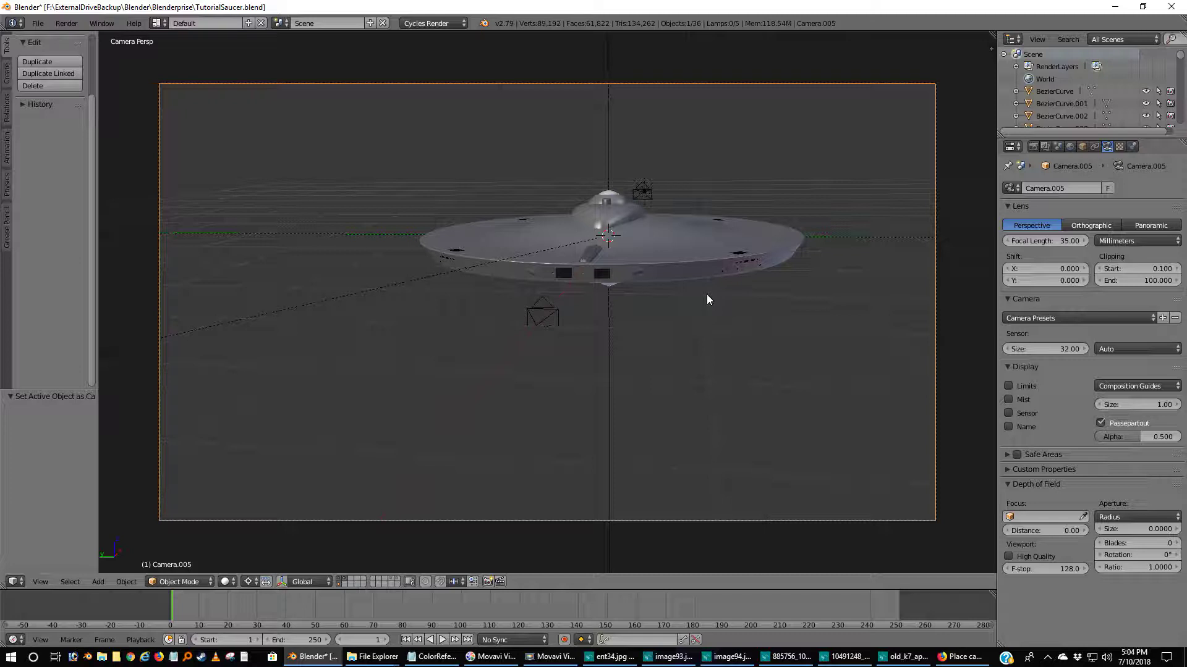
- Switch to an orthographic top view in wireframe and show only the second layer over the dorsal blueprint
key(KP_7)
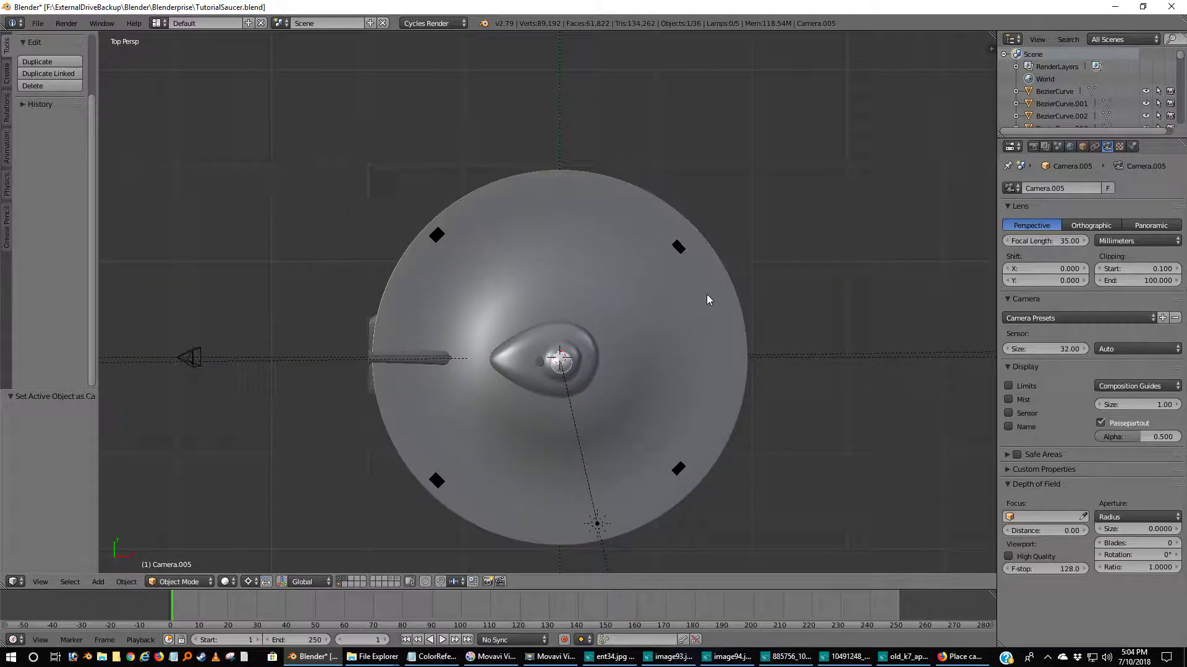
key(KP_5)
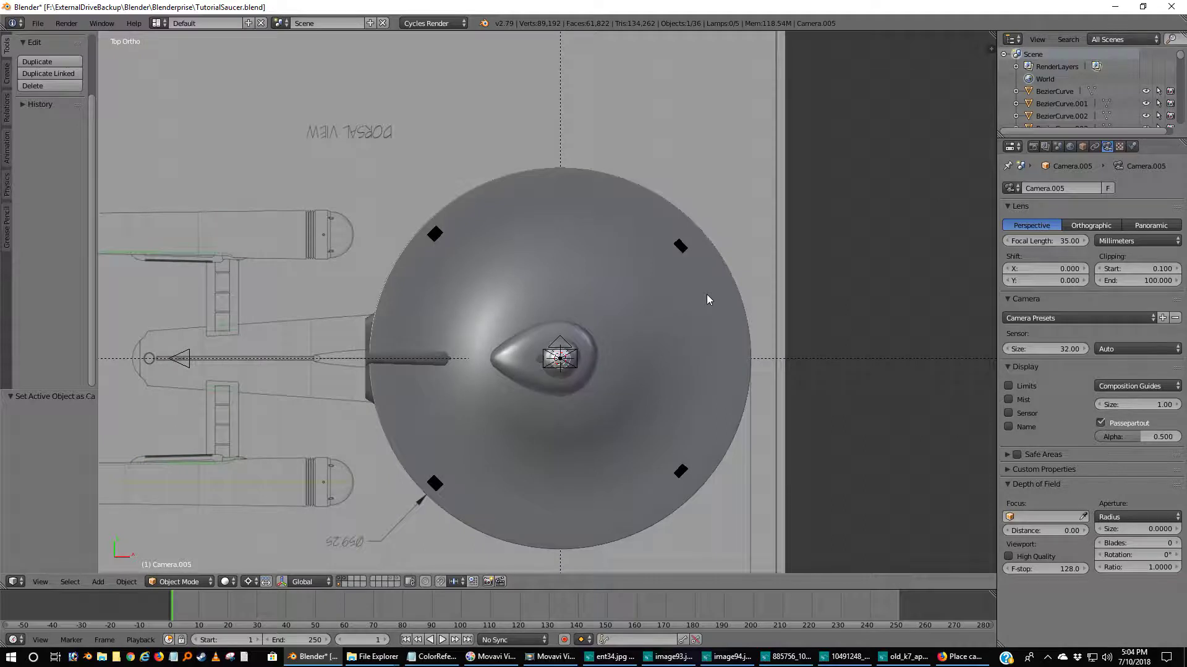
key(z)
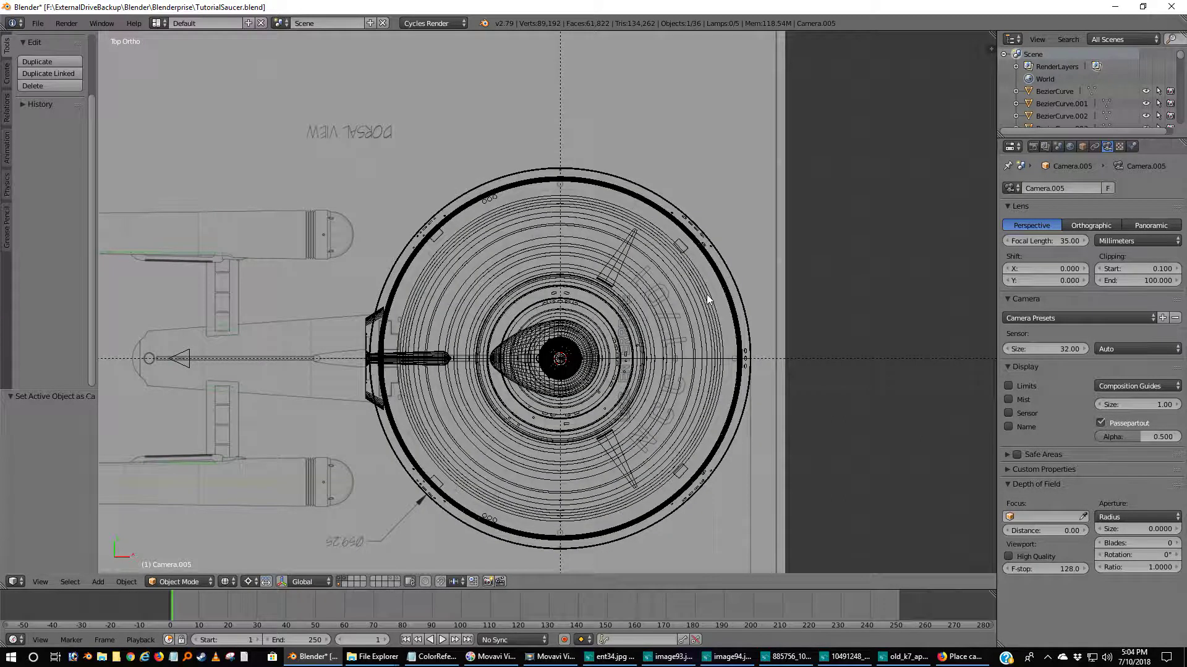
scroll(708, 299, down, 3)
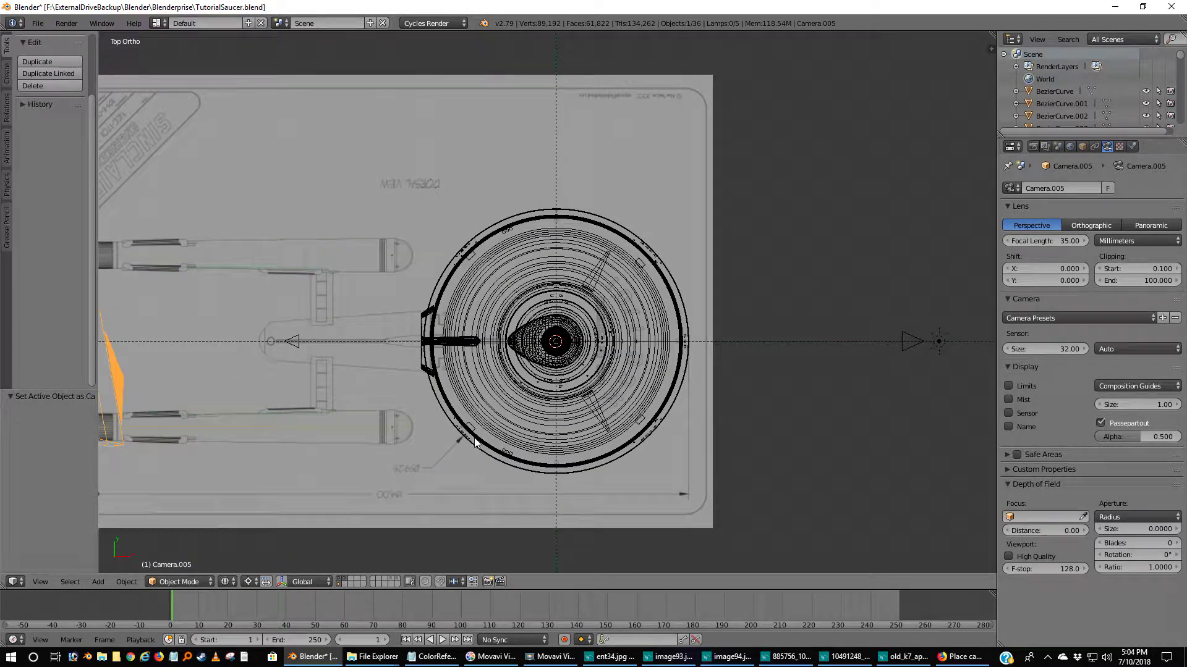
click(343, 580)
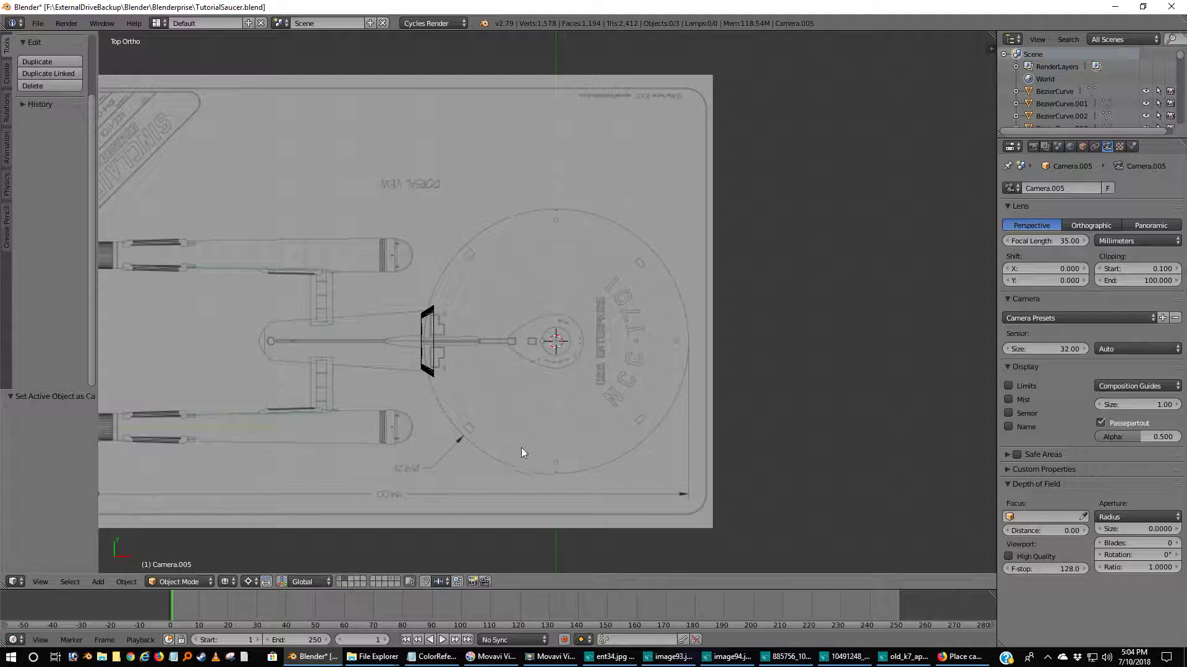
- Select all the impulse engine parts at the saucer's rear edge and move them to the first layer
scroll(521, 447, up, 5)
shift+middle_drag(394, 452, 573, 303)
scroll(462, 227, up, 2)
scroll(460, 229, down, 4)
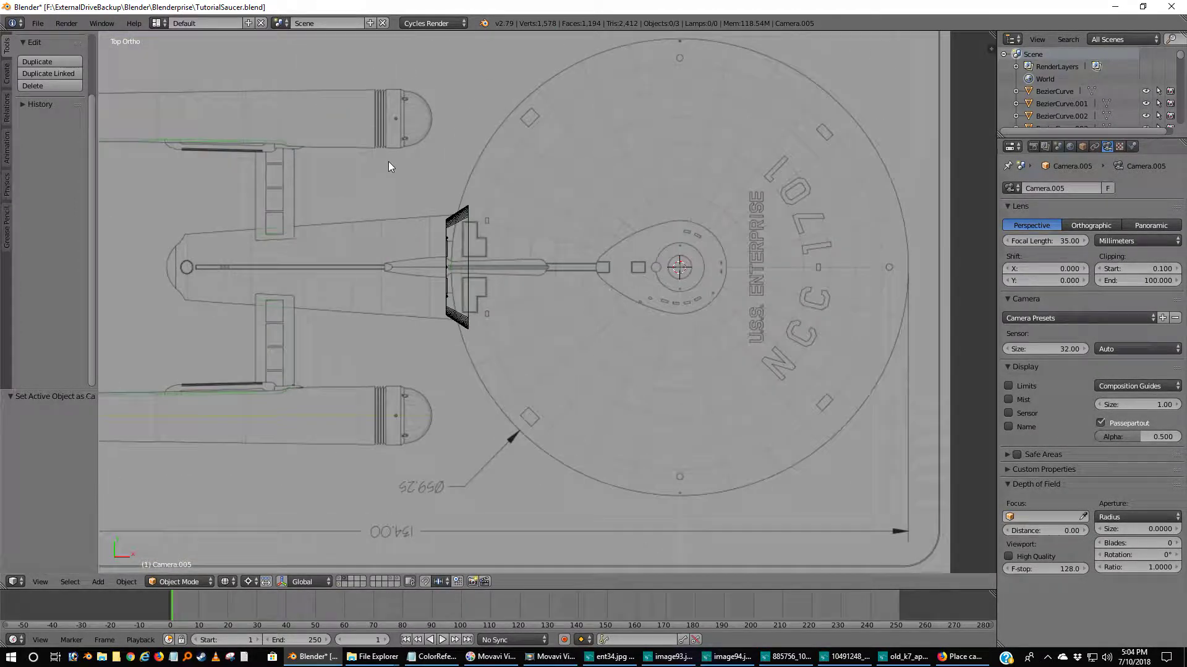
key(b)
drag(411, 186, 546, 403)
middle_drag(545, 399, 524, 300)
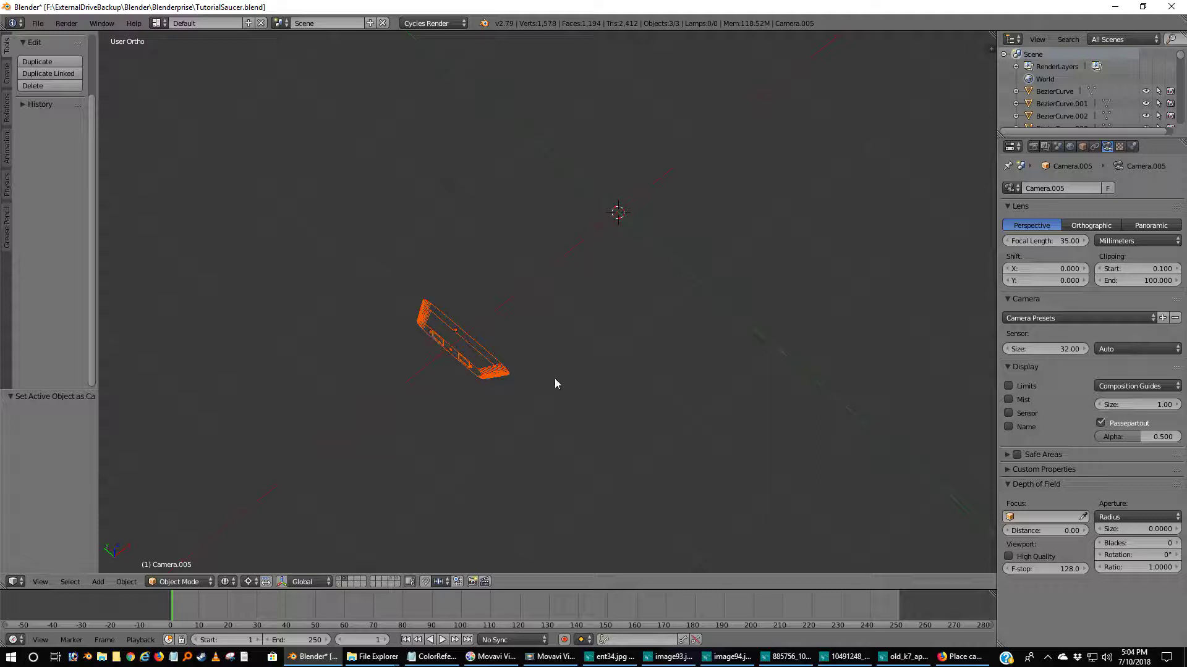
key(KP_7)
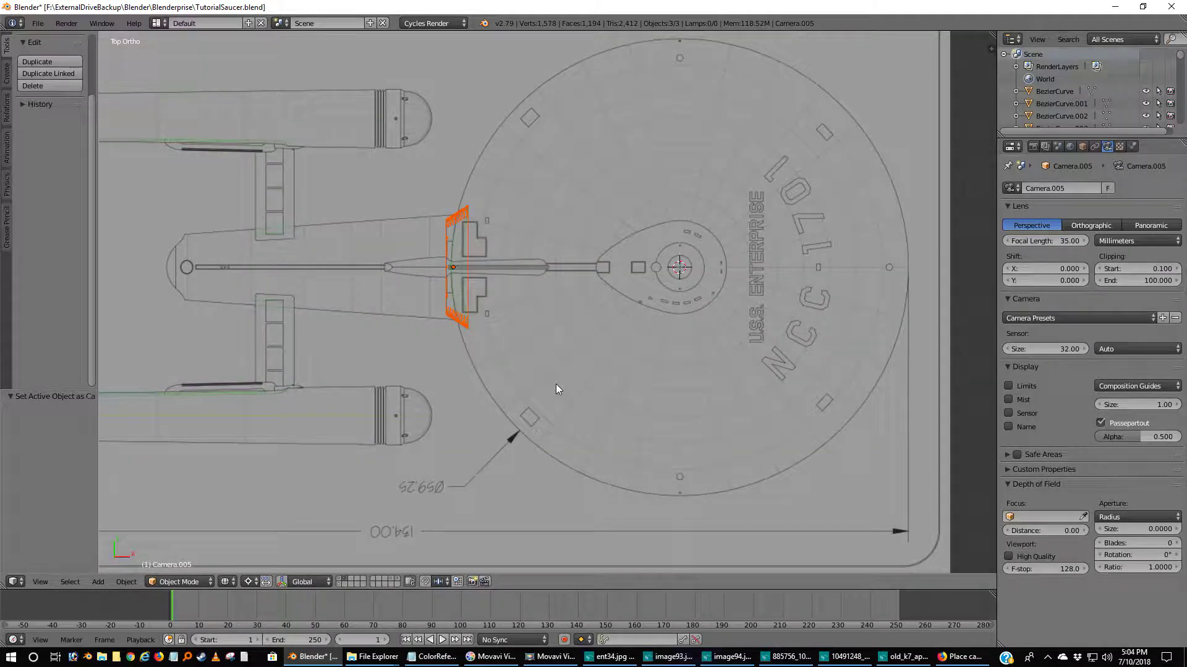
key(m)
click(655, 407)
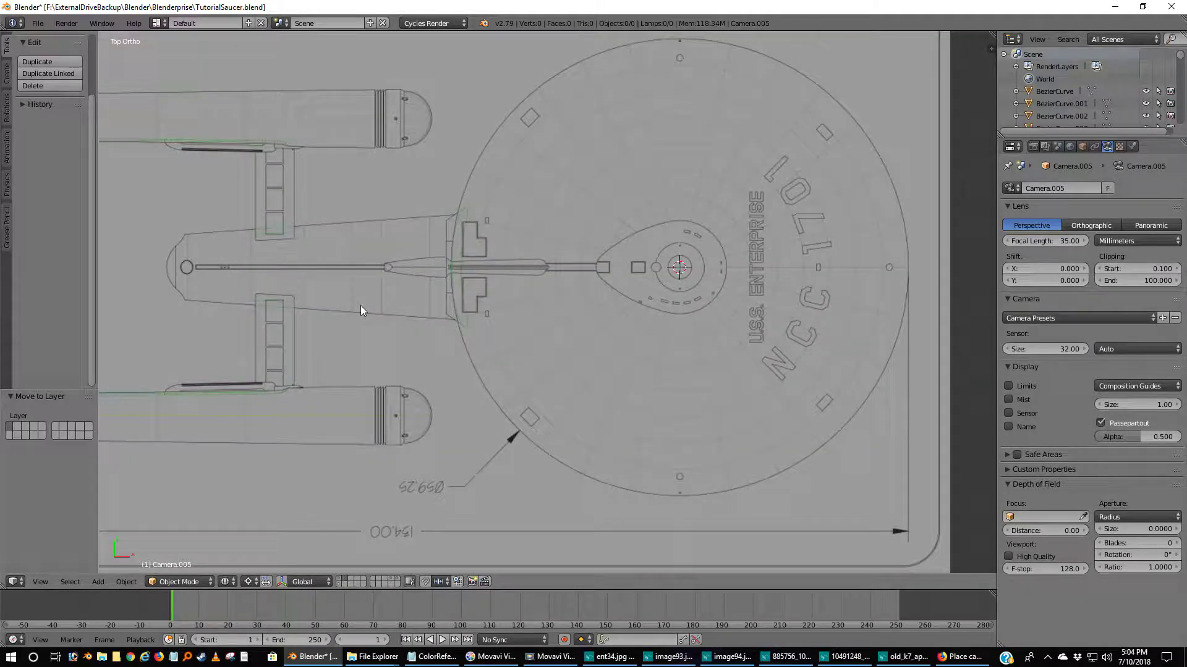
- Show the first layer, deselect everything, and return to the second layer with the blueprint's NCC-1701 lettering and saucer front edge in view
click(341, 581)
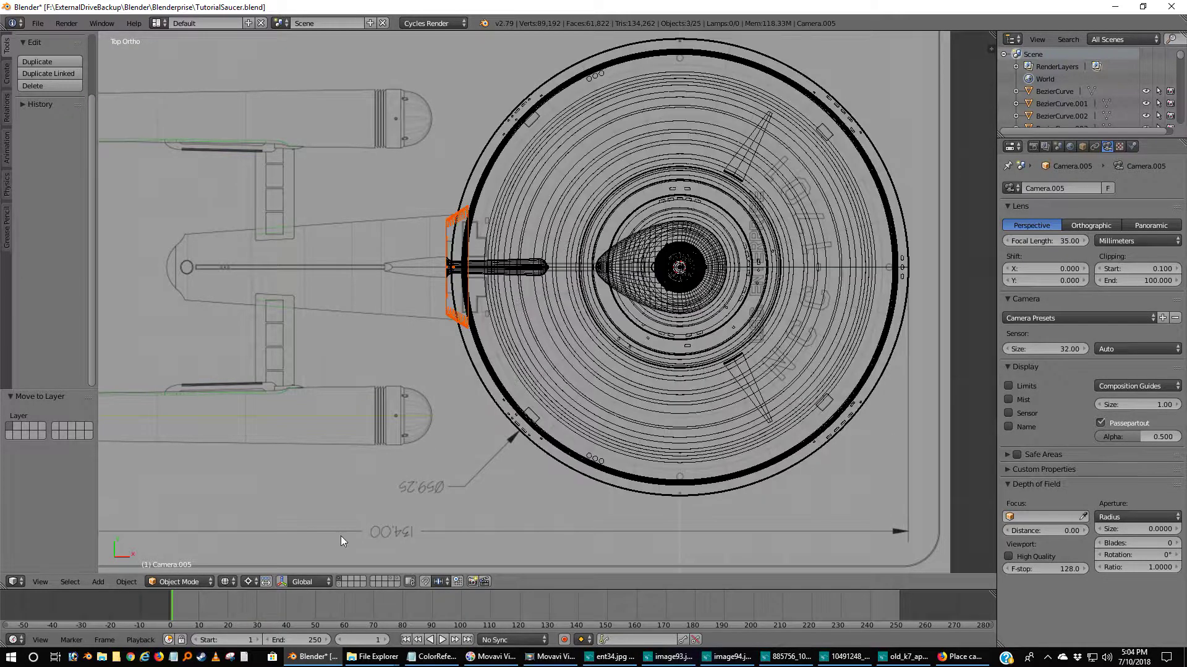
key(a)
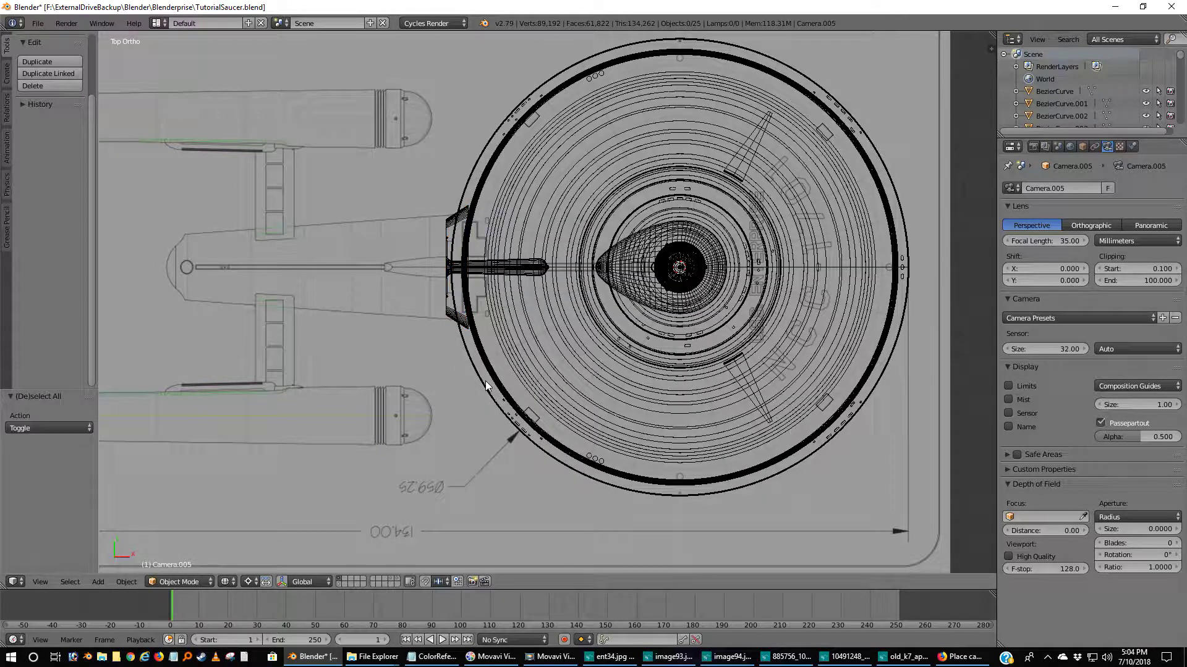
click(344, 579)
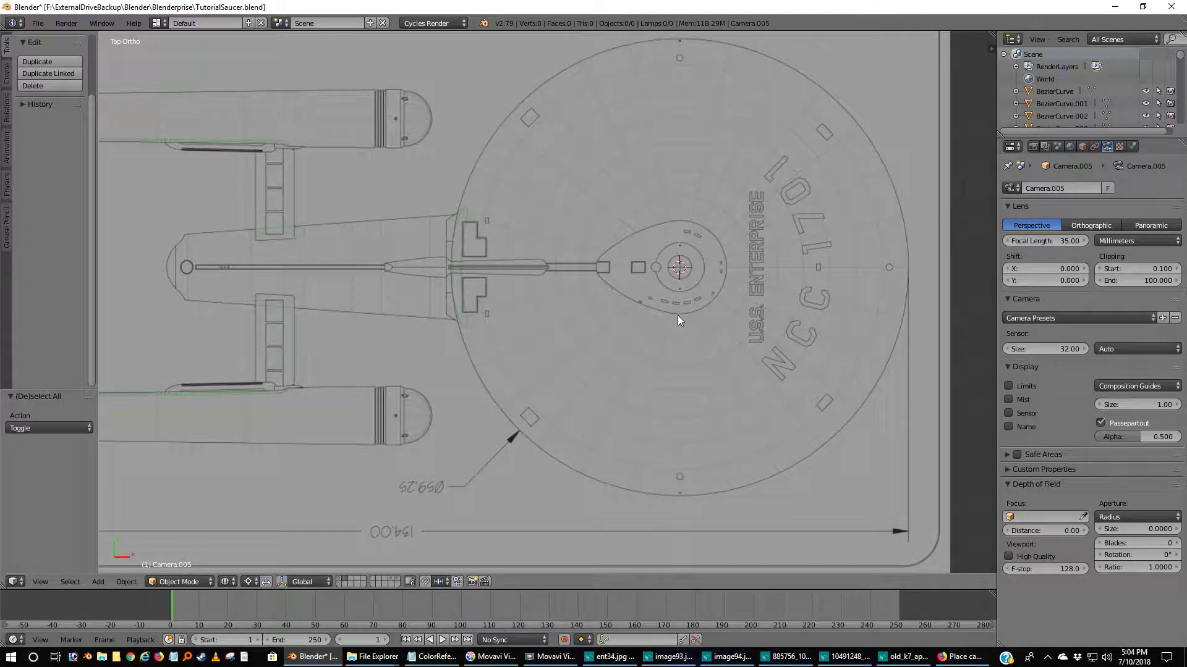
scroll(919, 267, up, 7)
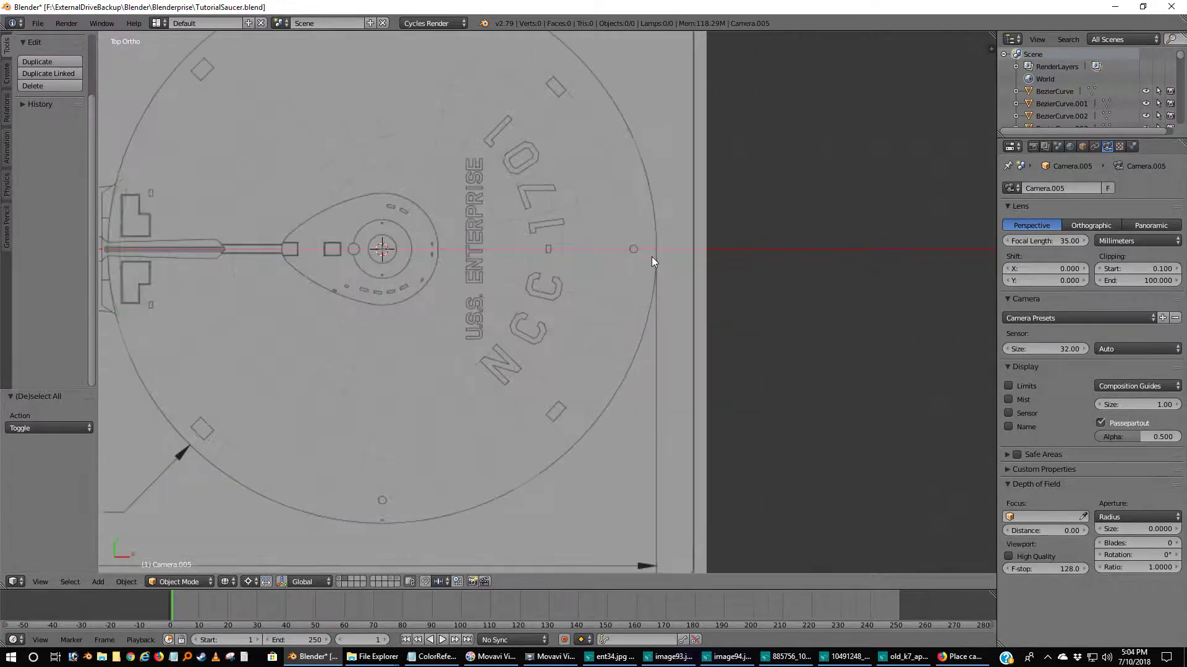
shift+middle_drag(731, 218, 609, 347)
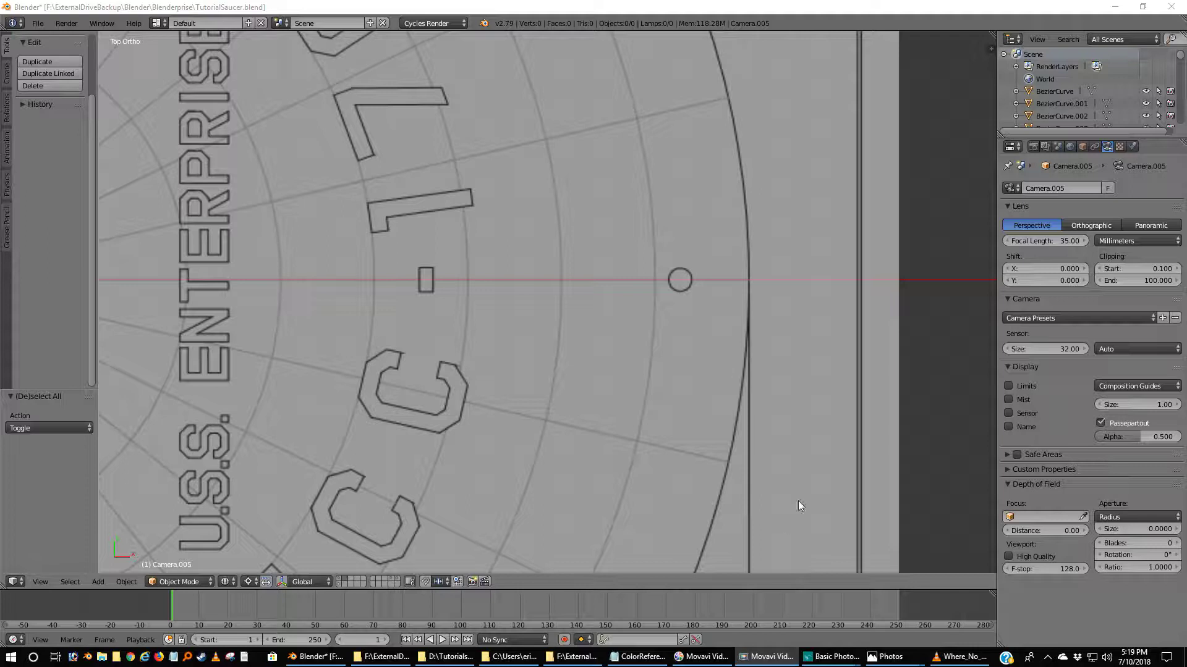
- In Basic Photo Viewer, examine the studio_model-077 photo, FZPQjAG.jpg and the vlcsnap-2010-09-25 saucer still, closing each one after viewing
mouse_move(832, 660)
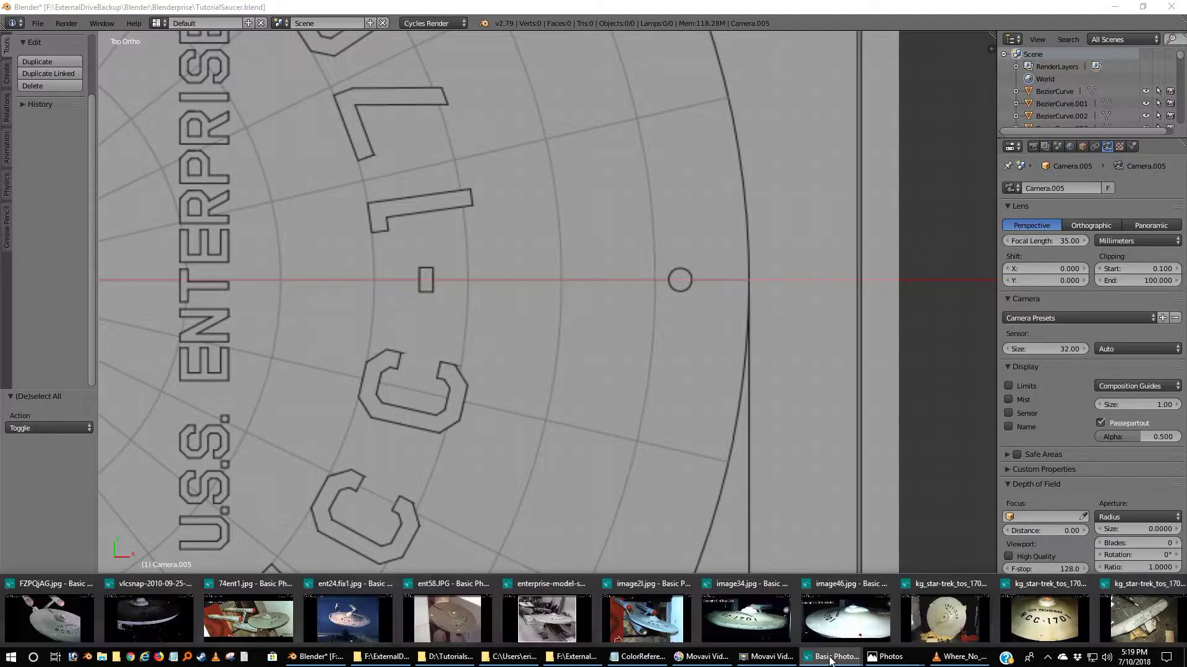
mouse_move(72, 631)
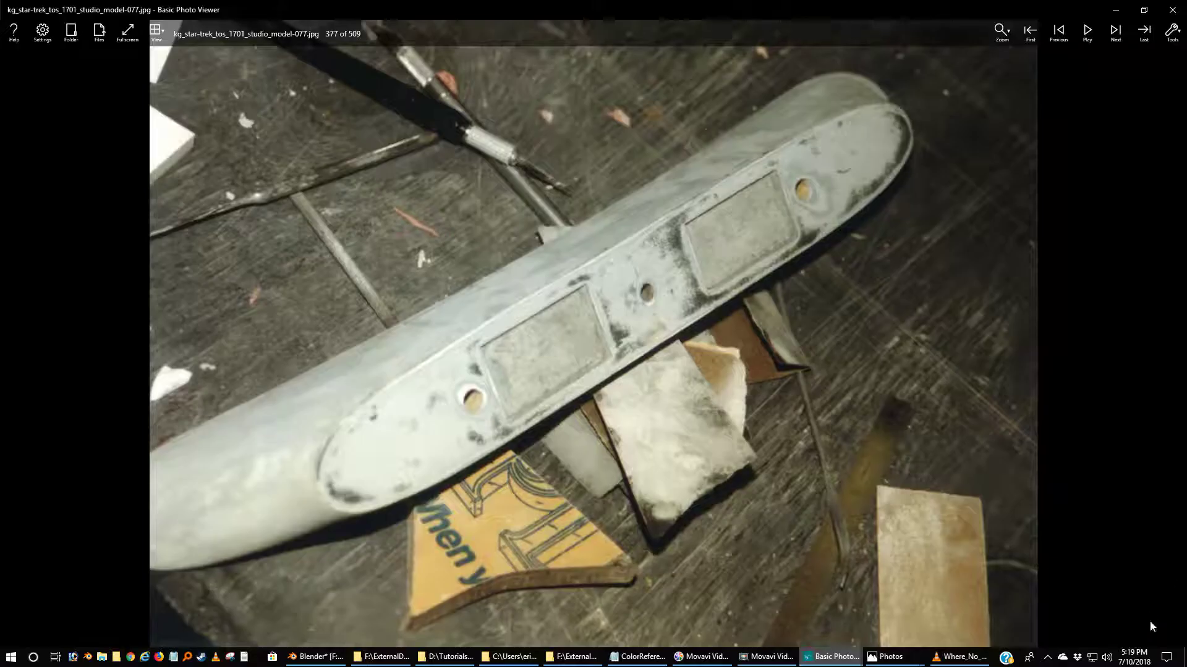
click(1155, 627)
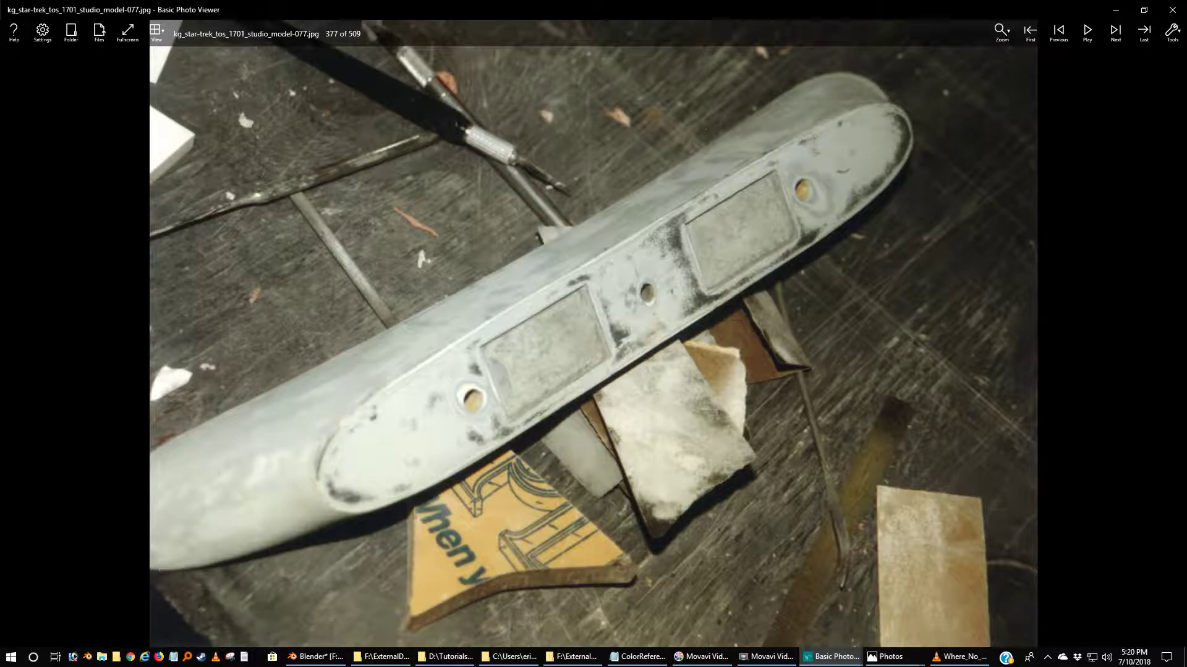
click(1177, 11)
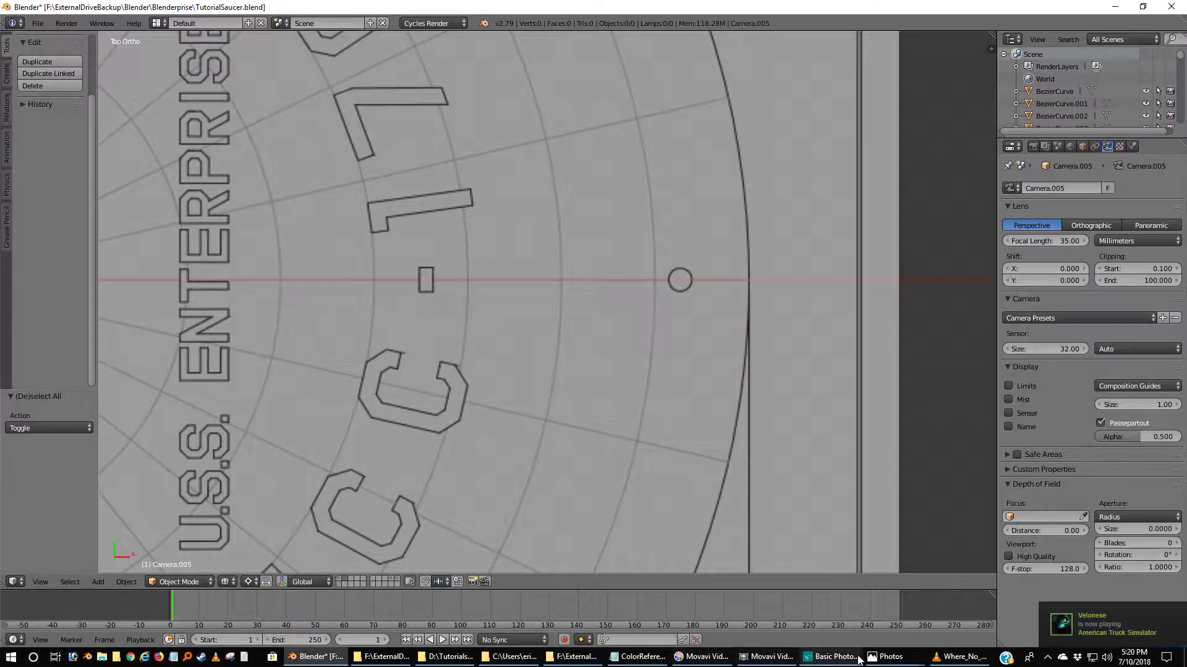
click(833, 659)
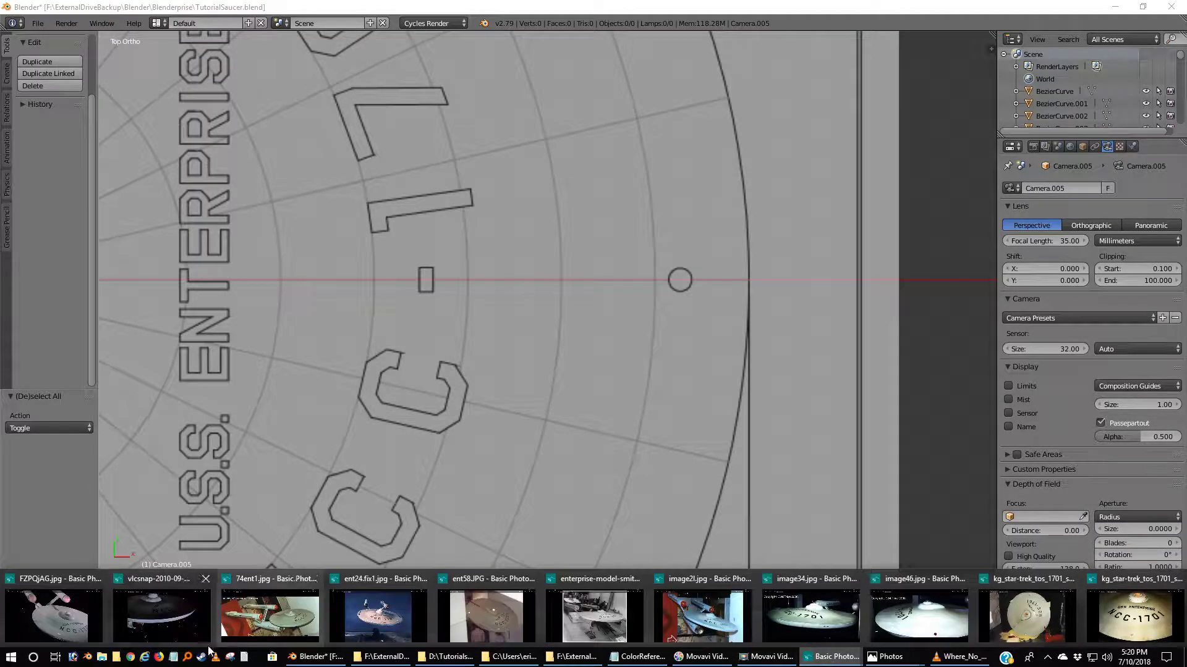
click(55, 629)
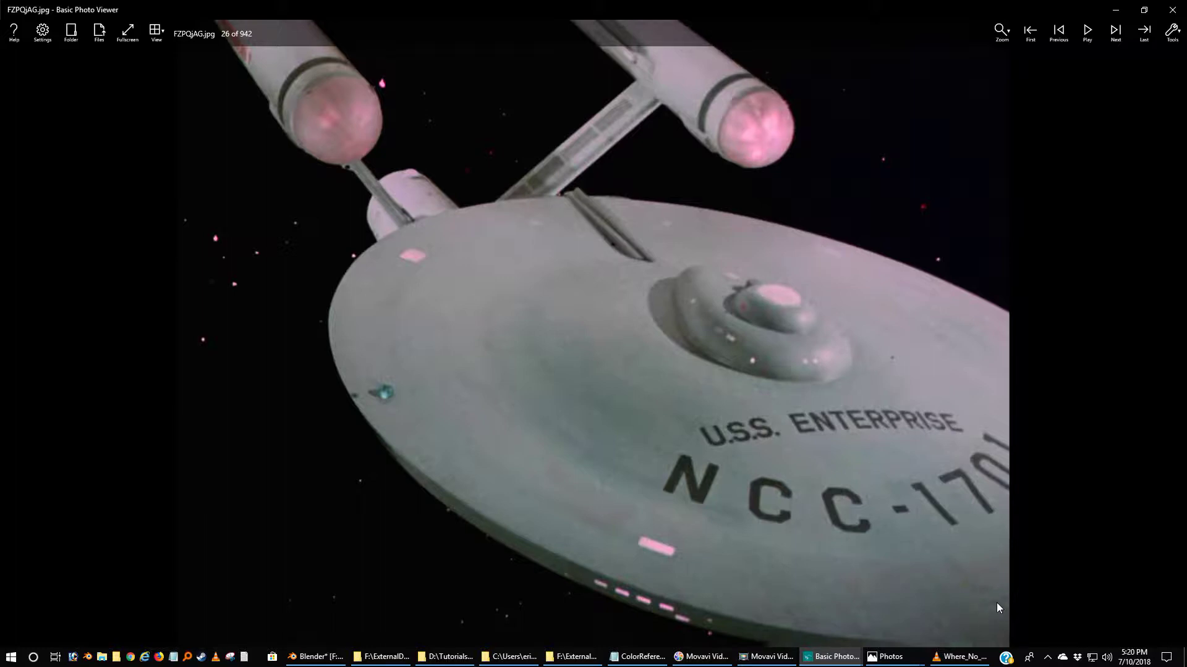
click(1172, 13)
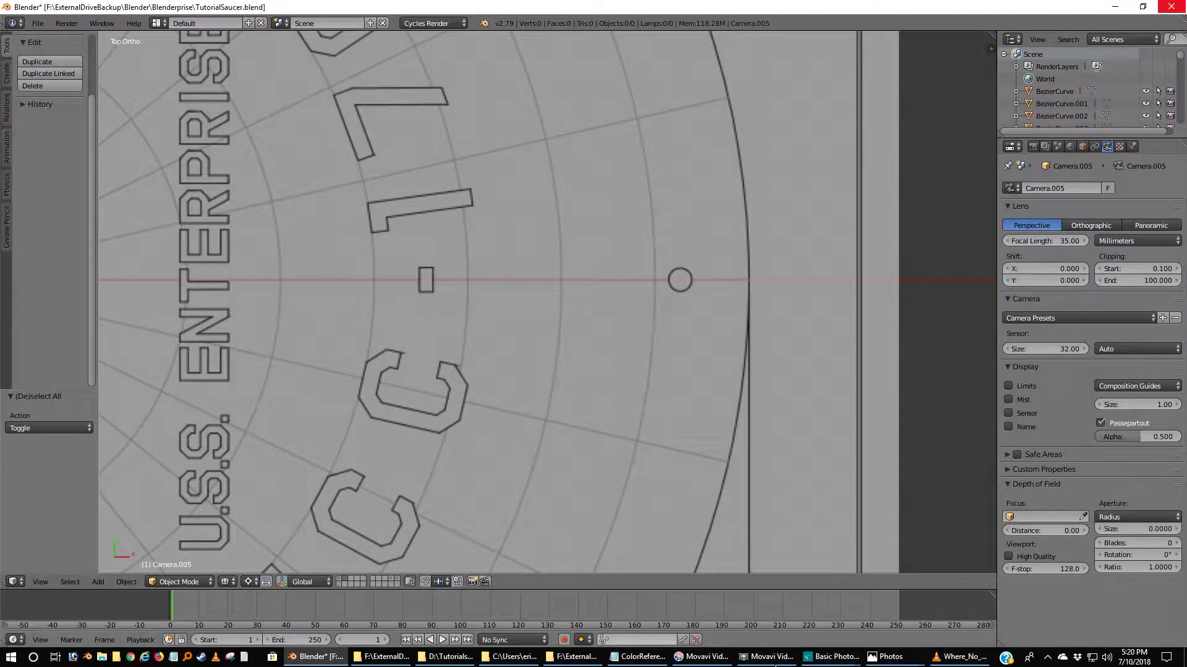
mouse_move(831, 659)
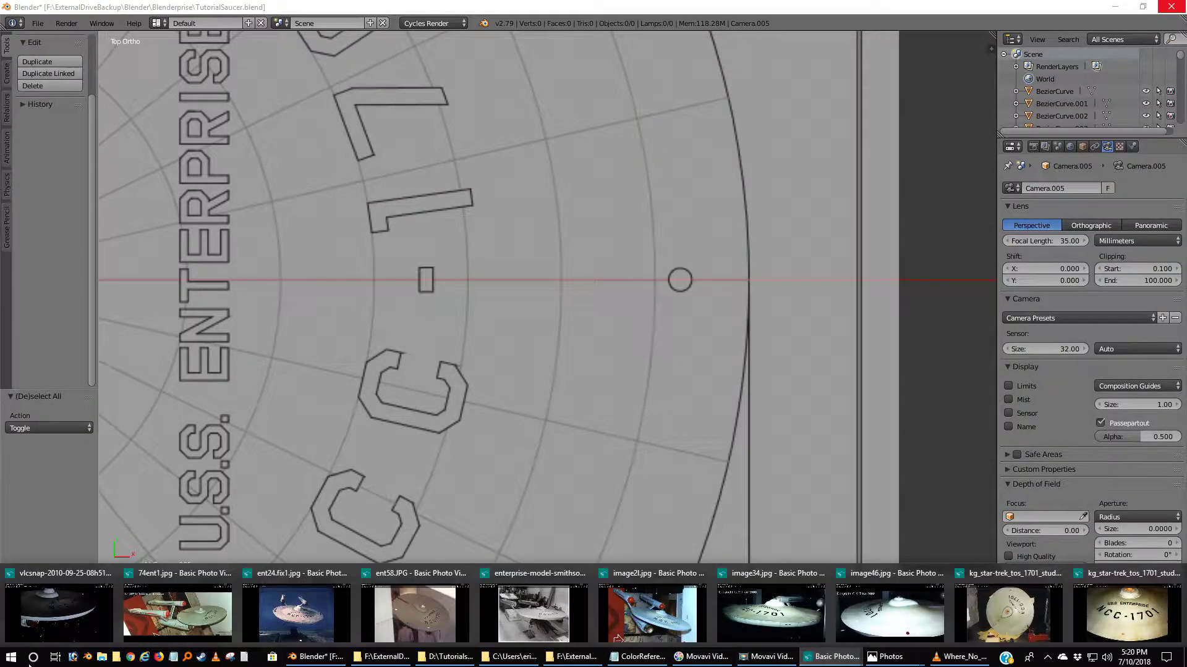
click(58, 626)
click(57, 624)
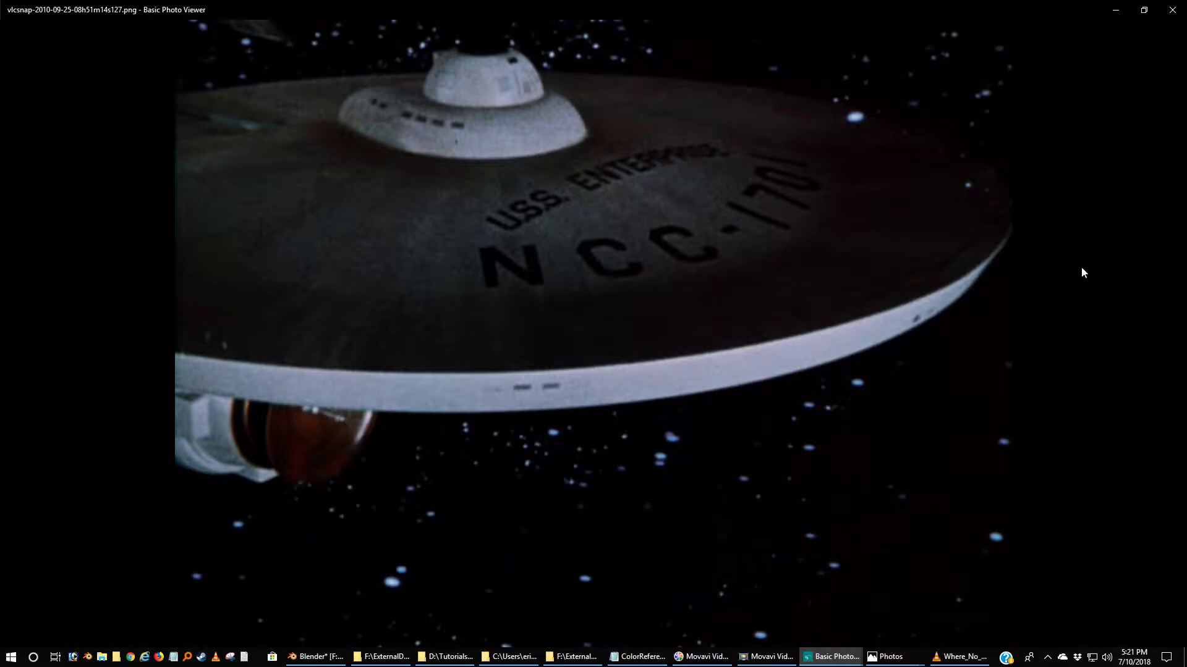
click(1173, 10)
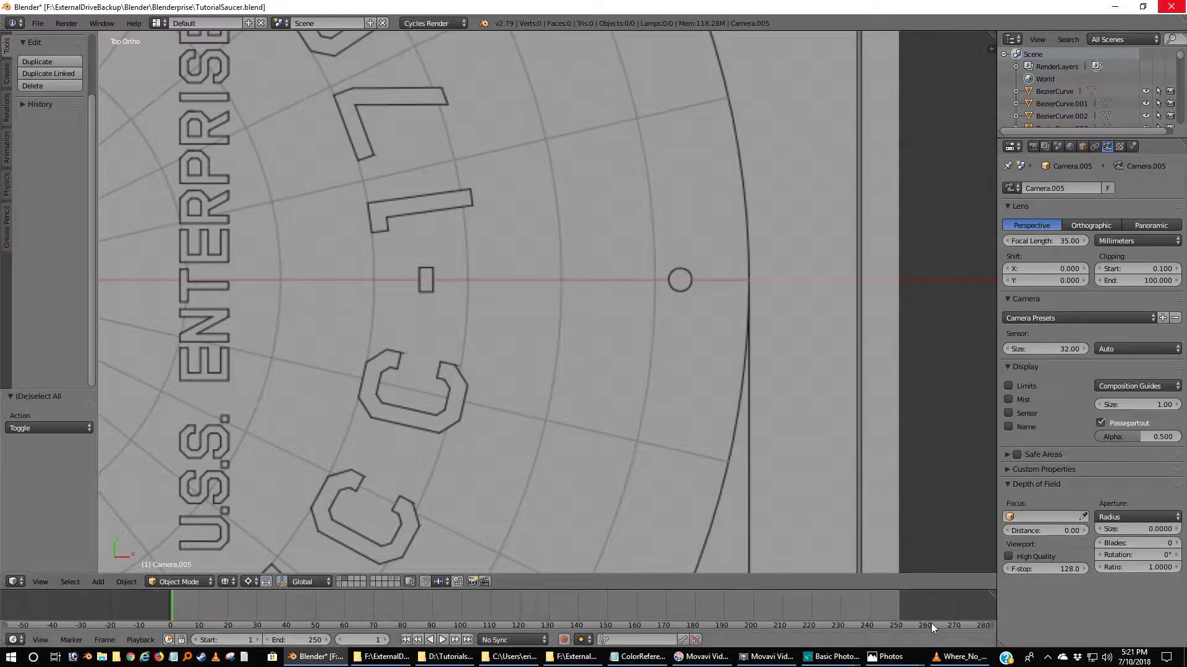
- Switch to VLC, play Where_No_Man_HD.mpg, pause on the shot of the saucer's upper surface at 10:16 to examine it, and close the player
click(962, 660)
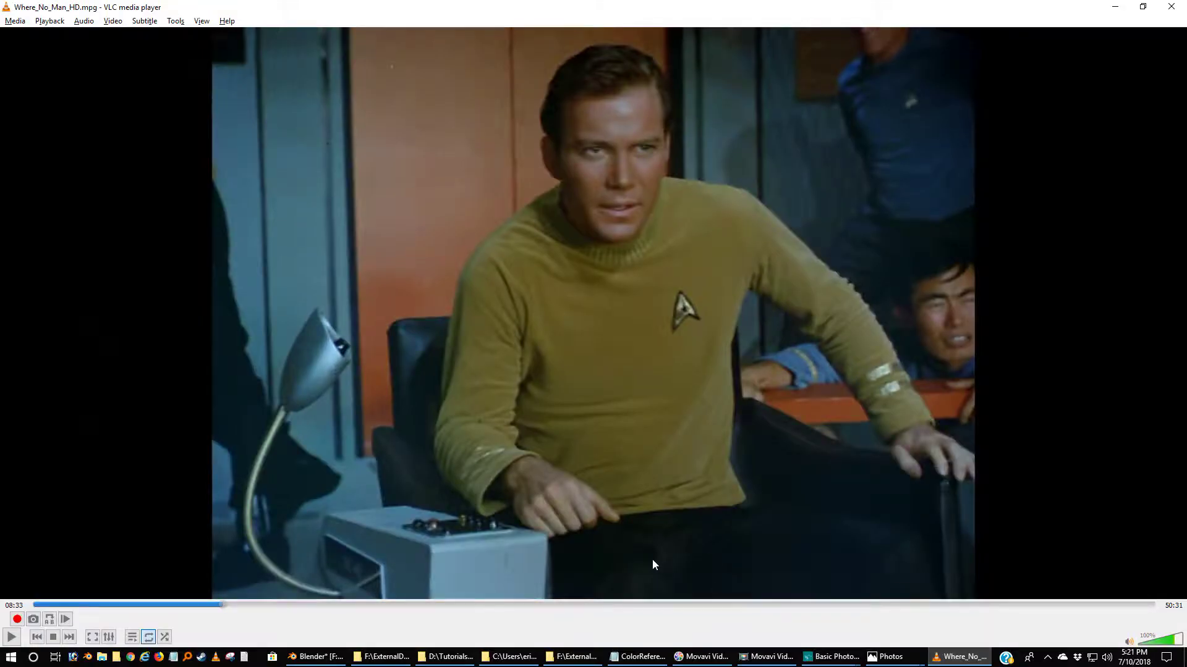
click(11, 637)
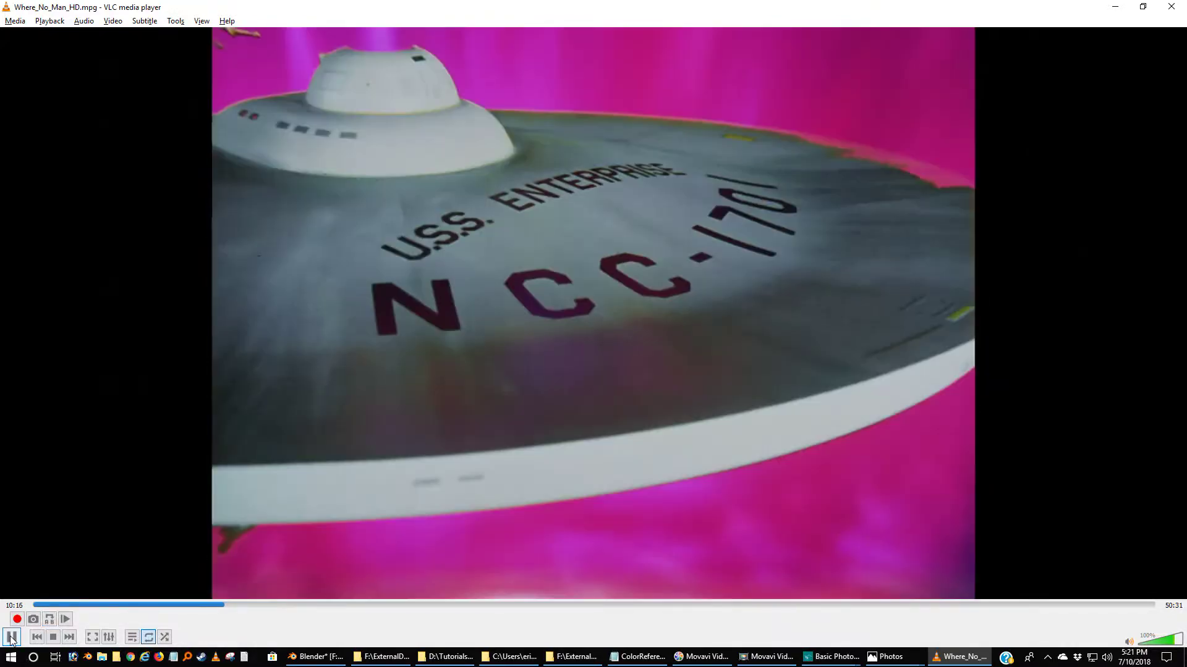
click(11, 637)
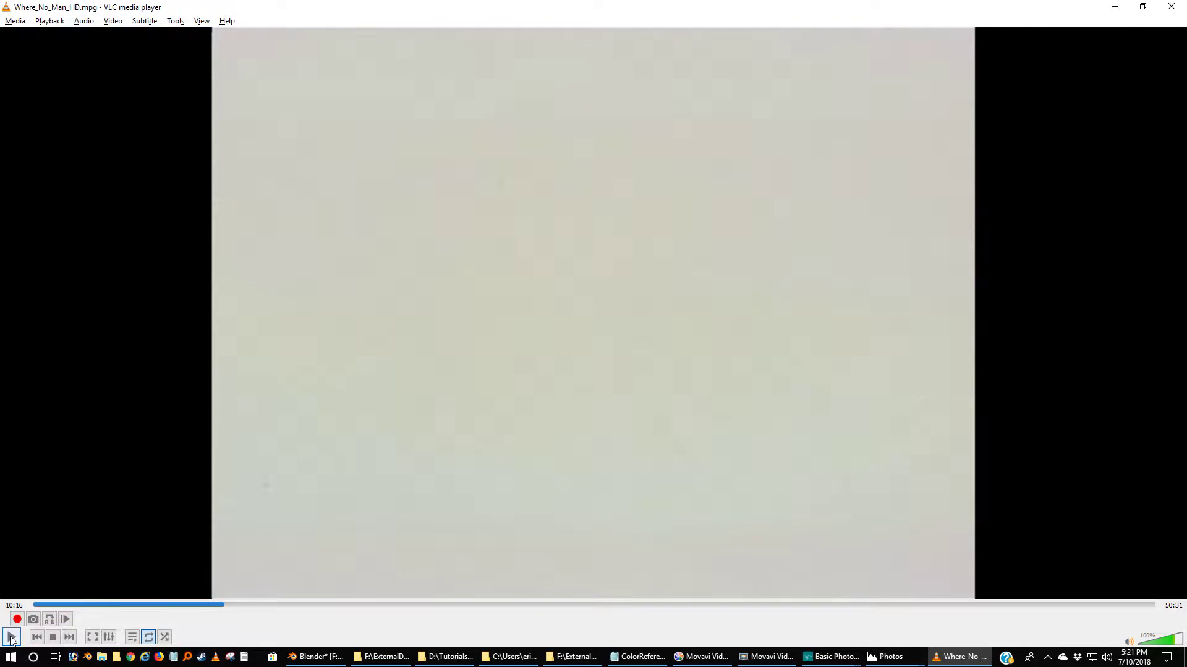
click(12, 637)
click(7, 638)
click(224, 605)
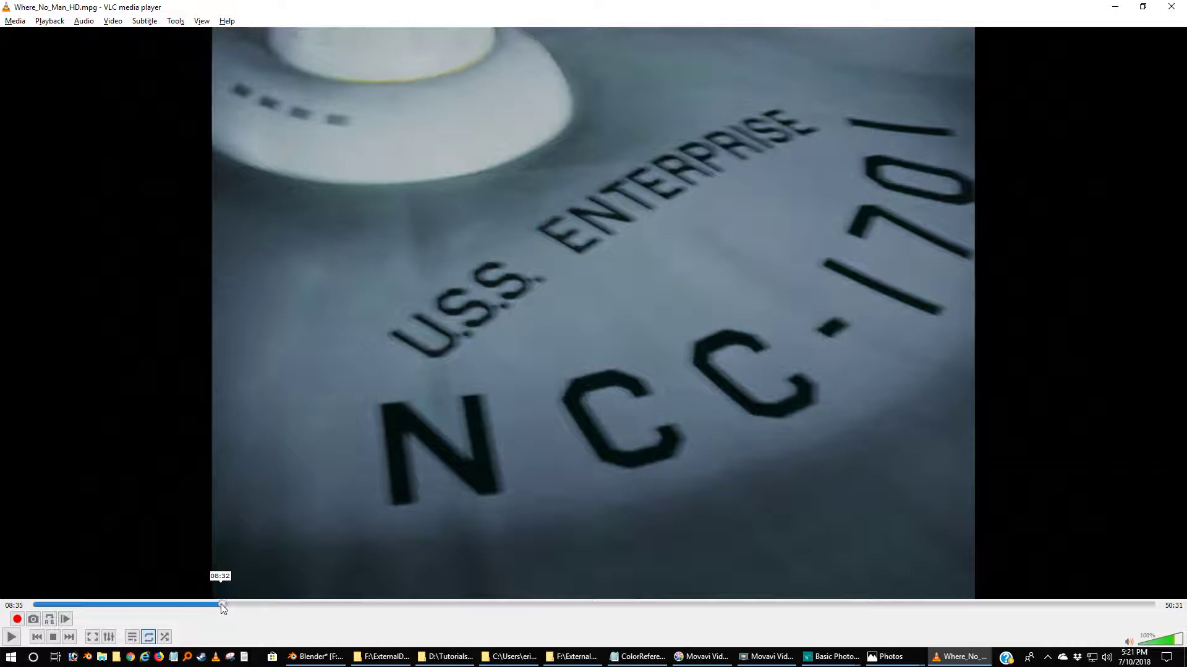
click(12, 637)
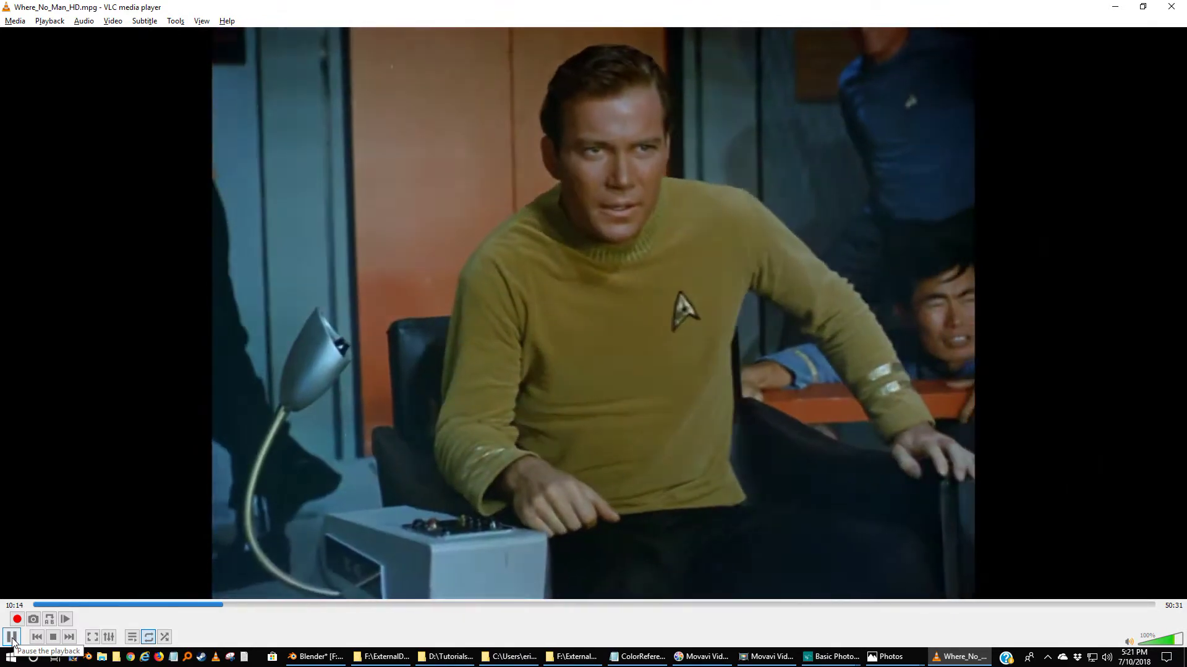
click(11, 639)
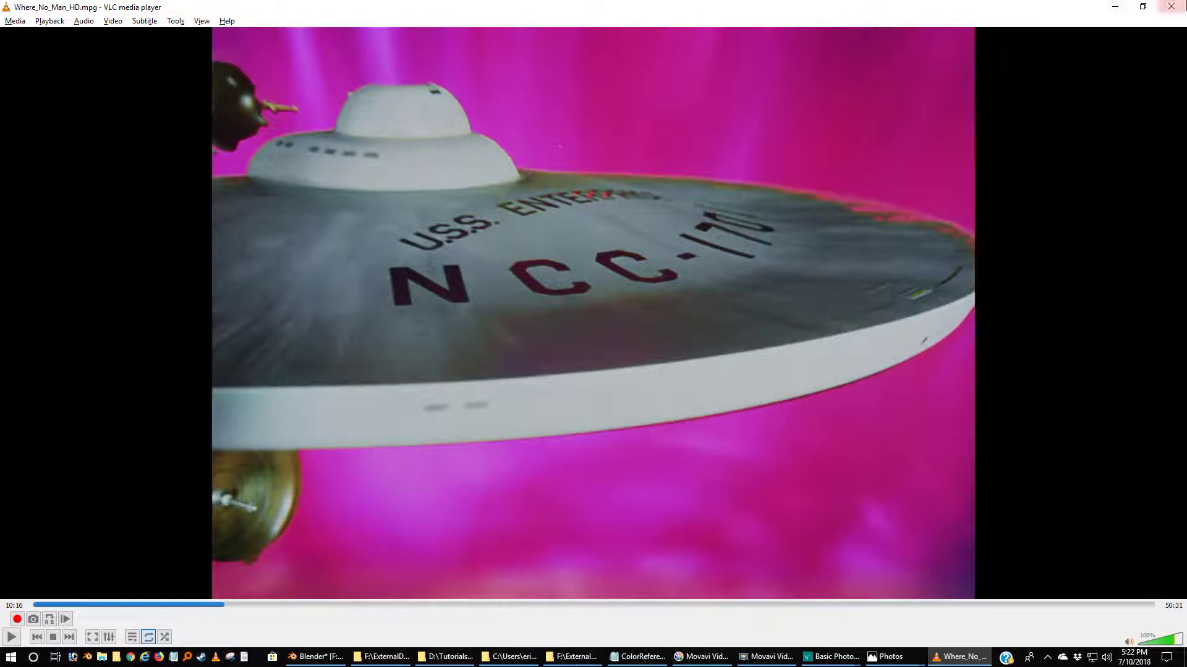
click(1172, 9)
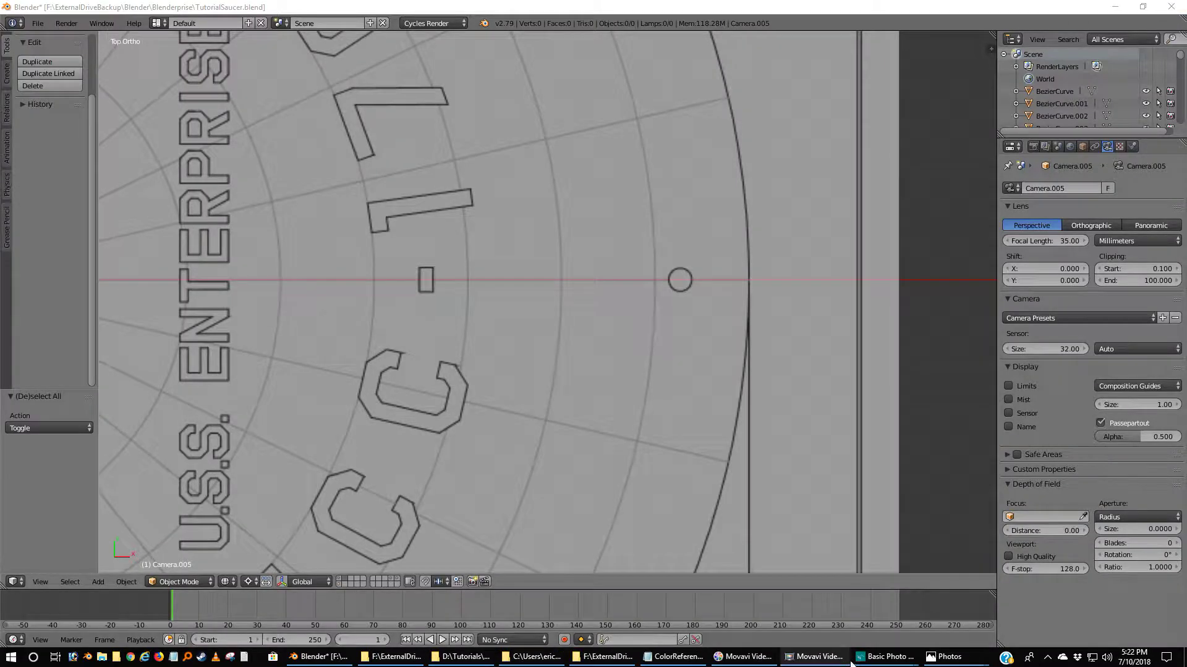
- Open the reference photo ent24.fix1.jpg in Basic Photo Viewer, examine the markings on the saucer's upper surface, and close it
mouse_move(865, 663)
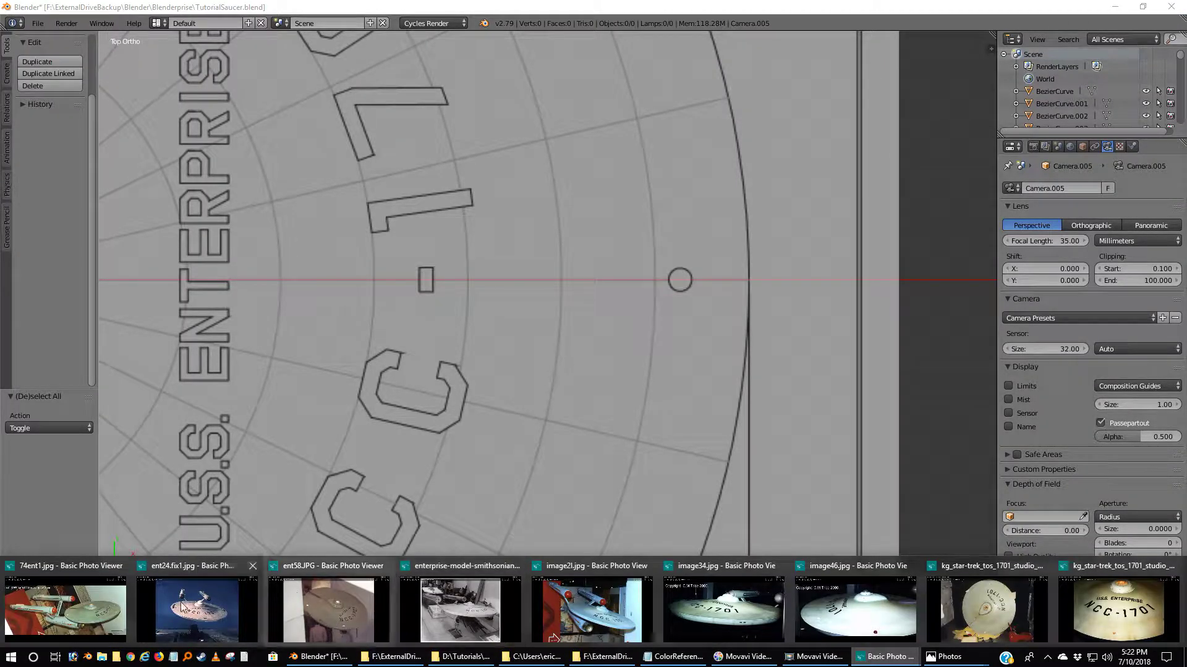
mouse_move(114, 613)
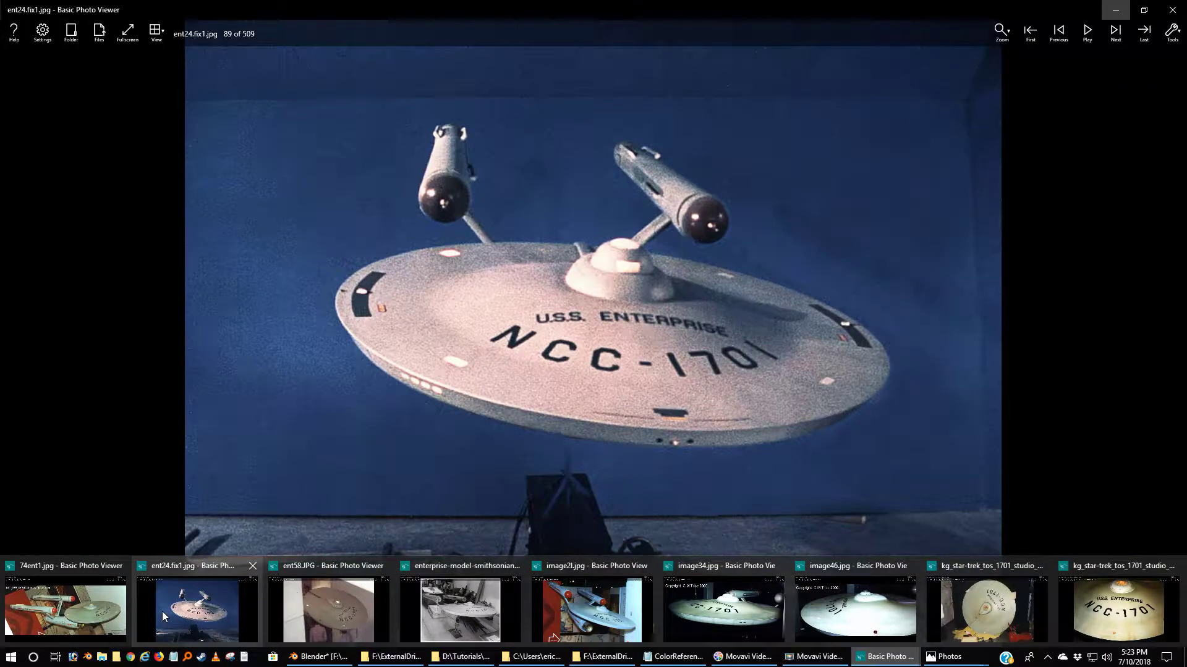
click(162, 611)
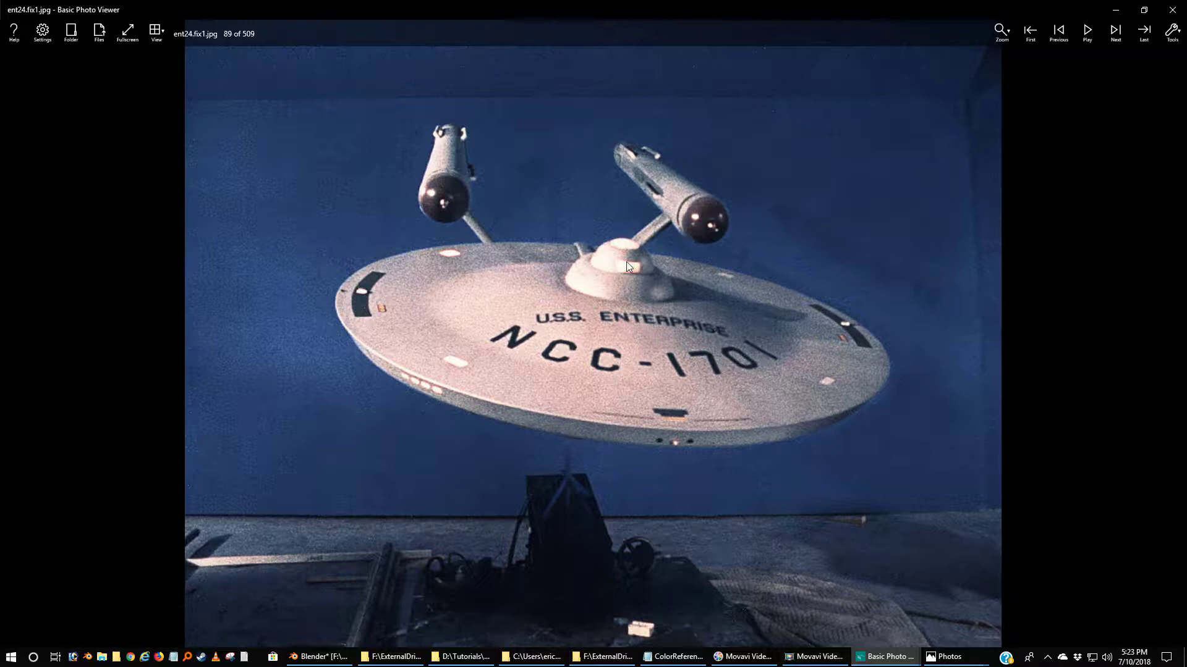
click(1172, 10)
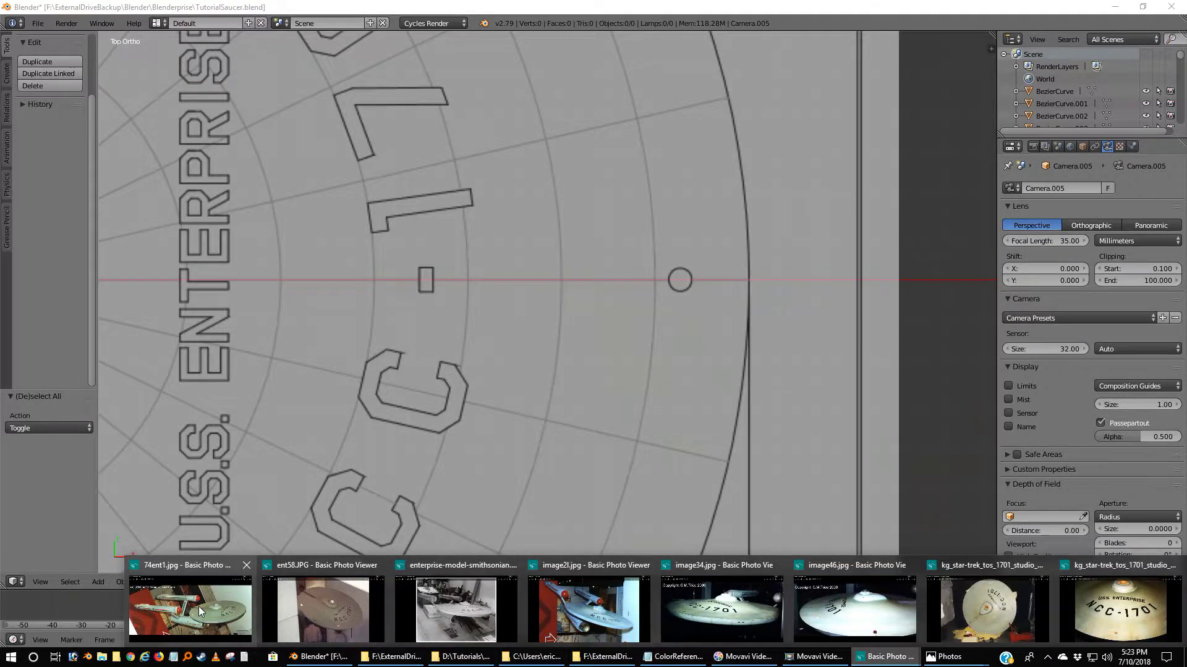
- In Basic Photo Viewer, examine the saucer markings in 74ent1.jpg, ent58.JPG, enterprise-model-smithsonian.jpg and kg_star-trek_tos_1701_studio_model-048.jpg
mouse_move(199, 606)
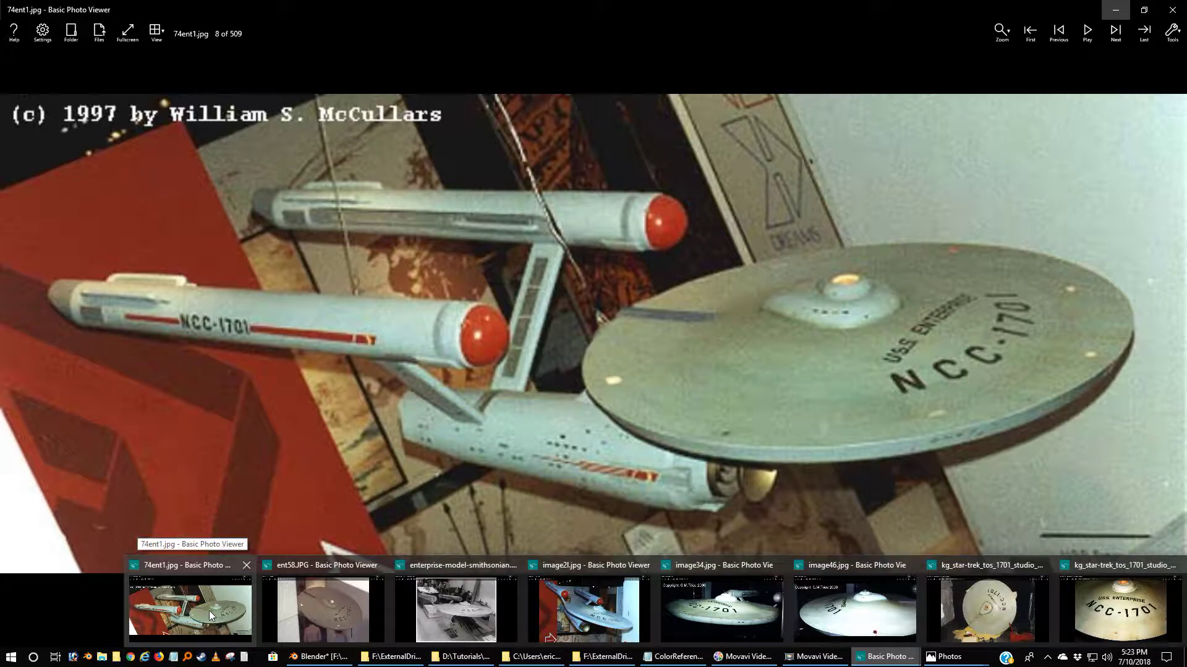
mouse_move(312, 613)
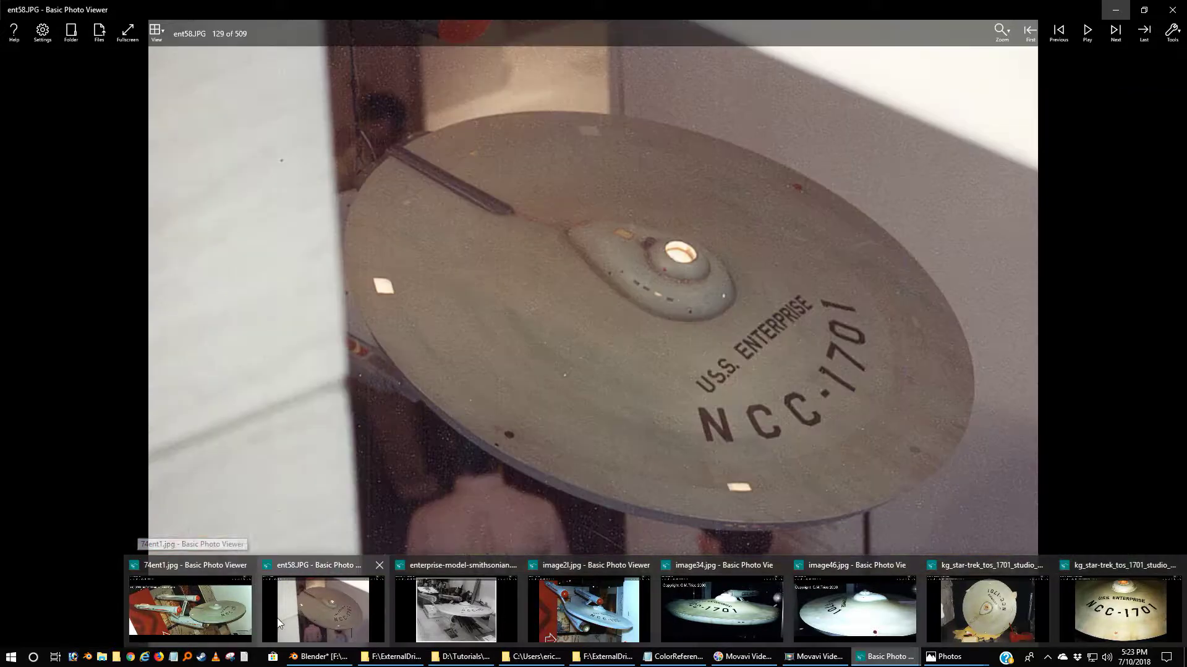
click(313, 613)
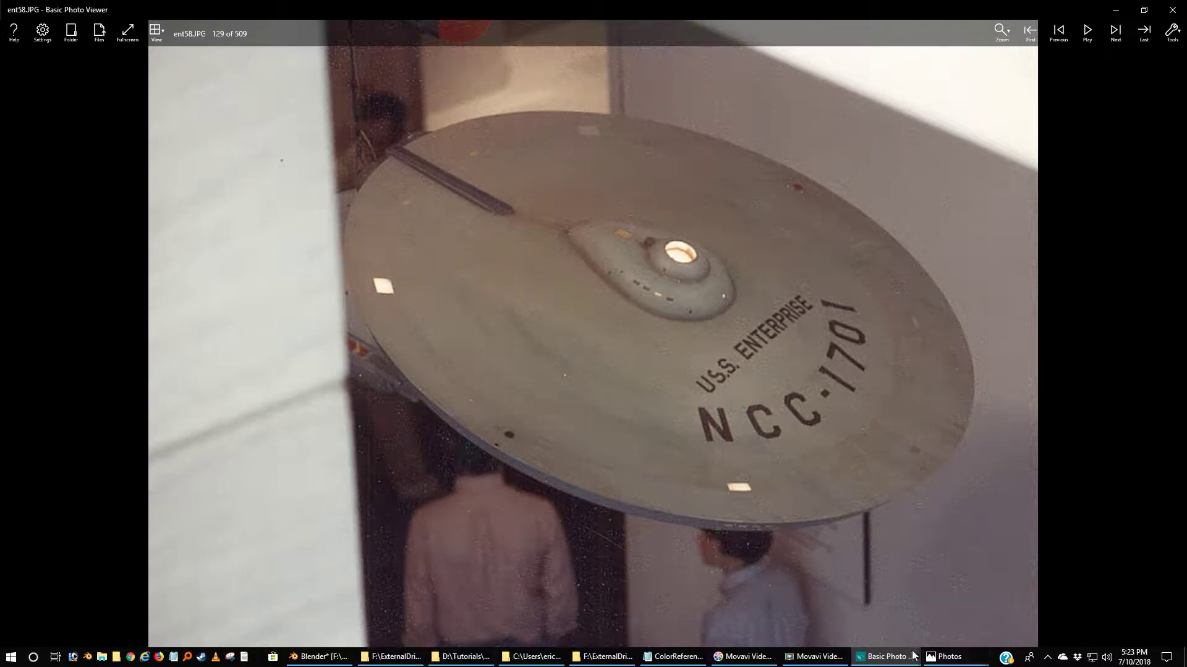
mouse_move(450, 623)
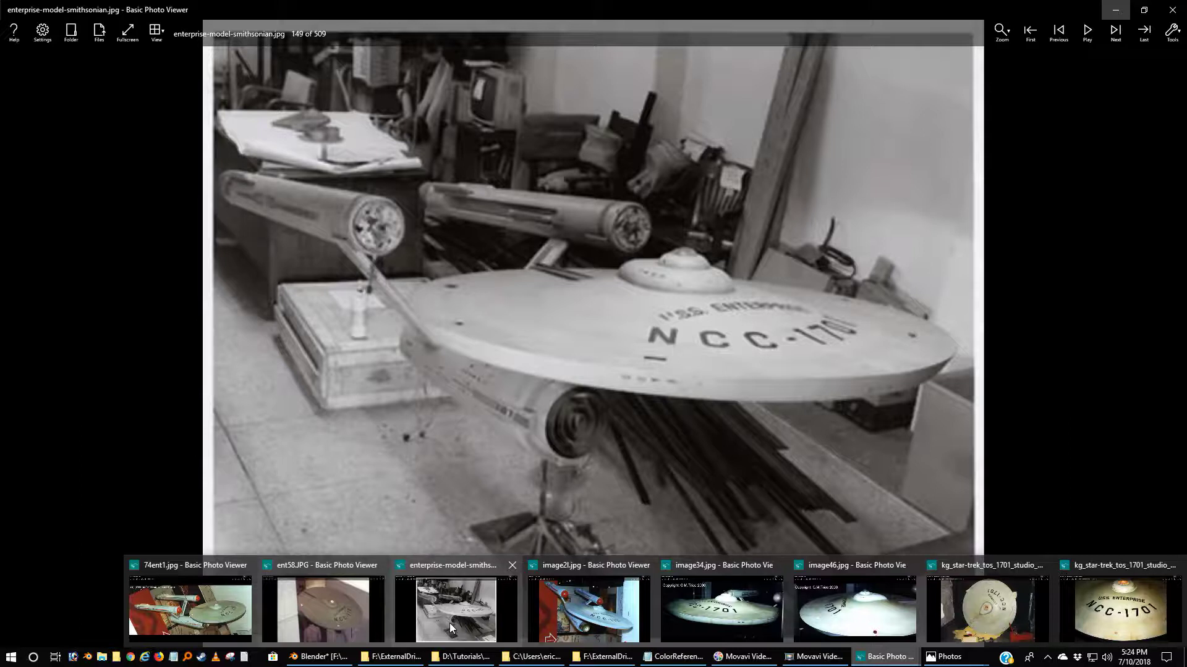
click(450, 623)
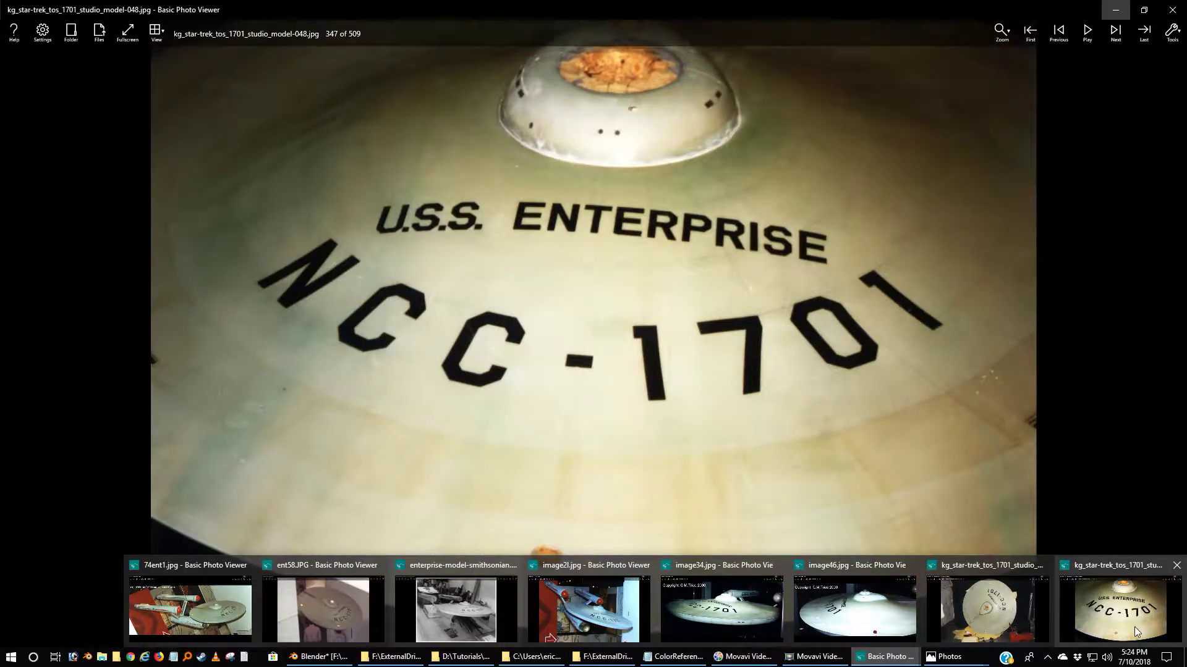
click(1133, 627)
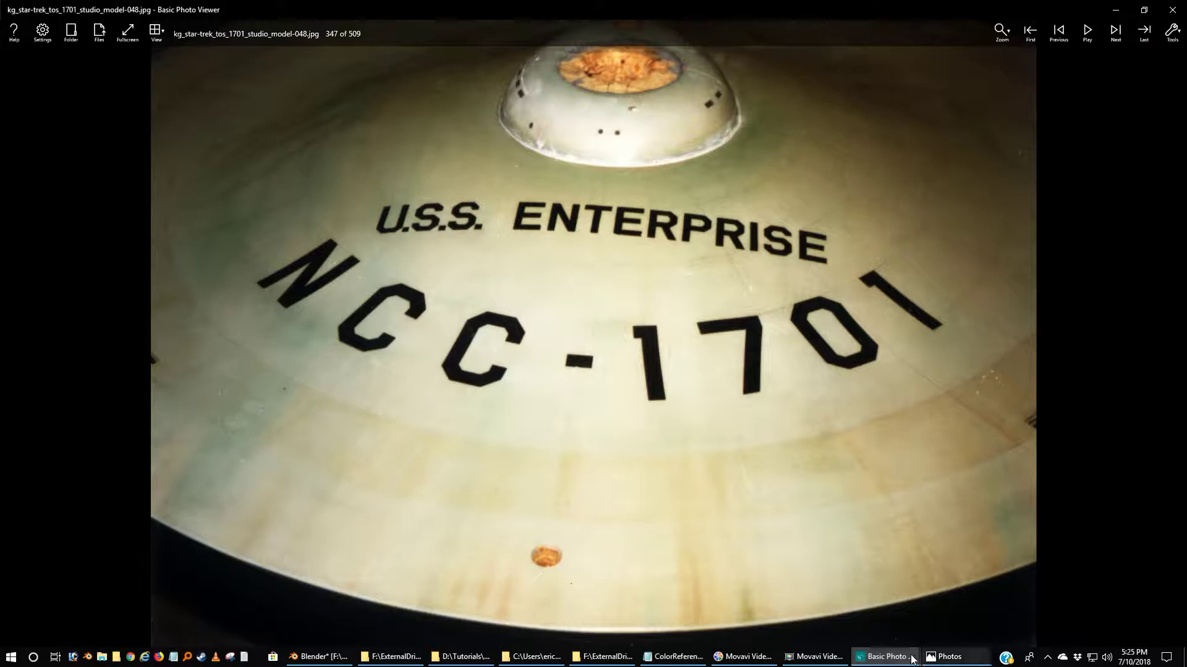
- Switch to Photos and enlarge STAR_TREK_VOL_35-0.bmp to examine the lights and lettering on the saucer's upper surface
mouse_move(889, 660)
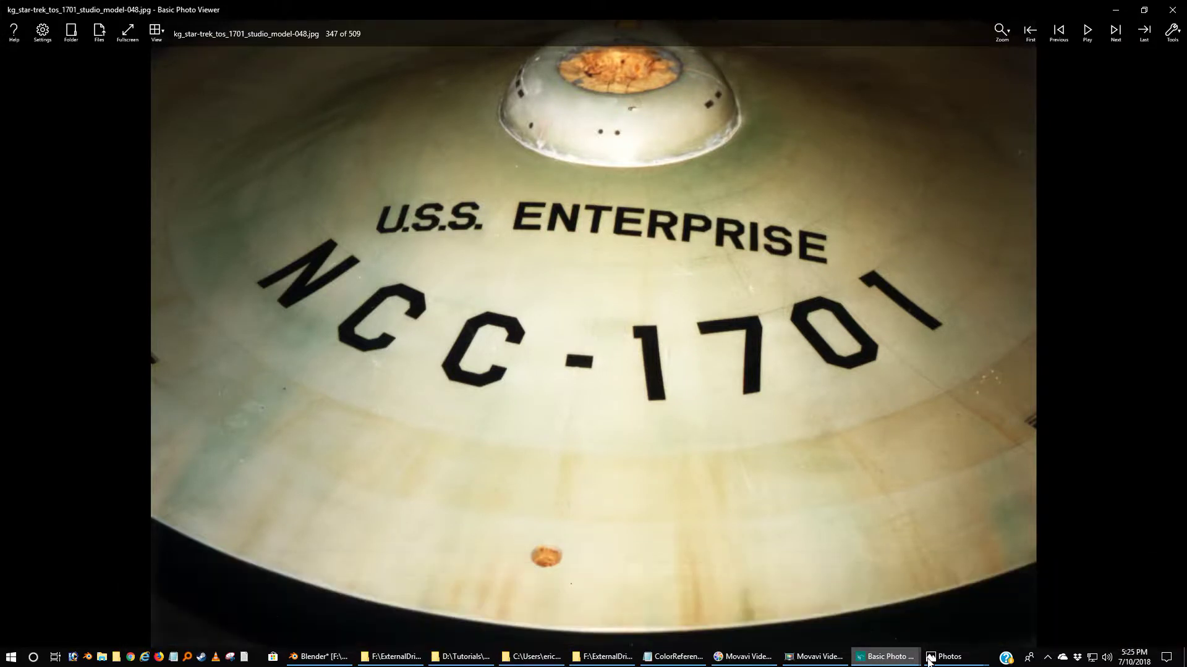
mouse_move(946, 657)
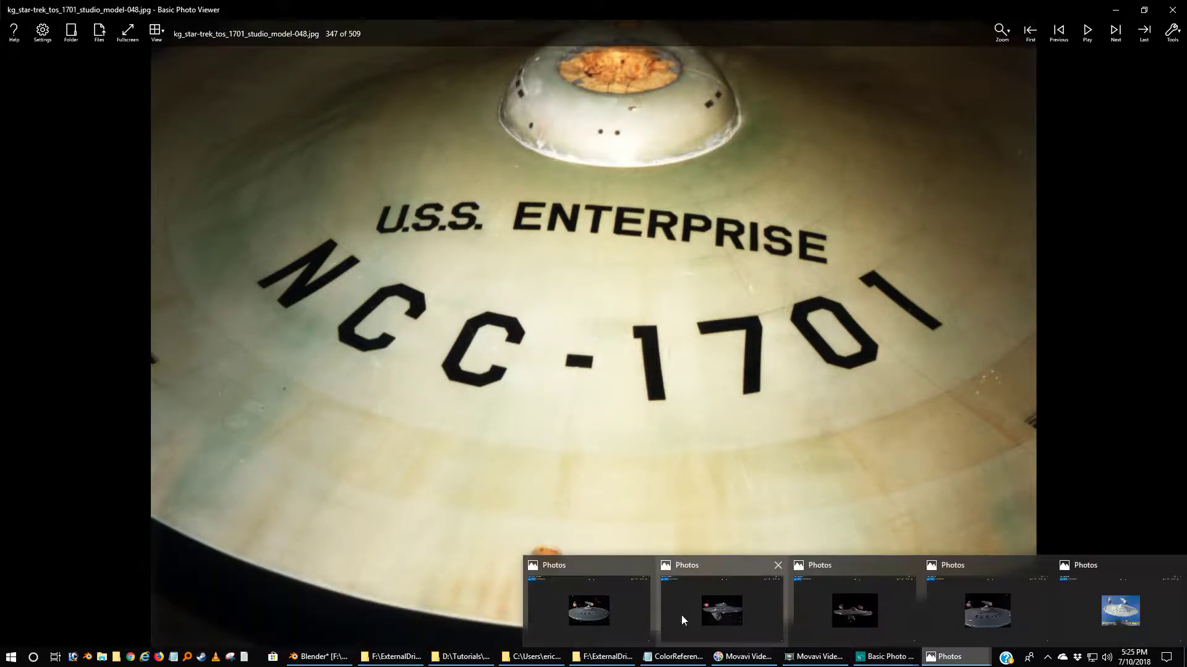
click(598, 609)
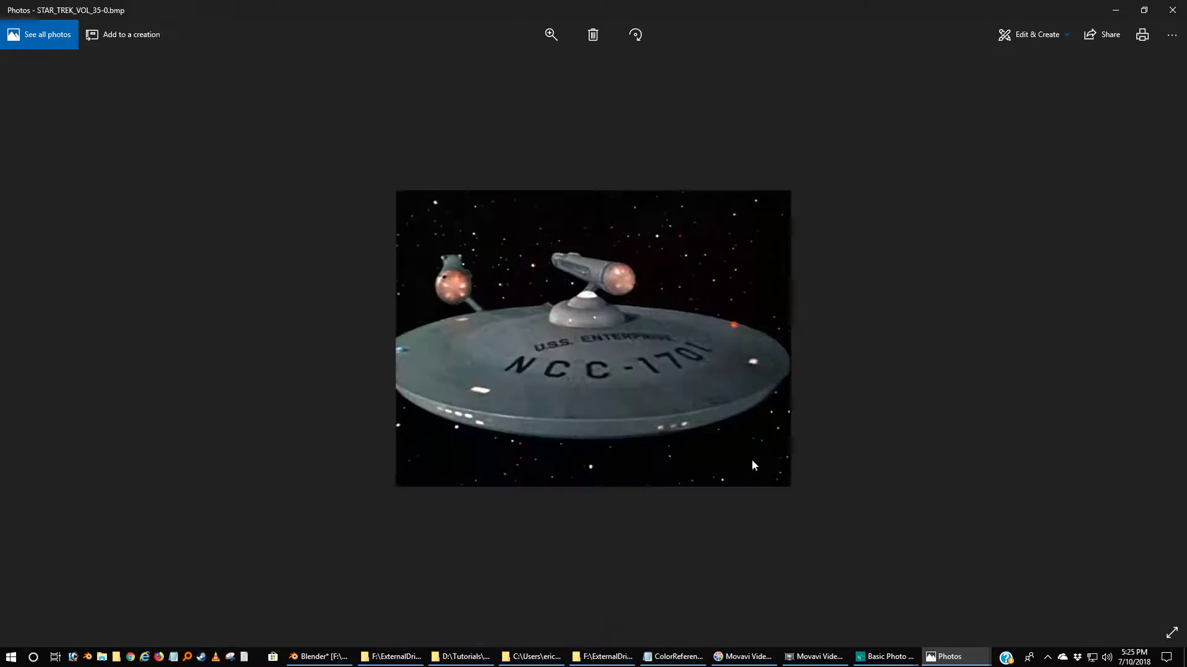
click(544, 34)
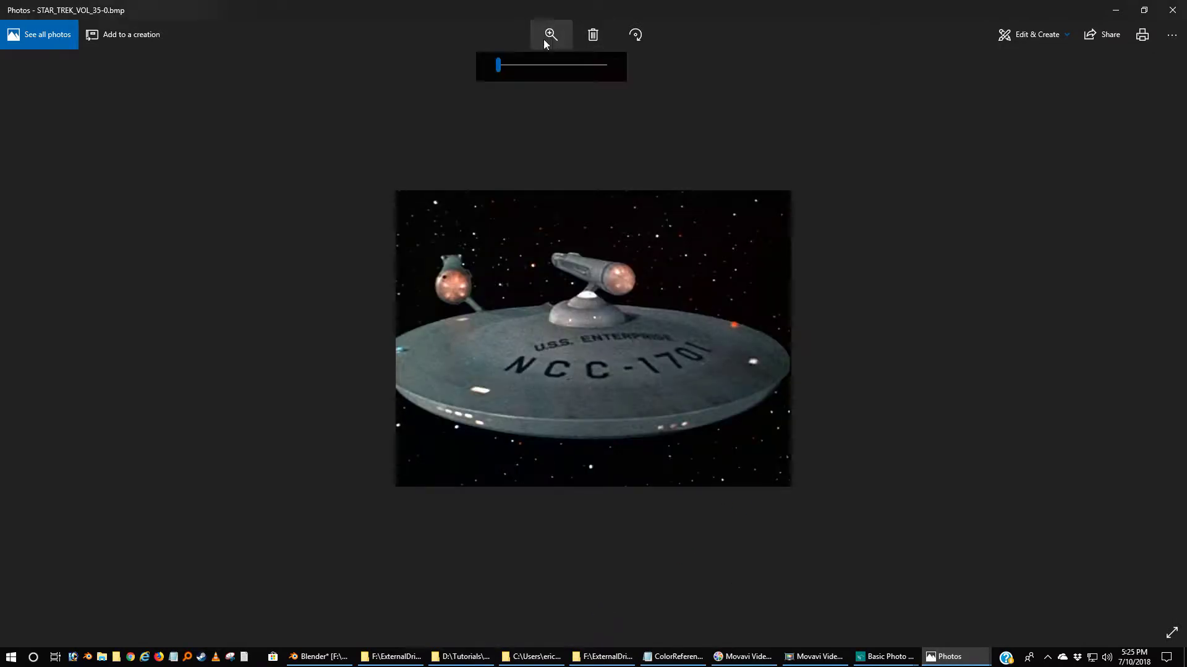
drag(502, 66, 534, 66)
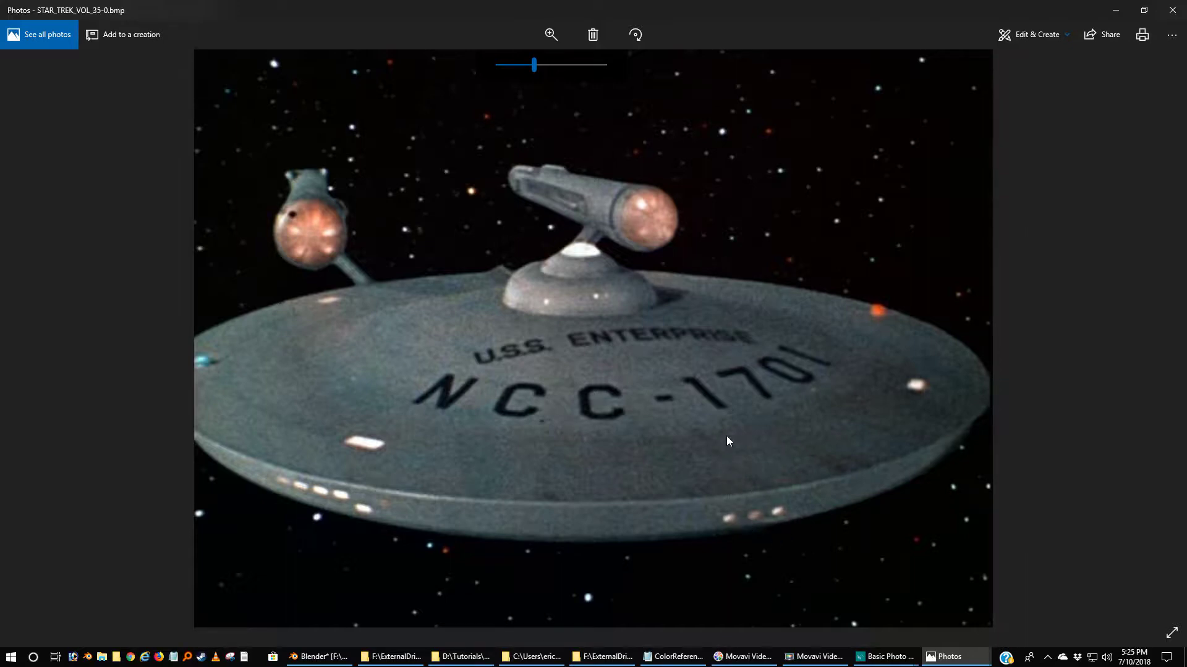
- Bring up STOS_S2_D5-0.bmp and enlarge it to examine the lights along the saucer's rim and upper surface
mouse_move(946, 665)
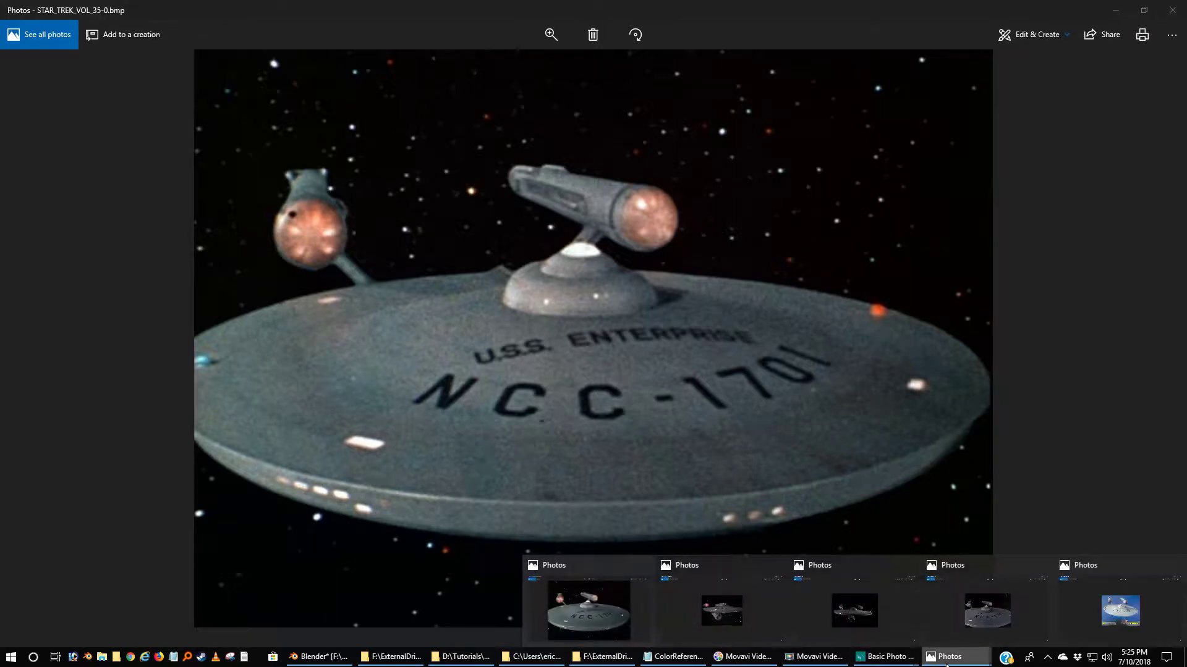
click(740, 614)
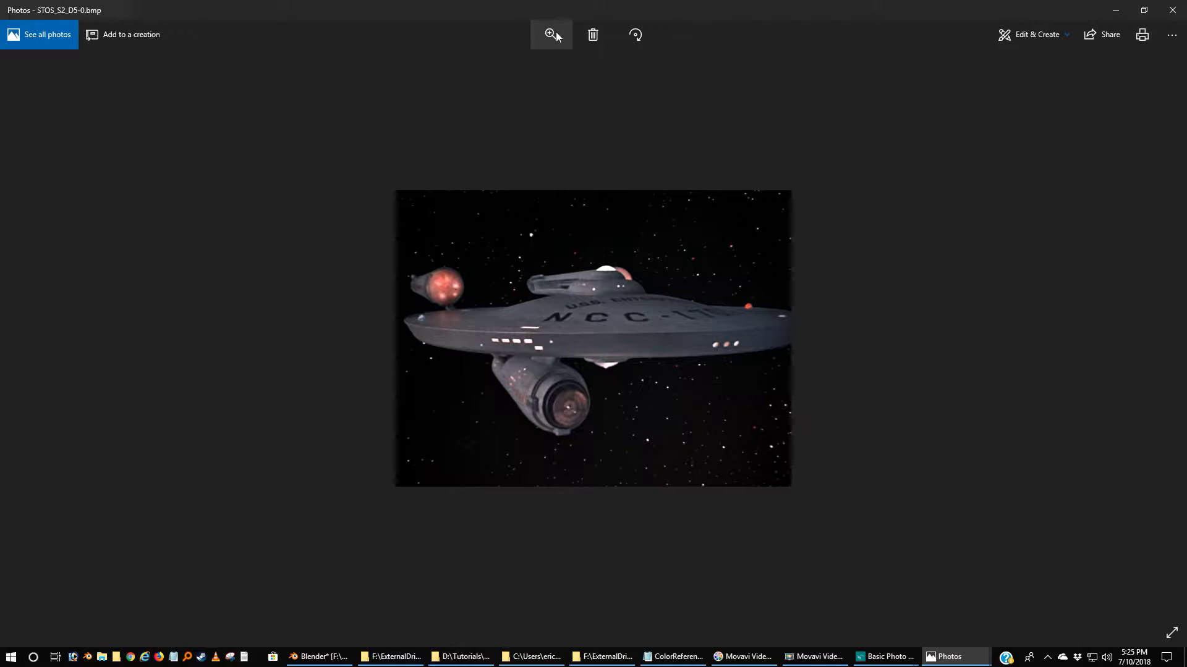
click(555, 32)
drag(499, 65, 526, 67)
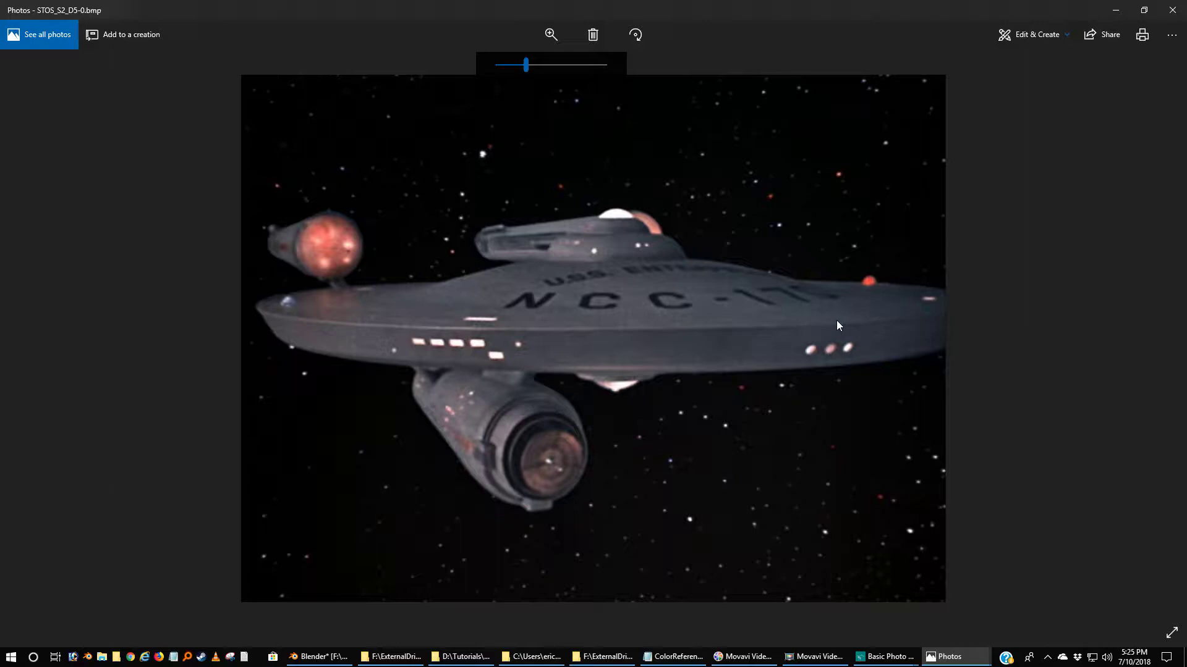
- Enlarge and examine the saucer in VImage149.bmp, and bring up VImage378.bmp to study its upper surface
click(950, 657)
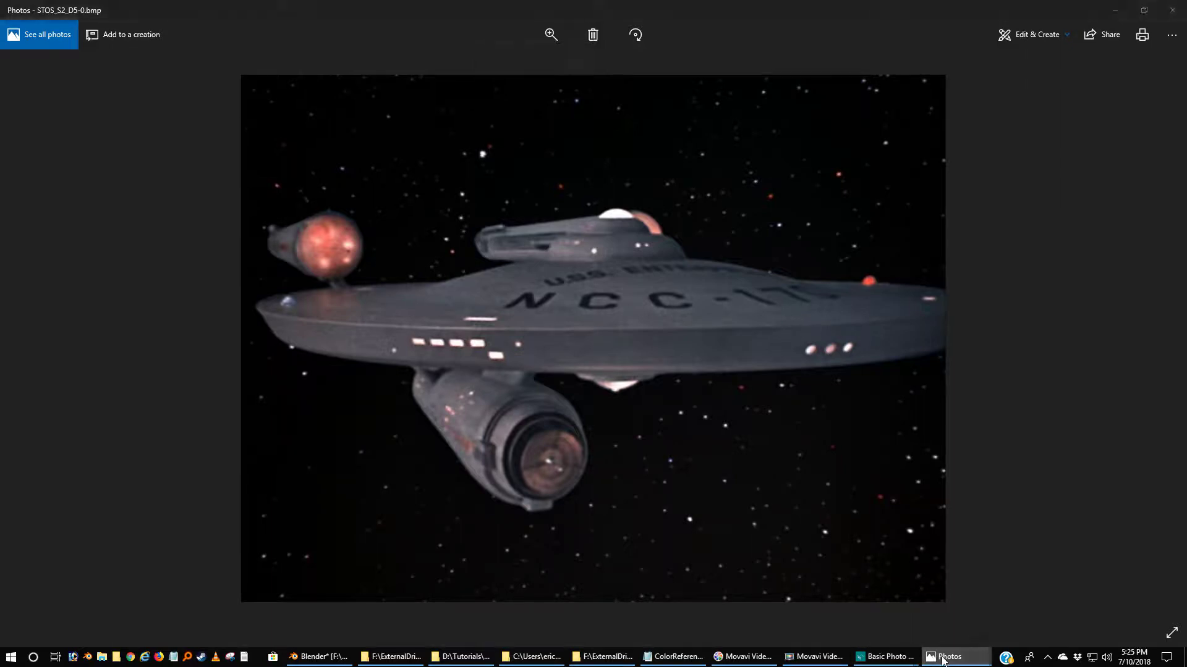
click(884, 620)
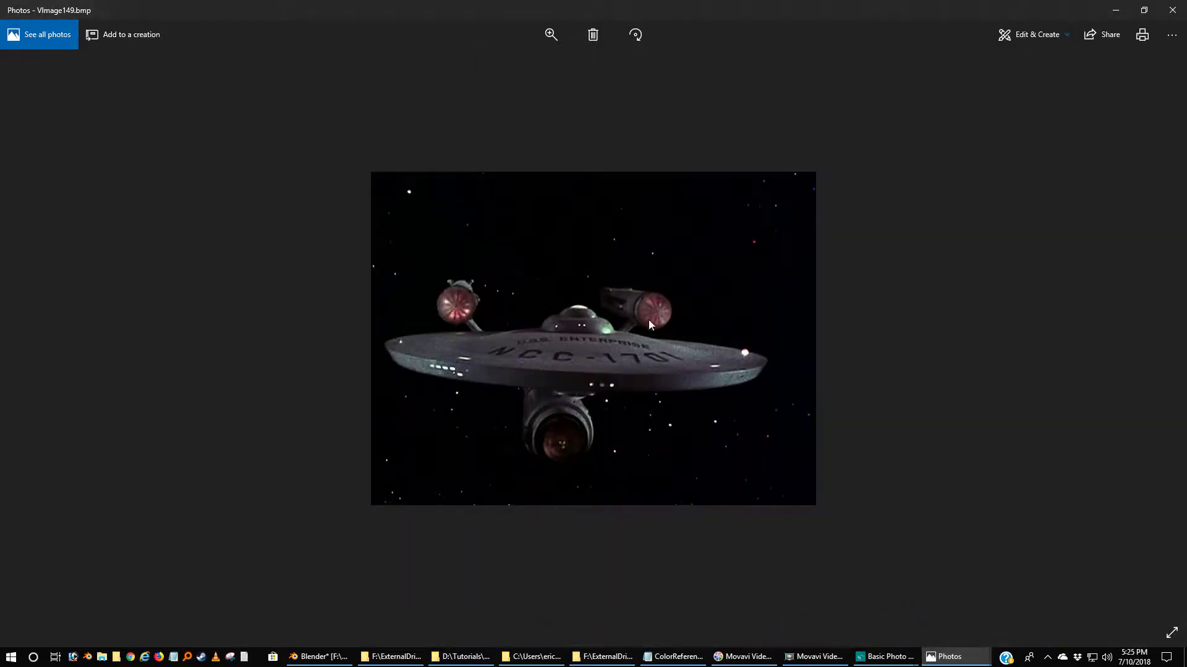
click(551, 34)
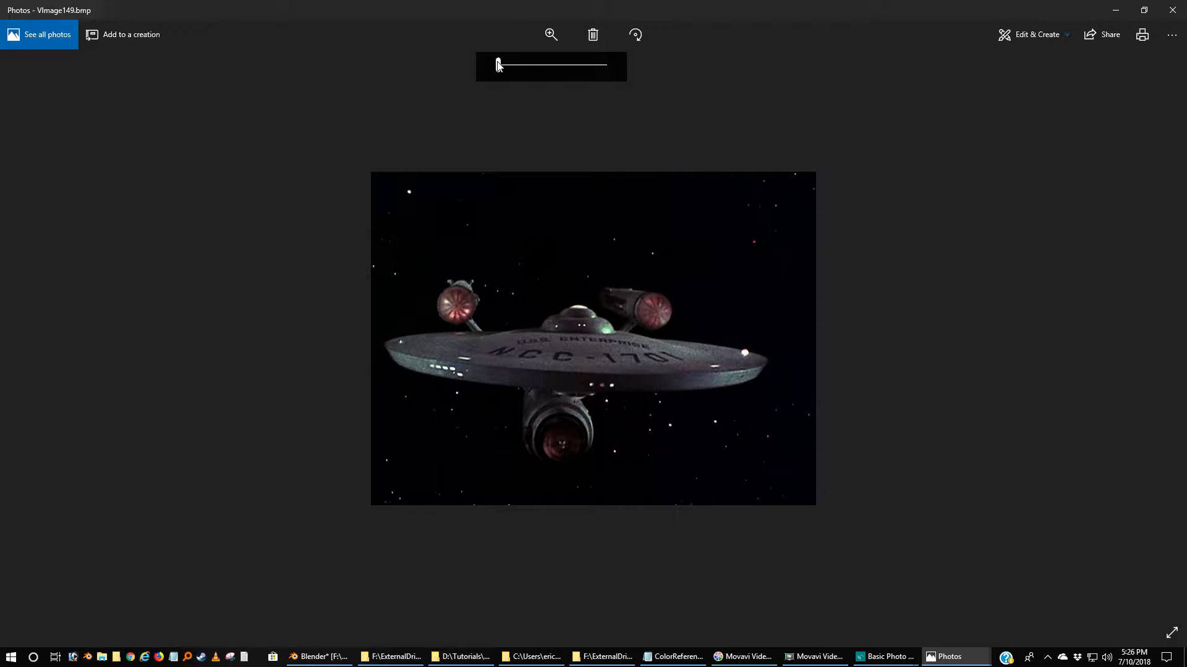
mouse_move(499, 65)
mouse_down()
mouse_move(531, 67)
mouse_move(521, 67)
mouse_up()
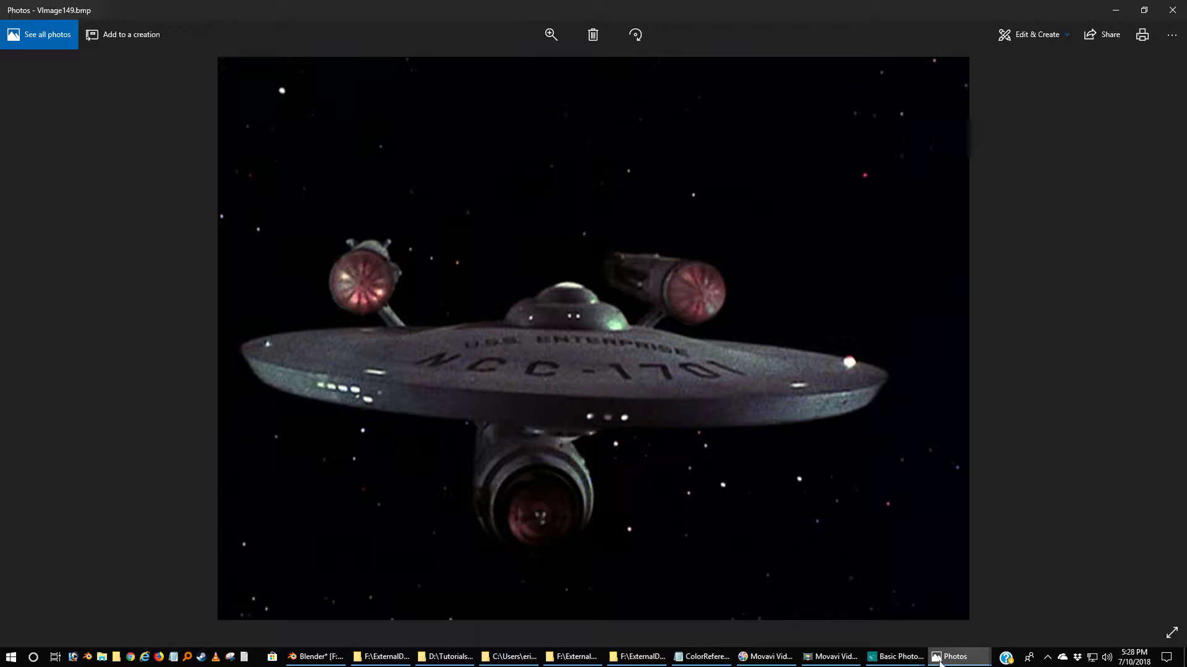
mouse_move(944, 662)
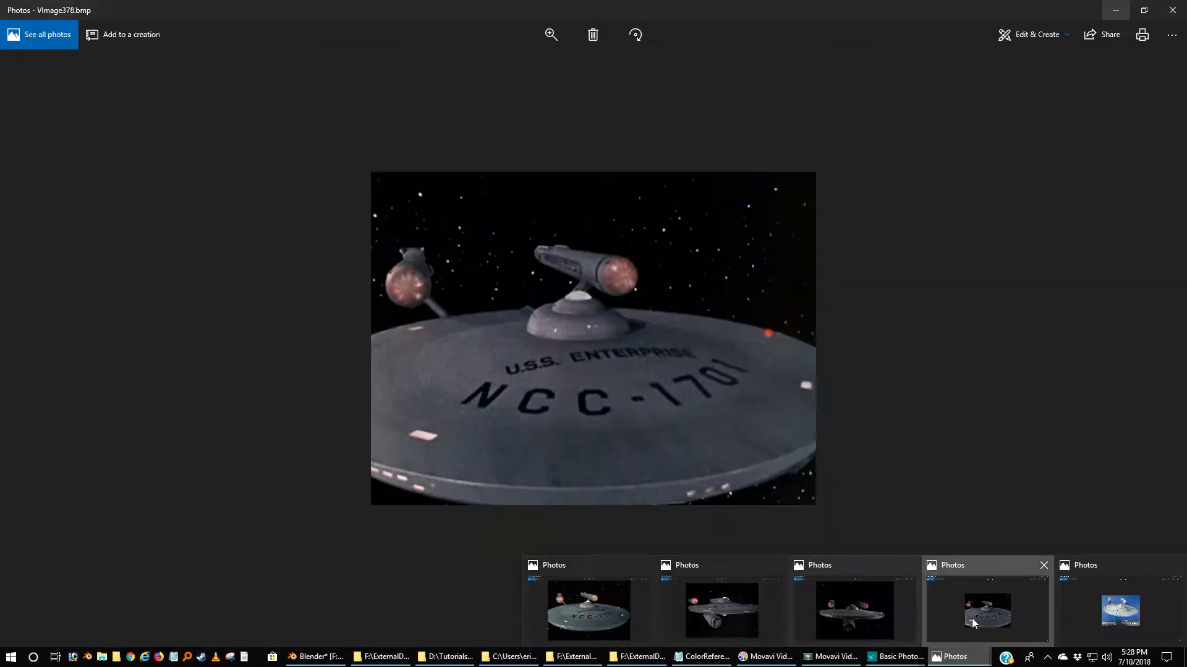
click(971, 618)
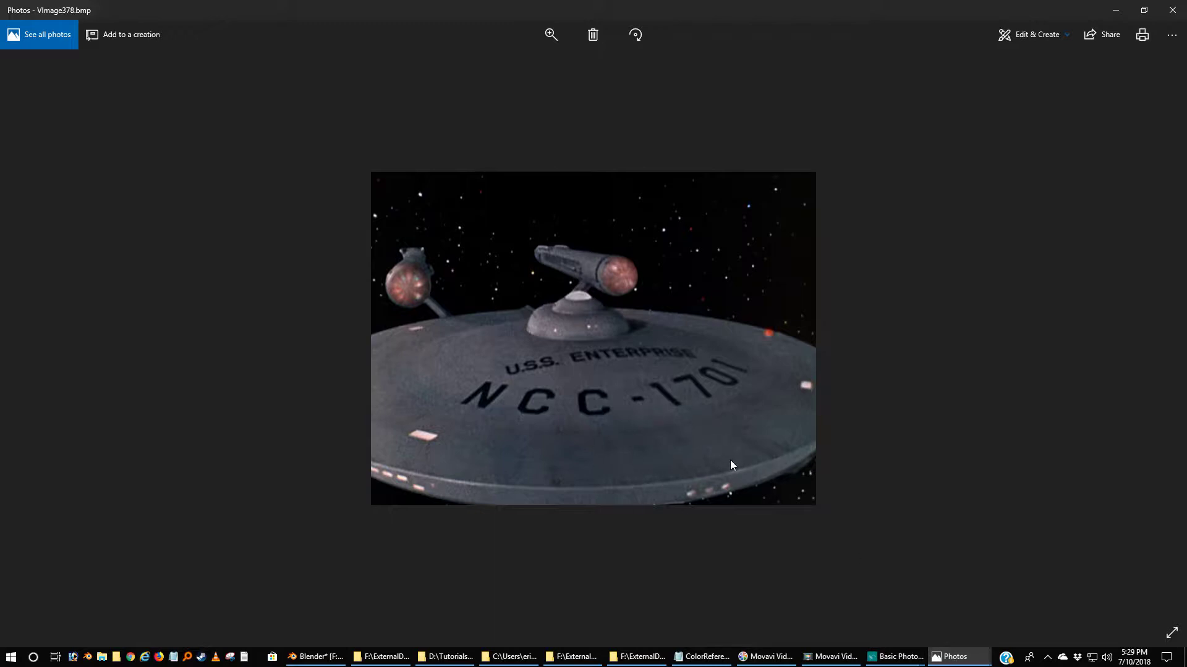
- Close the viewed stills in Photos and the reference photos in Basic Photo Viewer to return to Blender
click(1174, 11)
click(1173, 11)
click(1174, 10)
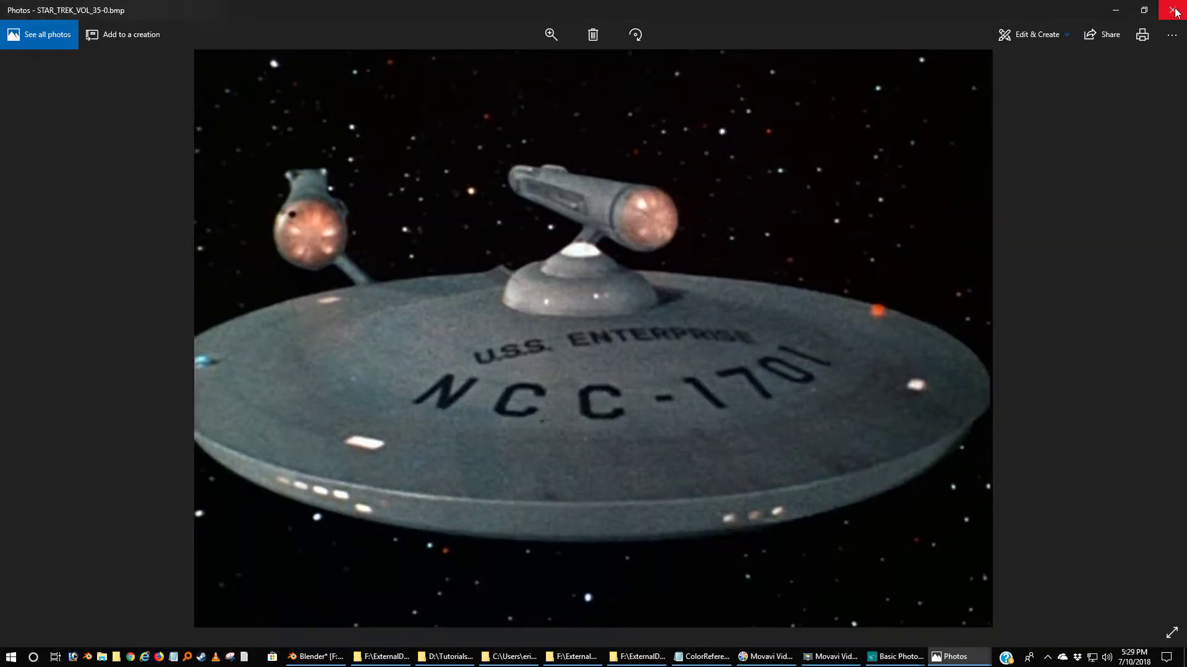
click(1174, 10)
click(1173, 10)
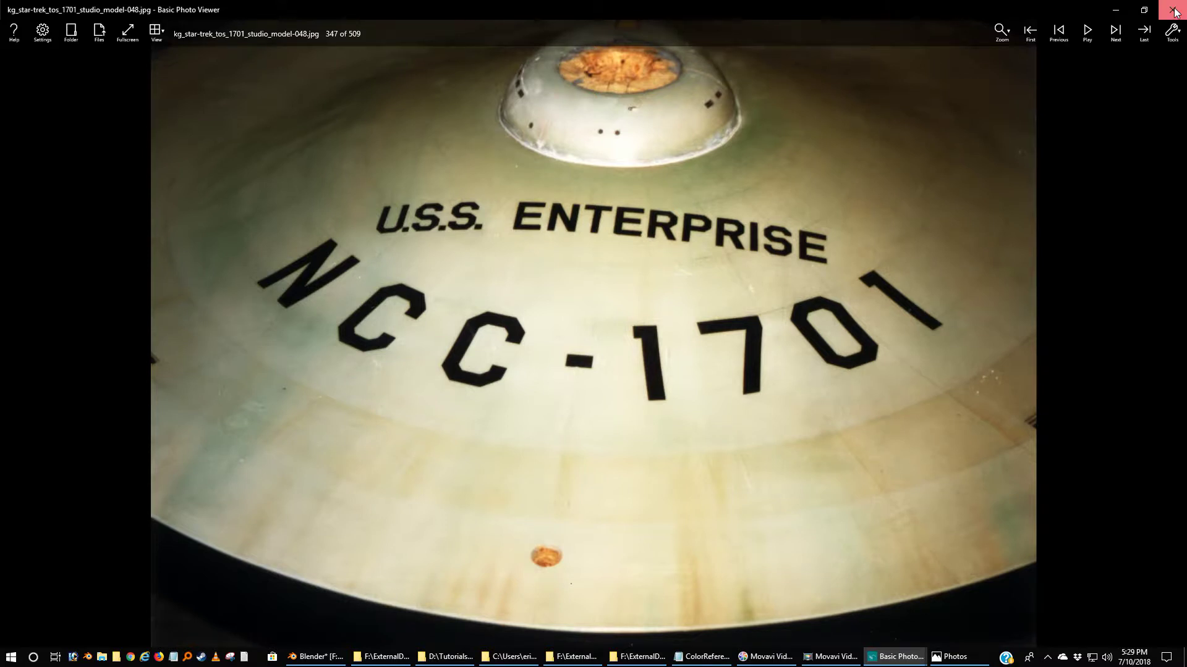
click(1173, 10)
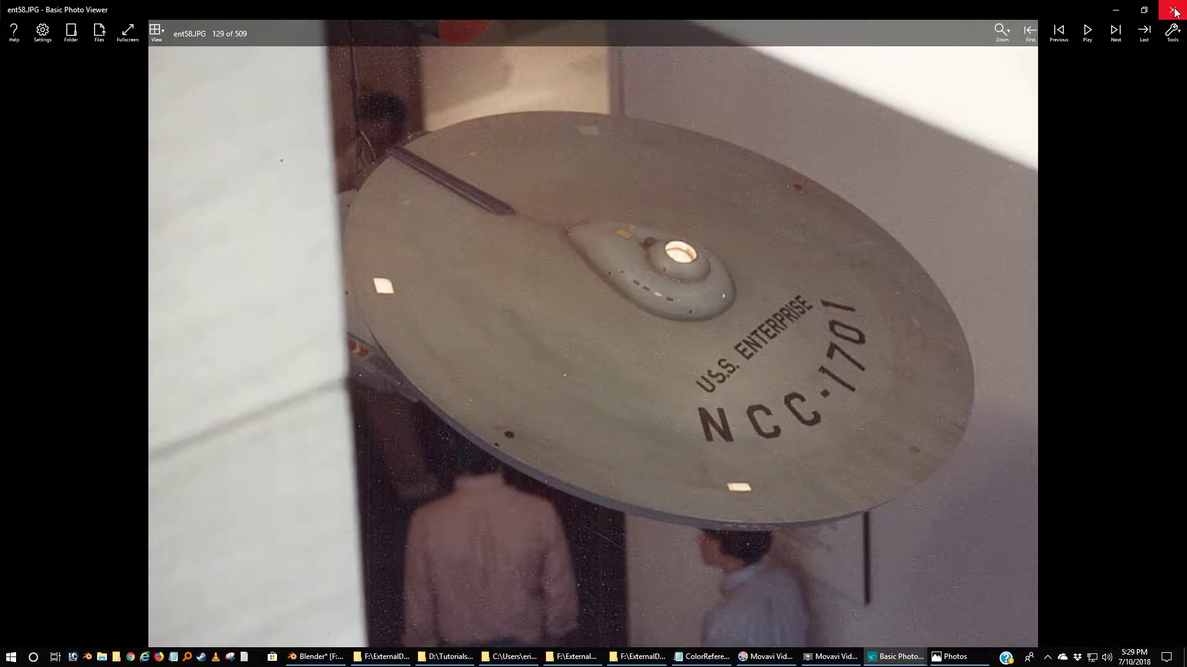
click(1173, 11)
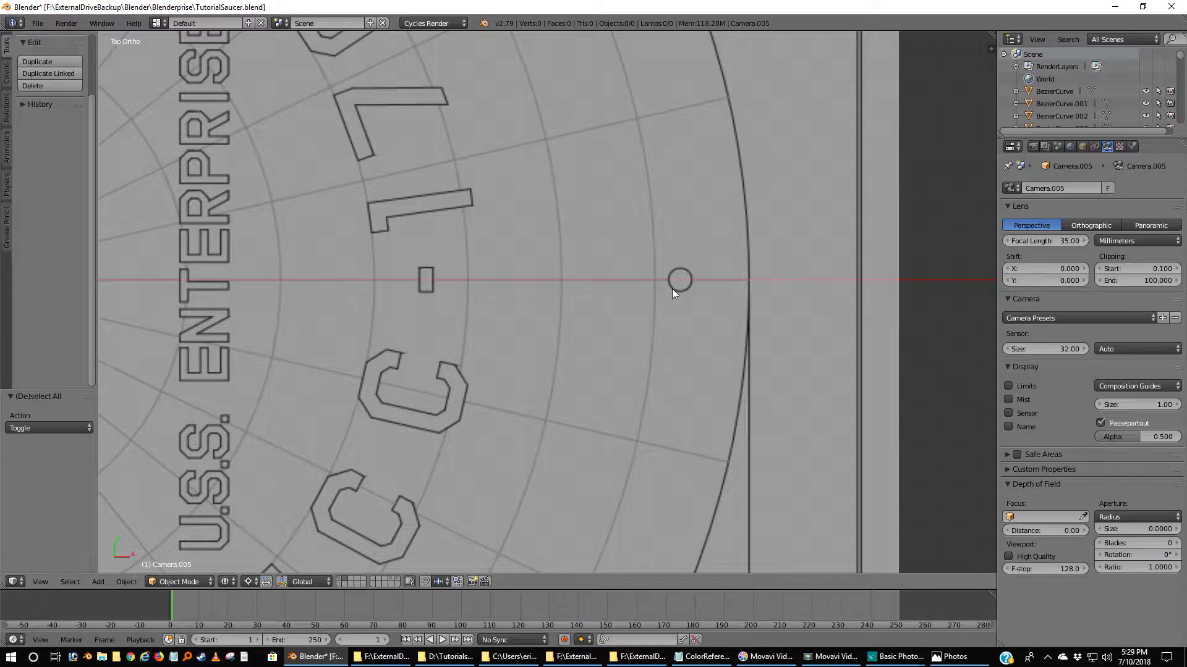
- Snap the 3D cursor to the centre of the scene at the middle of the saucer blueprint
scroll(672, 287, down, 5)
scroll(698, 289, up, 3)
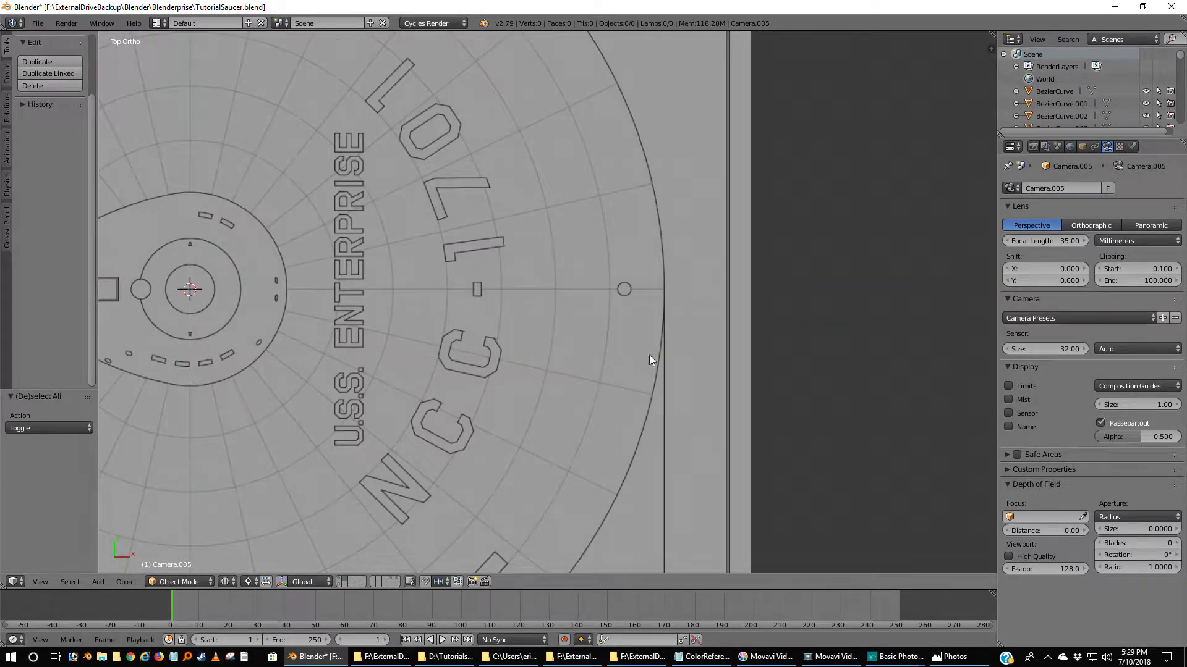
key(shift+s)
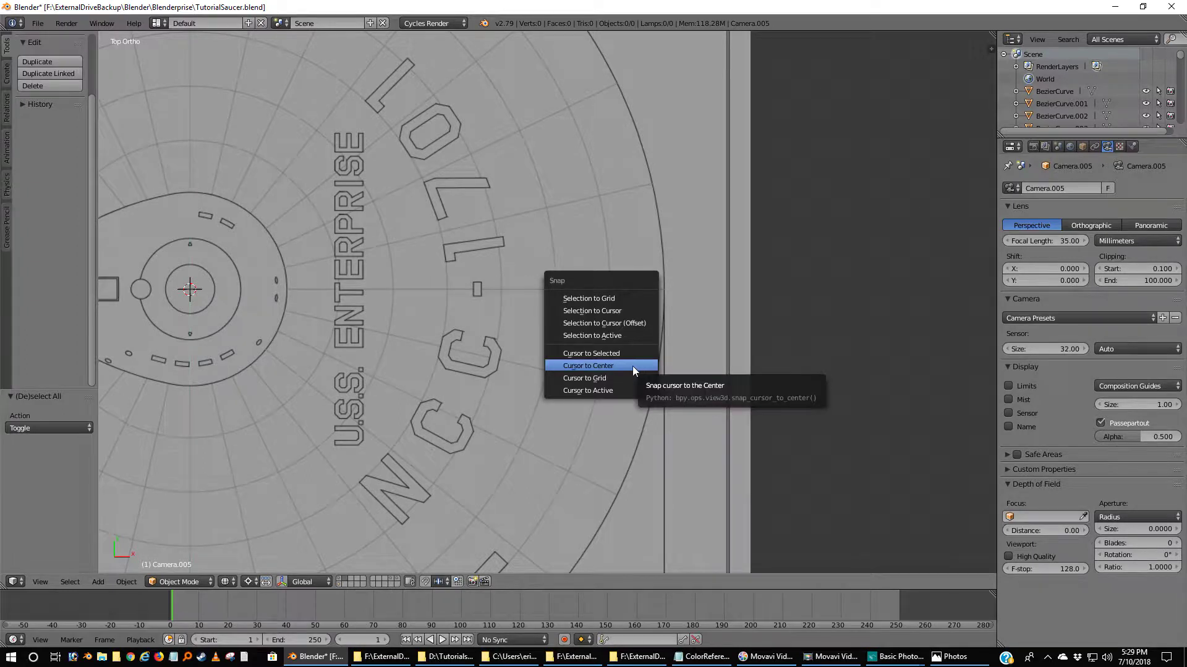
click(632, 365)
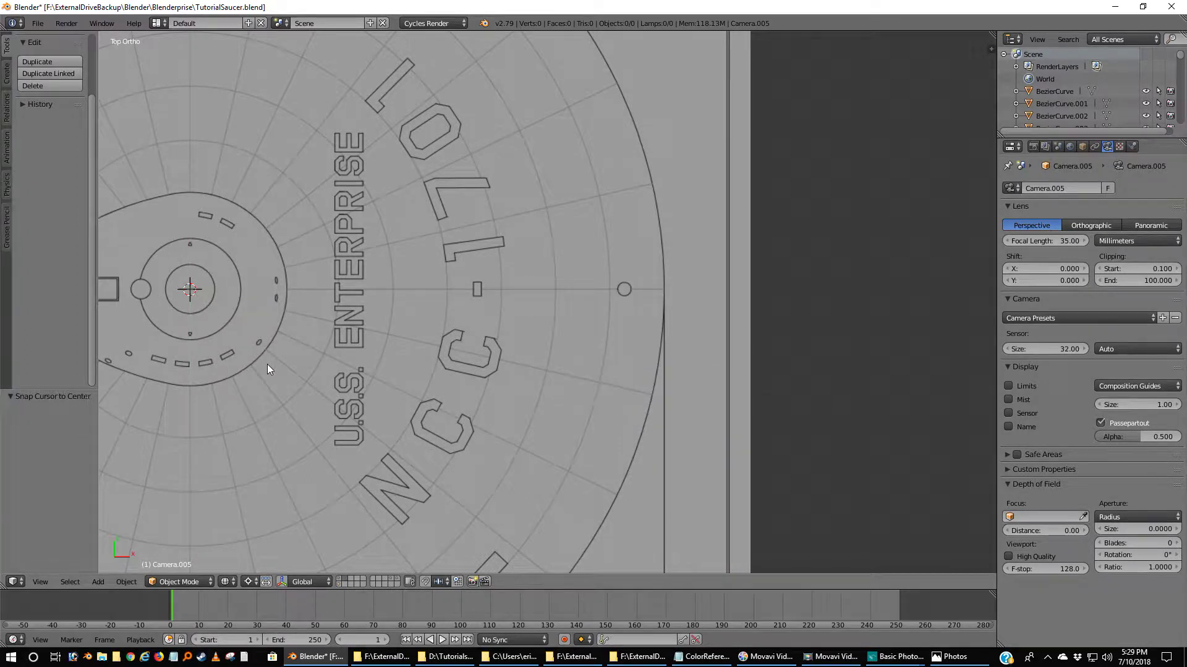
- Add a mesh cylinder with 60 vertices at the saucer's centre and scale it down to about 0.098
key(shift+a)
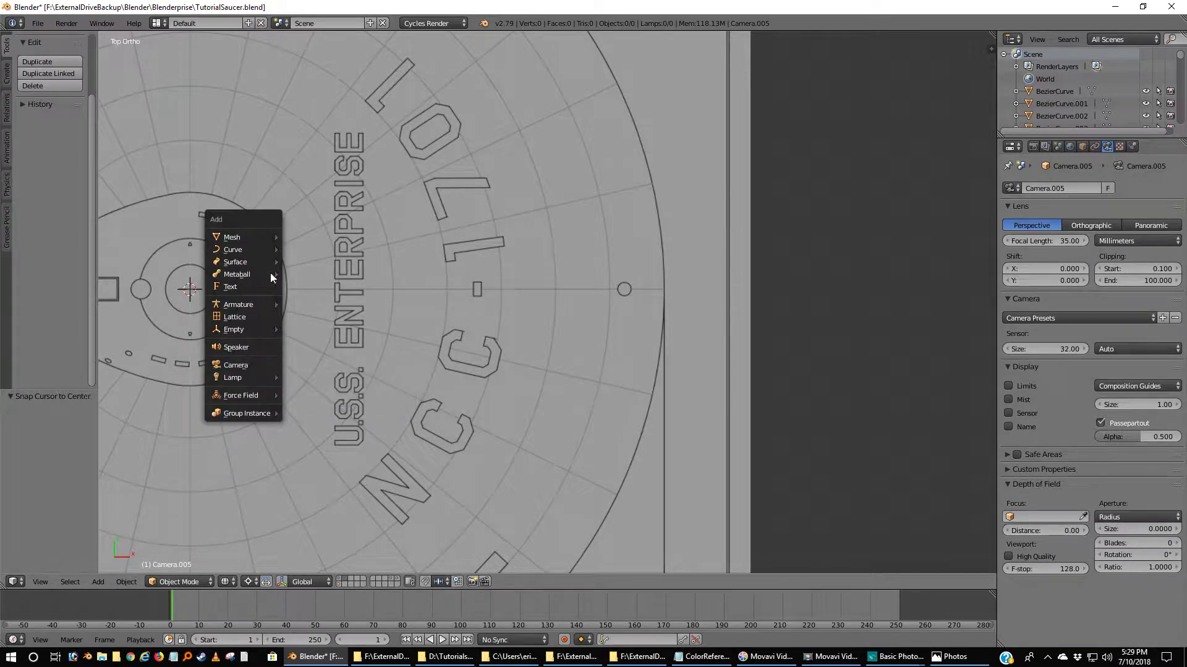
mouse_move(266, 238)
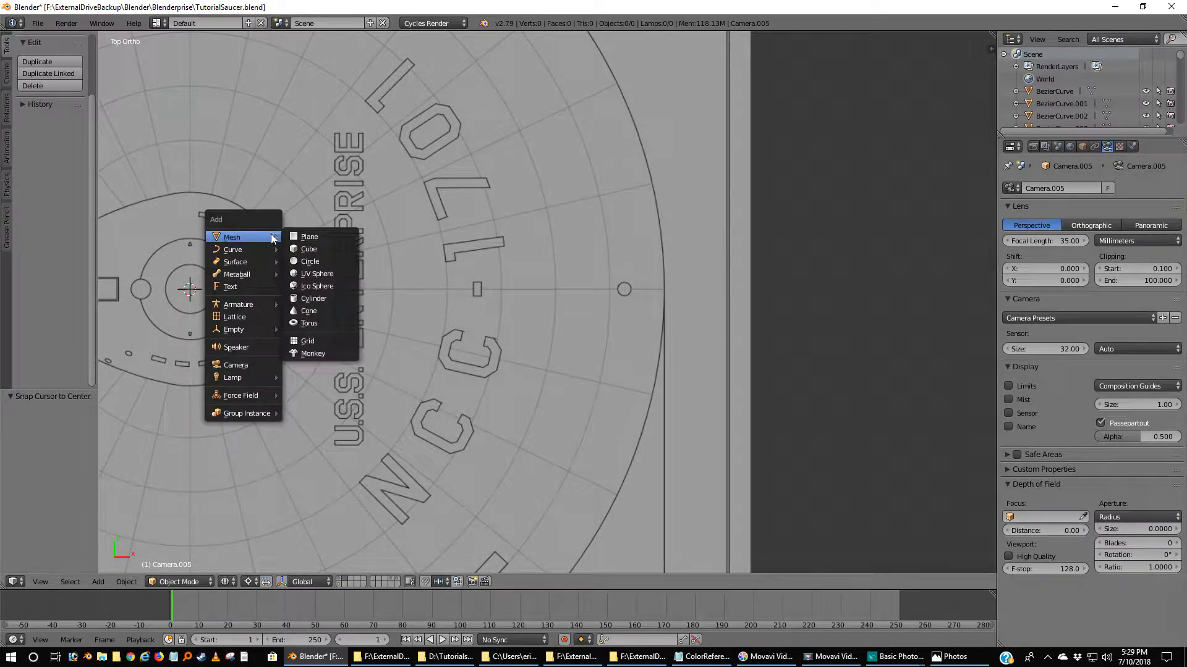
click(328, 299)
scroll(328, 299, down, 1)
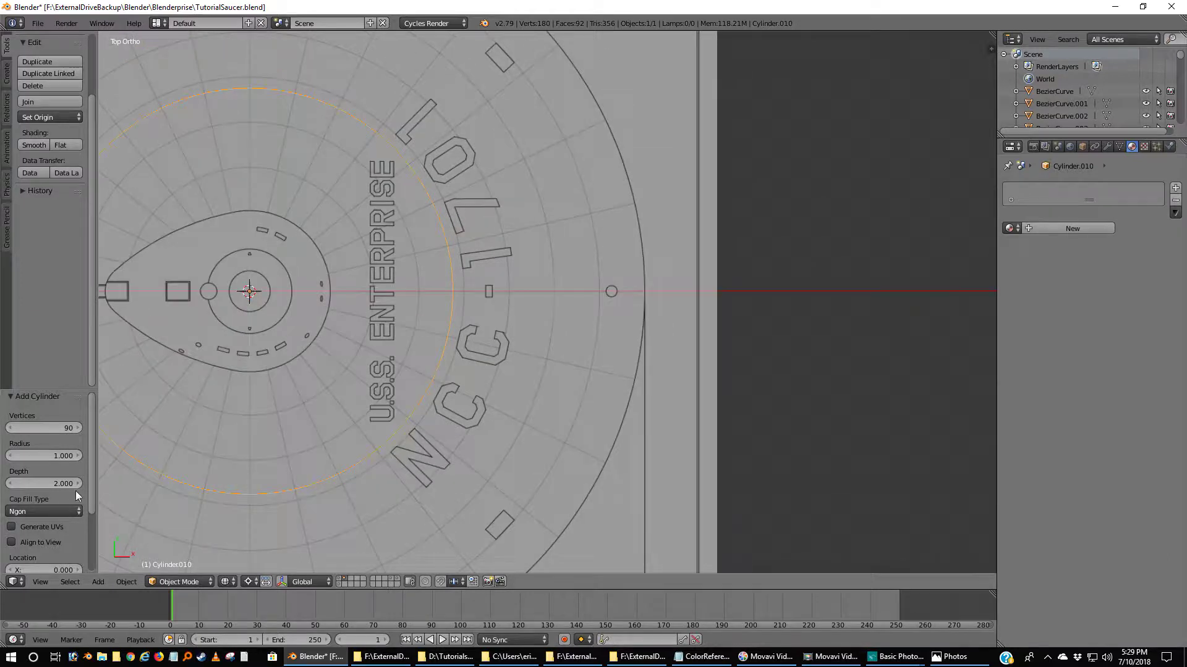
click(37, 427)
text(60)
key(Return)
key(s)
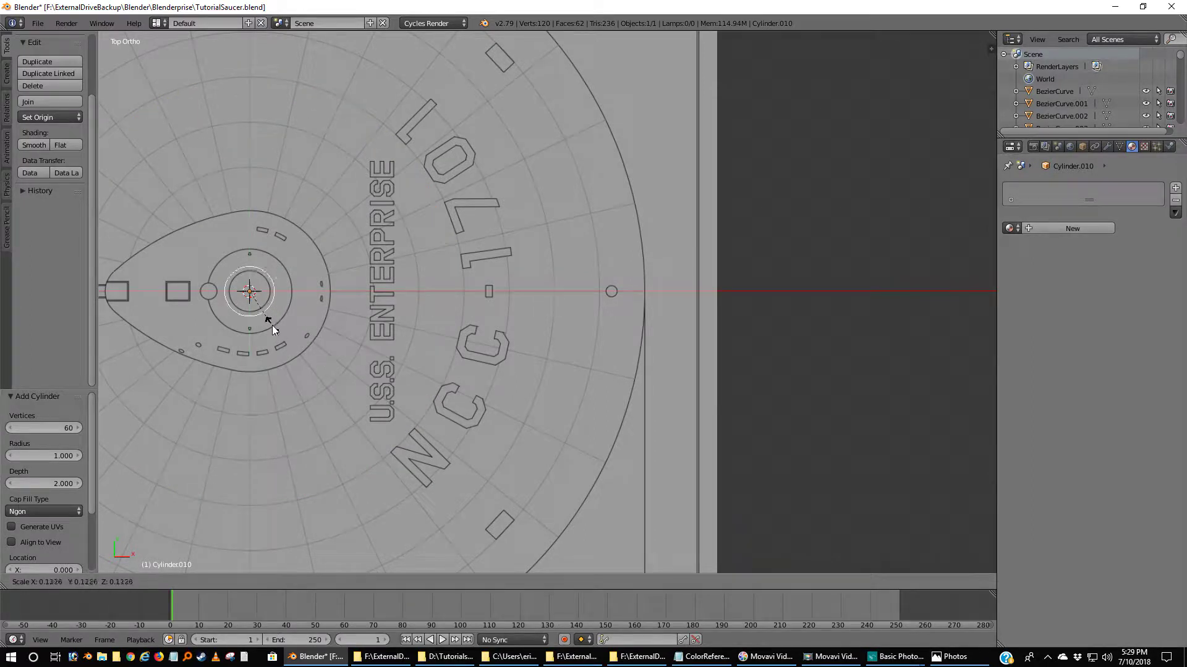
click(265, 319)
- Set the pivot point to Bounding Box Center and move the cylinder about 1.779 along X onto the small circle near the saucer's front edge
click(249, 581)
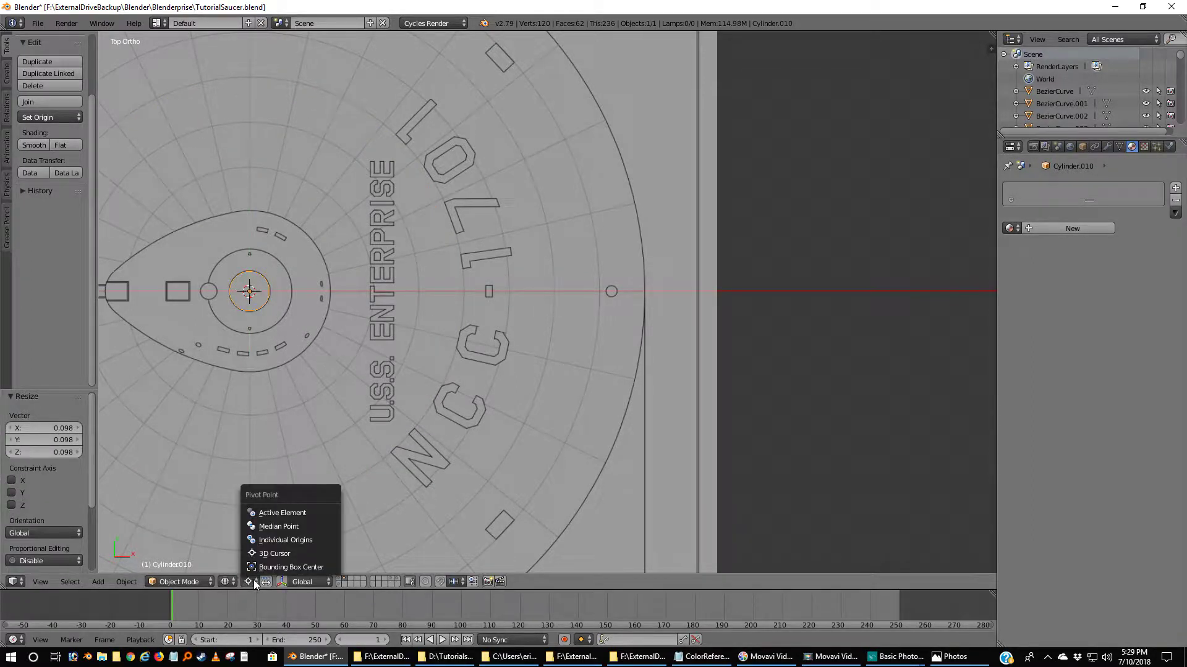
click(278, 564)
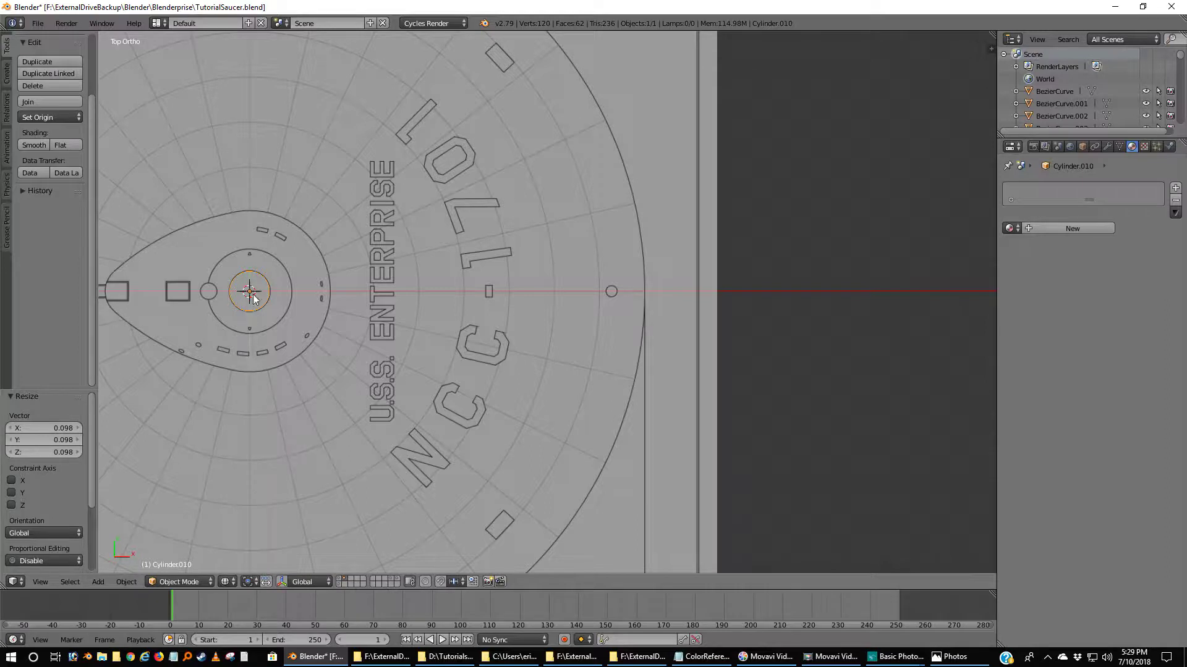
key(g)
key(x)
click(617, 322)
scroll(614, 323, up, 8)
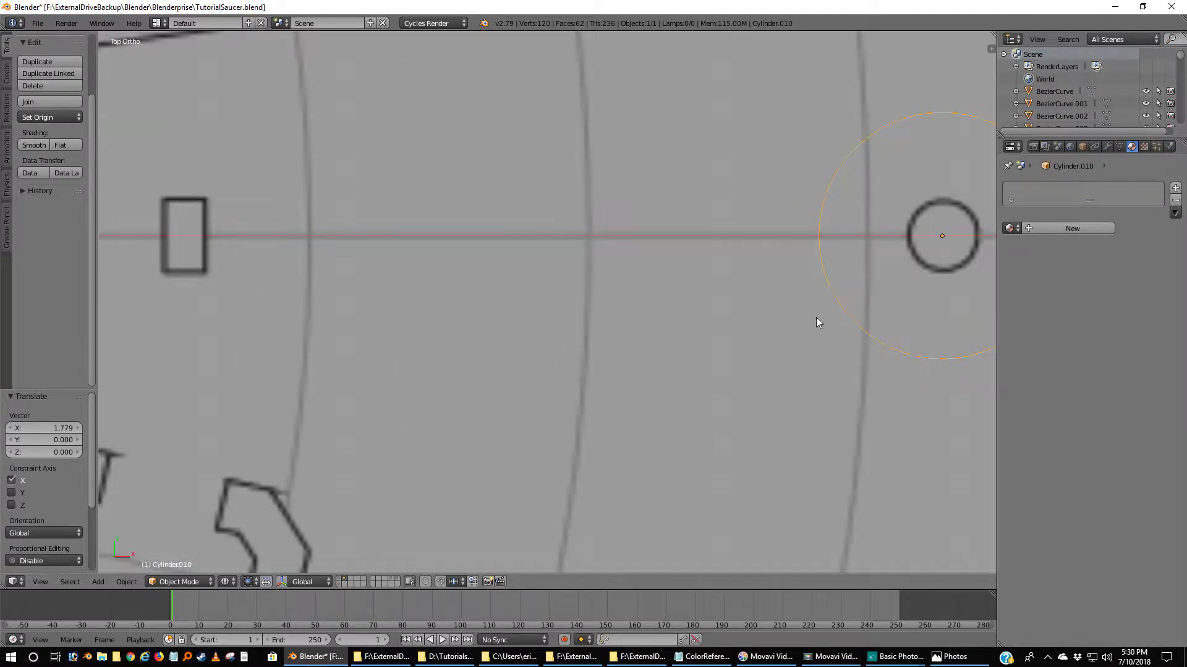
shift+middle_drag(831, 323, 473, 385)
scroll(513, 381, up, 3)
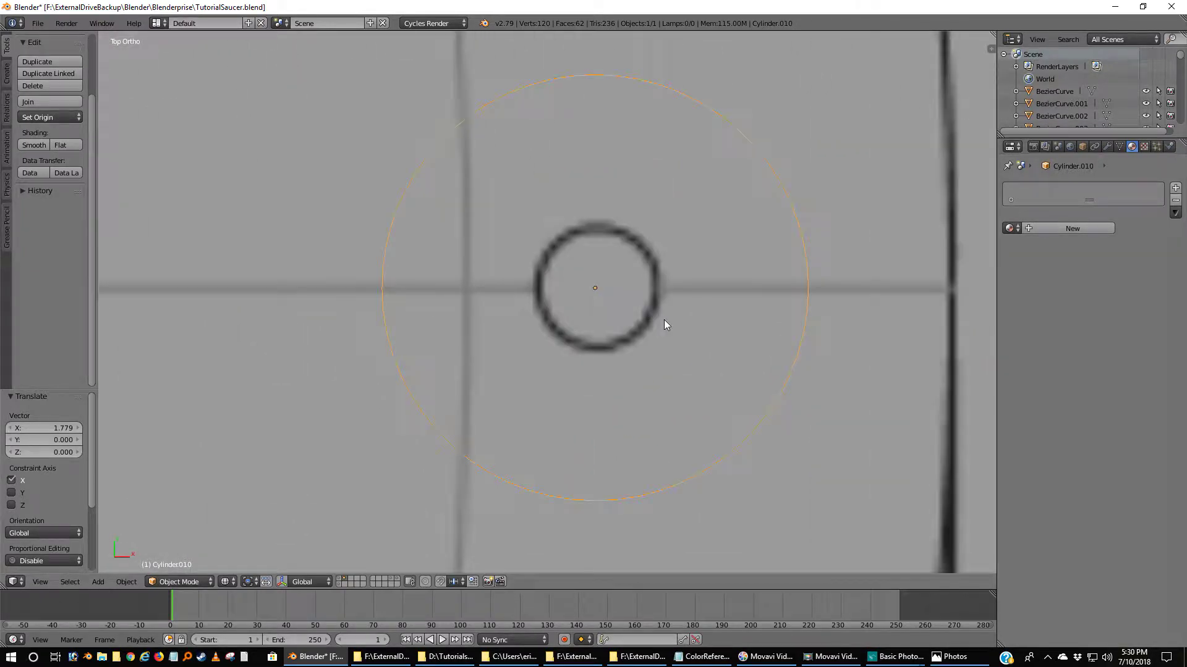
- Scale the cylinder to about 0.32 and nudge it about 0.00085 along X to fit the small blueprint circle
key(s)
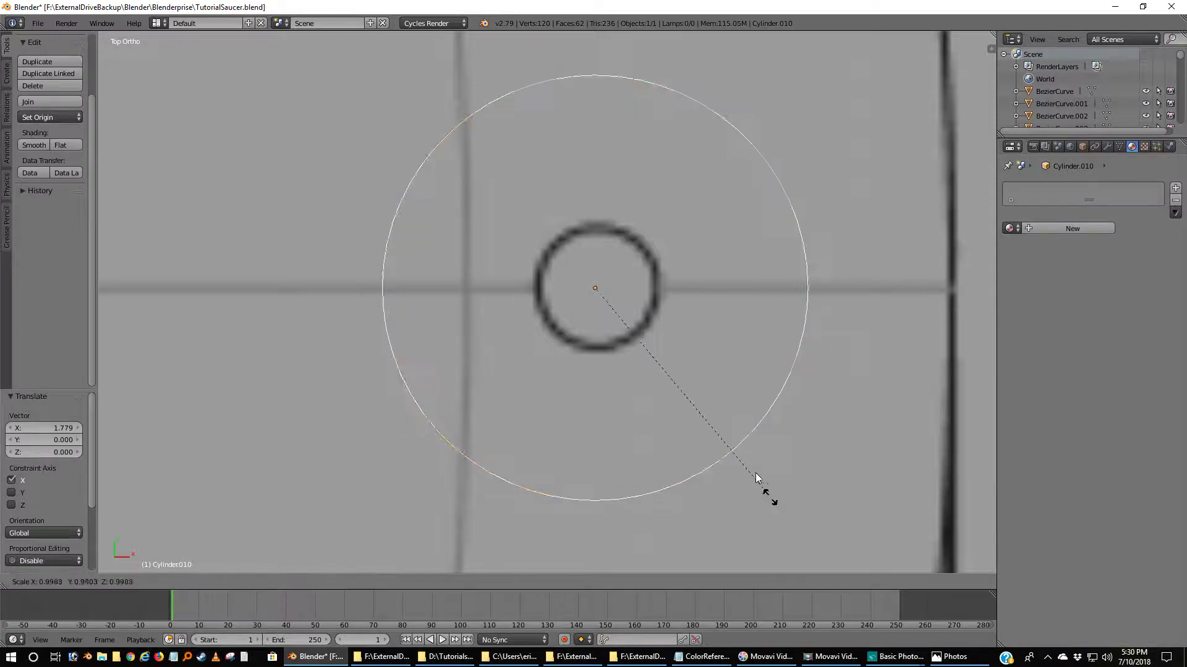
click(655, 351)
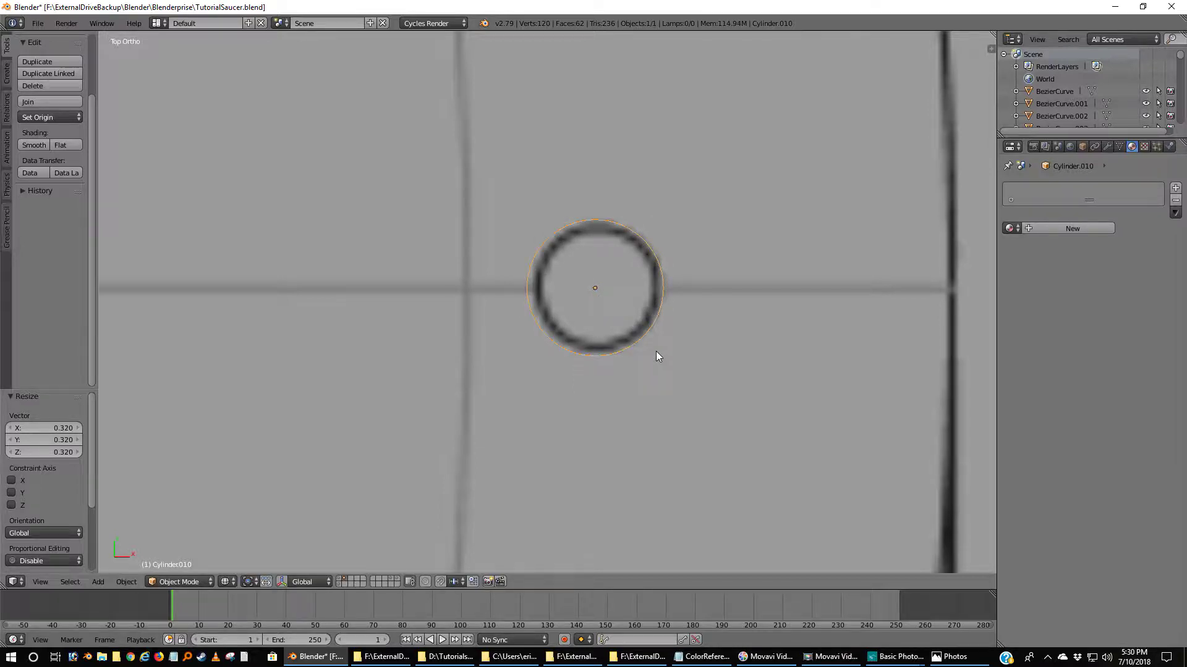
key(g)
key(x)
click(658, 352)
- In front view, raise the cylinder about 0.047 along Z so it straddles the saucer's upper surface line
key(KP_1)
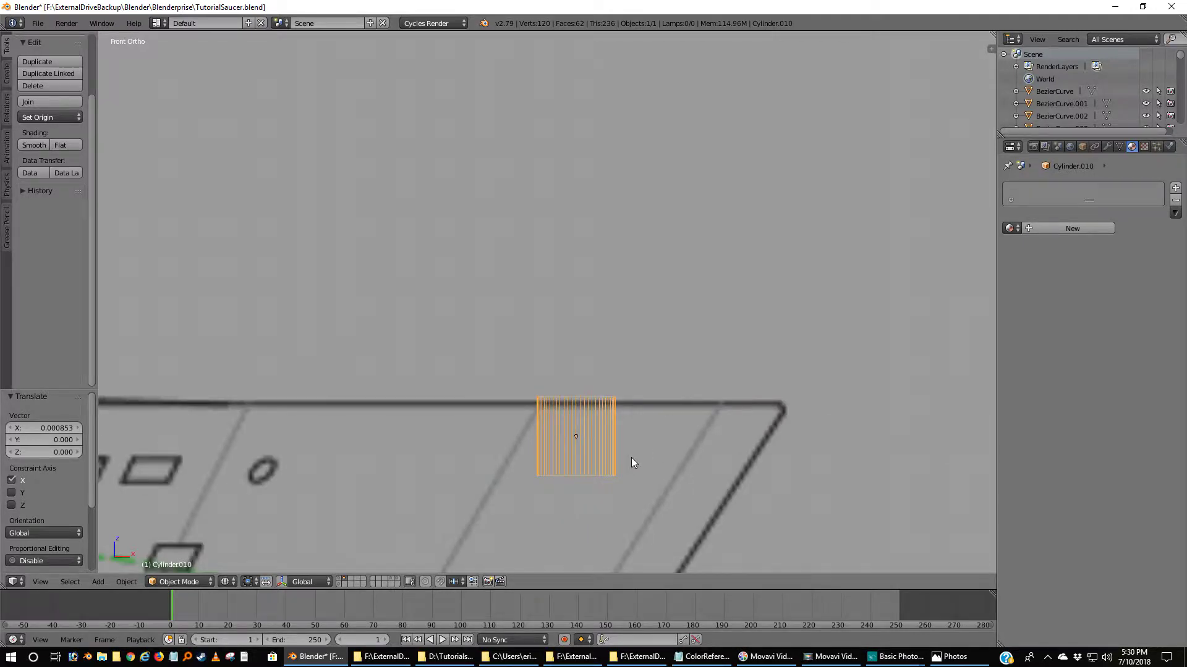
key(g)
key(z)
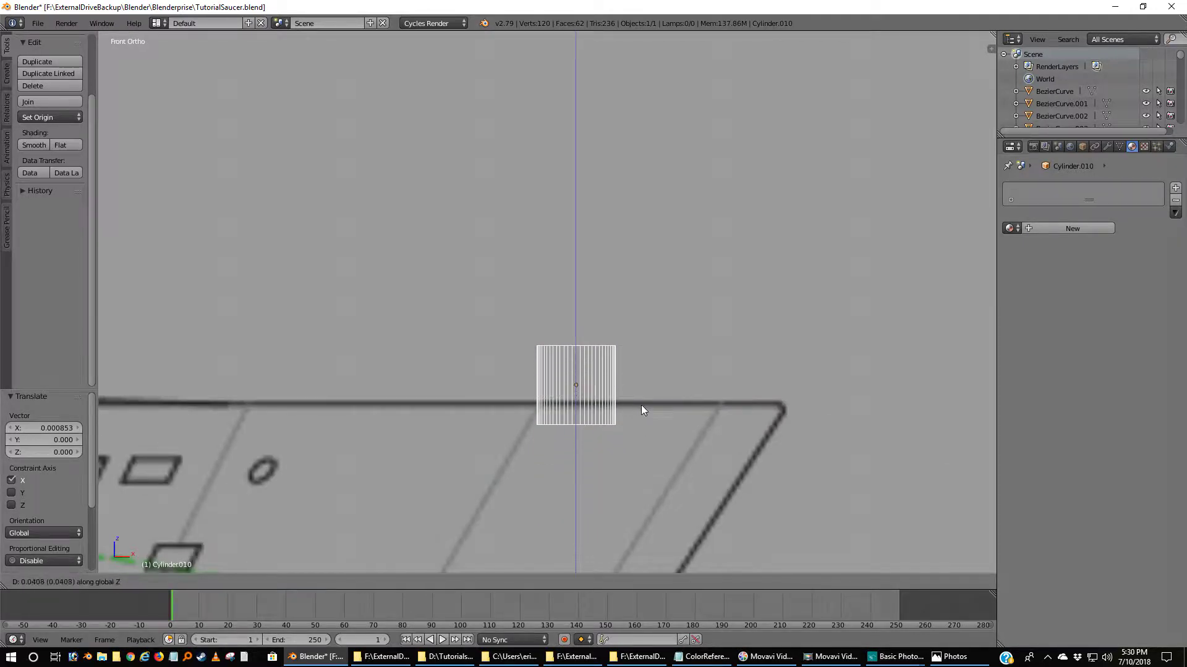
click(643, 399)
scroll(652, 432, down, 3)
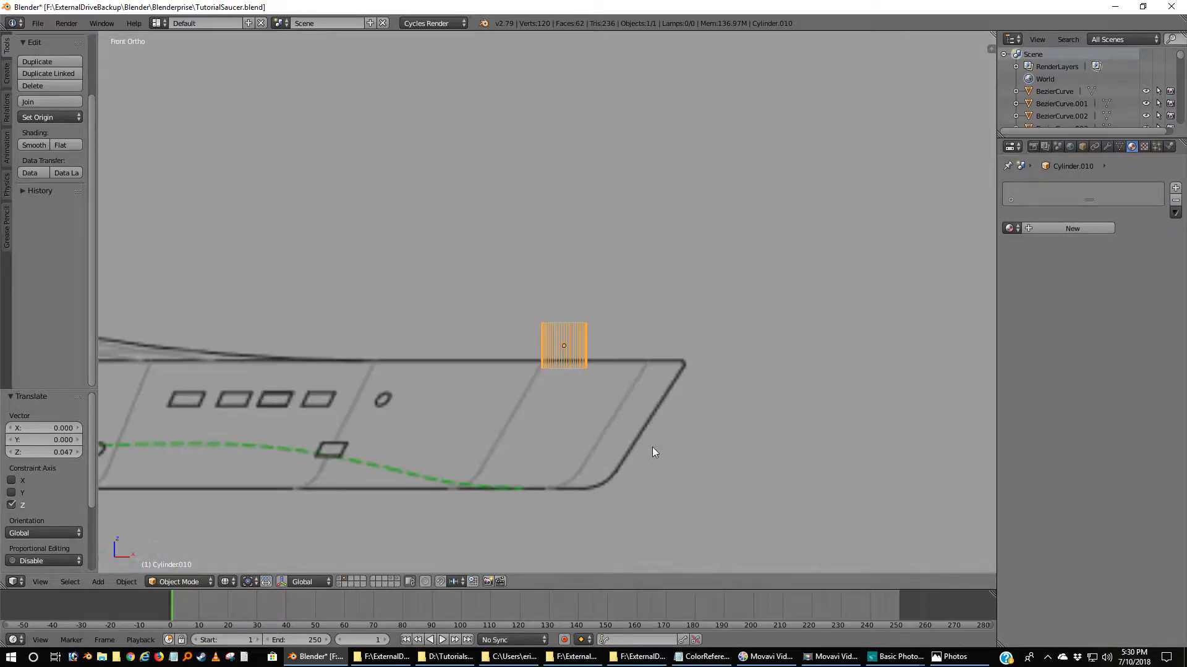
- Show layer 1 with the saucer alongside the cylinder's layer and switch the viewport to solid shading
shift+click(340, 582)
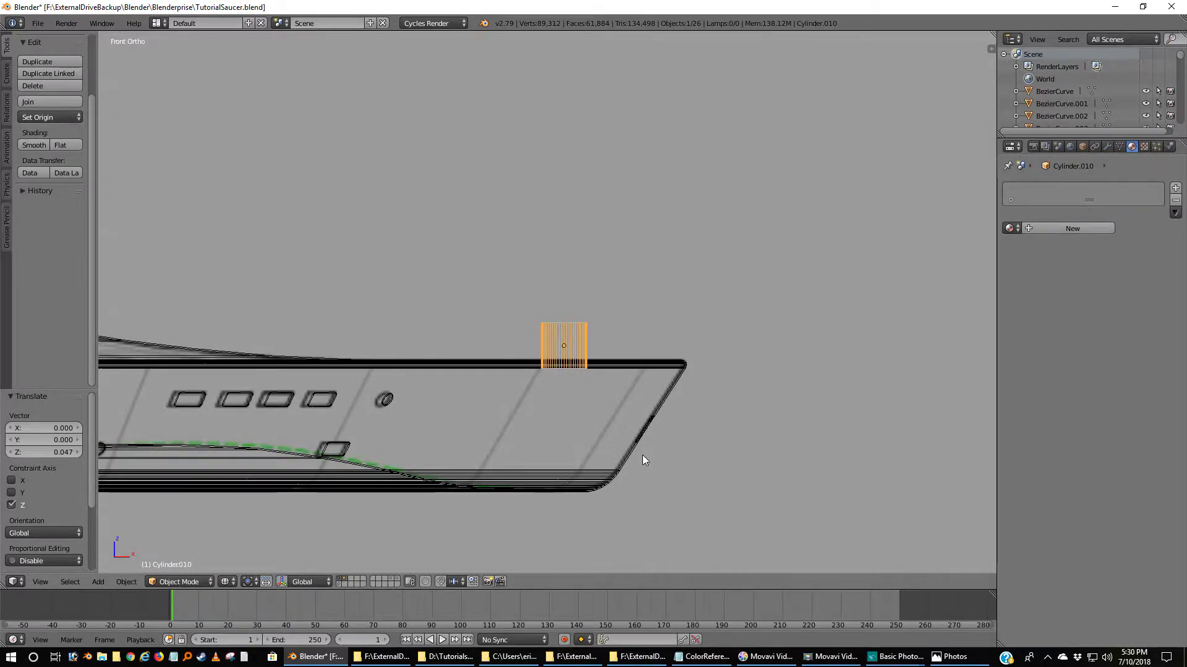
scroll(643, 455, up, 5)
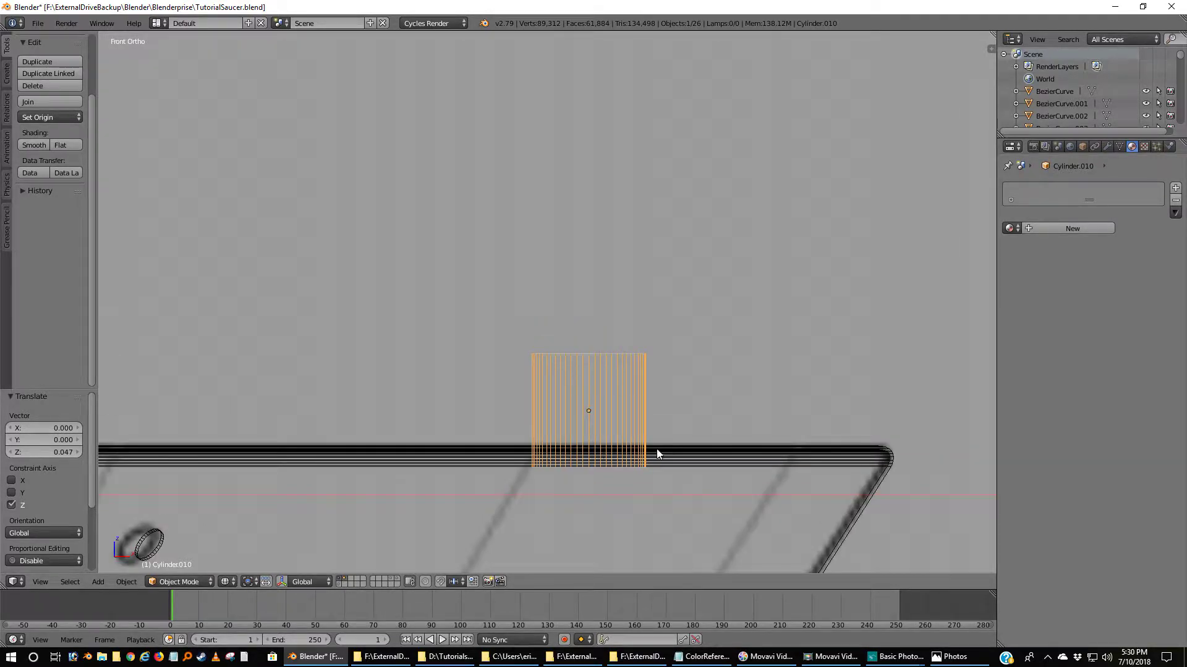
key(z)
middle_drag(678, 439, 639, 472)
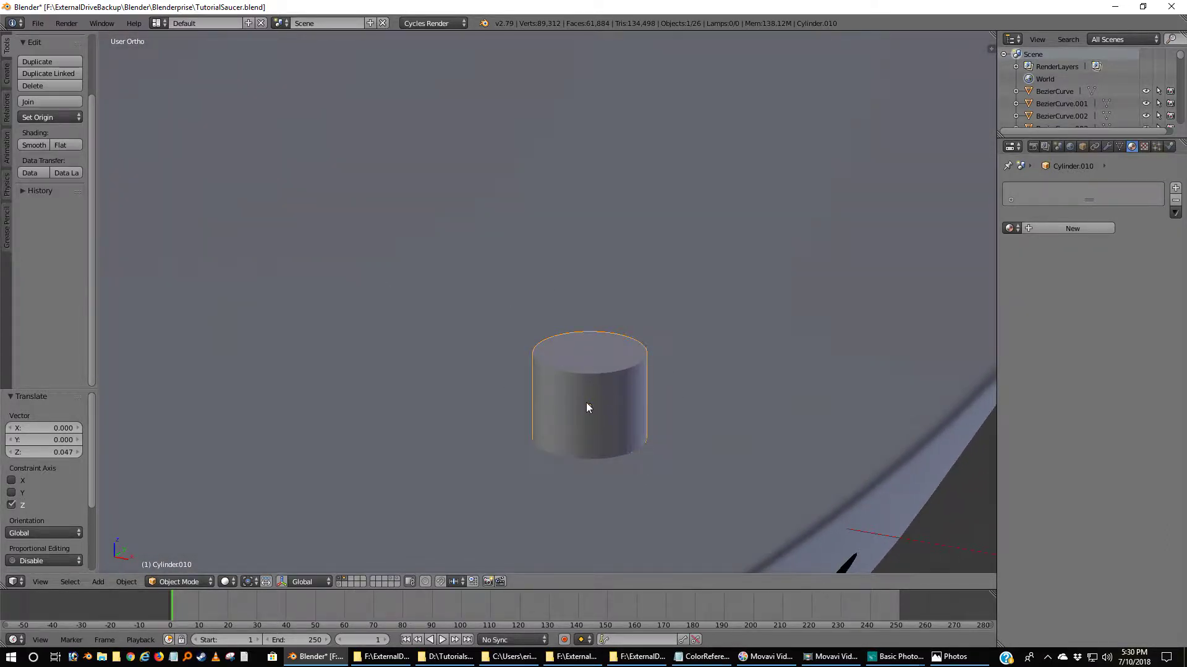
- Shade the cylinder smooth, then add an Edge Split modifier to it and apply it
click(34, 145)
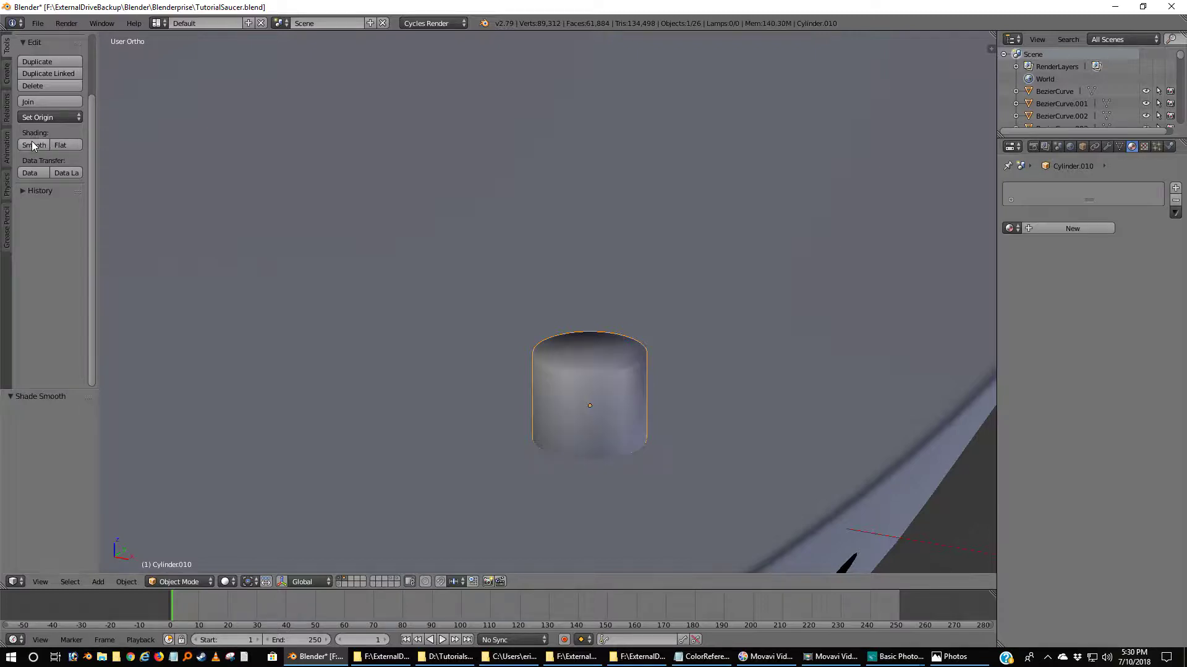
click(1107, 147)
click(1050, 190)
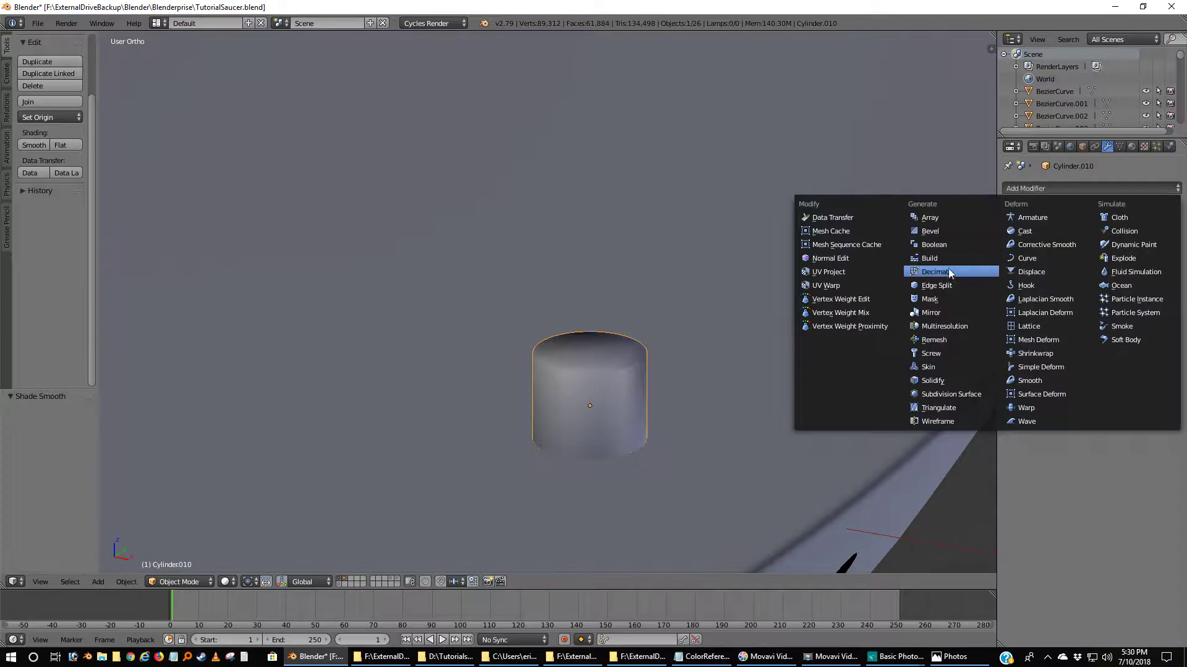
click(940, 285)
click(1035, 225)
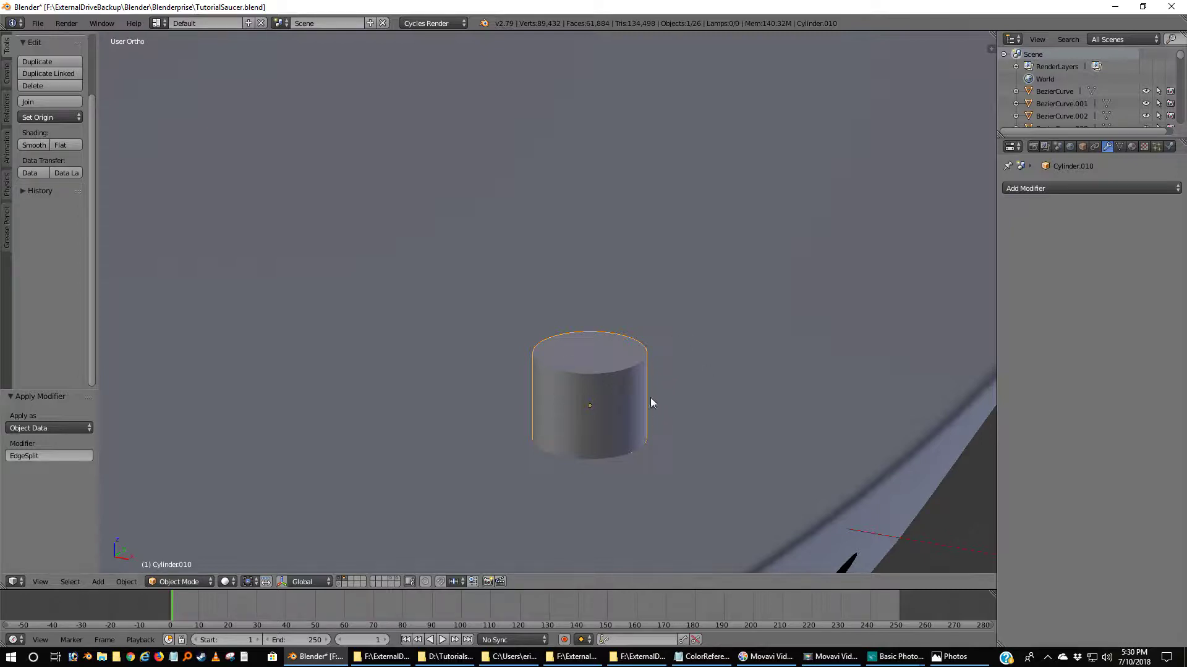
- Duplicate the saucer hull in place, move the copy to layer 2 and show only that layer
right_click(881, 443)
scroll(881, 443, down, 5)
mouse_move(880, 440)
middle_down()
mouse_move(891, 398)
mouse_move(867, 426)
middle_up()
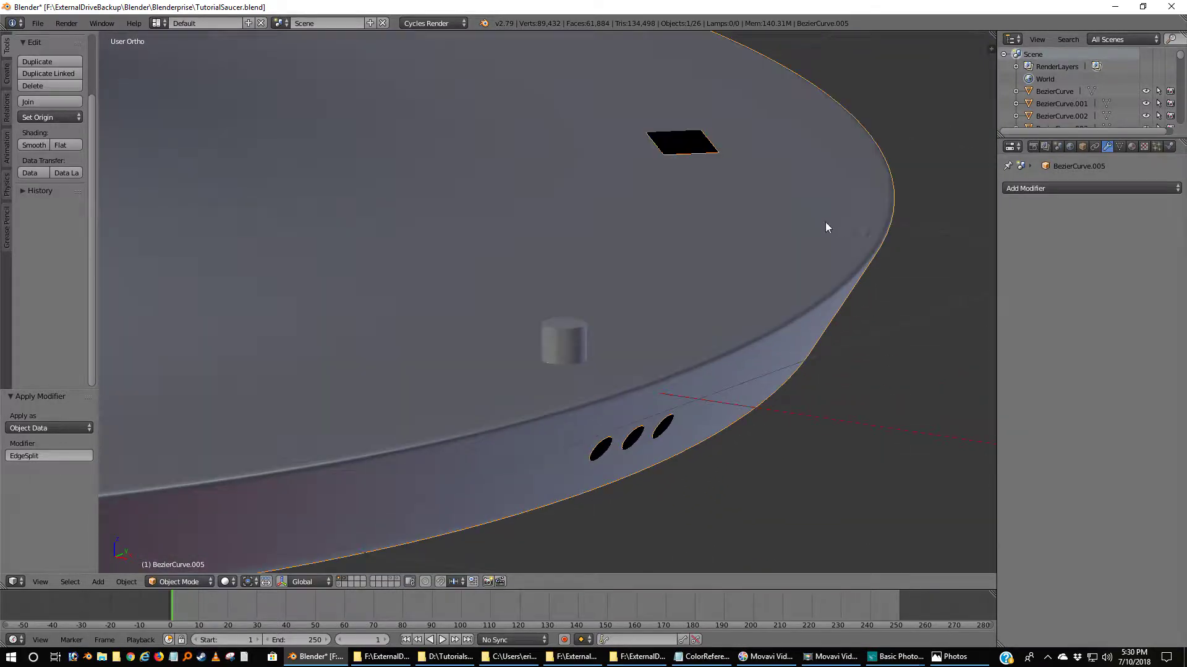
key(shift+d)
right_click(760, 247)
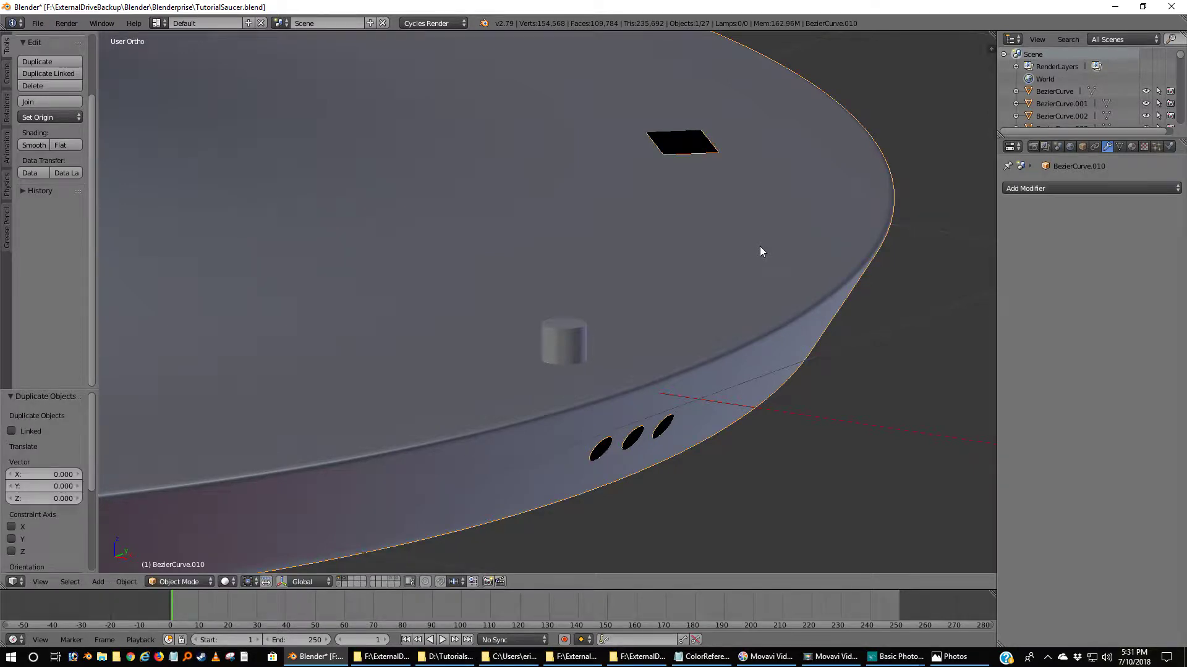
key(m)
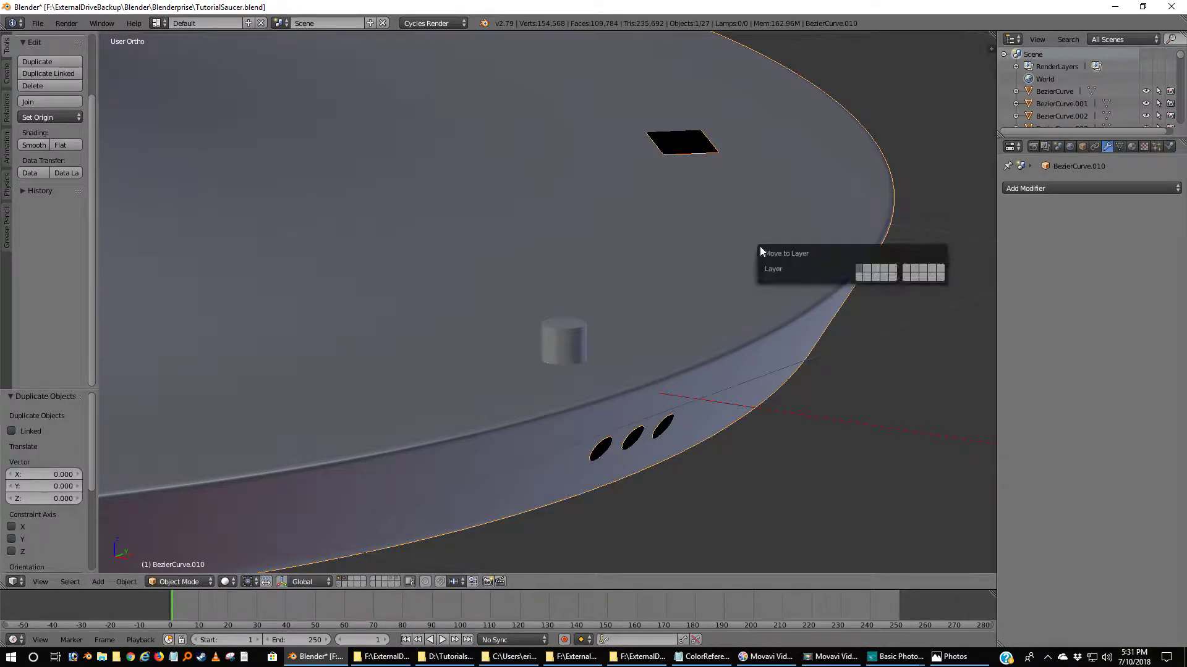
click(866, 271)
click(354, 580)
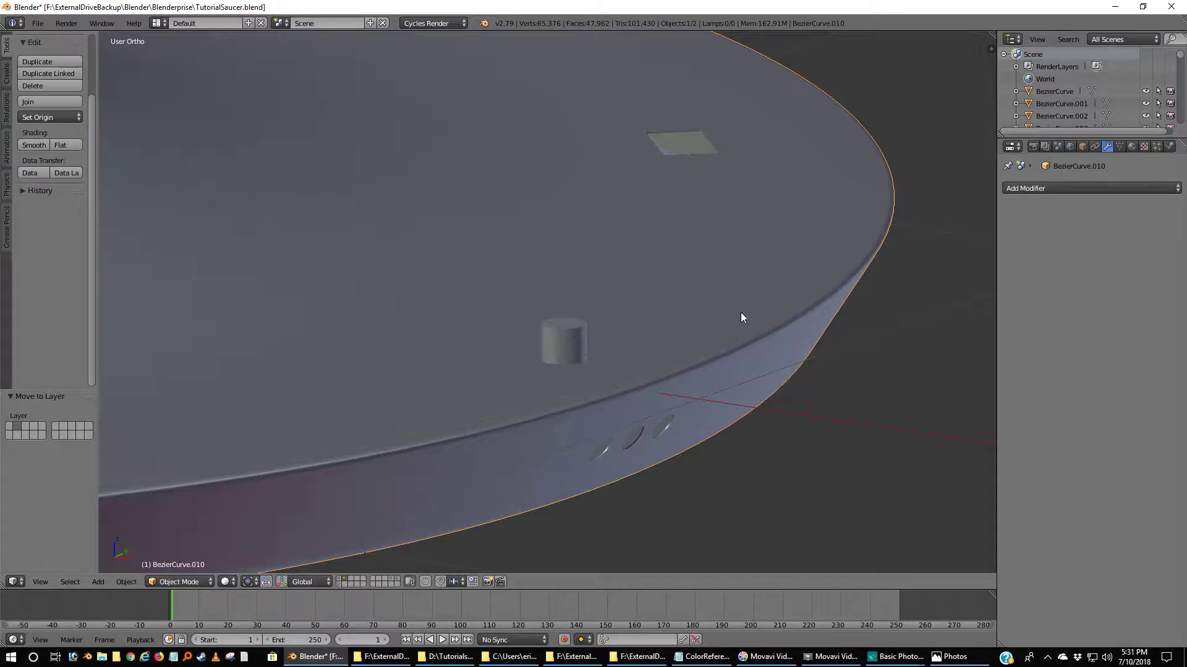
- Add a Boolean modifier set to Intersect with the cylinder to the duplicate hull and apply it
click(1043, 190)
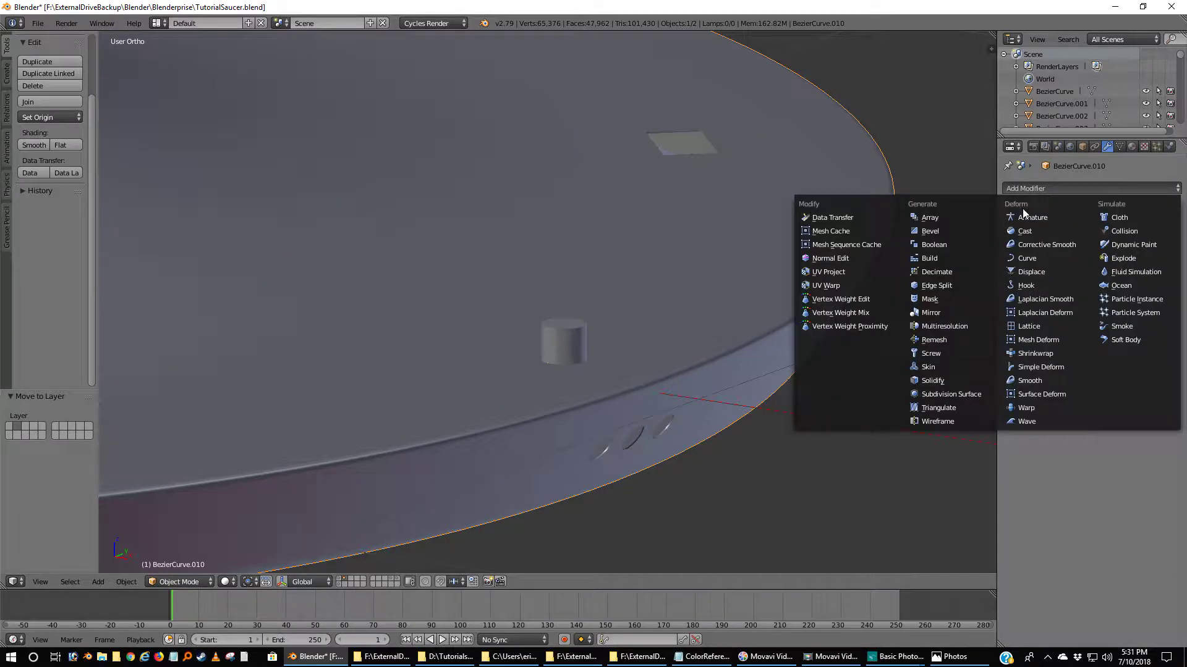
click(931, 245)
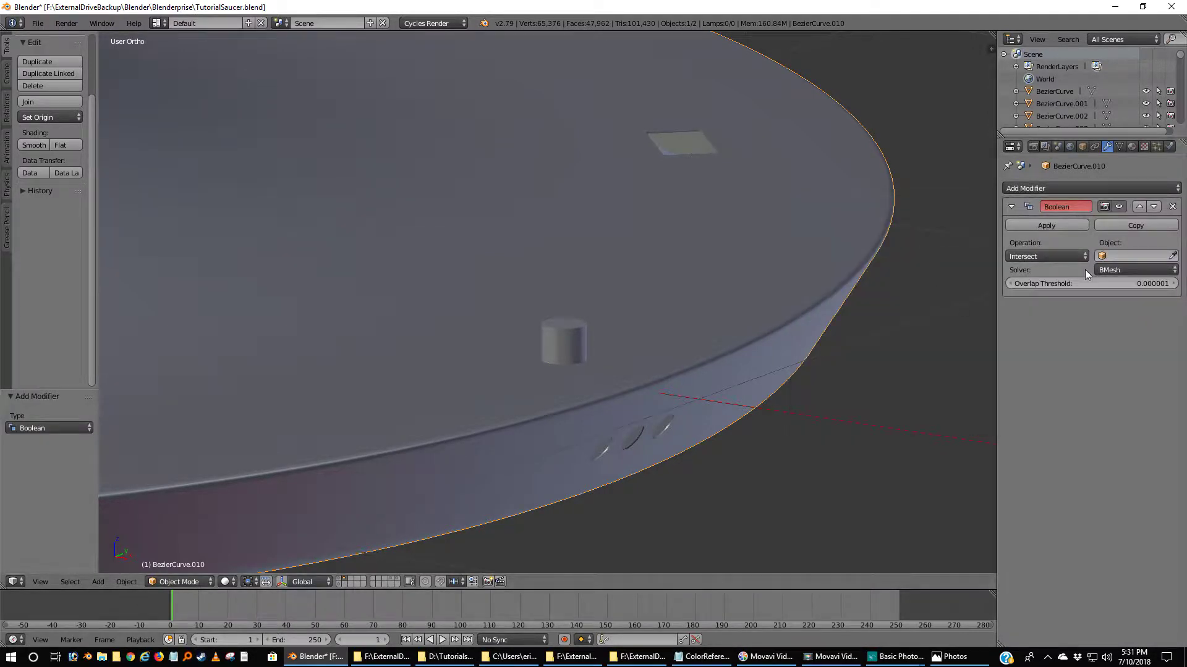
click(1172, 255)
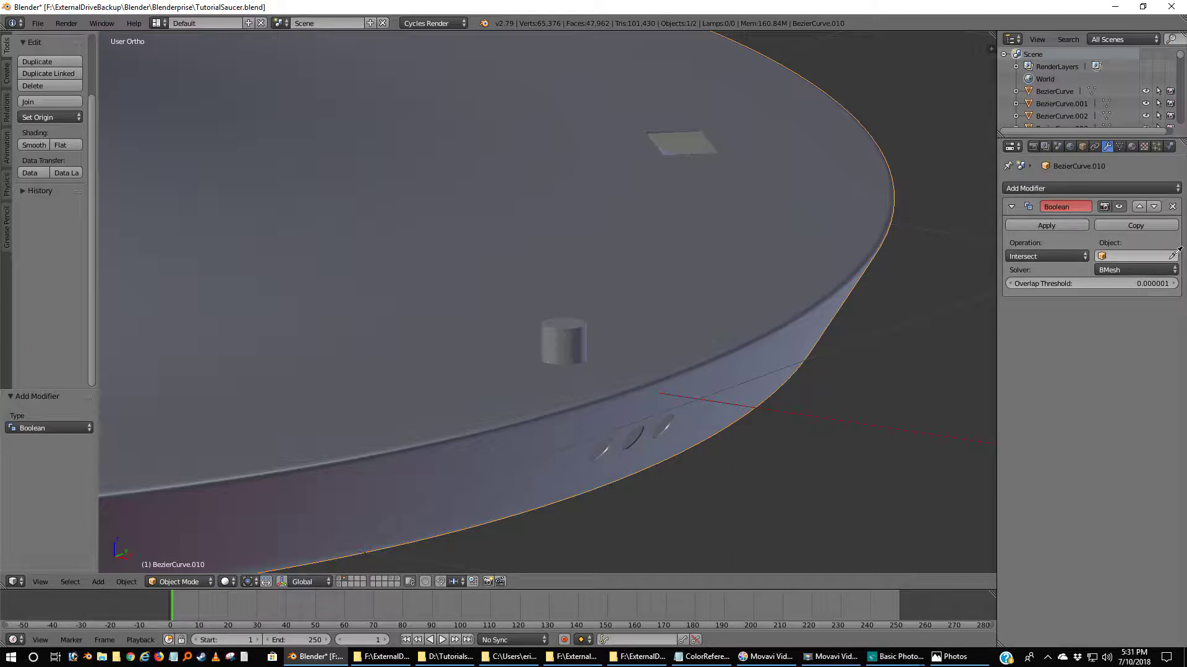
click(565, 342)
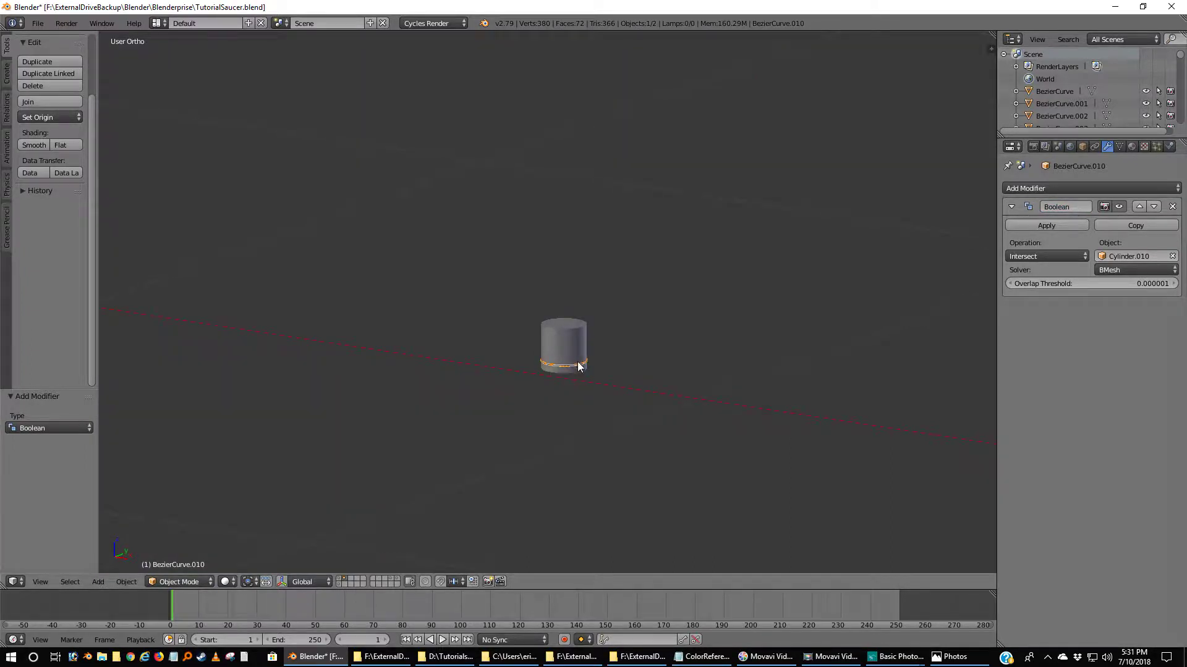
click(1073, 224)
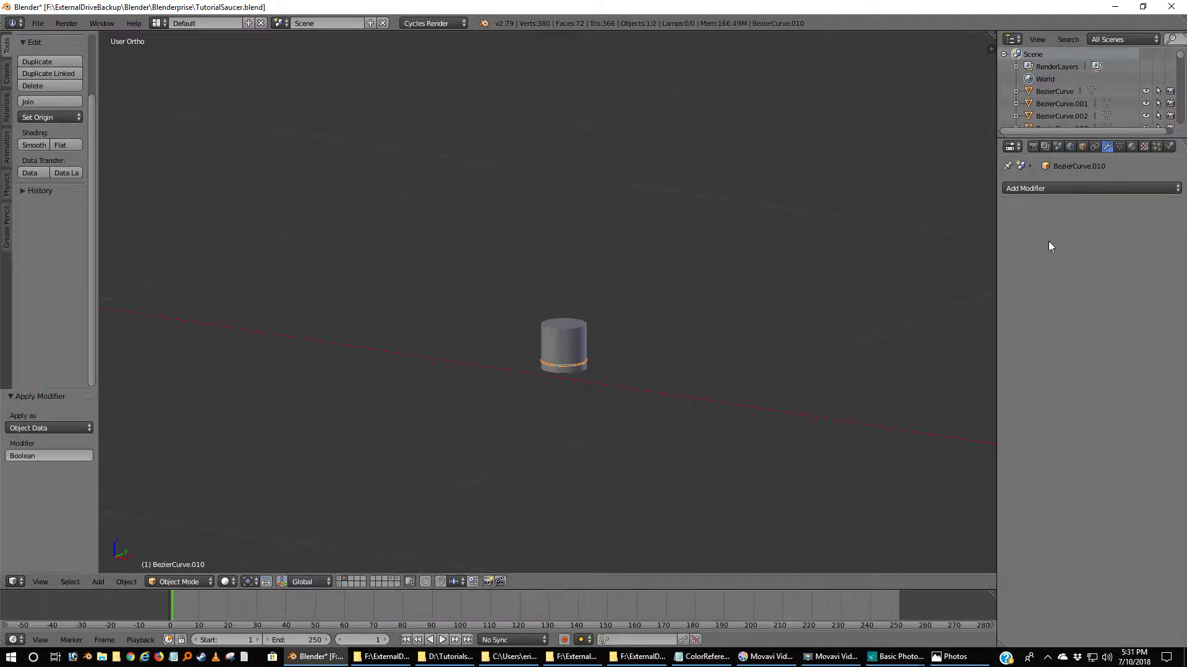
- Move the cylinder to layer 1 and show only that layer
right_click(578, 340)
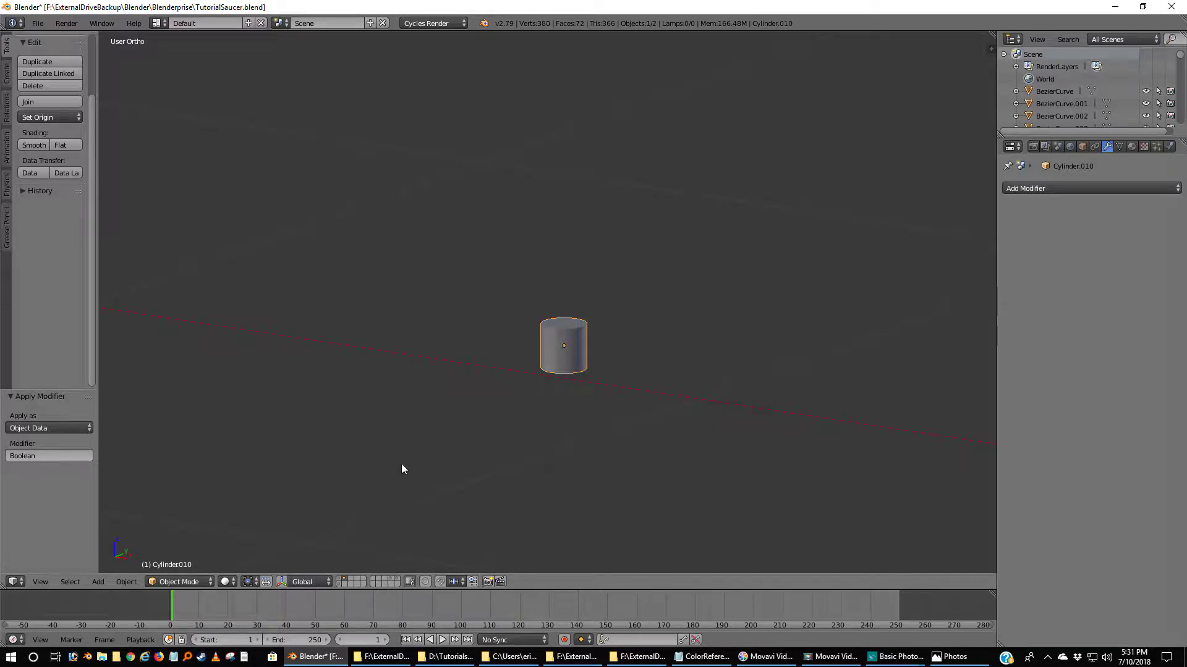
key(m)
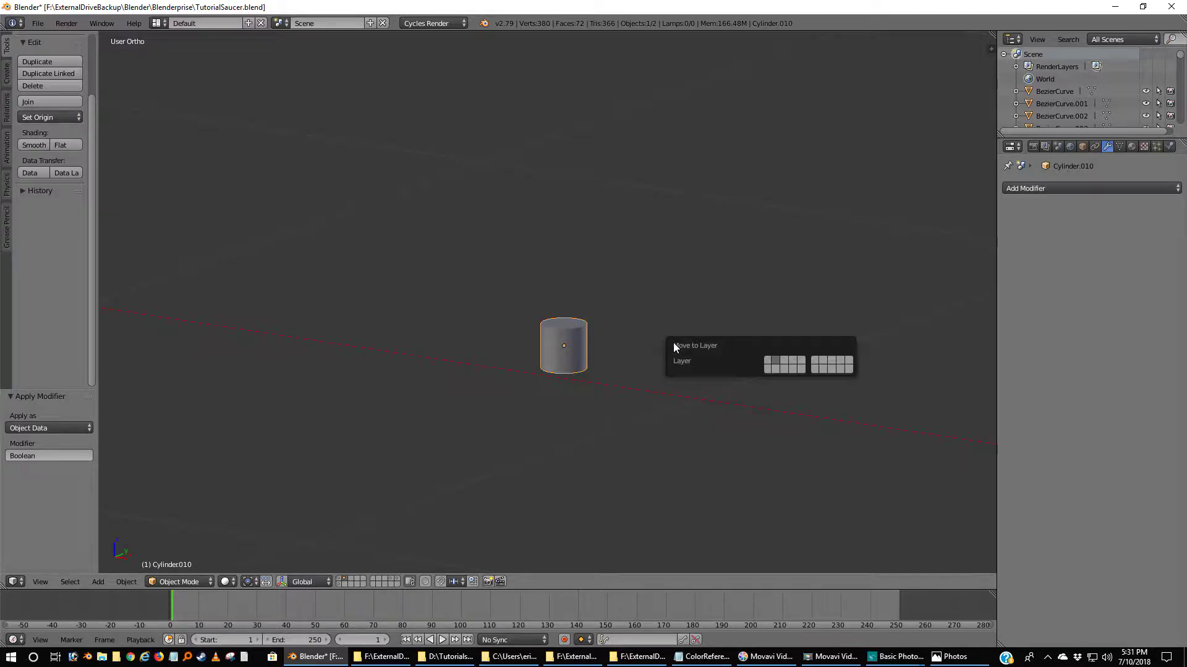
click(772, 364)
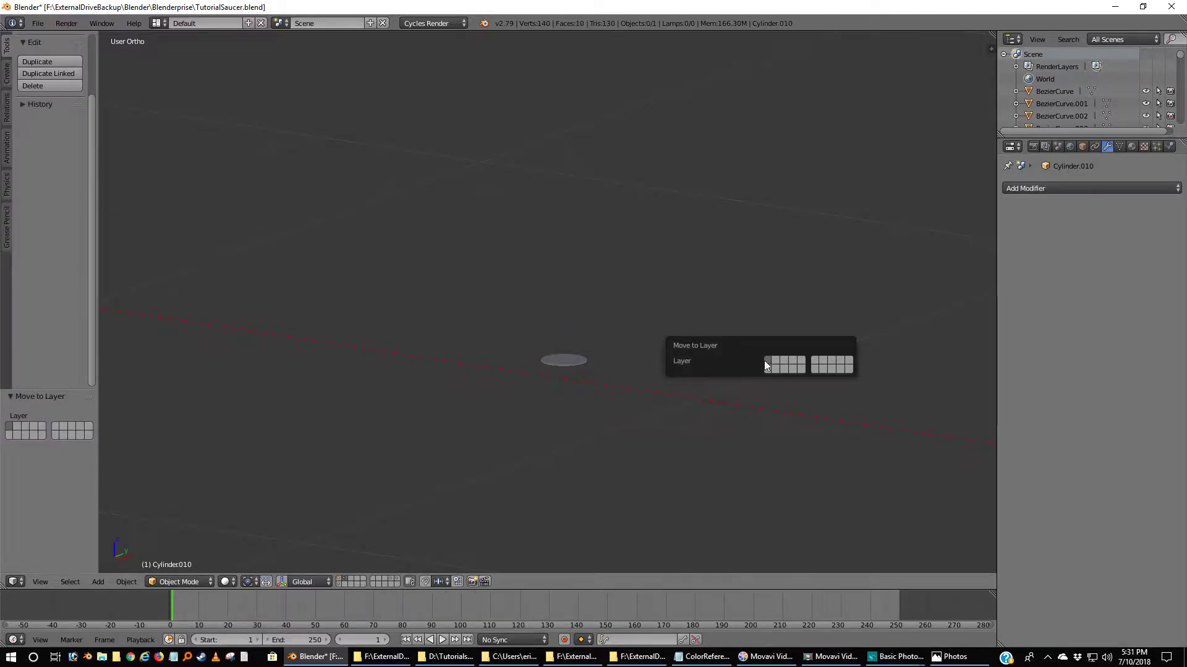
click(339, 579)
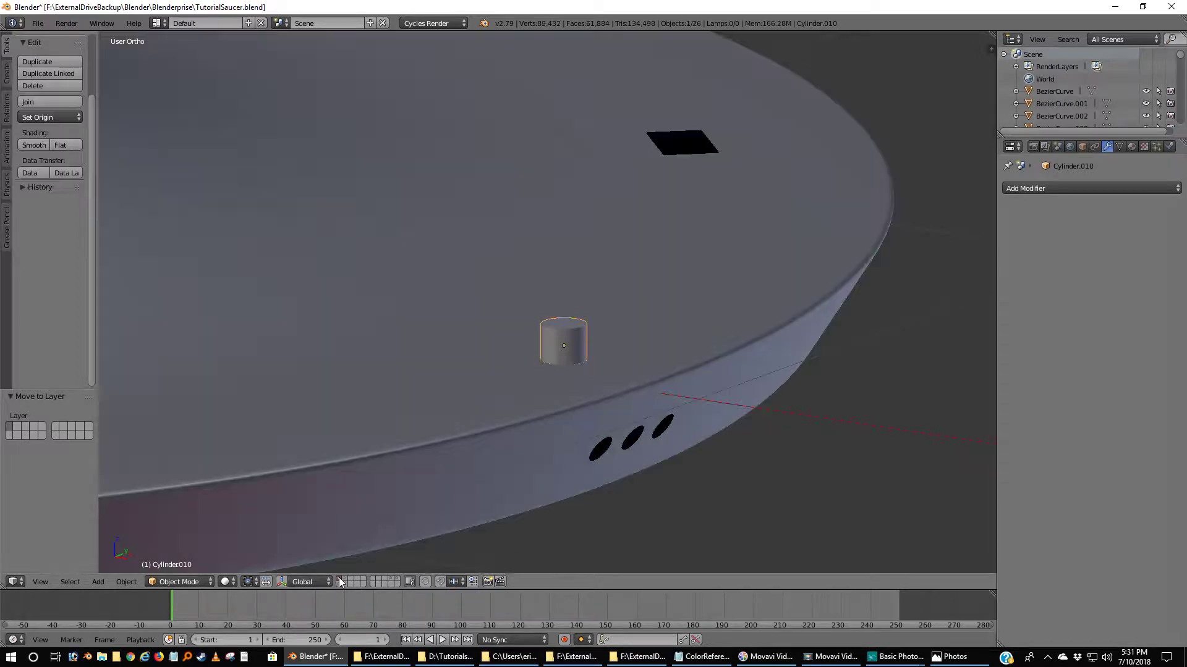
- Cut the cylinder's shape out of the original saucer hull with a Boolean Difference modifier and apply it
right_click(706, 354)
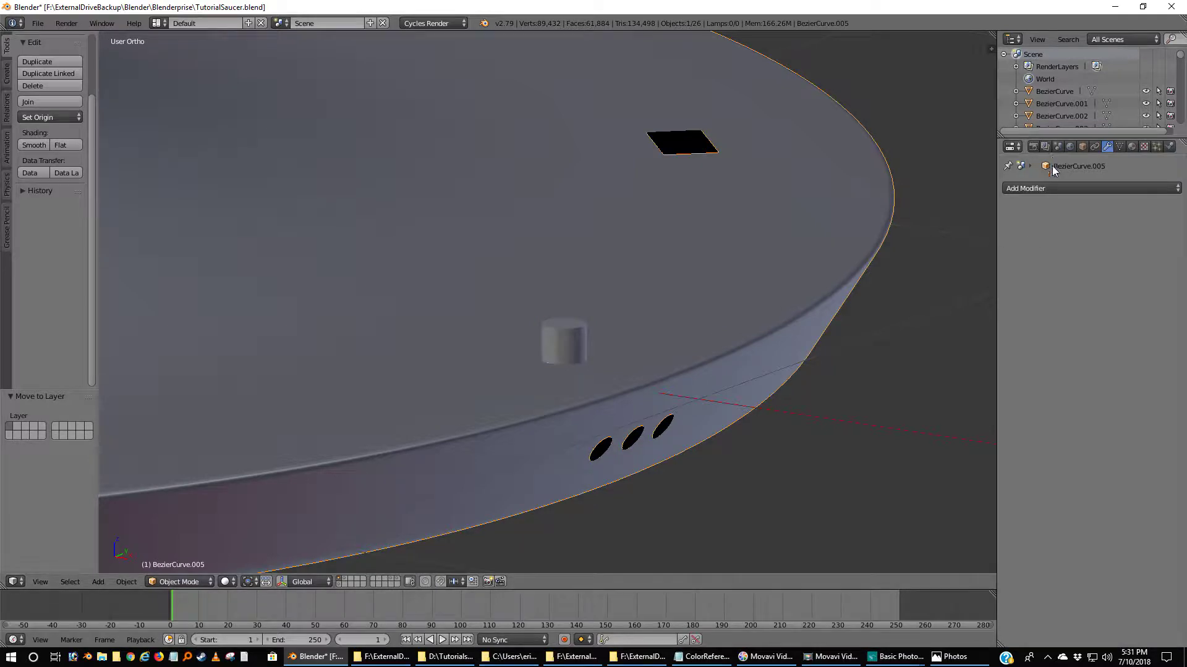
click(1043, 186)
click(947, 247)
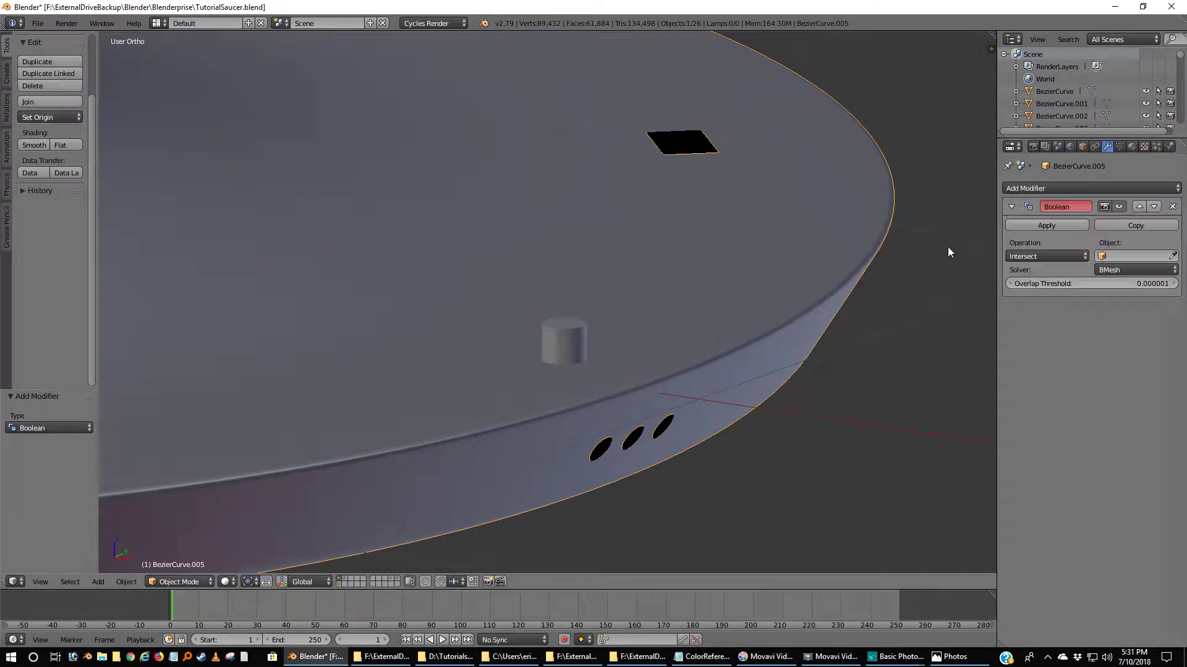
click(1048, 254)
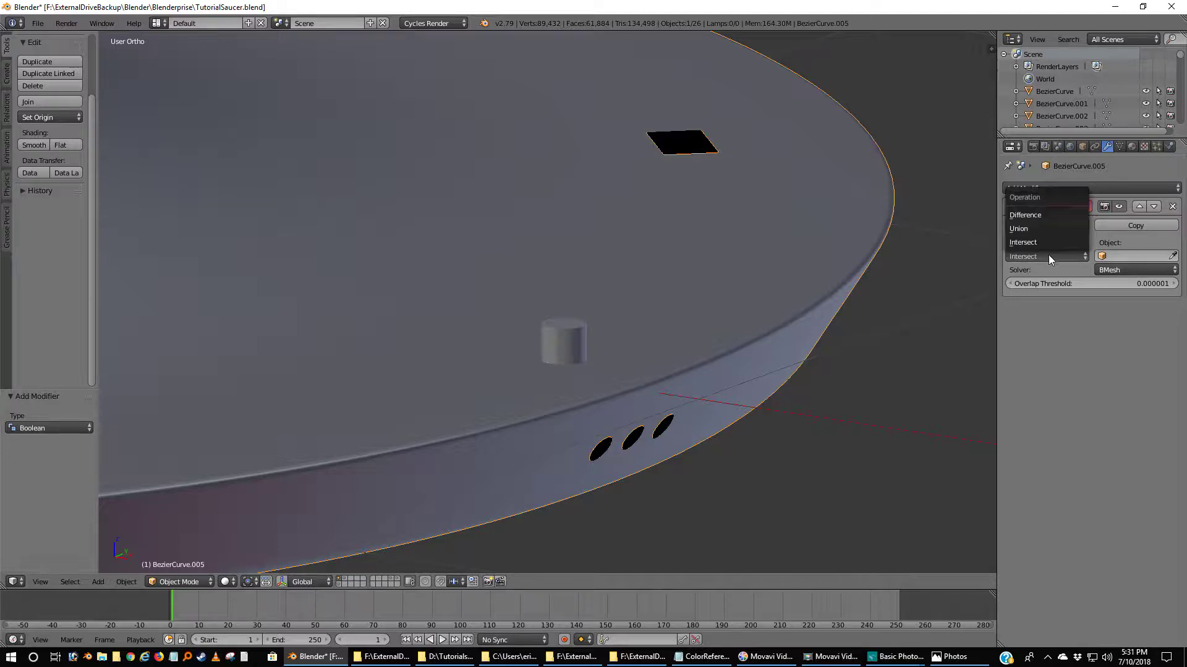
click(1037, 216)
click(1172, 255)
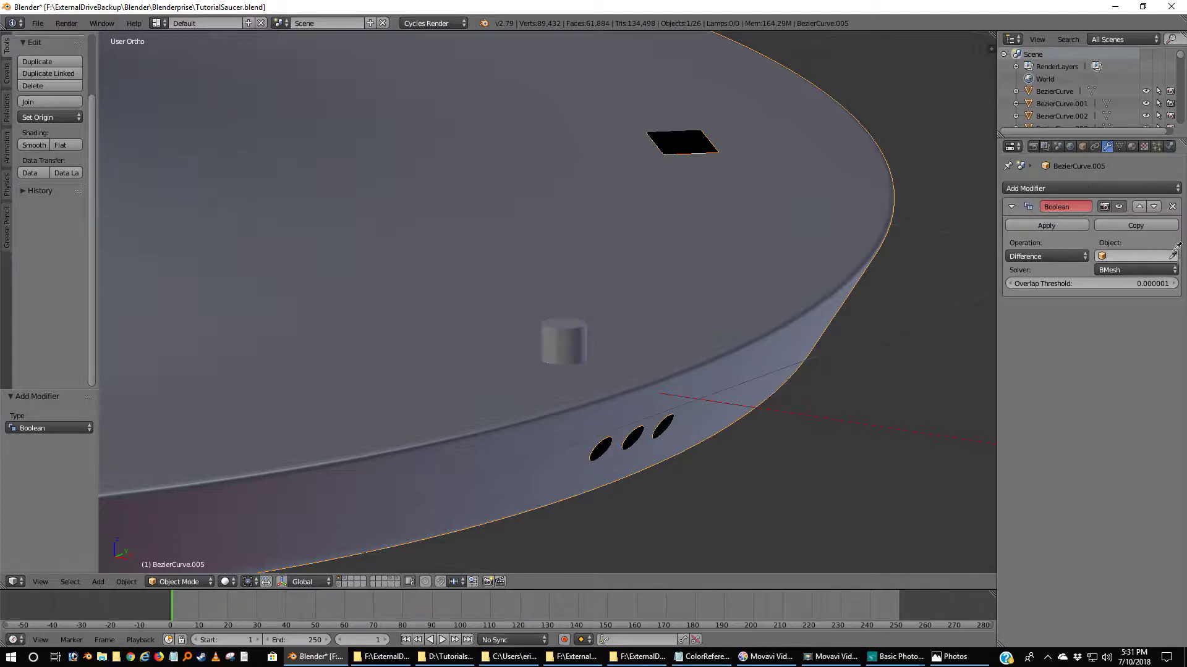
click(565, 336)
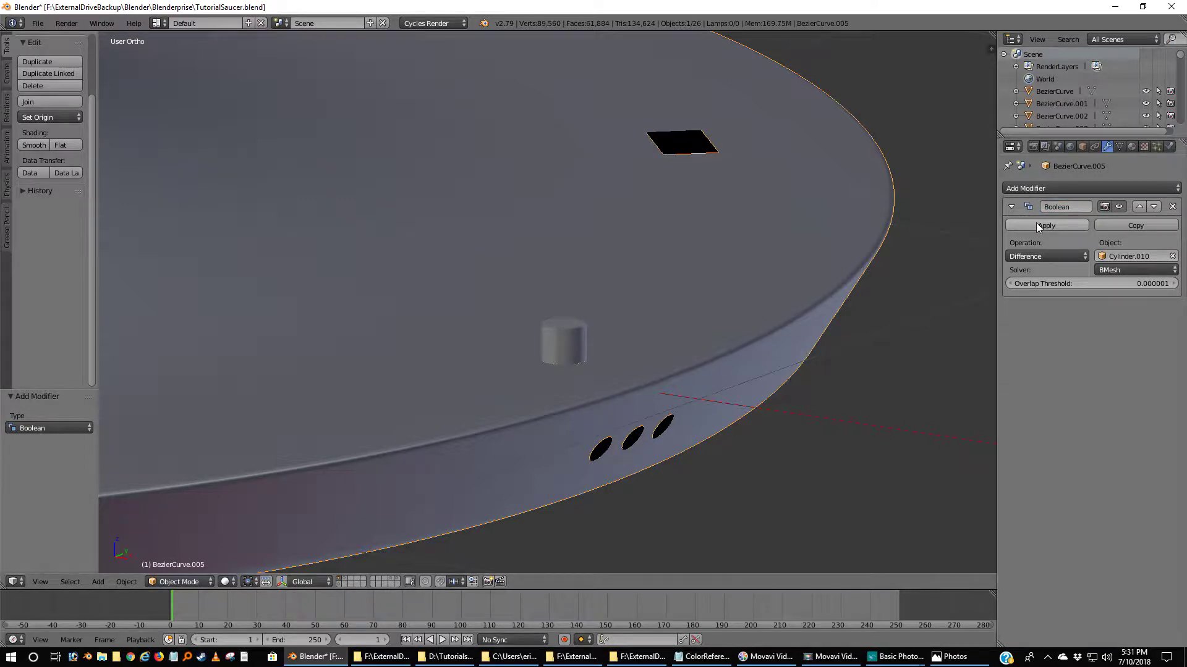
click(1046, 226)
- Move the cutting cylinder from the saucer's layer to layer 10
right_click(569, 341)
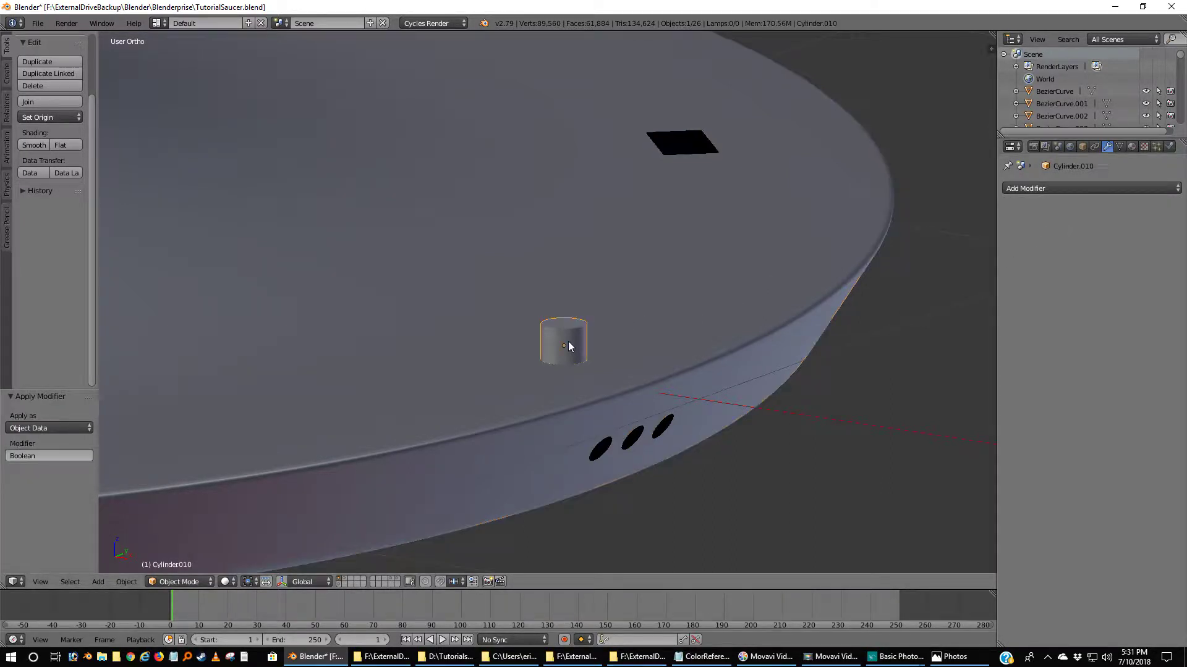
key(m)
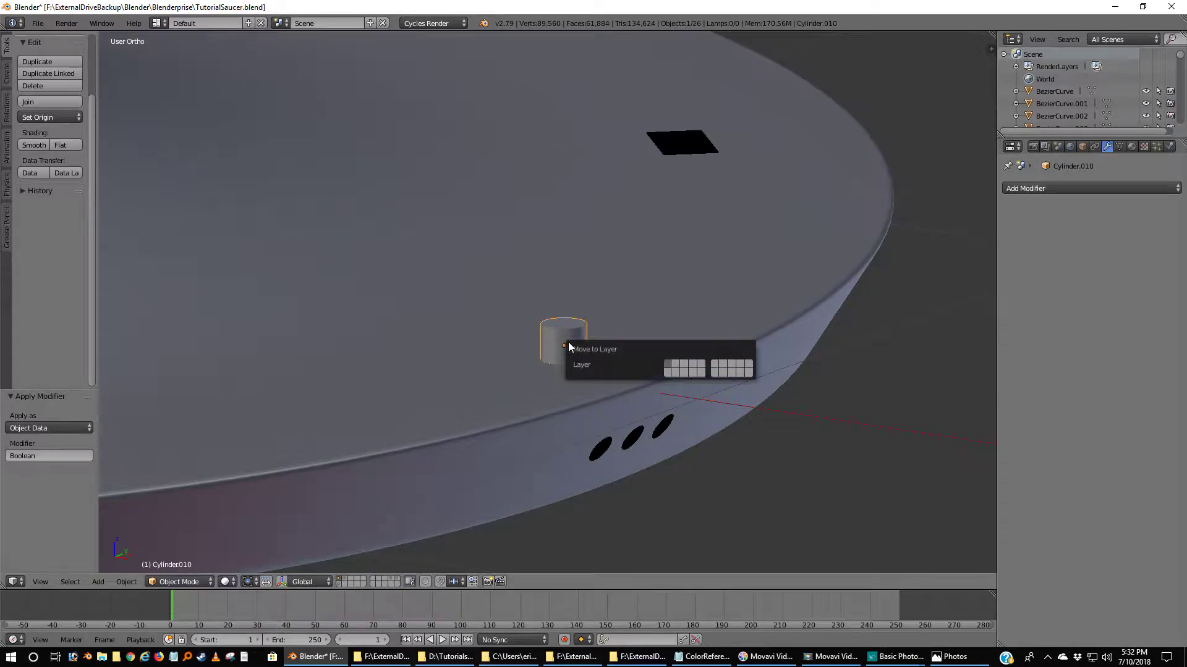
click(748, 365)
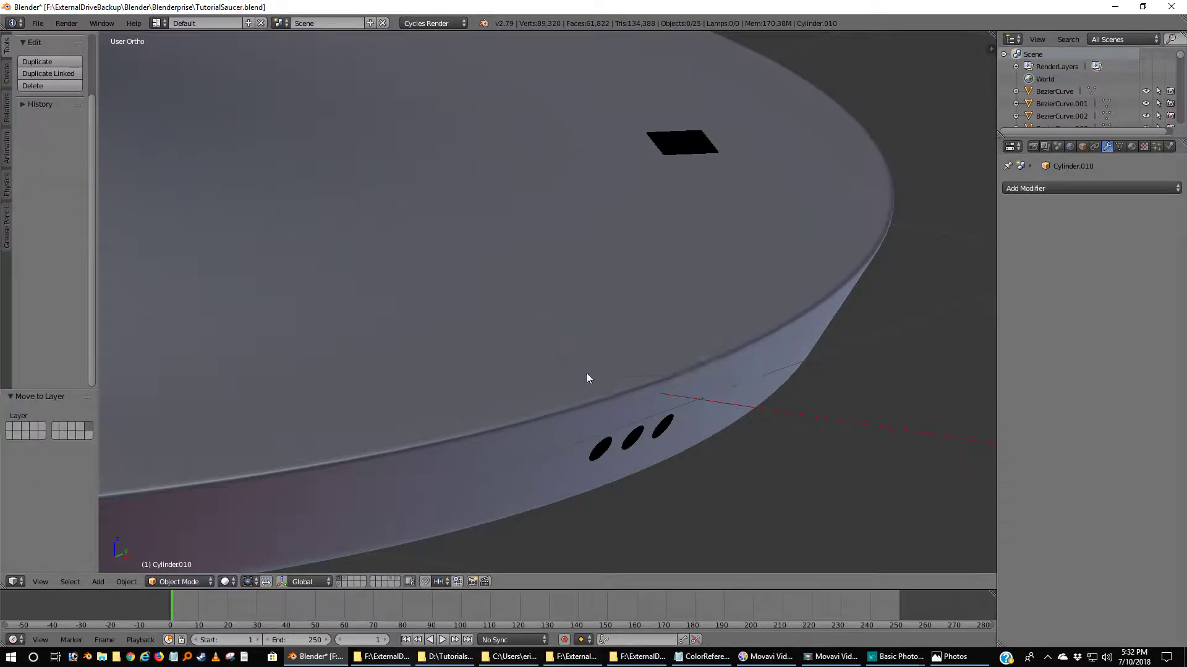
- Move the small round disc from layer 2 to layer 1, show only layer 1, and deselect everything
scroll(603, 354, up, 5)
middle_drag(640, 401, 630, 369)
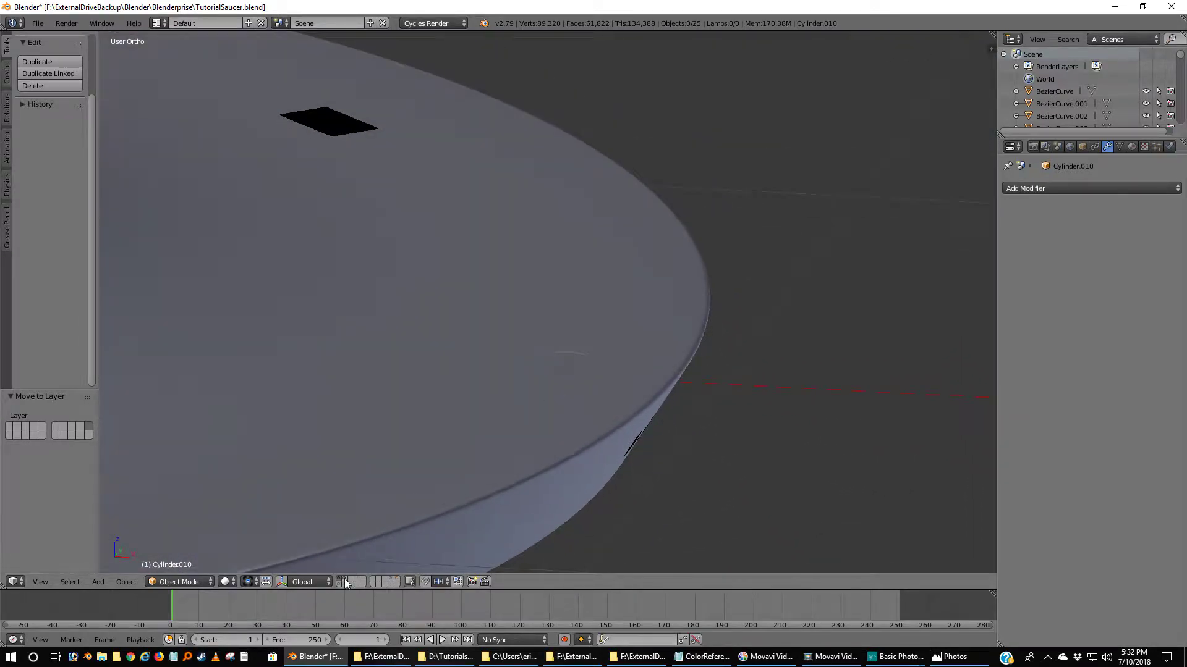
click(345, 581)
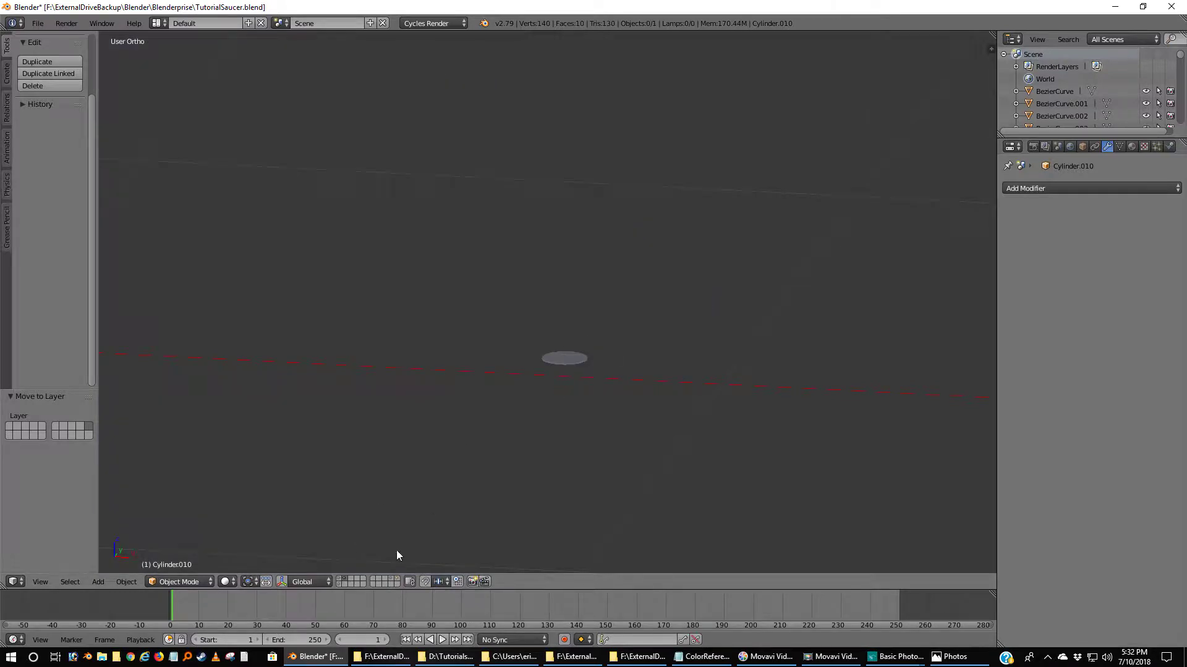
right_click(564, 360)
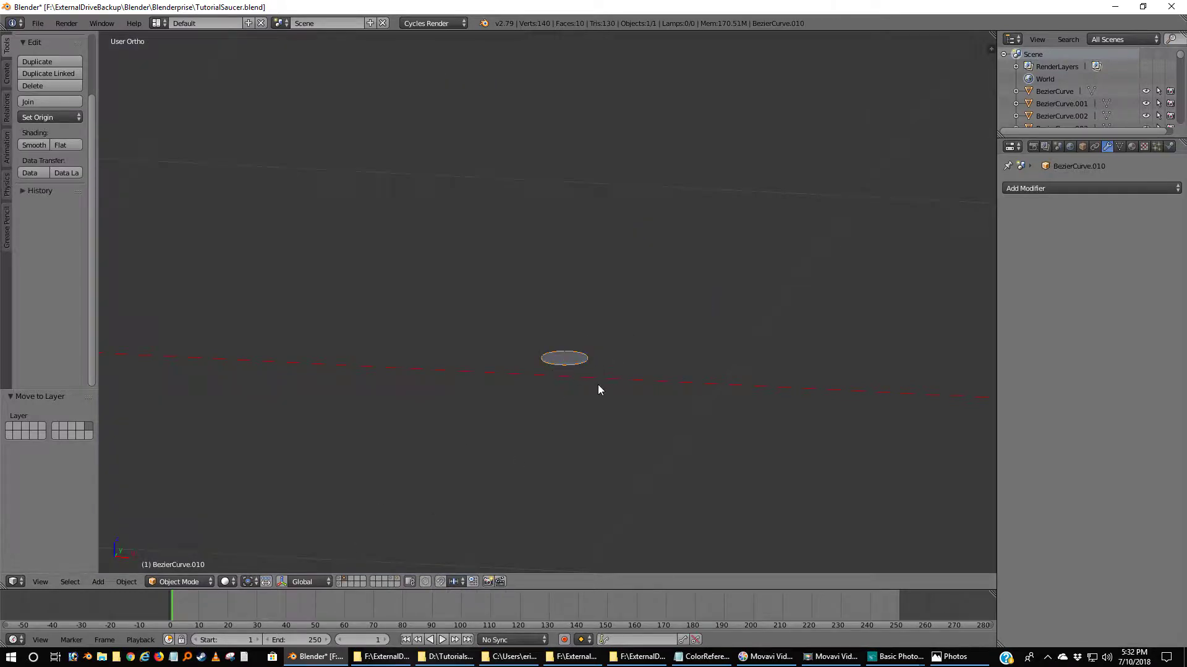
key(m)
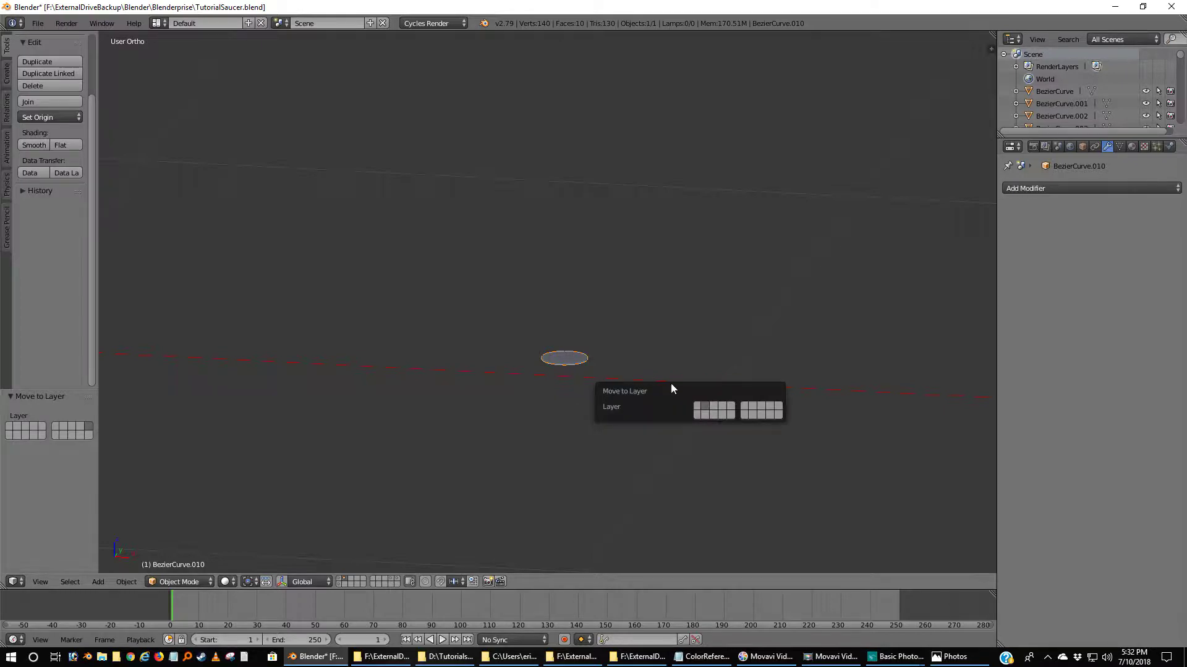
click(700, 408)
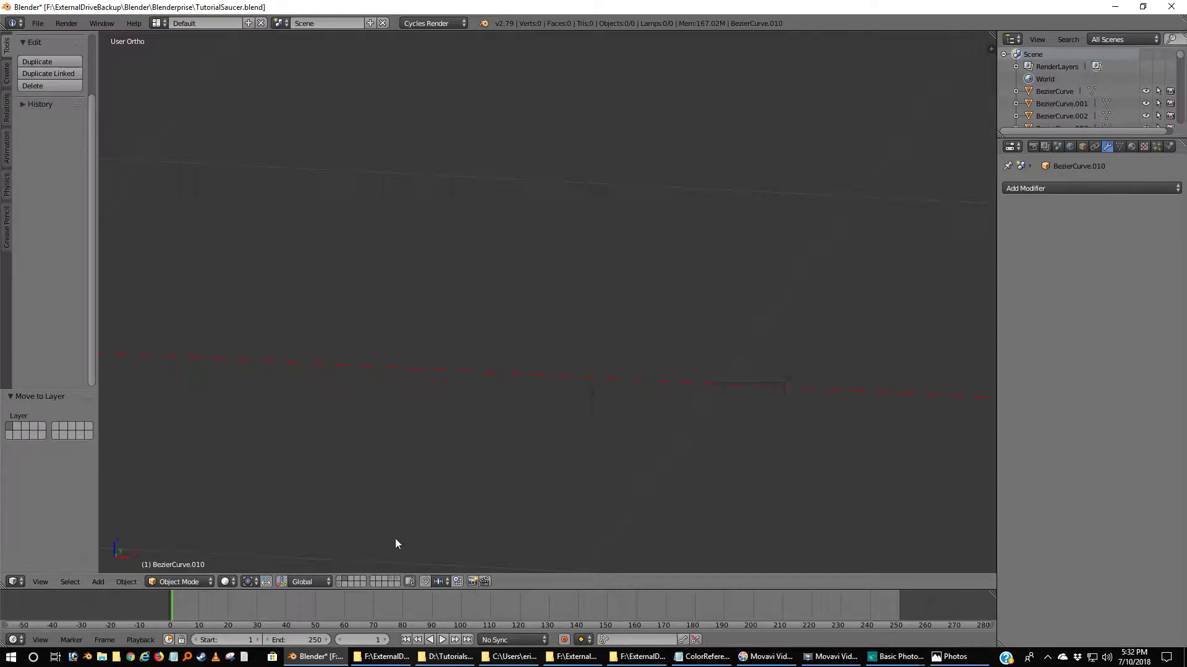
click(342, 581)
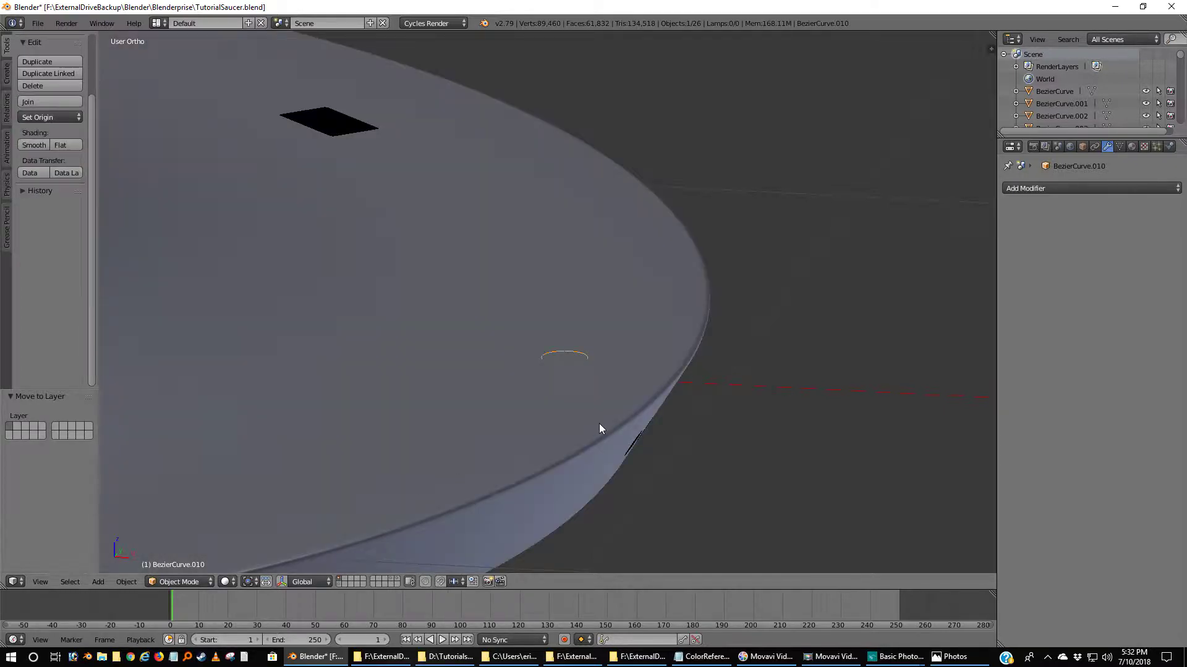
middle_drag(601, 421, 580, 461)
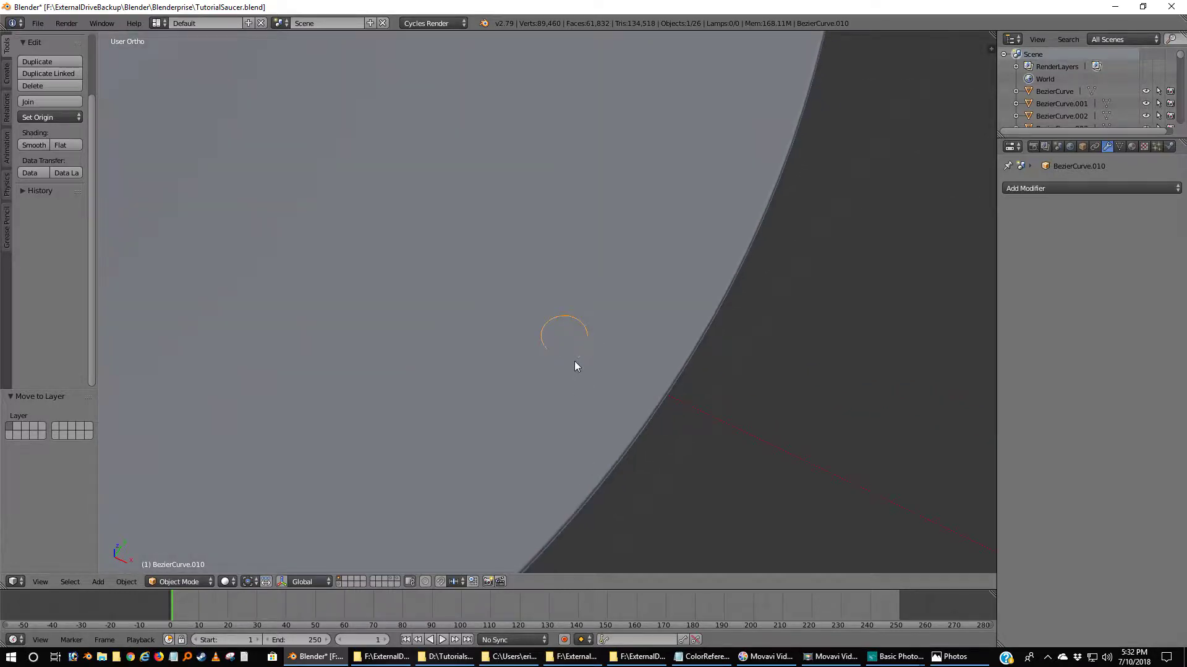
key(a)
mouse_move(573, 361)
middle_down()
mouse_move(547, 384)
mouse_move(546, 429)
mouse_move(514, 262)
mouse_move(514, 294)
middle_up()
middle_drag(580, 362, 459, 422)
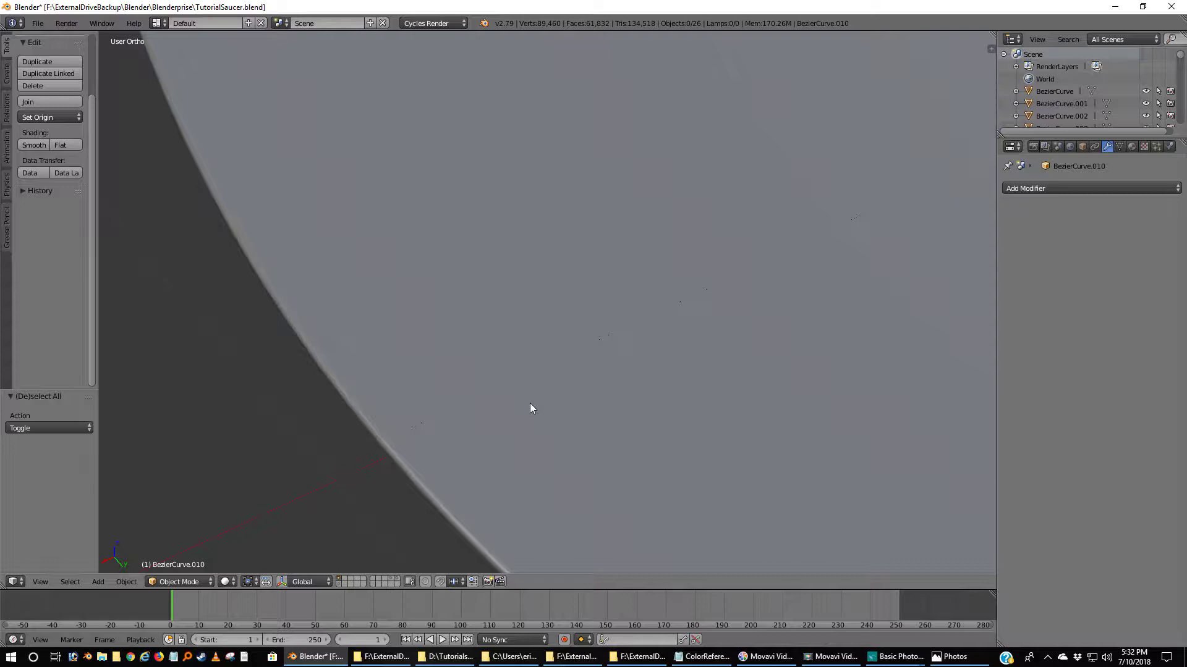
- Try lowering the round disc by about 0.0004 along Z in the front view to sink it into the hull
key(z)
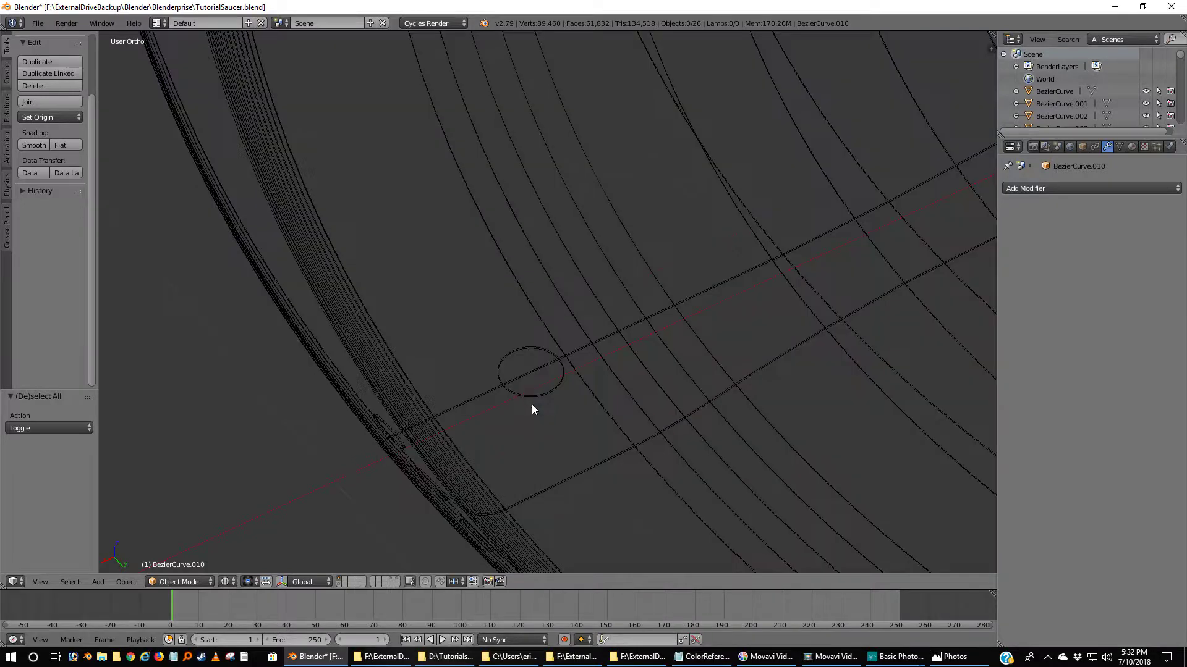
key(a)
right_click(511, 365)
key(KP_1)
scroll(647, 435, up, 6)
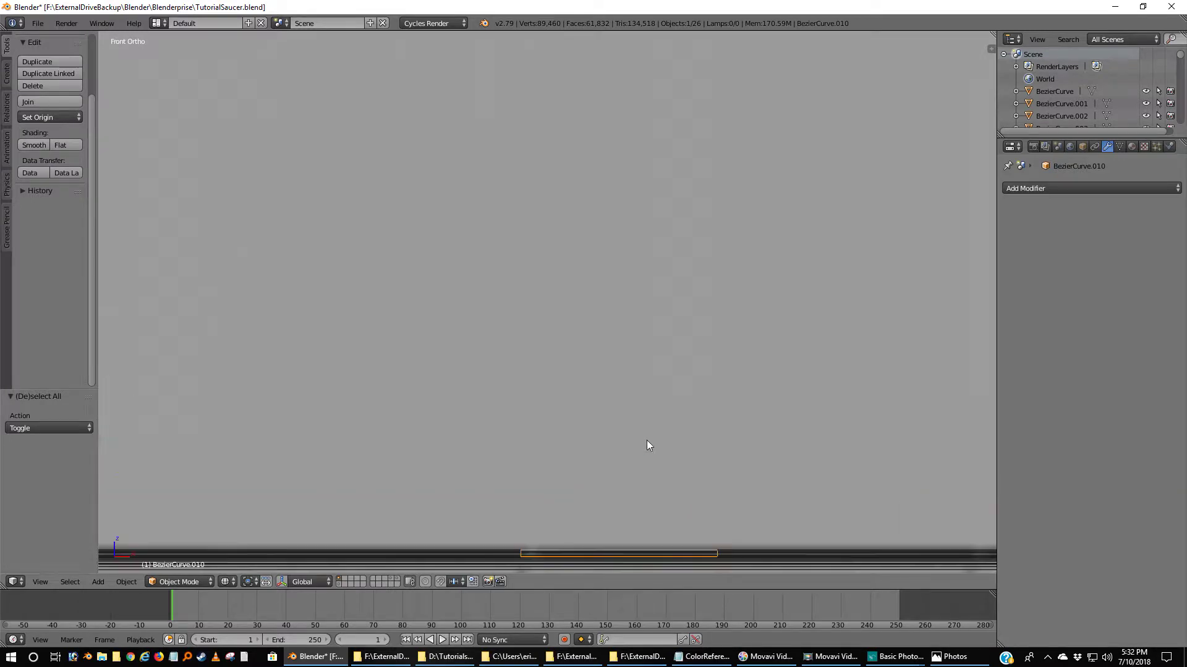
shift+middle_drag(698, 477, 567, 329)
scroll(557, 339, up, 2)
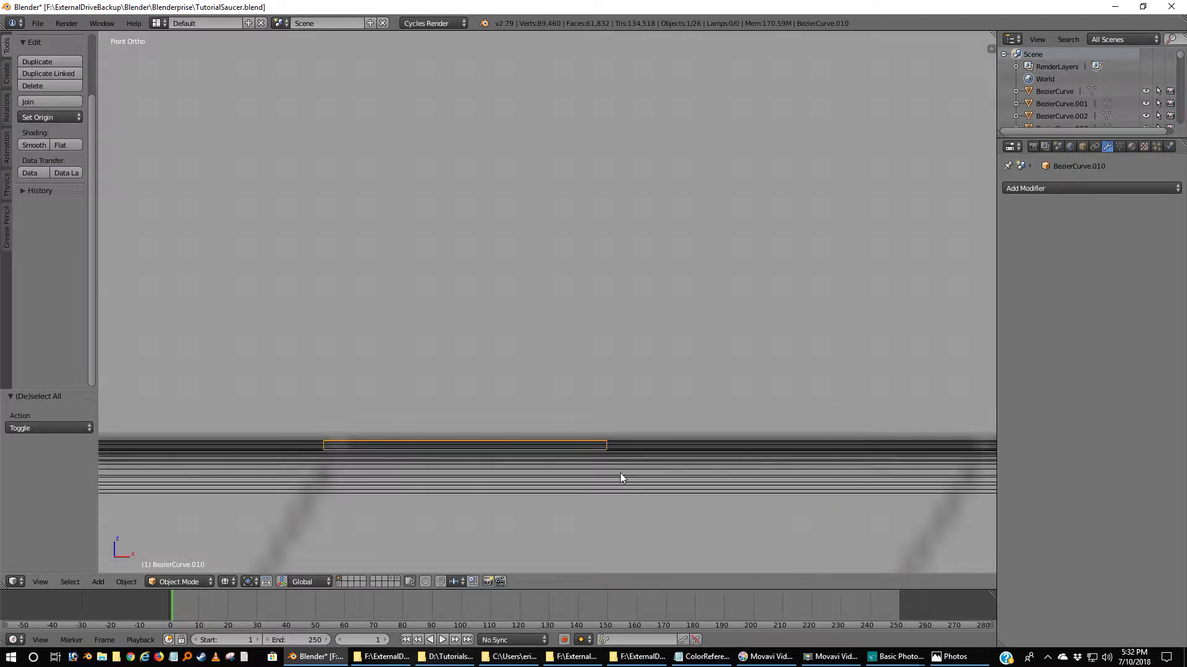
key(g)
key(z)
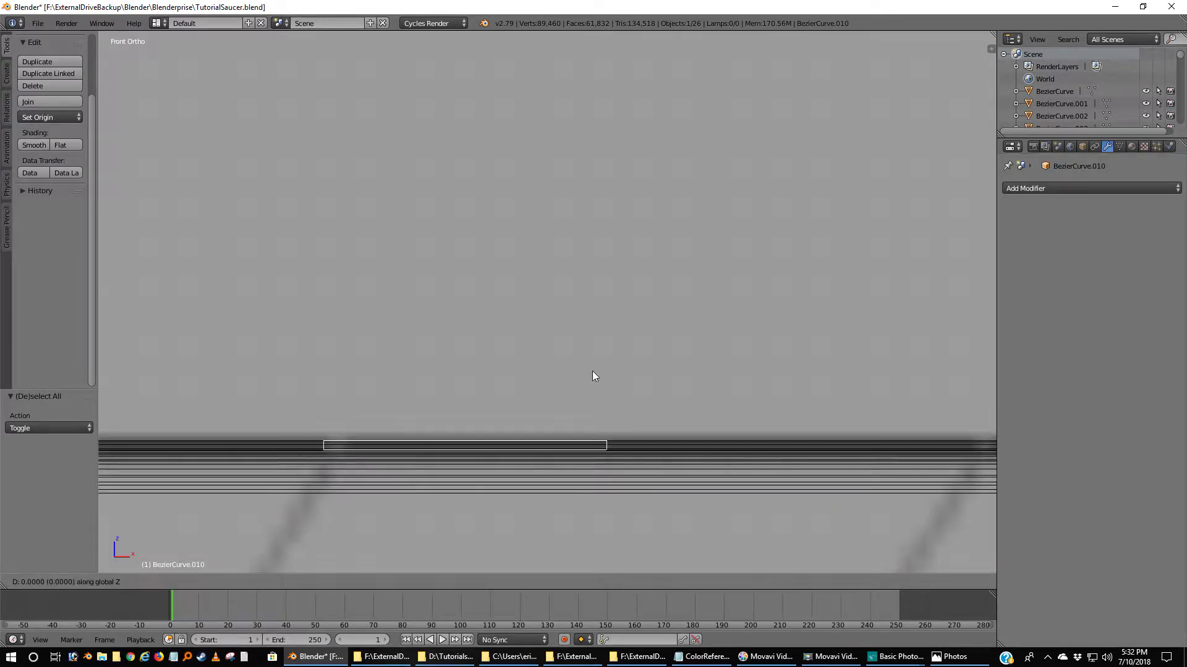
click(591, 374)
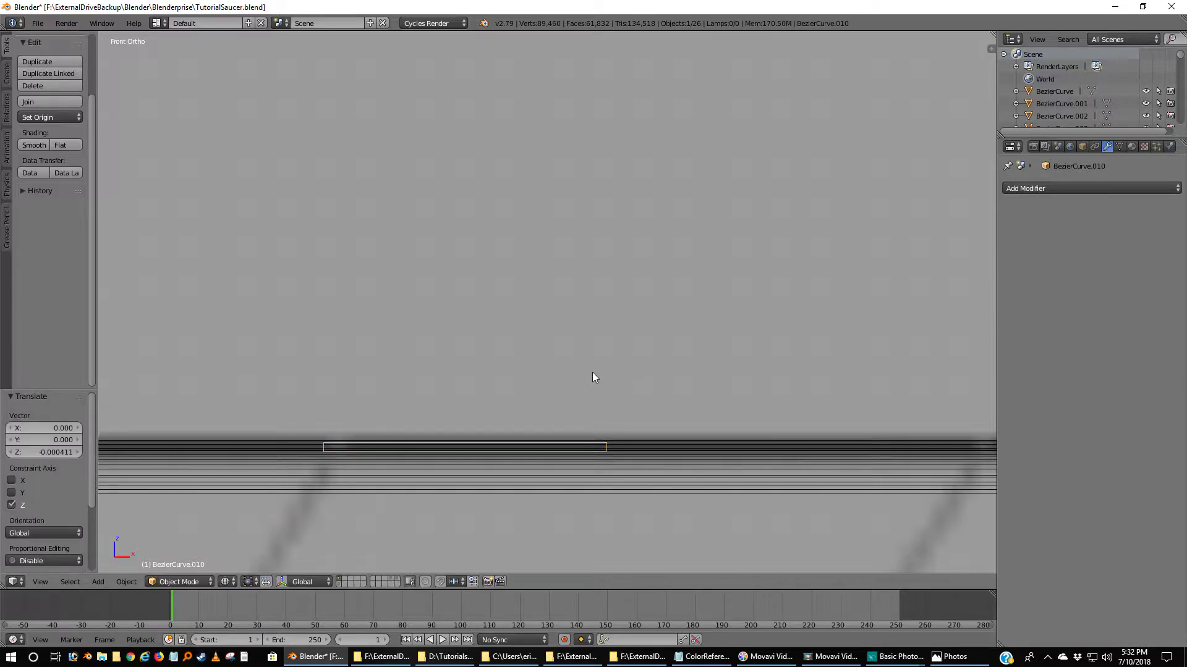
key(z)
scroll(592, 376, down, 6)
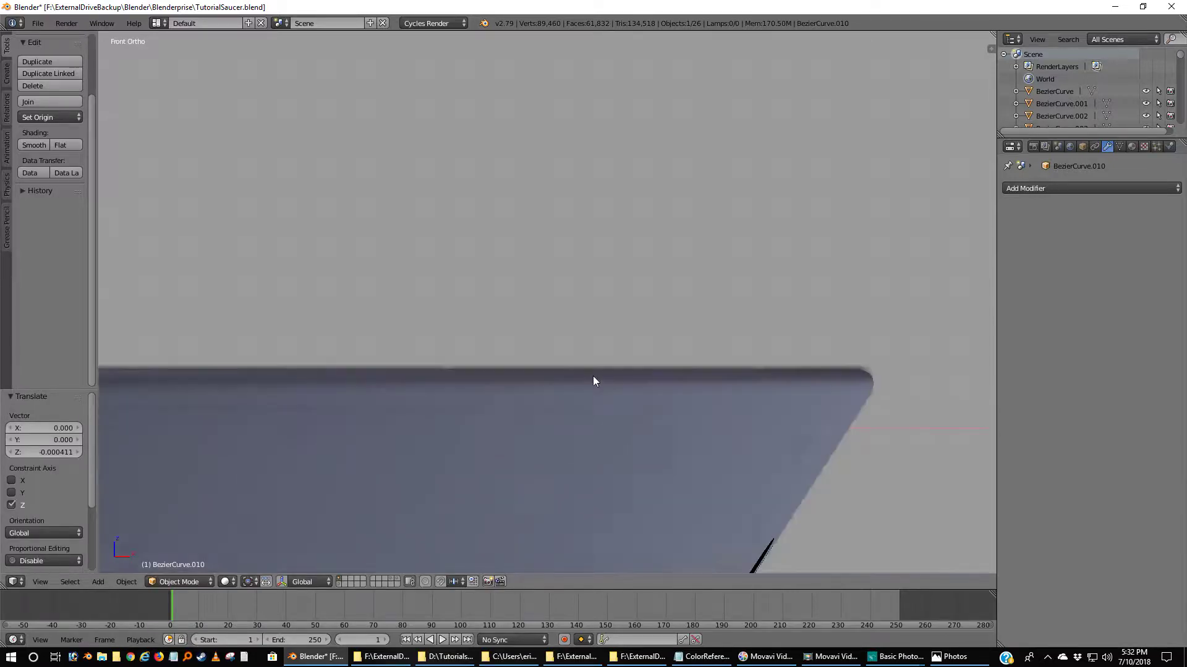
mouse_move(641, 357)
middle_down()
mouse_move(625, 406)
mouse_move(622, 391)
middle_up()
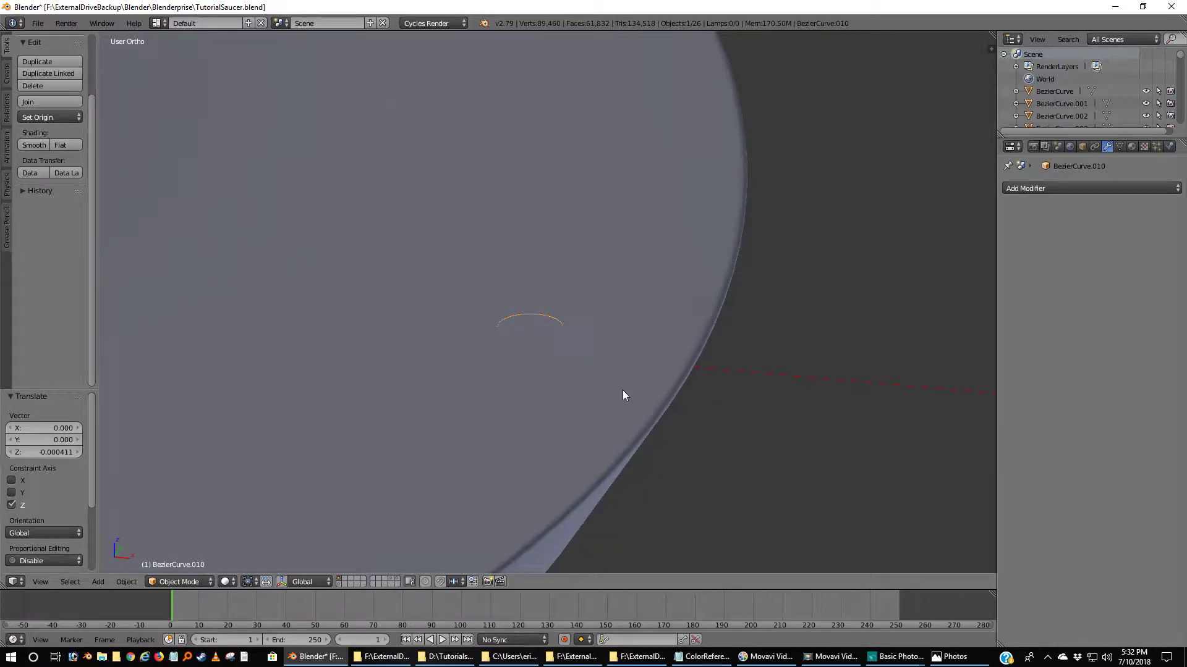
scroll(610, 417, down, 3)
scroll(610, 416, up, 3)
middle_drag(599, 416, 535, 389)
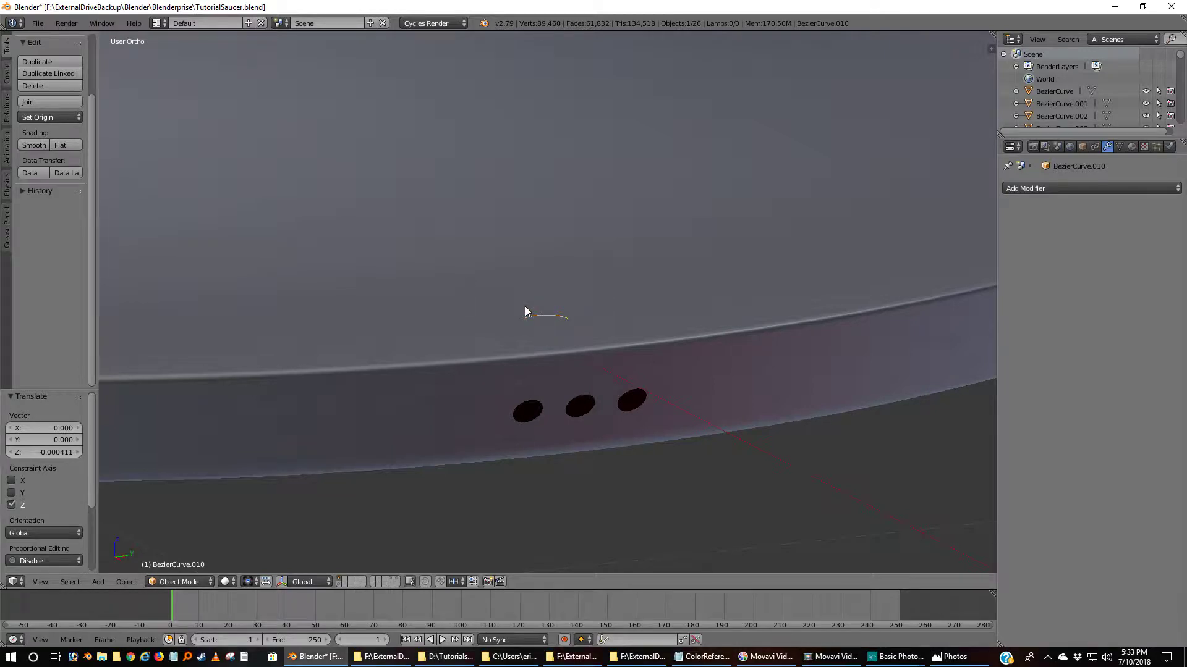
- Undo the disc's last Z move and deselect everything
key(ctrl+z)
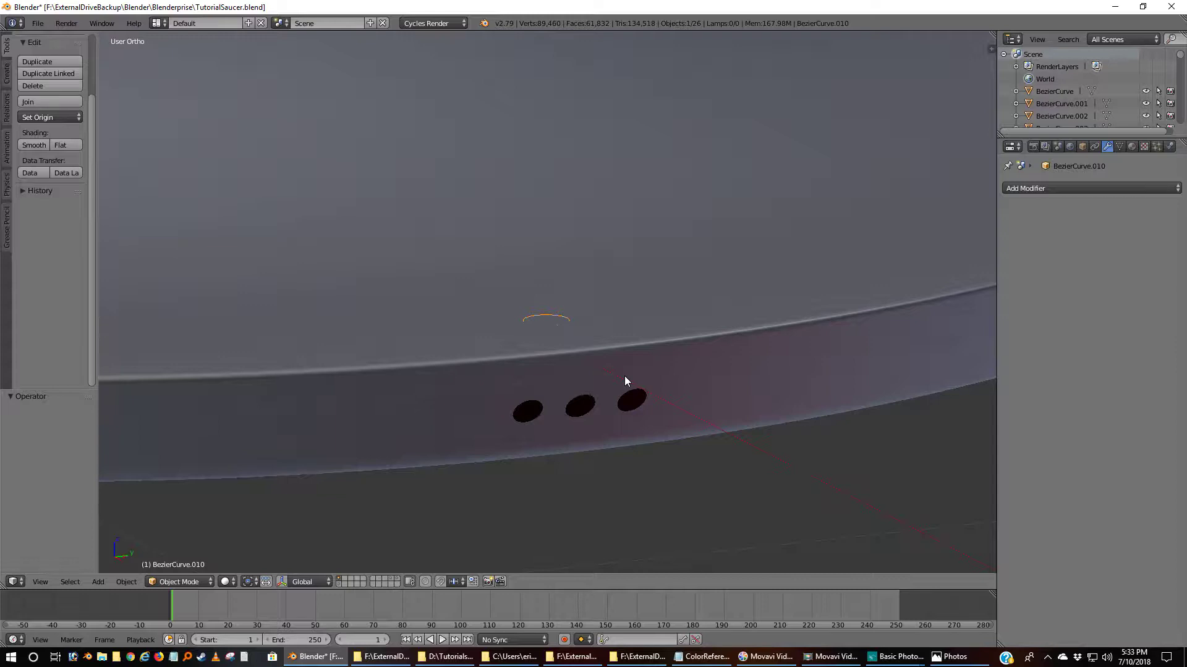
scroll(625, 374, down, 5)
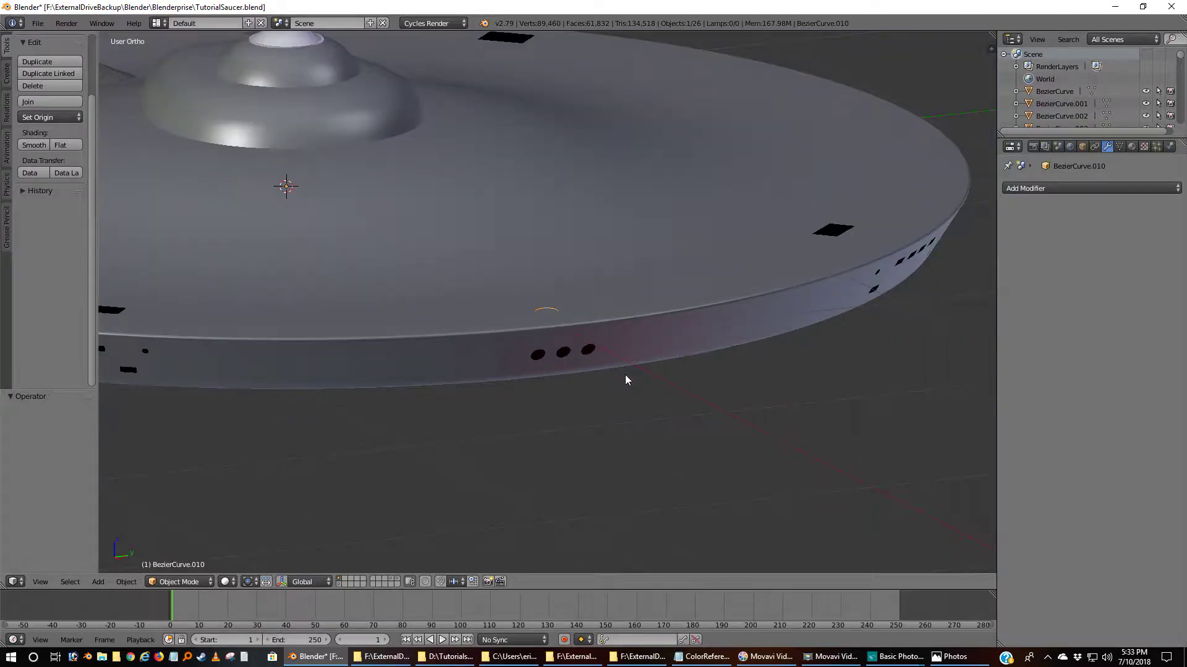
key(a)
scroll(610, 377, down, 1)
scroll(609, 377, down, 1)
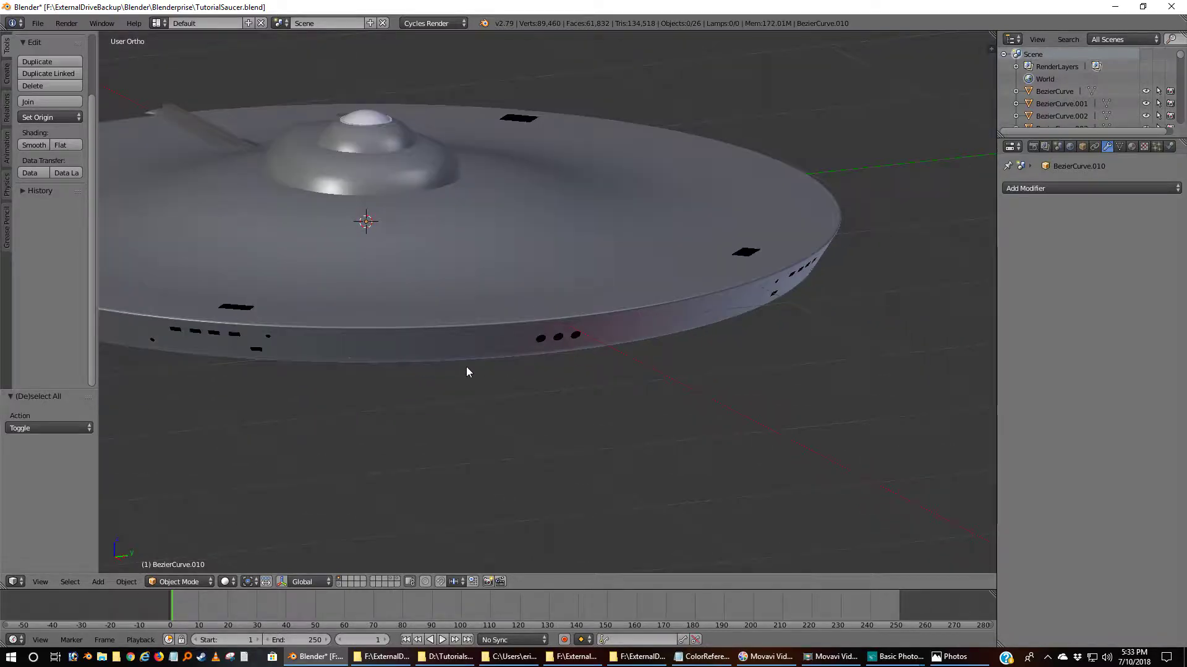
key(KP_5)
middle_drag(466, 366, 518, 381)
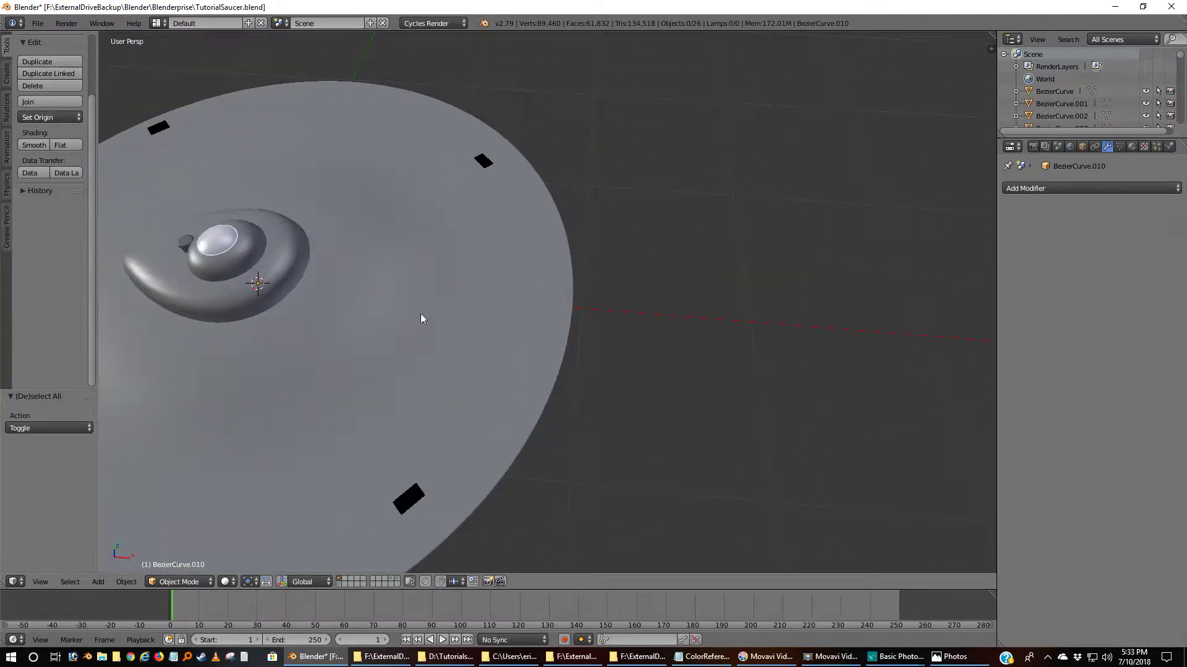
middle_drag(413, 332, 648, 375)
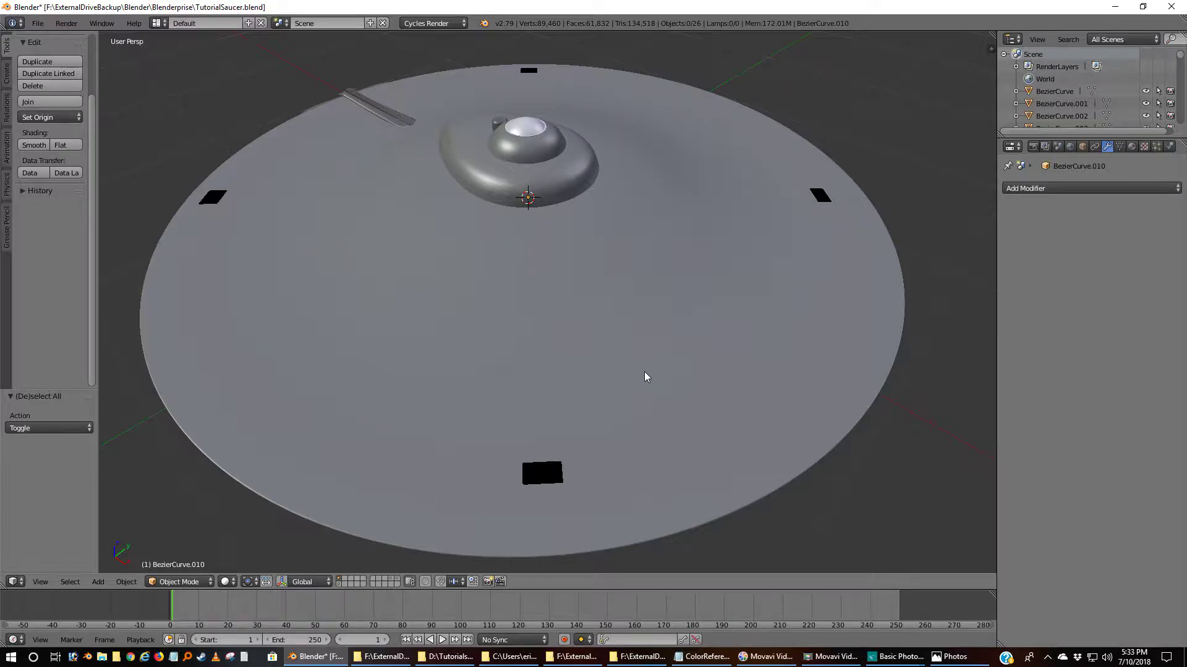
- Add a UV sphere with 60 segments at the saucer's centre in the top orthographic wireframe view
key(KP_7)
key(KP_5)
key(z)
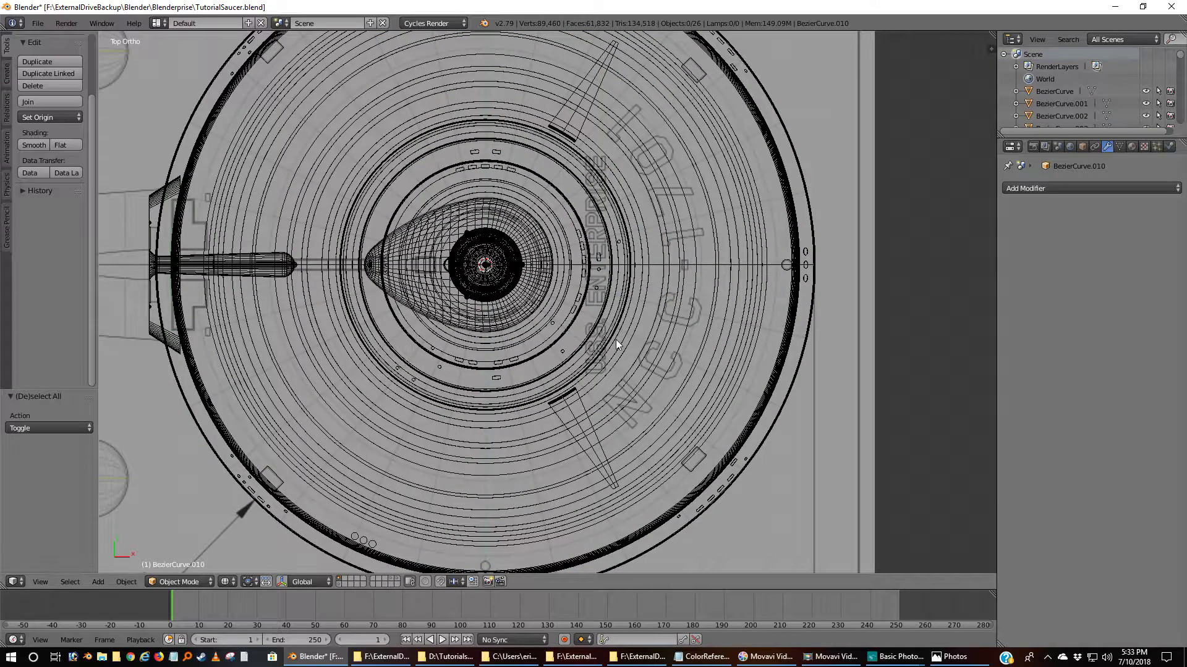
scroll(588, 359, down, 1)
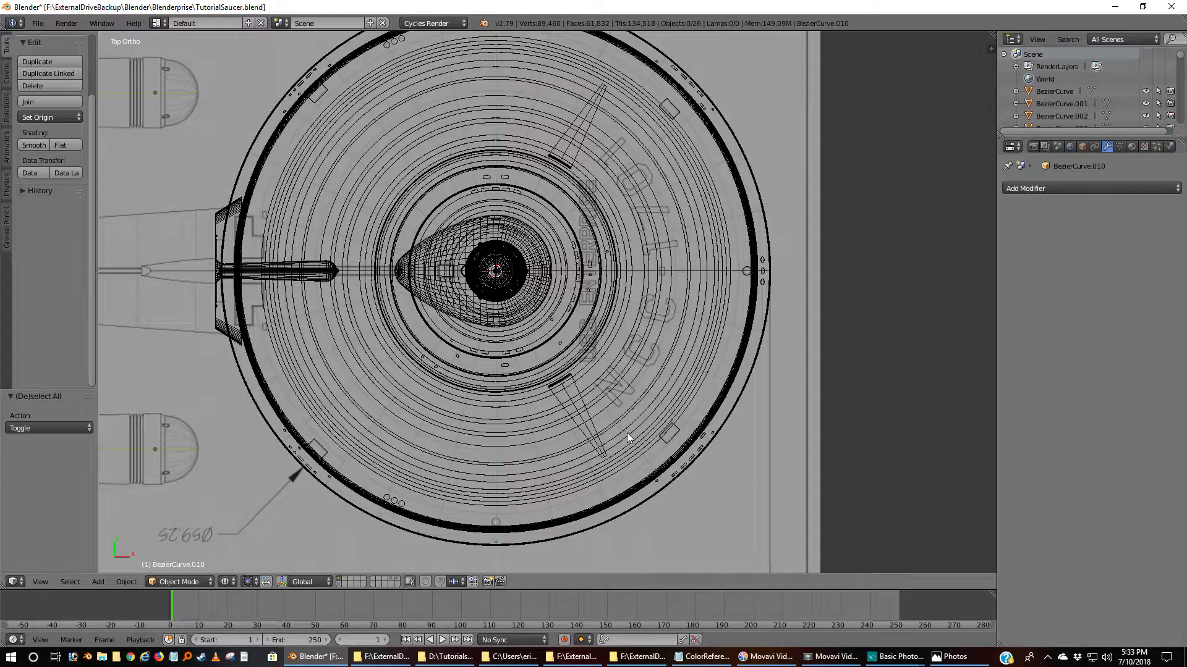
key(shift+a)
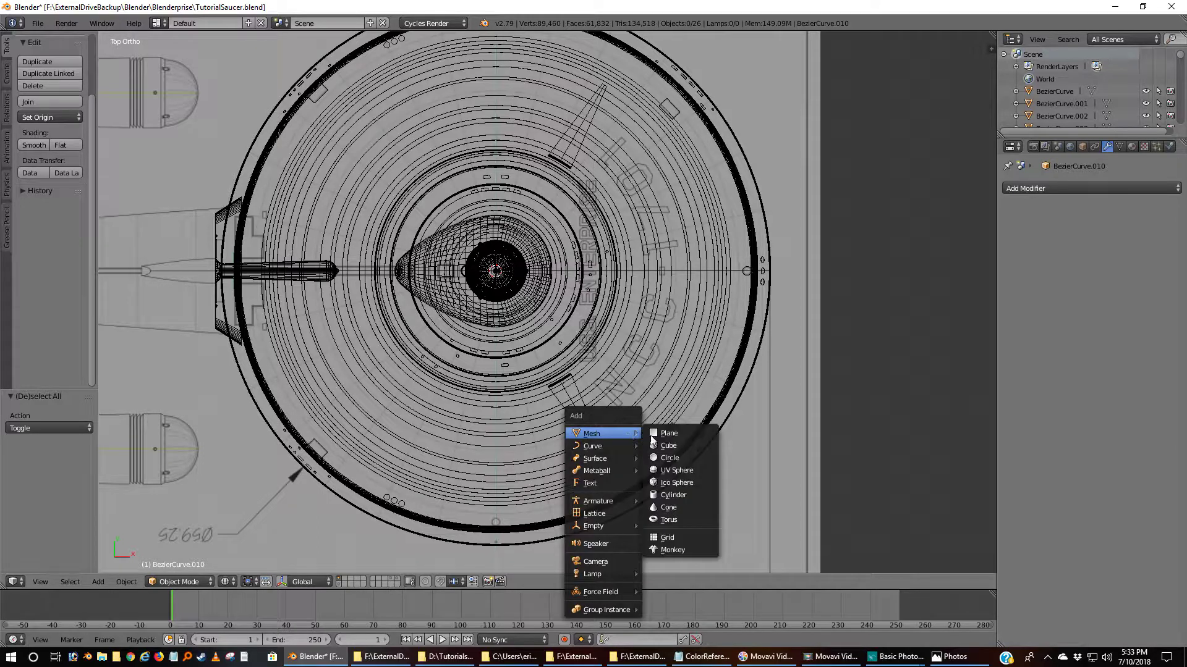
click(673, 471)
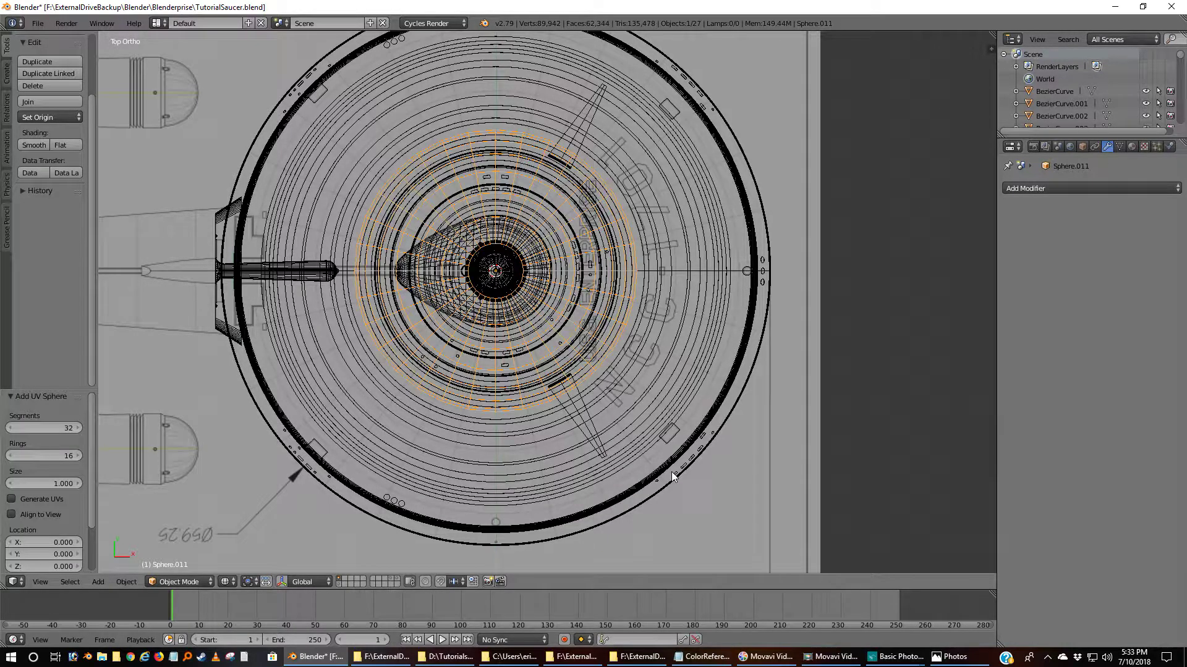
click(67, 428)
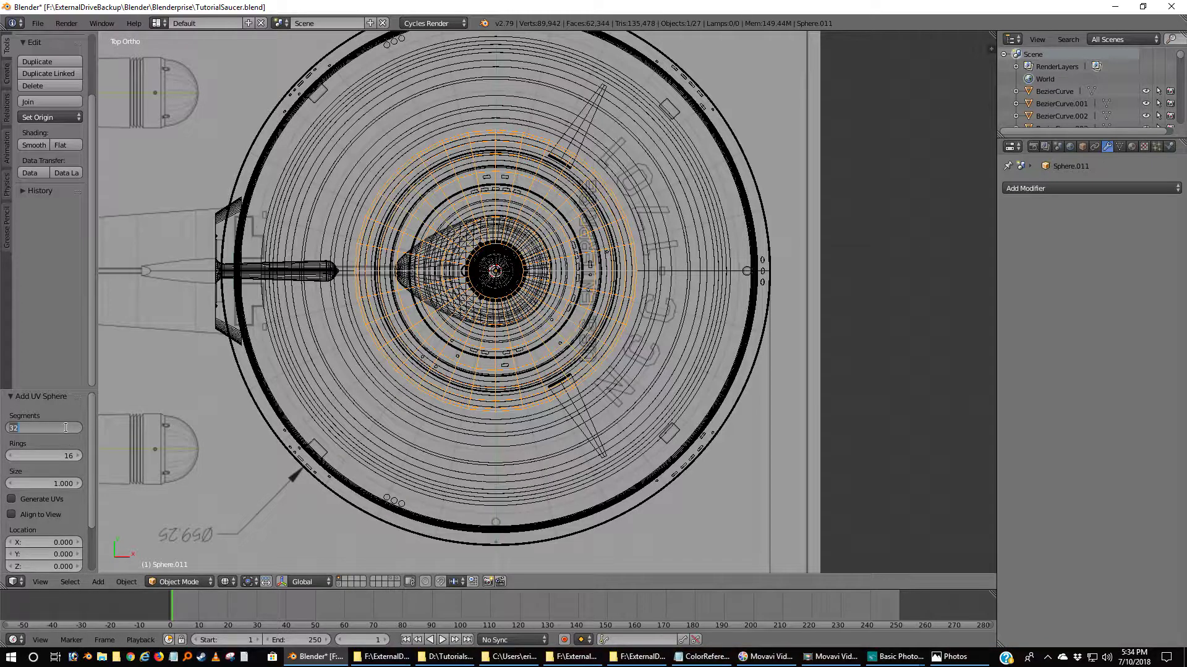
text(60)
key(Return)
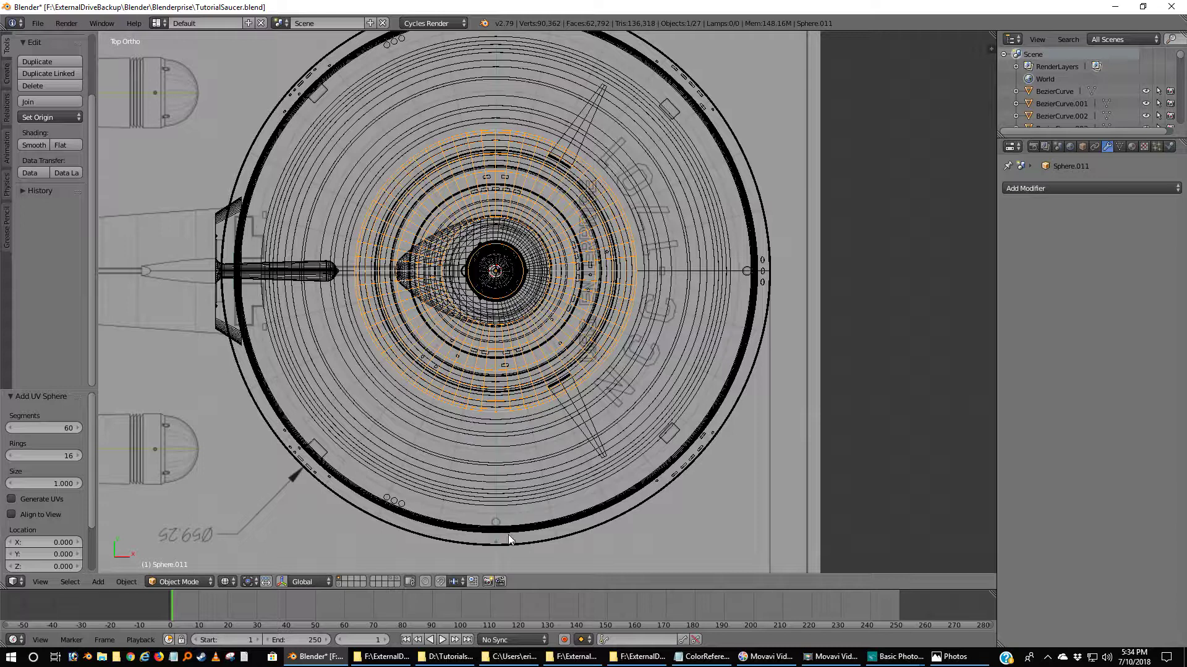
- Move the sphere about -1.782 along Y onto the small side circle near the saucer's rim in the blueprint
click(248, 582)
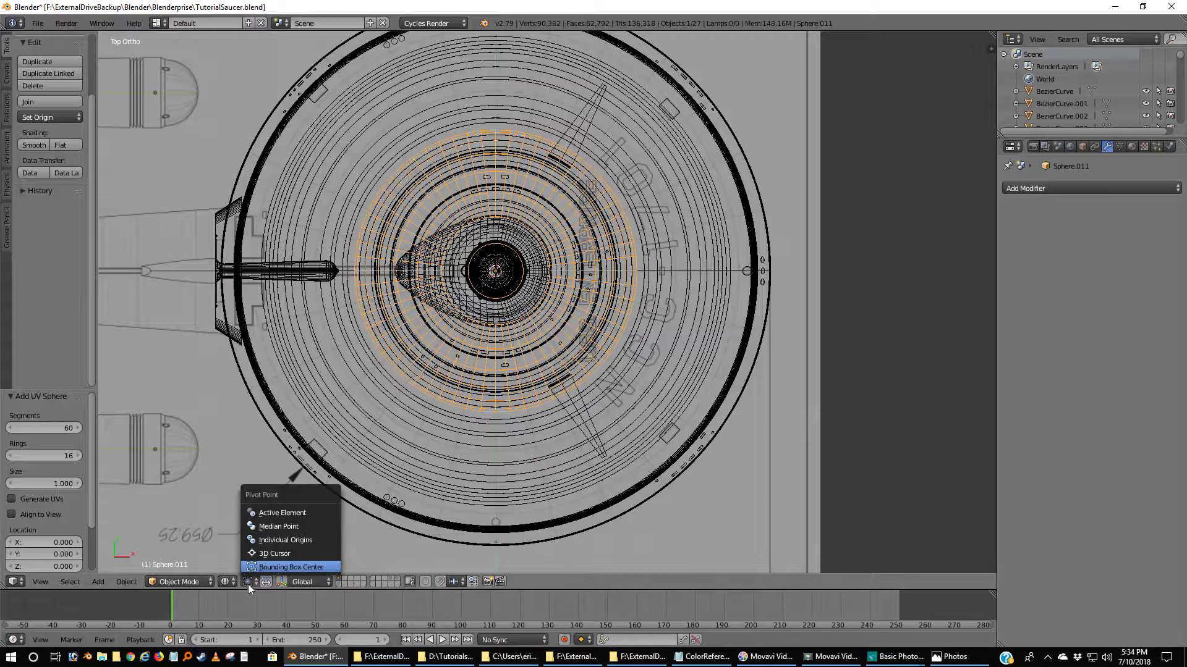
click(247, 583)
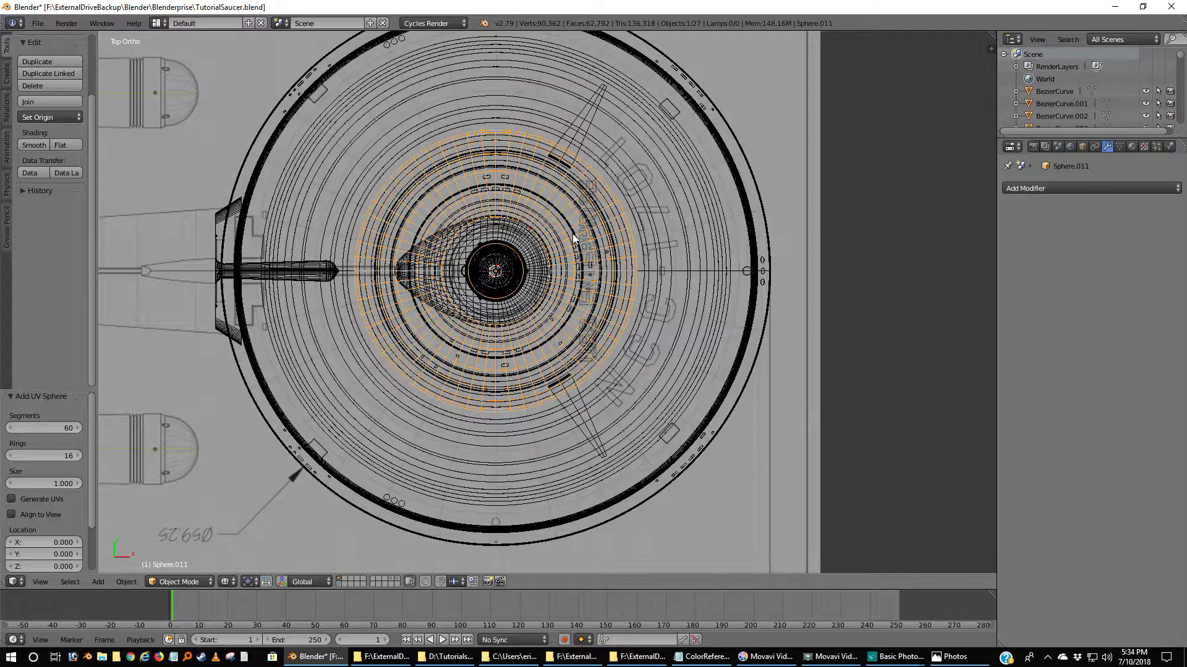
key(g)
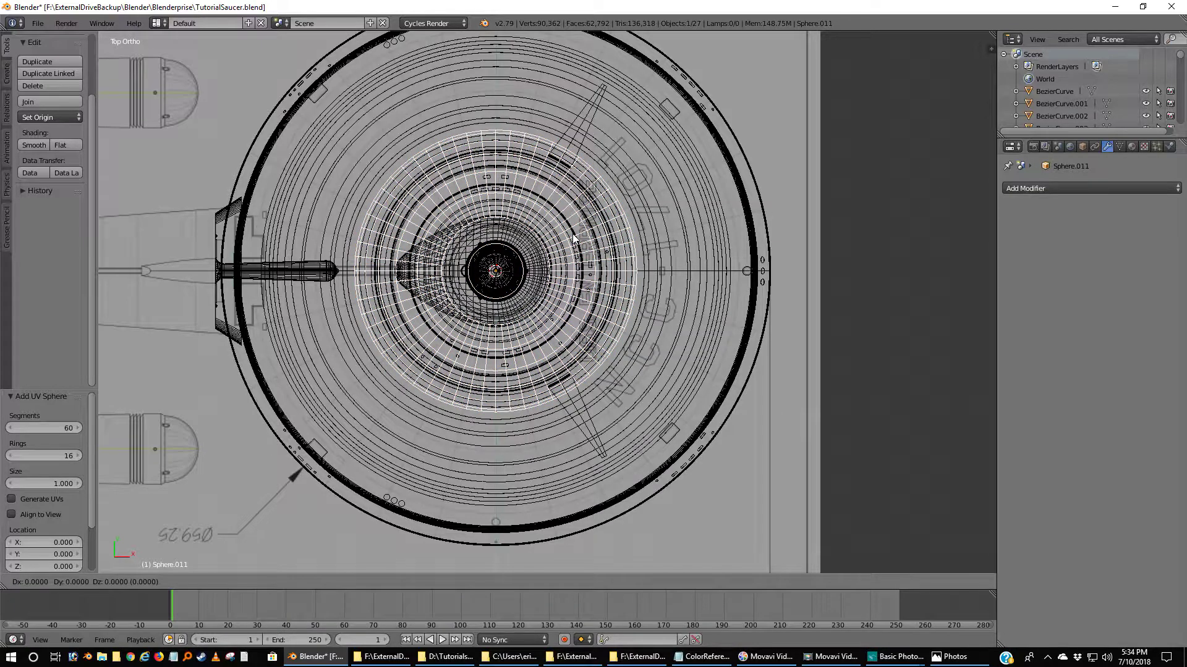
key(y)
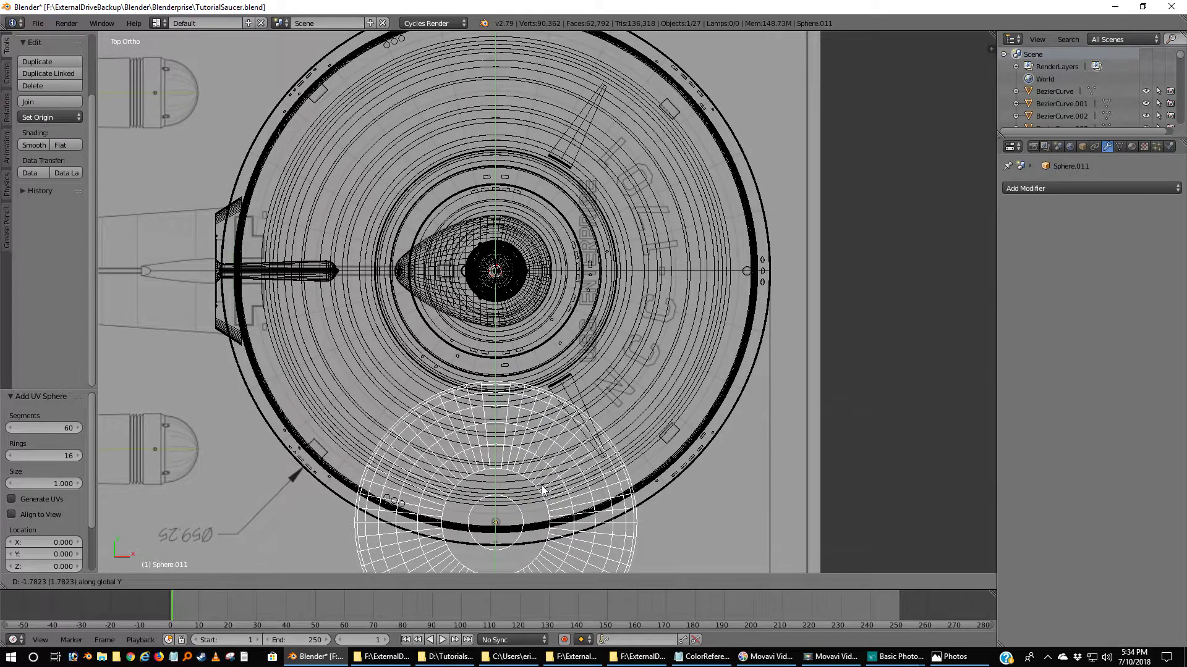
click(543, 490)
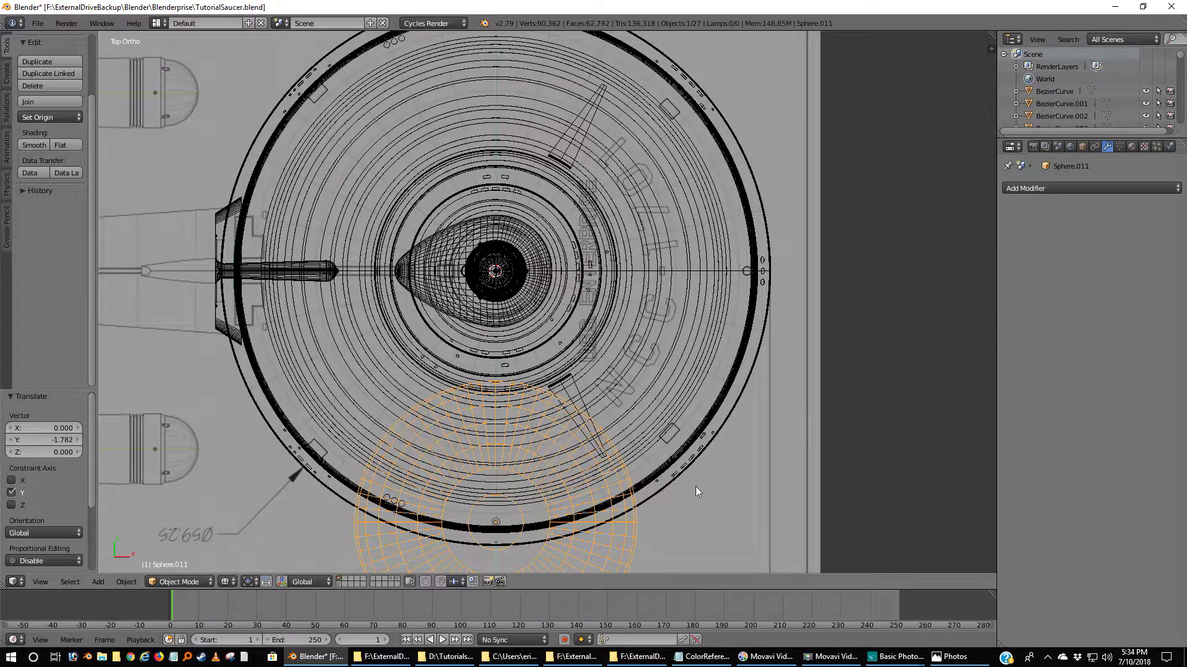
- Scale the sphere uniformly to about 0.042 around the blueprint's small side circle
key(s)
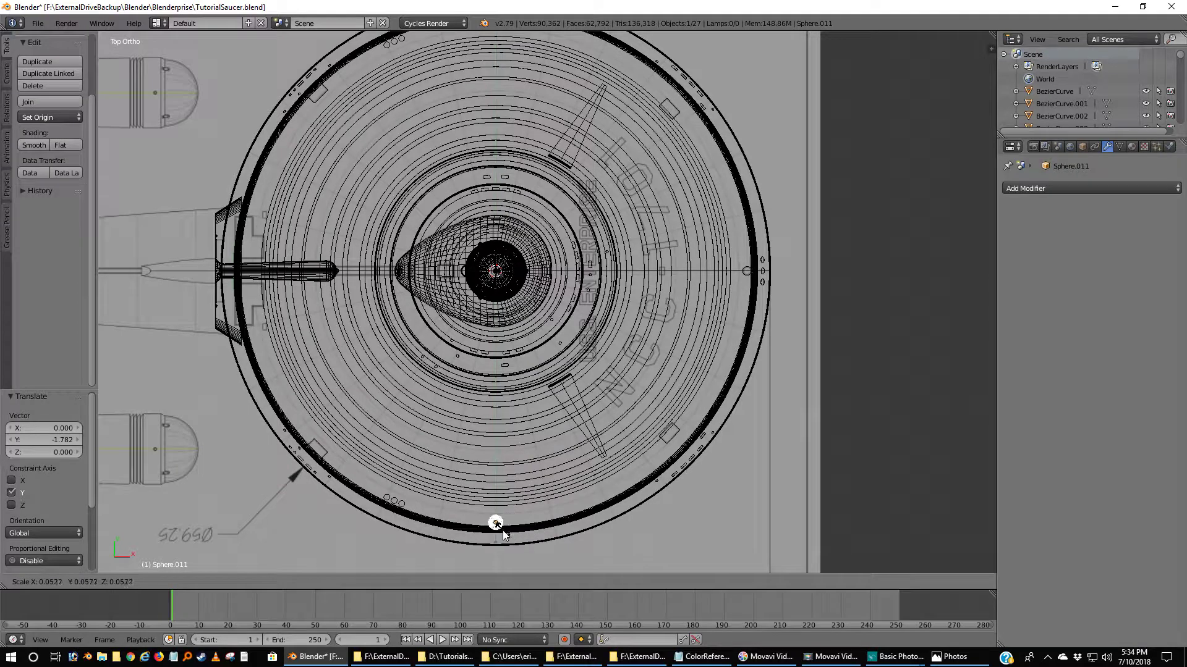
click(519, 539)
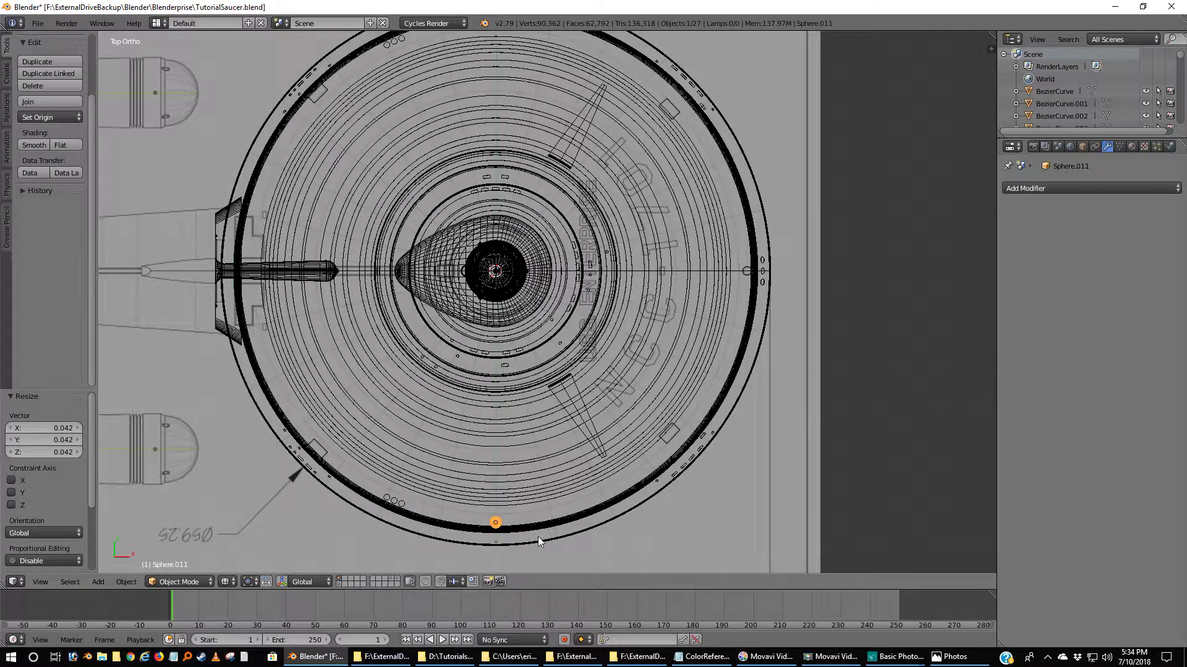
scroll(539, 535, up, 6)
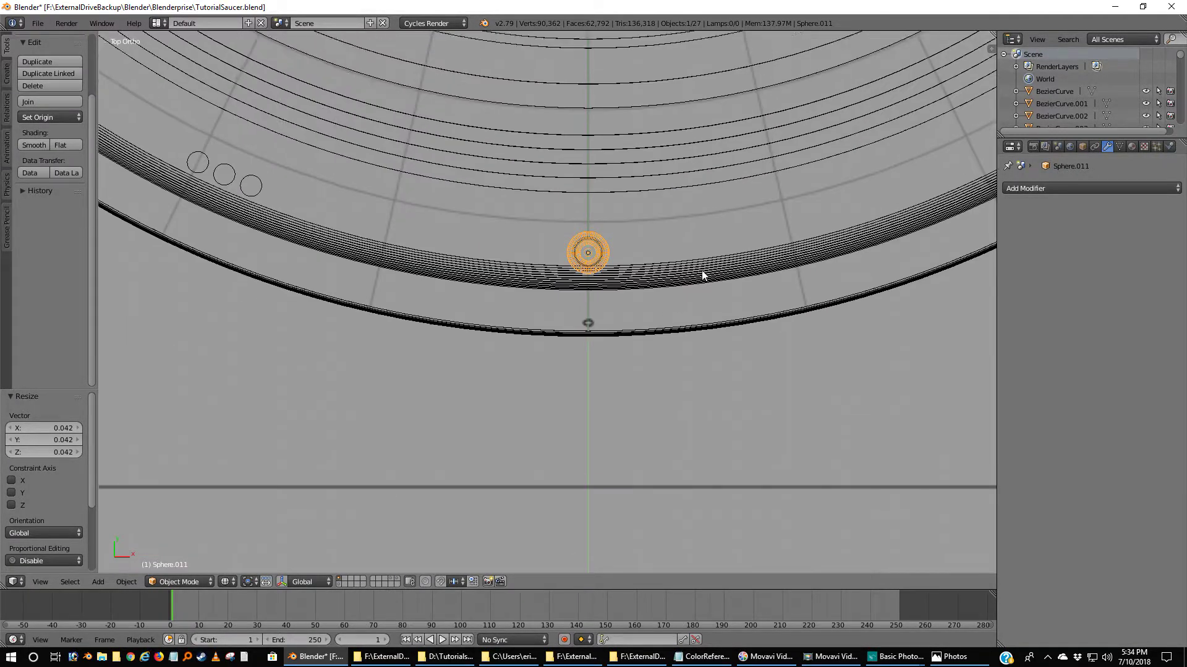
- Scale the sphere uniformly to about 0.783 and move it about 0.001 along Y to fit the blueprint circle
scroll(614, 377, up, 10)
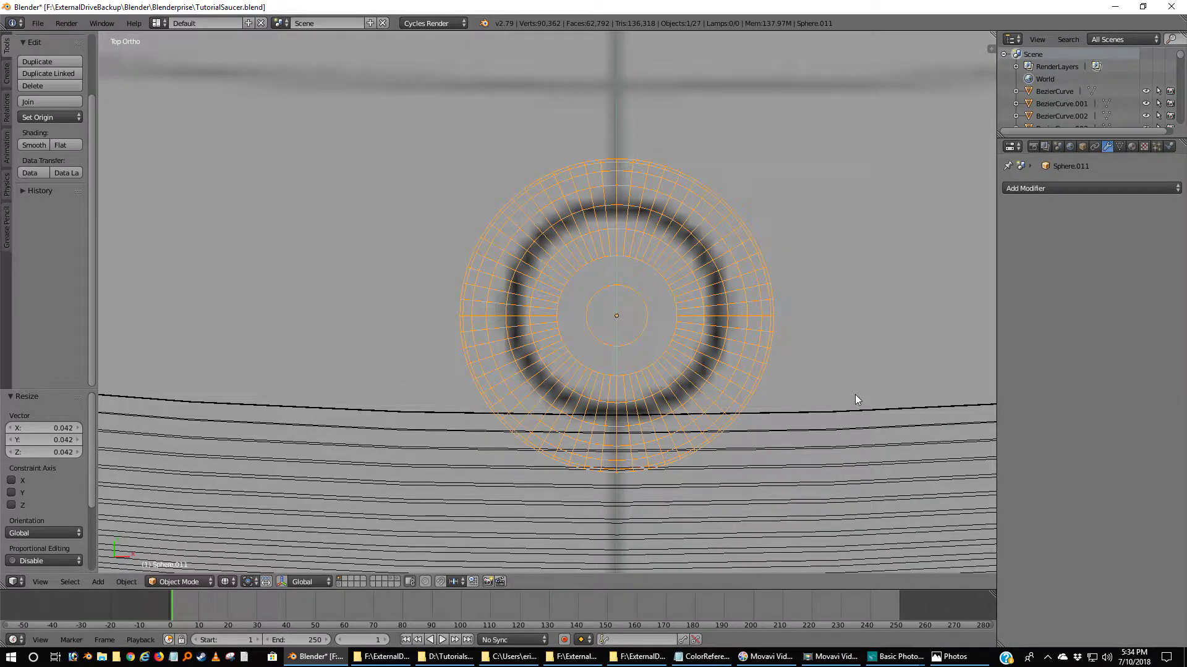
key(s)
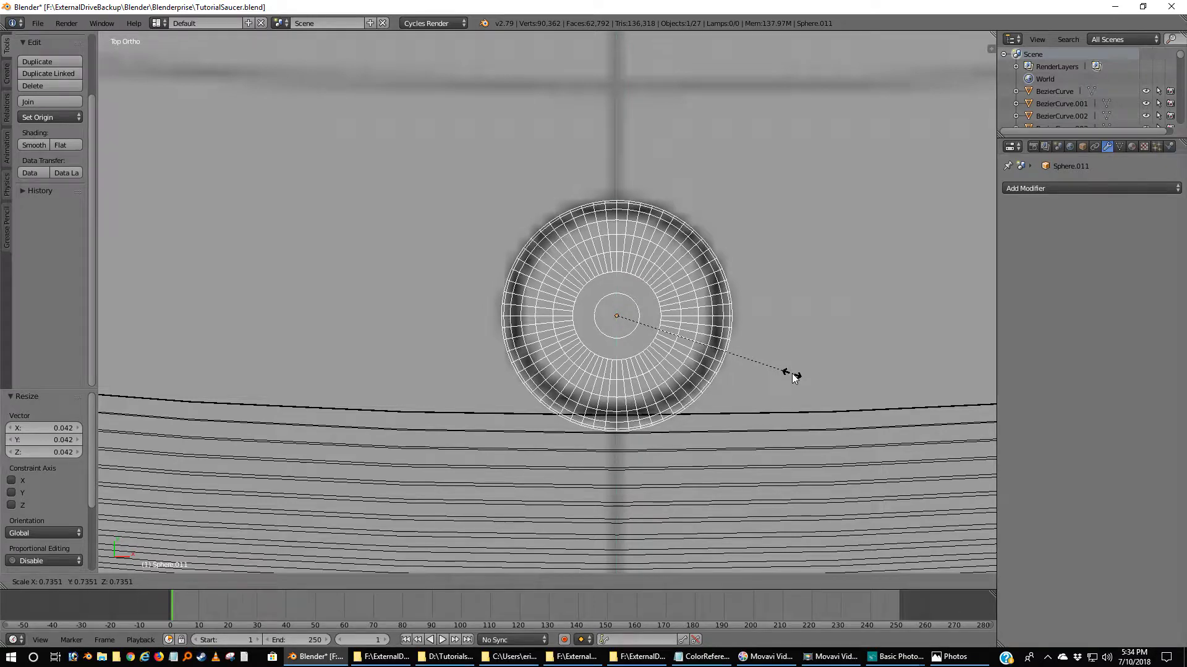
click(806, 381)
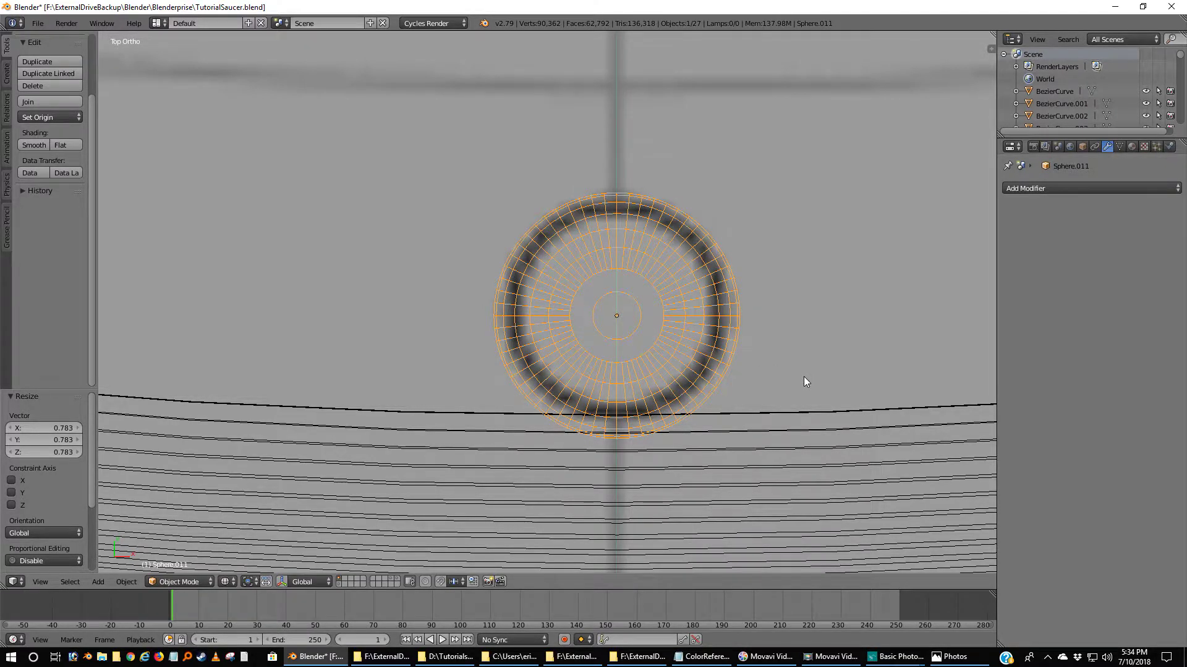
key(g)
key(y)
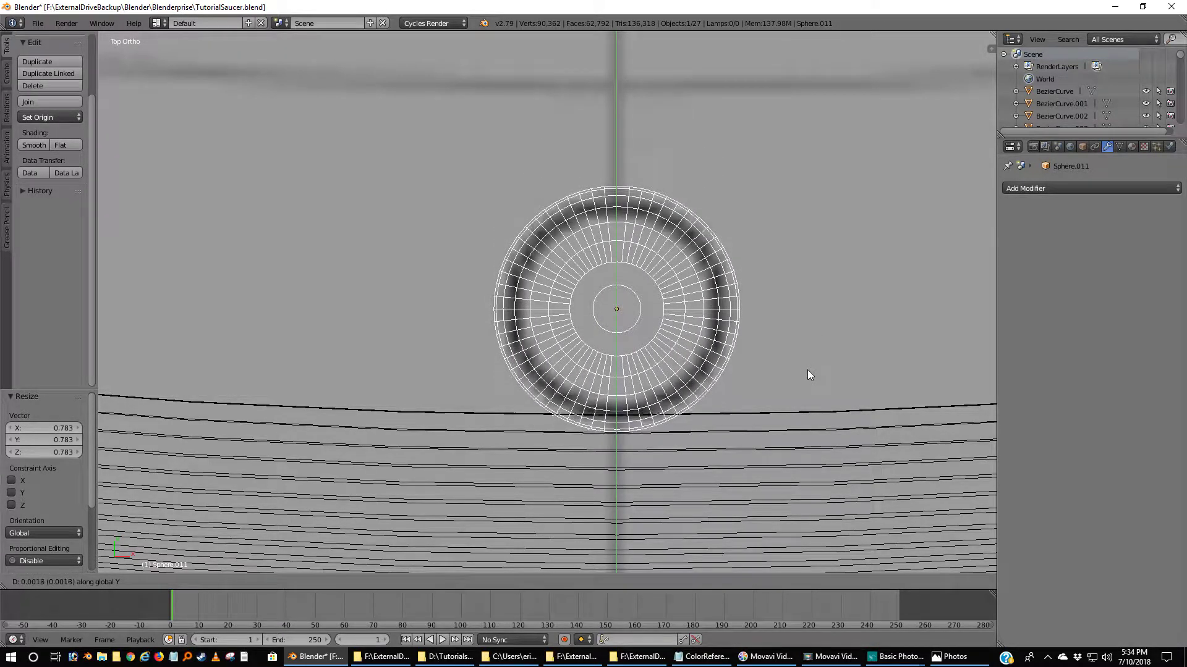
click(807, 371)
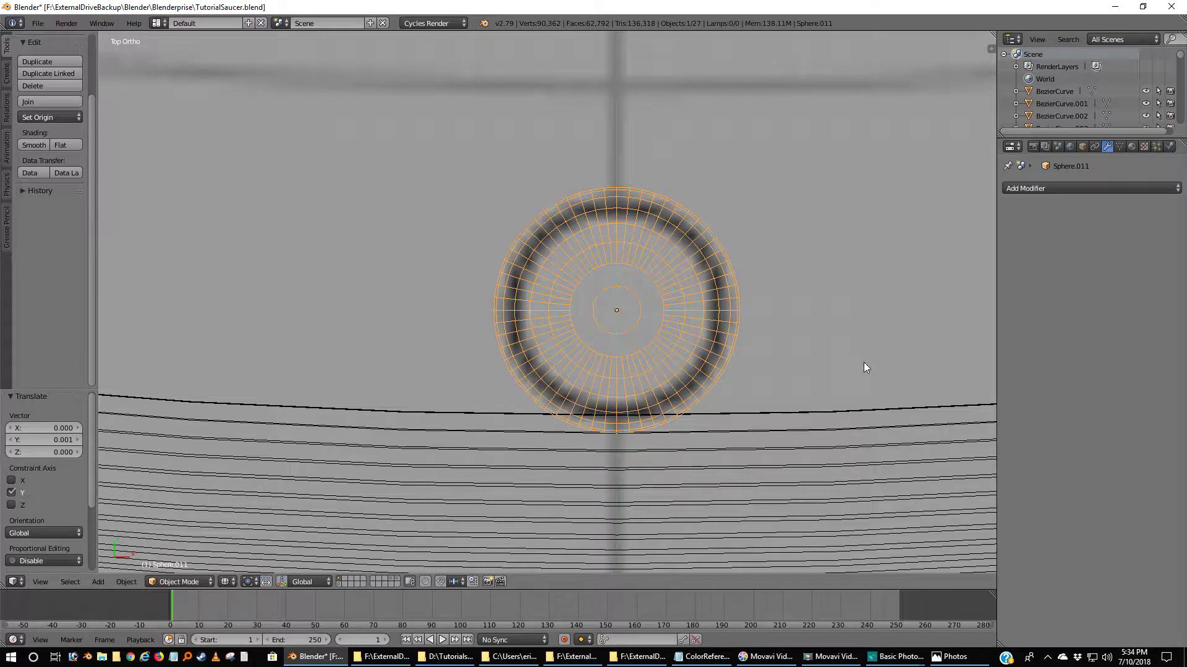
- In the right orthographic view, move the sphere about -0.019 along Y and 0.040 along Z onto the blueprint circle above the rim
key(KP_3)
scroll(852, 366, down, 10)
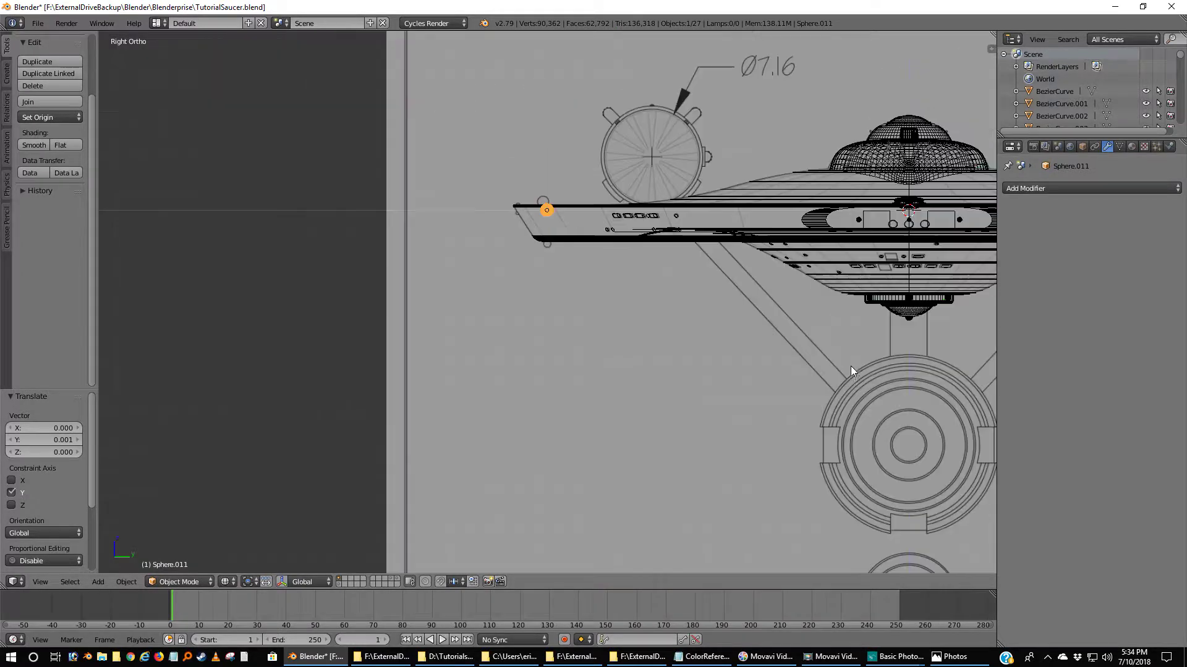
shift+drag(755, 292, 753, 366)
scroll(753, 366, up, 6)
scroll(753, 365, up, 1)
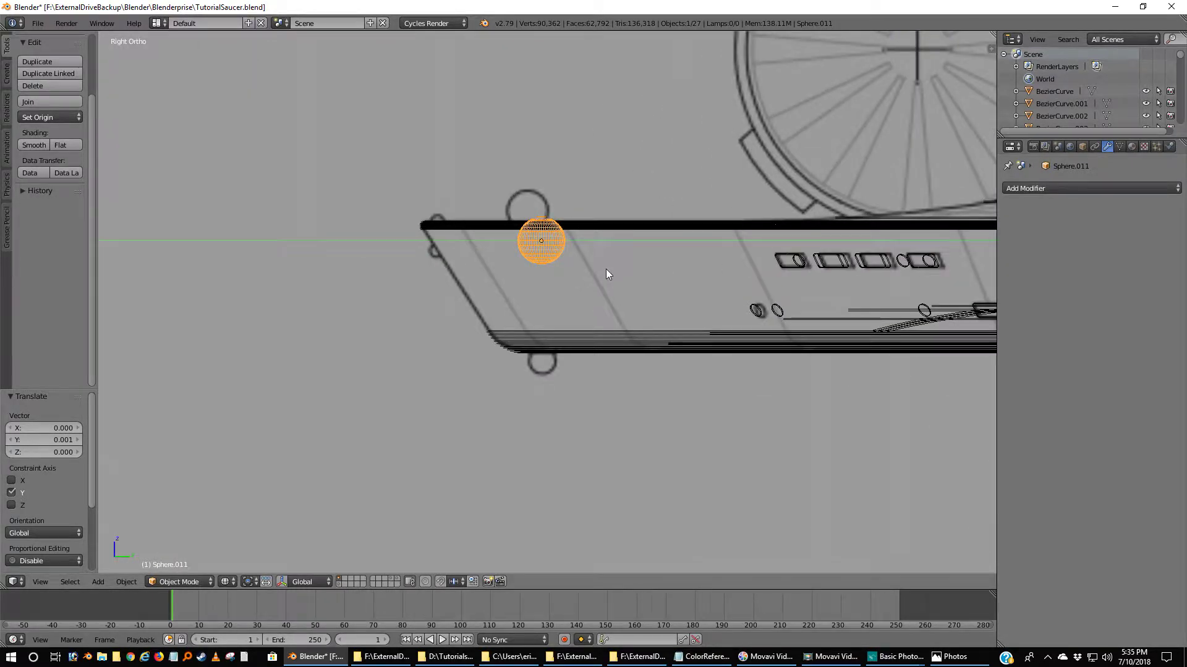
scroll(606, 272, up, 3)
key(g)
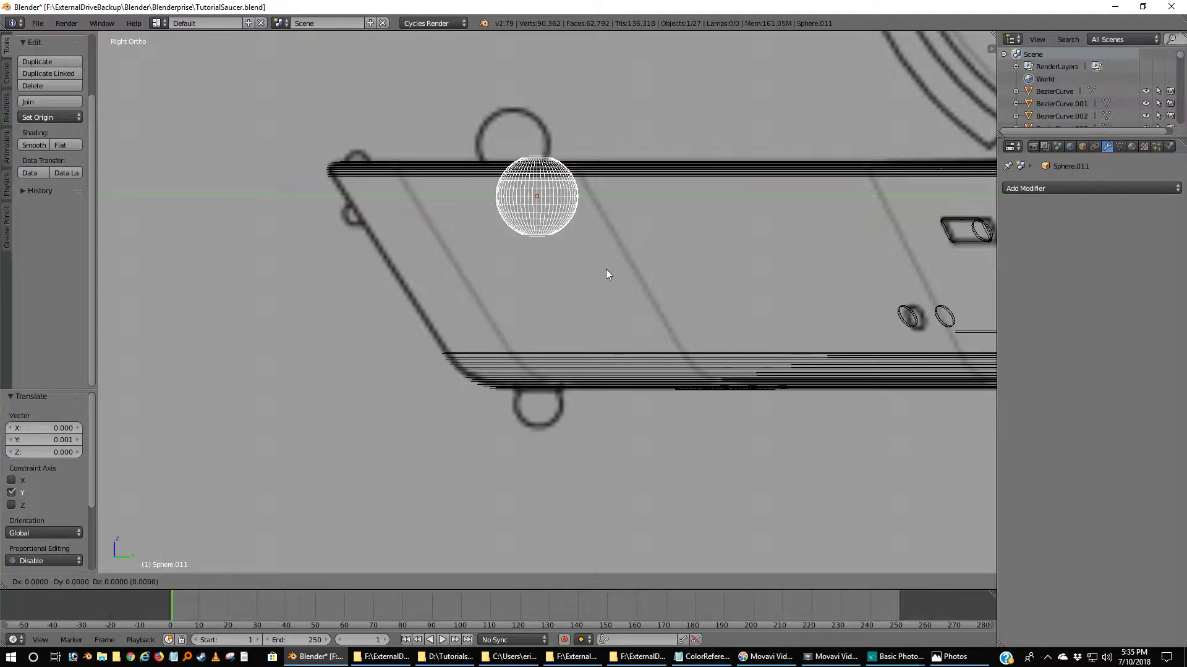
click(581, 219)
- Scale the sphere uniformly to about 0.945 to match the blueprint circle above the saucer's rim
scroll(582, 221, up, 3)
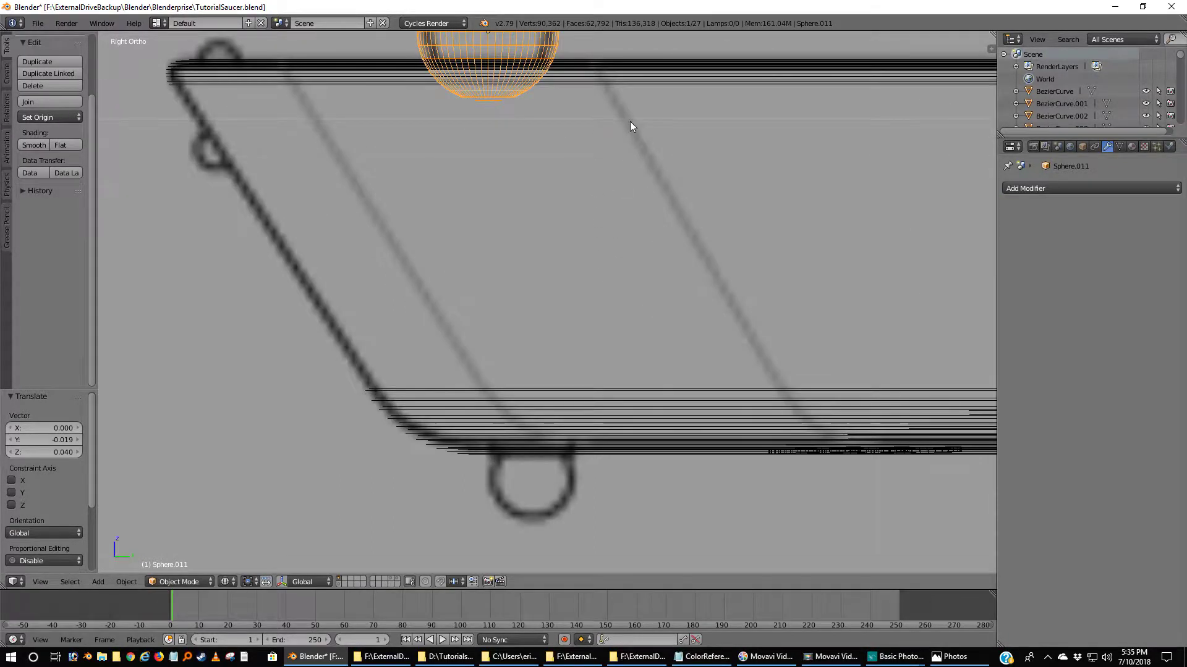
shift+middle_drag(629, 121, 622, 342)
scroll(621, 343, up, 3)
shift+middle_drag(621, 239, 632, 306)
scroll(632, 306, up, 2)
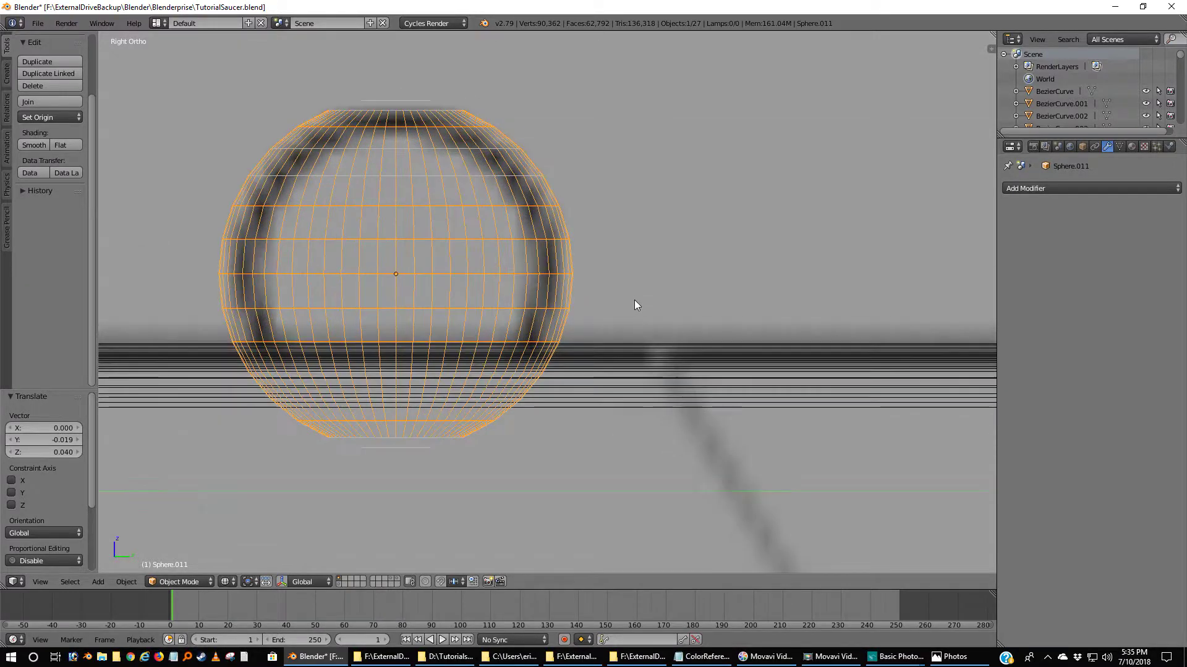
key(s)
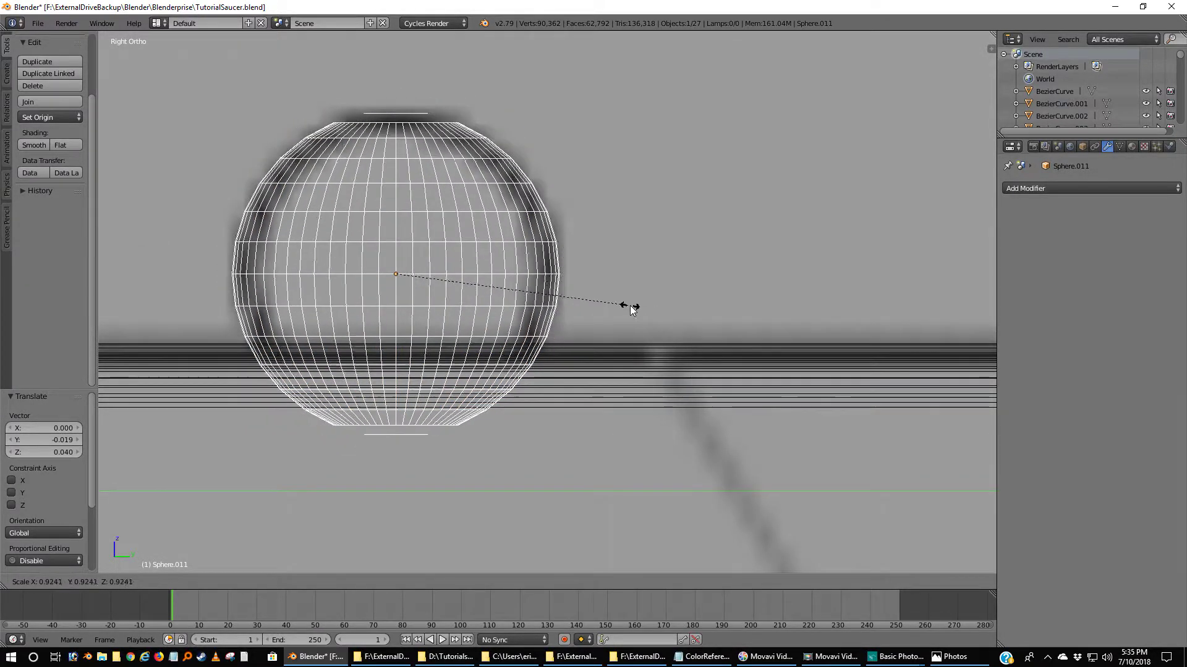
click(636, 302)
- Return to solid shading and shade the rim sphere smooth
scroll(636, 303, down, 5)
scroll(636, 304, down, 2)
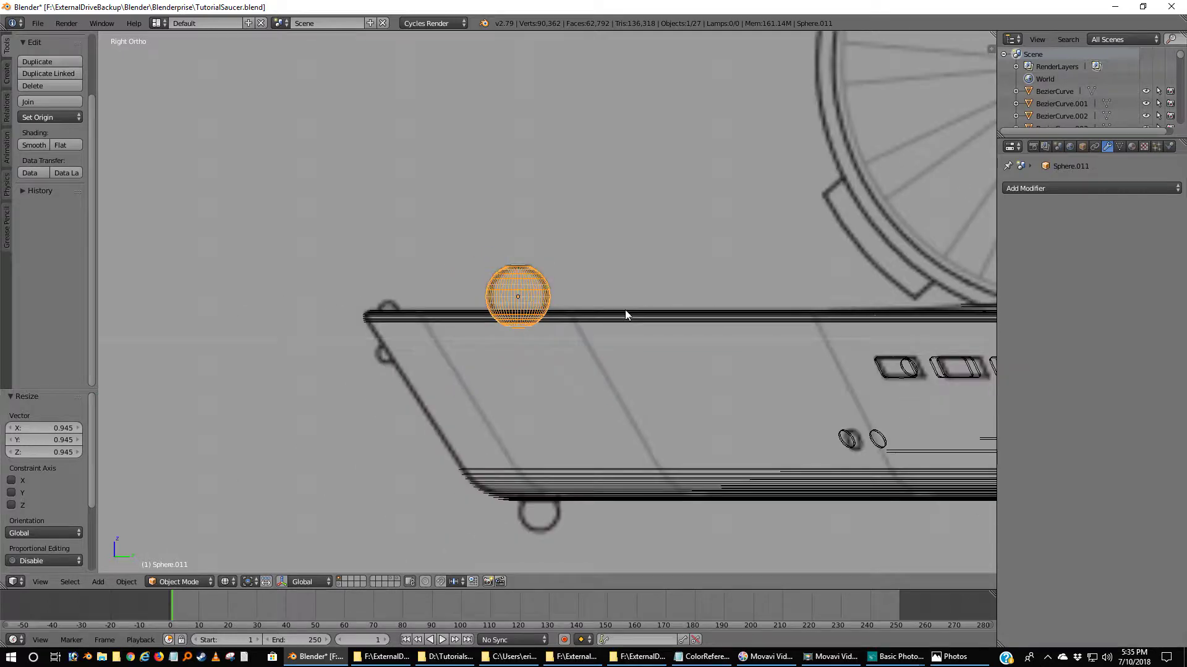
key(z)
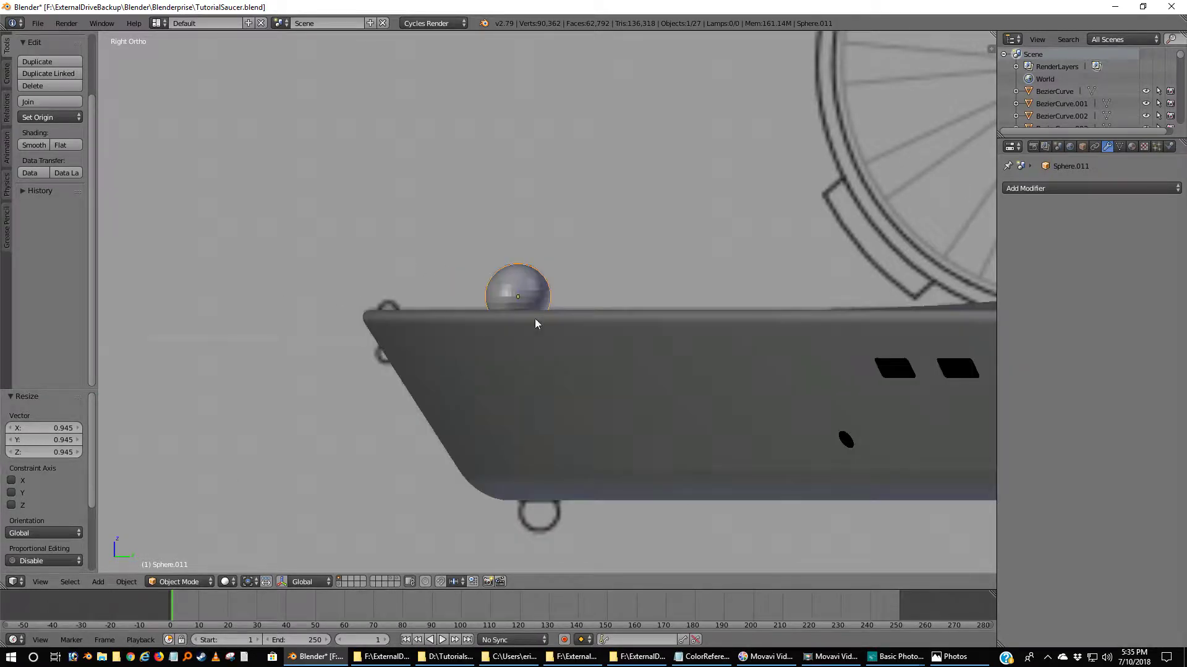
click(34, 145)
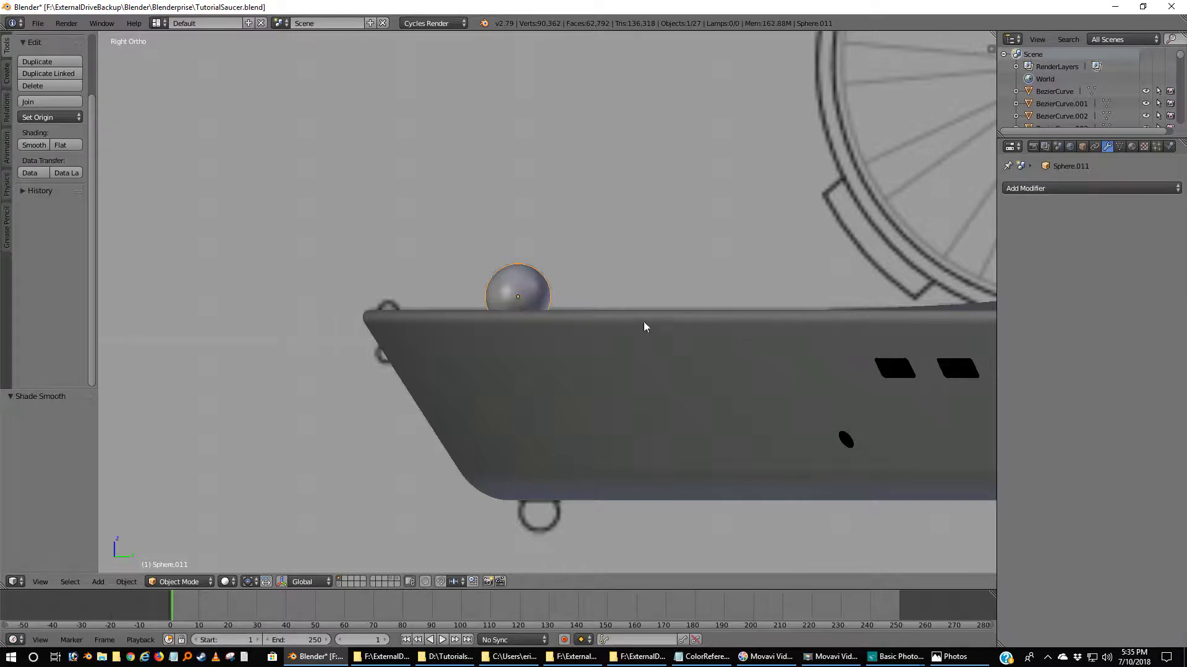
scroll(629, 308, down, 5)
scroll(629, 308, up, 4)
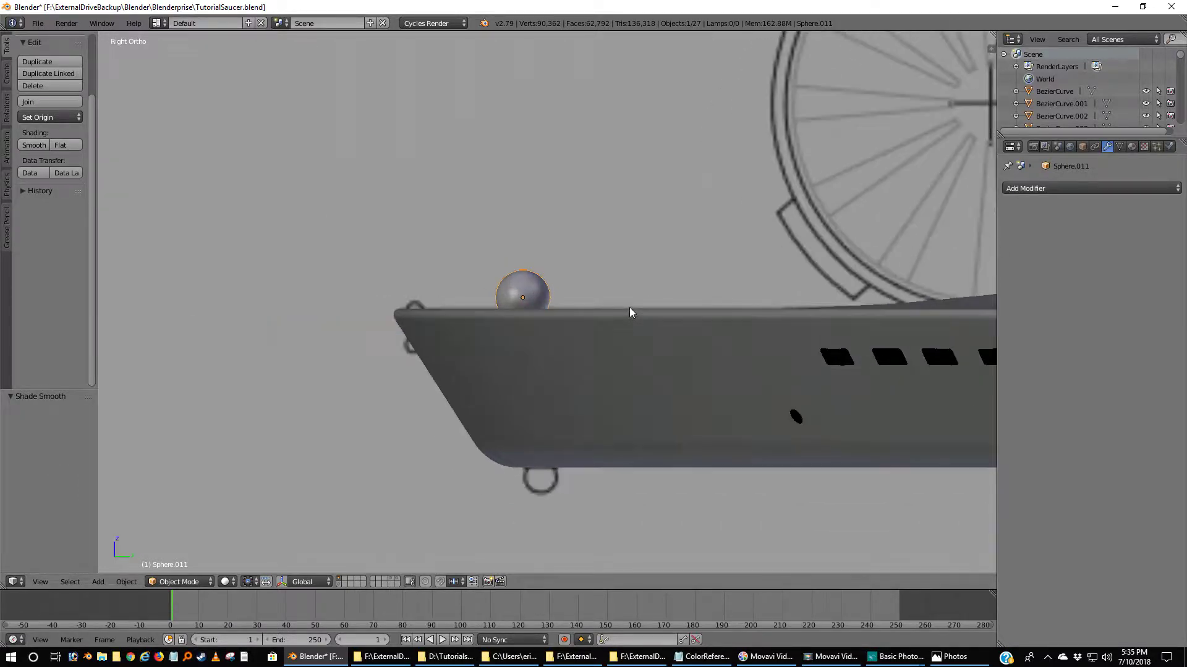
- In the top view, duplicate the sphere in place and rotate the copy 180° around the 3D Cursor pivot to the saucer's opposite side
key(KP_7)
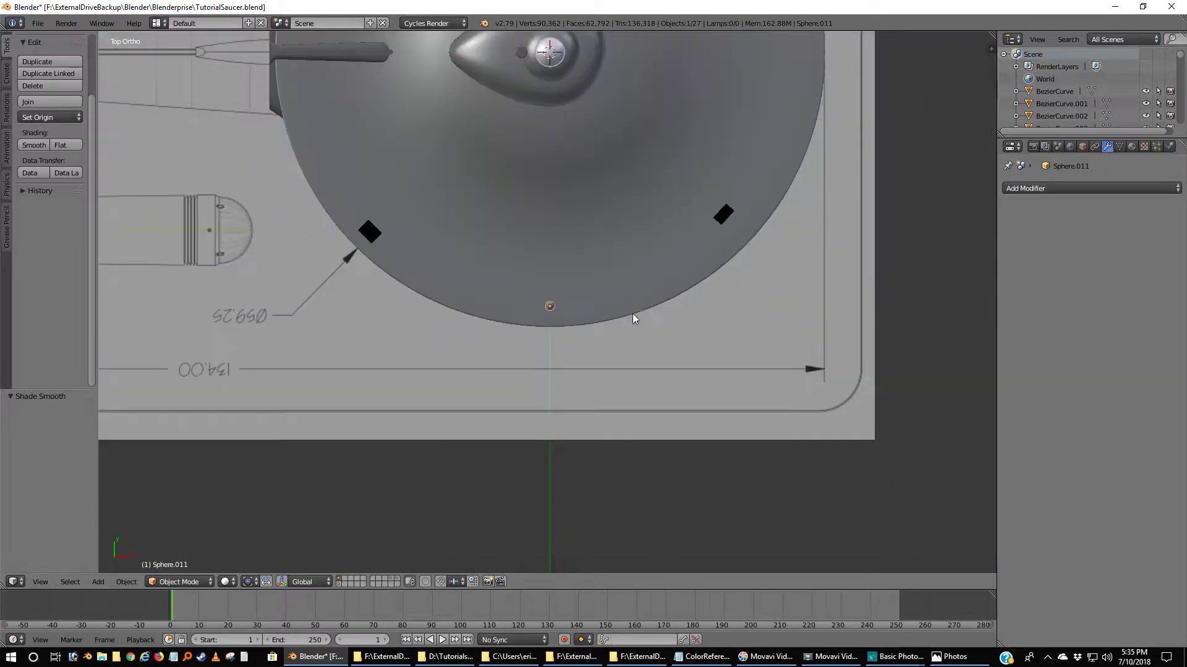
shift+middle_drag(644, 244, 624, 453)
scroll(620, 349, down, 1)
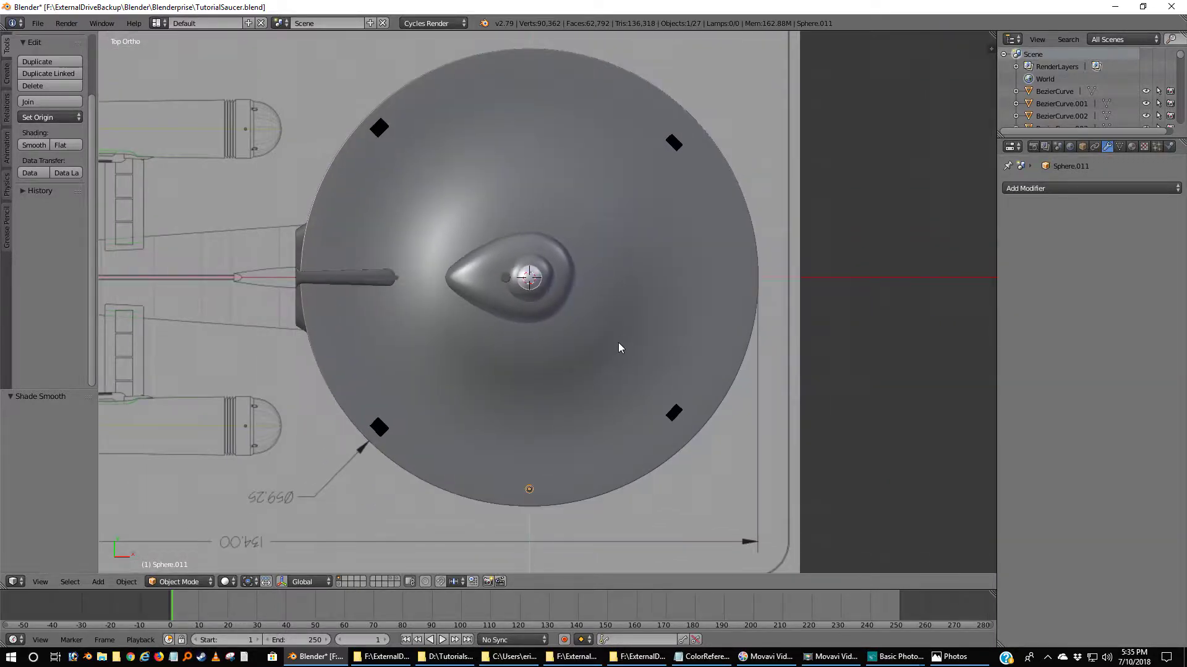
shift+middle_drag(621, 348, 620, 361)
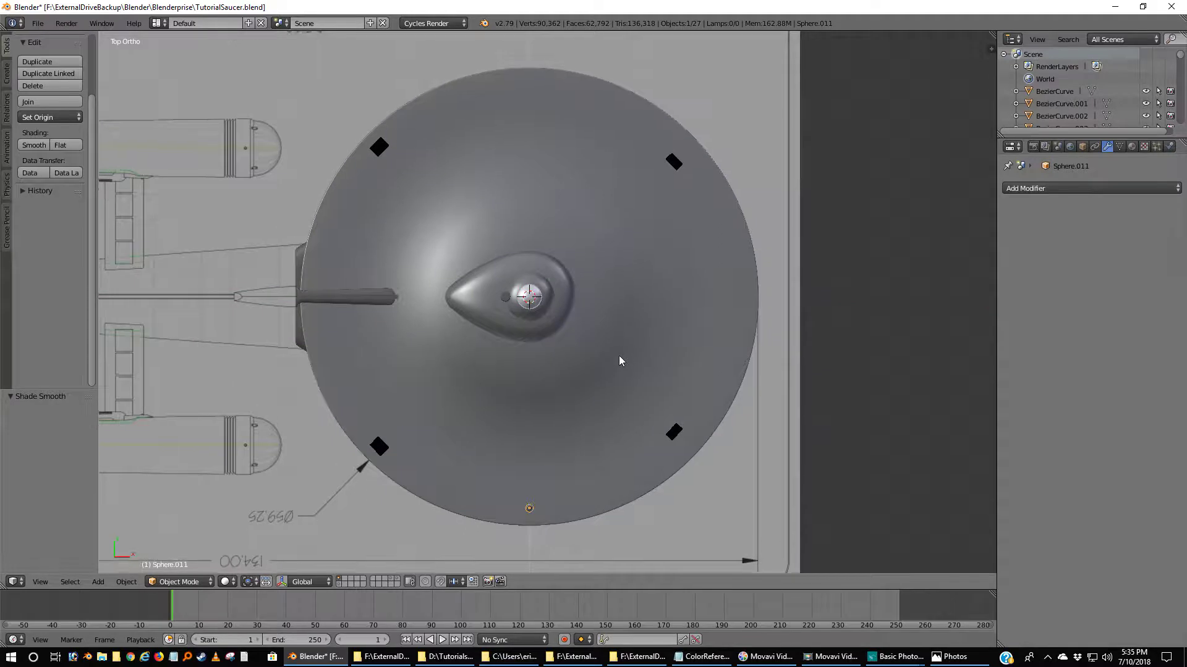
click(250, 582)
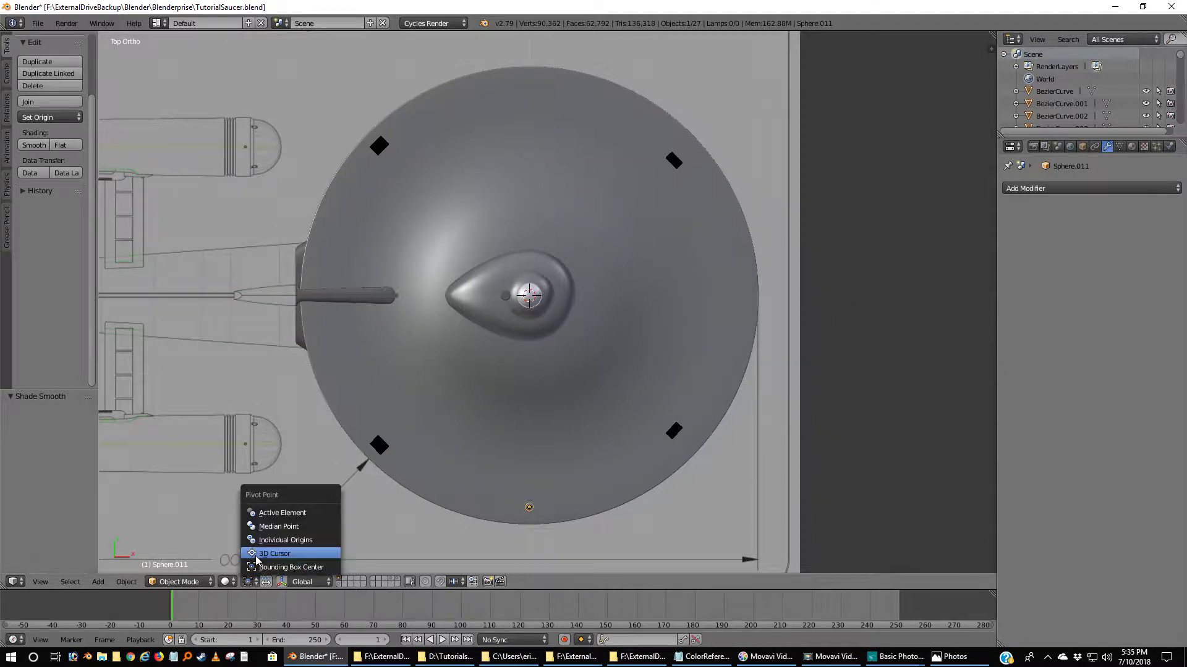
click(257, 554)
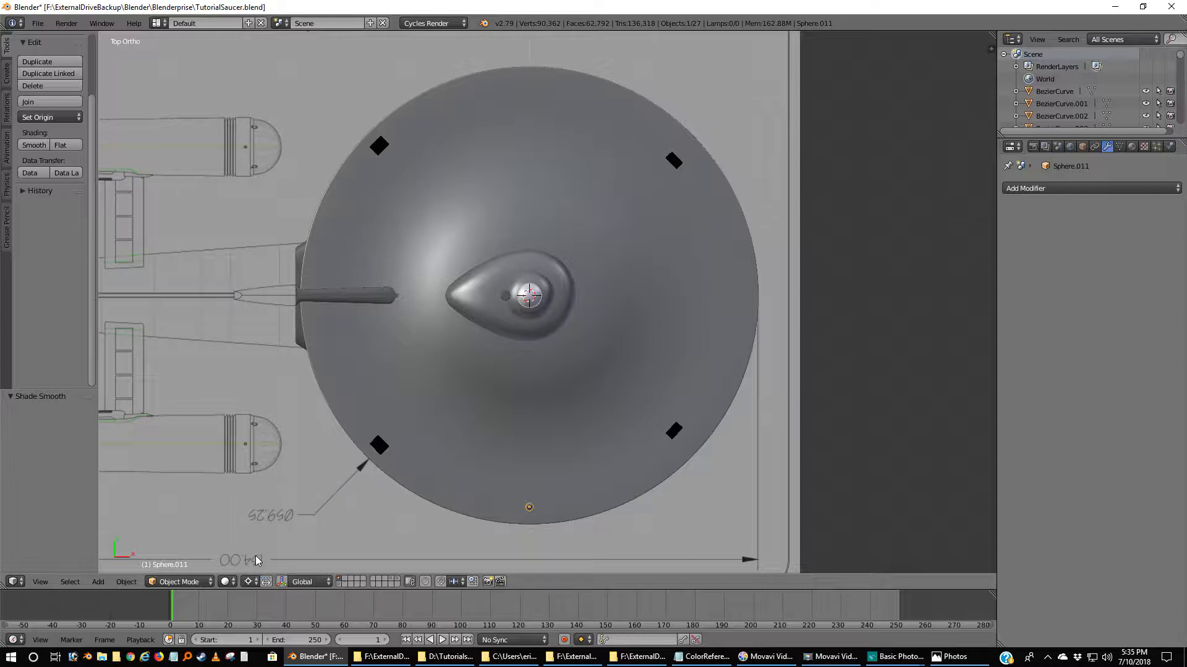
key(shift+d)
right_click(570, 530)
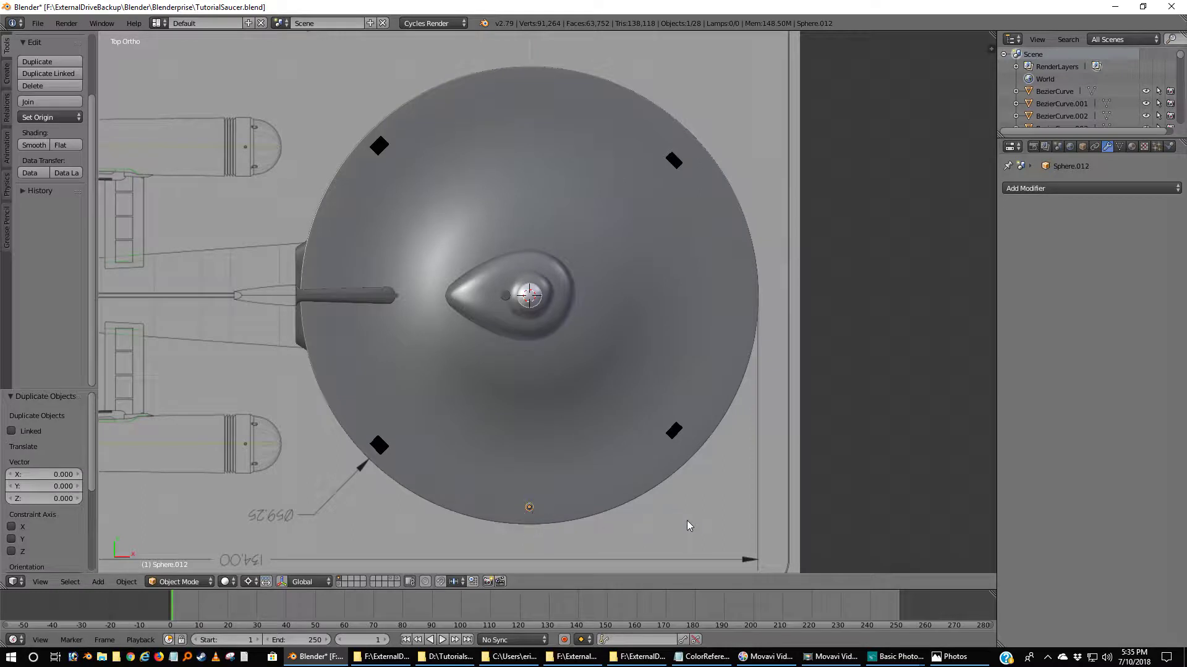
text(r180)
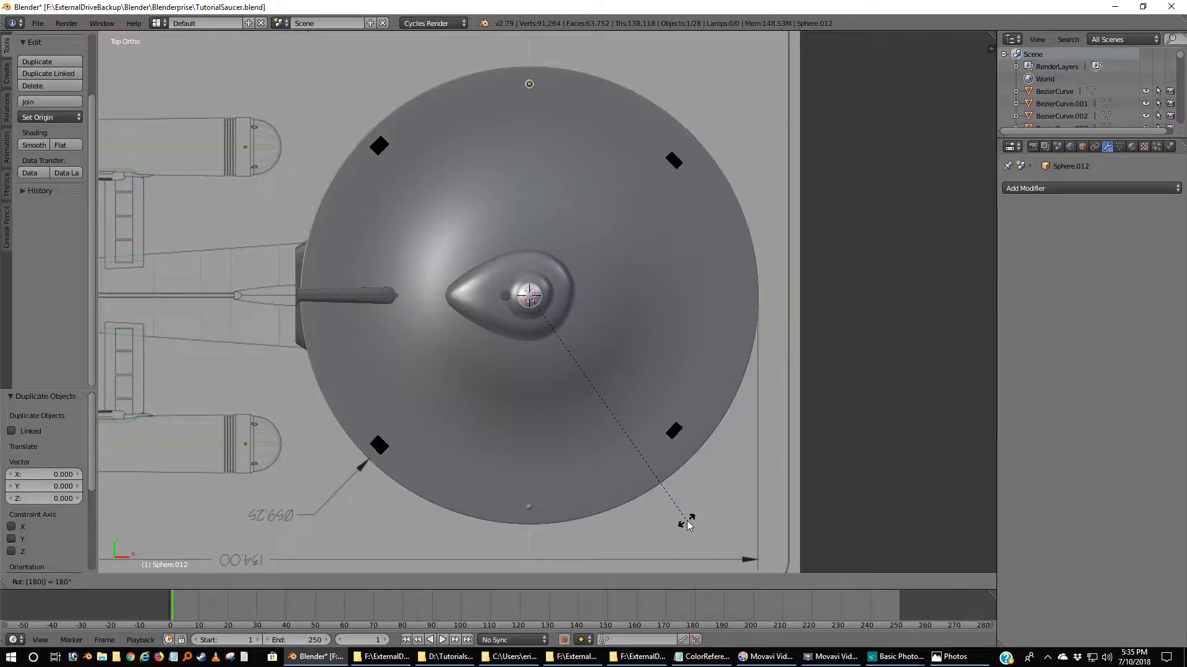
key(Return)
middle_drag(686, 521, 603, 421)
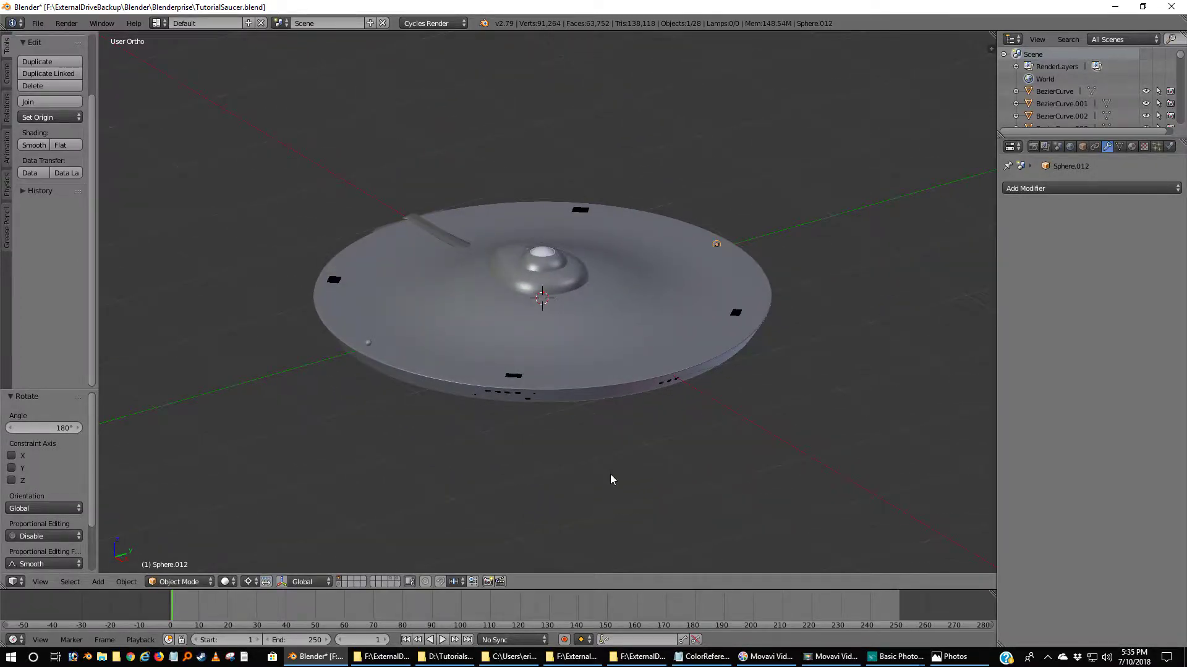
- In the right view, duplicate the original sphere and move the copy about -0.207 along Z to the rim's underside
key(KP_3)
scroll(603, 484, up, 3)
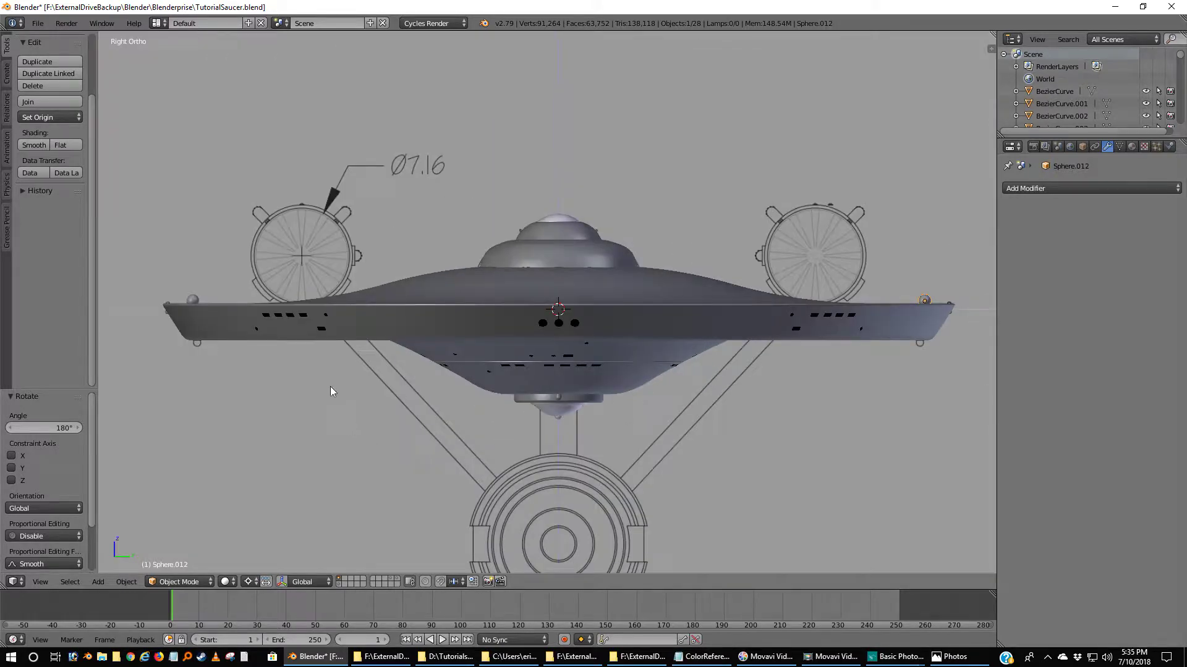
right_click(193, 301)
right_click(193, 290)
ctrl+scroll(204, 422, down, 5)
scroll(370, 426, up, 5)
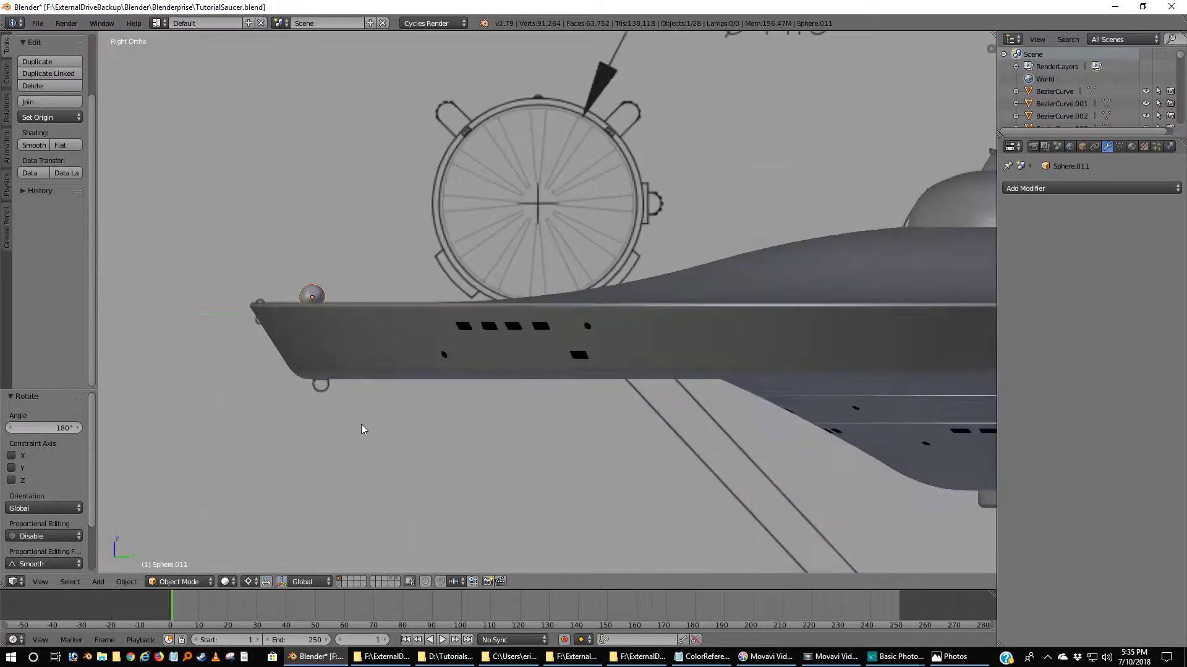
key(shift+d)
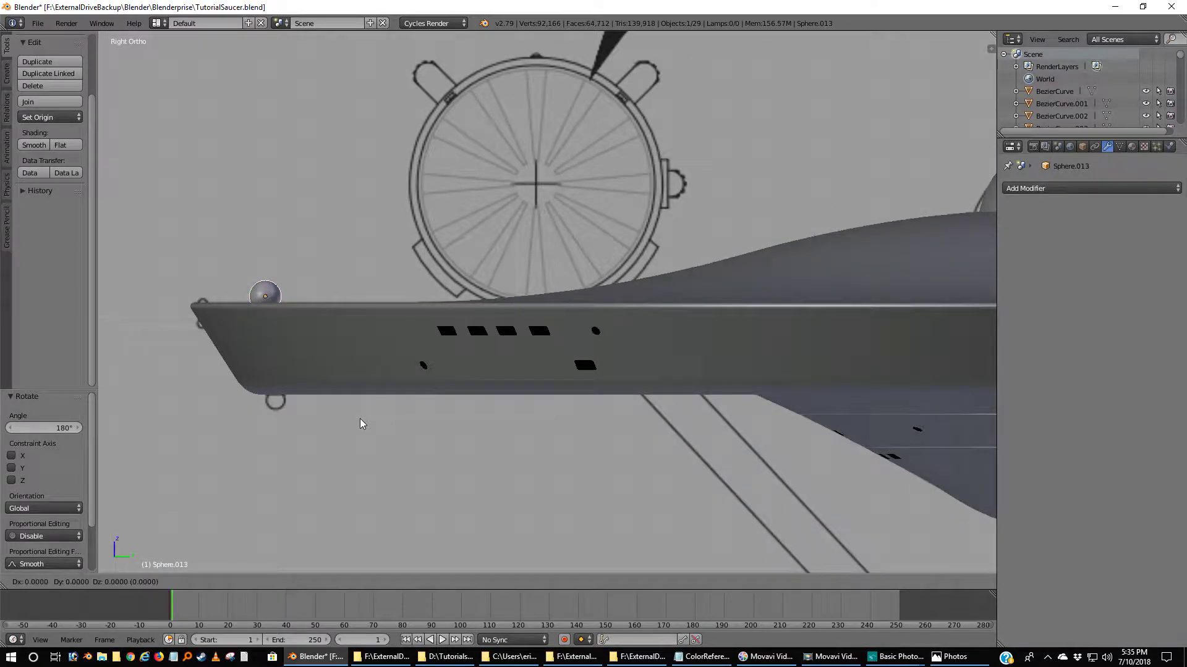
right_click(359, 424)
key(g)
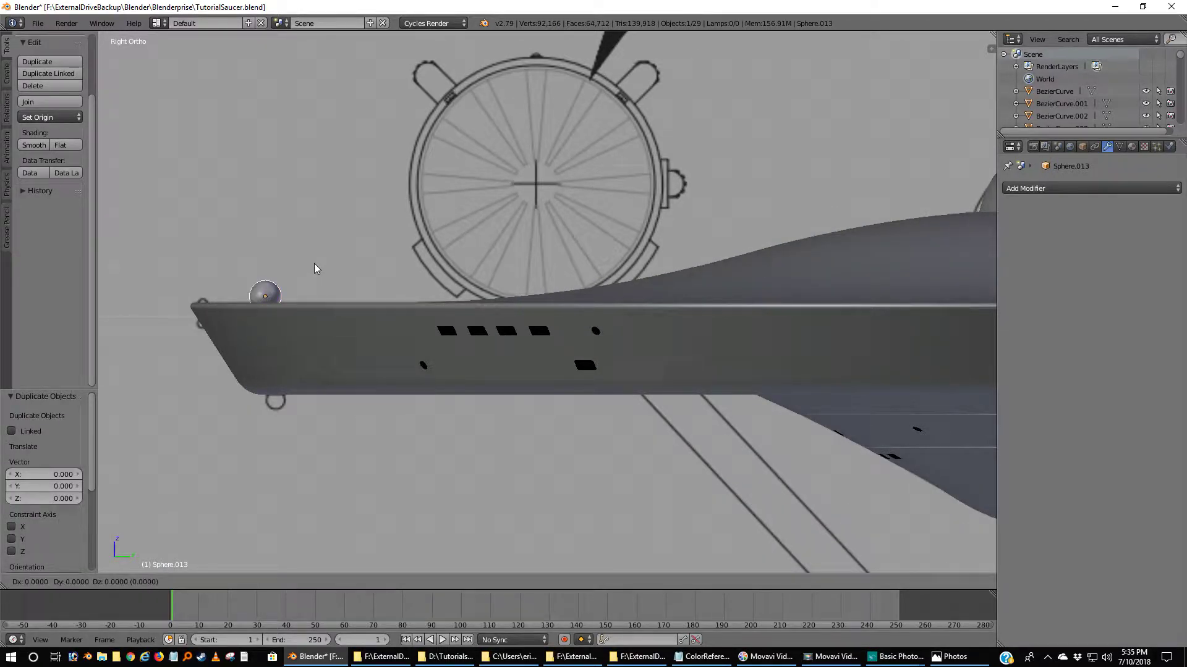
key(z)
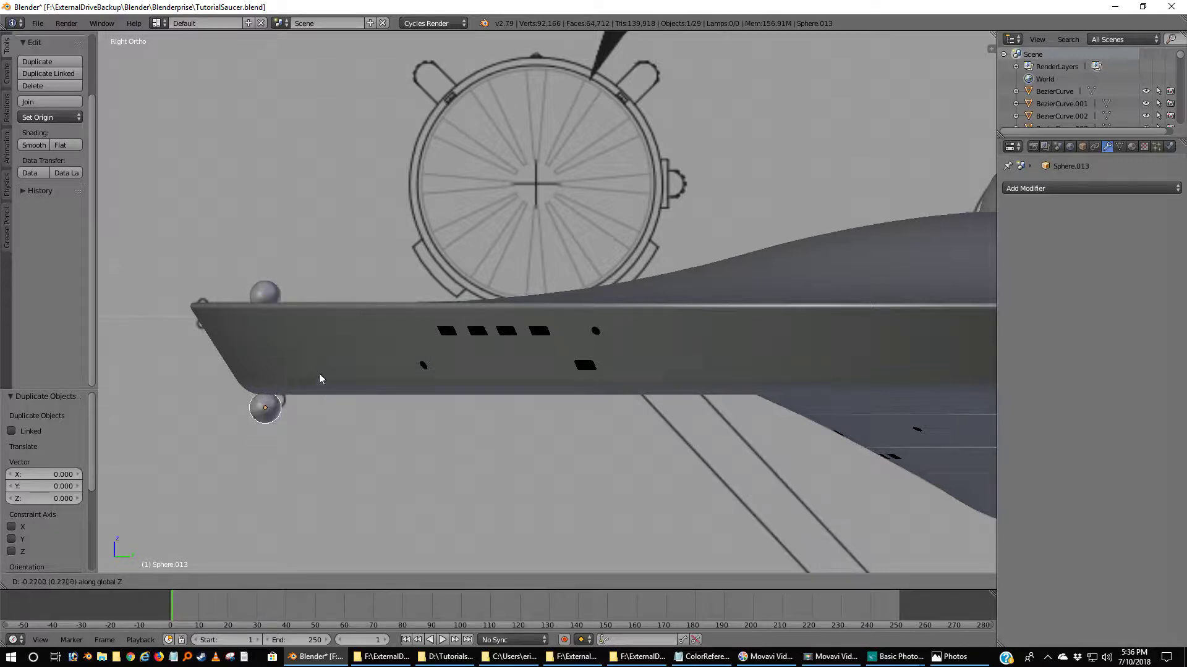
click(322, 373)
- In wireframe, move the lower sphere about 0.021 along Y onto the small blueprint circle beneath the rim
key(z)
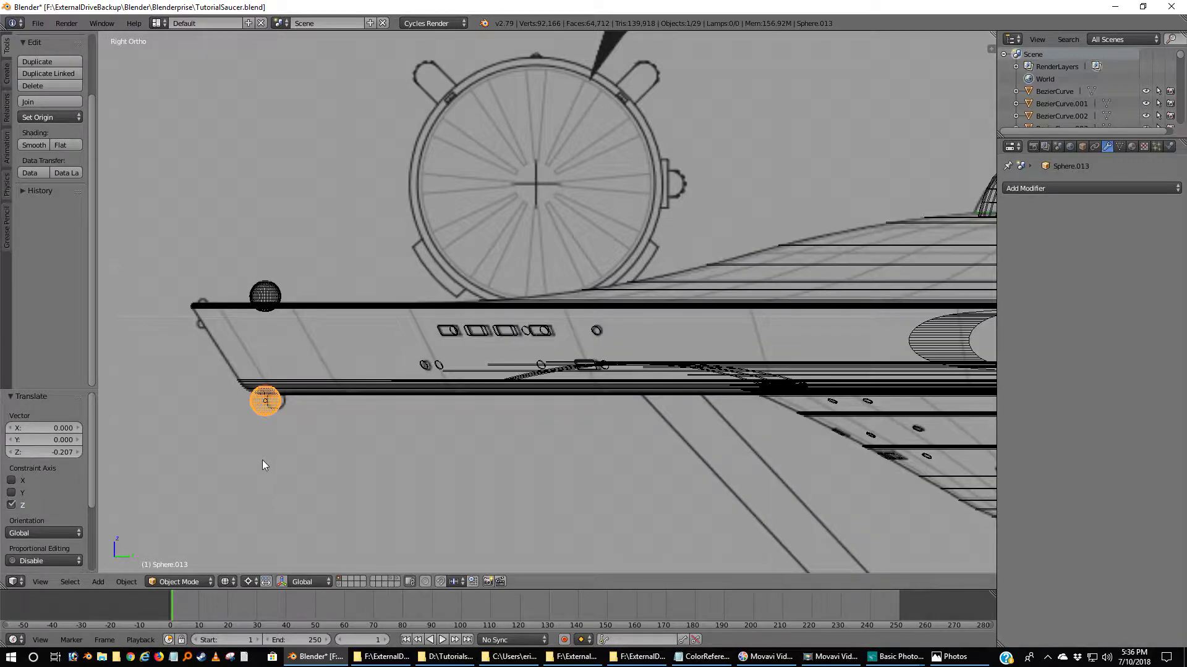
shift+middle_drag(284, 447, 423, 398)
scroll(422, 398, up, 5)
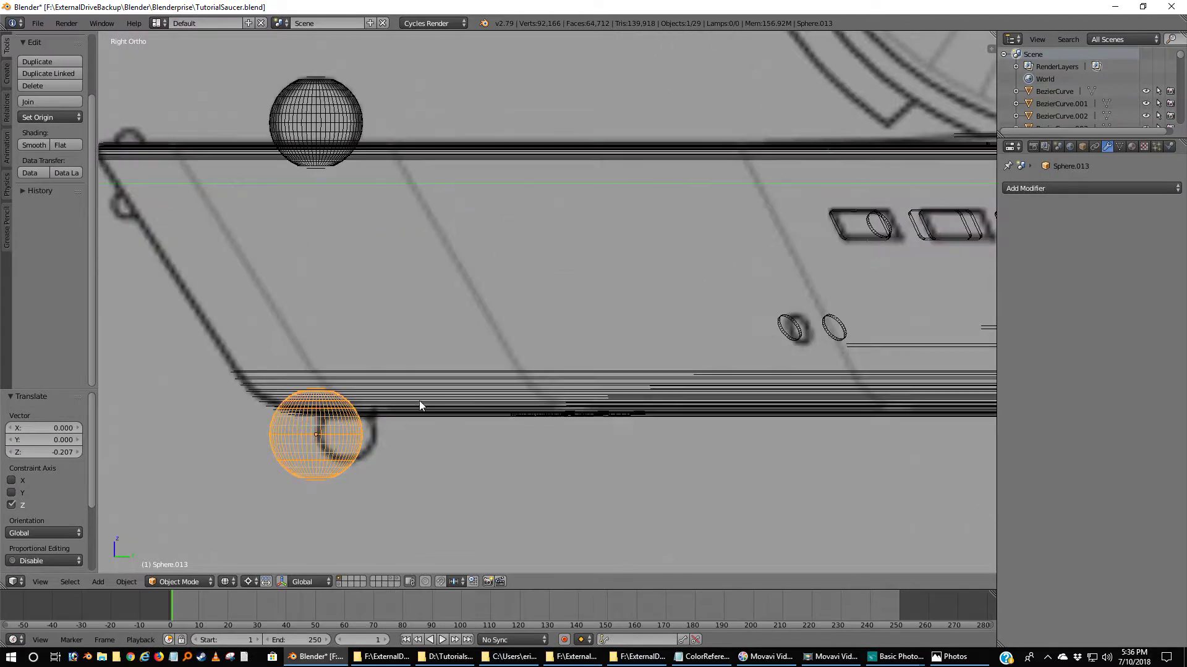
shift+middle_drag(370, 456, 407, 436)
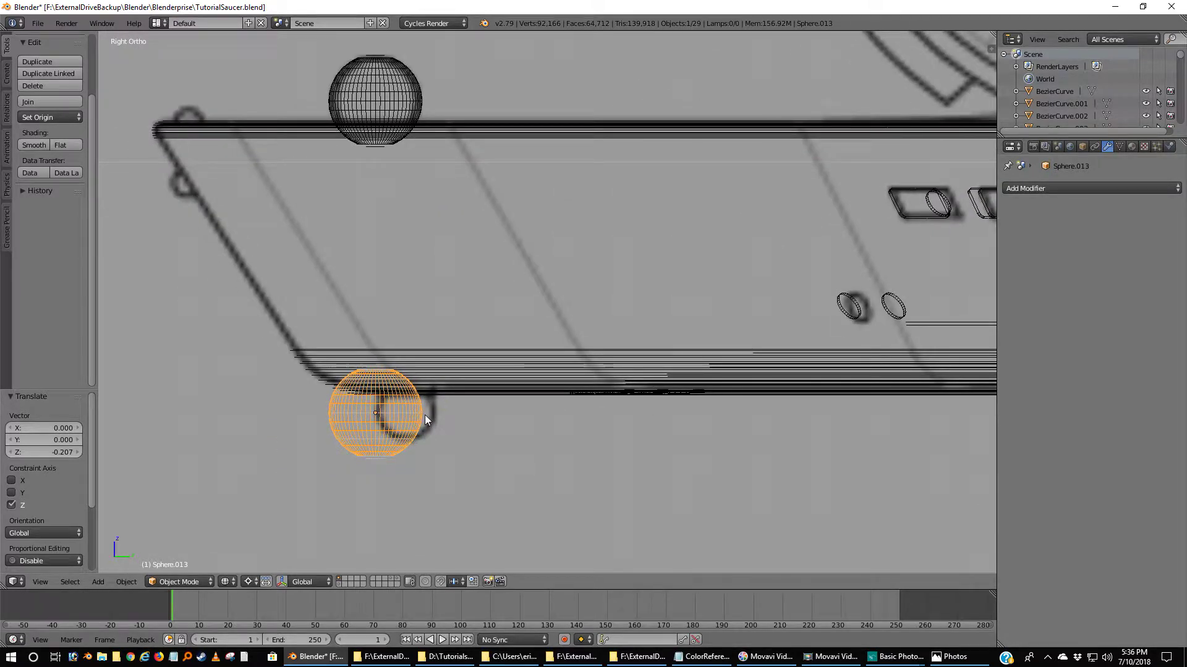
key(g)
key(y)
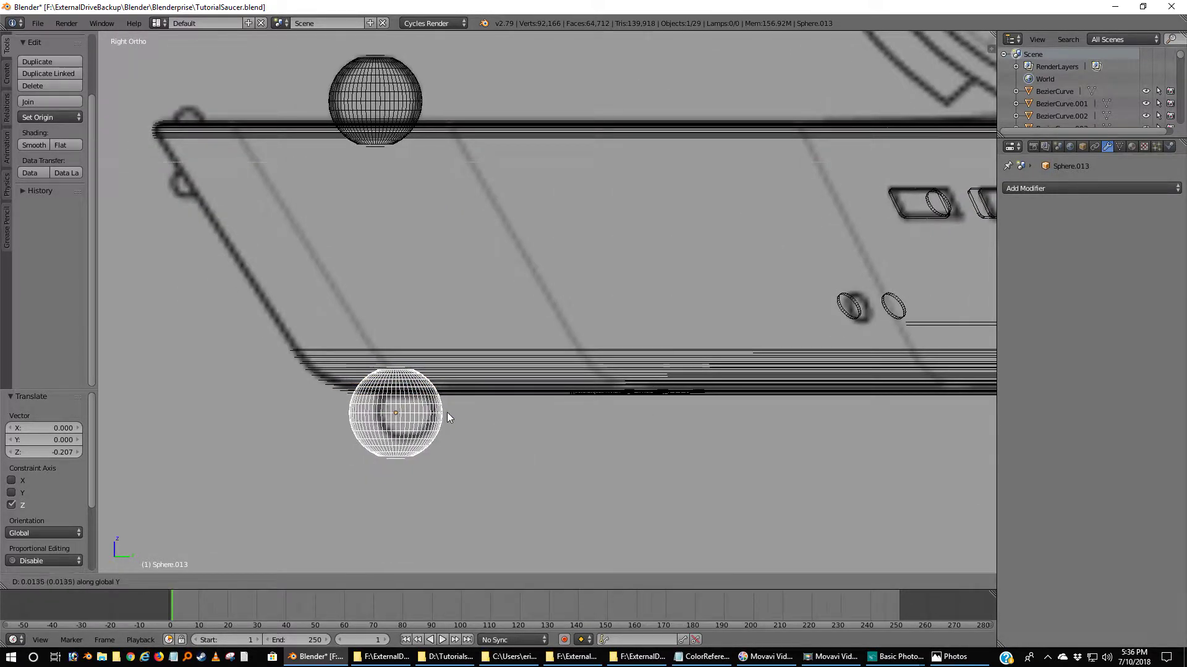
click(456, 410)
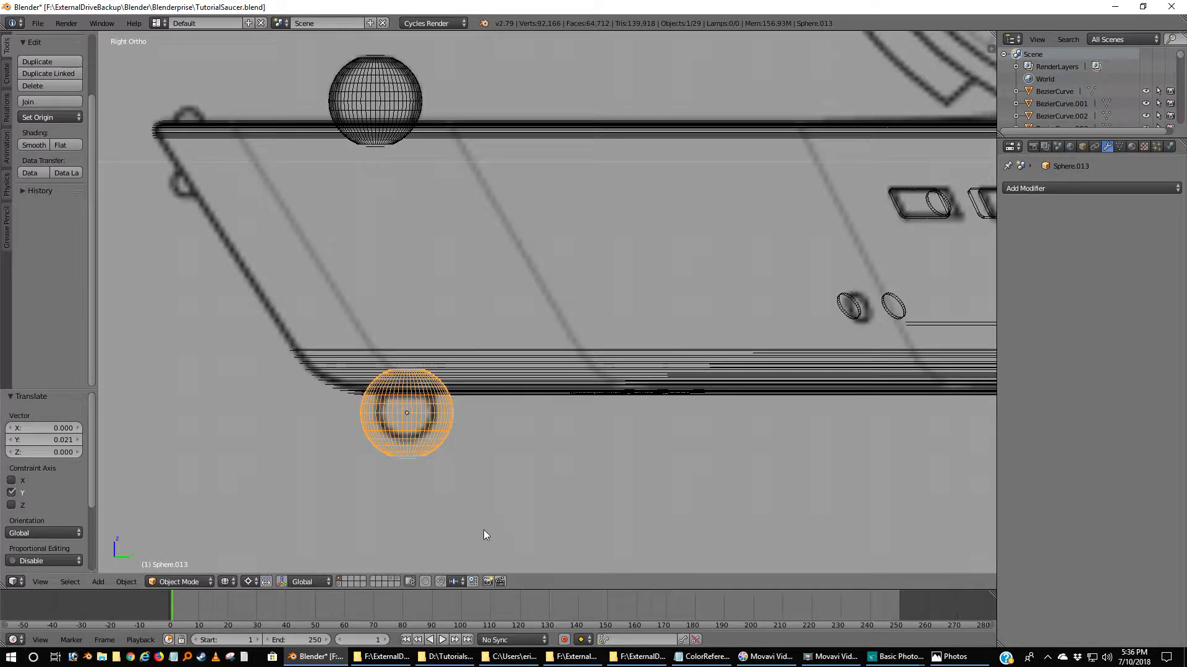
- Set the pivot point to Bounding Box Center and scale the lower sphere uniformly to about 0.673 around the blueprint circle
key(s)
right_click(449, 499)
click(255, 584)
click(288, 568)
key(s)
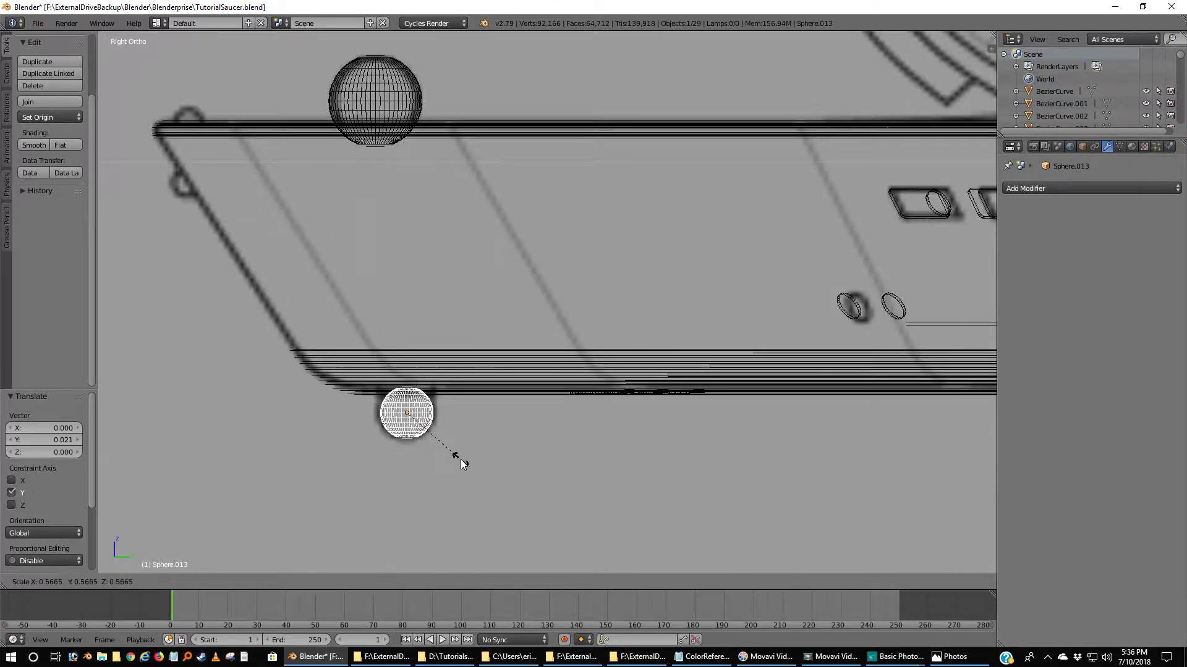
click(467, 473)
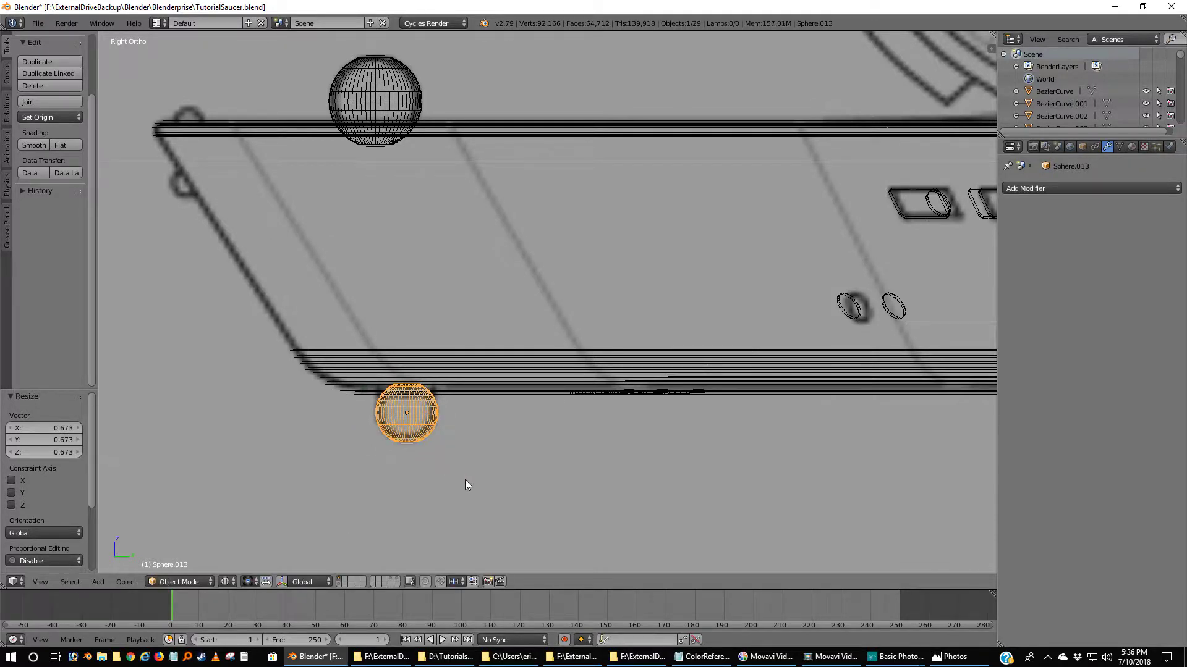
- Nudge the lower sphere about -0.001 along Y and 0.001 along Z to center it on the blueprint circle
scroll(461, 485, up, 4)
shift+middle_drag(442, 491, 562, 357)
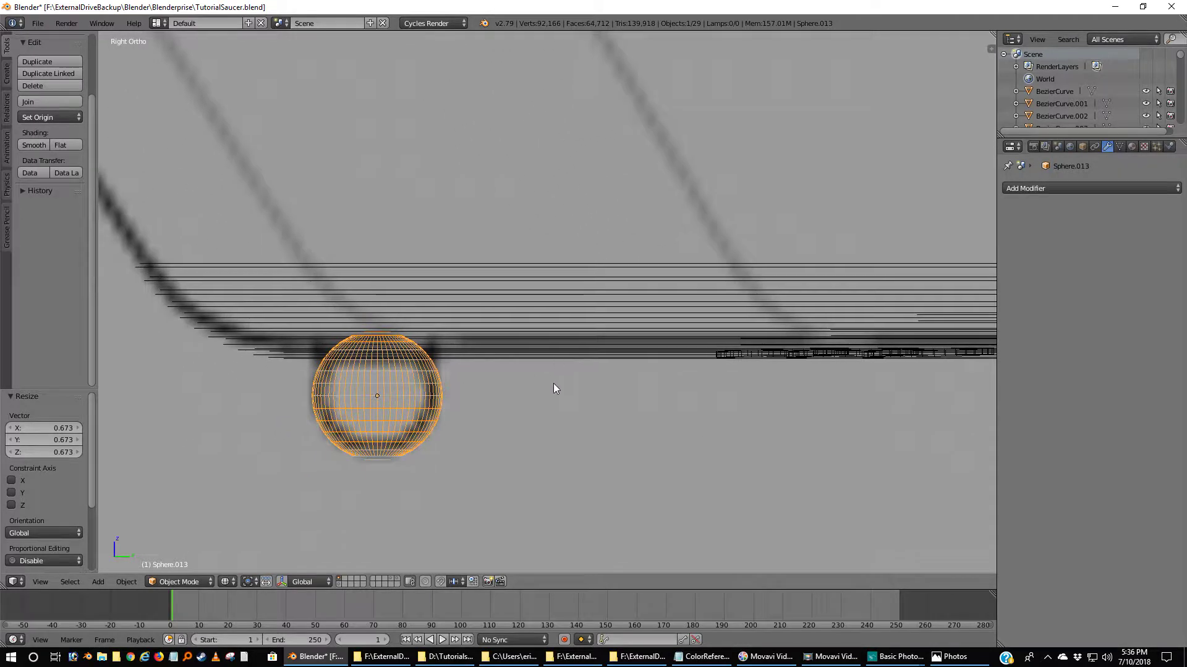
key(g)
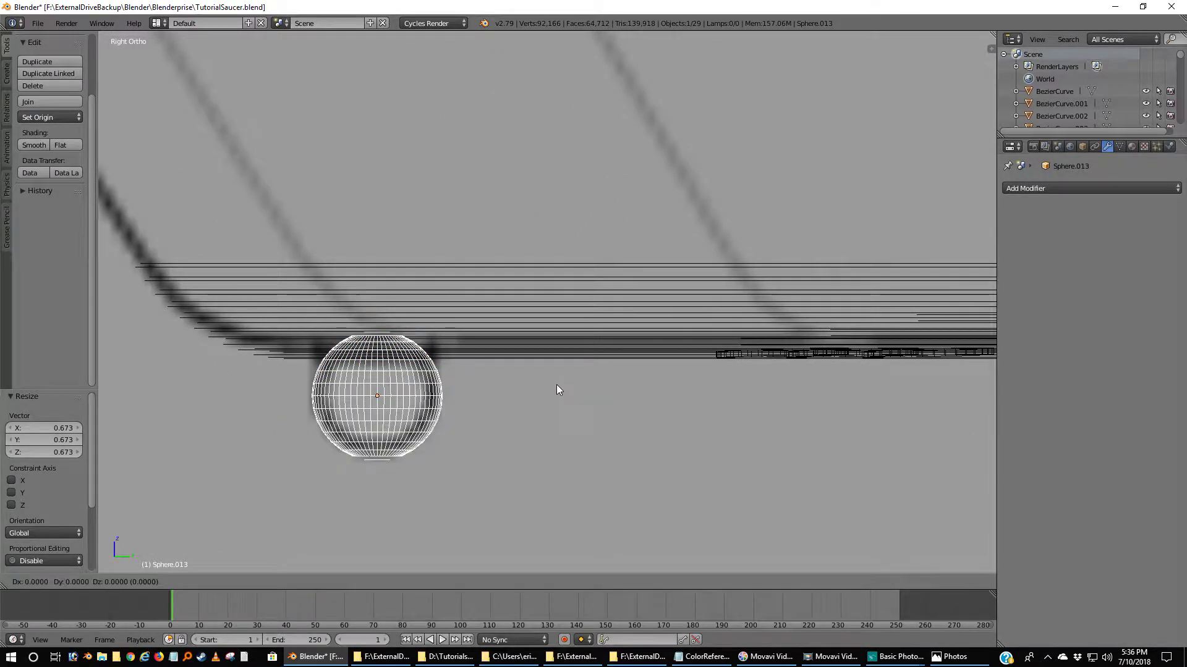
key(y)
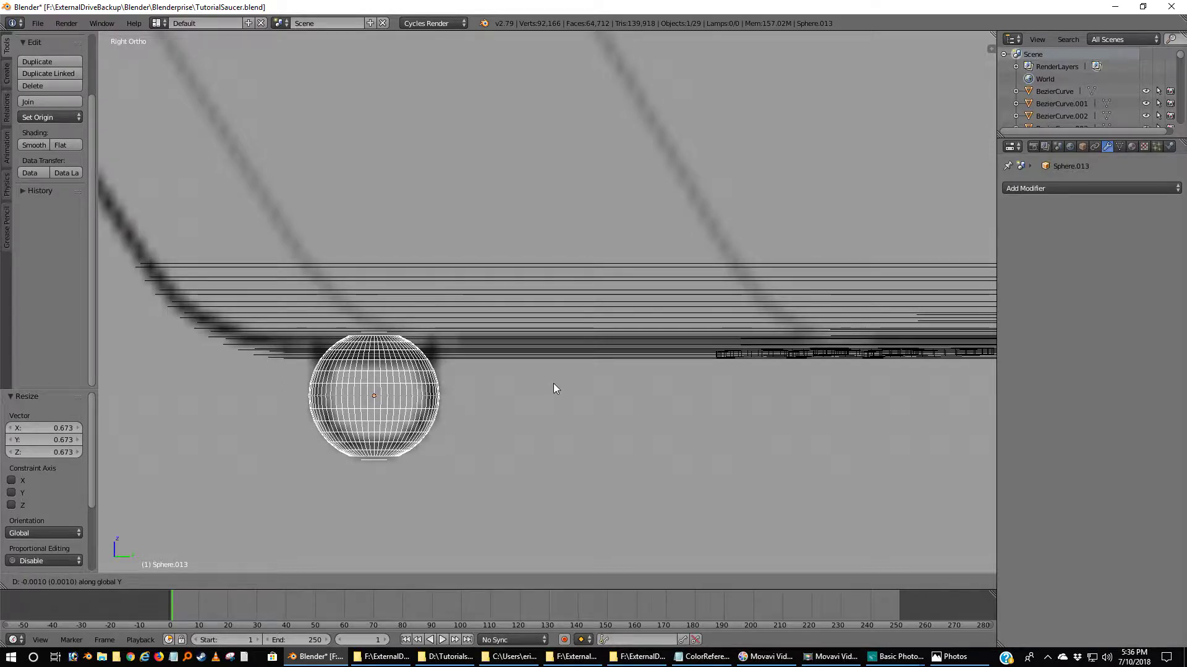
click(554, 383)
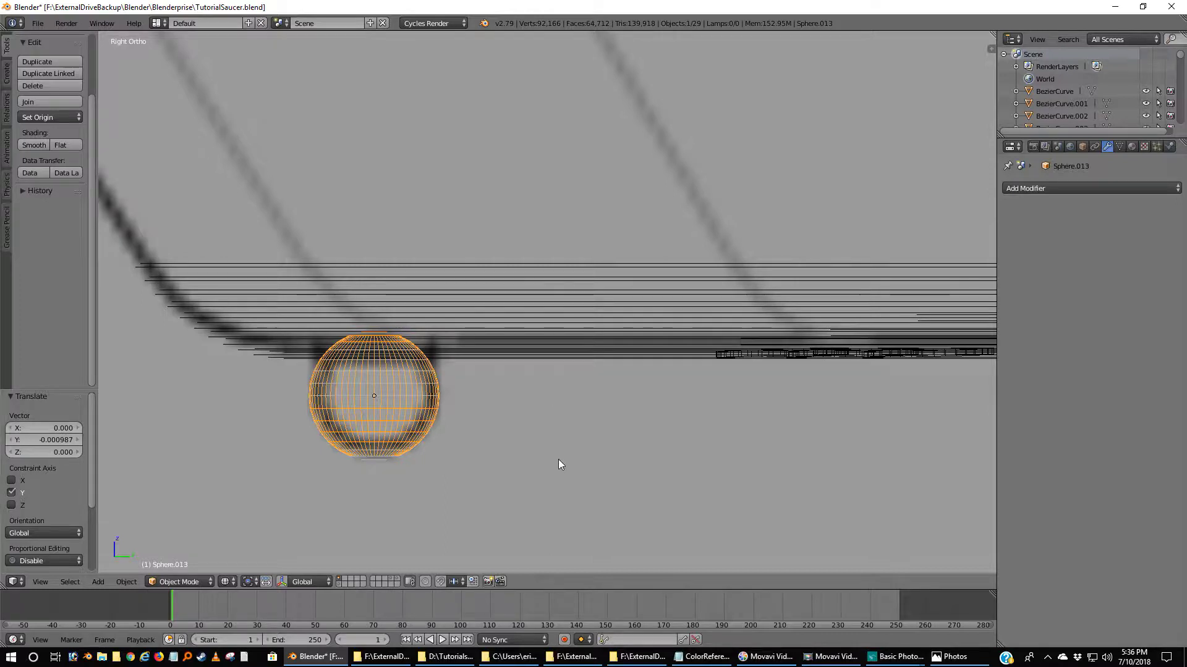
key(g)
key(z)
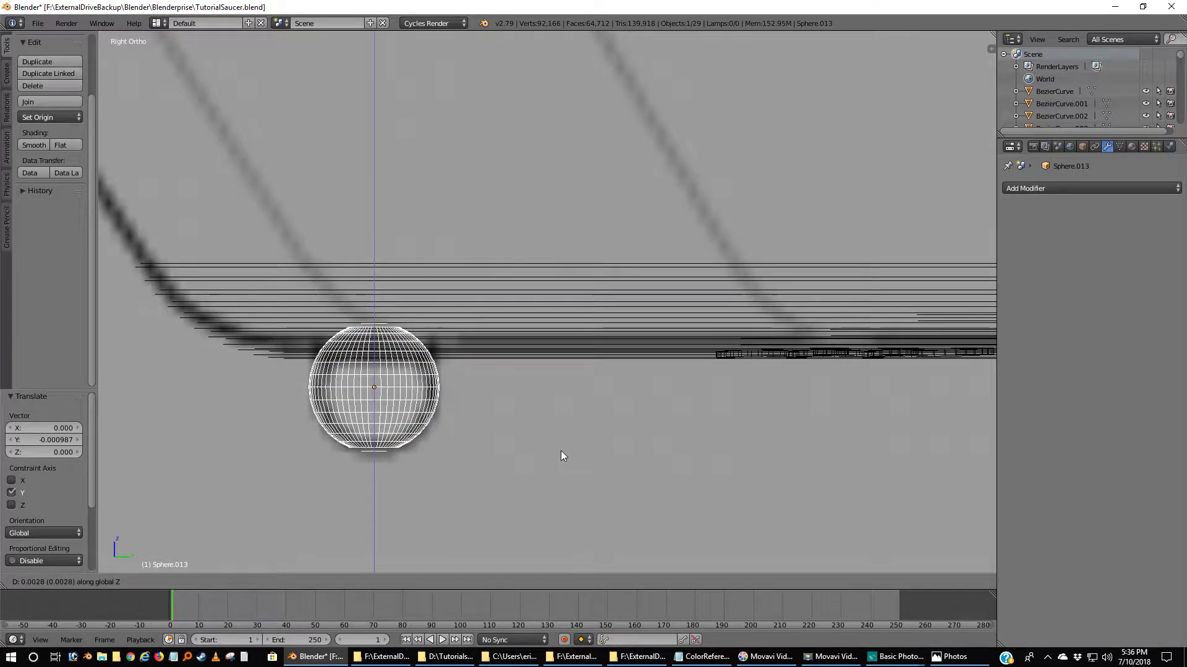
click(562, 458)
scroll(561, 457, down, 3)
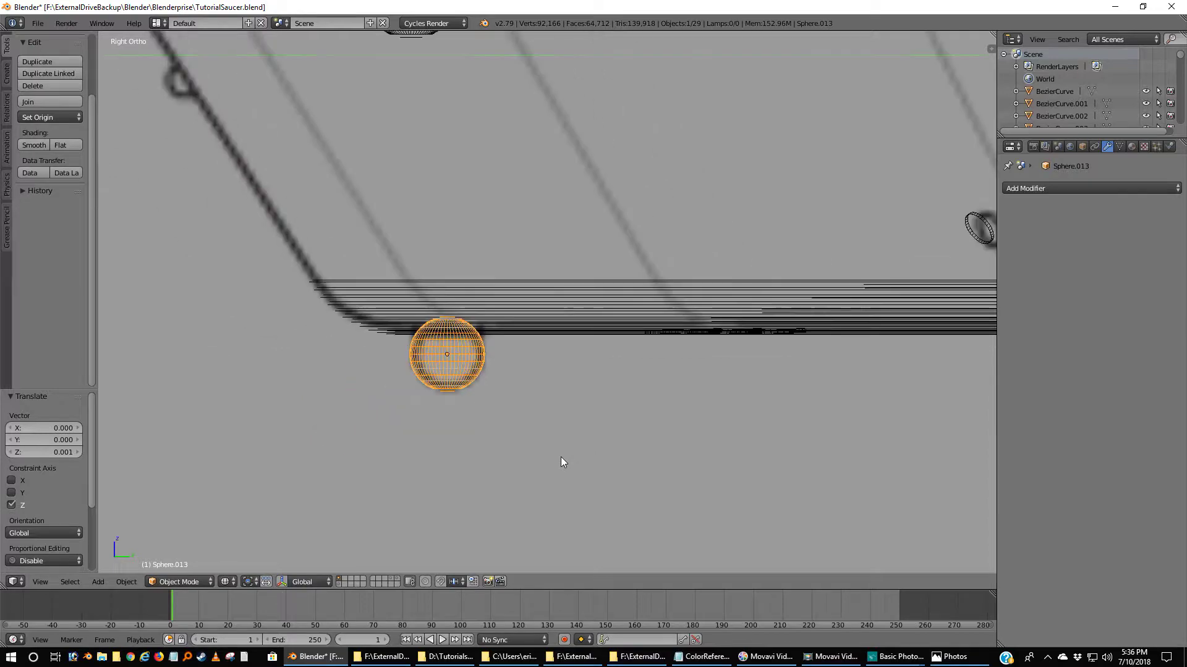
- In the top view, duplicate the lower sphere in place and rotate the copy 180° about its own center
scroll(561, 457, down, 4)
key(KP_7)
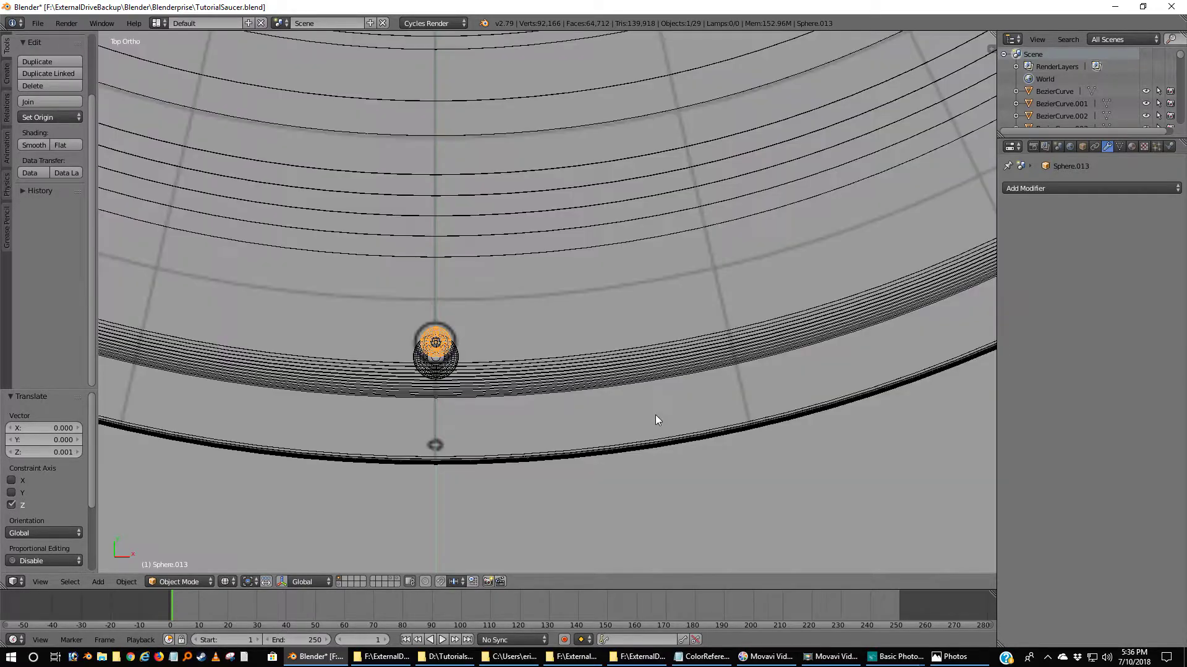
scroll(664, 389, down, 2)
scroll(673, 363, down, 7)
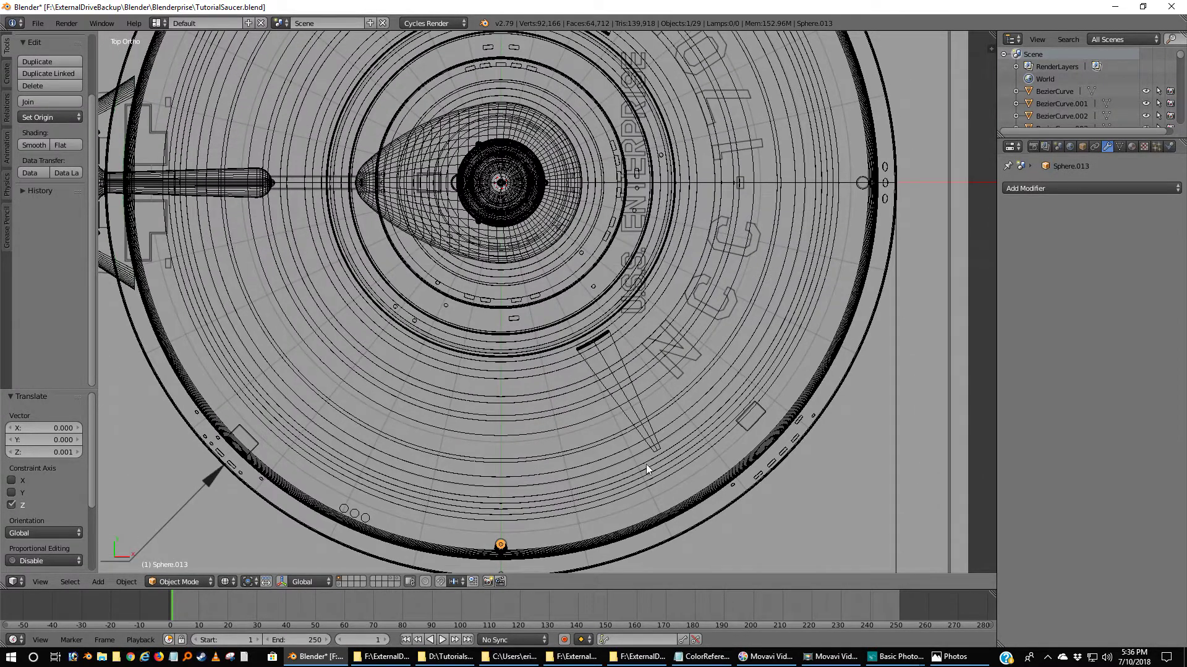
scroll(643, 380, down, 1)
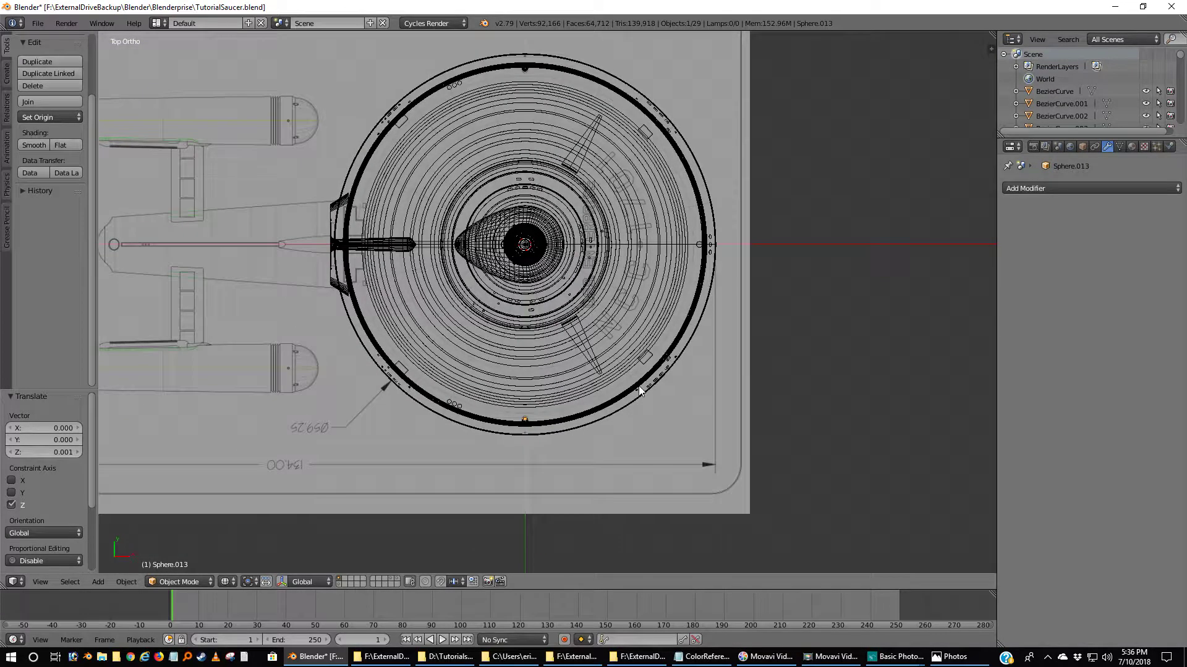
key(shift+d)
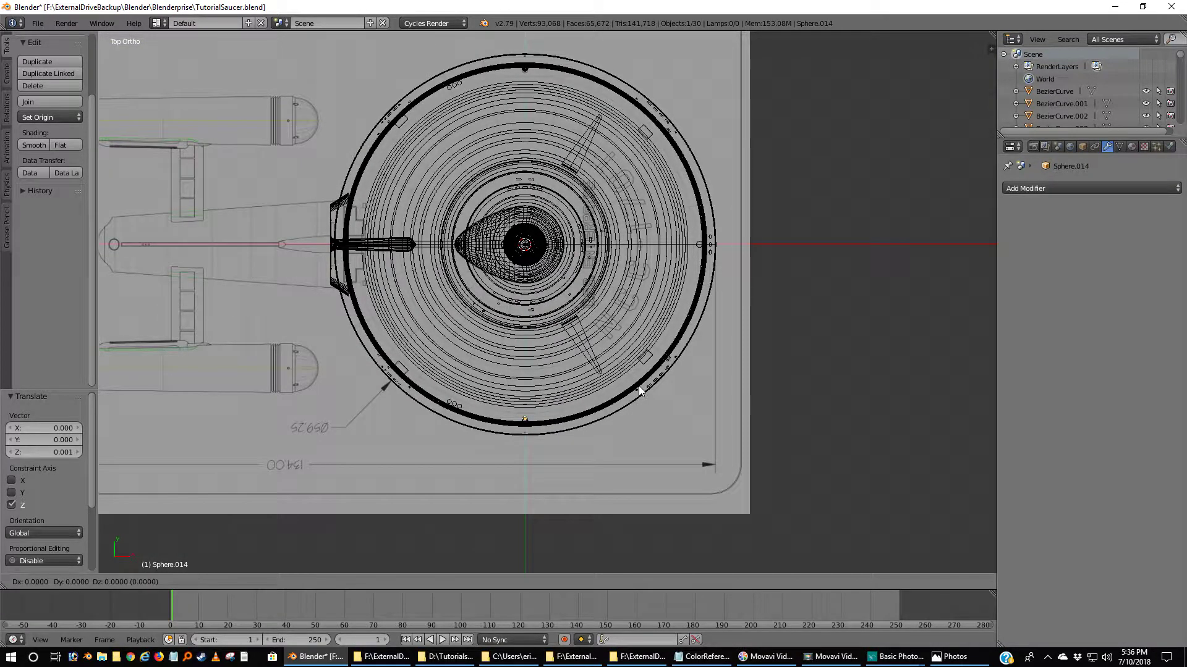
right_click(640, 389)
text(r)
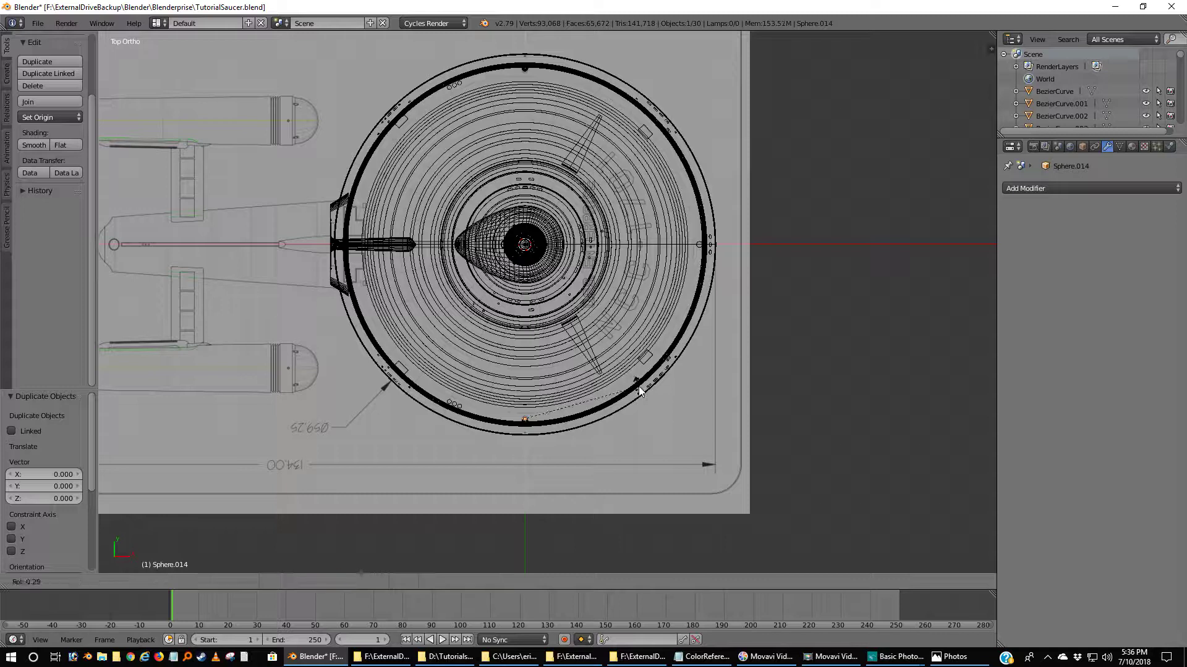
text(180)
key(Return)
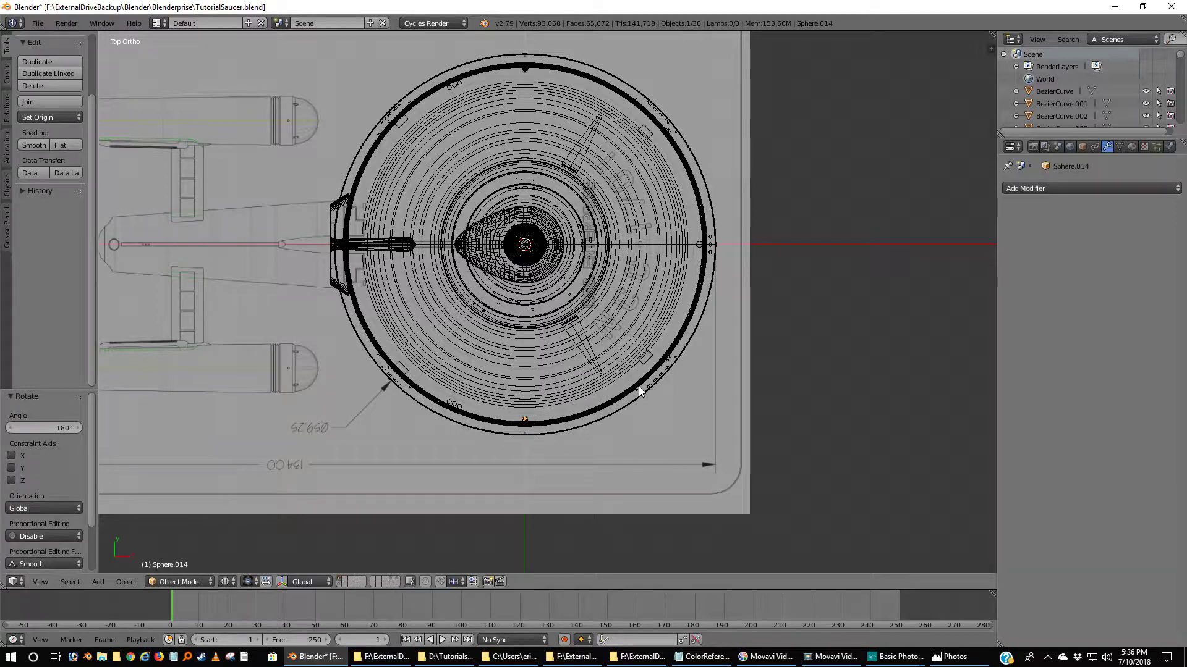
- Set the pivot point to 3D Cursor, rotate the lower sphere copy 180° to the saucer's opposite side, and check it in solid shading
key(KP_3)
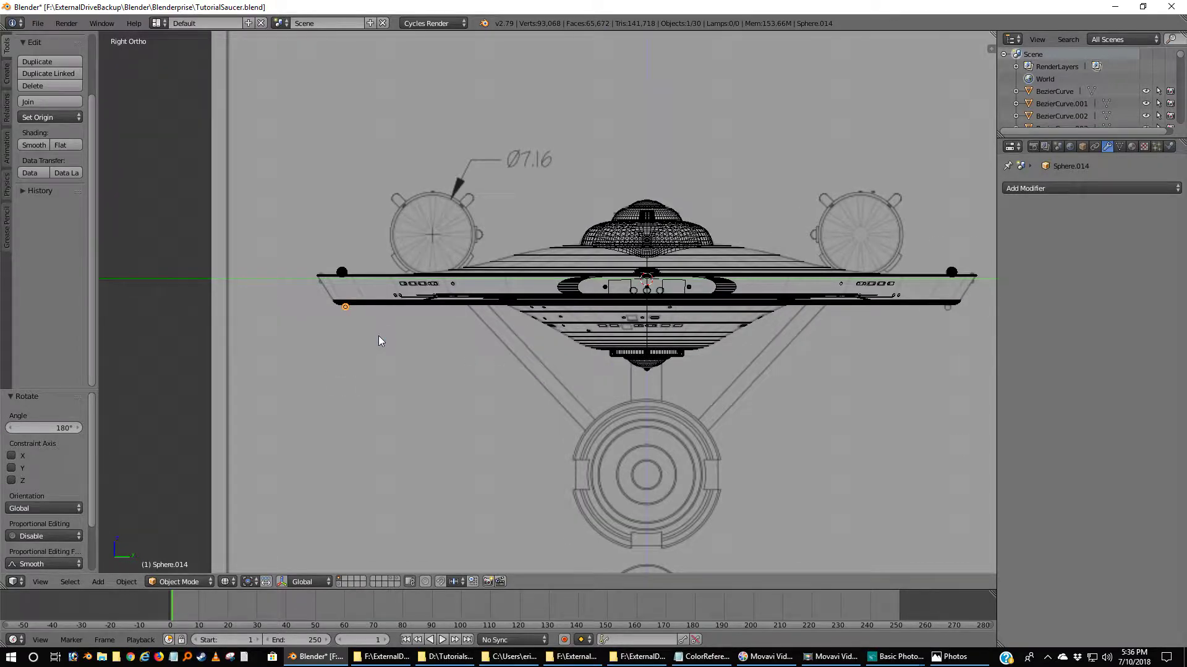
key(KP_7)
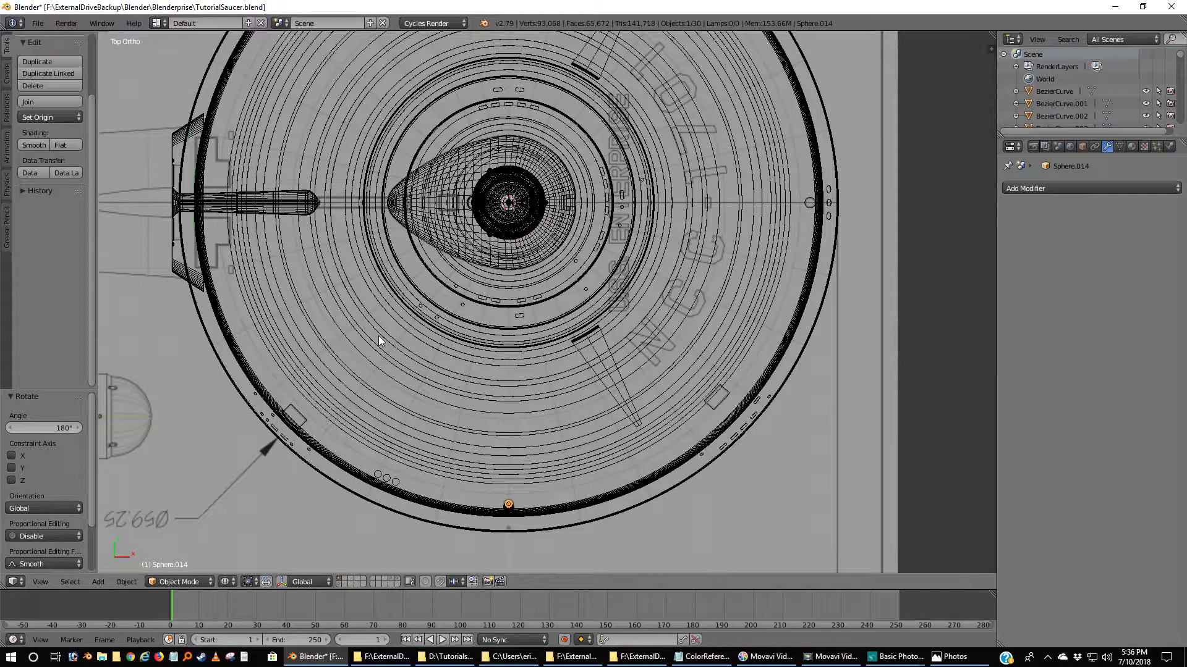
key(r)
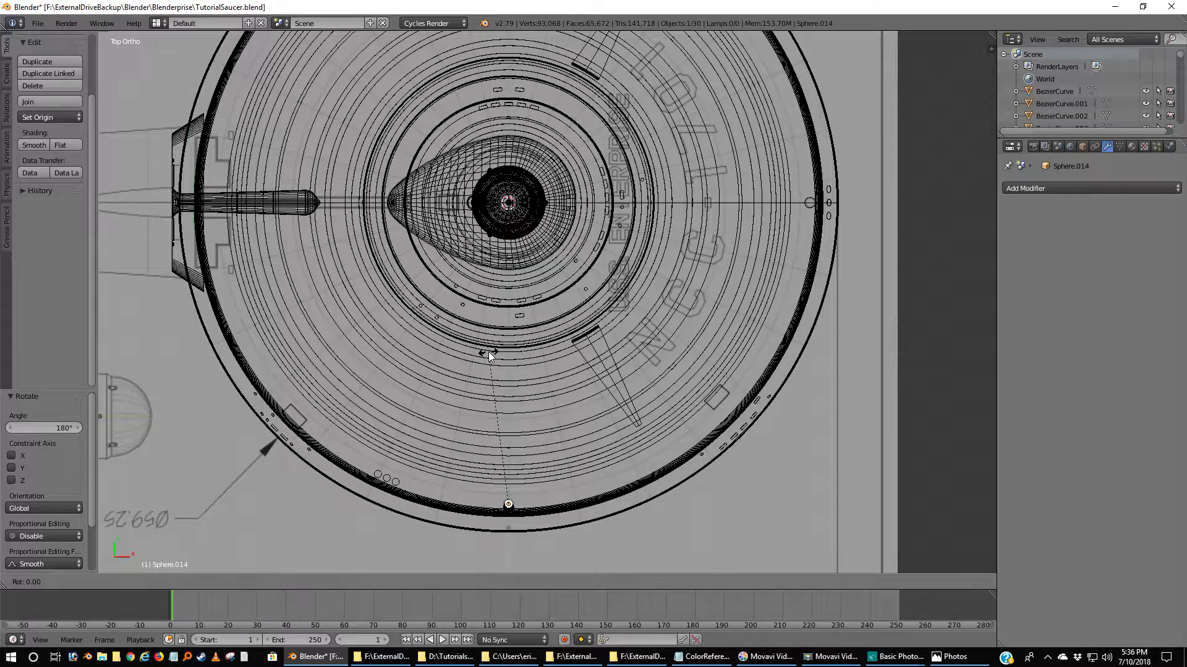
key(Escape)
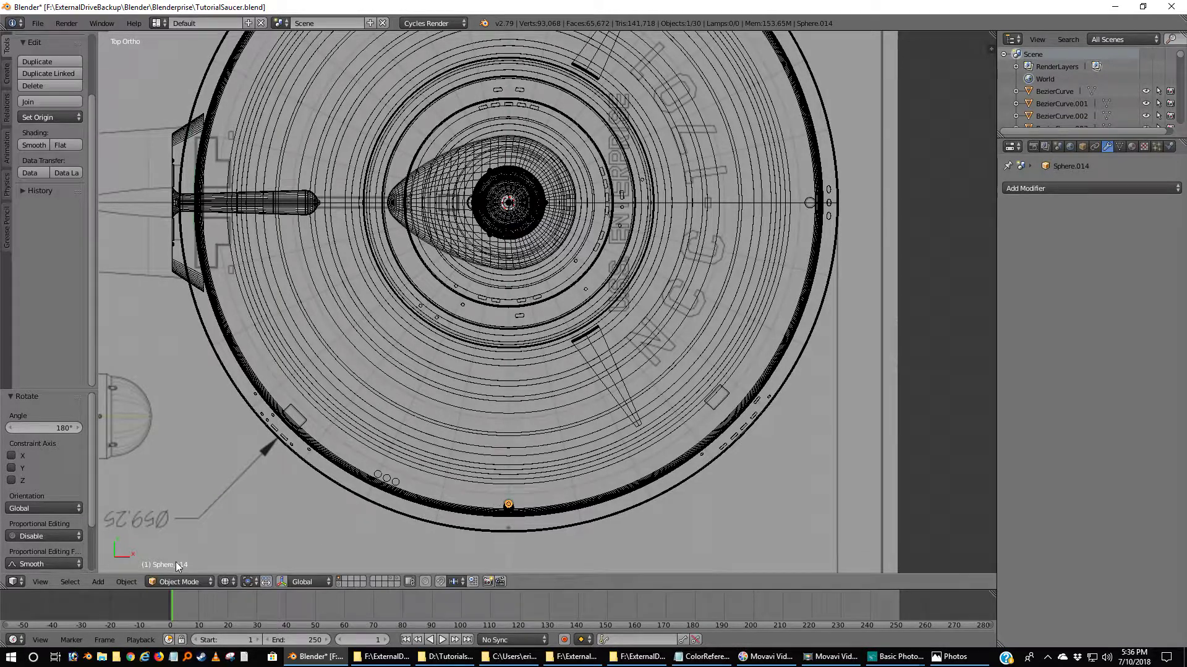
click(250, 582)
click(259, 561)
text(r180)
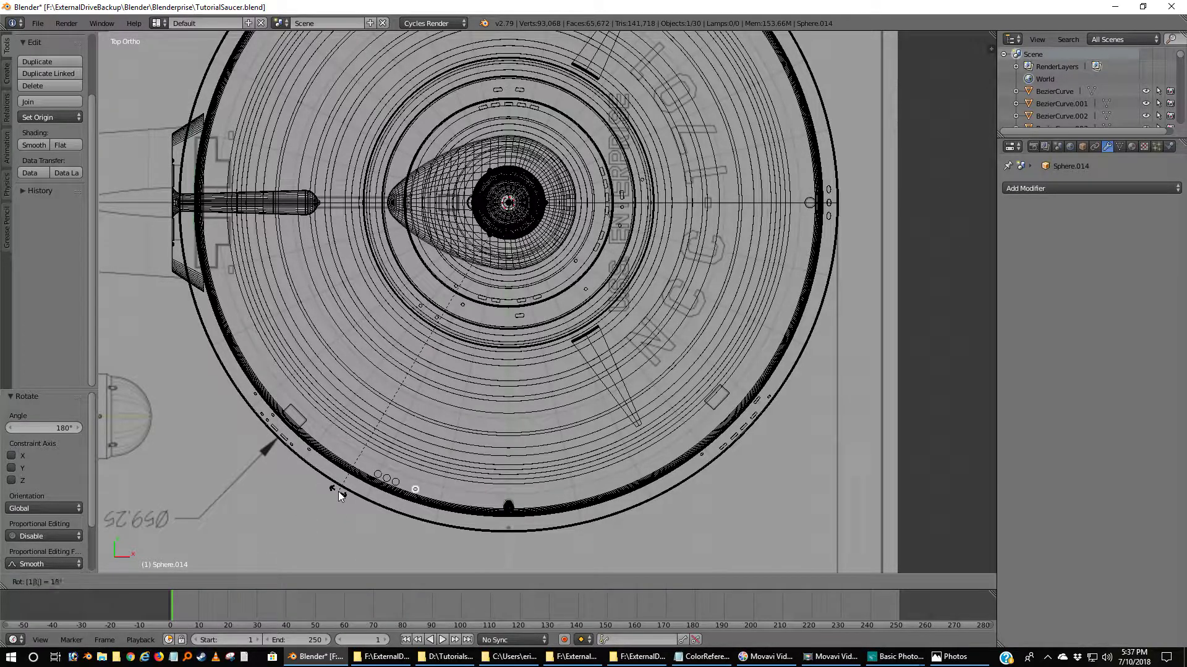
key(Return)
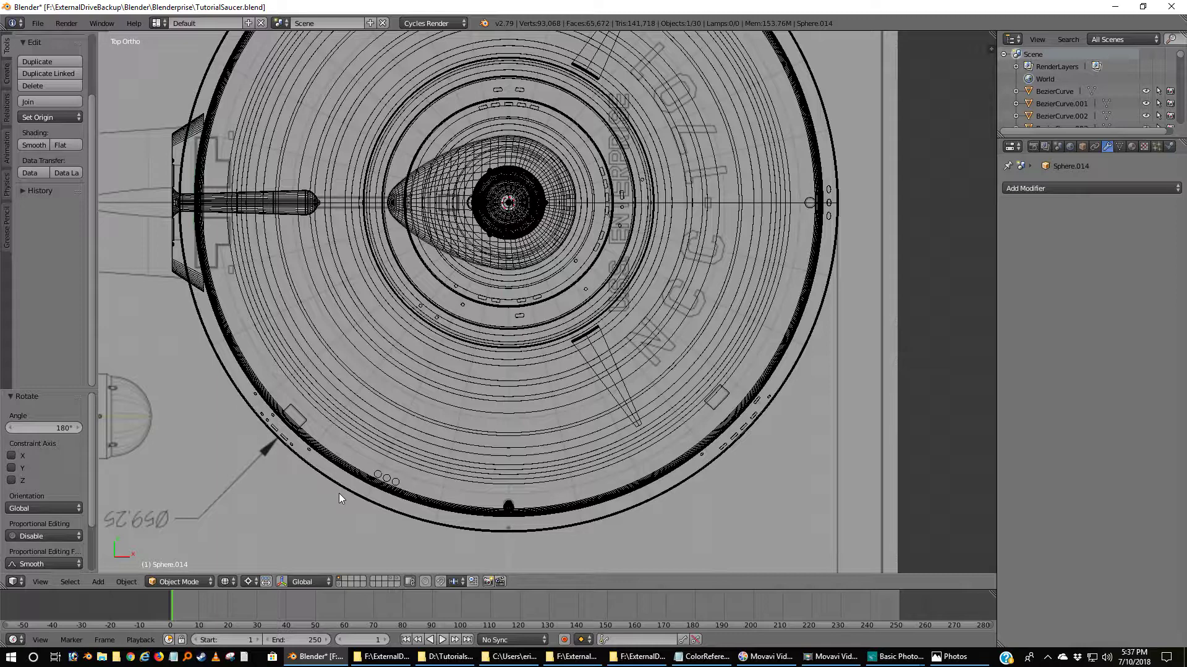
key(KP_3)
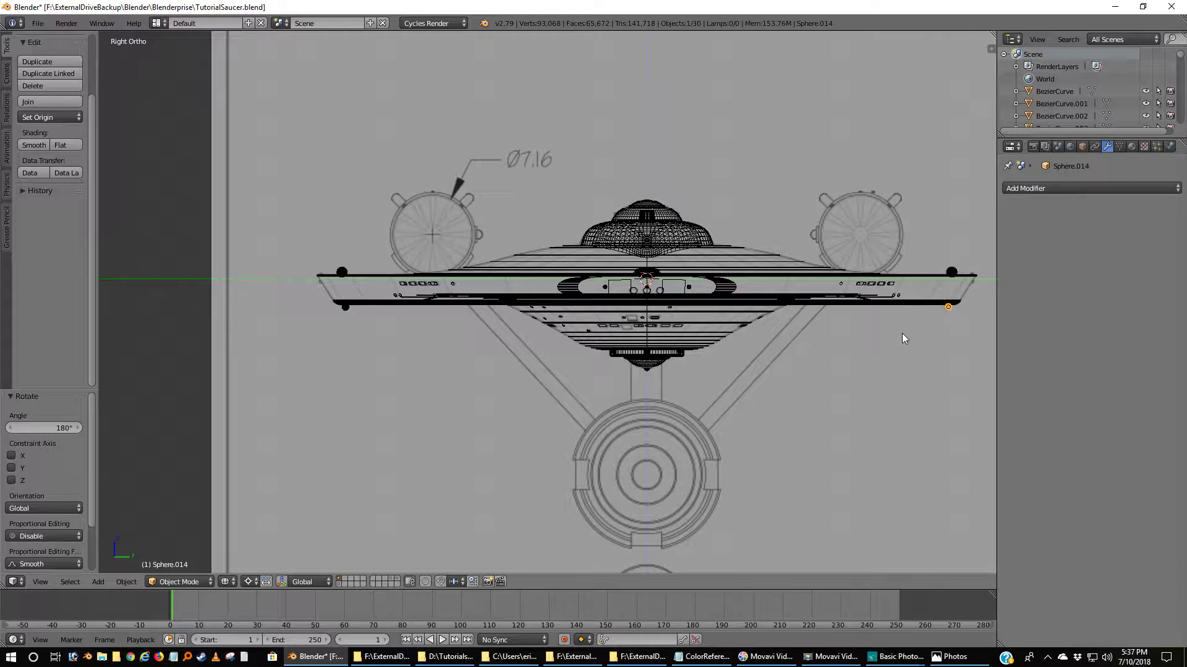
key(z)
mouse_move(878, 337)
middle_down()
mouse_move(902, 339)
mouse_move(906, 358)
mouse_move(921, 345)
mouse_move(855, 314)
mouse_move(875, 355)
mouse_move(892, 361)
middle_up()
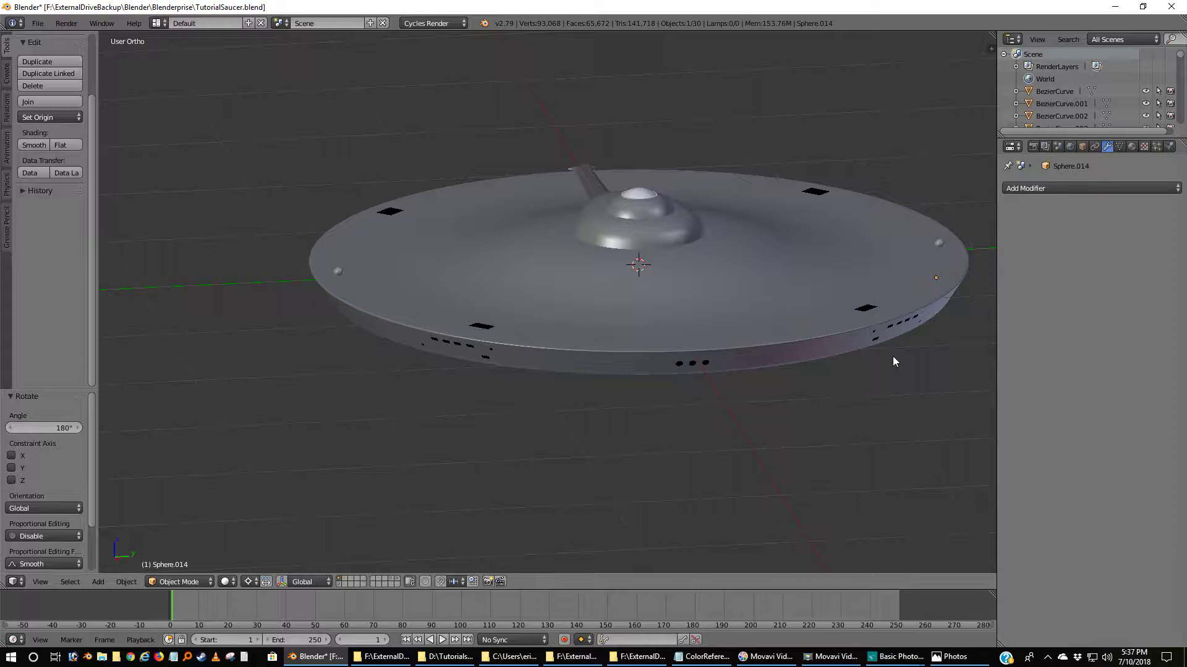
- In the top wireframe view, snap the 3D Cursor to the scene center and add a UV sphere with 32 segments there
key(KP_7)
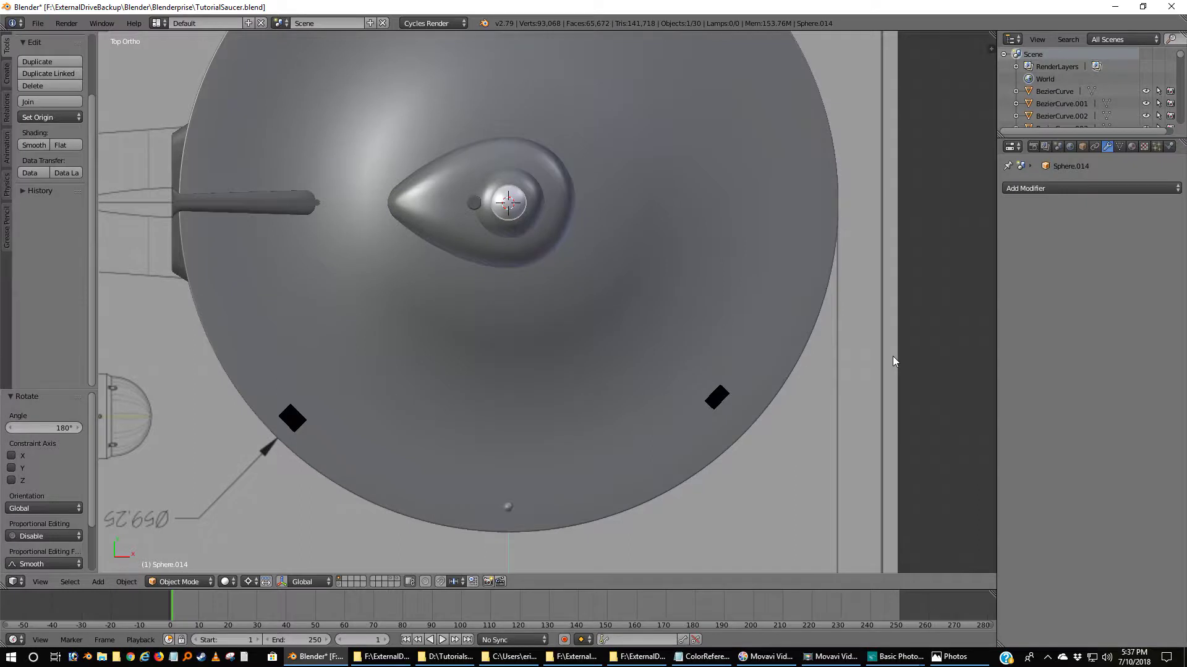
key(z)
key(a)
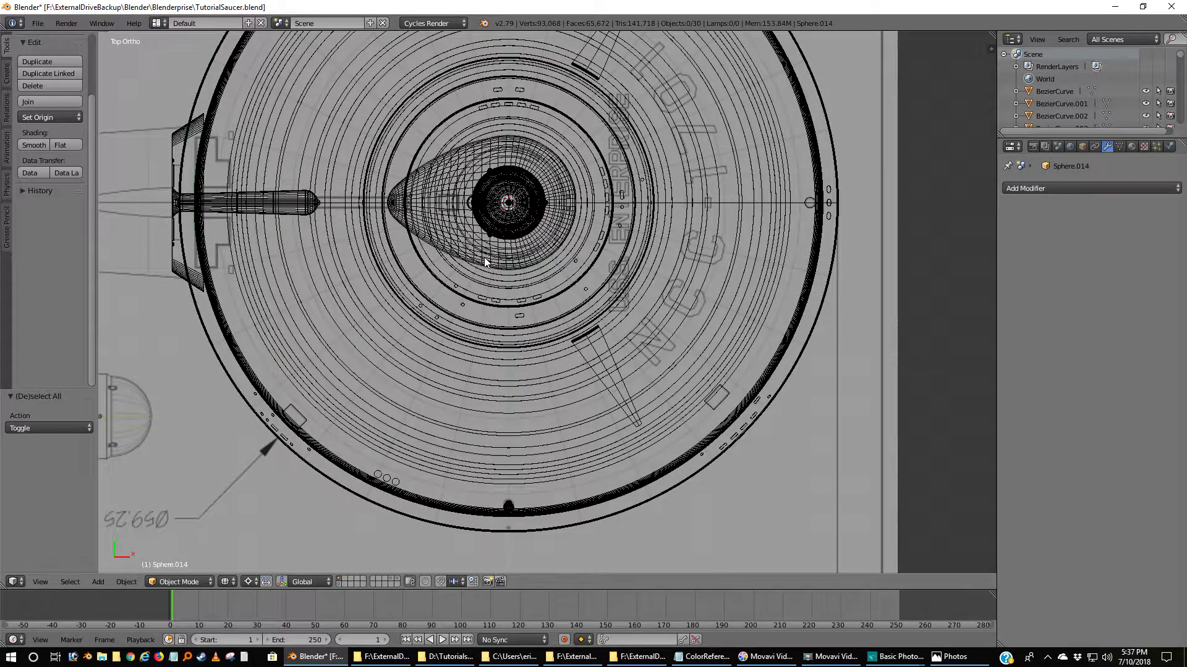
key(shift+s)
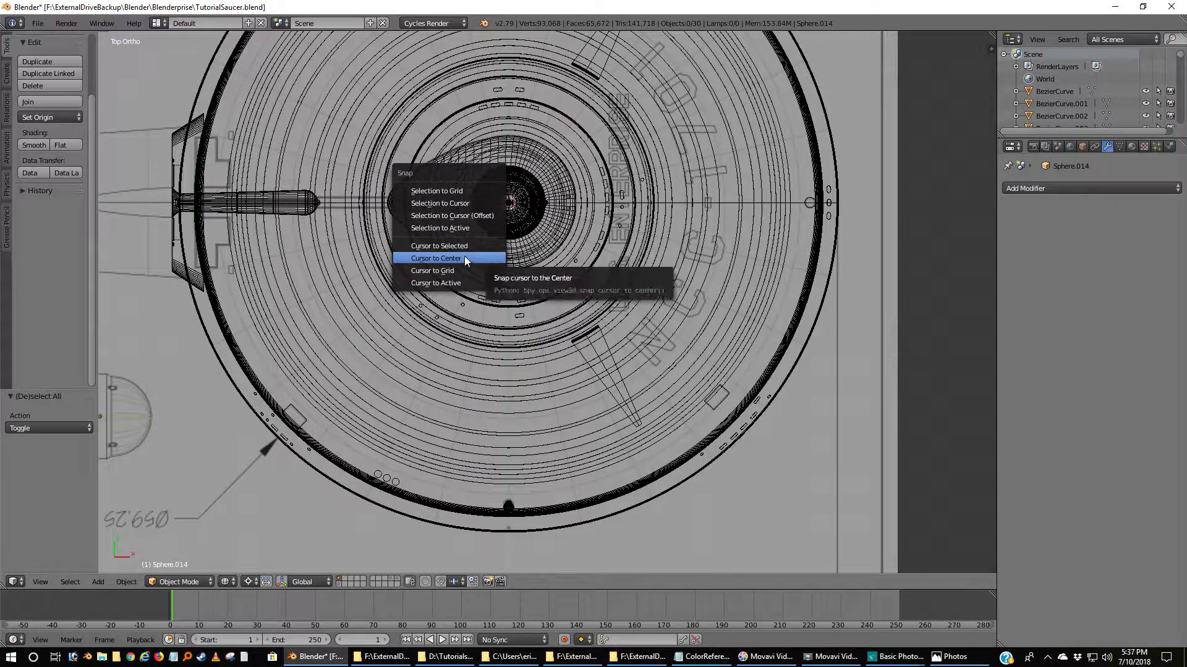
click(465, 256)
key(shift+a)
mouse_move(465, 256)
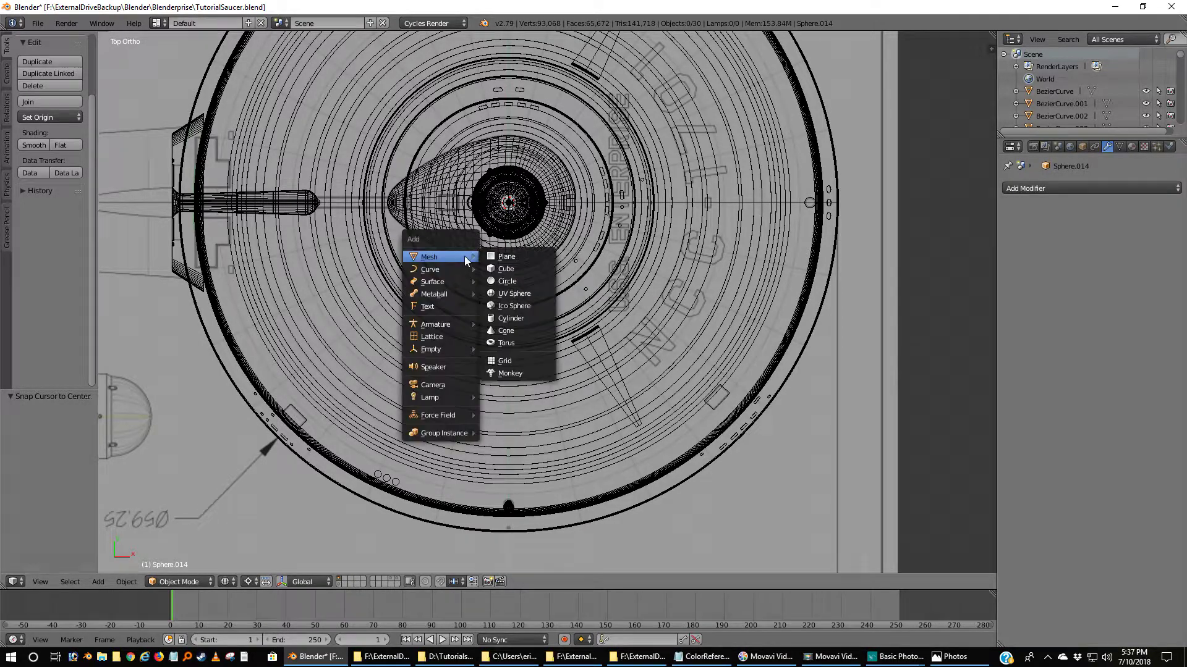
click(502, 292)
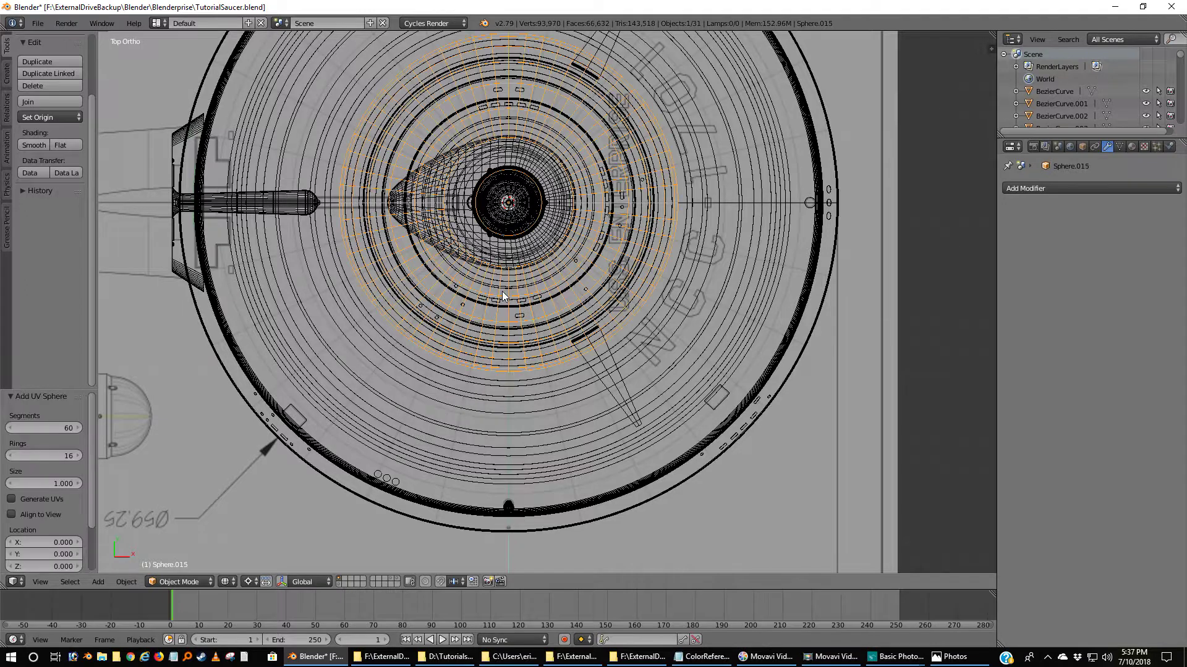
click(58, 427)
text(32)
key(Return)
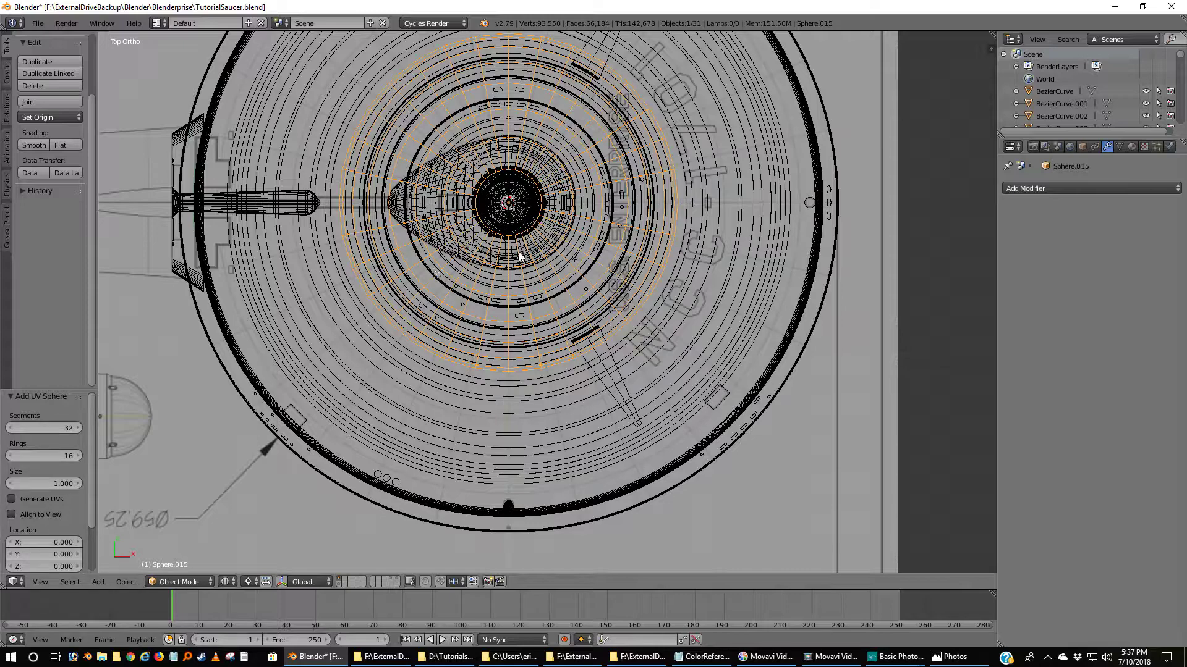
- Move the new sphere about -1.872 along Y to the saucer's rim
key(g)
key(y)
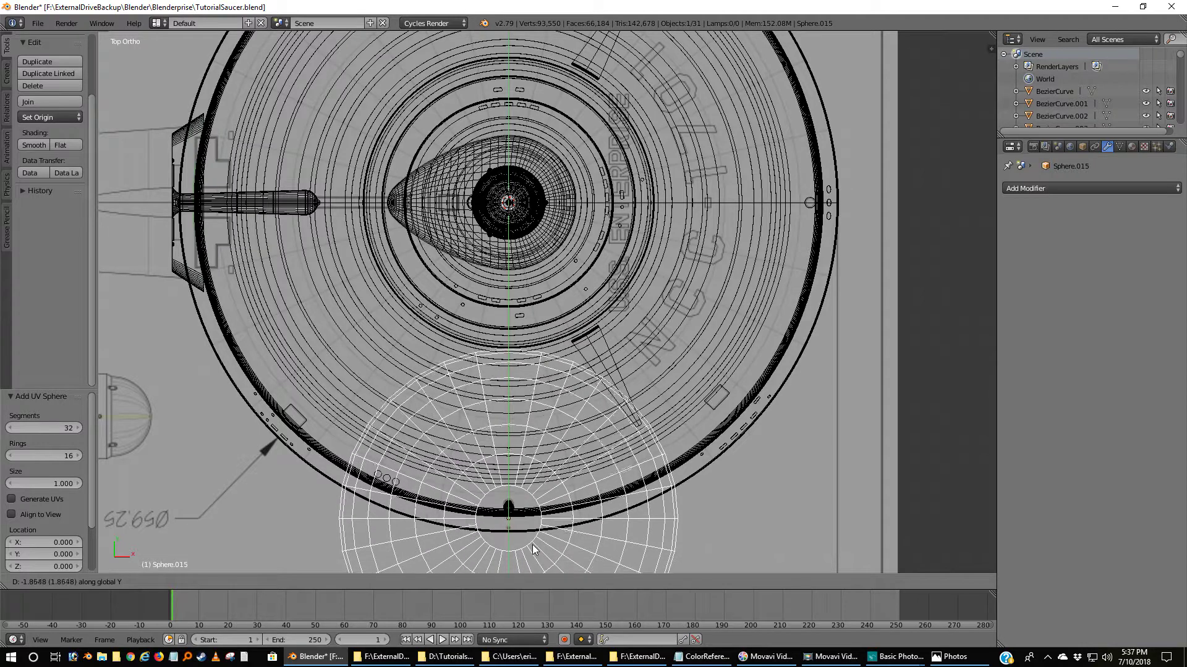
click(532, 546)
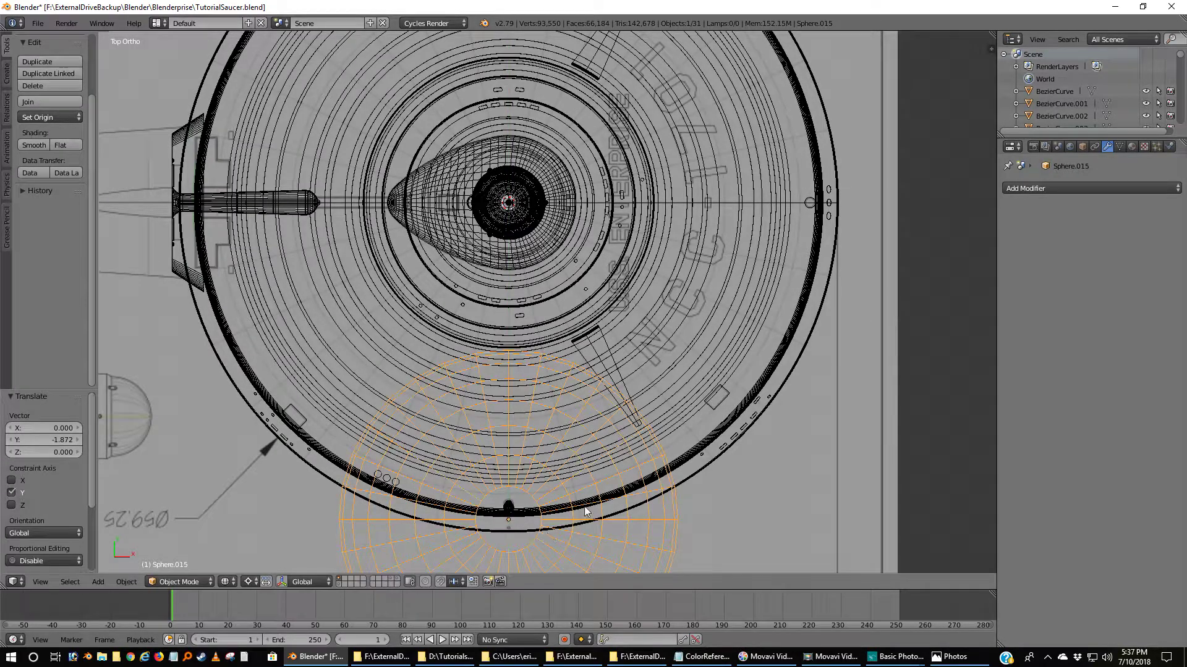
- In the right view, set the pivot point to Bounding Box Center and scale the new sphere uniformly to about 0.064
key(KP_3)
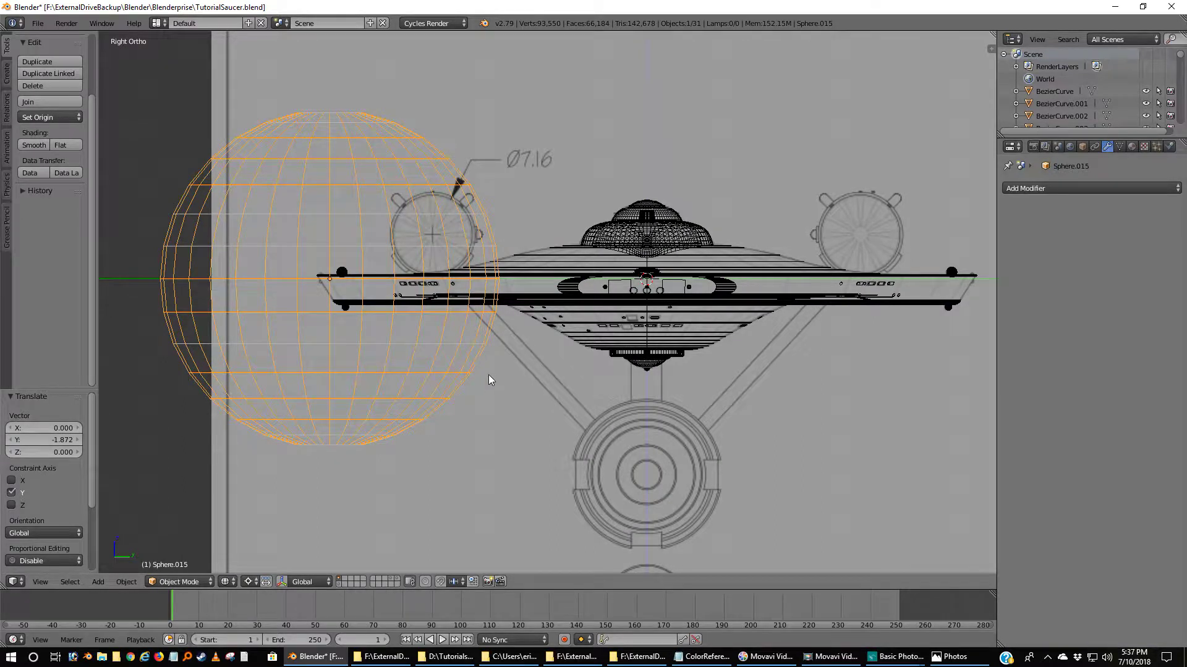
key(s)
key(Escape)
click(248, 581)
click(261, 562)
key(s)
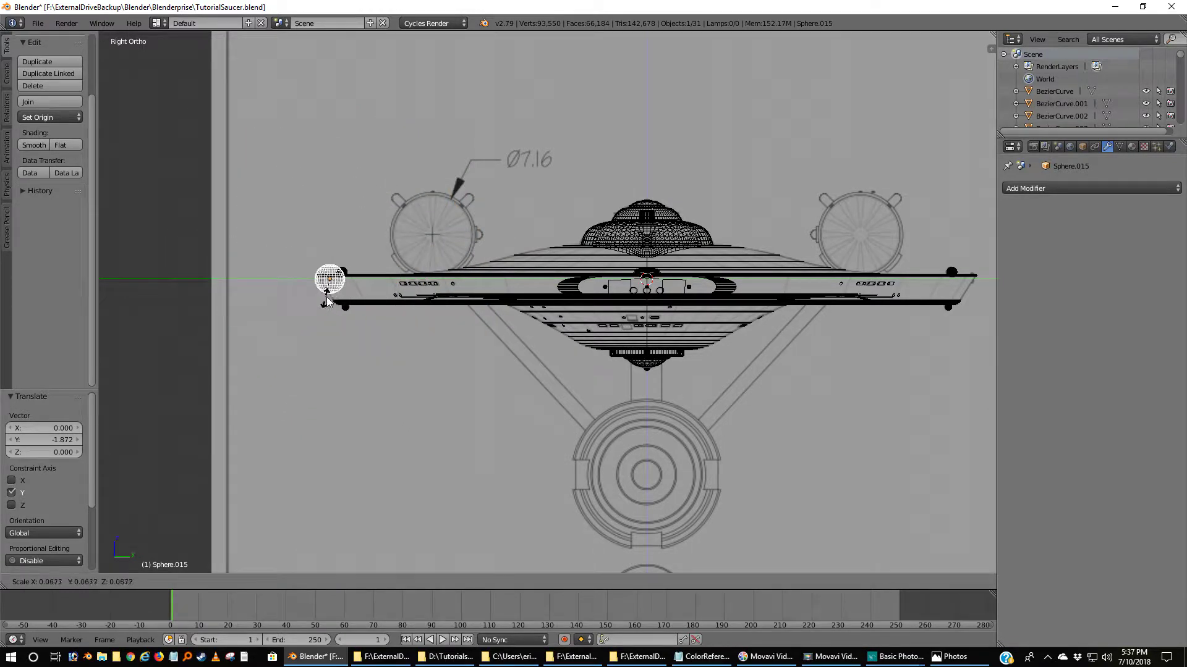
click(331, 296)
- Move the new sphere about -0.051 along Y and 0.025 along Z onto the small blueprint bump on top of the rim's edge
scroll(331, 293, up, 4)
shift+middle_drag(195, 358, 458, 398)
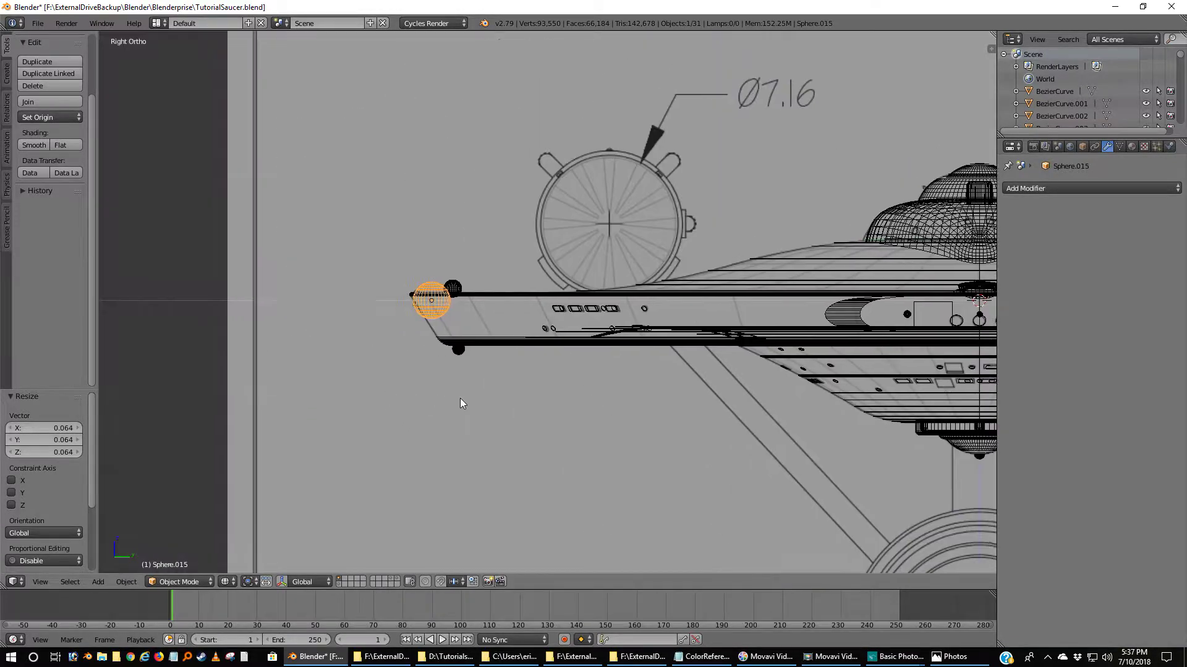
scroll(439, 395, up, 5)
scroll(260, 429, down, 1)
shift+middle_drag(259, 428, 358, 436)
scroll(243, 419, up, 4)
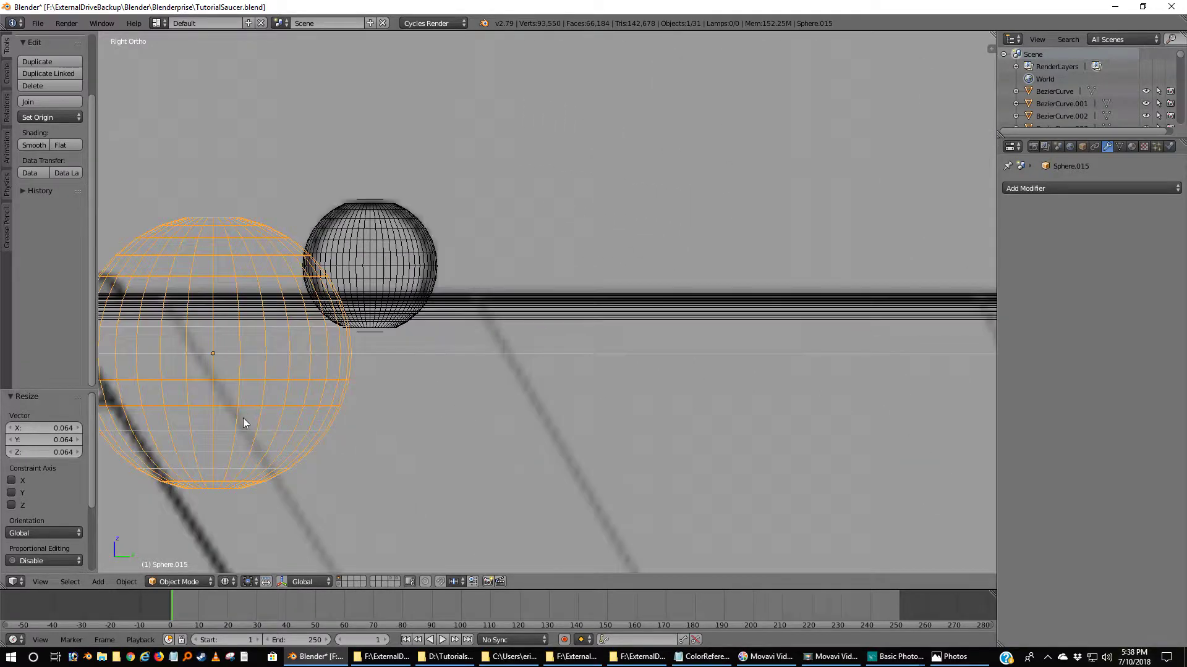
shift+middle_drag(244, 418, 483, 424)
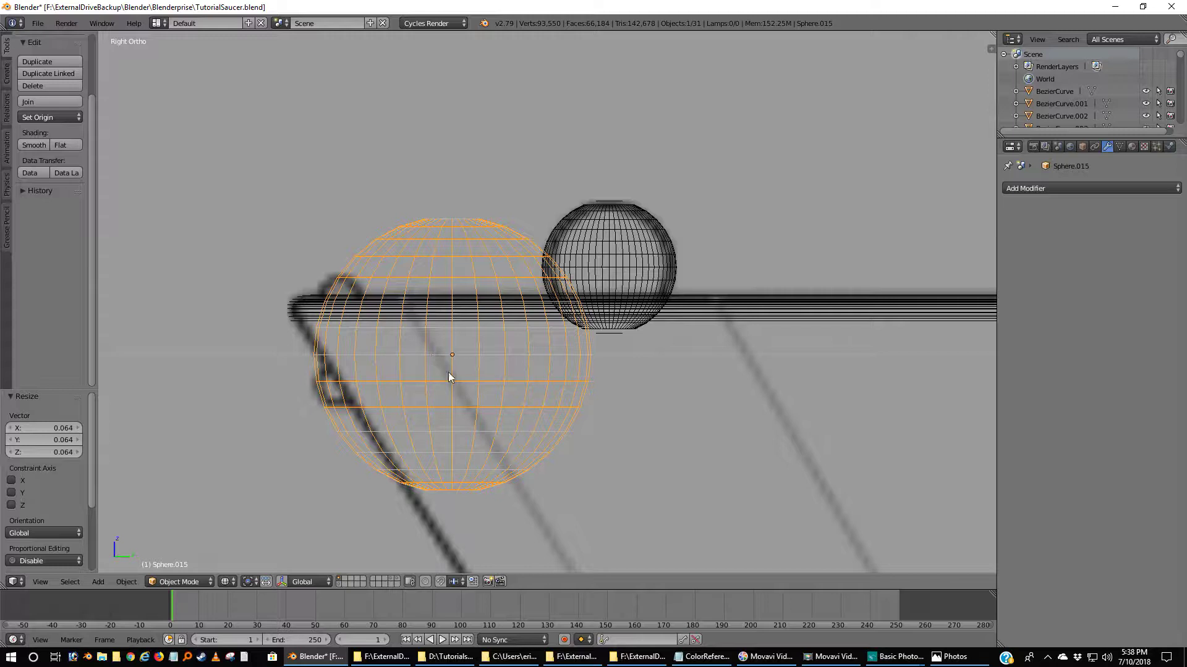
key(g)
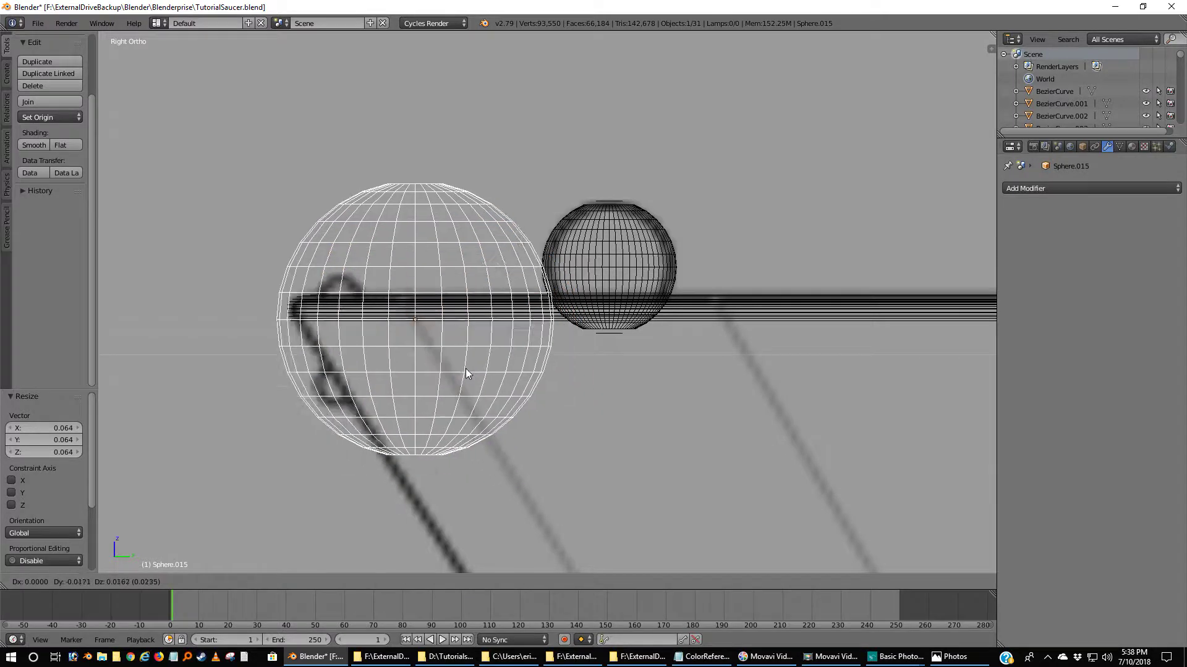
click(403, 358)
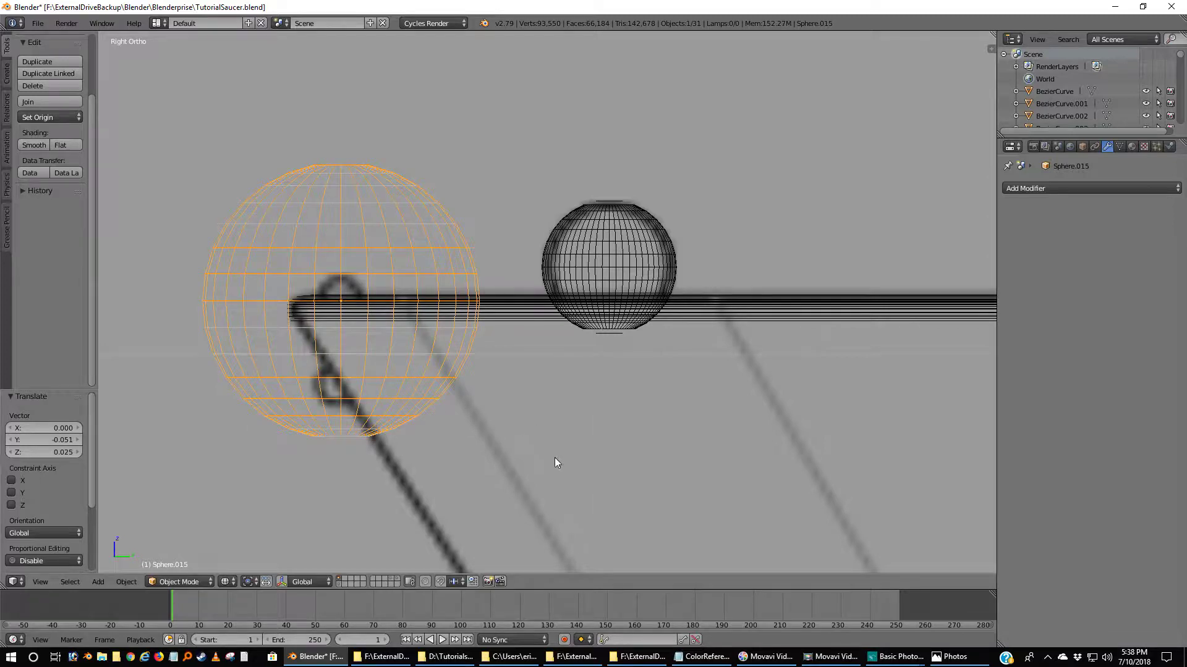
- Scale the rim sphere uniformly to about 0.213 to fit the blueprint bump and duplicate it in place
key(s)
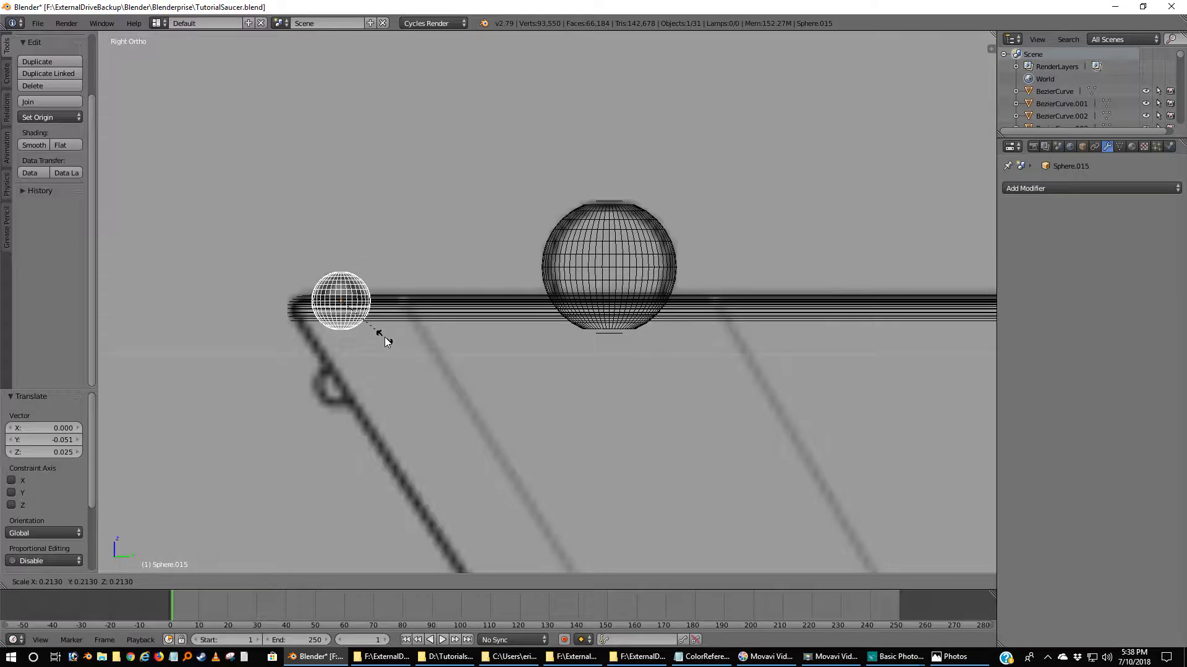
click(384, 339)
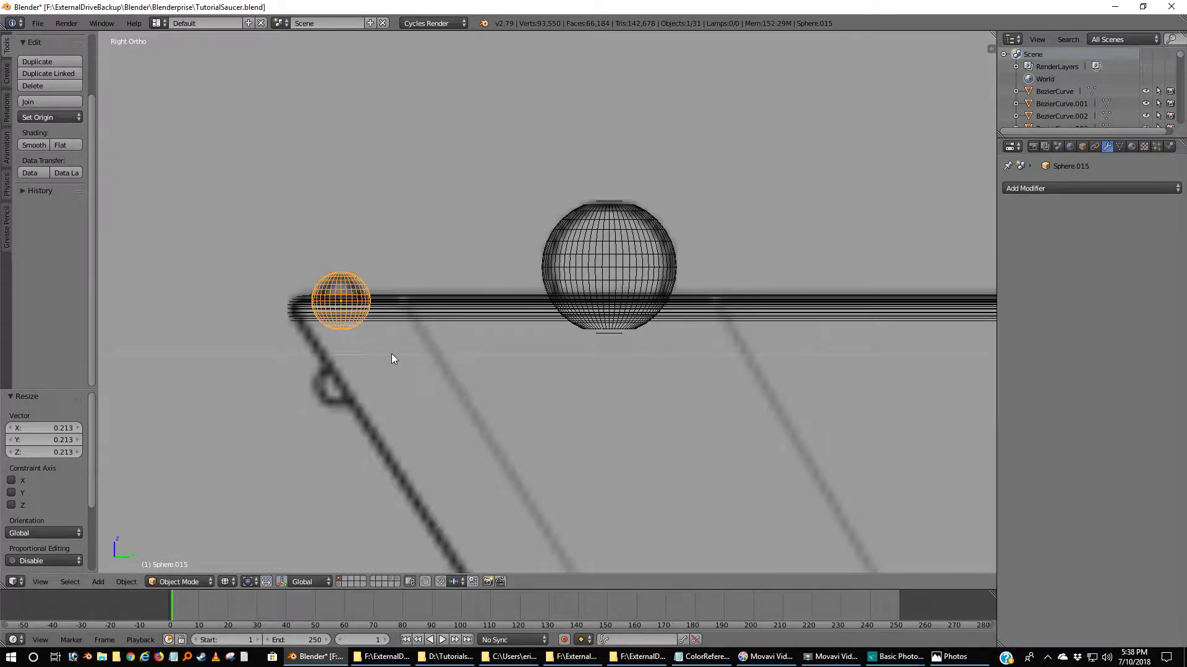
key(shift+d)
right_click(391, 354)
- In the top view, set the pivot point to 3D Cursor and rotate the duplicate 180° to the opposite side of the saucer rim
key(KP_7)
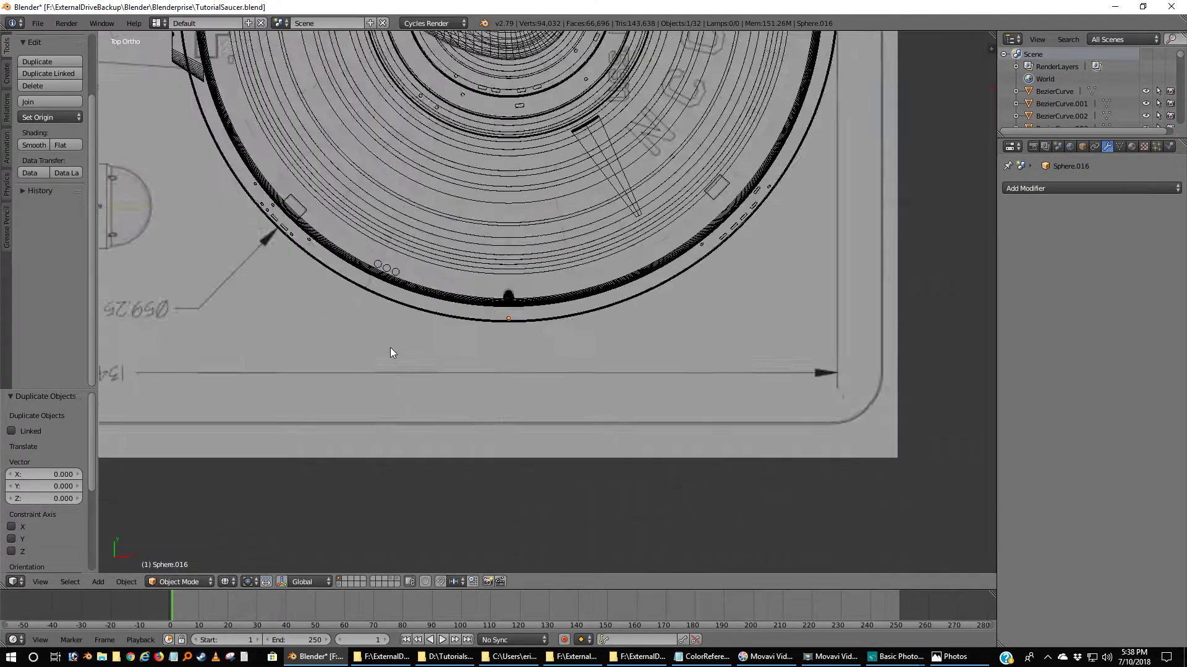
scroll(390, 349, down, 2)
click(249, 580)
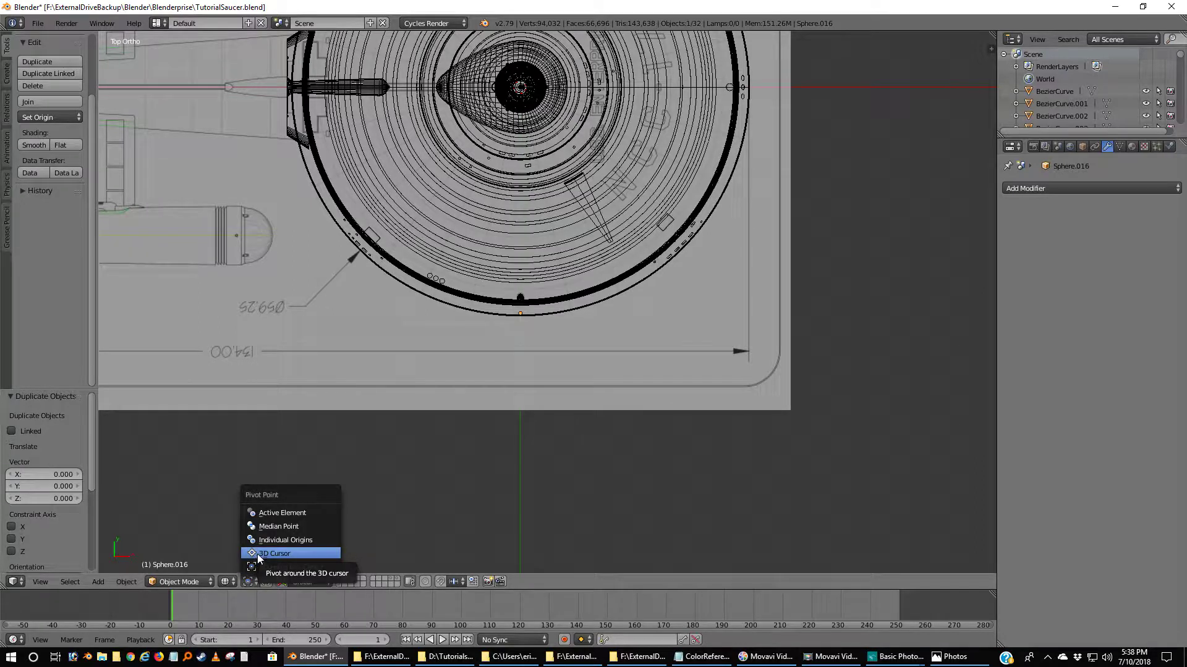
click(275, 554)
scroll(585, 303, down, 3)
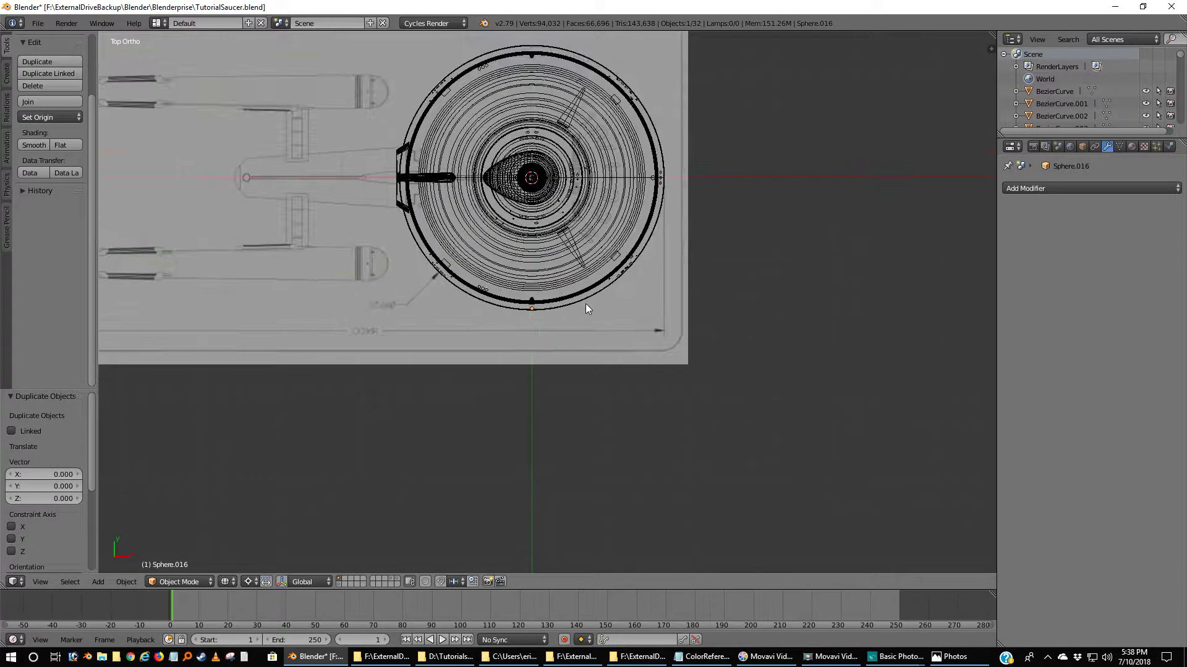
text(r180)
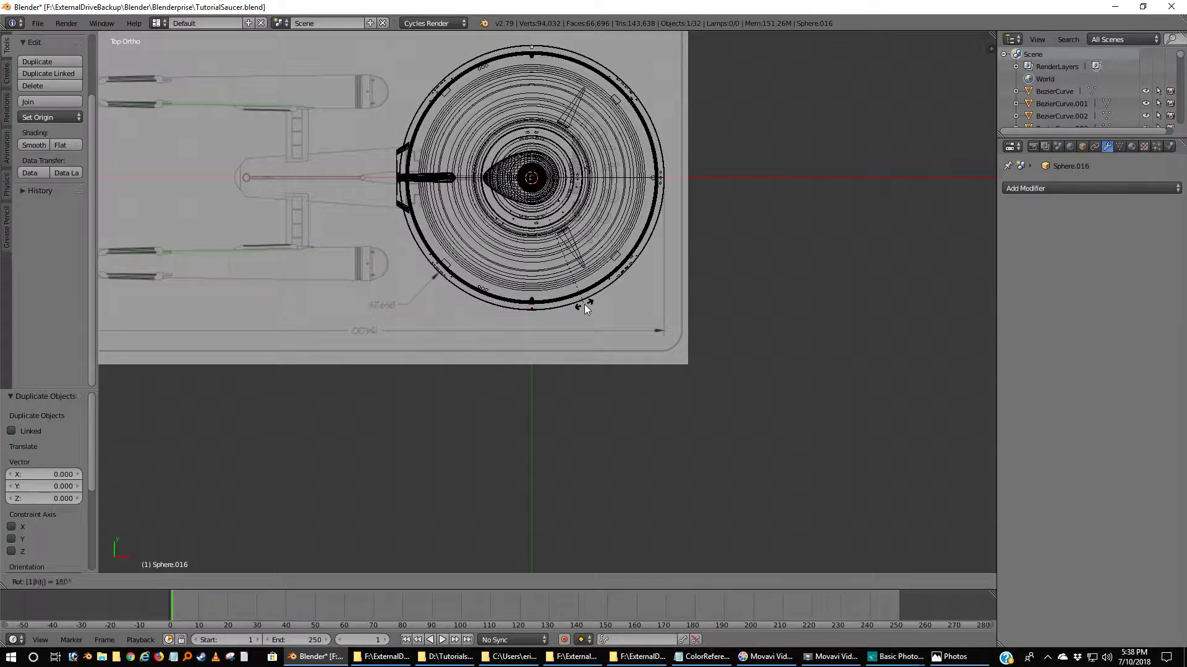
key(Return)
scroll(584, 305, up, 6)
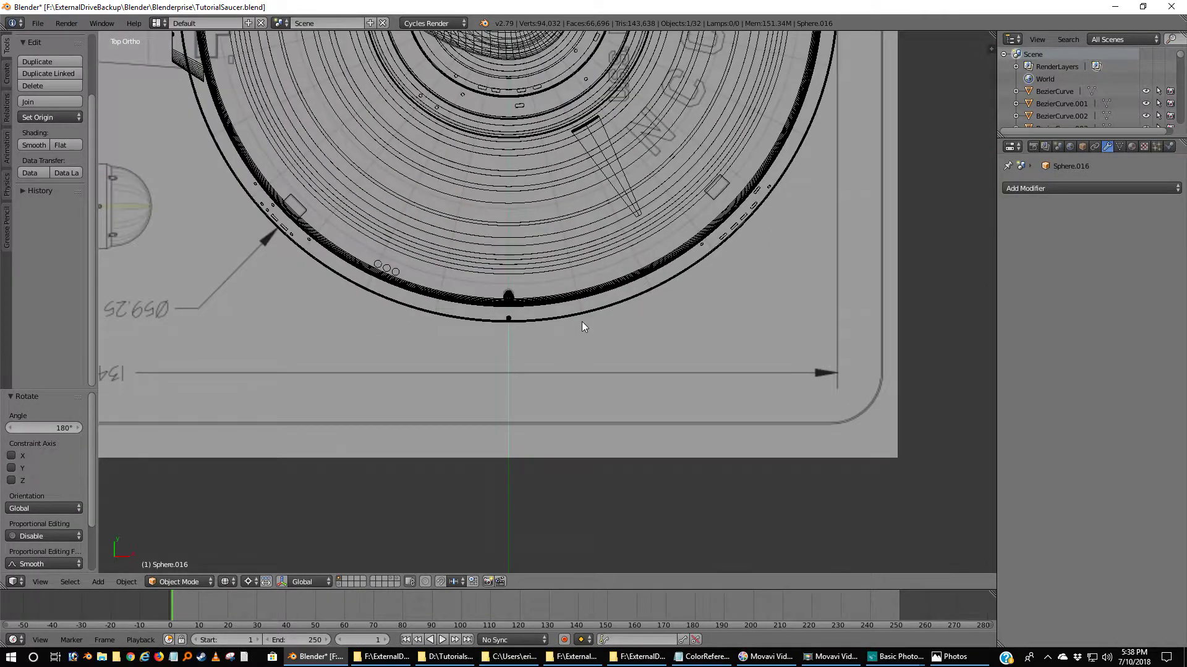
scroll(443, 338, down, 6)
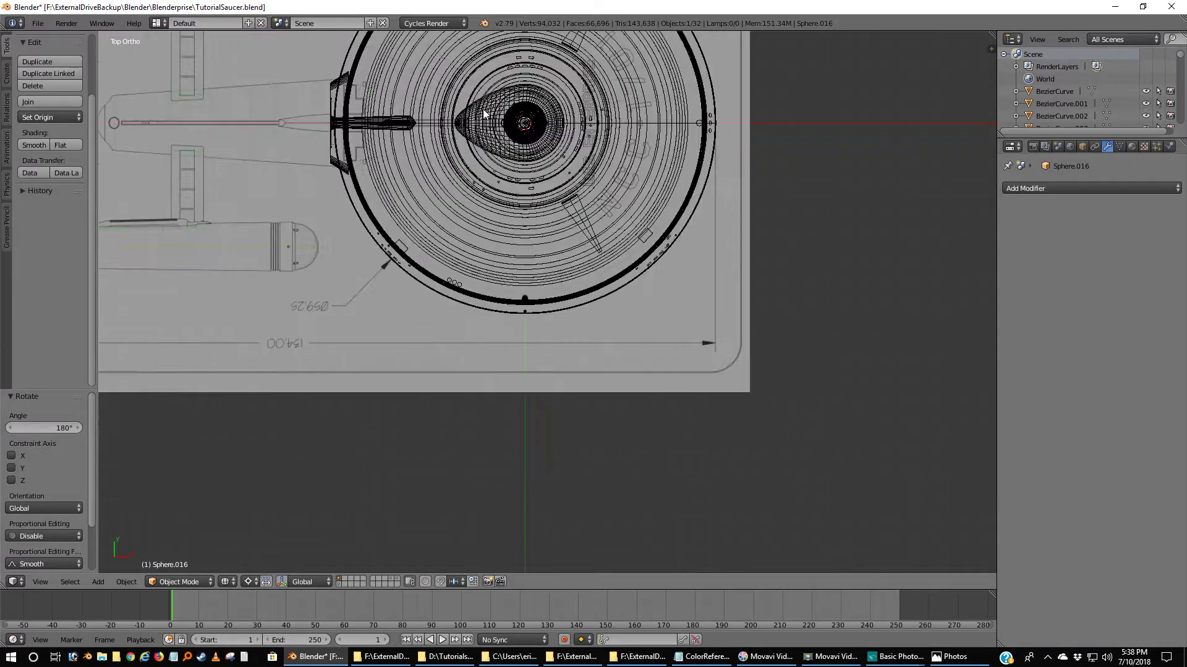
scroll(558, 362, down, 3)
scroll(535, 322, up, 10)
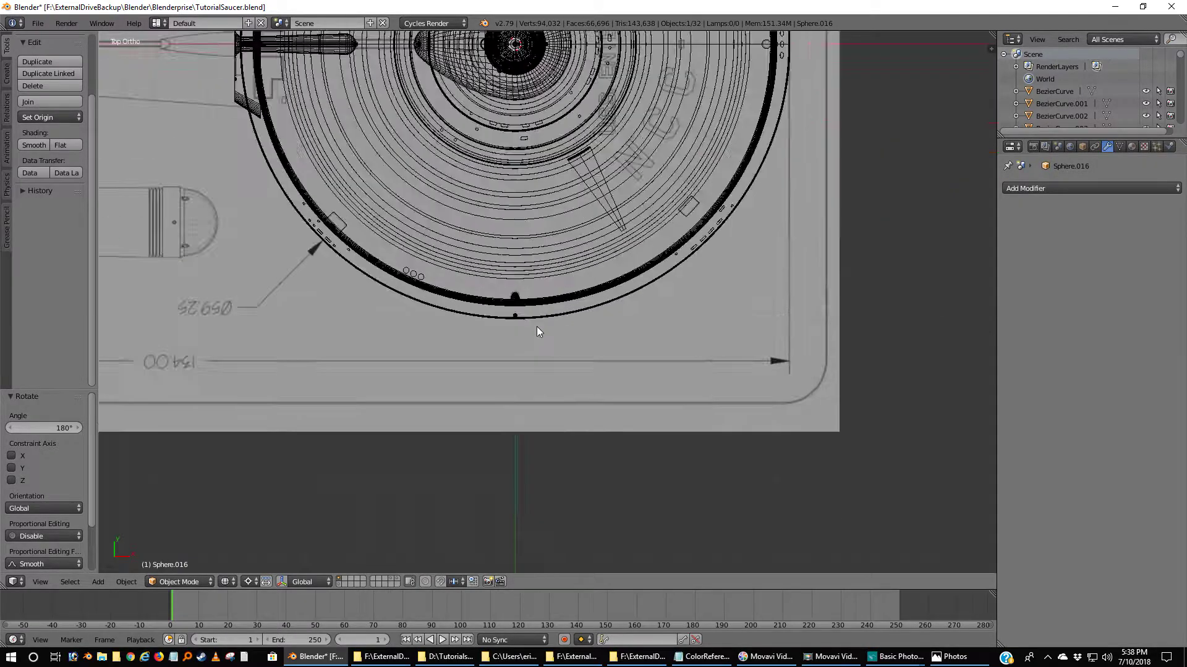
- Select the original small rim sphere and, in the right view, duplicate it in place
right_click(412, 364)
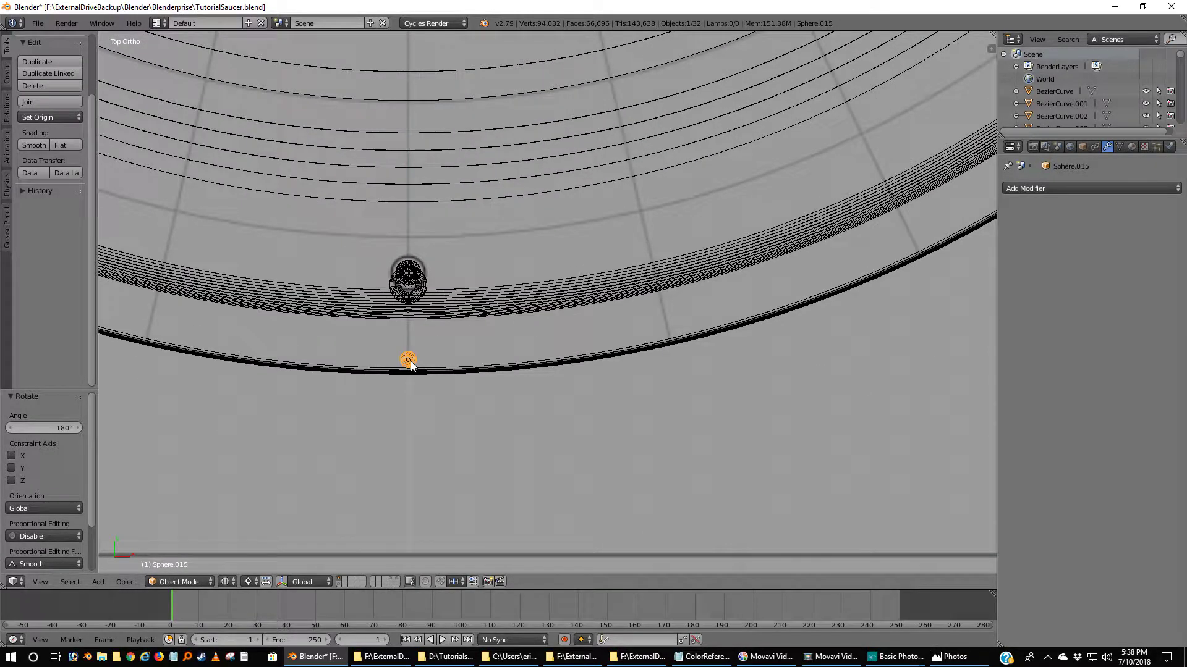
key(KP_3)
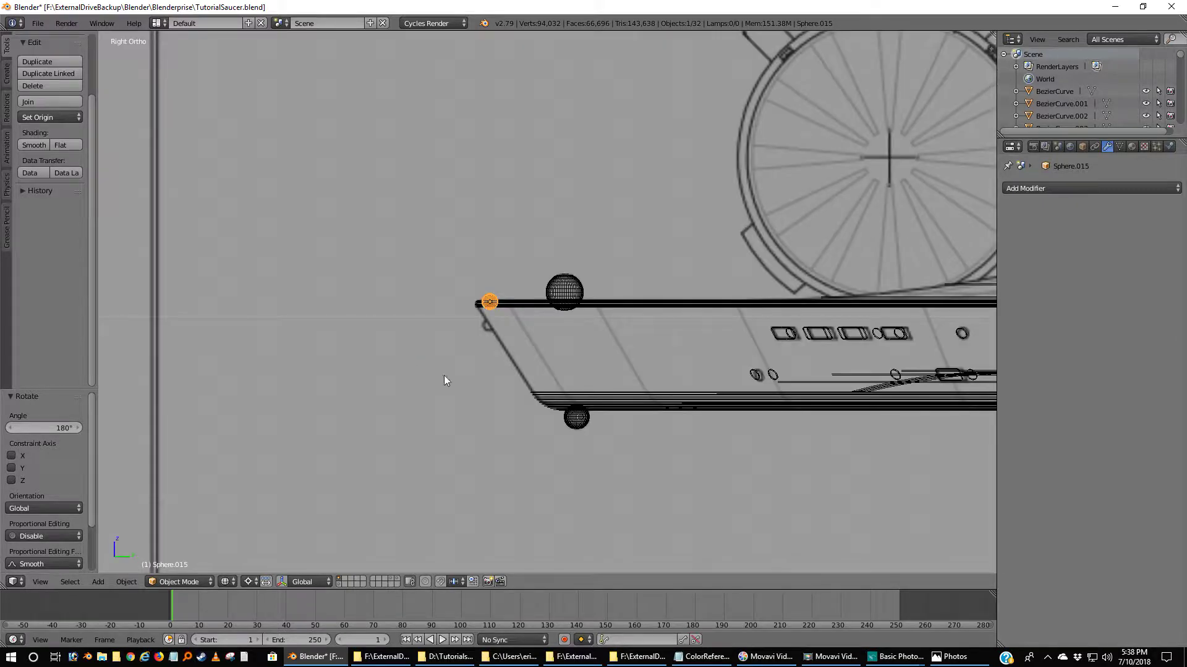
scroll(600, 441, up, 5)
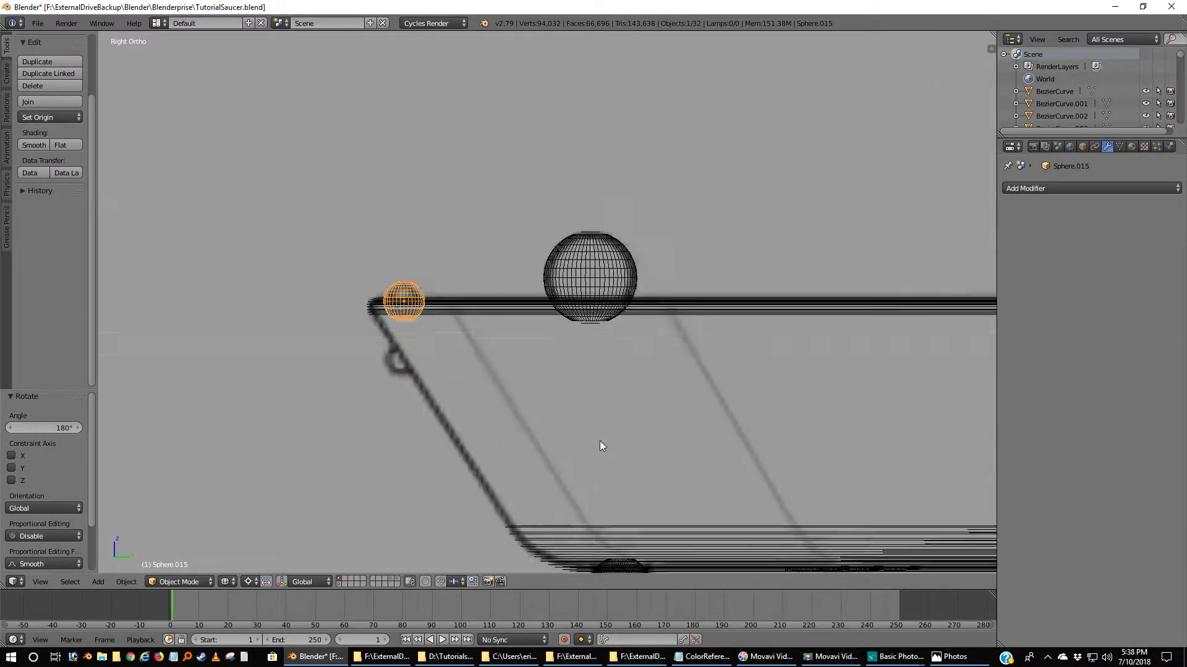
key(shift+d)
right_click(365, 361)
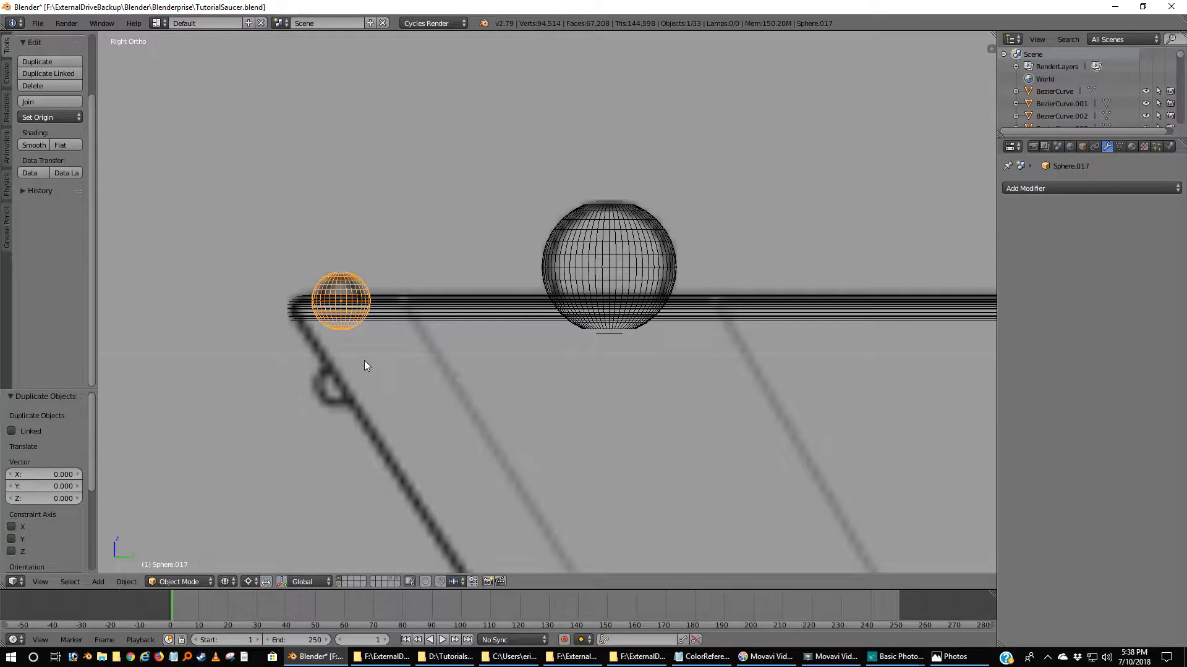
text(r90)
key(Return)
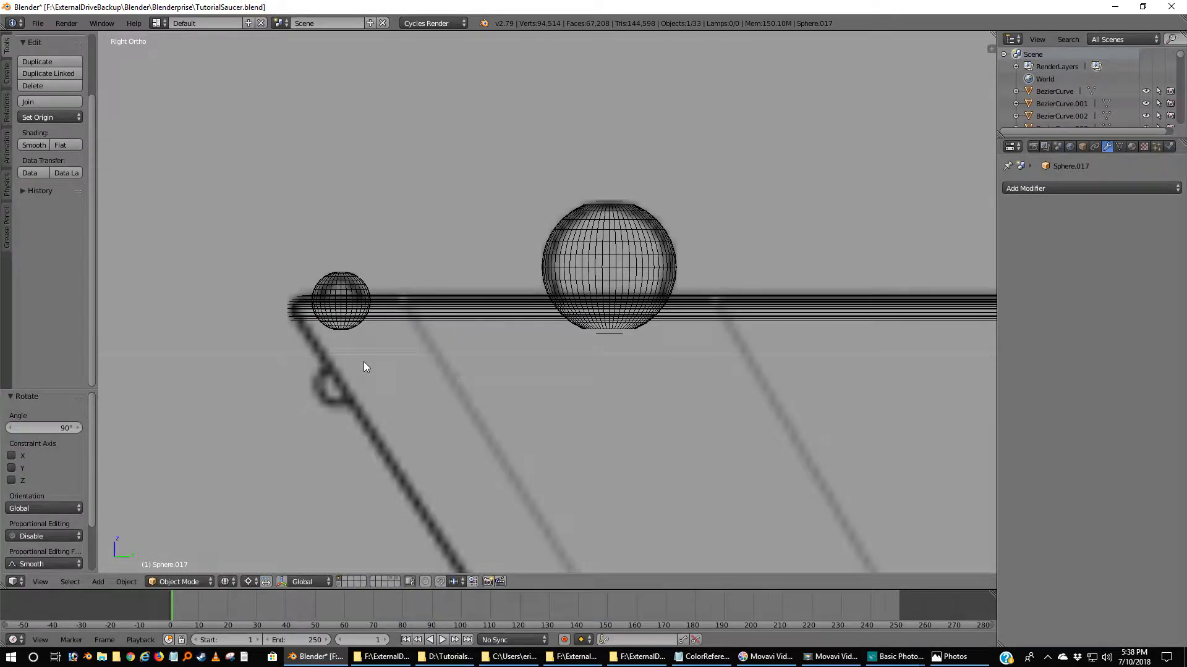
key(ctrl+z)
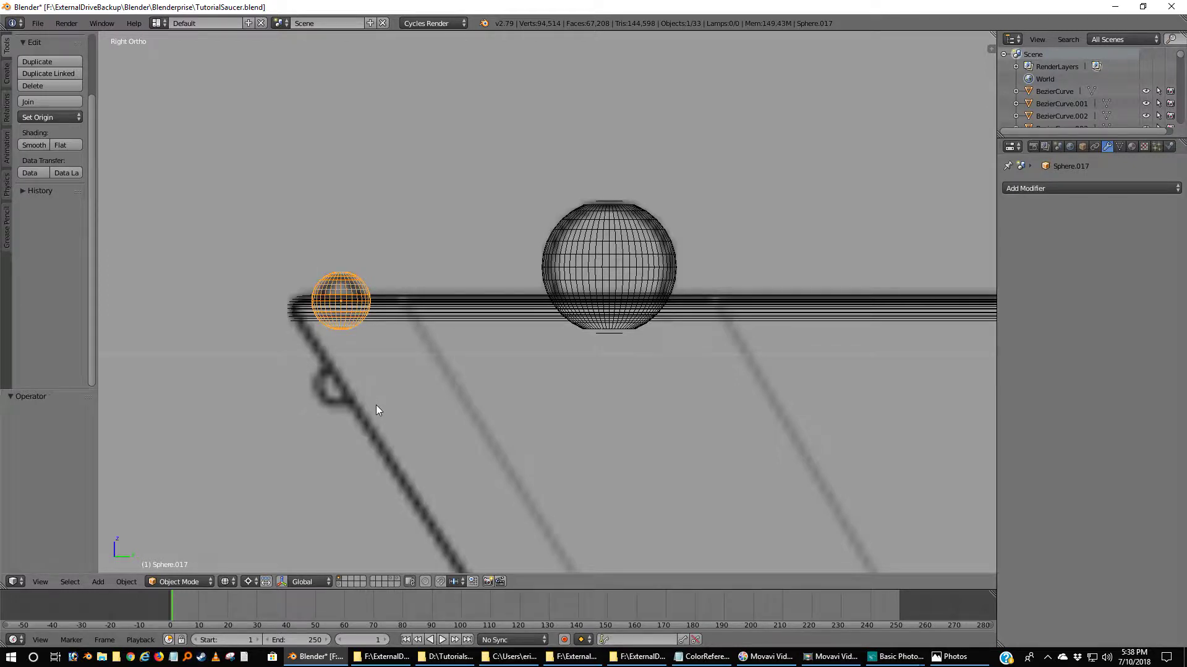
- Set the pivot point to Bounding Box Center and rotate the duplicated rim sphere 90° around its own center
click(249, 581)
click(278, 565)
text(r90)
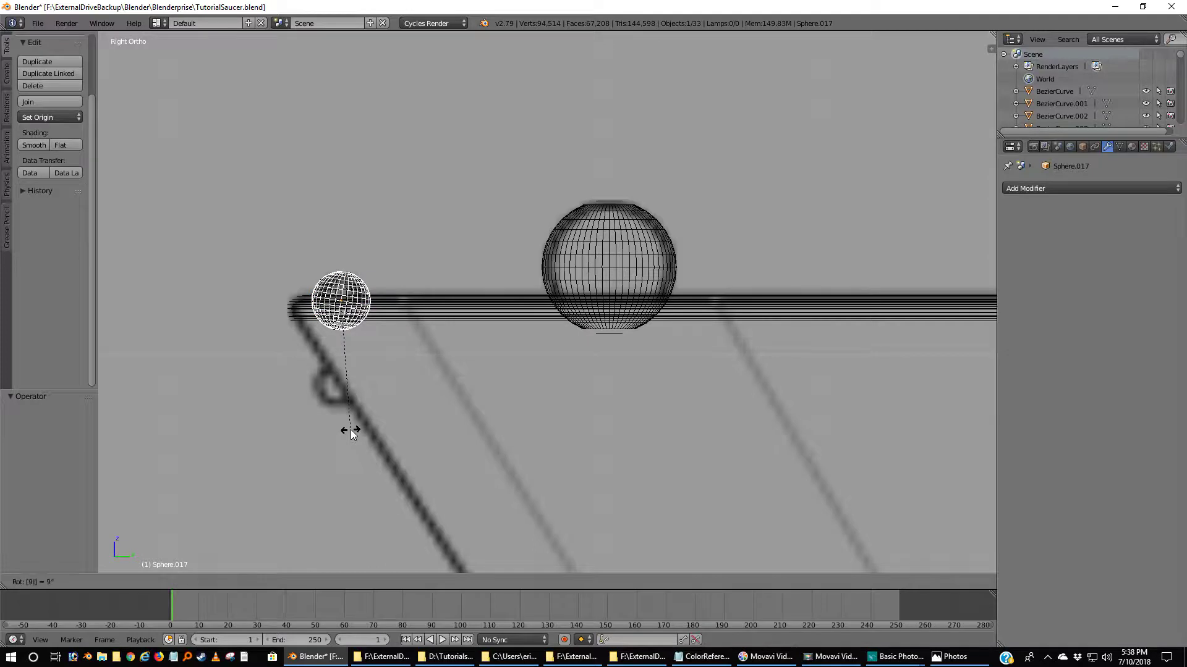
key(Return)
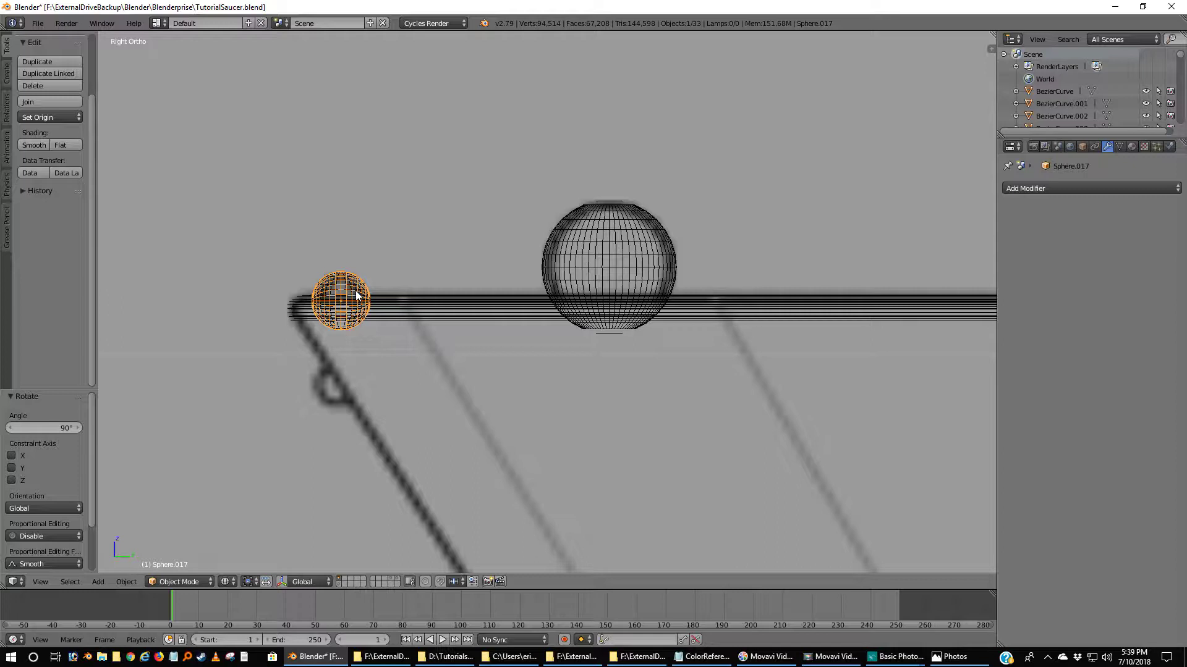
- Move the duplicate about -0.039 along Z onto the blueprint bump on the sloped side and rotate it about -35.3° to follow the slope
key(g)
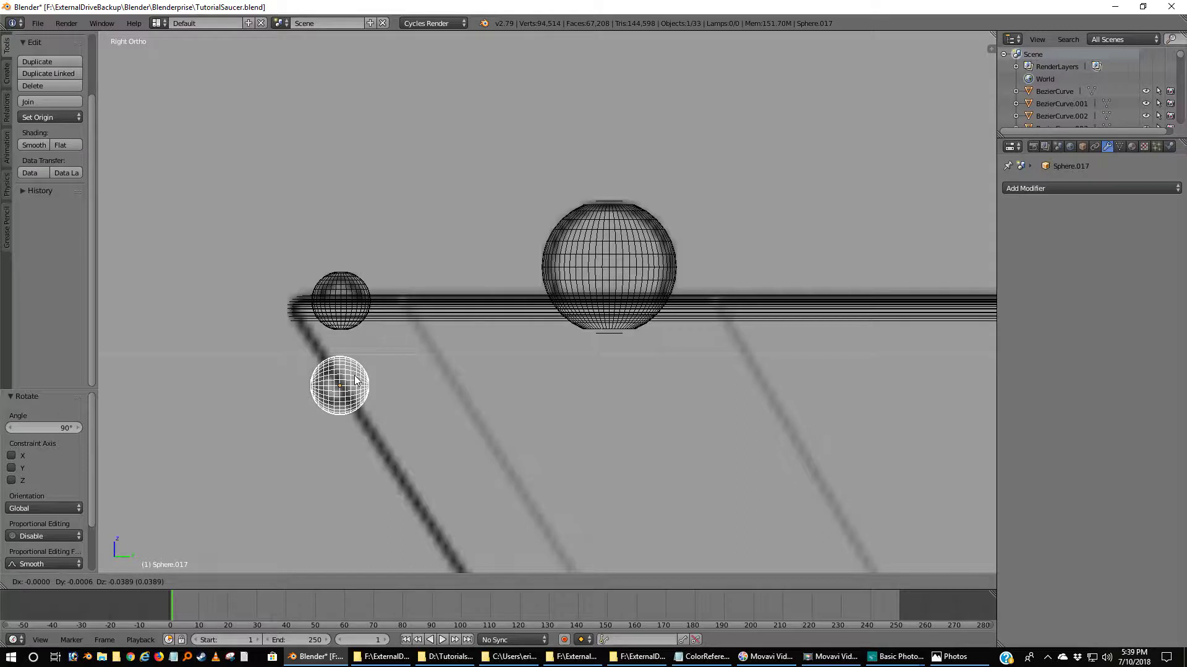
click(356, 380)
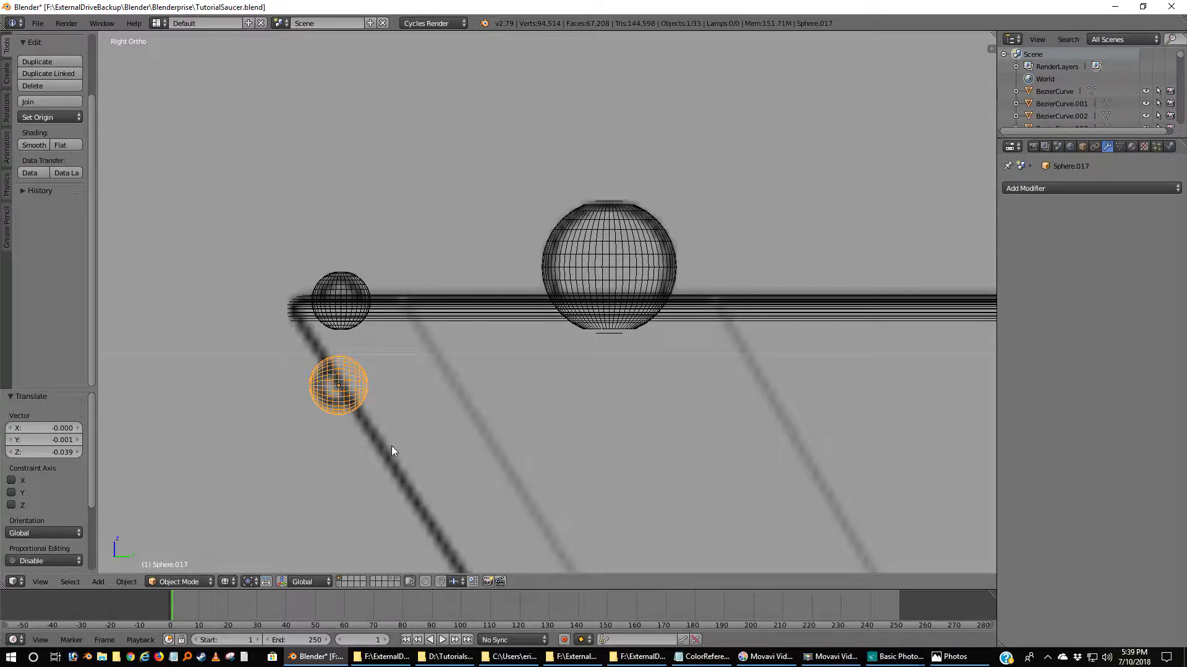
scroll(391, 445, up, 2)
shift+middle_drag(294, 485, 444, 377)
scroll(423, 393, up, 3)
shift+middle_drag(353, 403, 479, 437)
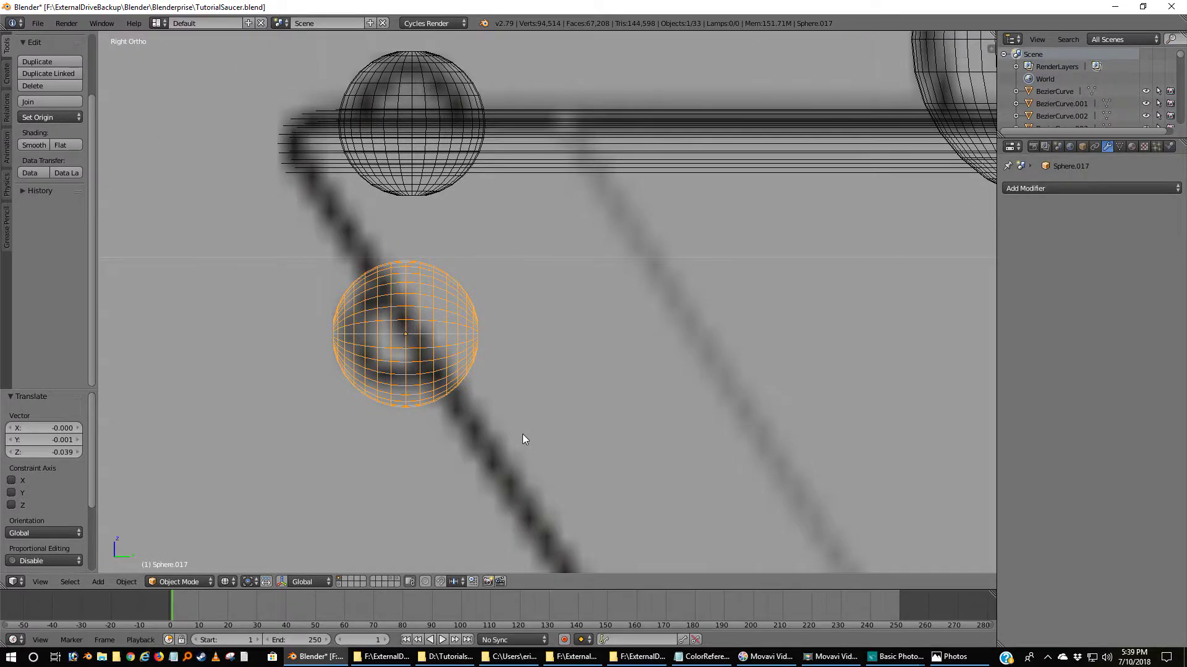
key(r)
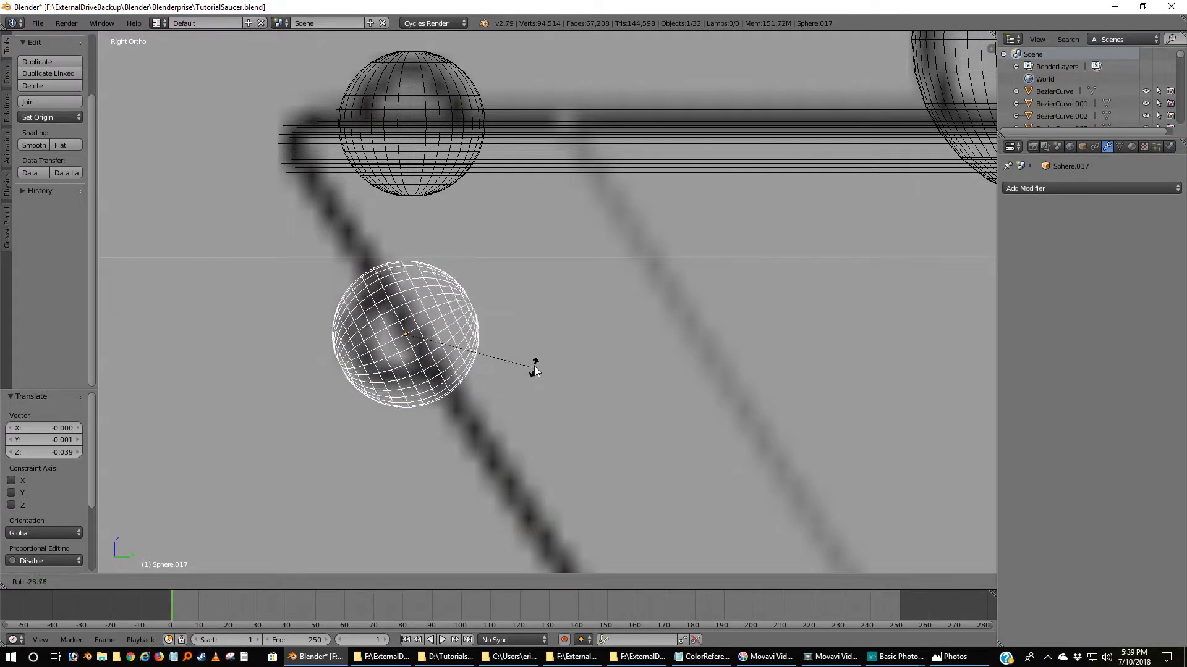
click(532, 350)
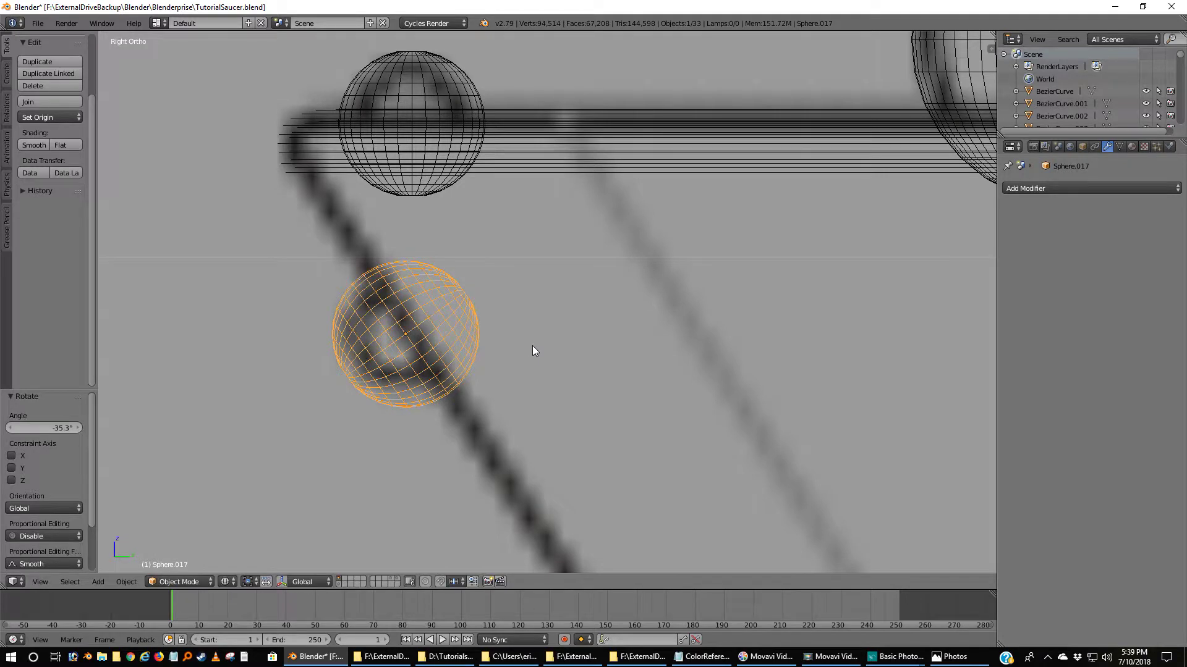
- Scale the lower rim sphere uniformly to about 0.810 and shift it about -0.002 along Y to fit the blueprint bump
key(s)
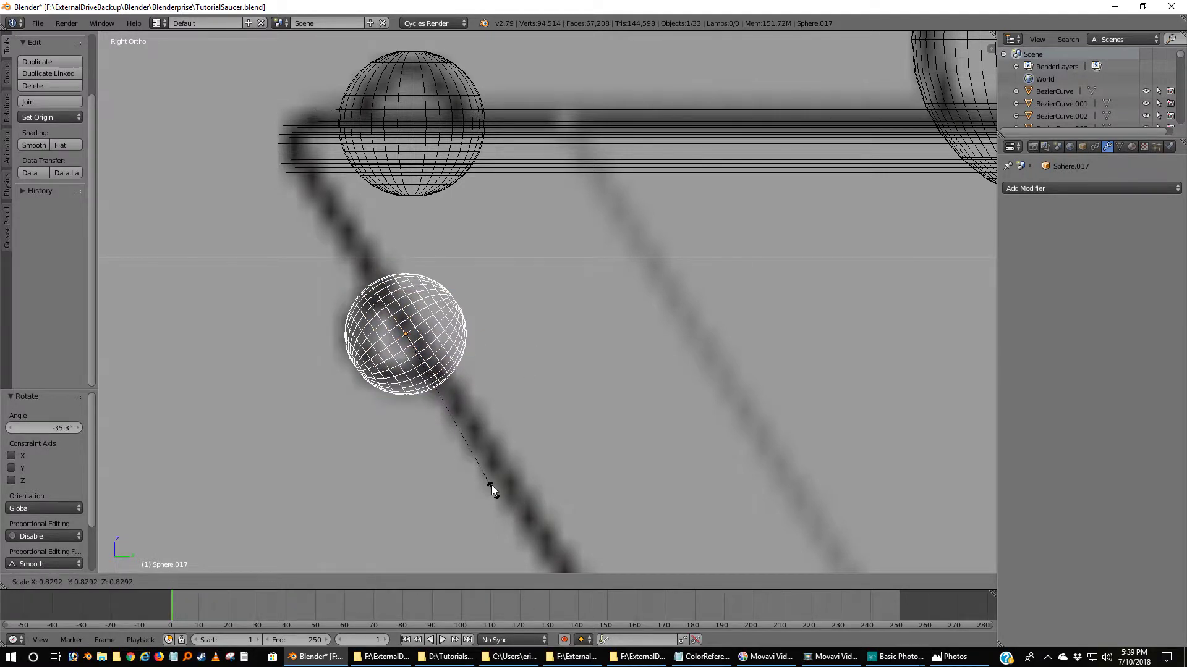
click(494, 492)
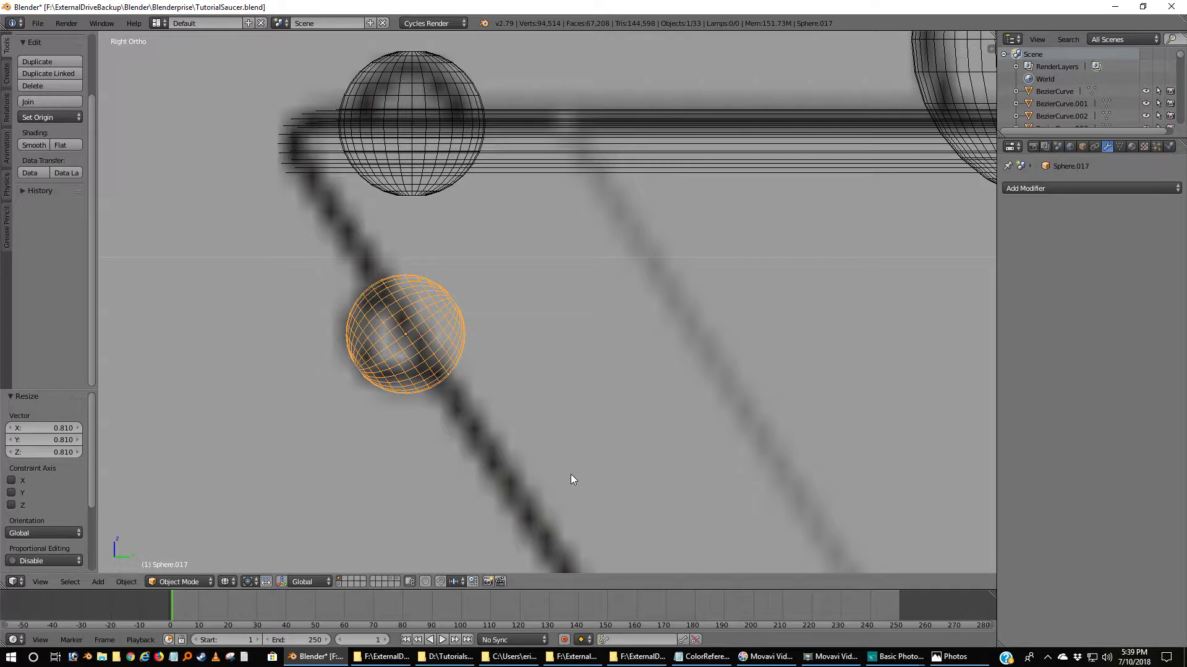
key(g)
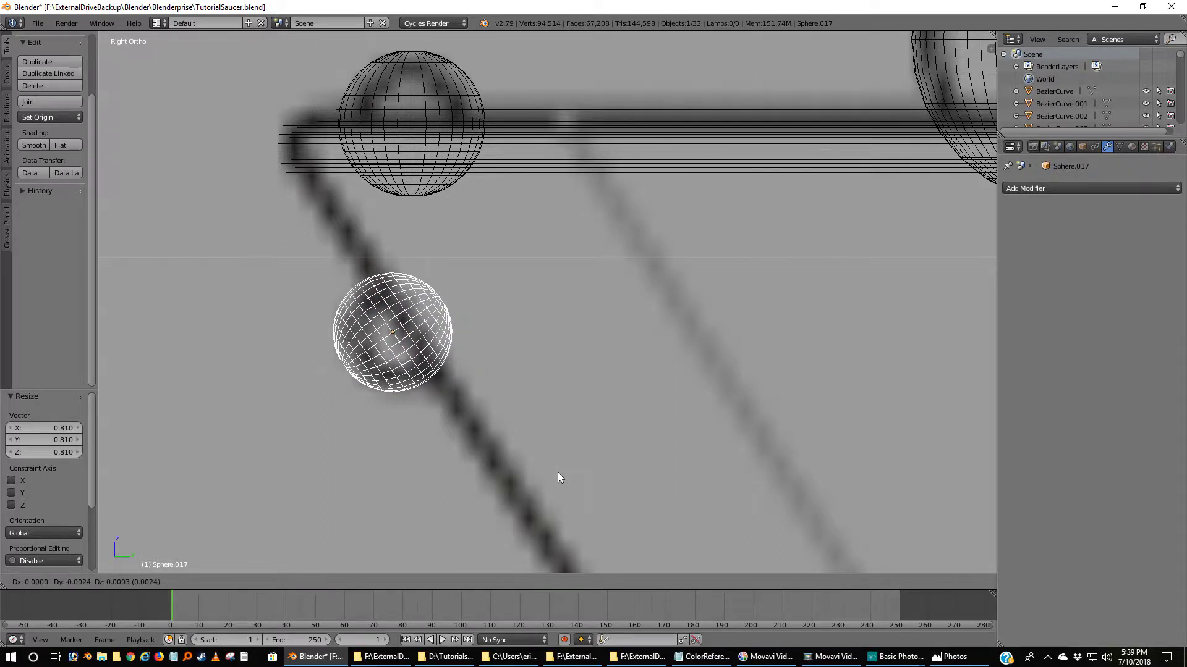
click(559, 472)
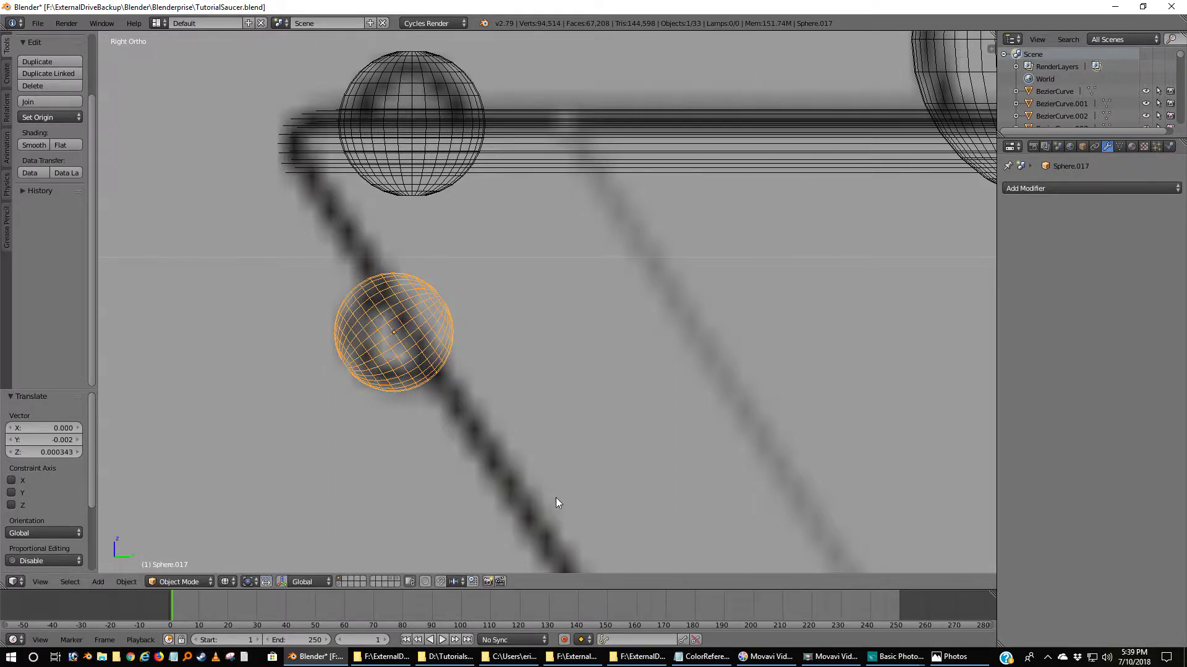
- Set the pivot point to 3D Cursor and duplicate the lower rim sphere in place
click(248, 582)
click(262, 555)
key(shift+d)
right_click(575, 461)
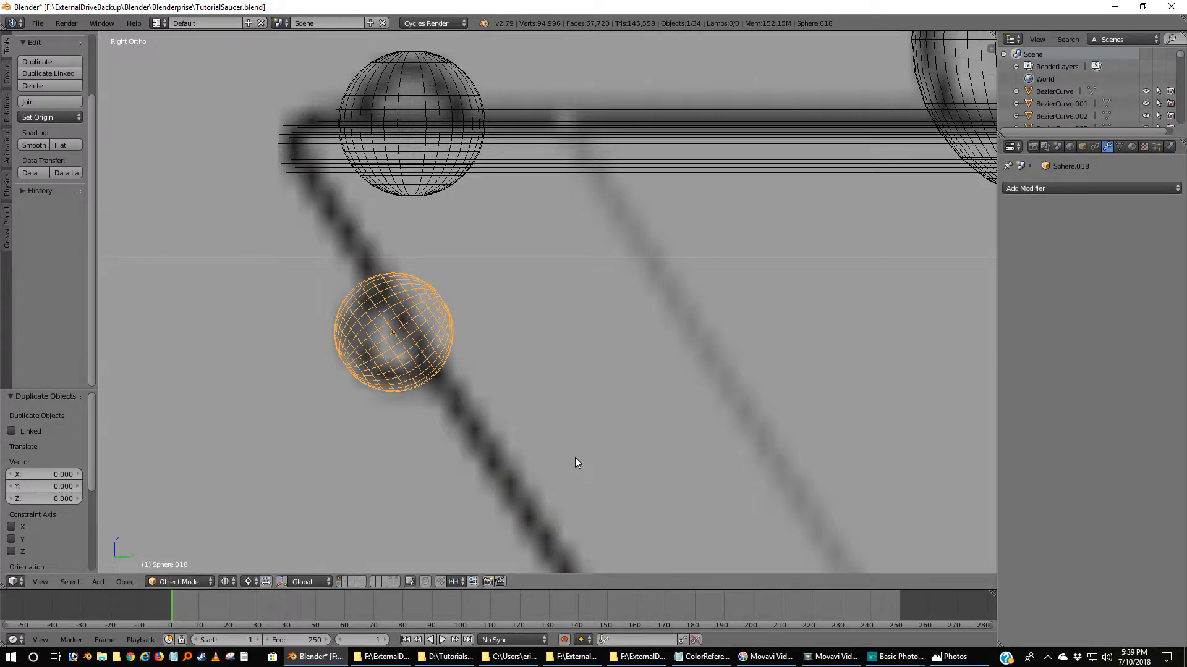
- In the top view, rotate the lower rim sphere's duplicate 180° around the 3D Cursor to the saucer's opposite side
key(KP_7)
scroll(559, 371, down, 6)
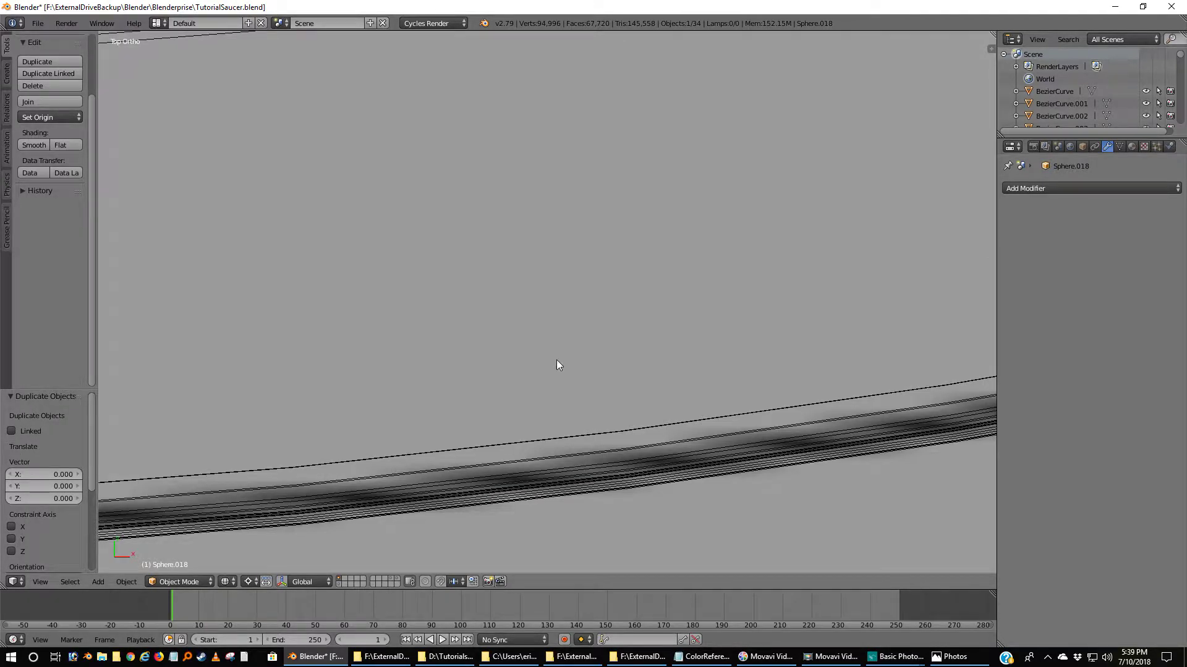
shift+middle_drag(575, 268, 628, 131)
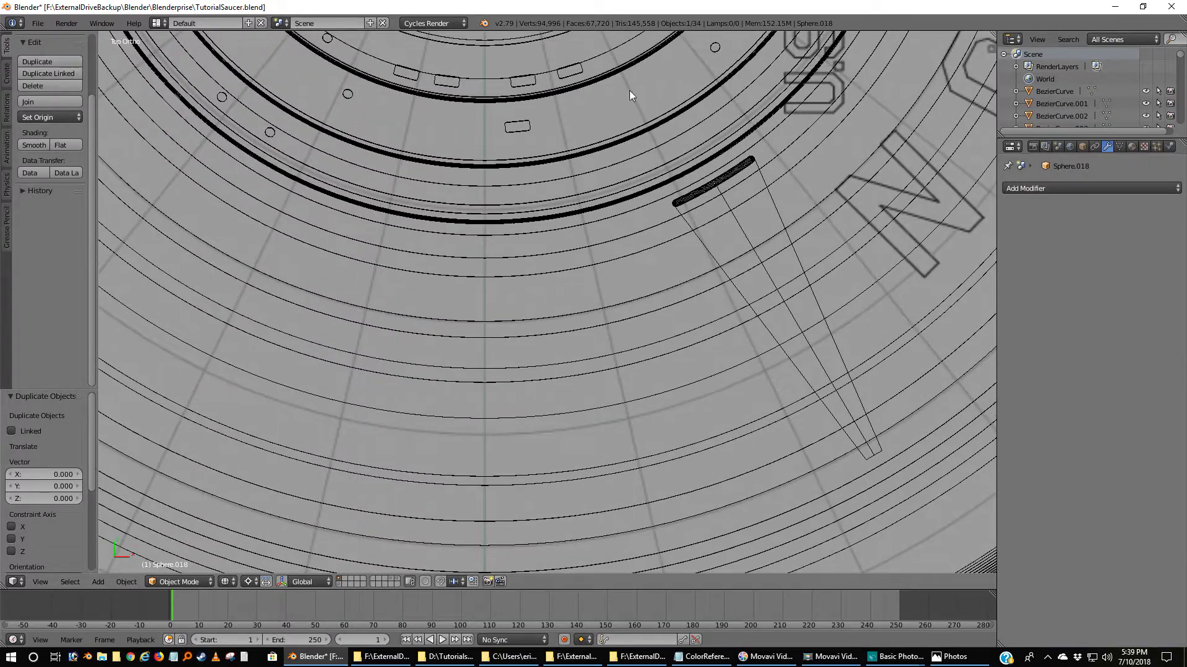
scroll(547, 136, down, 4)
shift+middle_drag(550, 122, 554, 344)
scroll(556, 302, down, 3)
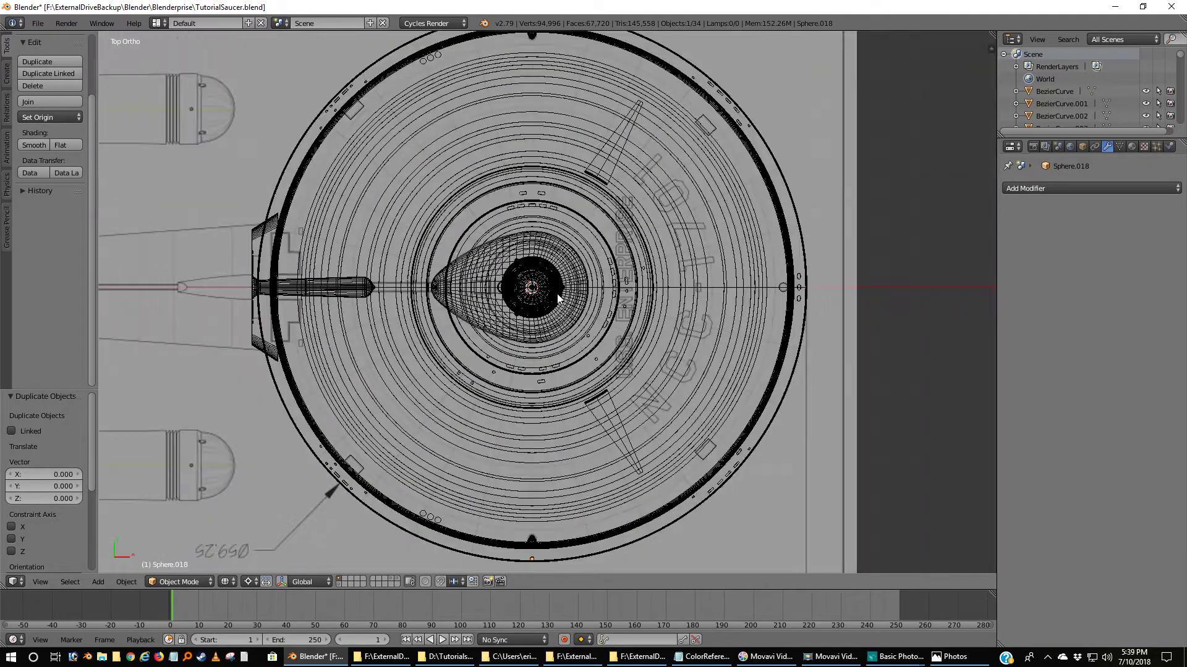
mouse_move(557, 266)
shift+middle_down()
mouse_move(556, 290)
mouse_move(556, 273)
shift+middle_up()
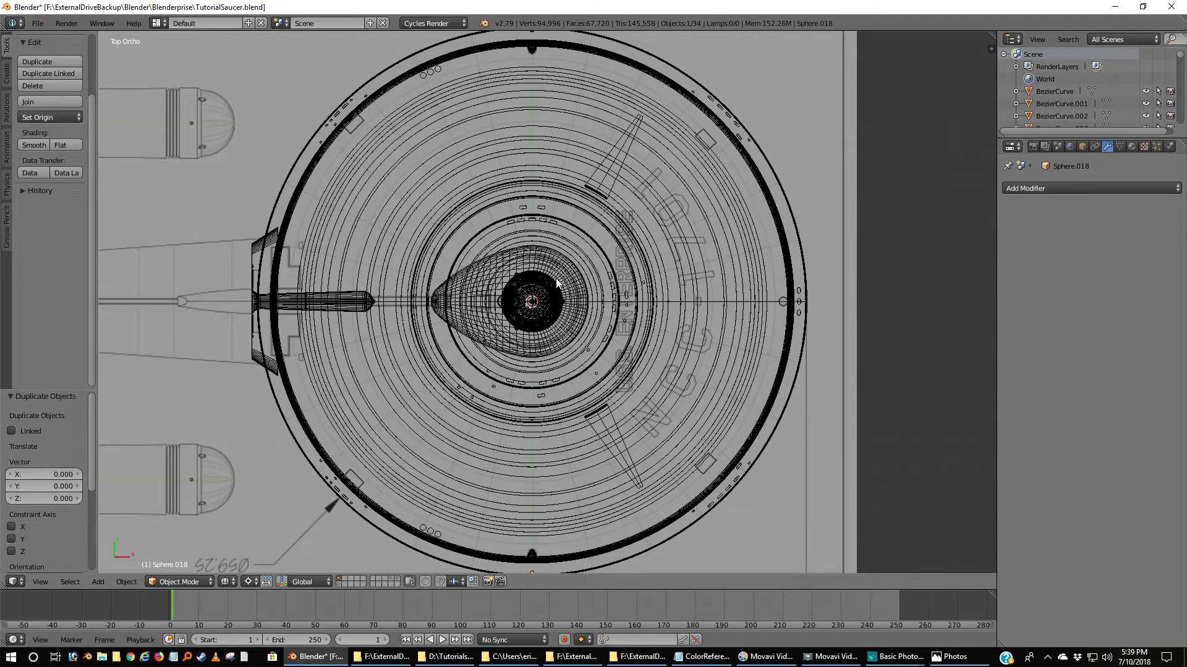
scroll(556, 280, down, 1)
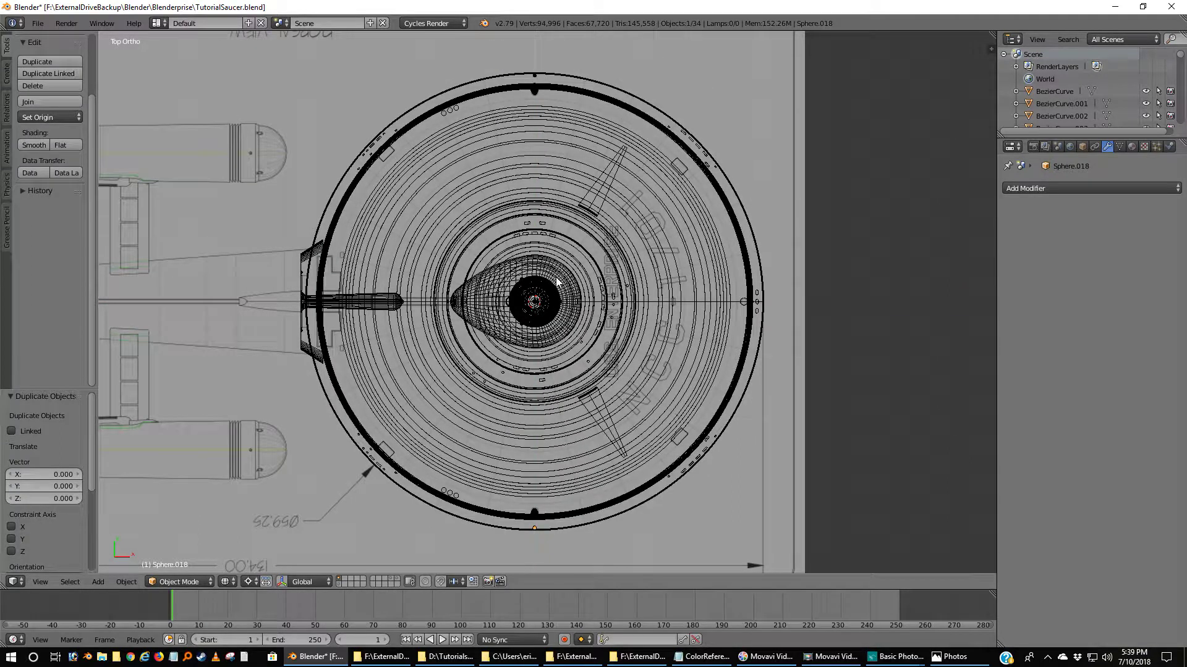
text(r180)
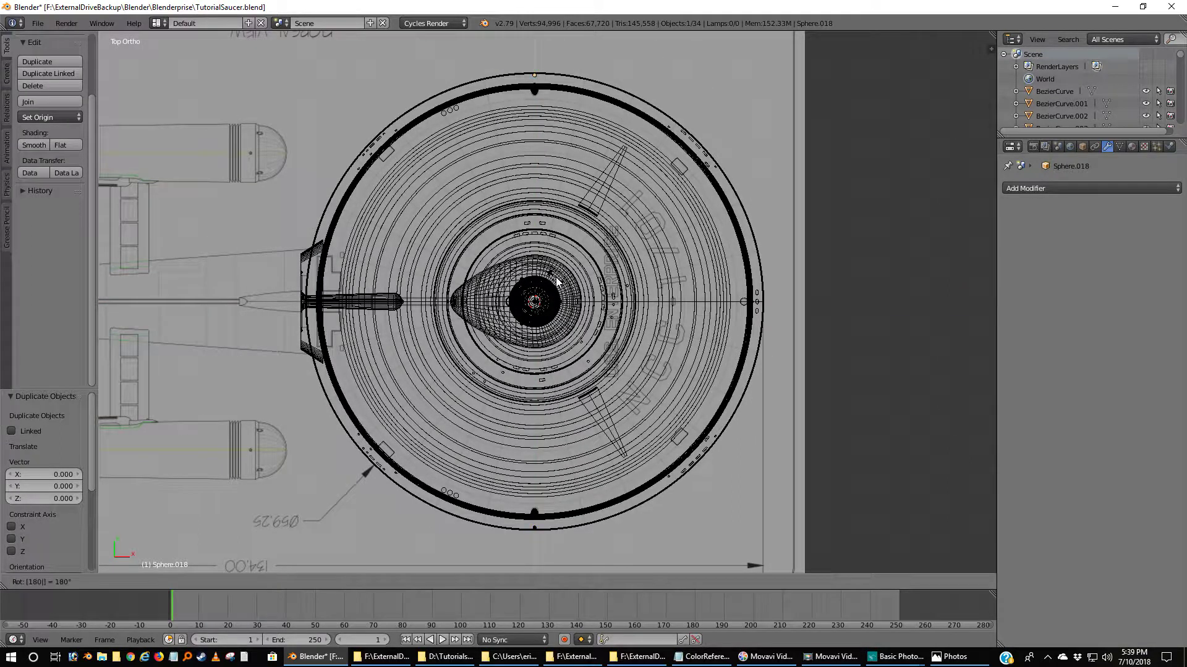
key(Return)
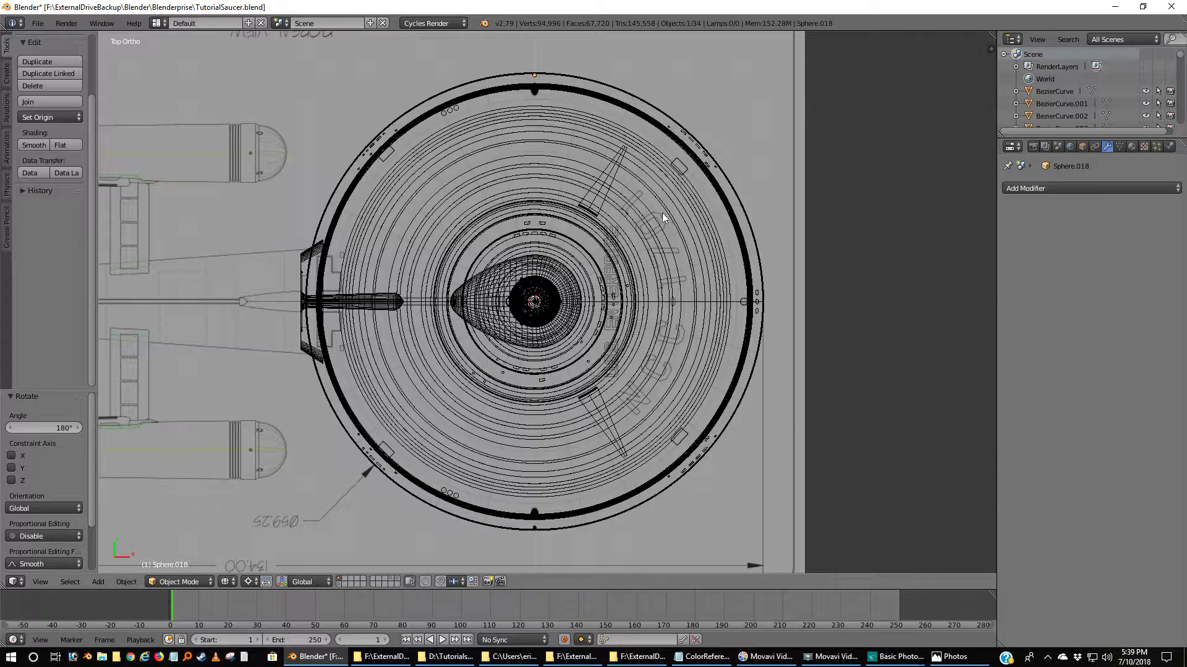
key(KP_3)
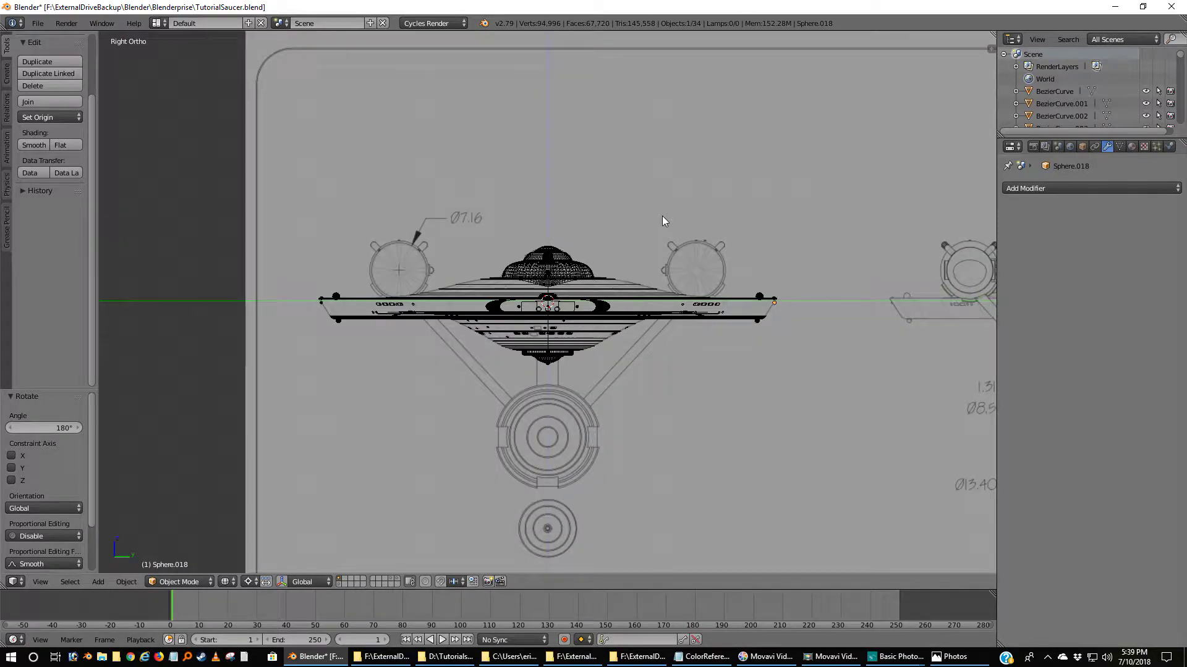
- Examine the lights around the saucer's edge in solid shading, from the side and from above
key(z)
scroll(665, 220, up, 2)
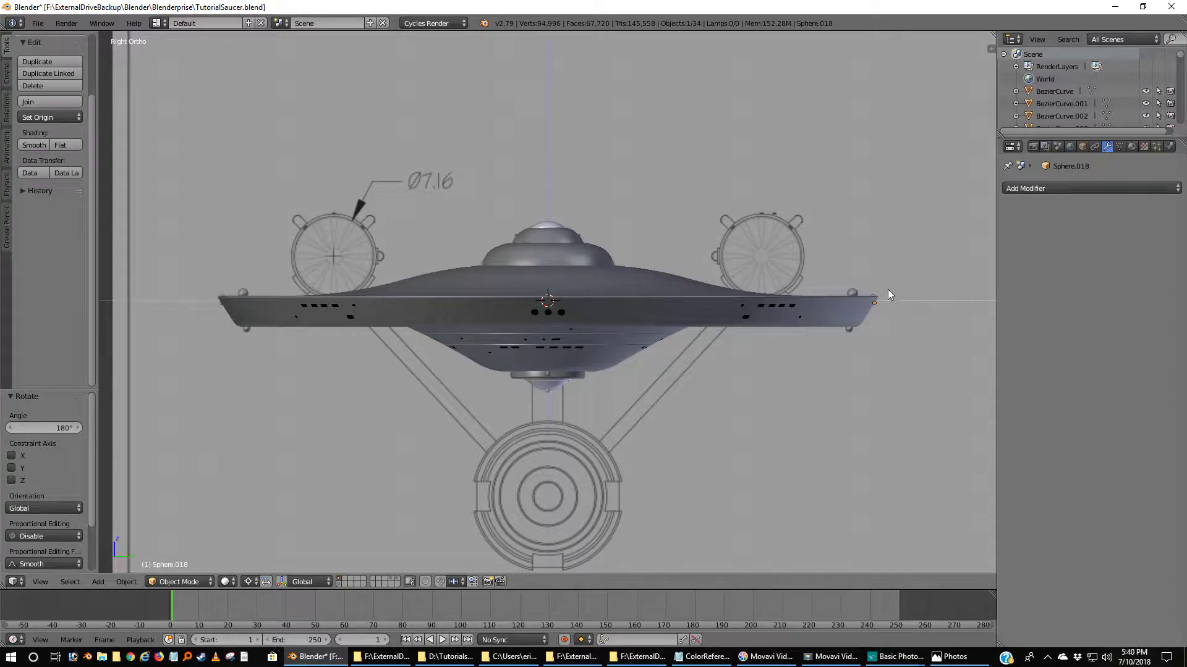
middle_drag(699, 388, 751, 413)
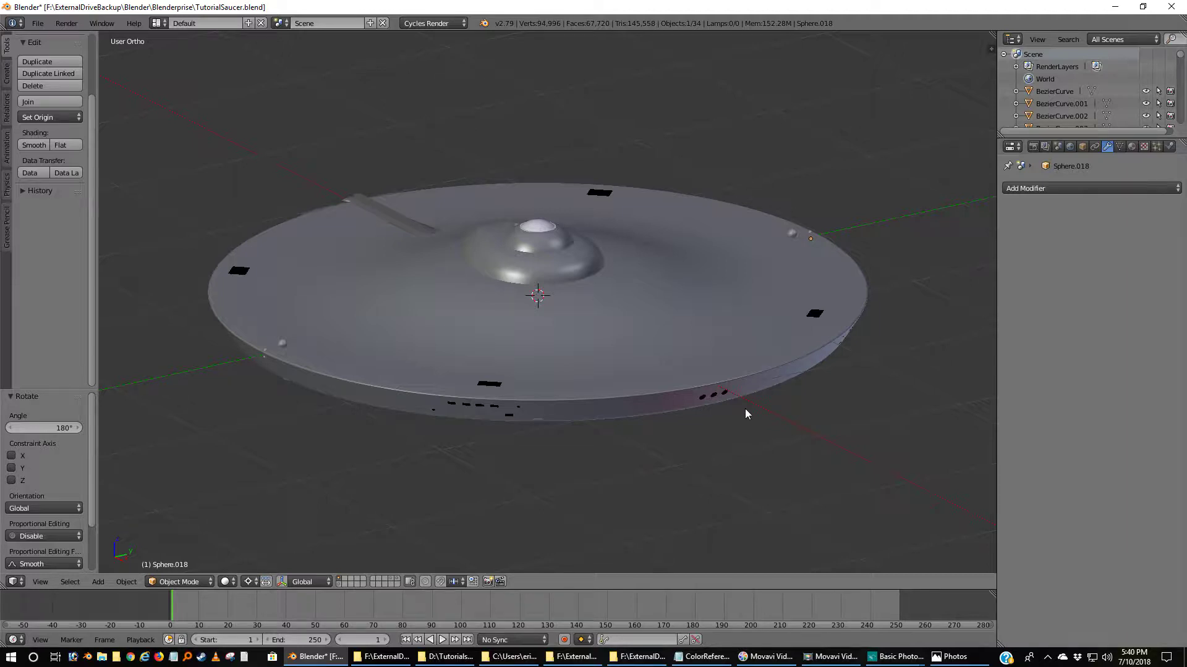
key(KP_3)
key(z)
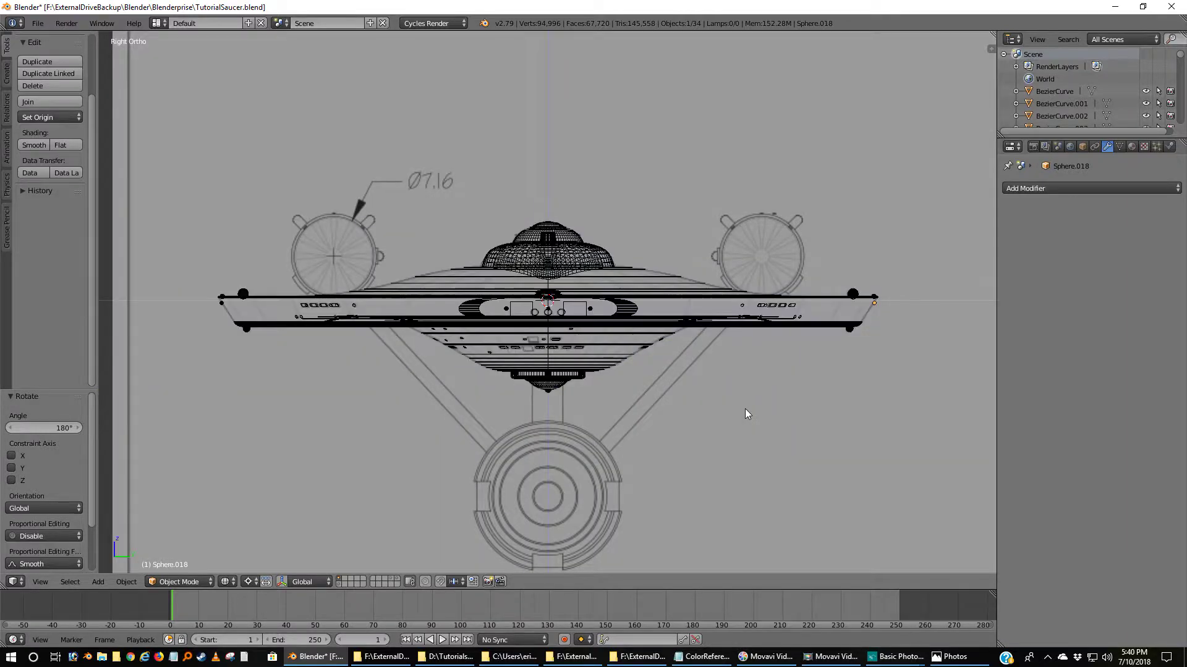
- Deselect all objects and add a UV sphere with 32 segments, 16 rings and size 1.000 at the 3D cursor
key(a)
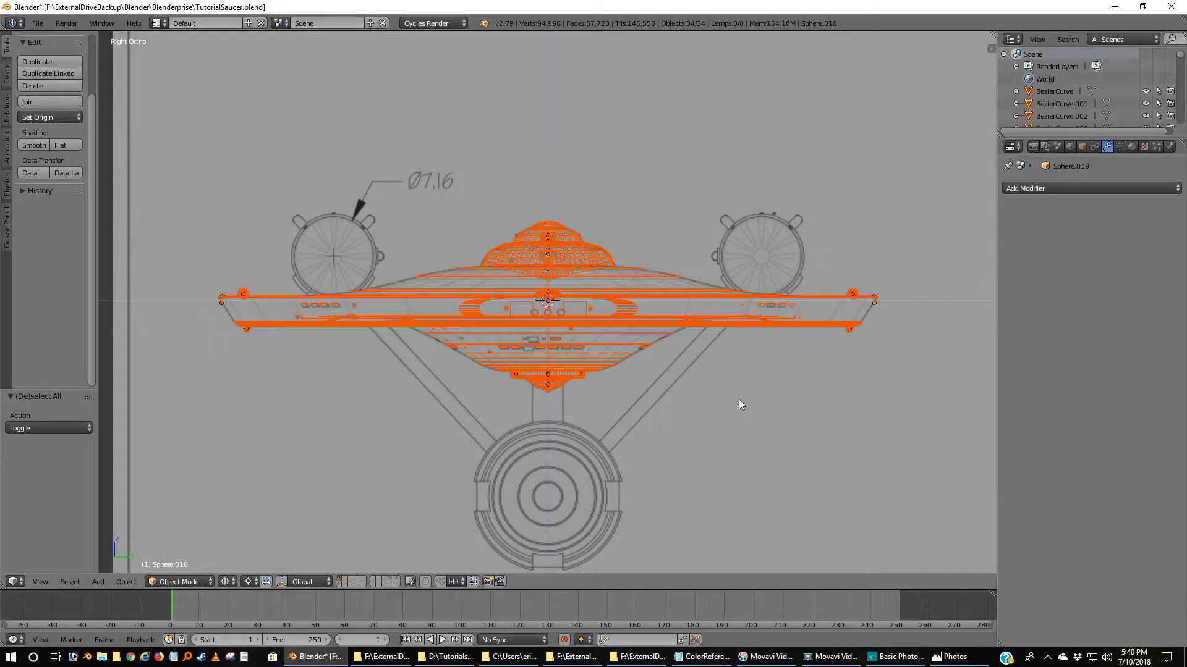
key(a)
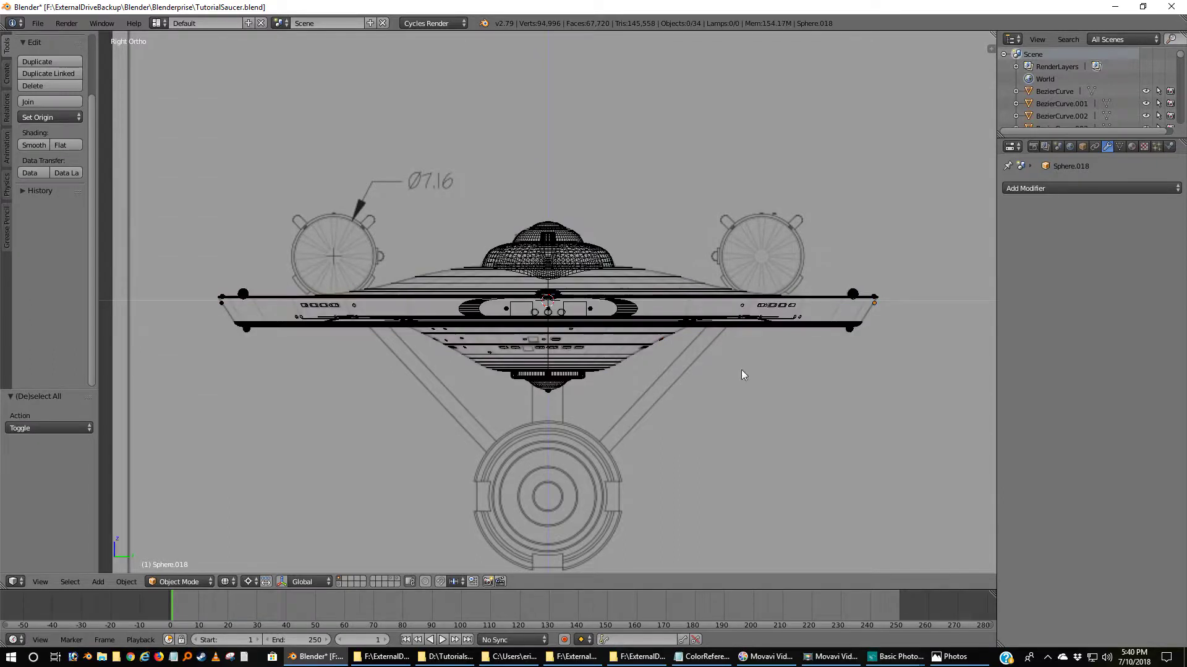
scroll(765, 269, up, 5)
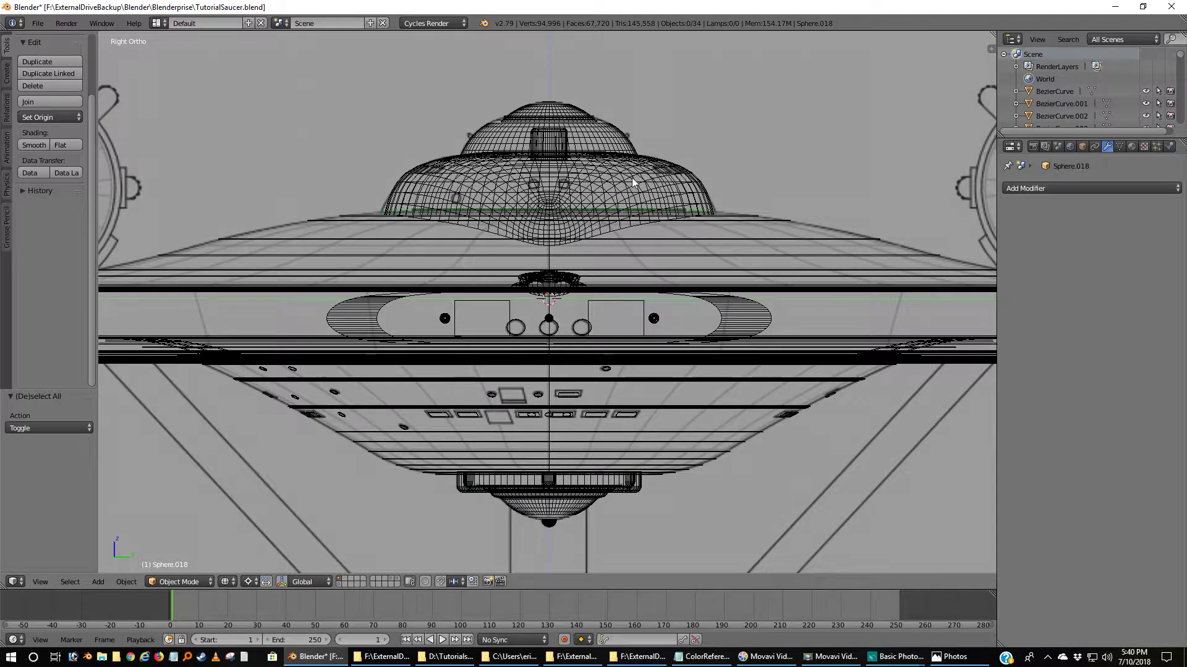
shift+middle_drag(631, 177, 705, 366)
scroll(576, 324, up, 2)
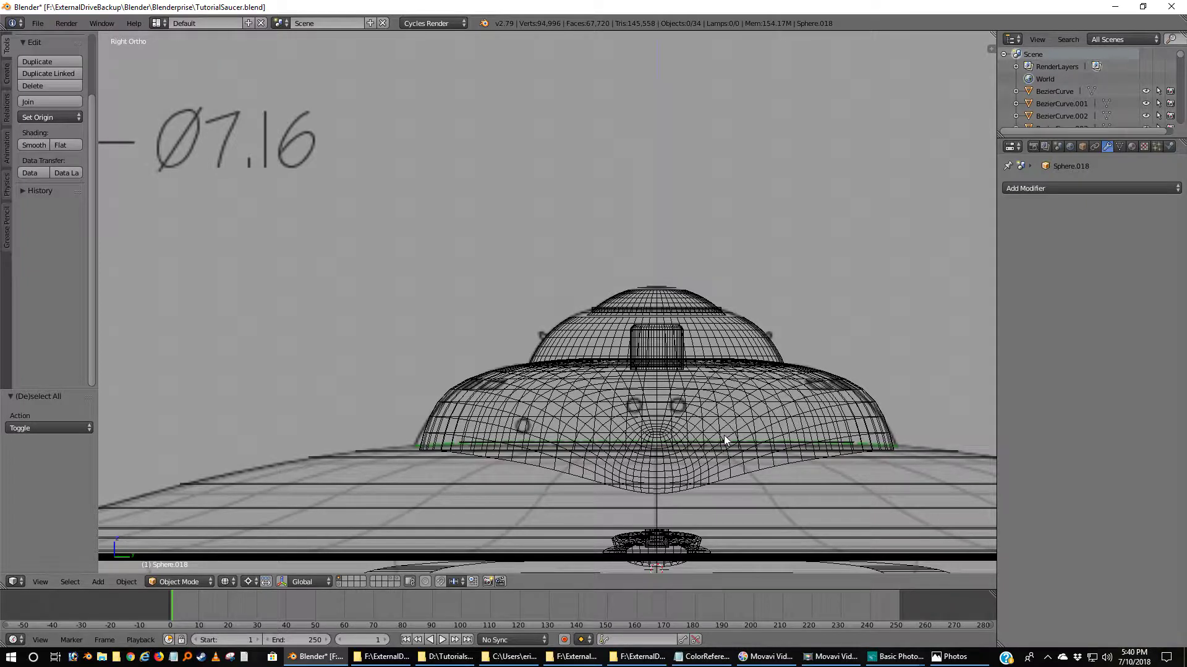
key(shift+a)
mouse_move(724, 436)
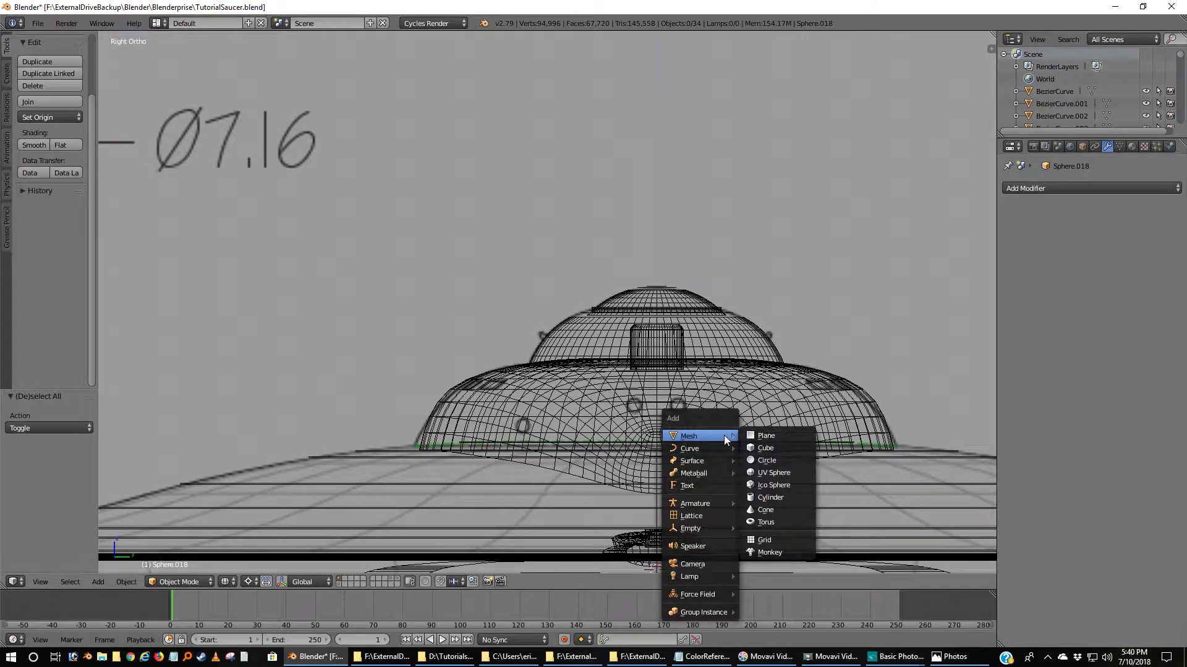
click(777, 473)
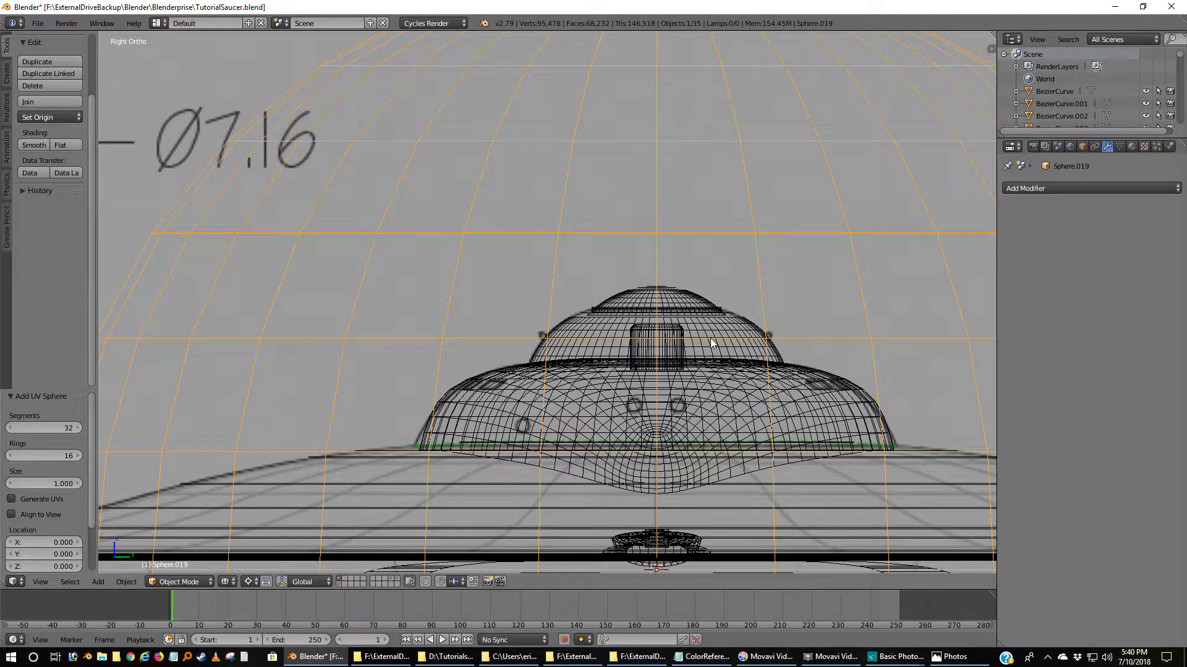
- Set the new UV sphere to 50 segments and scale it down to about 0.038
click(65, 429)
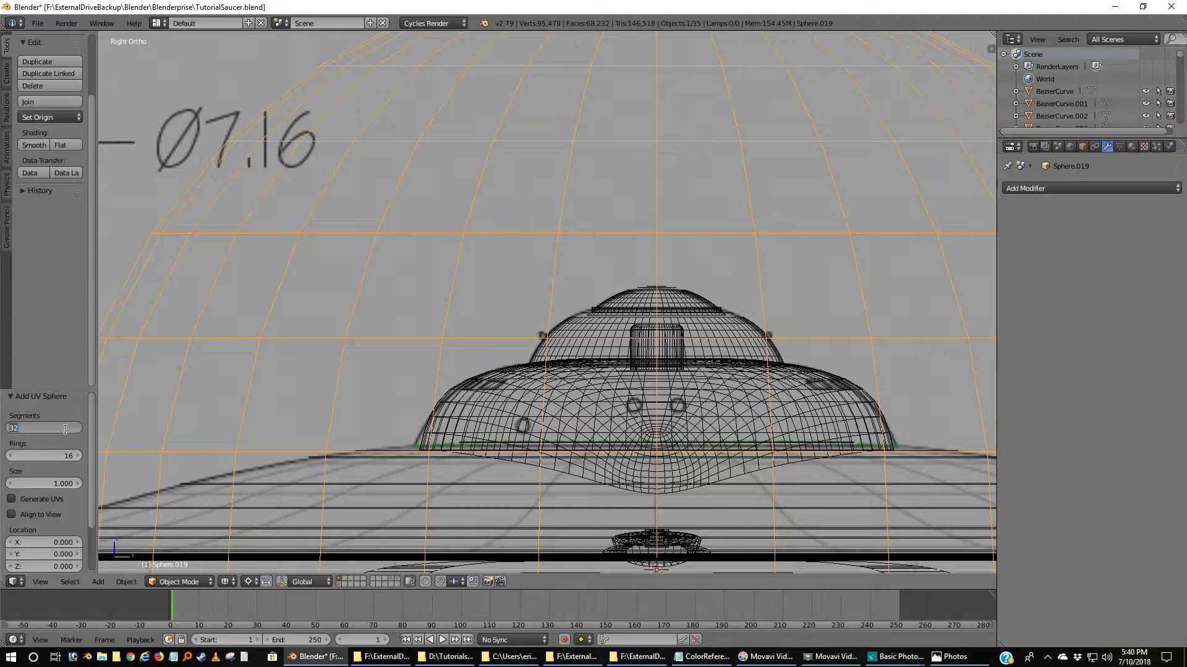
text(50)
key(Return)
scroll(418, 325, down, 5)
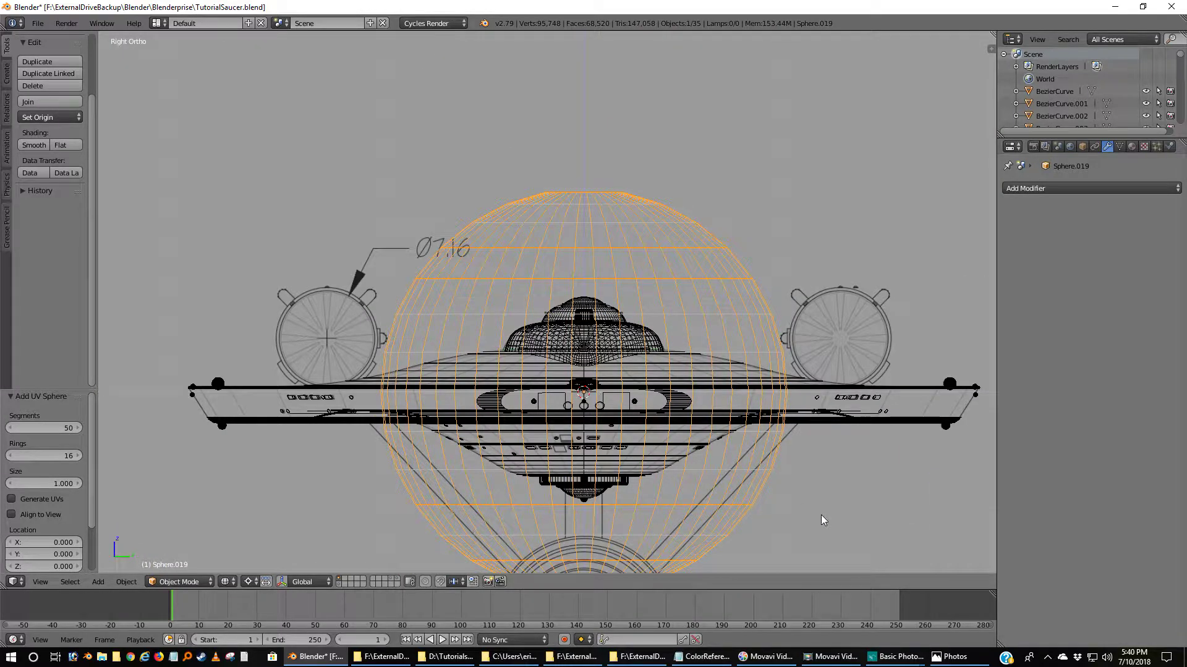
key(s)
click(597, 396)
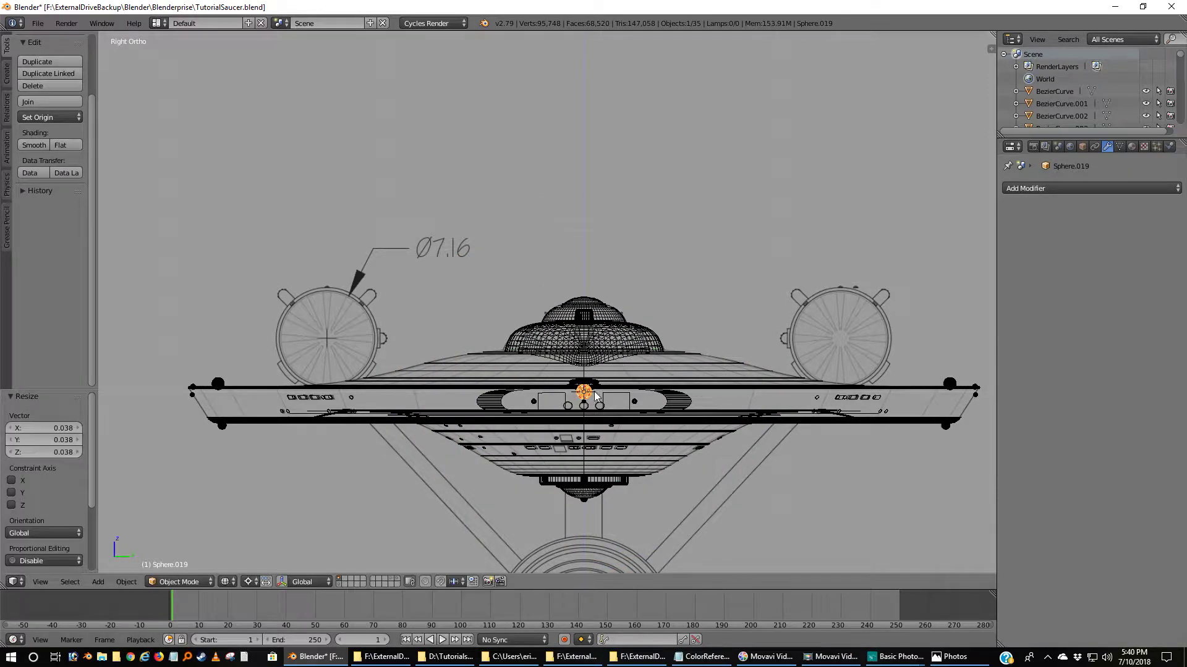
- Move the sphere up onto the small marker on the upper dome's outer edge, matching the reference drawing
scroll(596, 397, up, 3)
key(g)
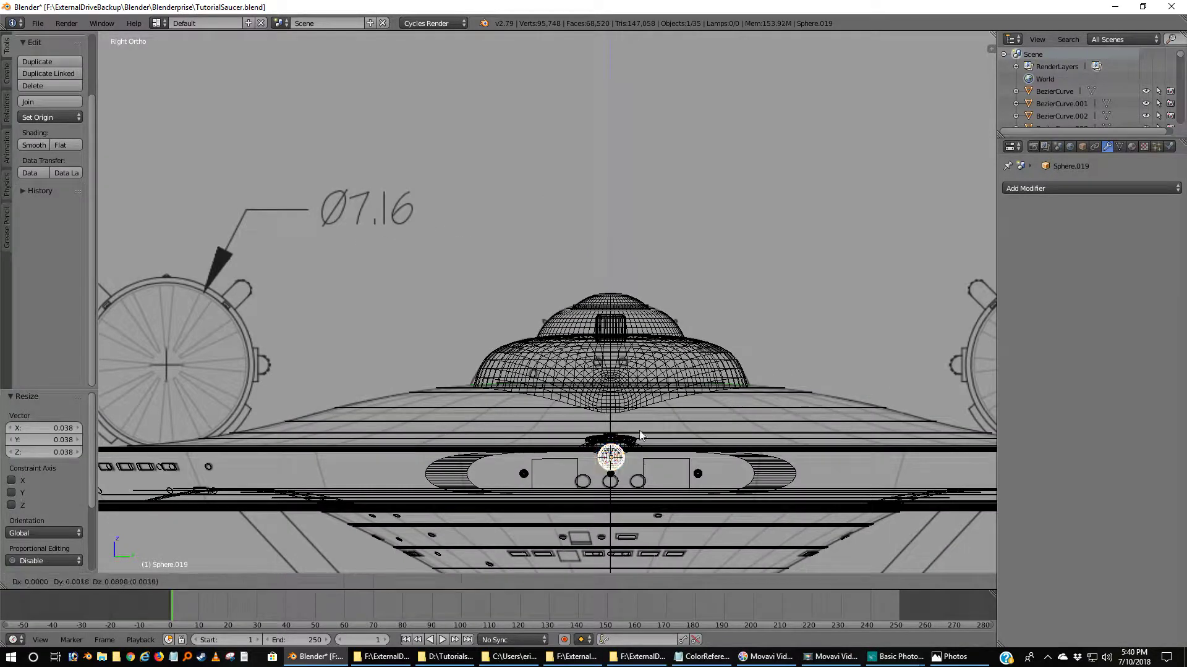
click(571, 329)
scroll(571, 331, up, 1)
scroll(570, 328, up, 8)
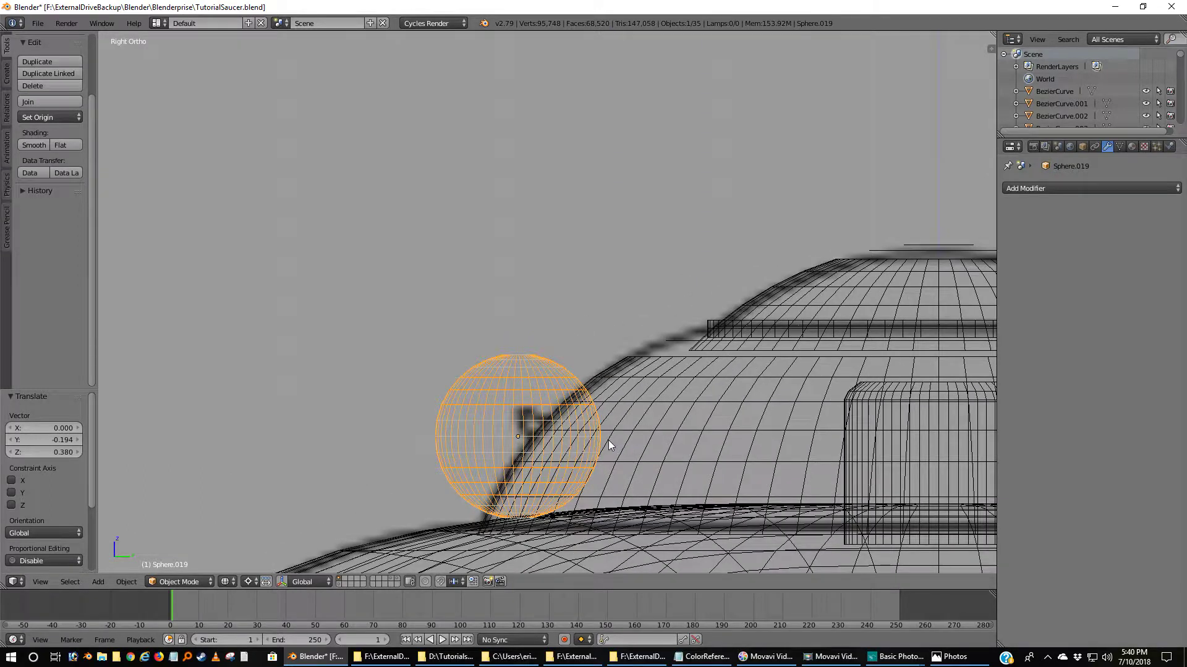
key(g)
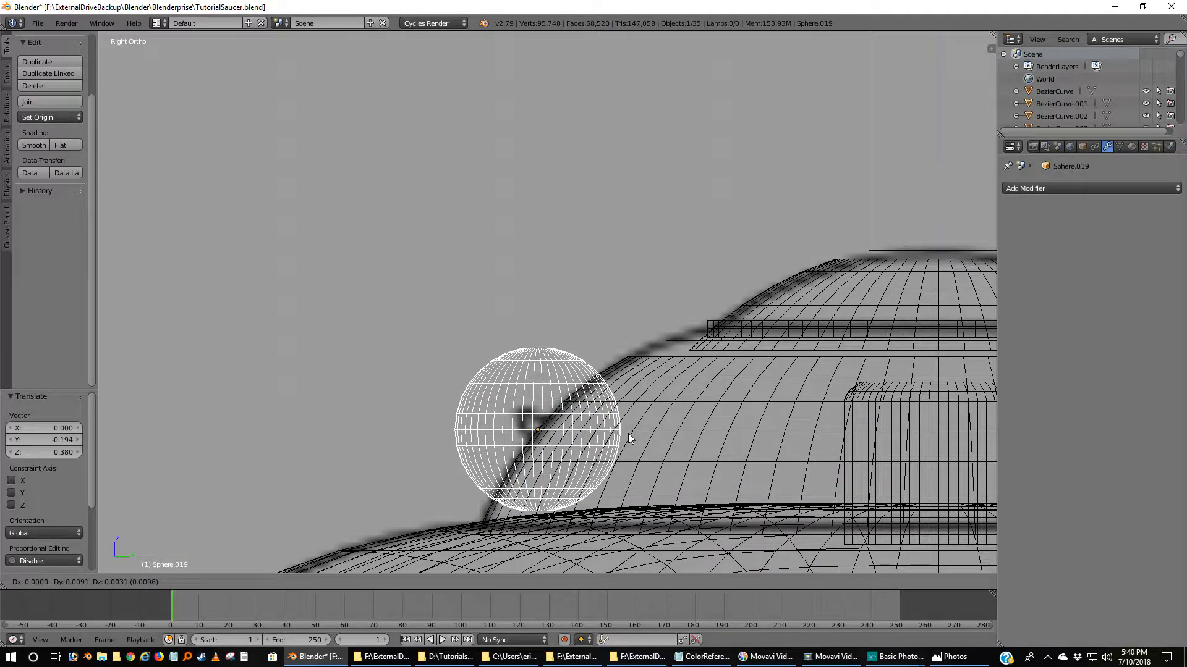
click(628, 433)
key(g)
key(Escape)
- Switch the transform pivot to the sphere's own centre and scale the sphere by about 0.222
click(248, 581)
click(255, 569)
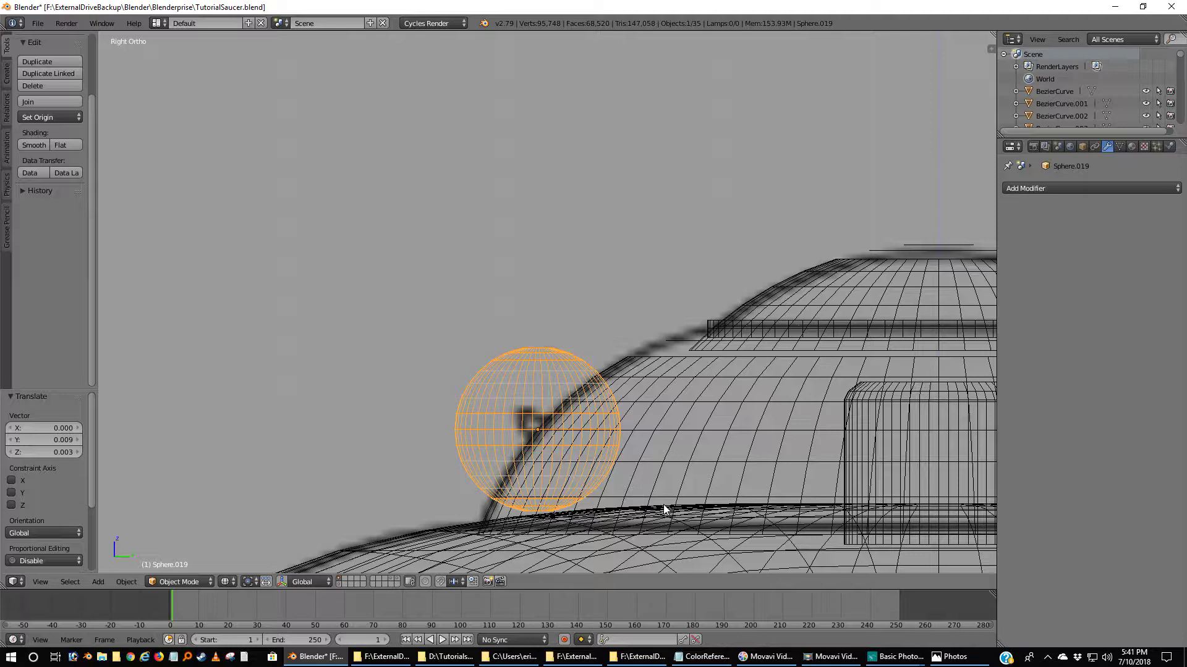
key(s)
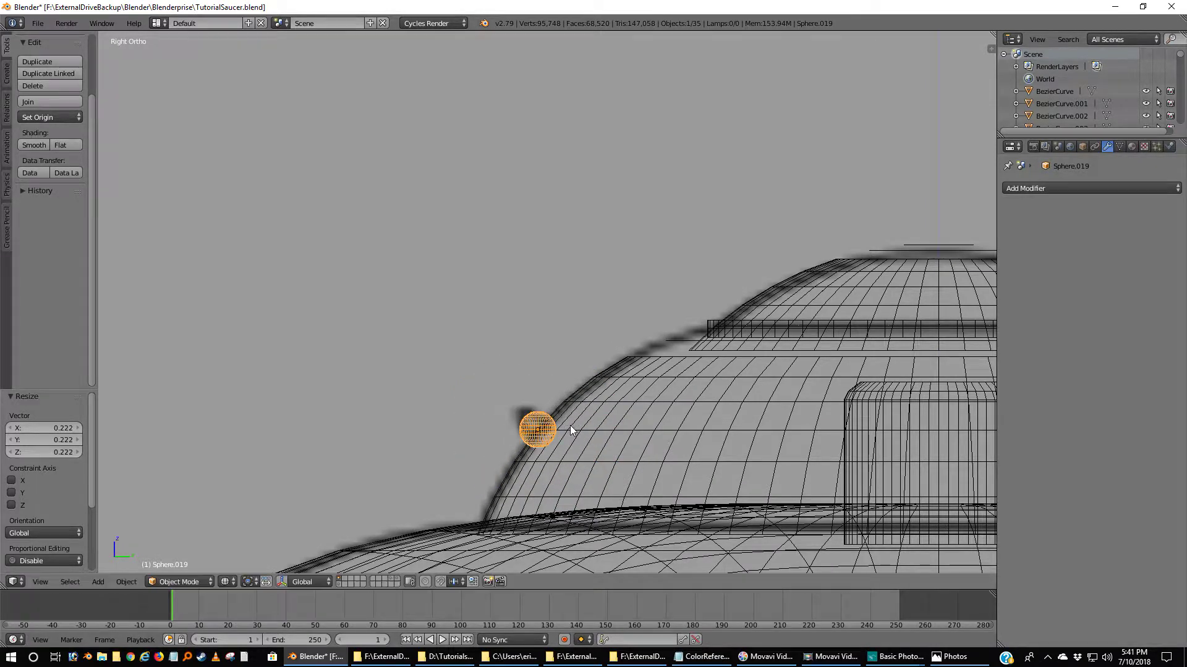
click(570, 425)
- Scale the sphere by about 0.891 to fit the marker on the dome's edge more closely
scroll(547, 472, up, 3)
scroll(540, 486, up, 1)
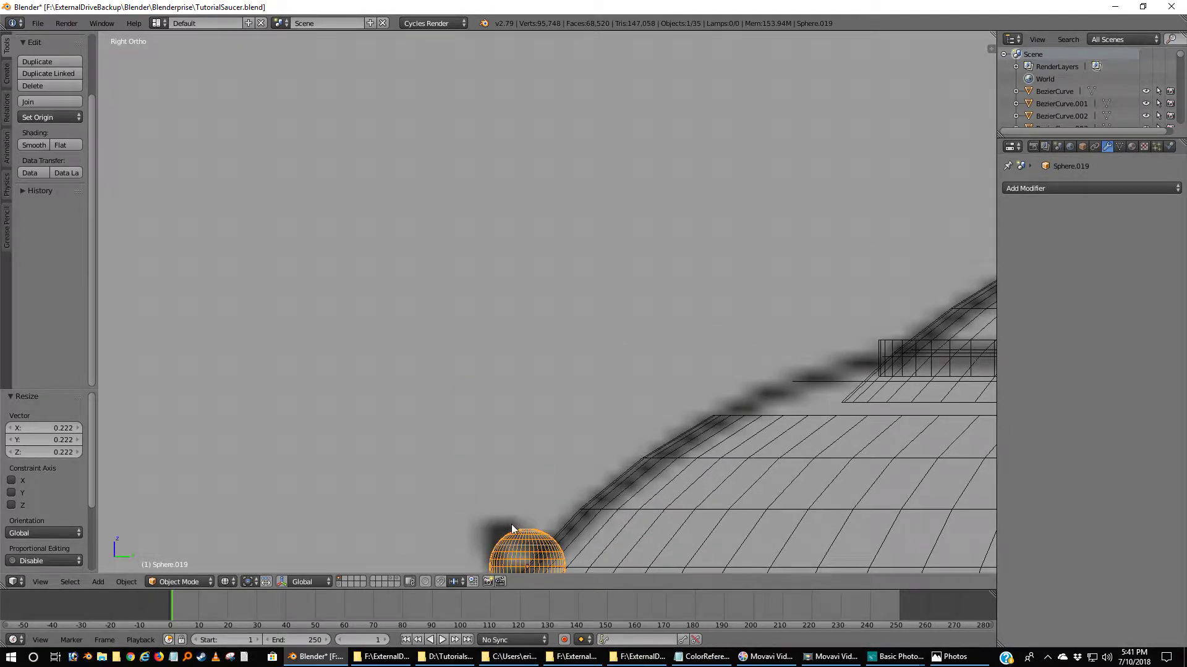
shift+middle_drag(510, 524, 585, 340)
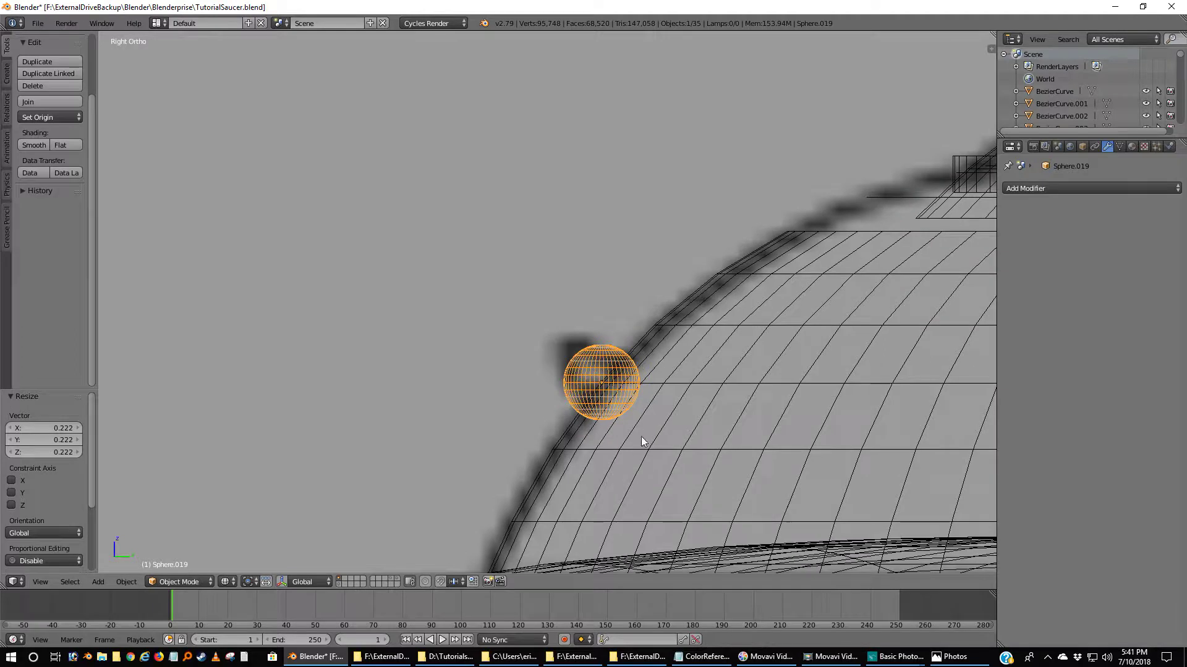
key(s)
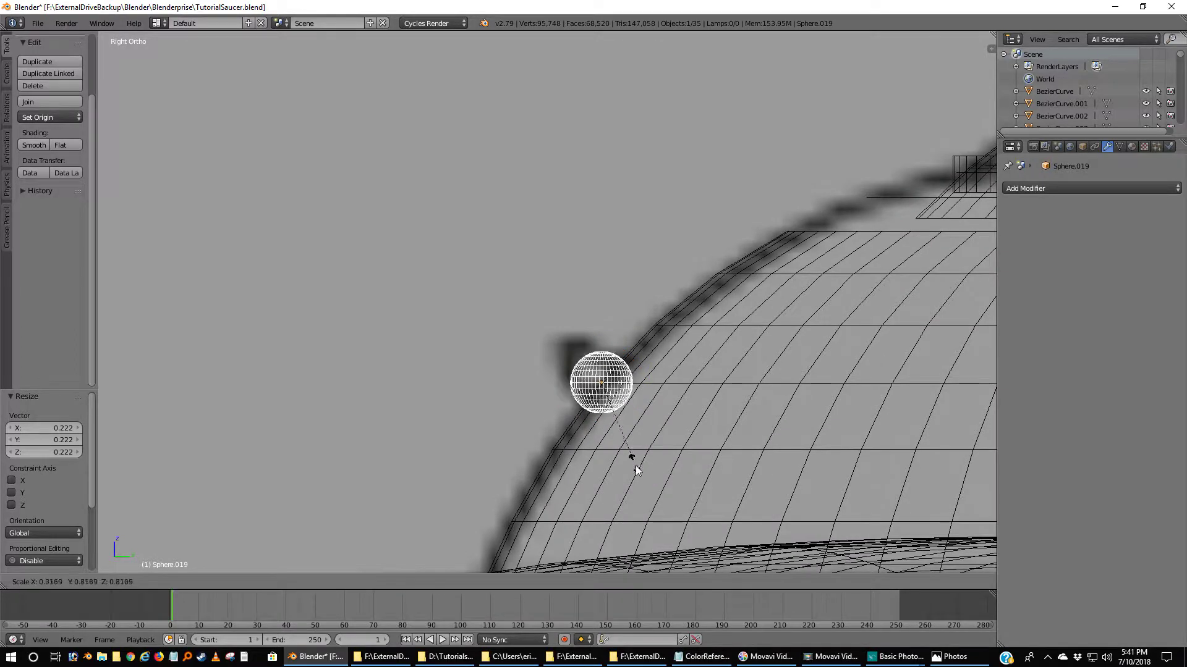
click(637, 474)
- Show the model in solid shading and apply smooth shading to the small sphere
scroll(641, 467, up, 4)
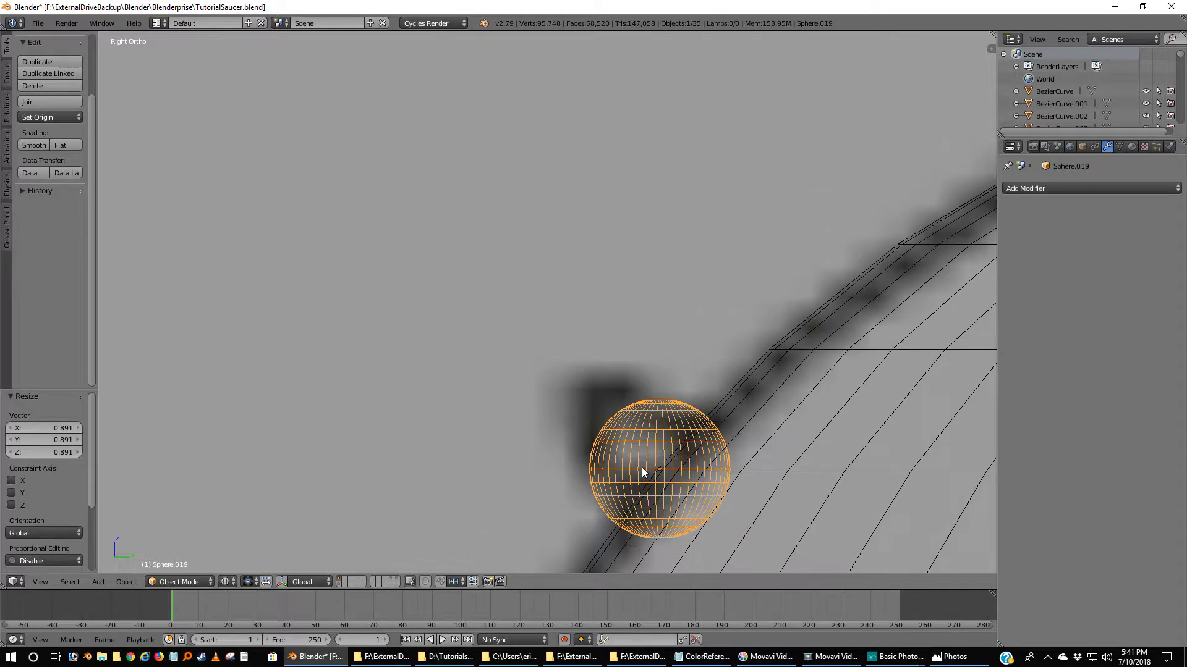
scroll(641, 467, down, 2)
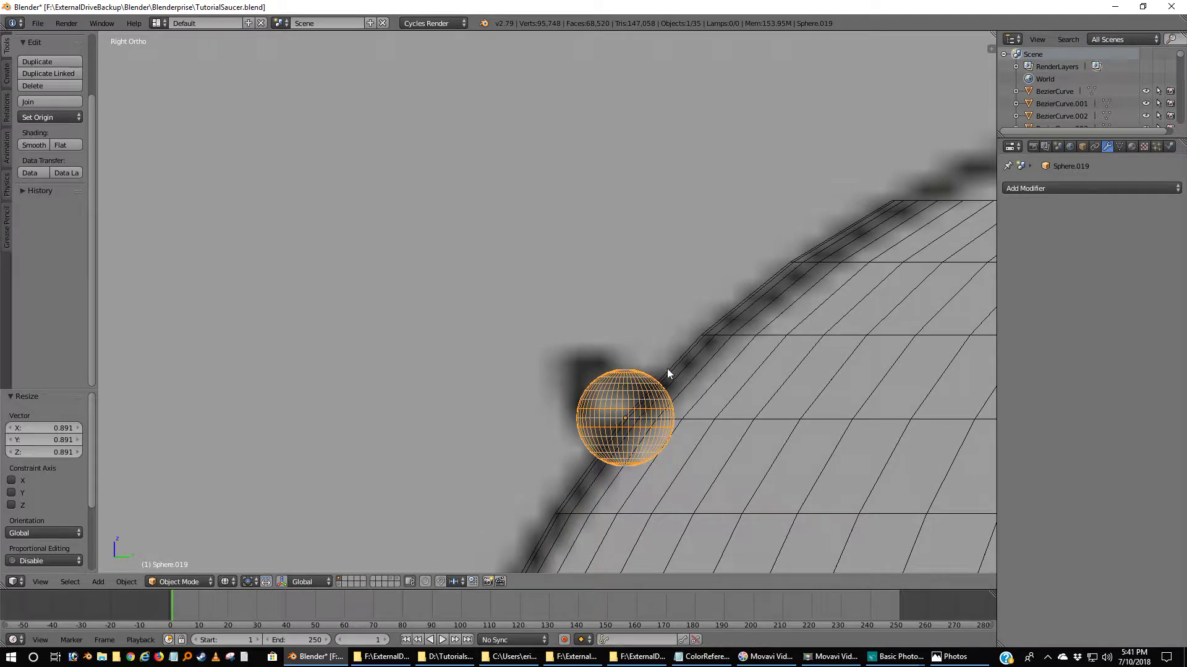
middle_drag(659, 378, 655, 405)
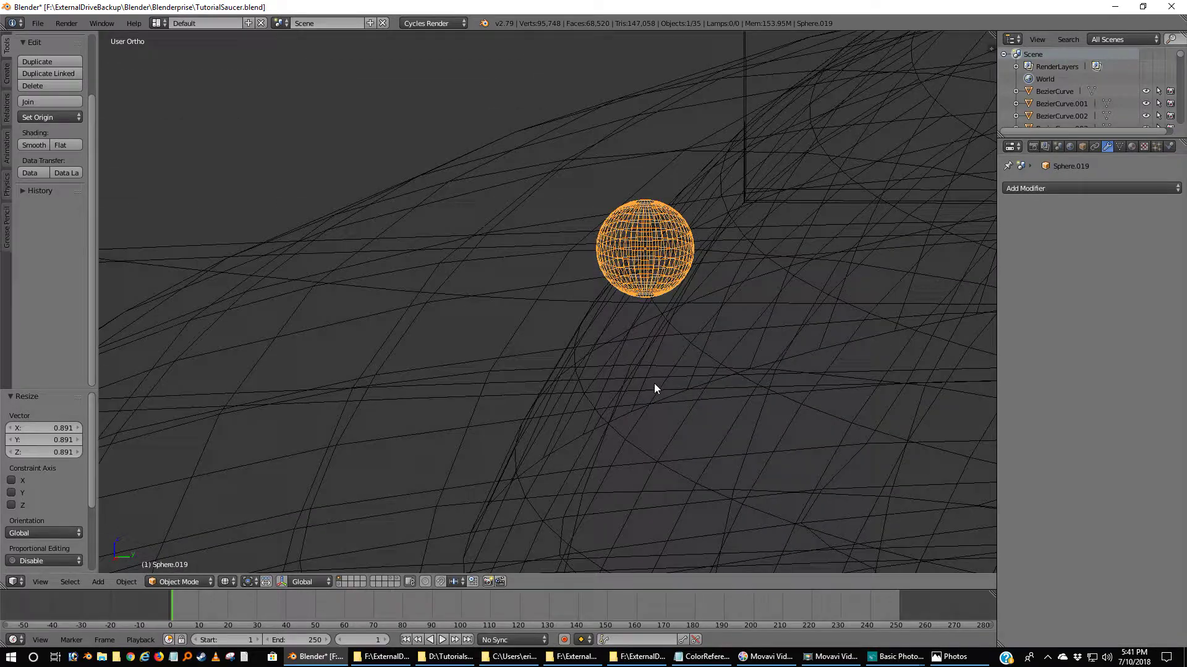
key(z)
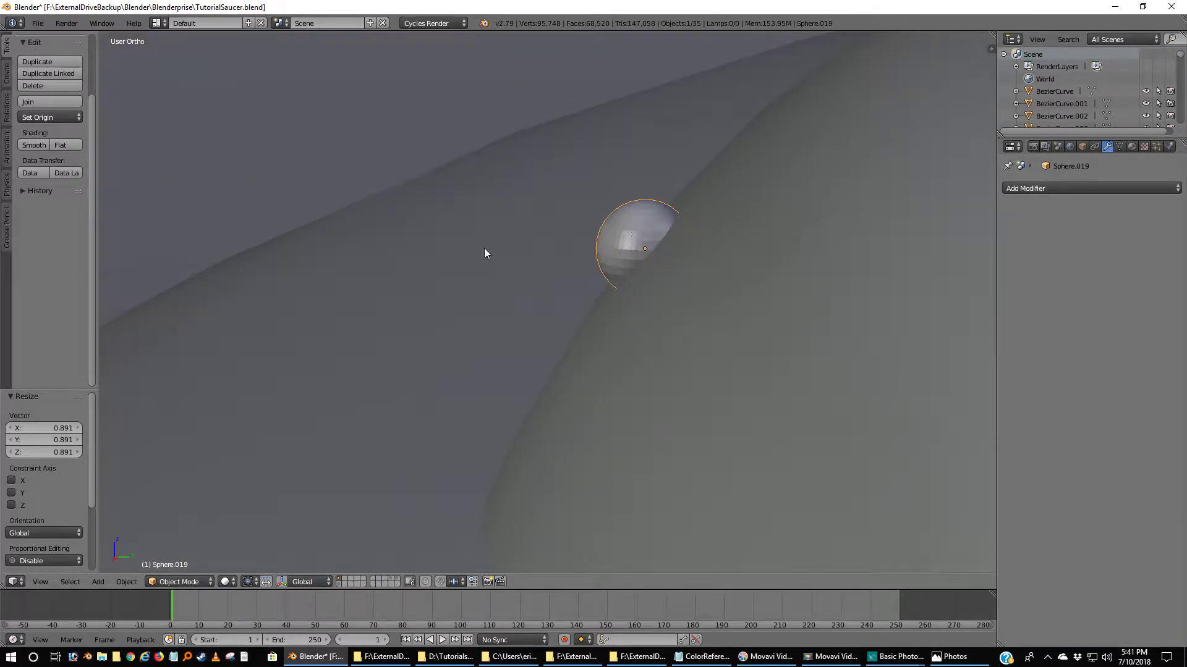
click(28, 144)
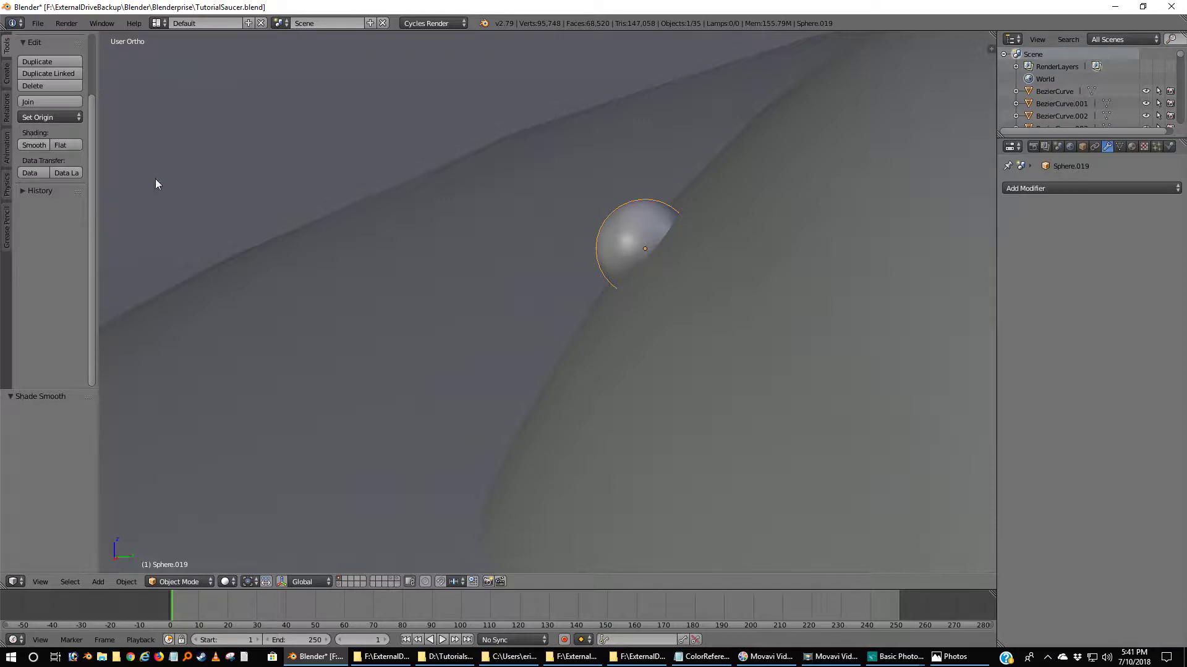
- Enter Edit Mode on the sphere, deselect its mesh and select only the vertex at its top pole
key(Tab)
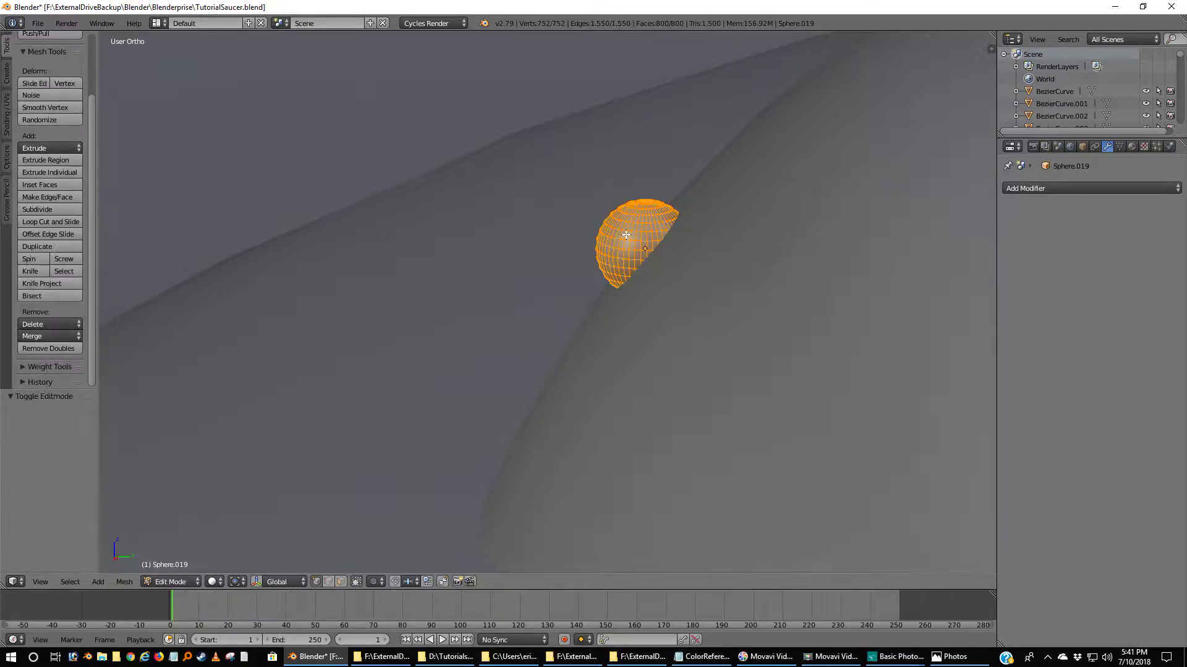
scroll(626, 235, up, 2)
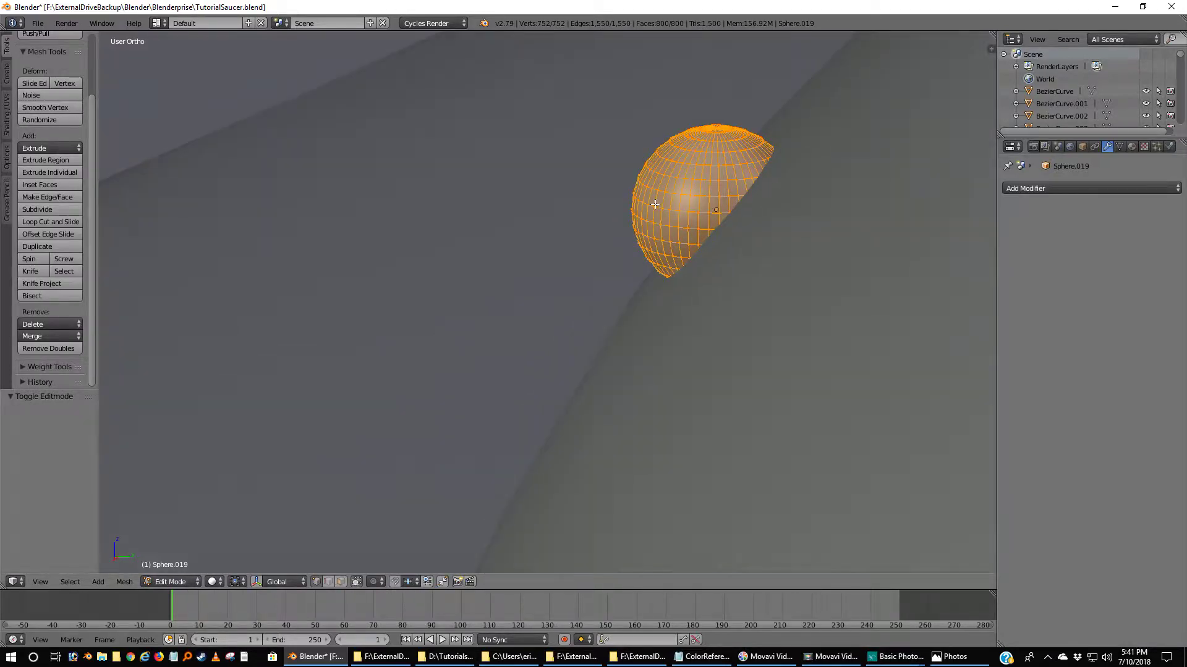
key(a)
shift+middle_drag(655, 204, 537, 368)
scroll(554, 342, up, 6)
middle_drag(564, 328, 562, 340)
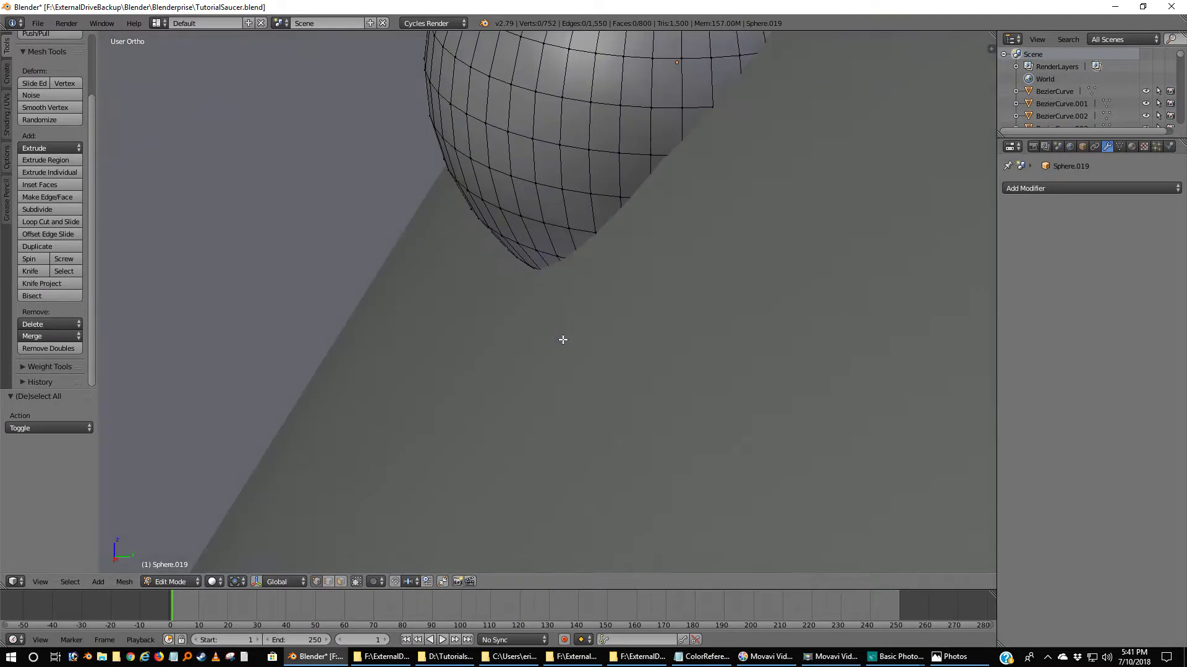
scroll(563, 340, down, 4)
middle_drag(562, 257, 551, 314)
scroll(552, 311, up, 2)
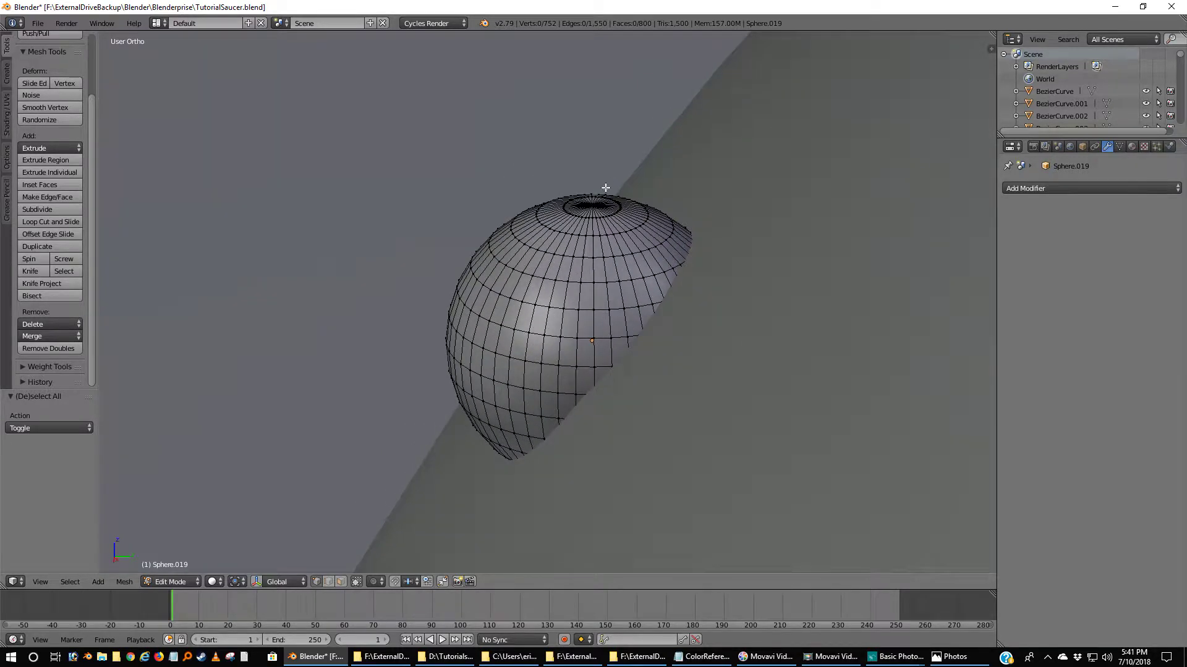
right_click(595, 208)
- Show the sphere in the right-side wireframe view and enable proportional editing
key(KP_3)
scroll(611, 325, down, 6)
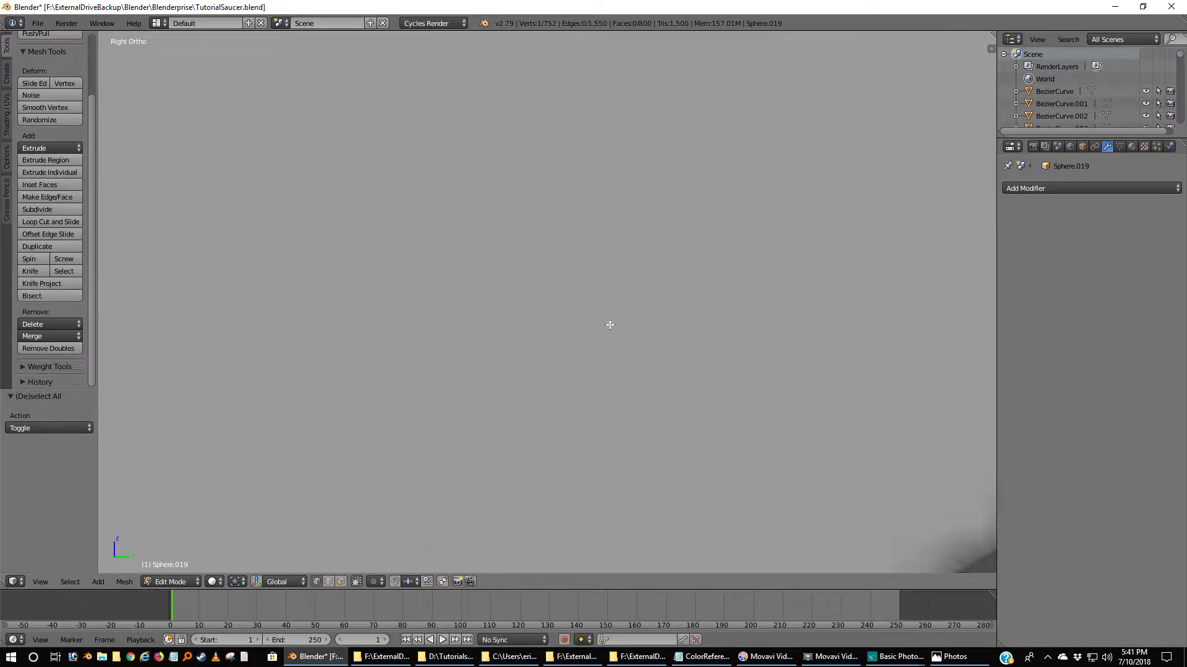
scroll(611, 326, up, 2)
scroll(583, 312, up, 5)
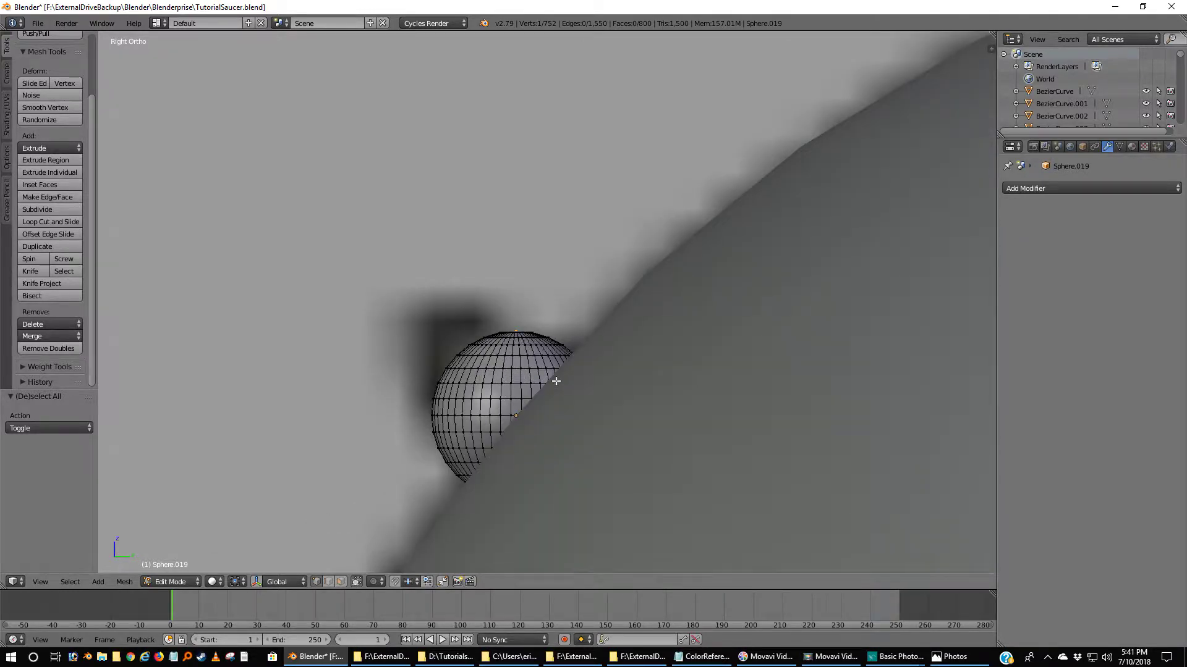
key(z)
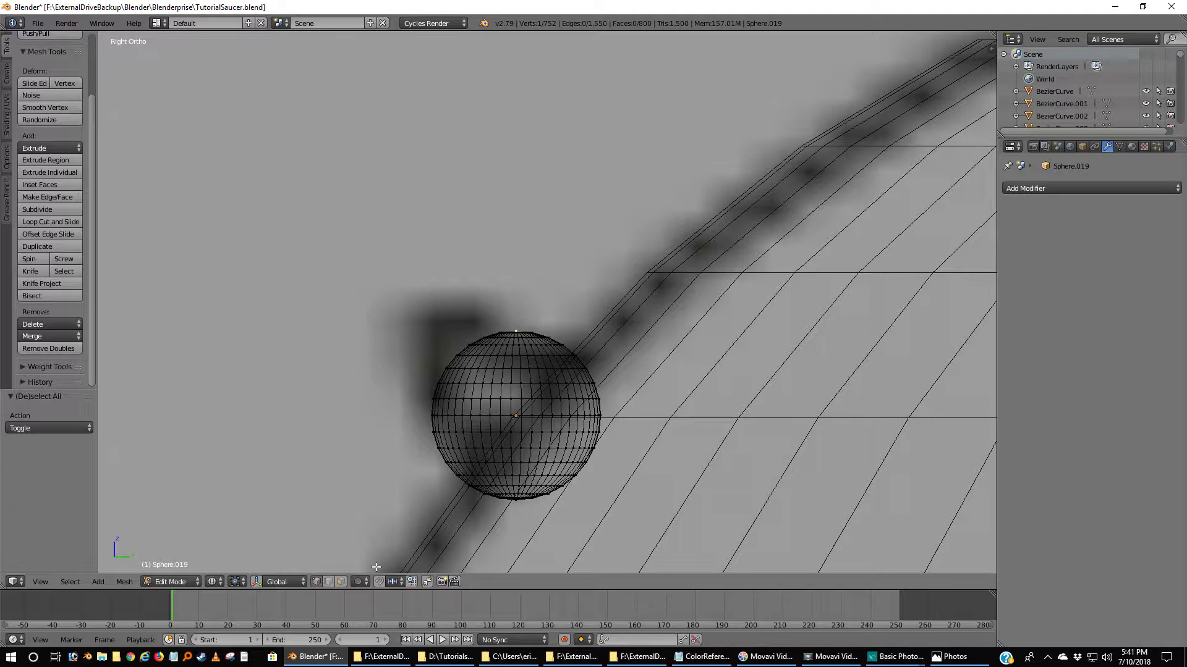
click(359, 581)
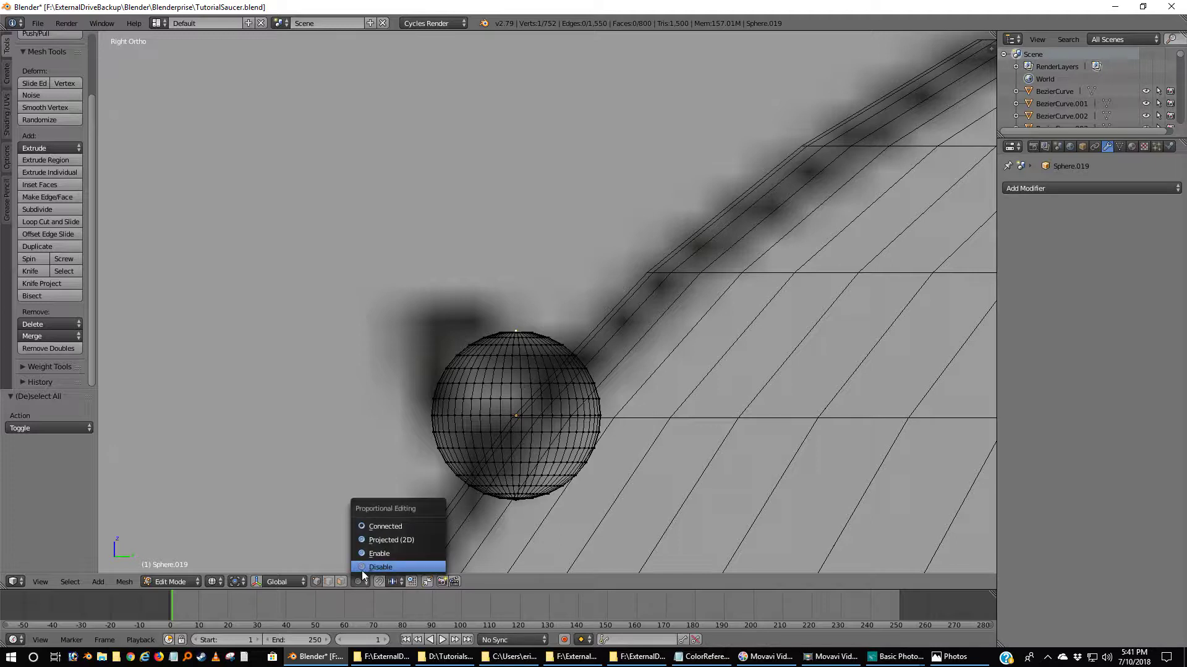
click(362, 554)
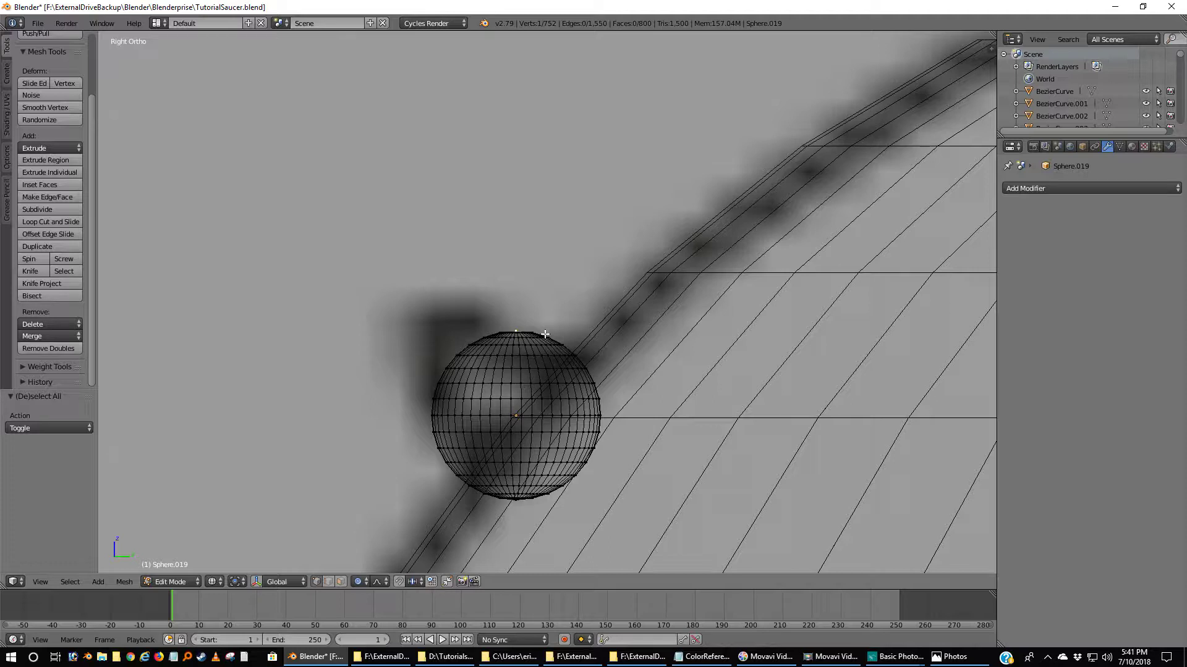
key(g)
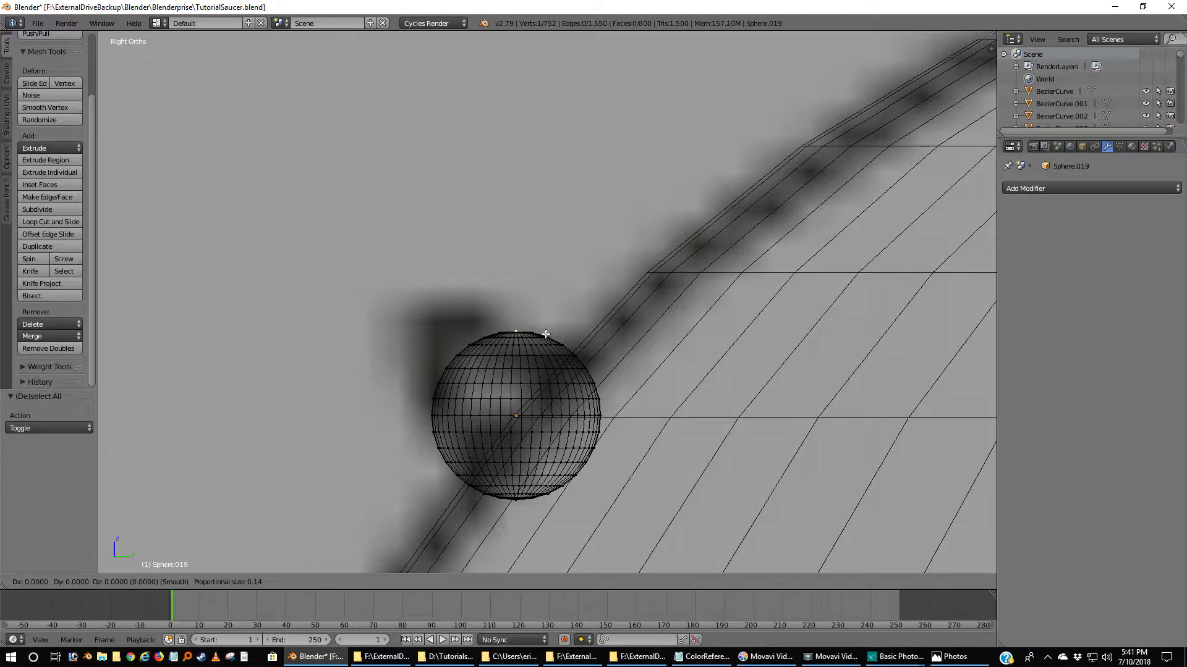
key(z)
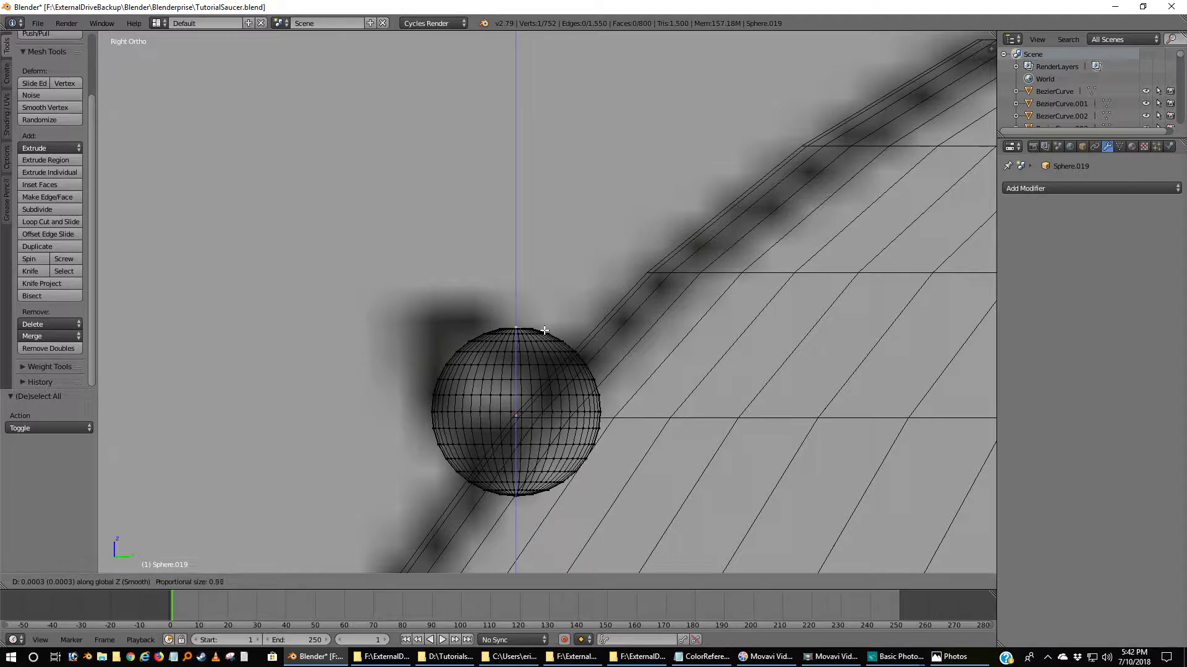
key(Escape)
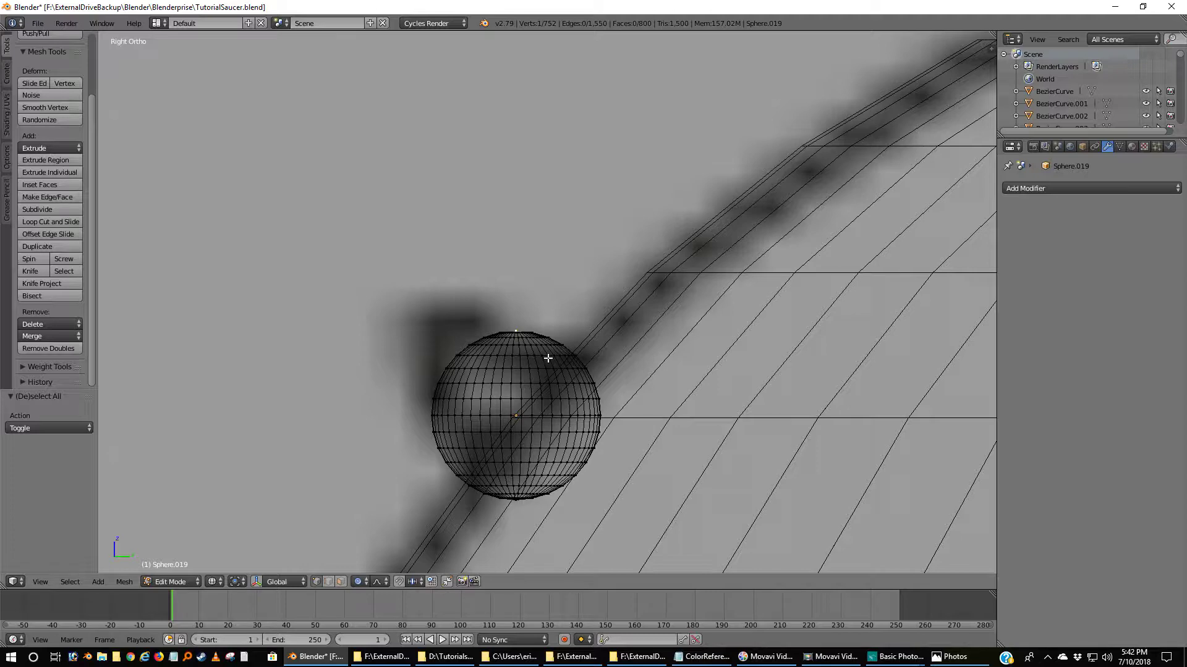
key(g)
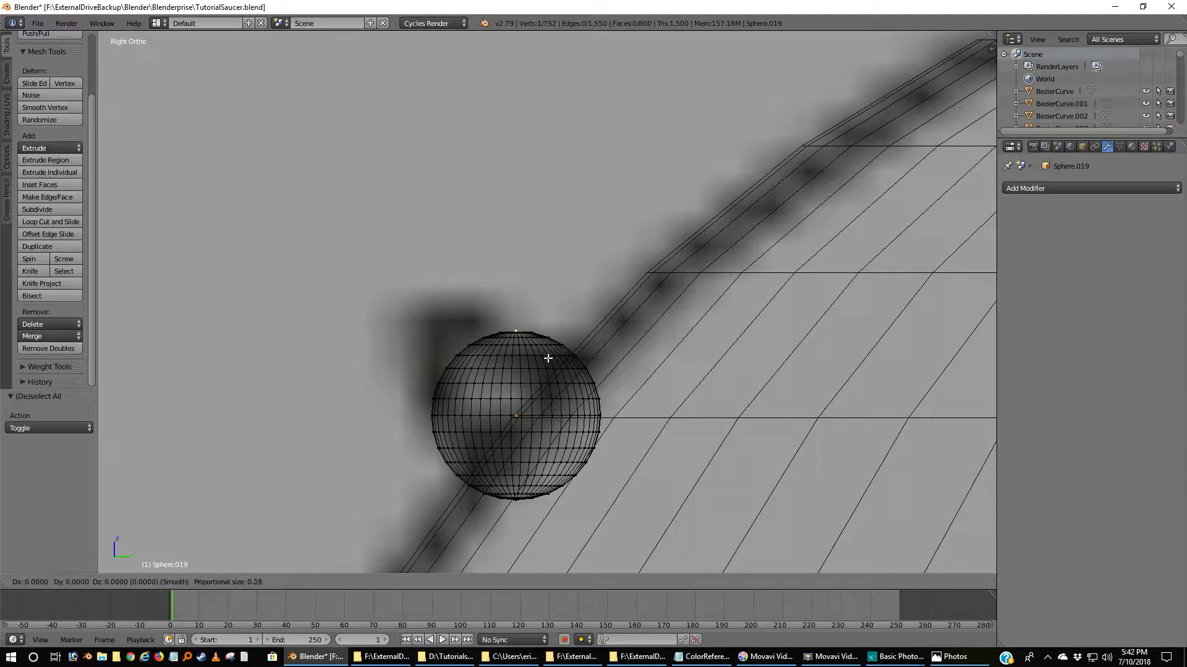
key(Escape)
- Shrink the proportional editing size around the top vertex to 0.04, leaving the vertex where it is
scroll(549, 357, down, 10)
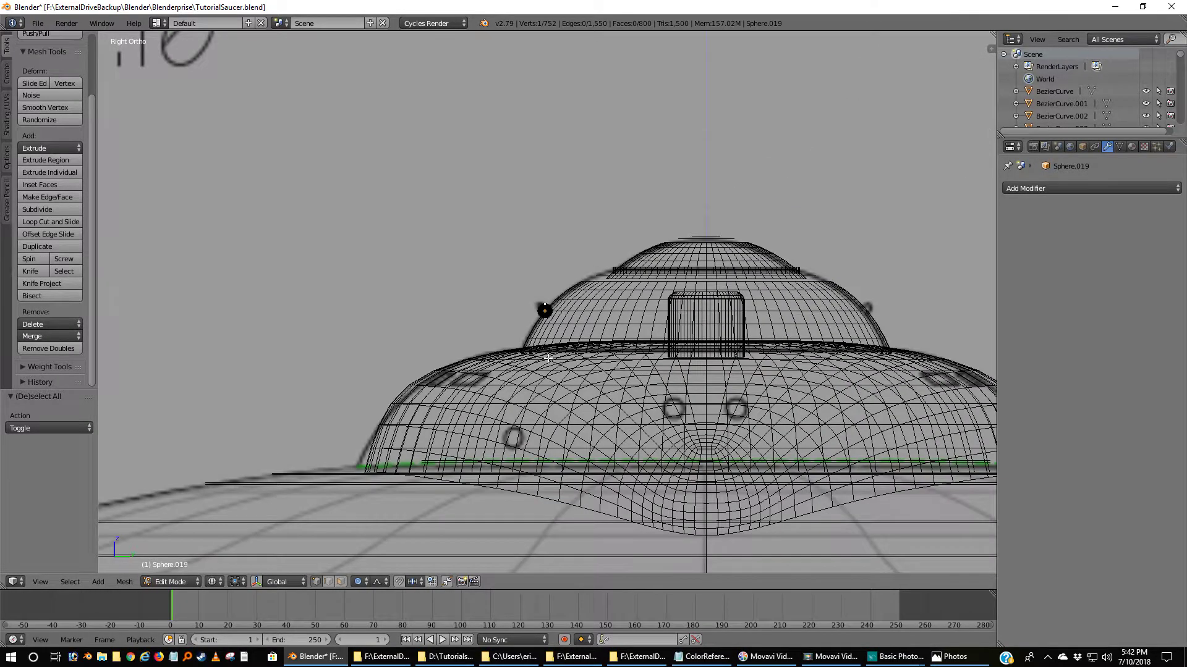
key(g)
scroll(551, 330, down, 6)
scroll(552, 330, up, 20)
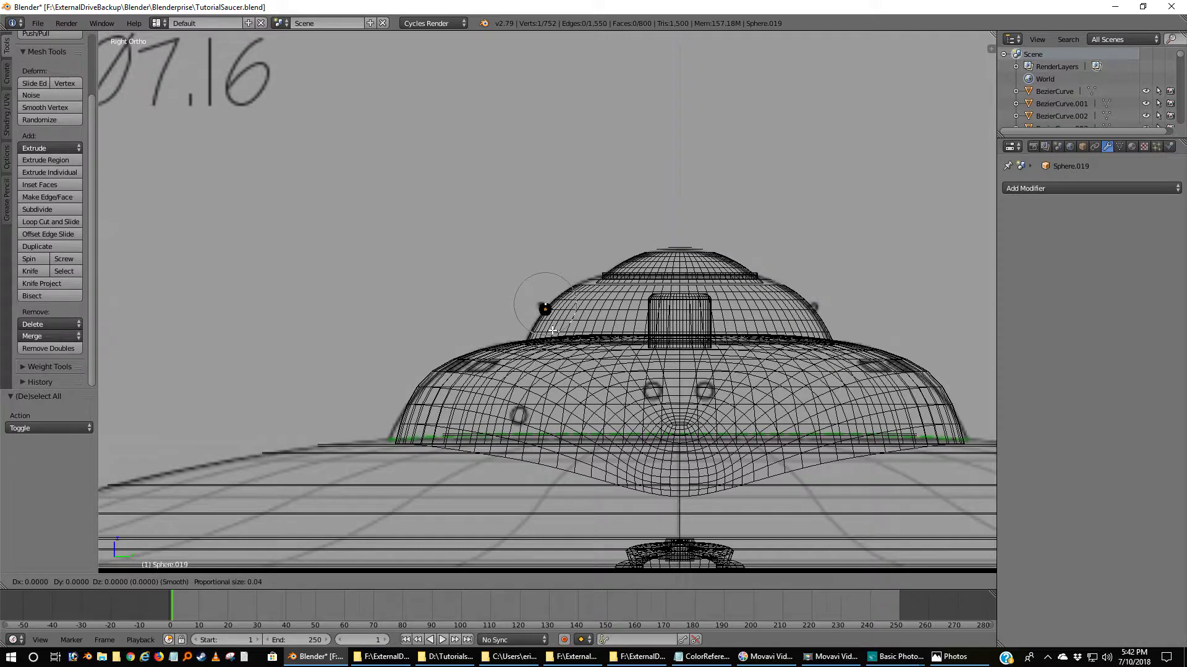
key(Escape)
scroll(552, 331, up, 8)
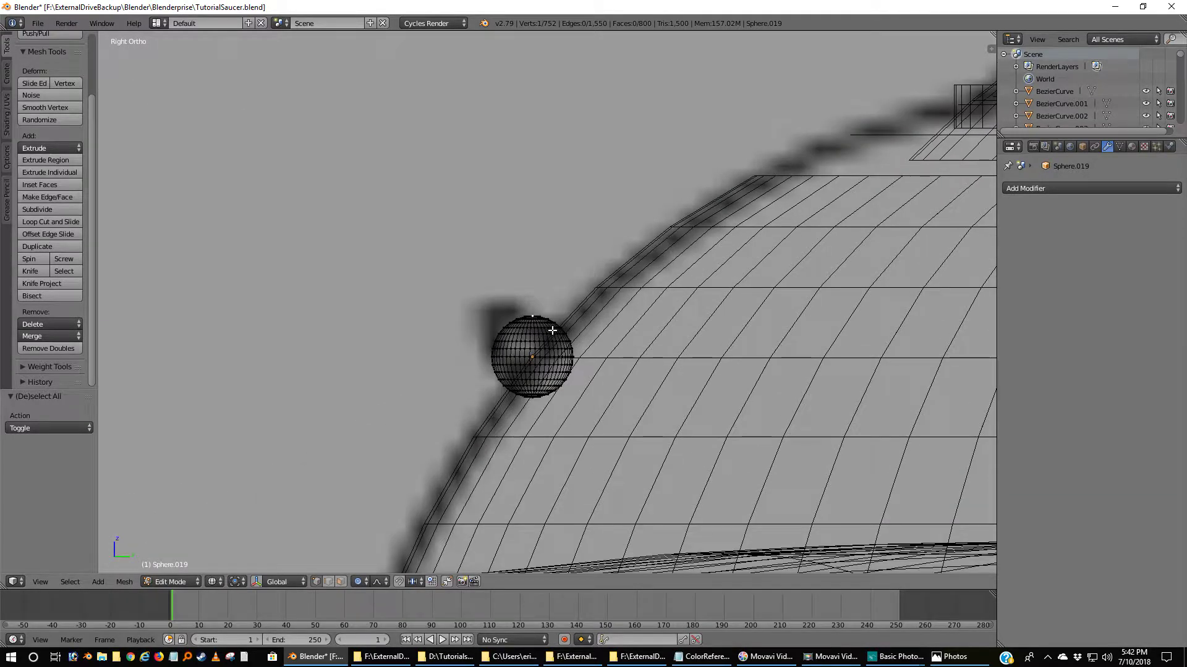
- Raise the sphere's top vertex about 0.006 along Z with a proportional size of 0.01, and return to Object Mode
key(g)
scroll(552, 331, up, 10)
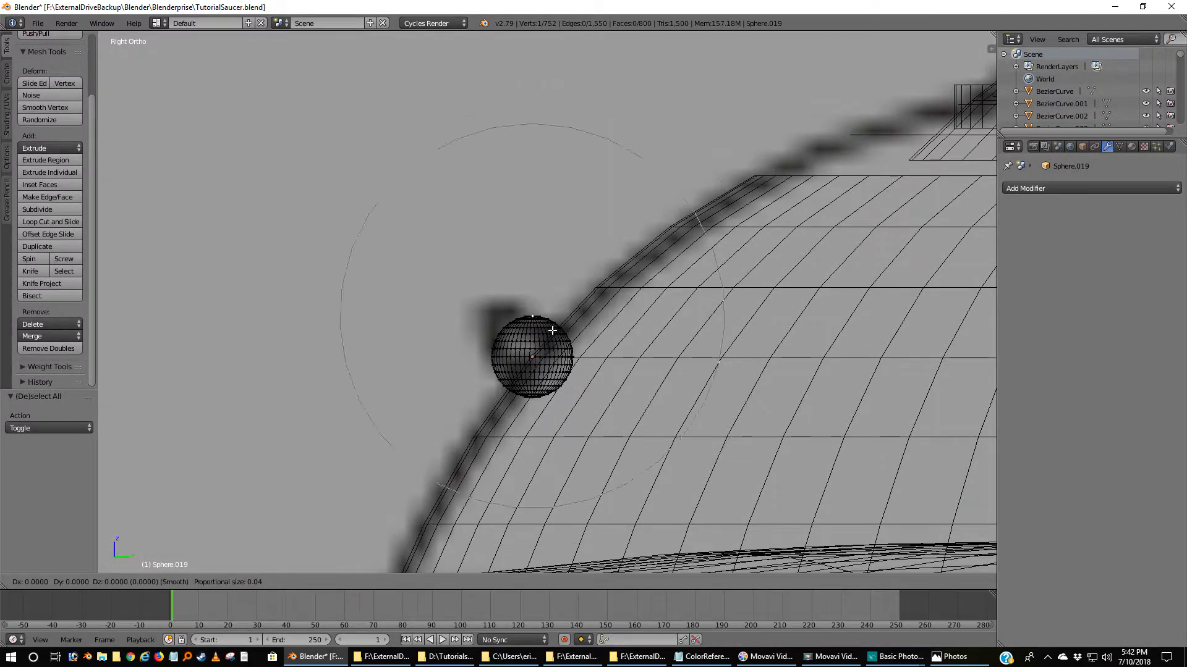
scroll(552, 331, up, 7)
scroll(552, 331, up, 1)
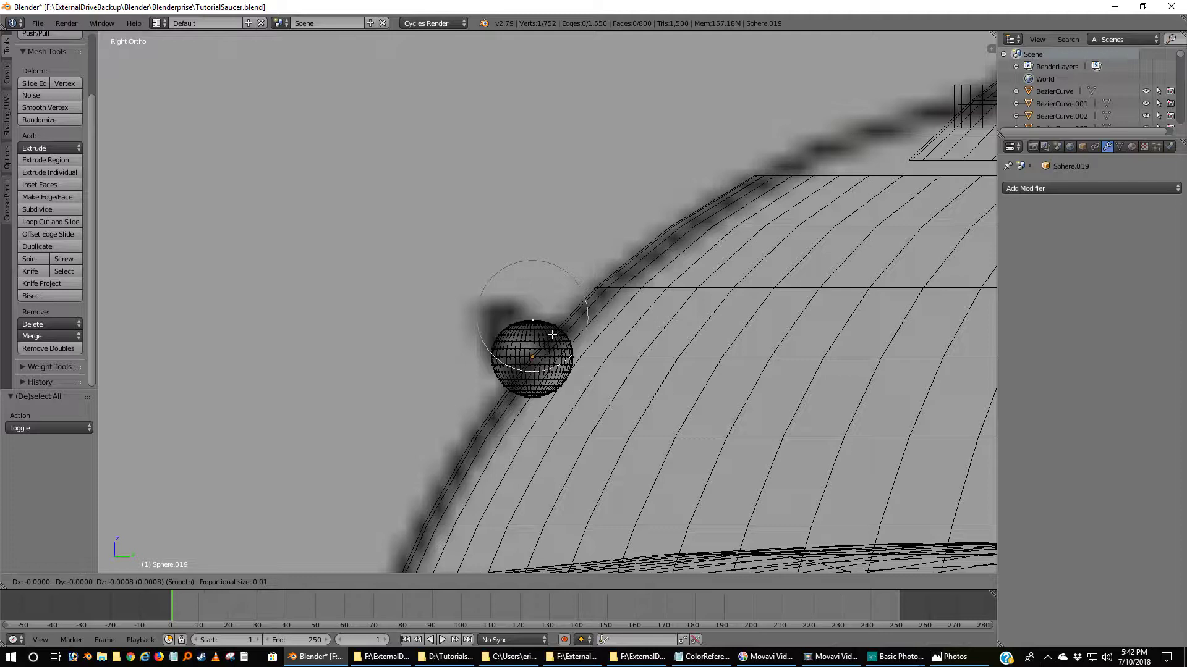
key(z)
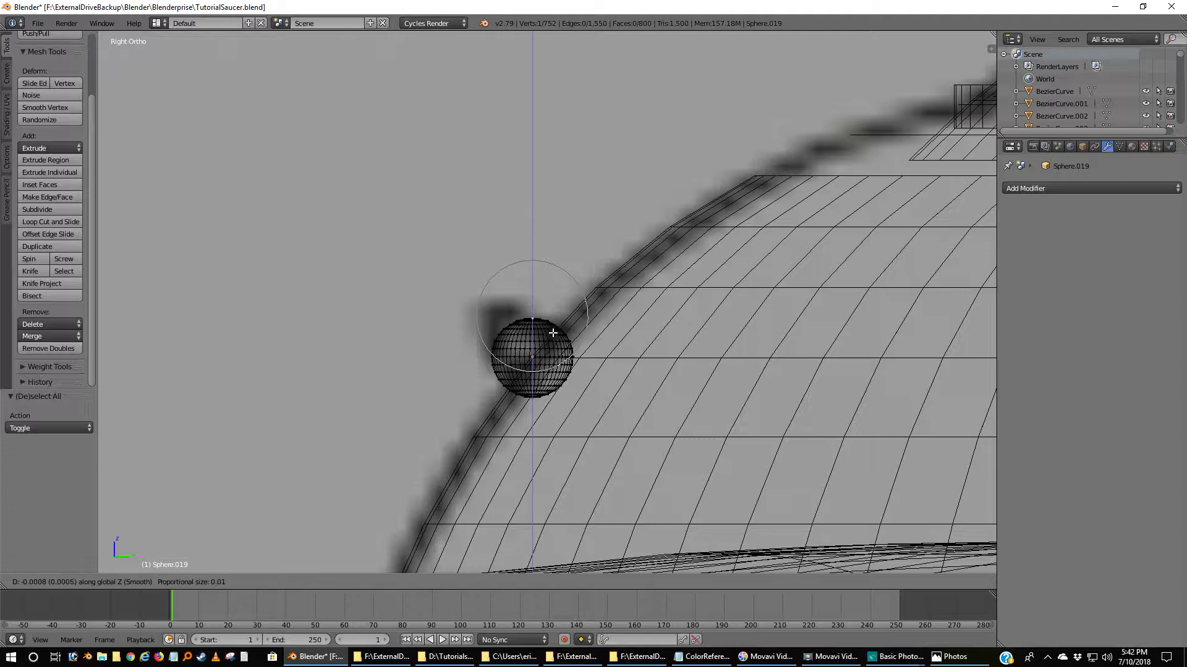
click(554, 299)
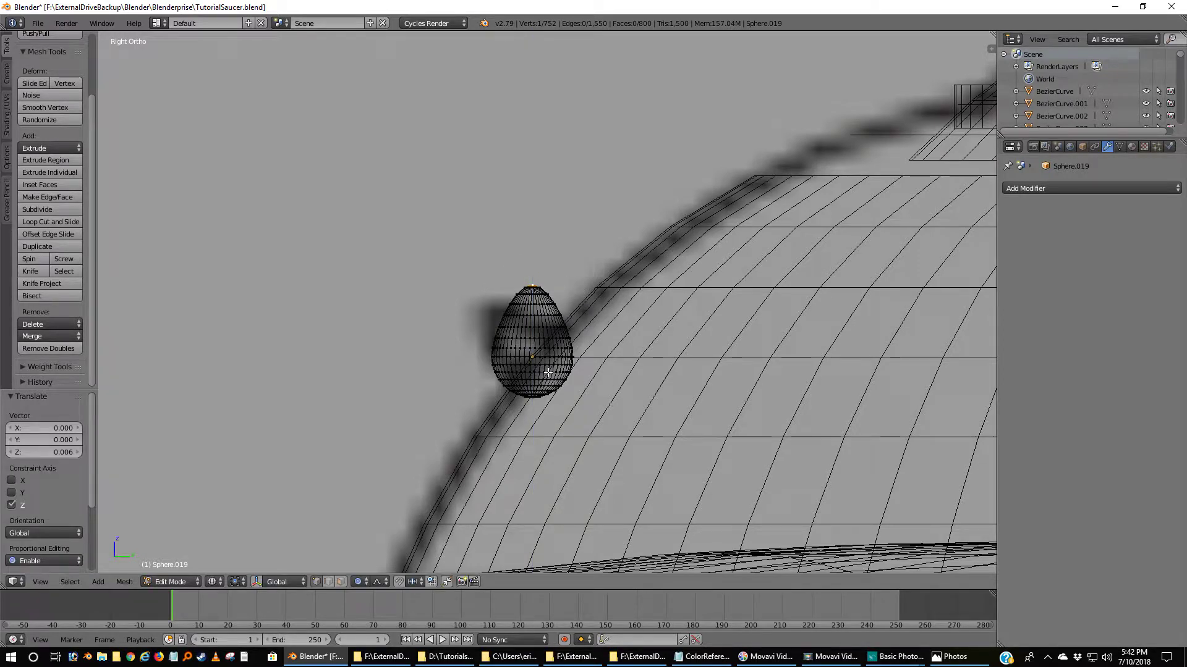
key(Tab)
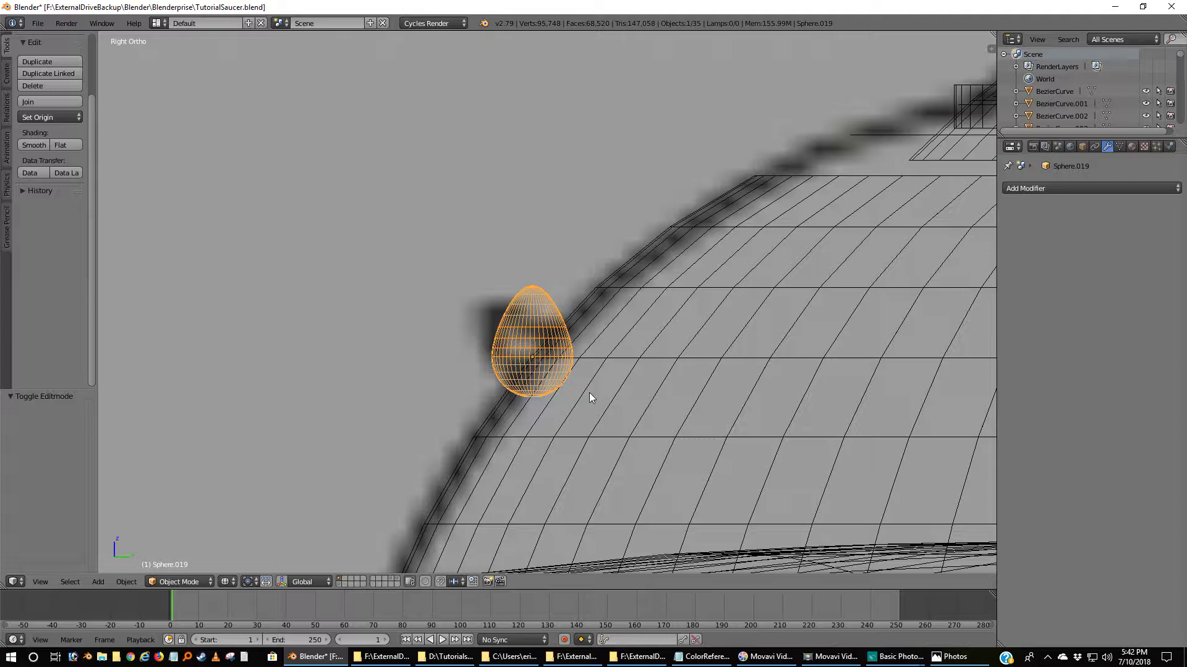
- Rotate the egg-shaped light about -35.9° in the side view so its tip leans outward from the dome
click(248, 582)
key(r)
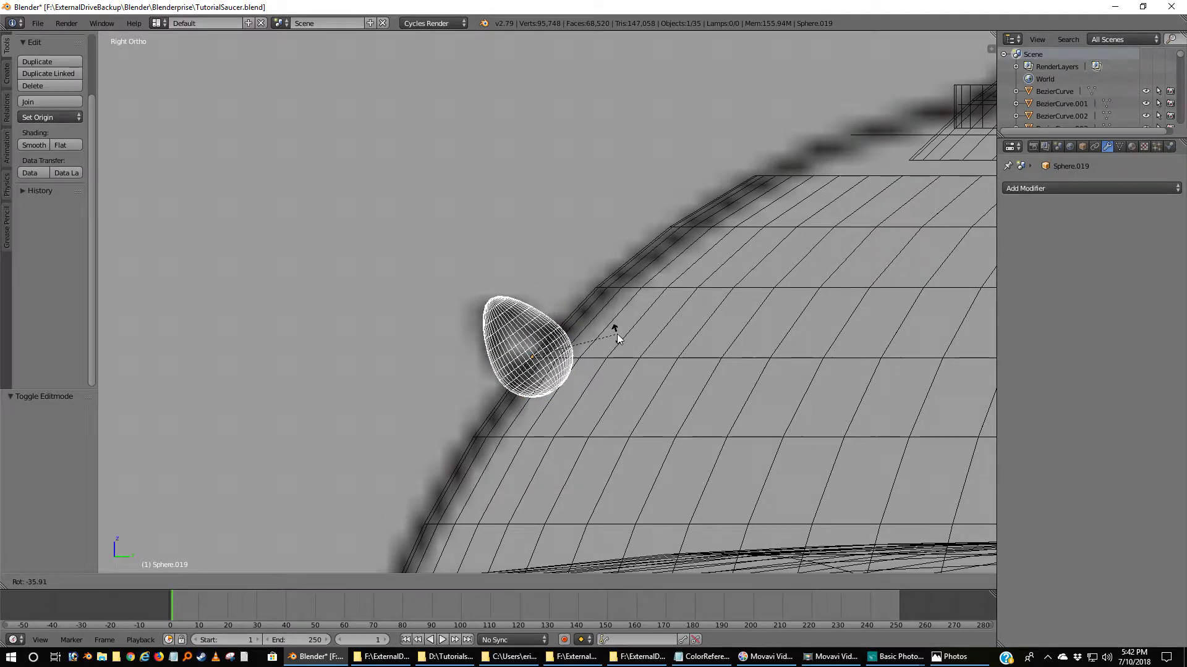
click(617, 336)
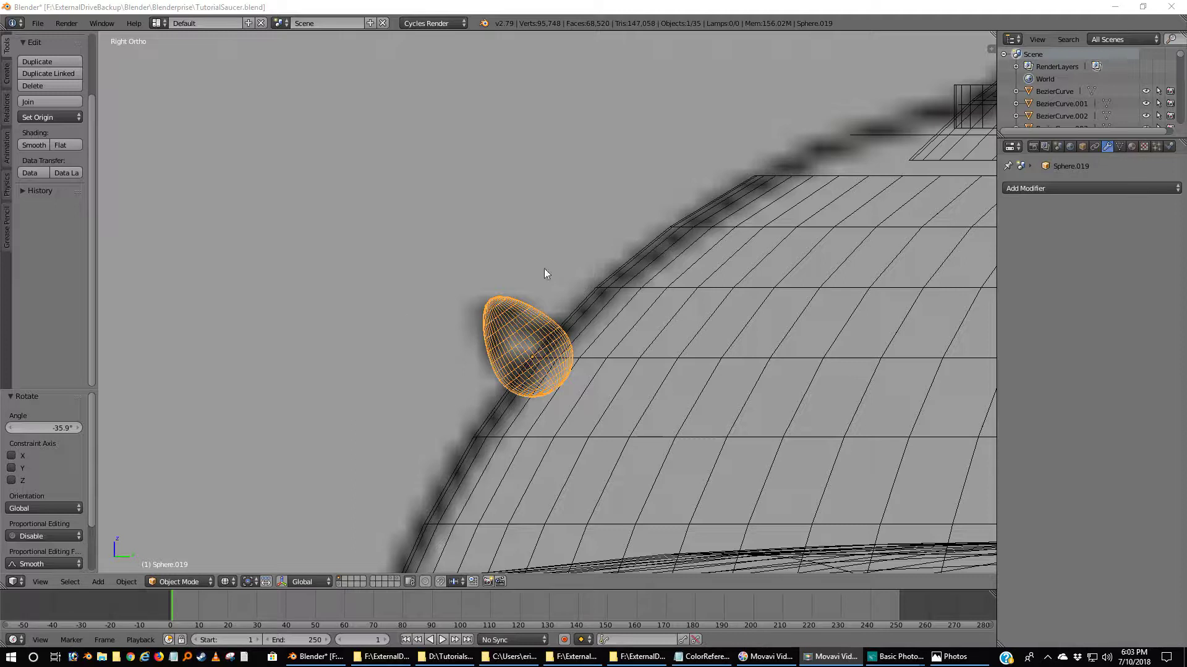
- Scale the light to about 0.866 and move it about -0.002 in Y and 0.001 in Z onto the reference outline
click(248, 581)
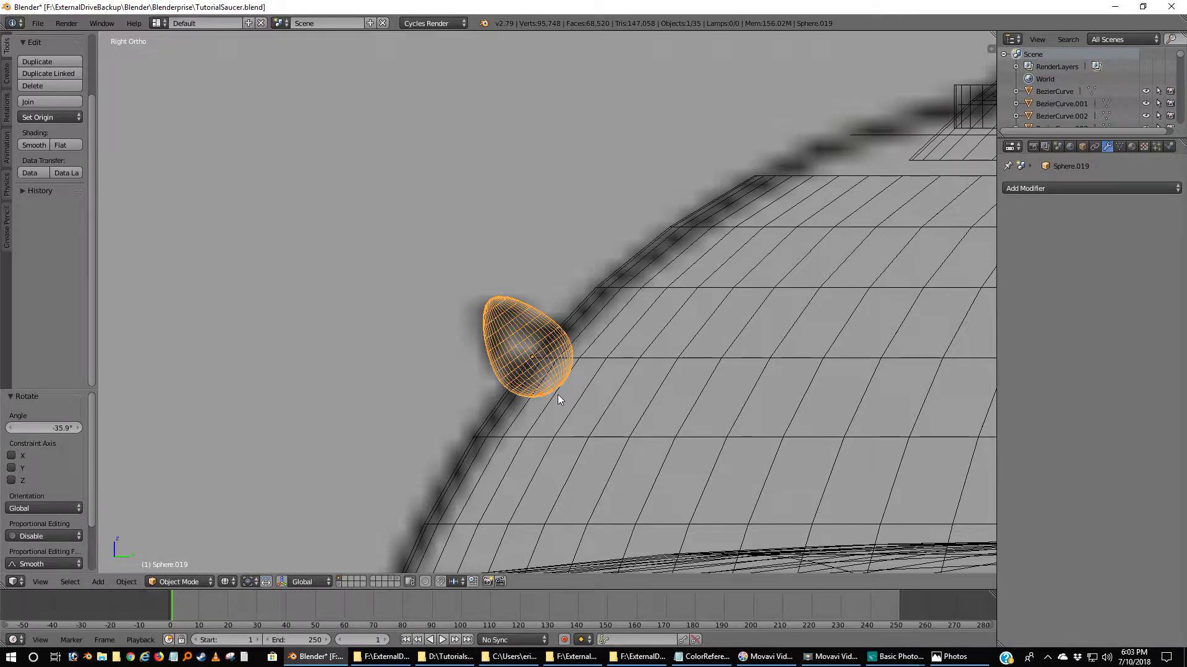
key(s)
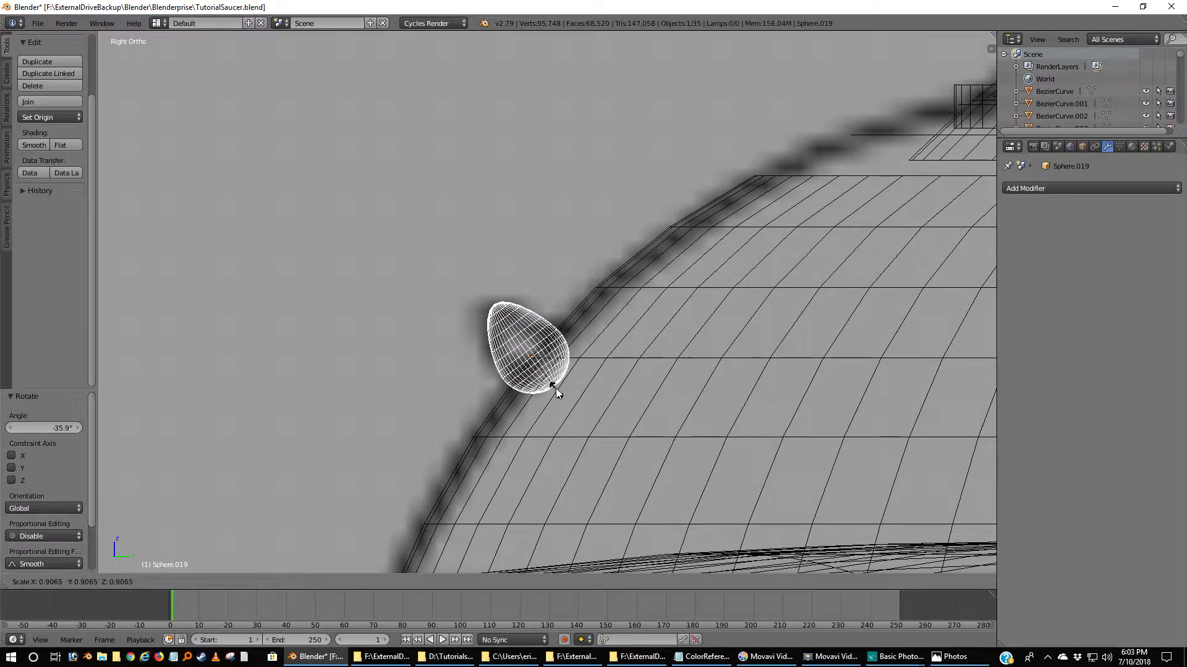
click(555, 388)
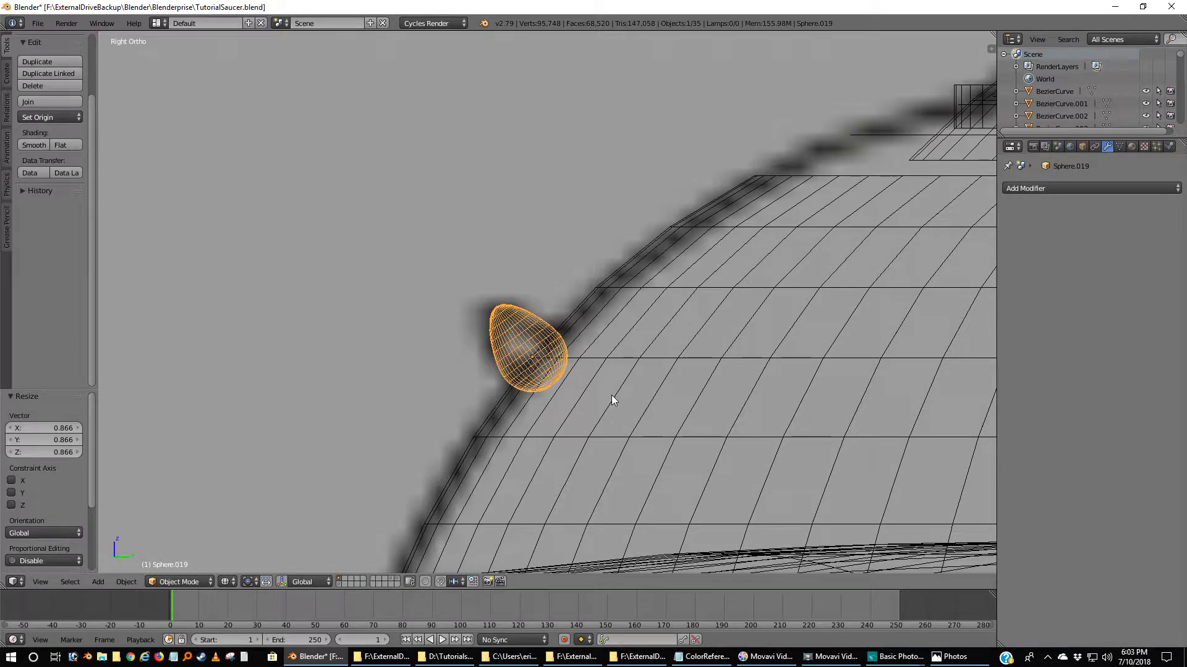
key(g)
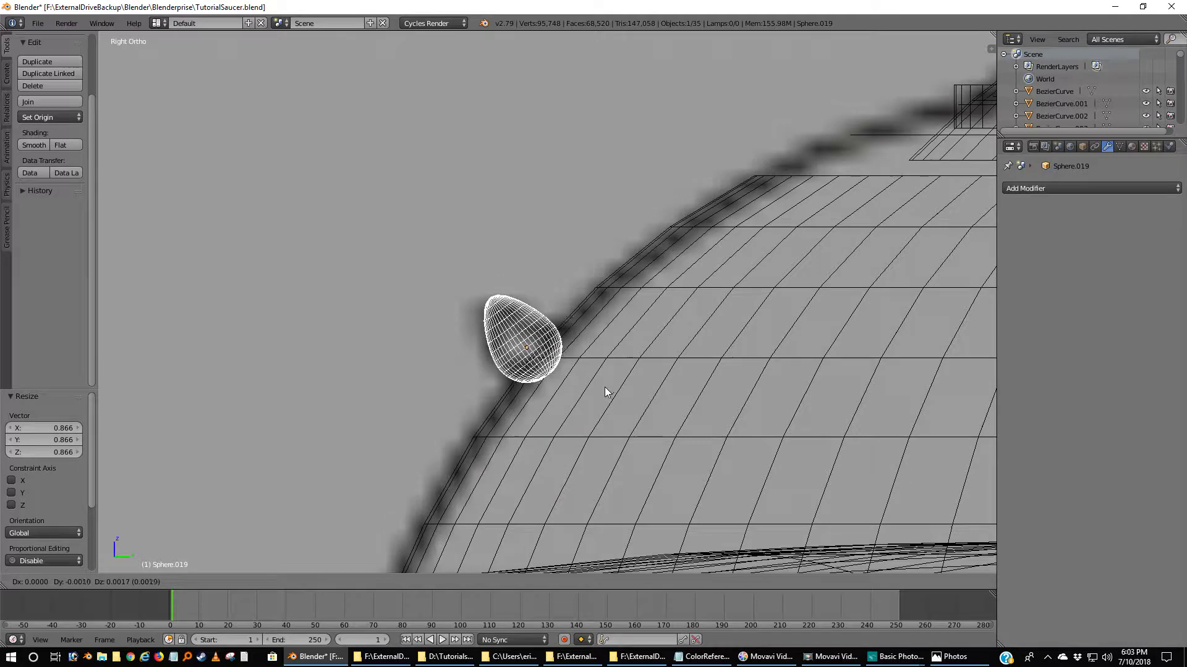
click(600, 388)
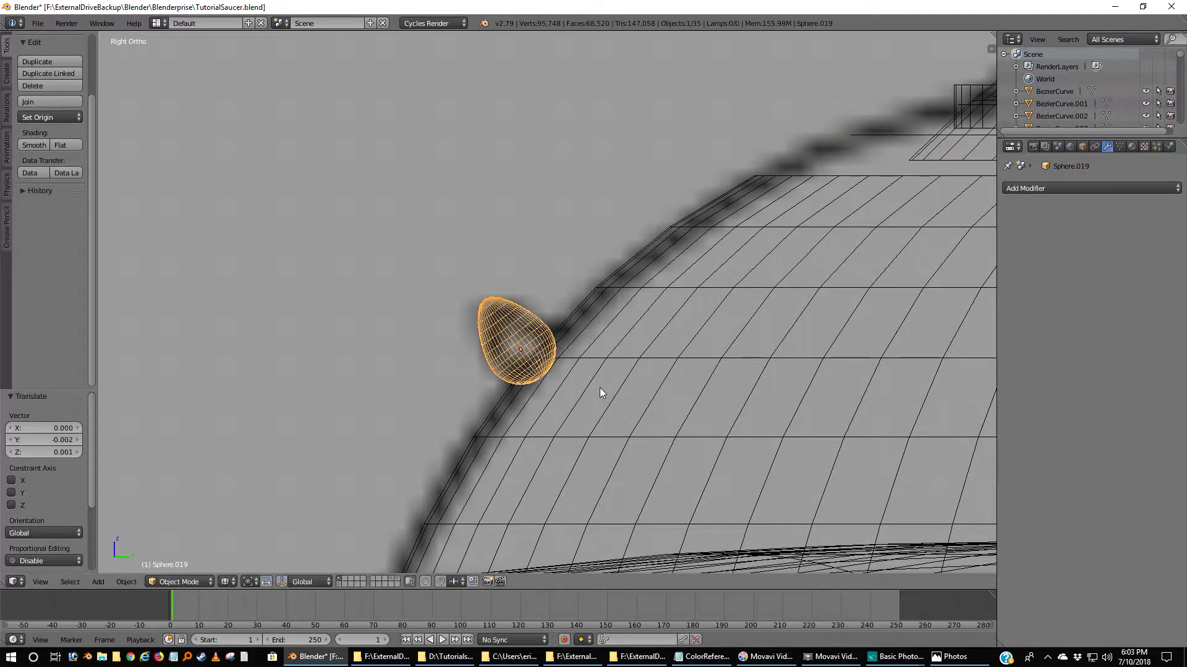
- Examine in solid shading how the light sits on the dome, from an angled view and from the right side
scroll(600, 387, down, 3)
scroll(599, 388, down, 4)
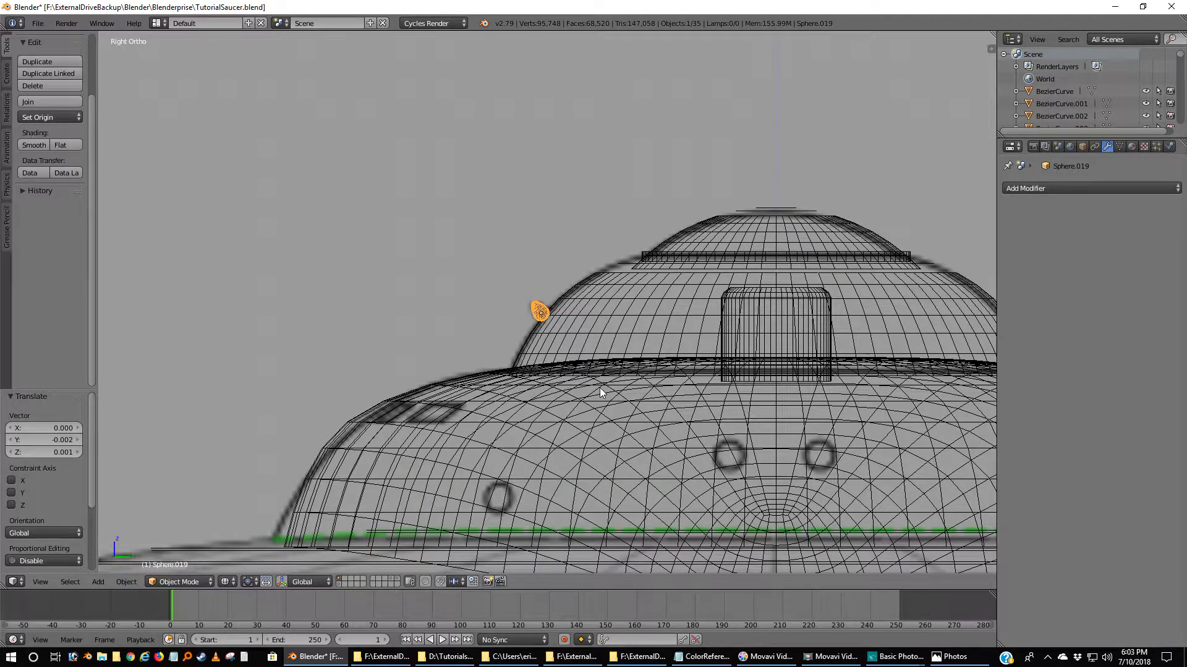
key(z)
middle_drag(599, 389, 629, 413)
scroll(557, 374, up, 3)
middle_drag(558, 373, 577, 327)
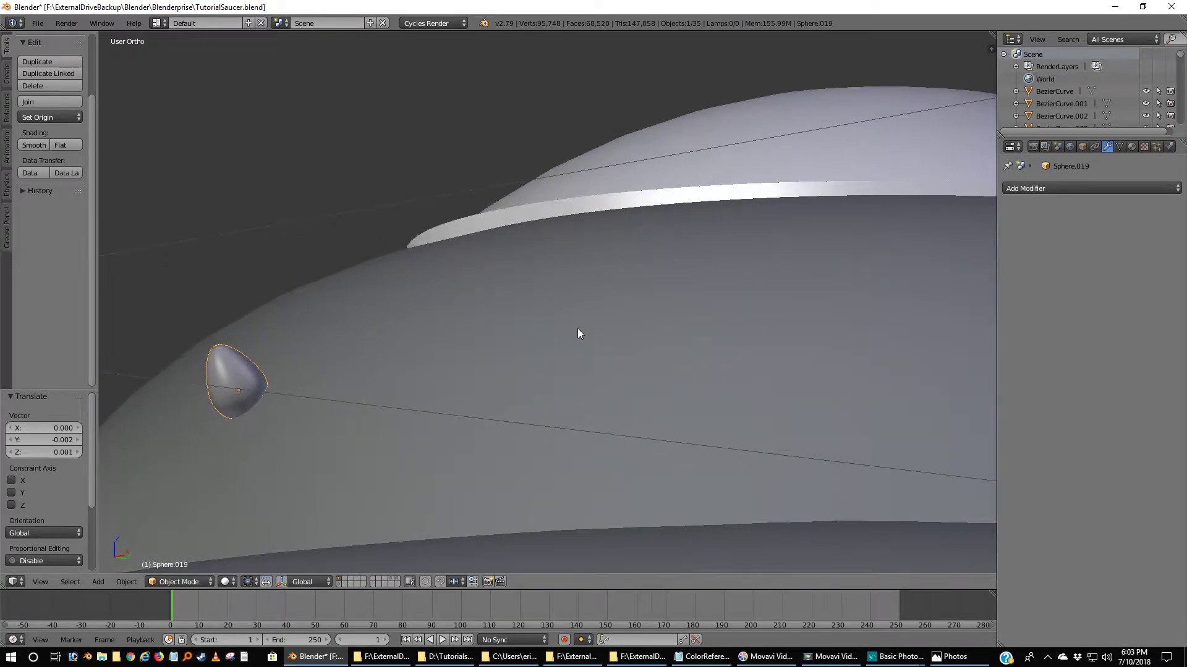
key(KP_3)
scroll(577, 333, up, 2)
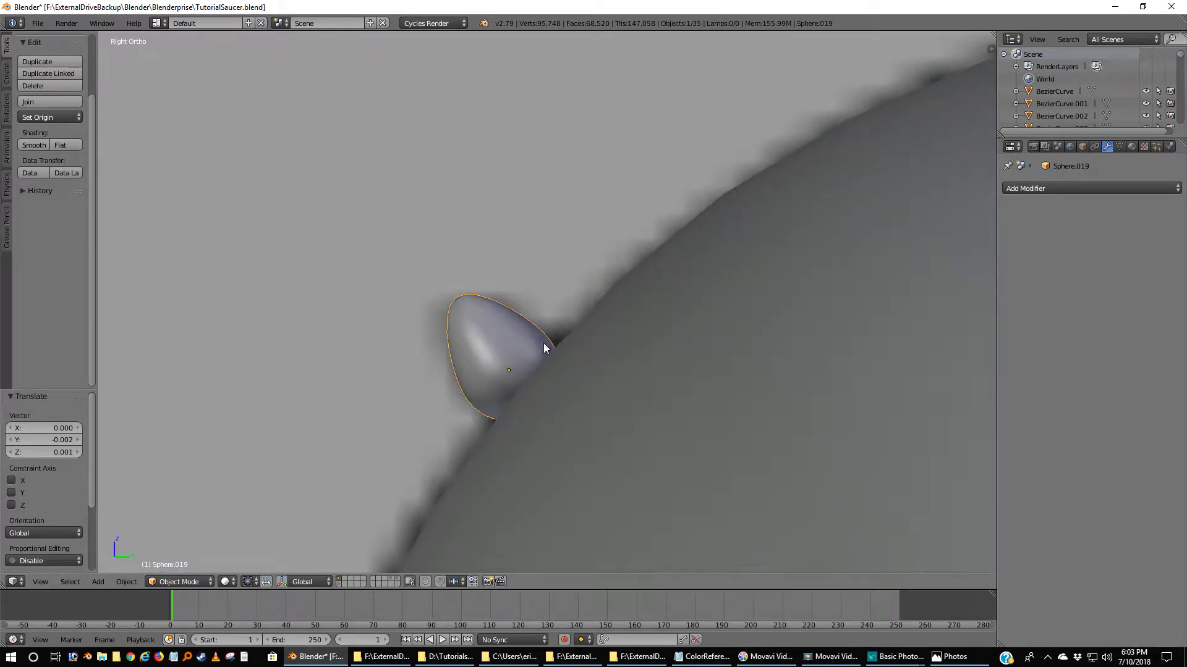
- Enter Edit Mode on the light, switch to wireframe and select its entire mesh
key(Tab)
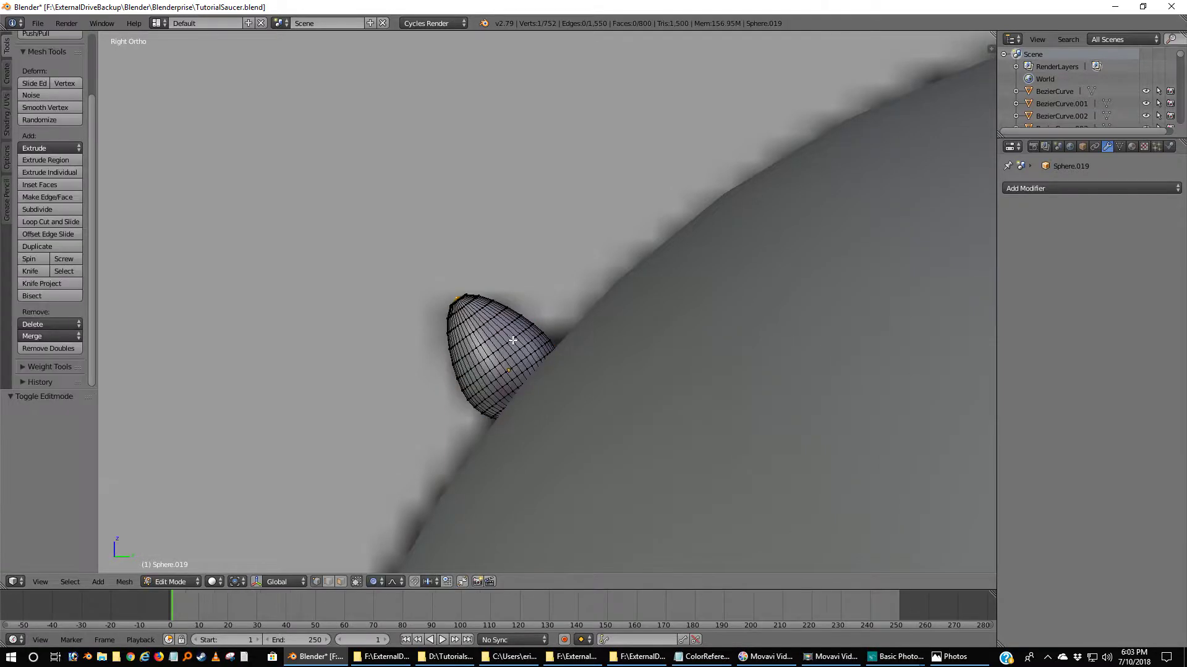
key(z)
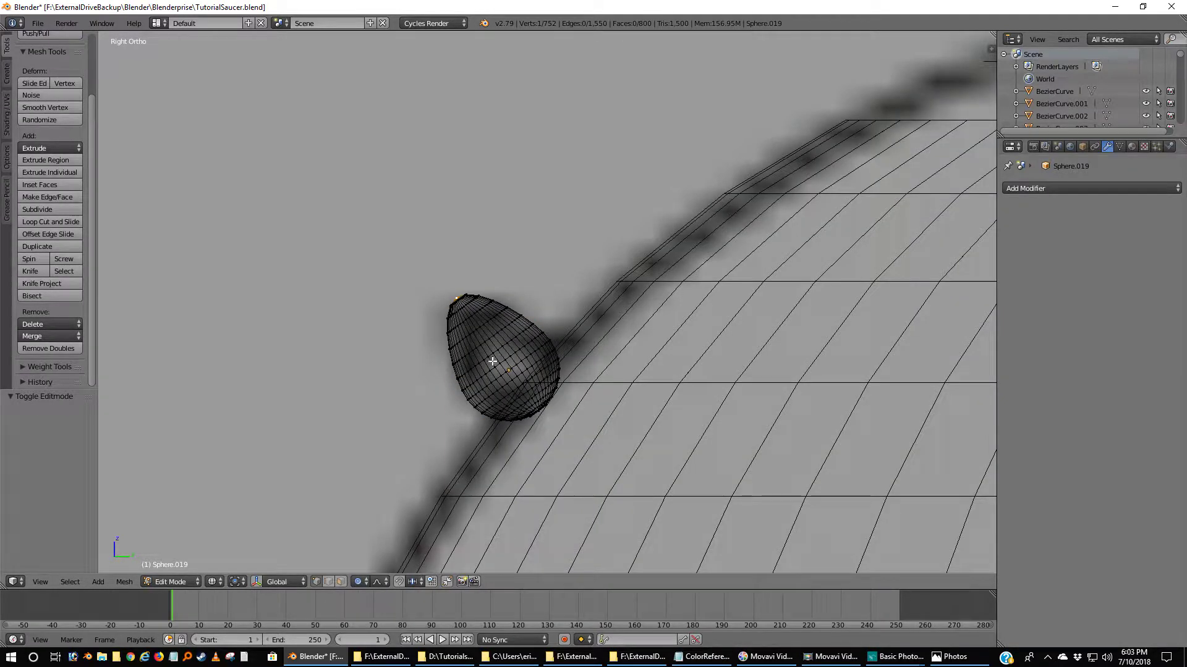
key(a)
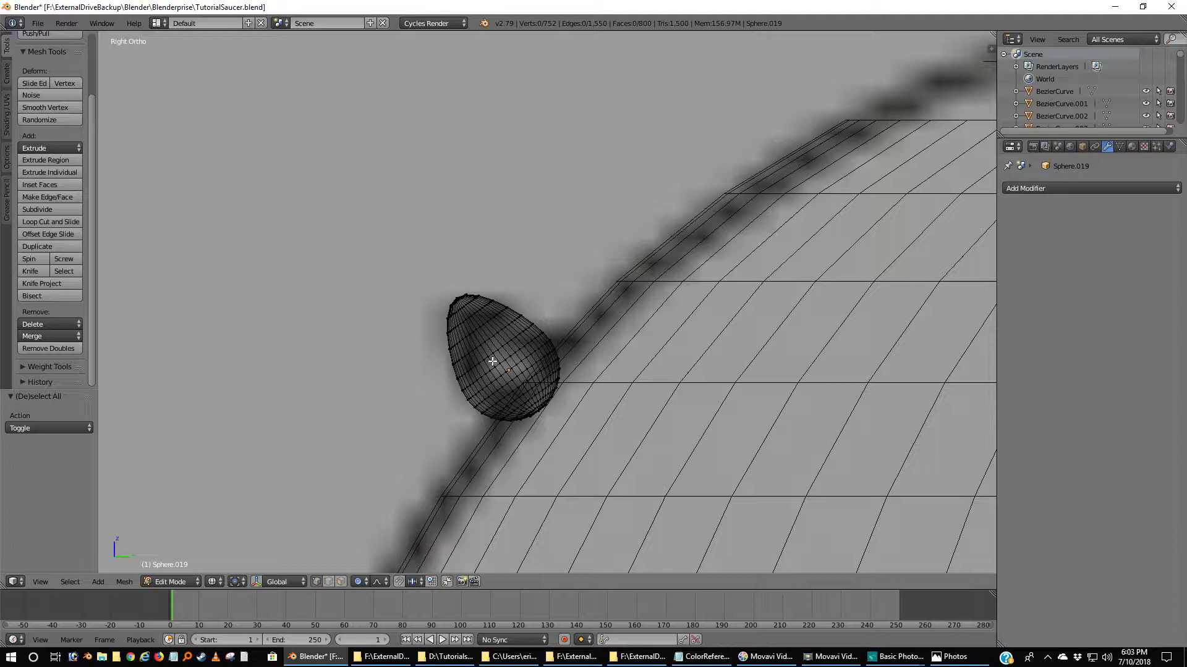
key(a)
scroll(493, 362, up, 3)
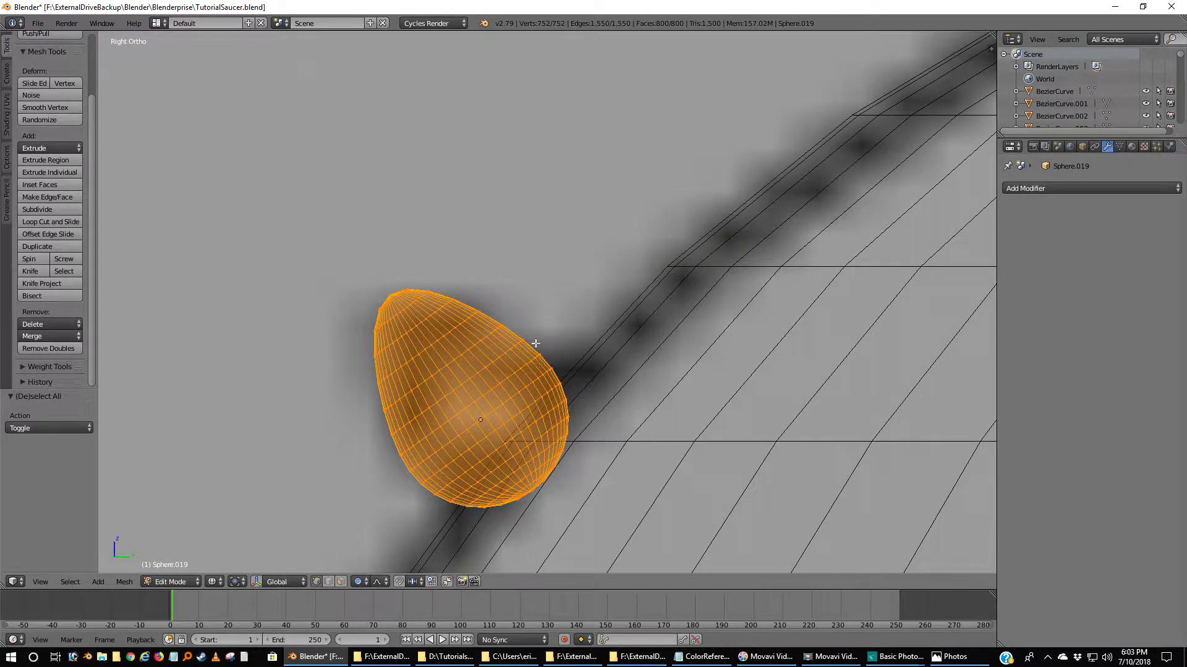
- Add a Solidify modifier to the light and set its thickness to 0.05
click(1048, 189)
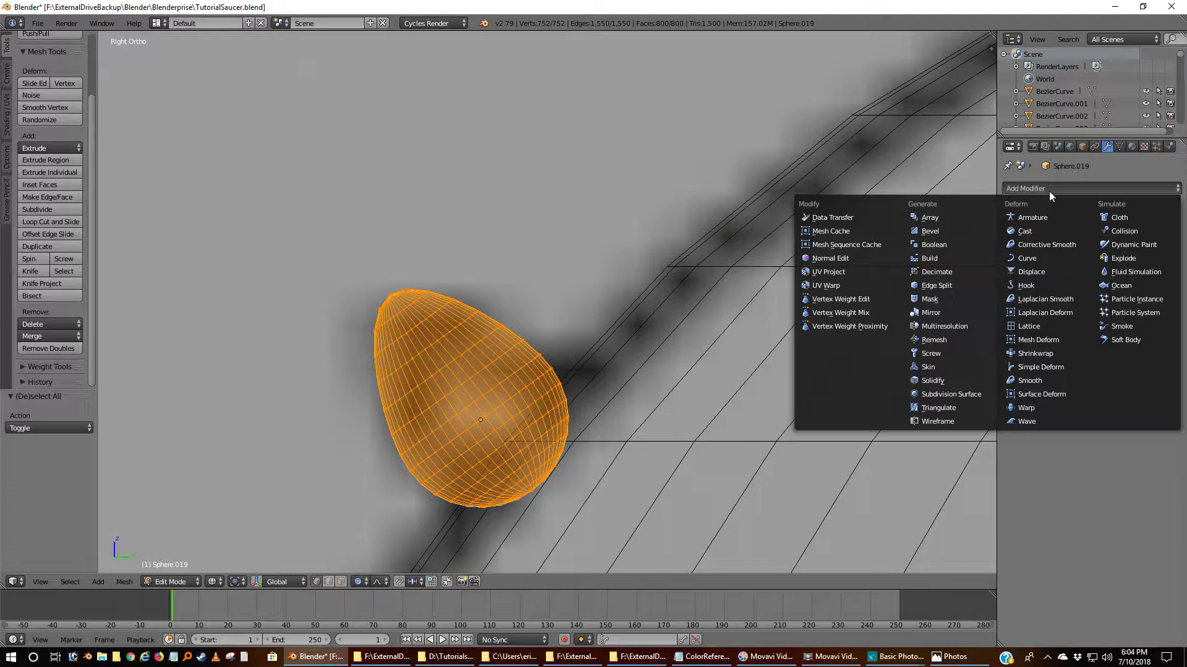
click(955, 380)
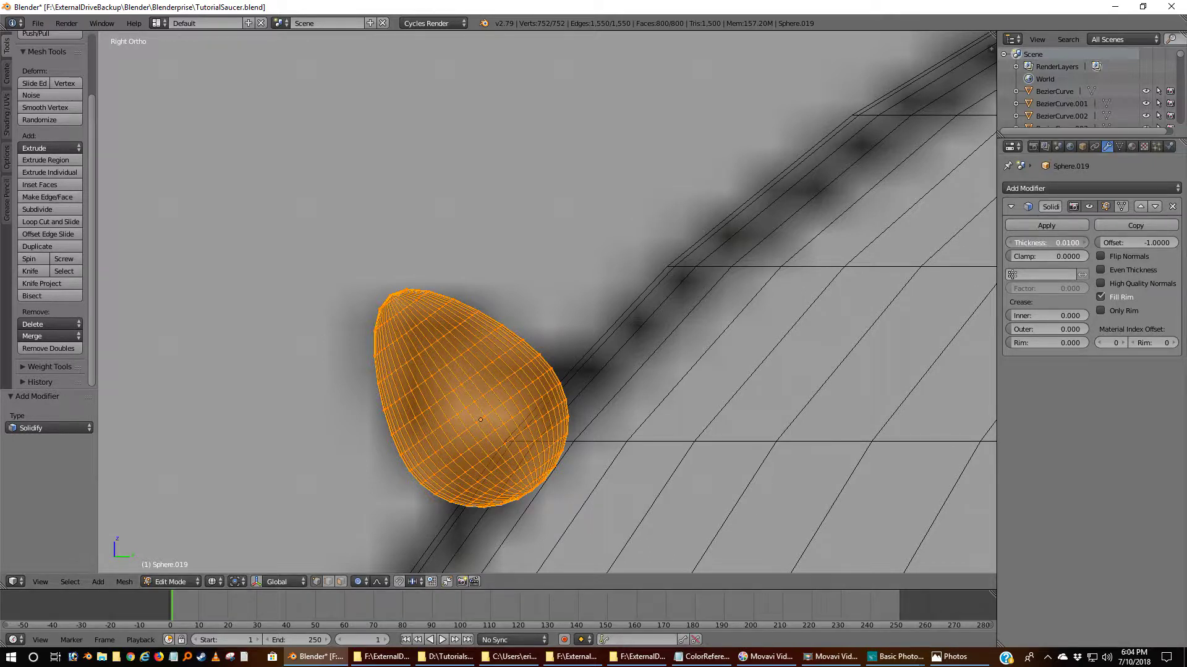
drag(1046, 242, 1071, 242)
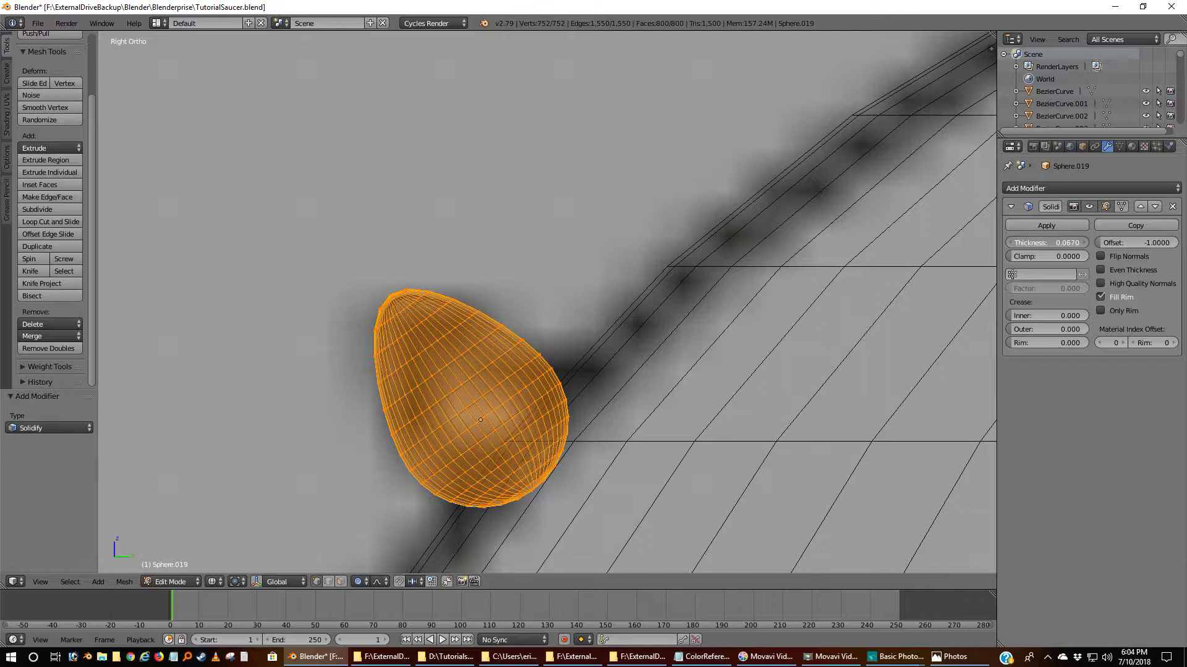
click(1054, 242)
key(BackSpace)
text(.05)
key(Return)
- Set the Solidify modifier's thickness to 0.03
scroll(450, 304, up, 4)
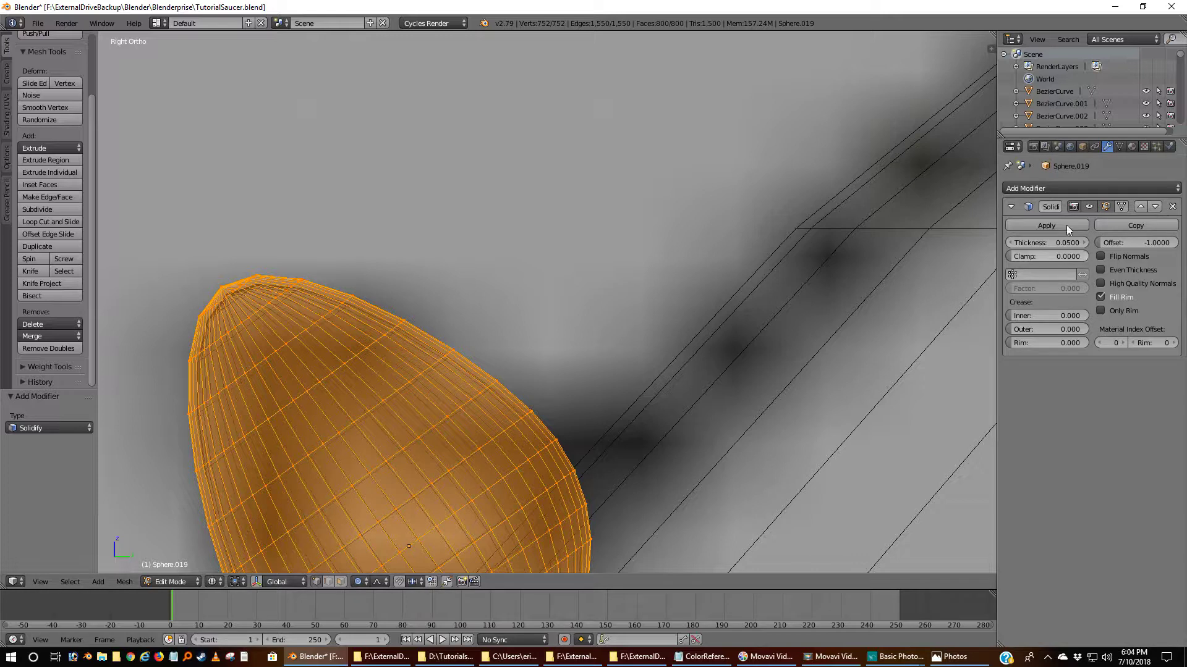
click(1055, 243)
key(BackSpace)
key(Return)
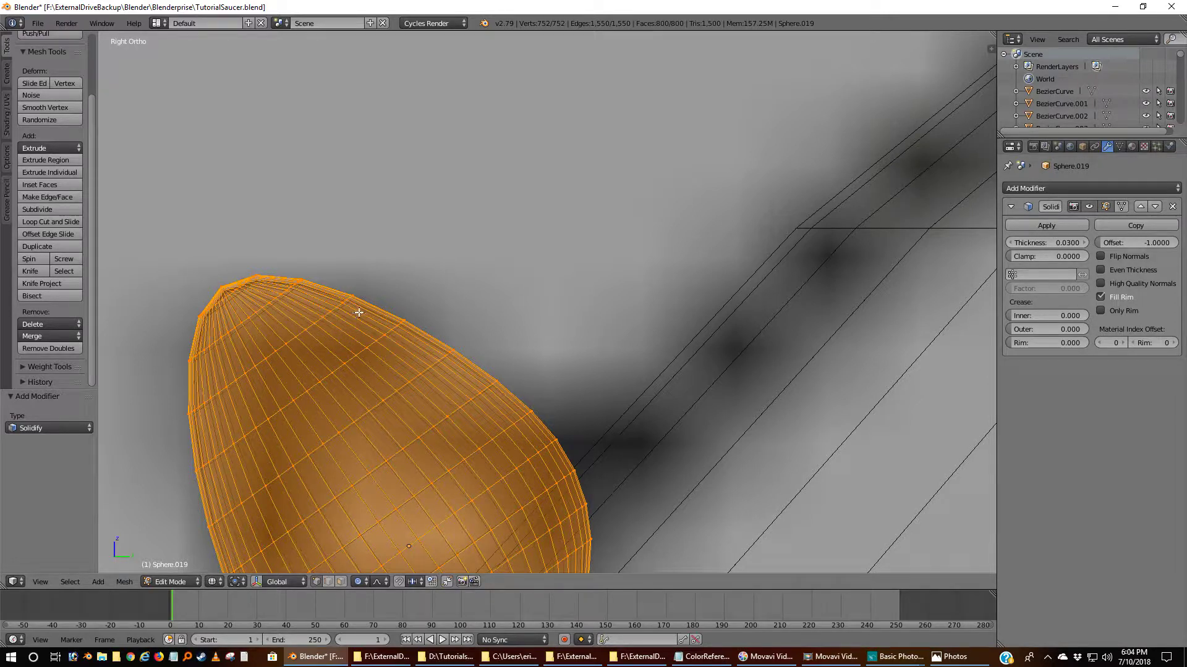
scroll(361, 310, down, 5)
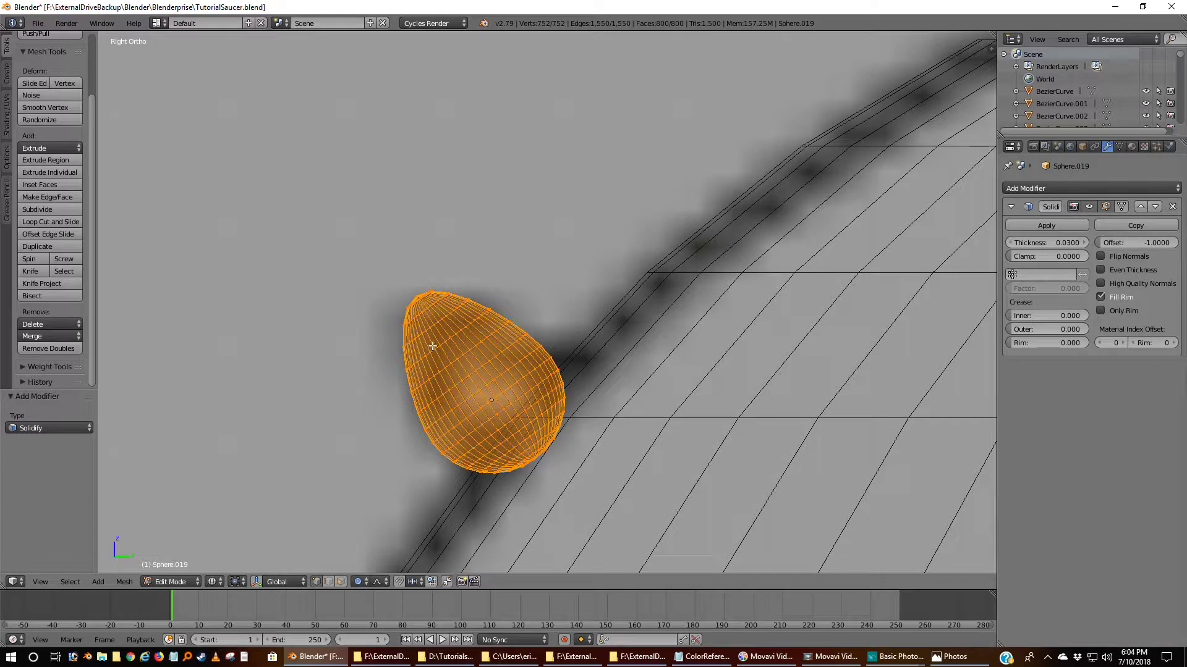
- Return the light to Object Mode, apply its Solidify modifier and check the resulting double wall
click(1050, 225)
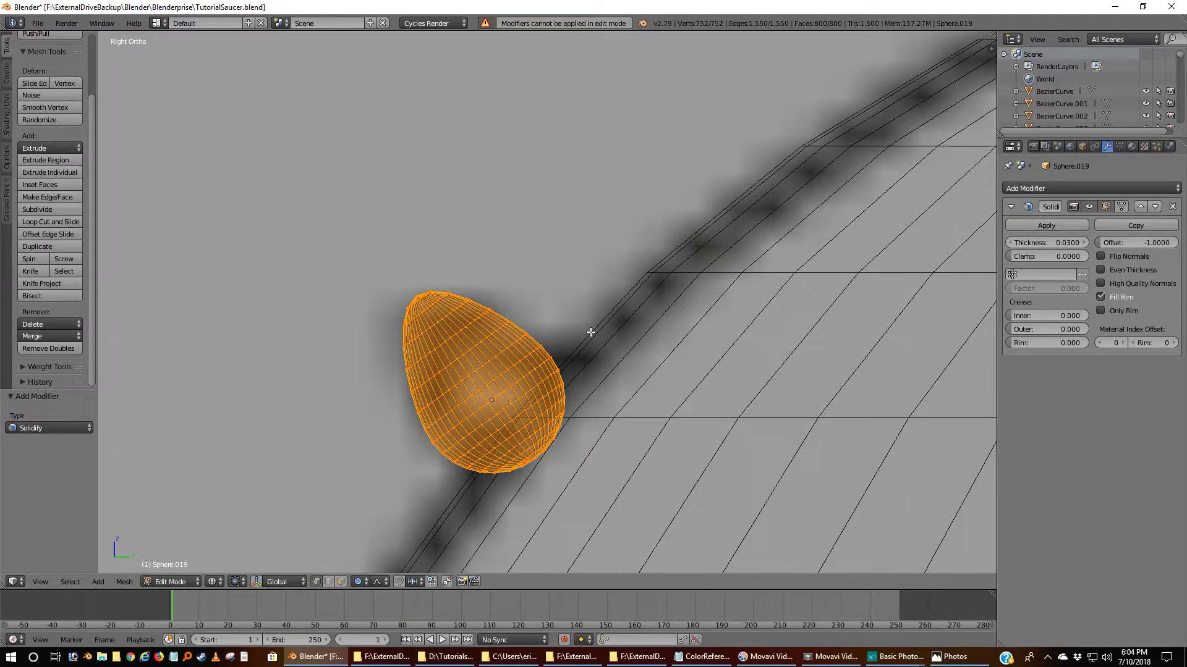
key(Tab)
click(1037, 226)
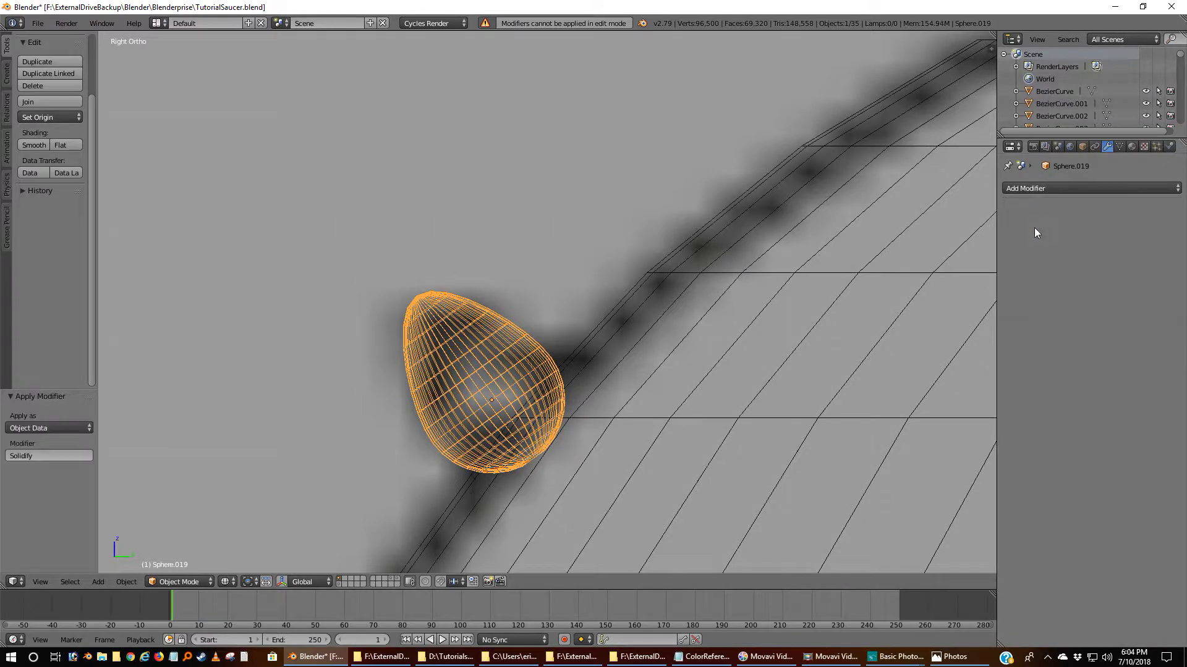
scroll(439, 387, up, 1)
scroll(439, 386, up, 5)
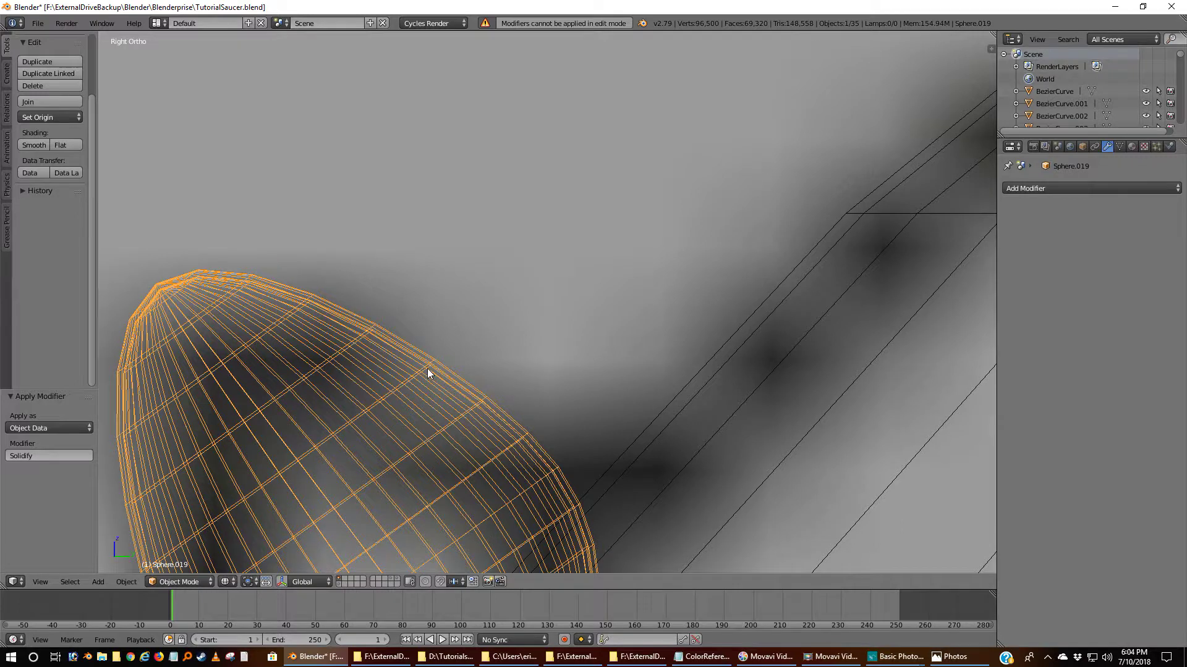
scroll(433, 358, down, 6)
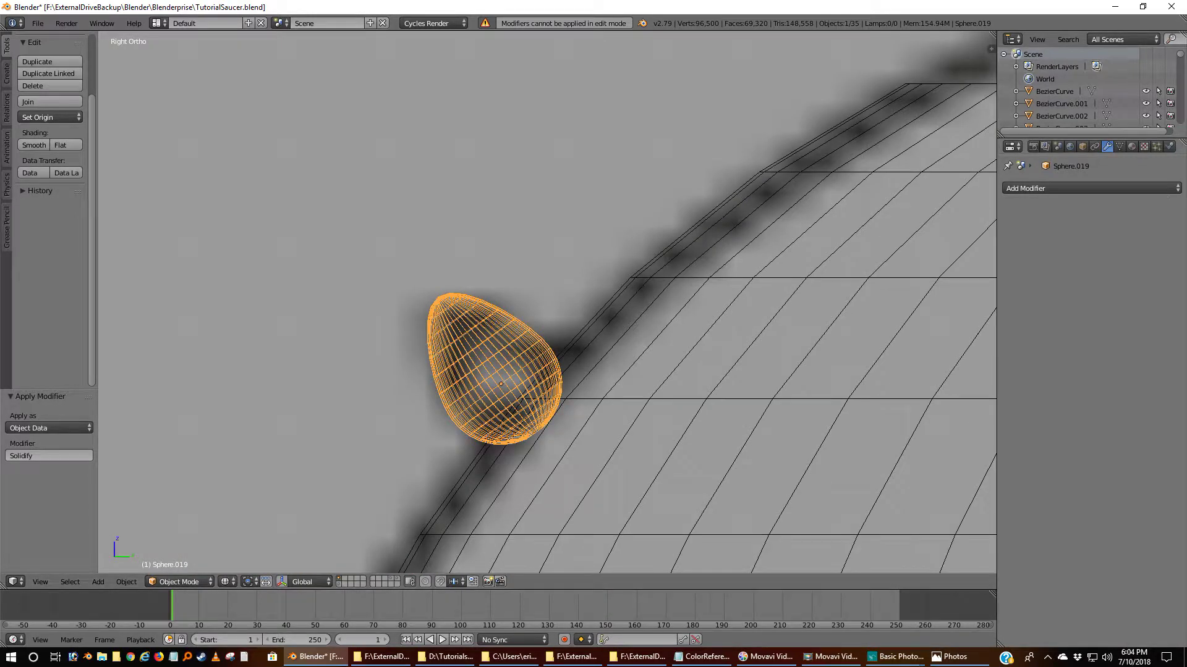
- Create a new material for the light and name it RedGlass
click(1130, 146)
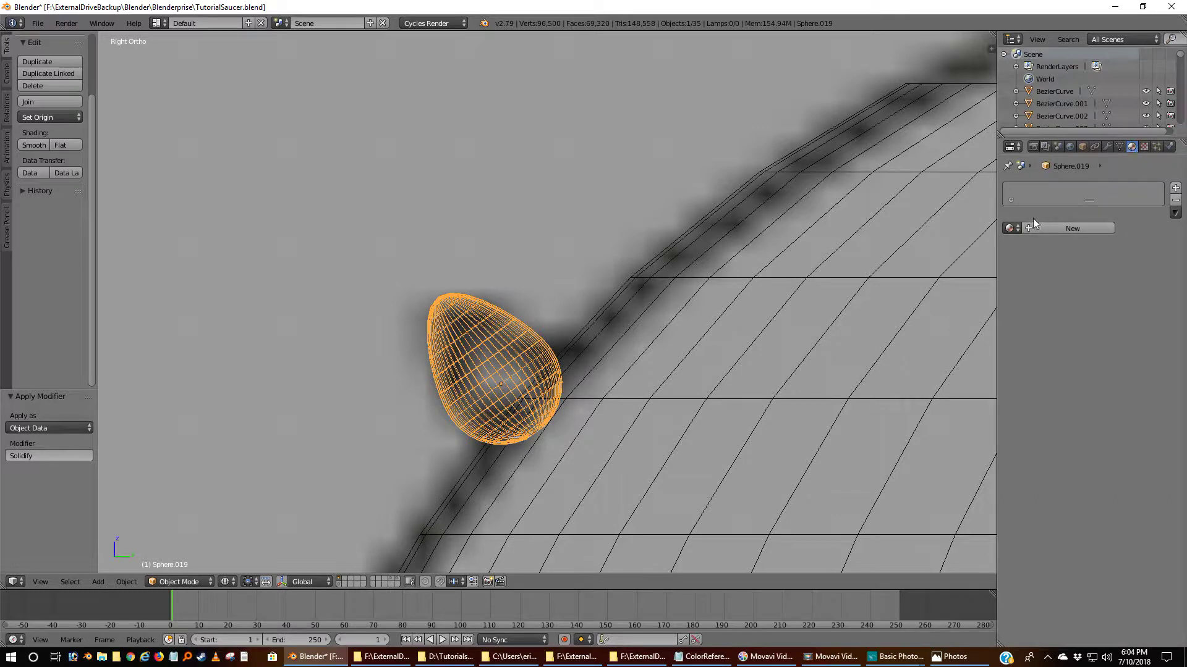
click(1010, 228)
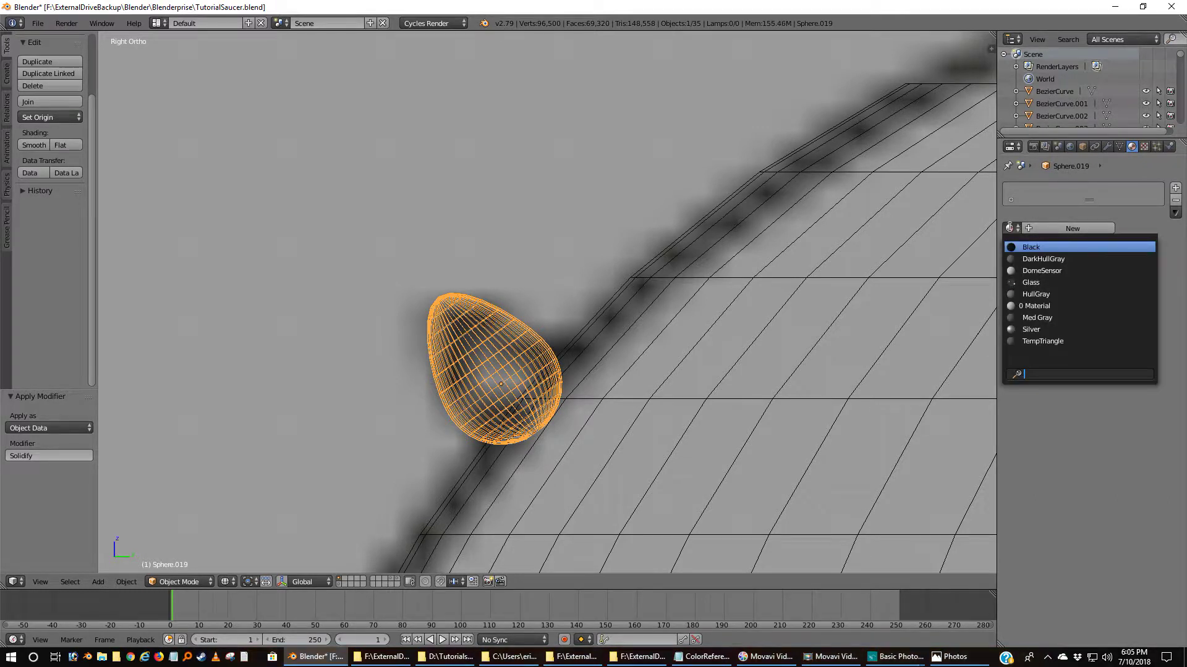
click(1010, 228)
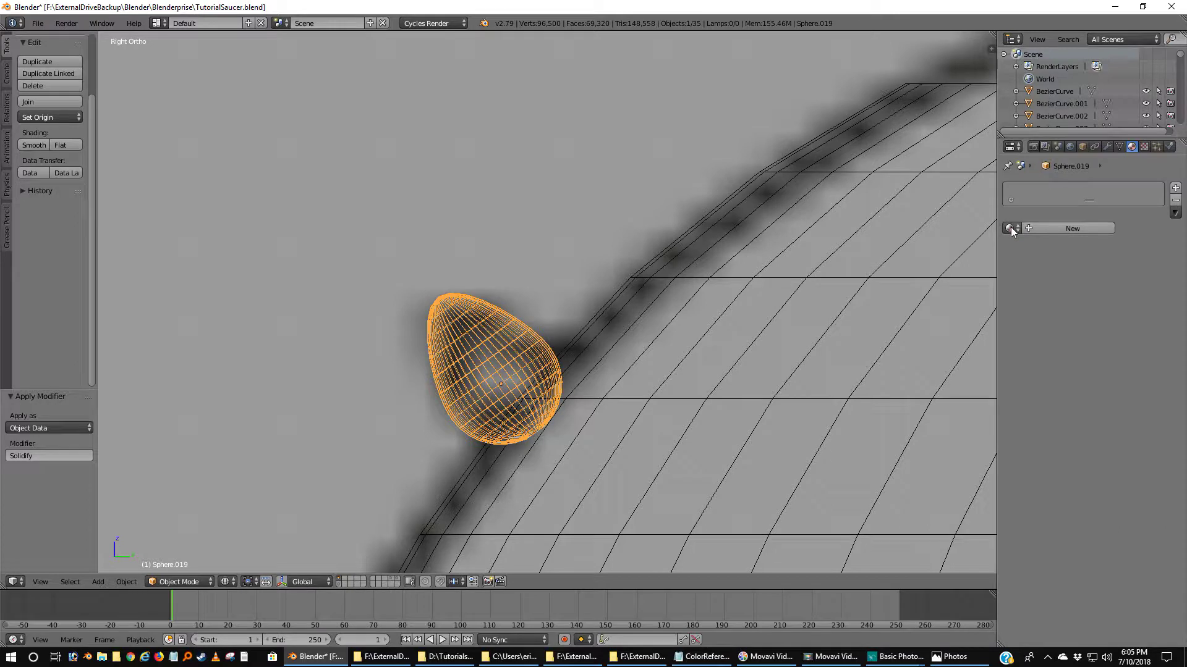
click(1053, 230)
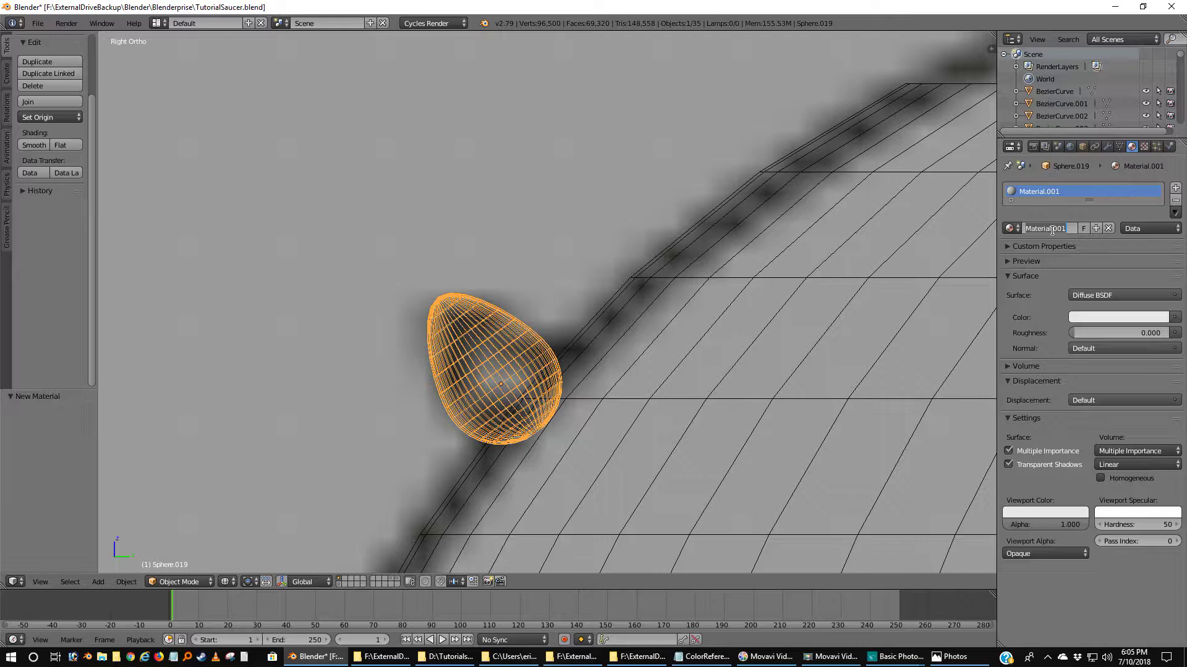
text(RedGlass)
key(Return)
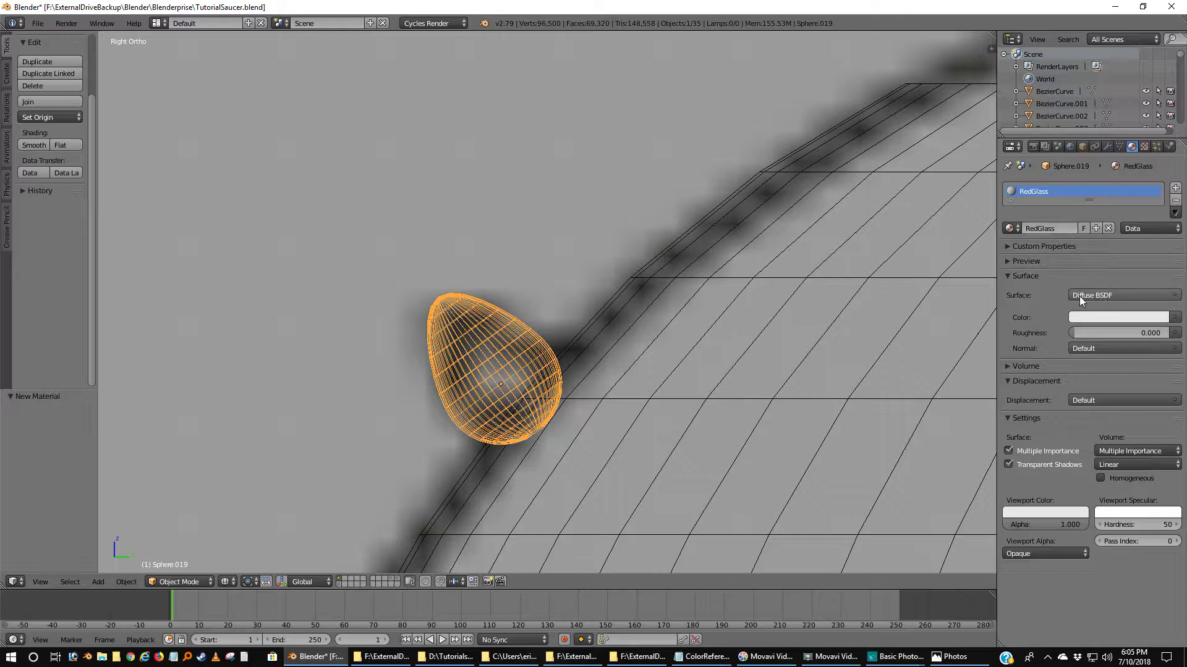
- Change the RedGlass material's surface shader to Glass BSDF and give it a bright red color
click(1103, 294)
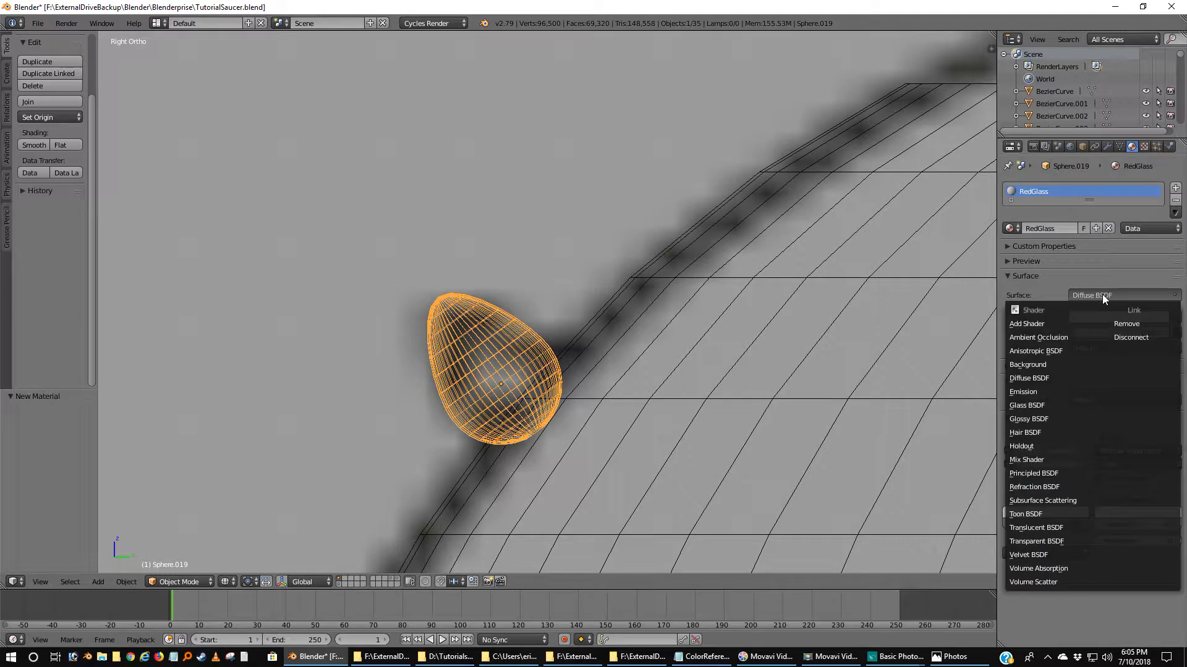
click(1028, 405)
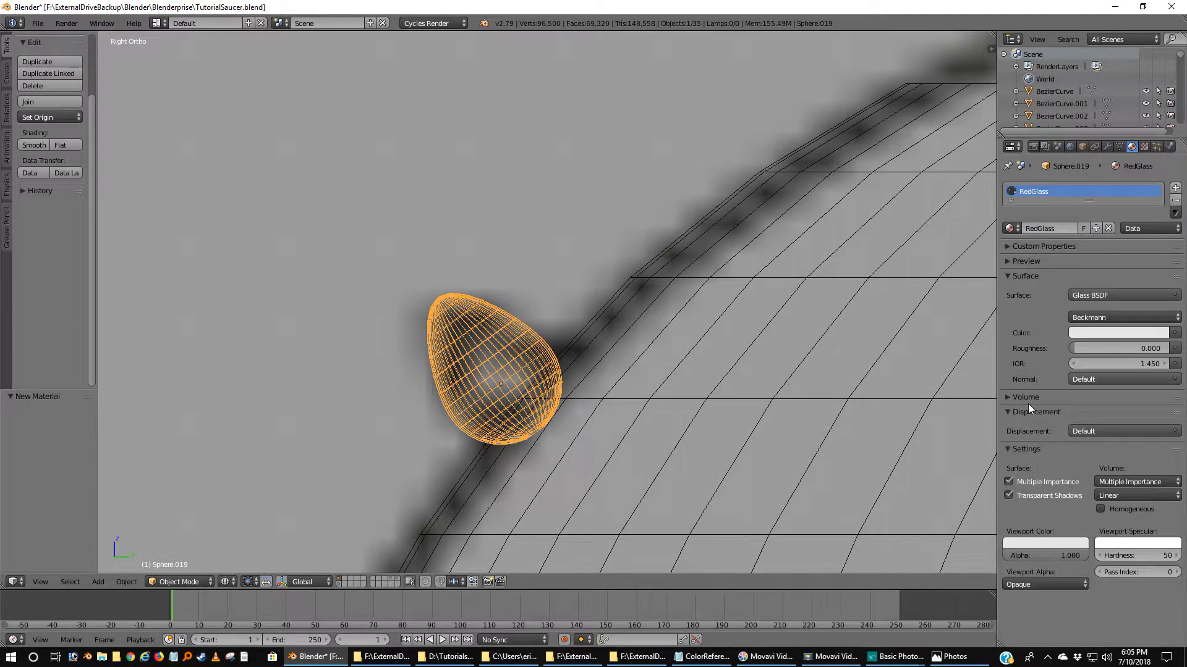
click(1108, 332)
drag(1102, 221, 1104, 239)
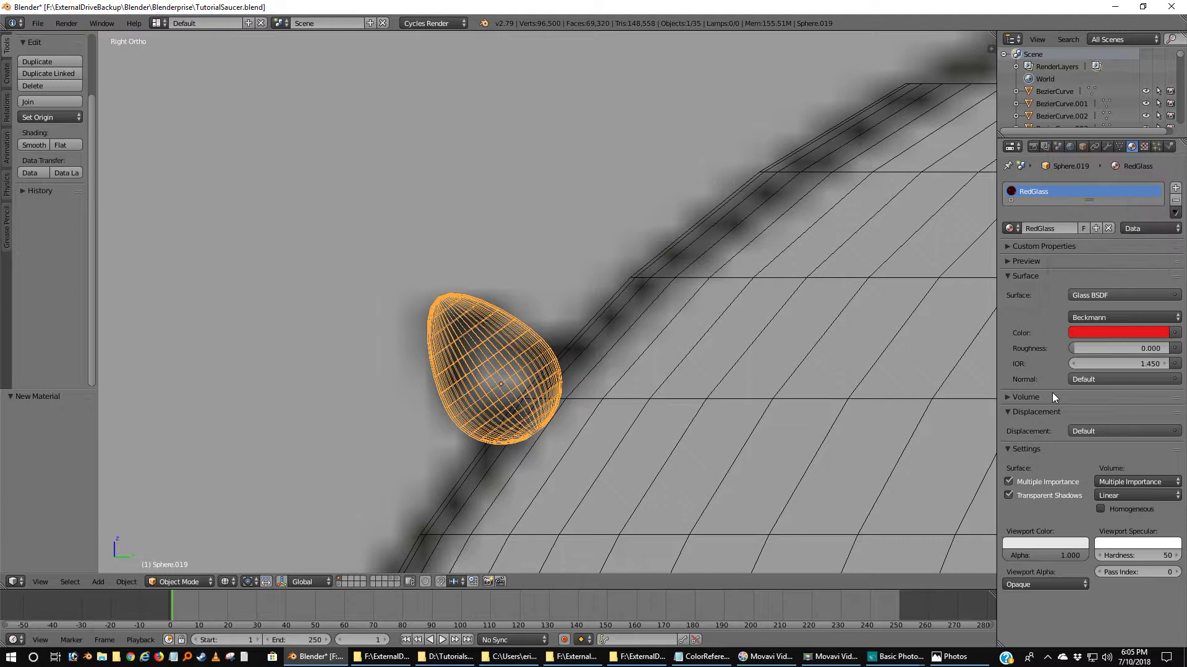
- Set the RedGlass shader's roughness to 0.2
click(1141, 348)
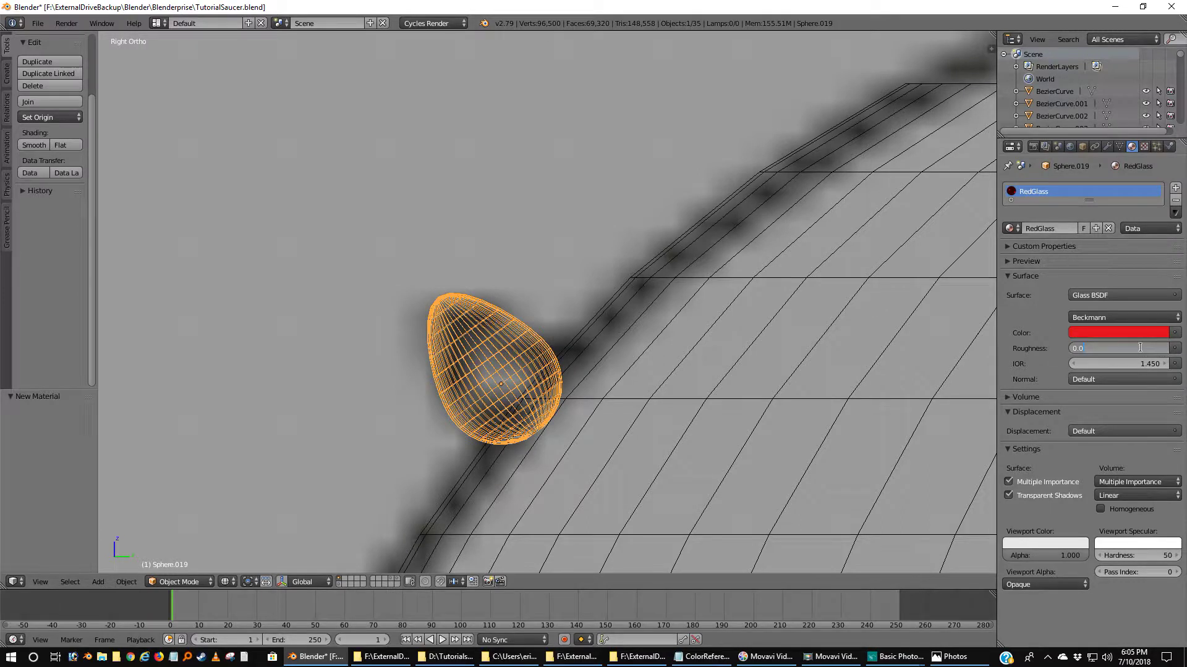
text(.2)
key(Return)
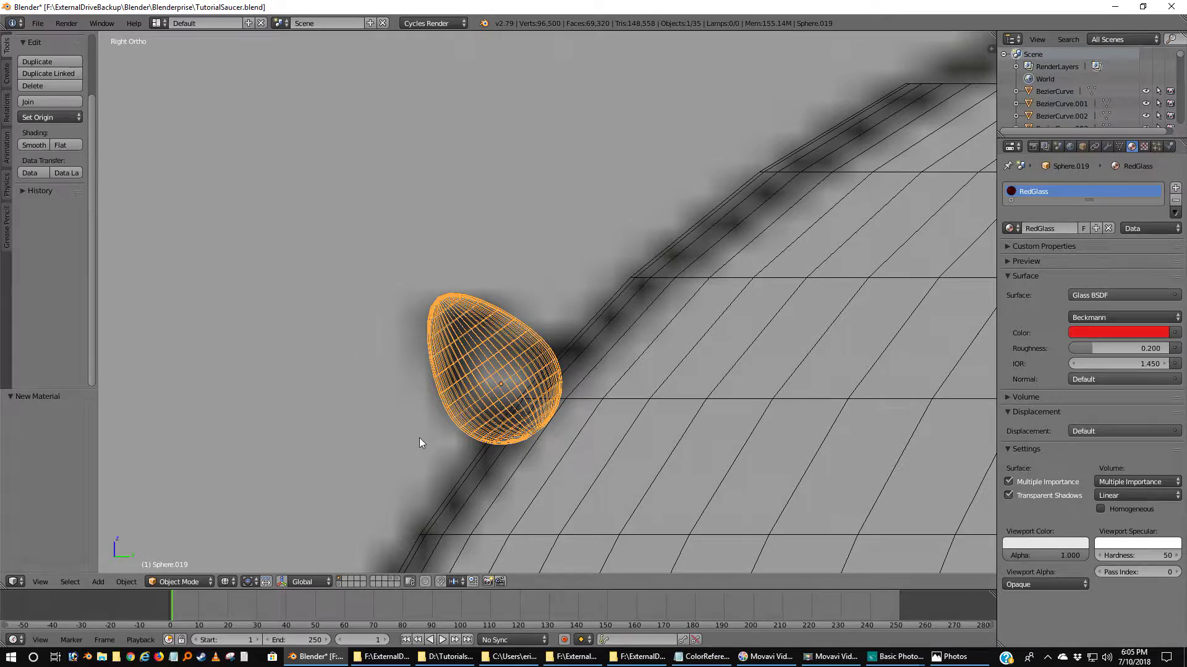
- Display the model in solid shading and sample the shader's red as the RedGlass viewport color
key(z)
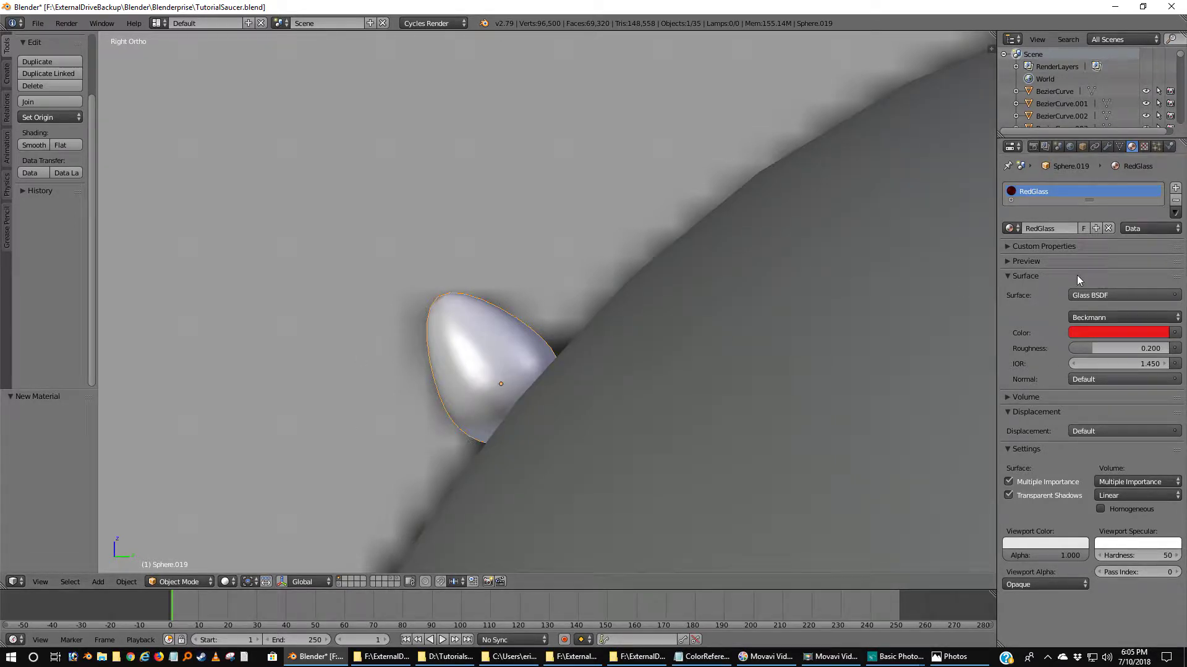
click(1032, 543)
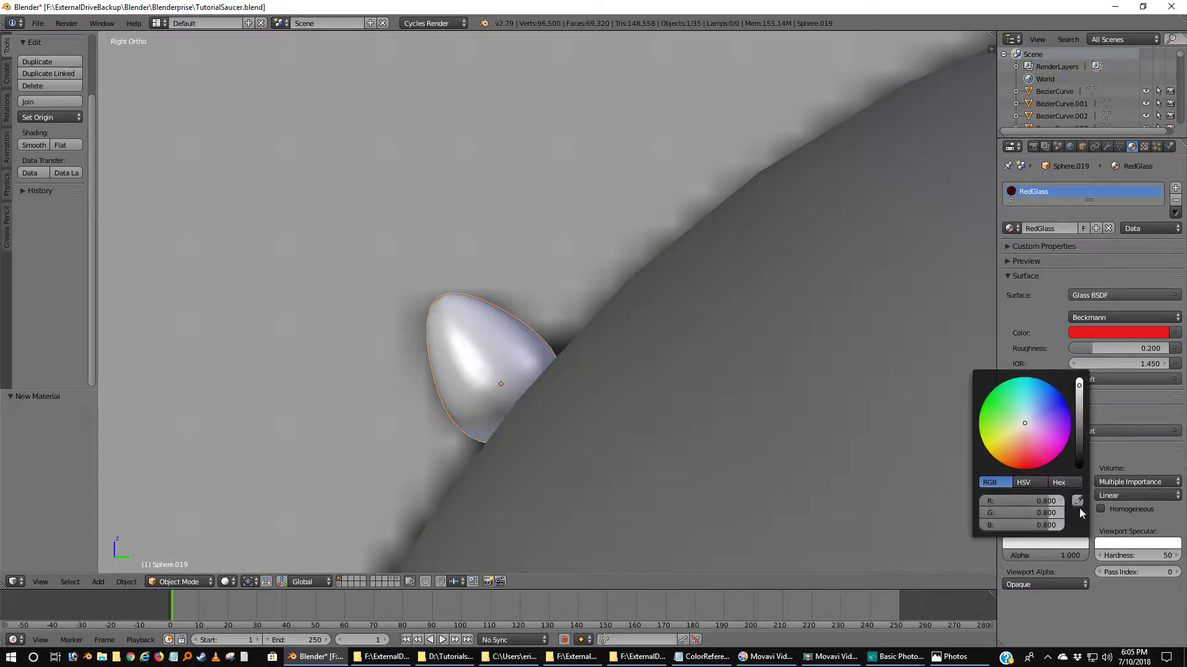
click(1137, 331)
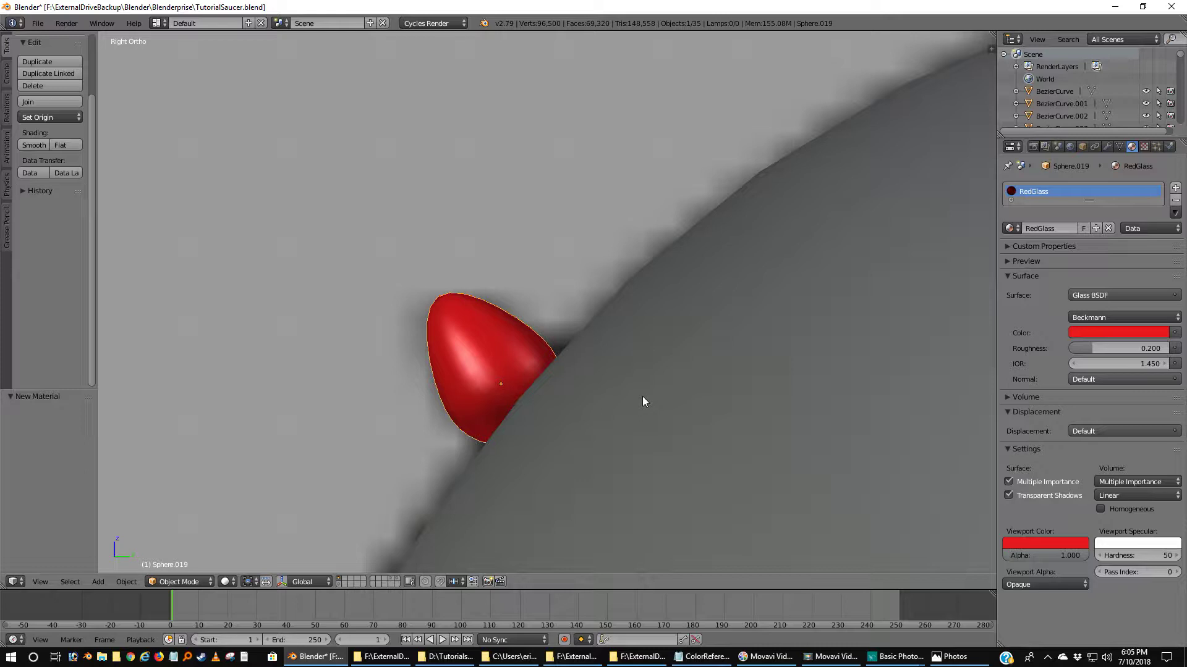
- Show the first scene layer alongside the current one and switch the viewport to Rendered shading around the red light
scroll(642, 402, down, 5)
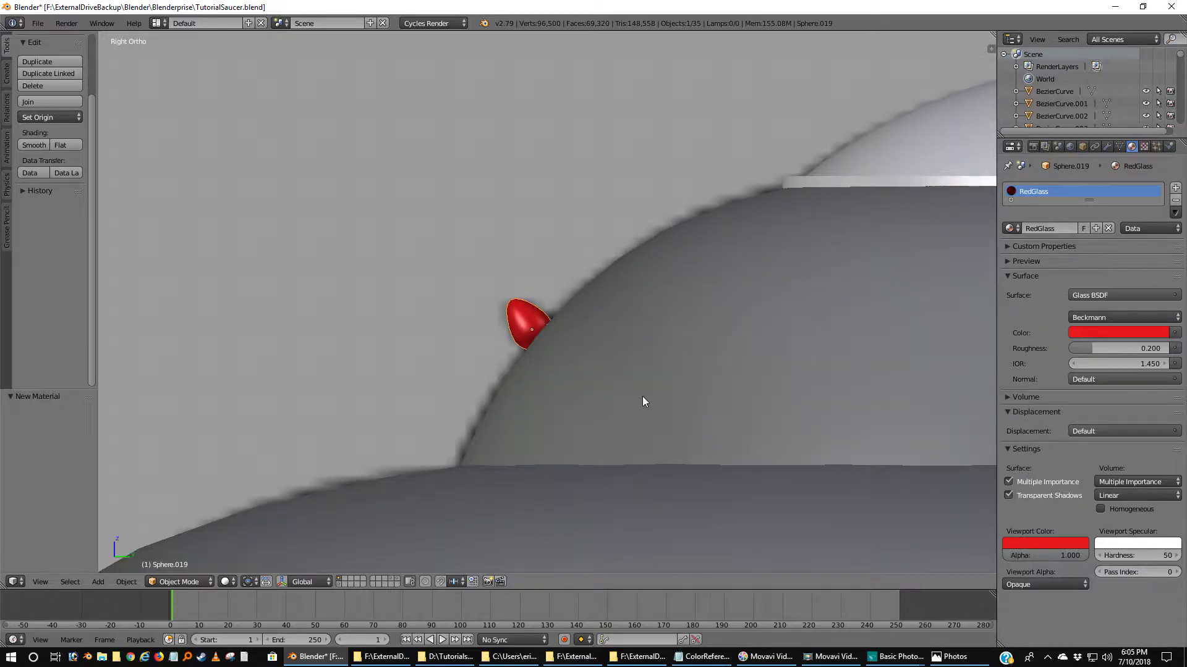
scroll(643, 402, up, 3)
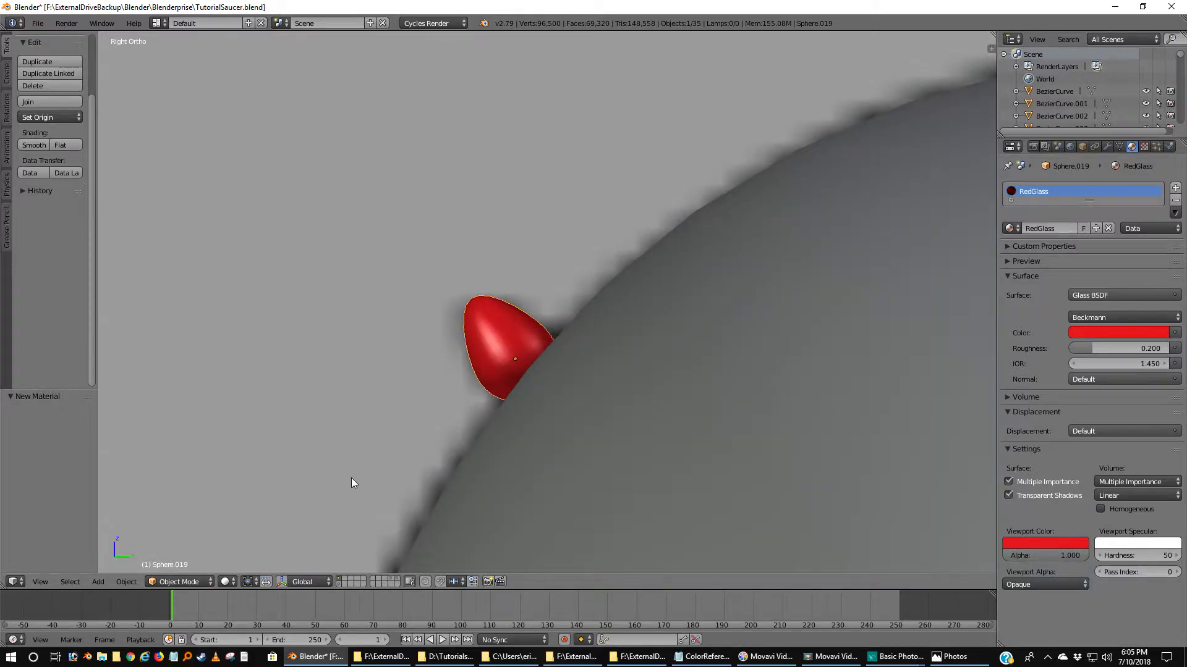
shift+click(339, 582)
scroll(352, 488, down, 4)
scroll(359, 474, down, 6)
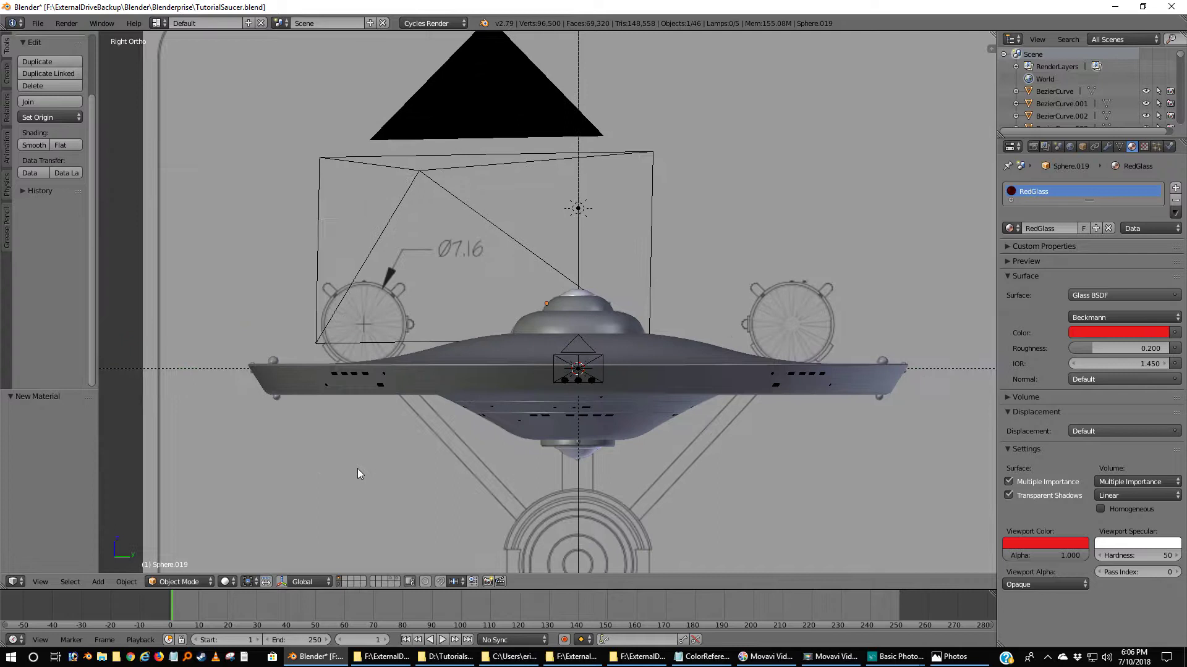
scroll(359, 473, up, 9)
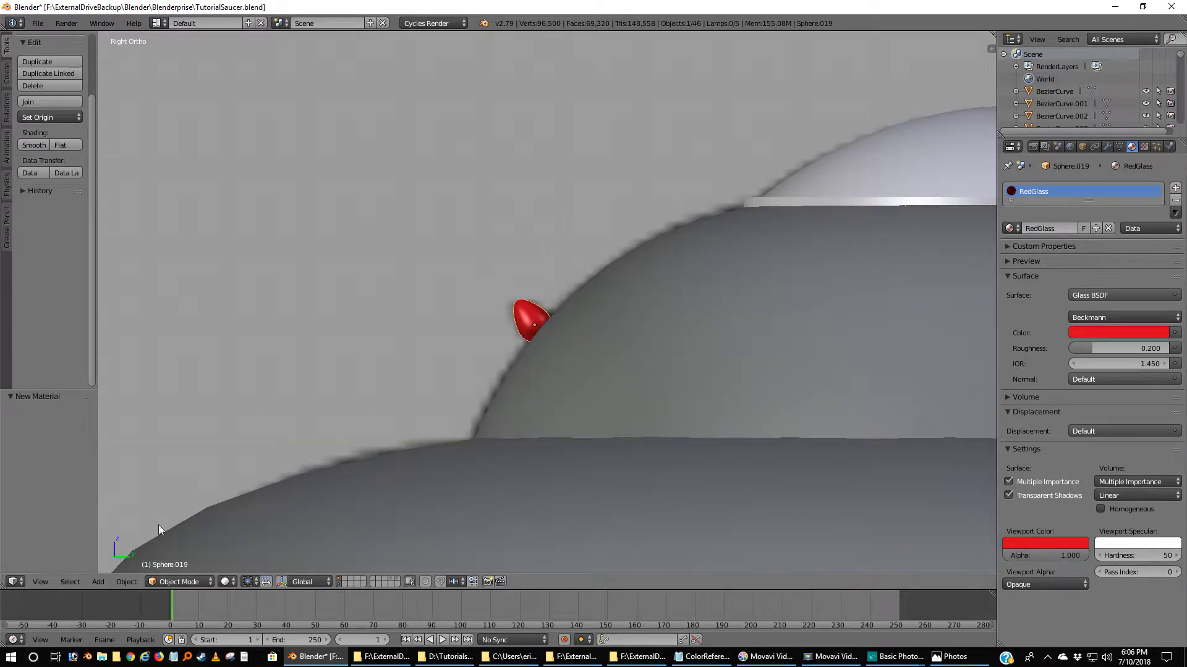
click(228, 584)
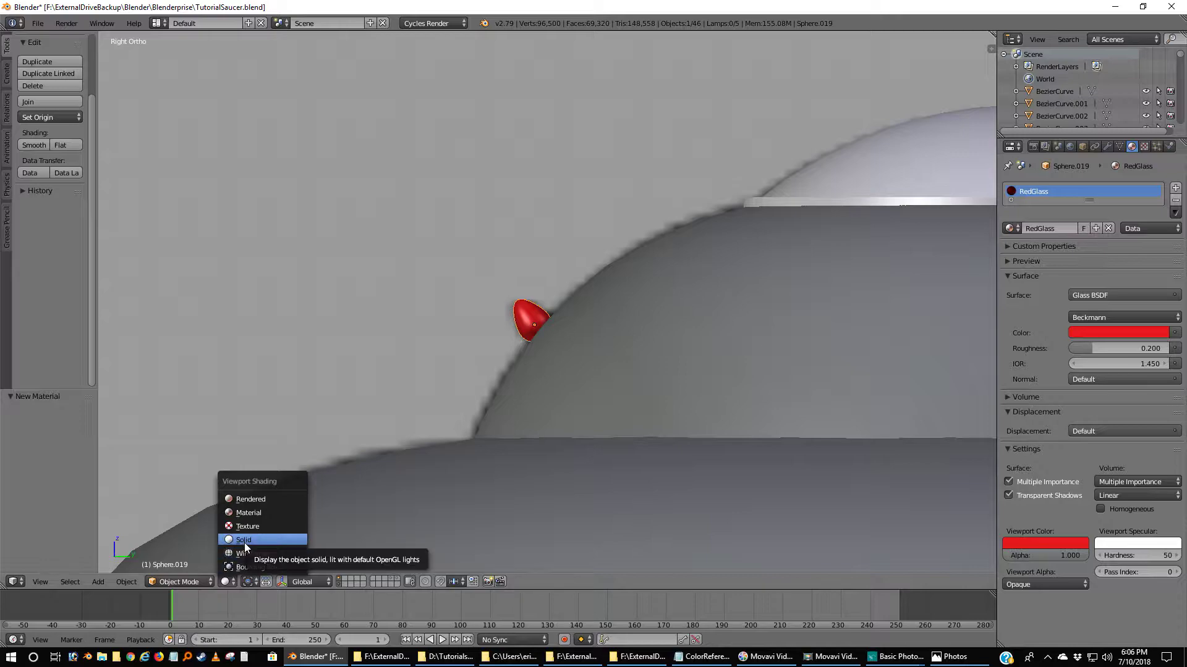
click(249, 499)
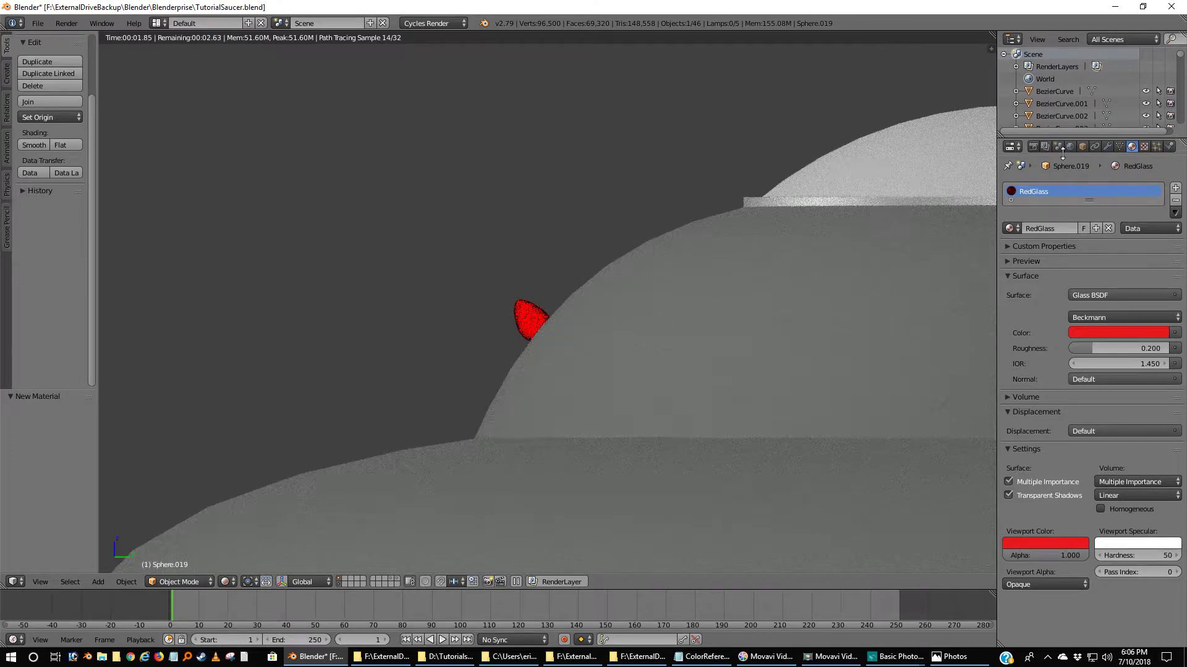
- Raise the Cycles preview samples in the render sampling settings, first to 250 and finally to 500
click(1036, 146)
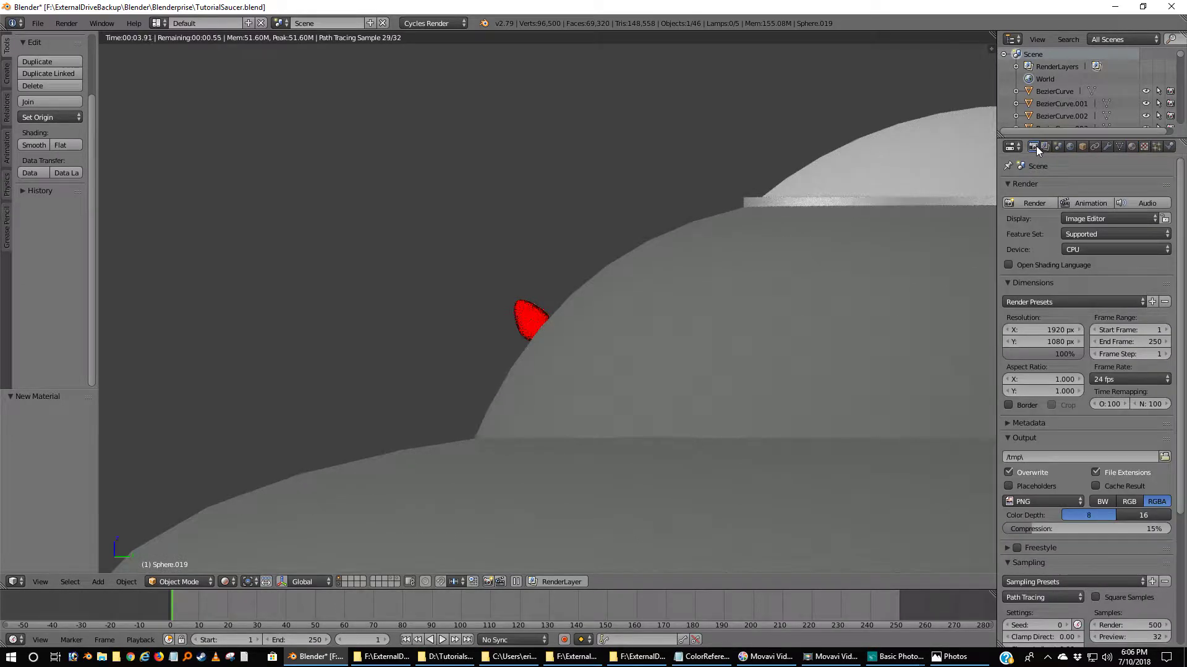
scroll(1152, 465, down, 6)
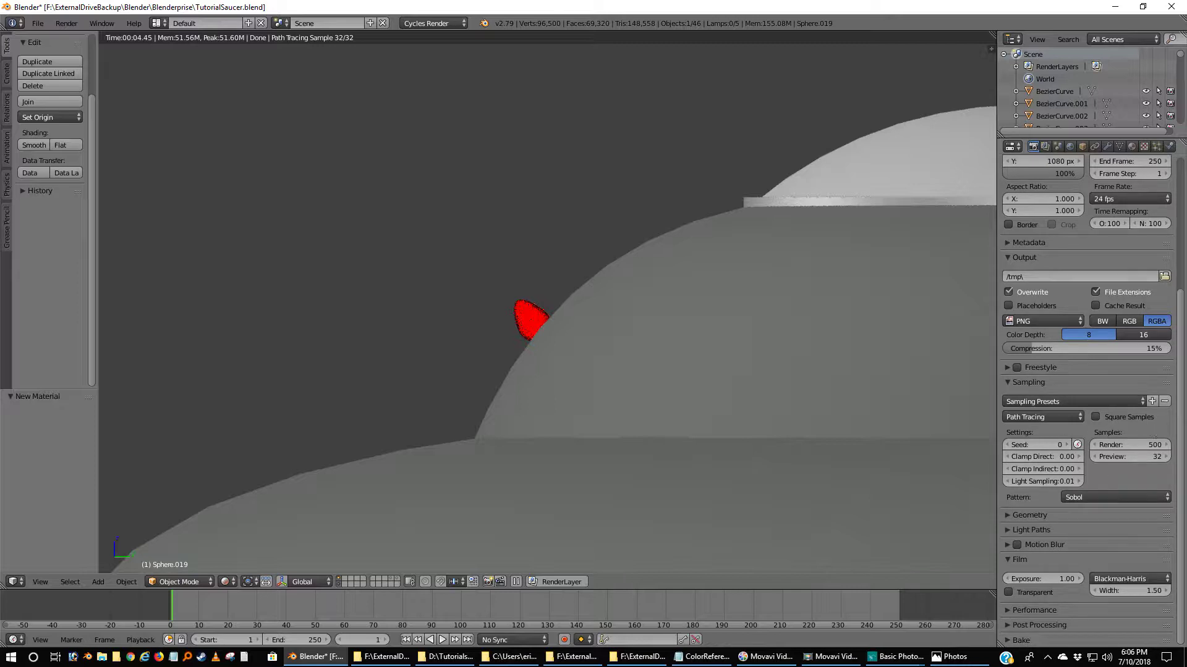
click(1155, 458)
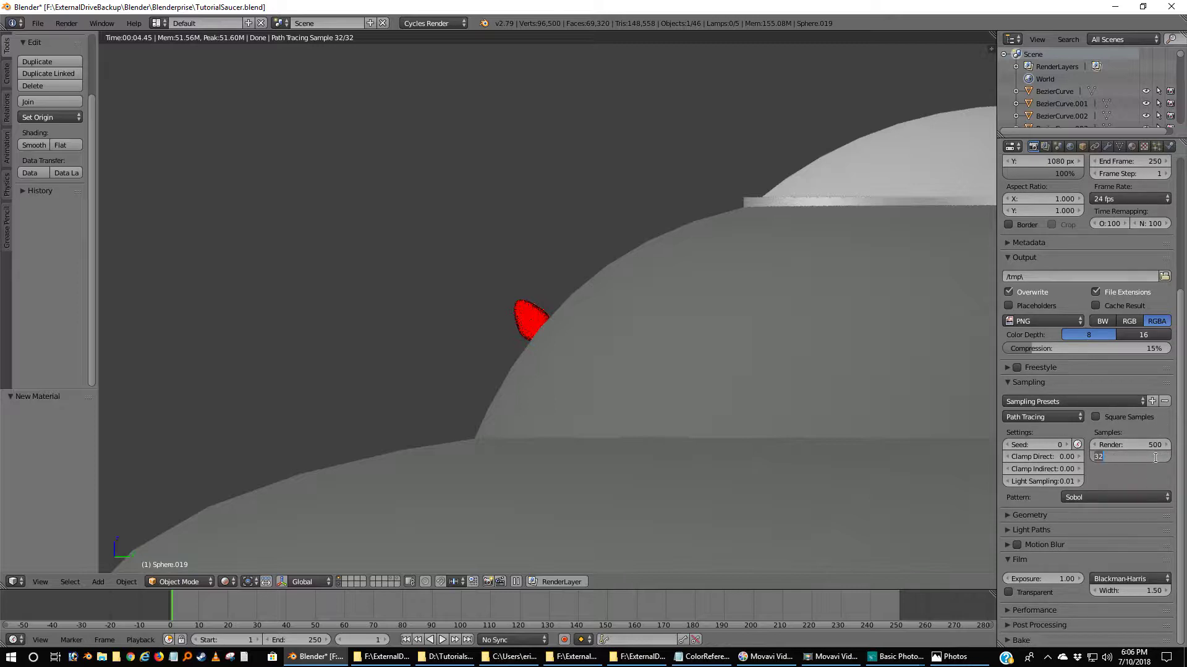
text(250)
key(Return)
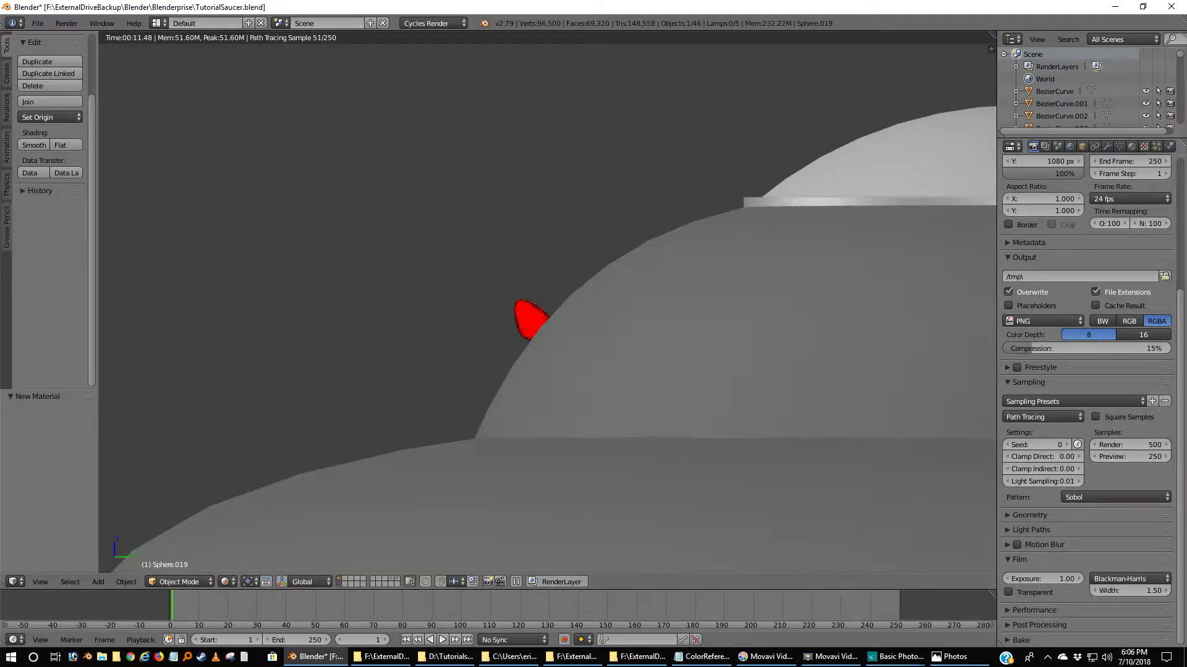
click(1151, 457)
text(500)
key(Return)
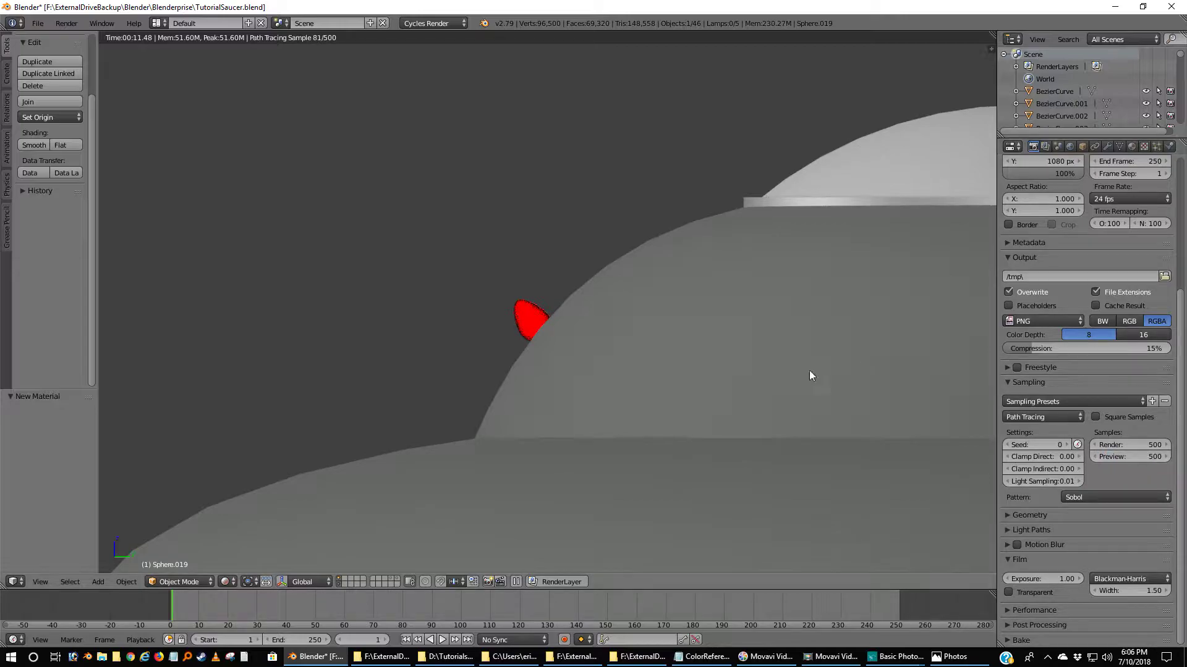
- Examine the rendered red glass light on the dome up close and from several angles
scroll(458, 367, up, 3)
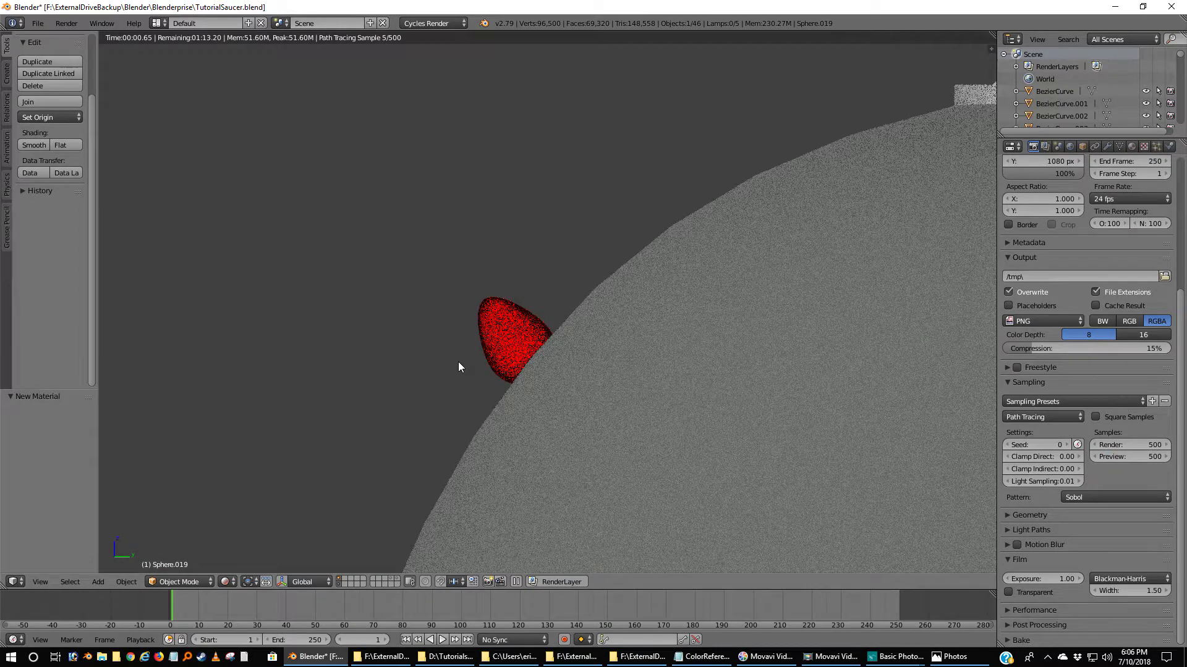
middle_drag(412, 362, 388, 319)
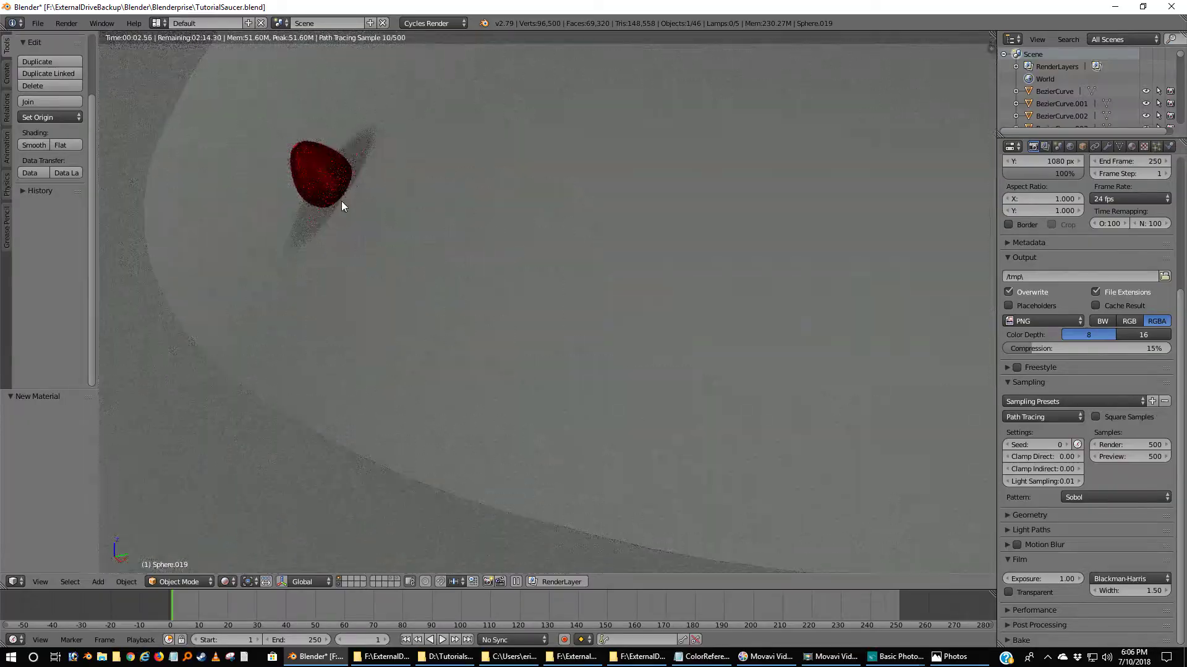
scroll(341, 204, down, 3)
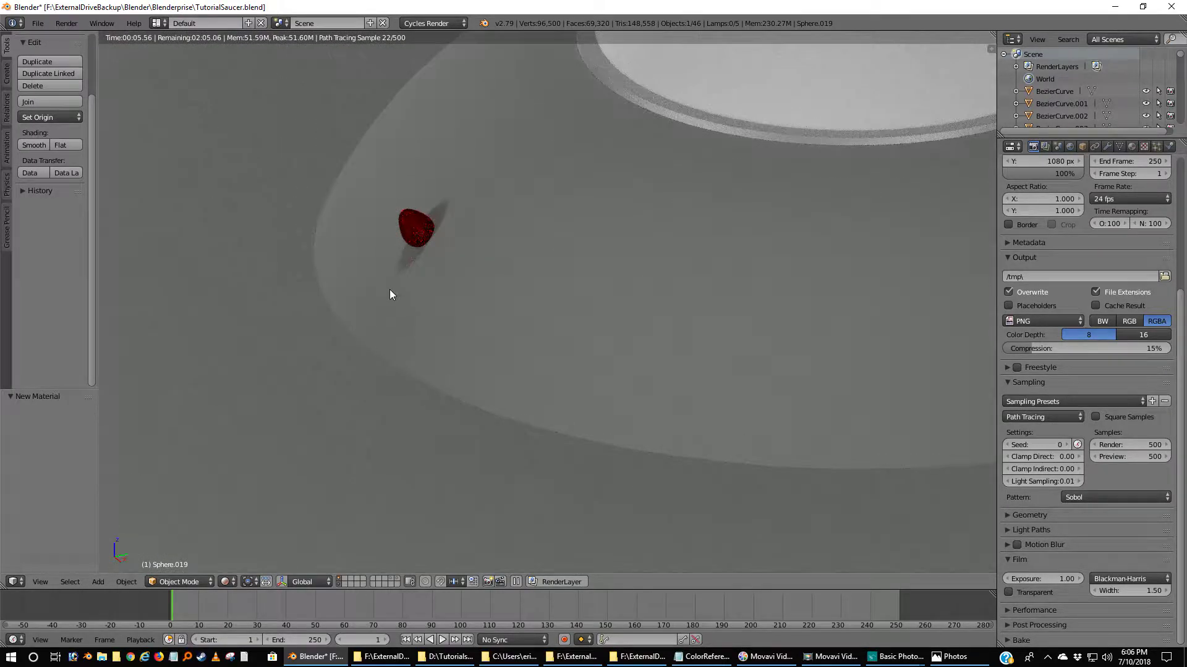
mouse_move(437, 230)
middle_down()
mouse_move(467, 243)
mouse_move(455, 238)
middle_up()
scroll(457, 235, up, 3)
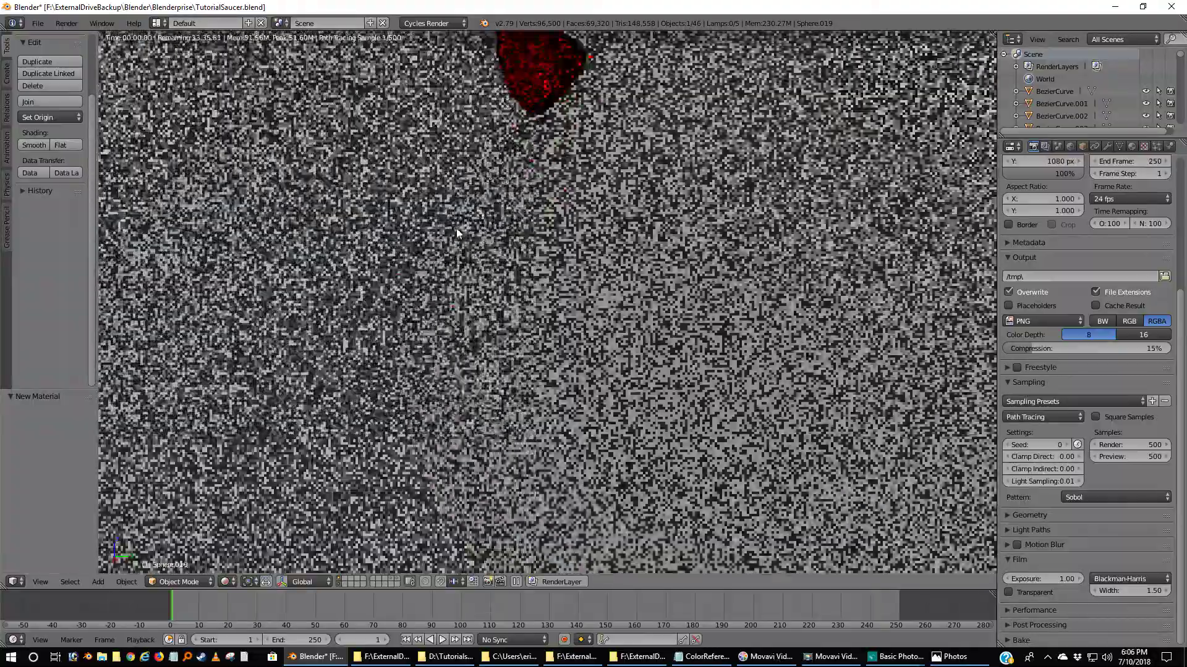
scroll(457, 230, down, 2)
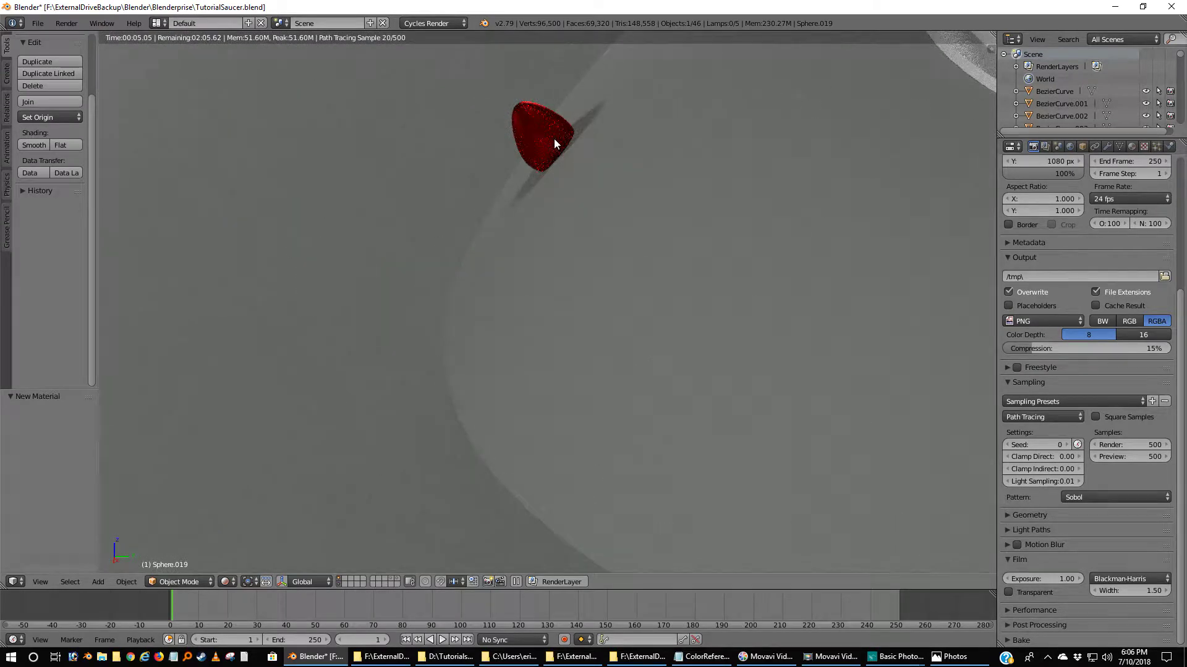
shift+scroll(554, 139, up, 3)
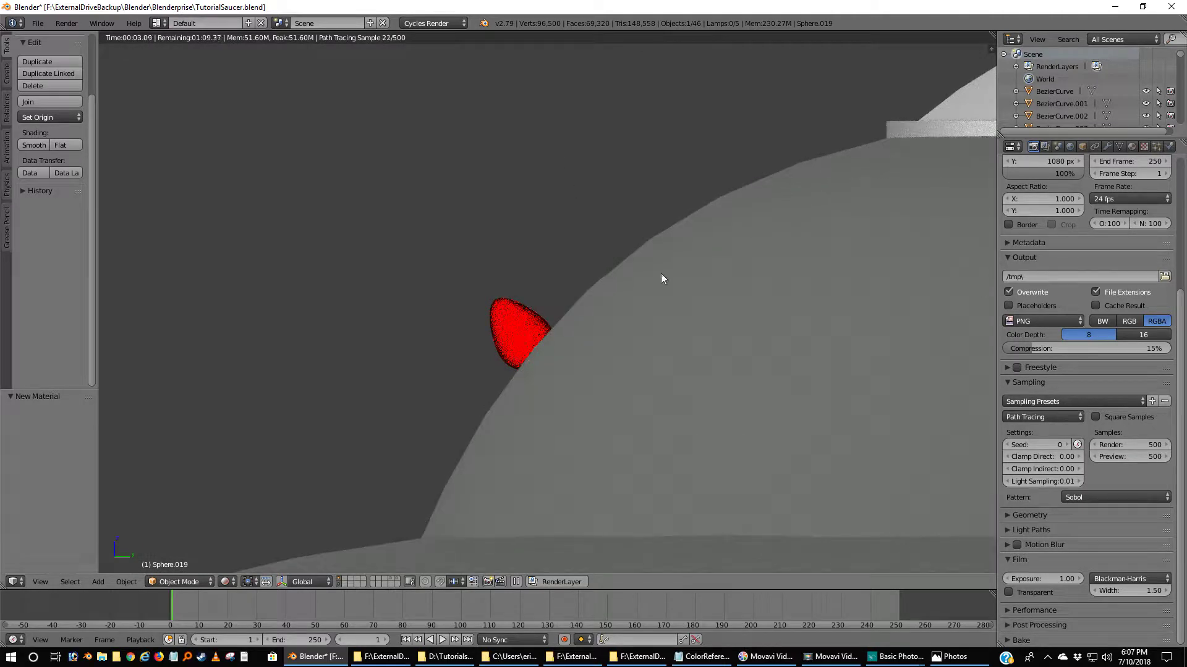
- Return the viewport to Wireframe shading and snap the 3D cursor to the selected egg-shaped light
click(226, 581)
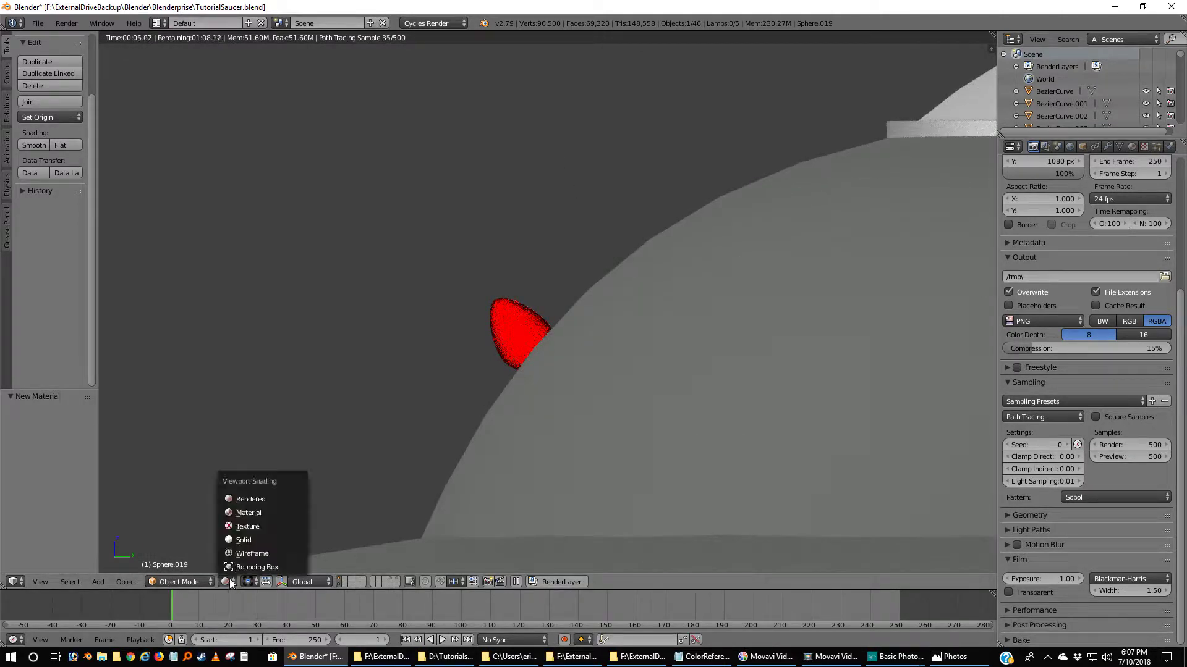
click(245, 552)
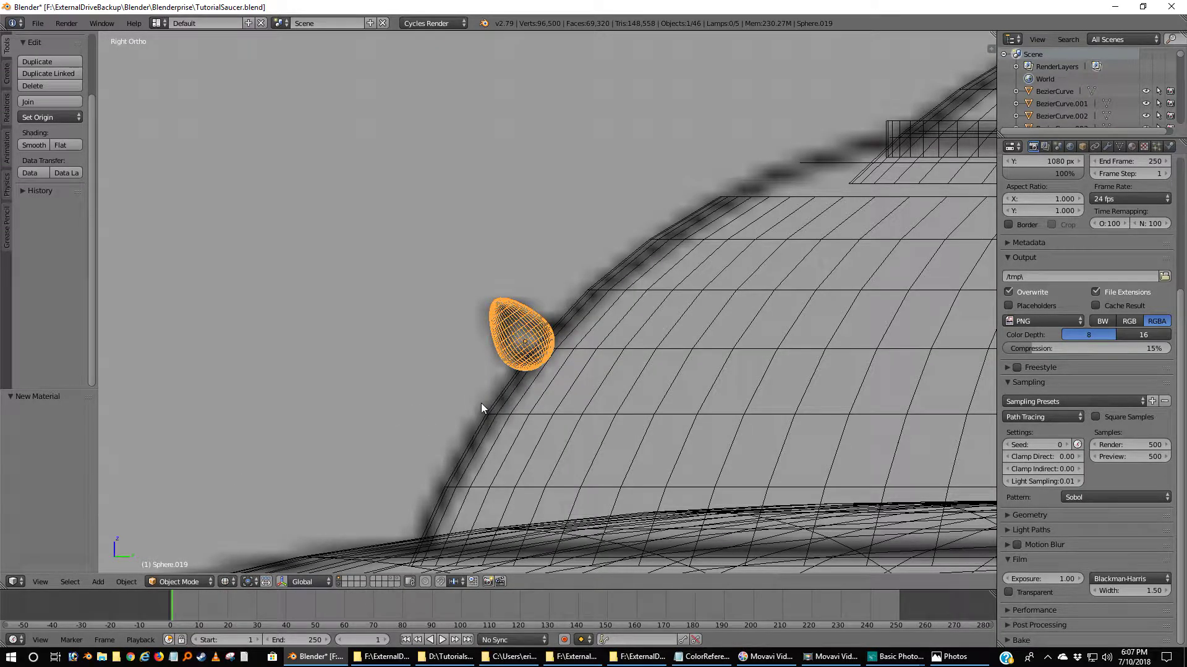
key(a)
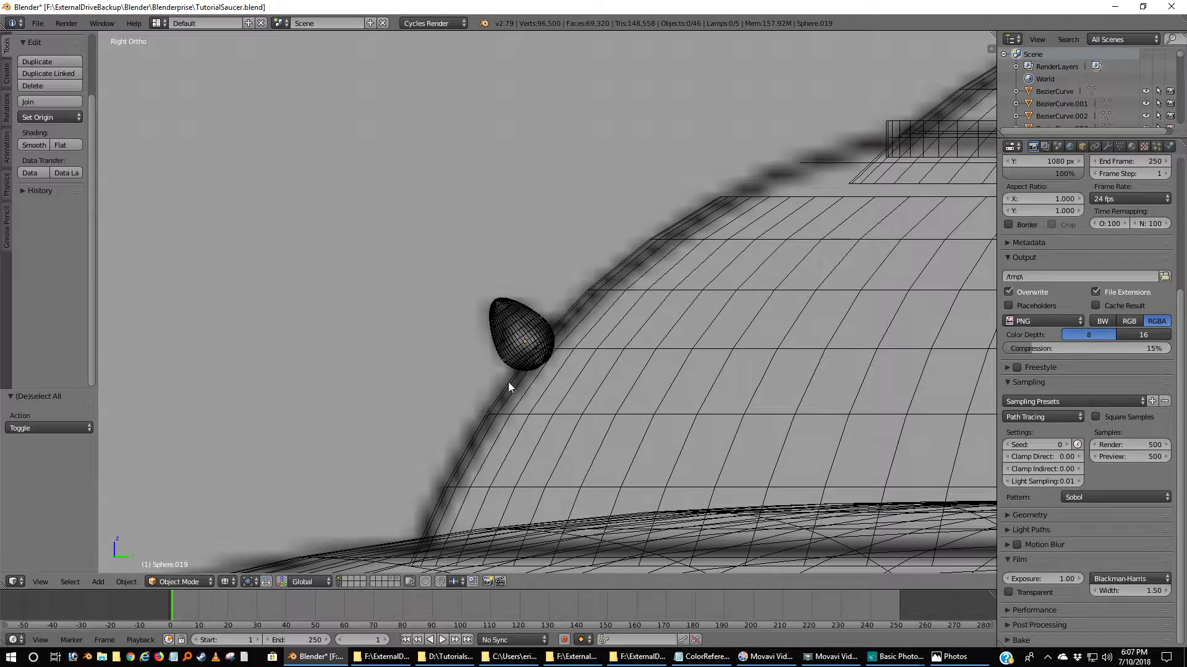
right_click(516, 317)
key(Tab)
key(Tab)
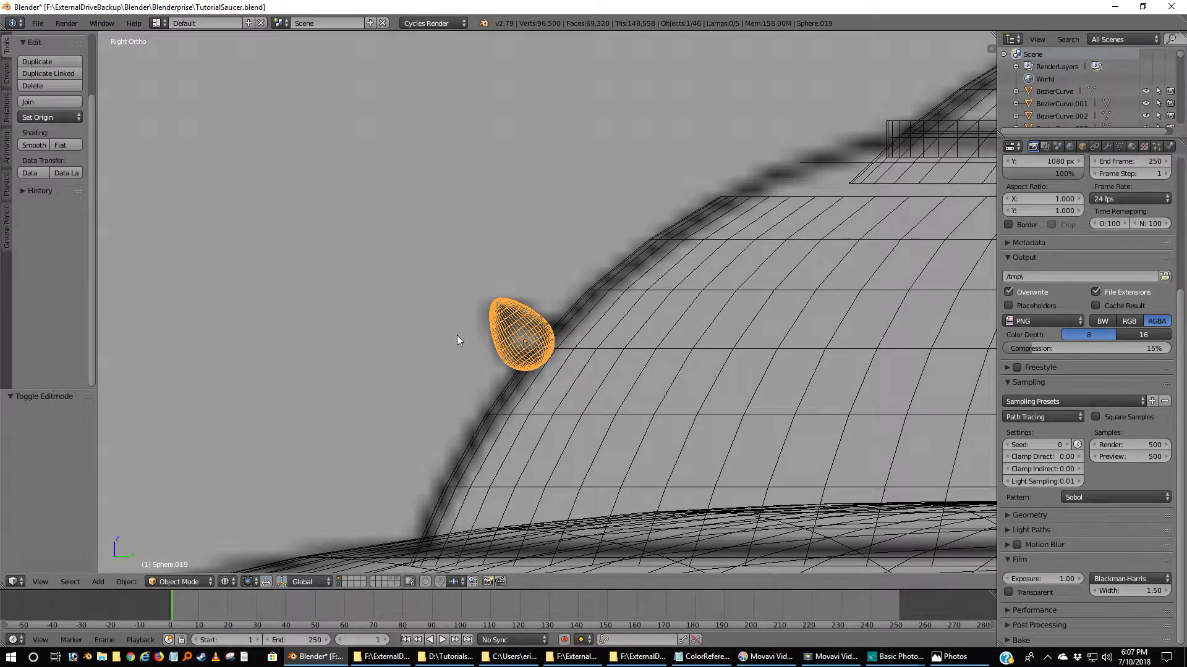
key(shift+s)
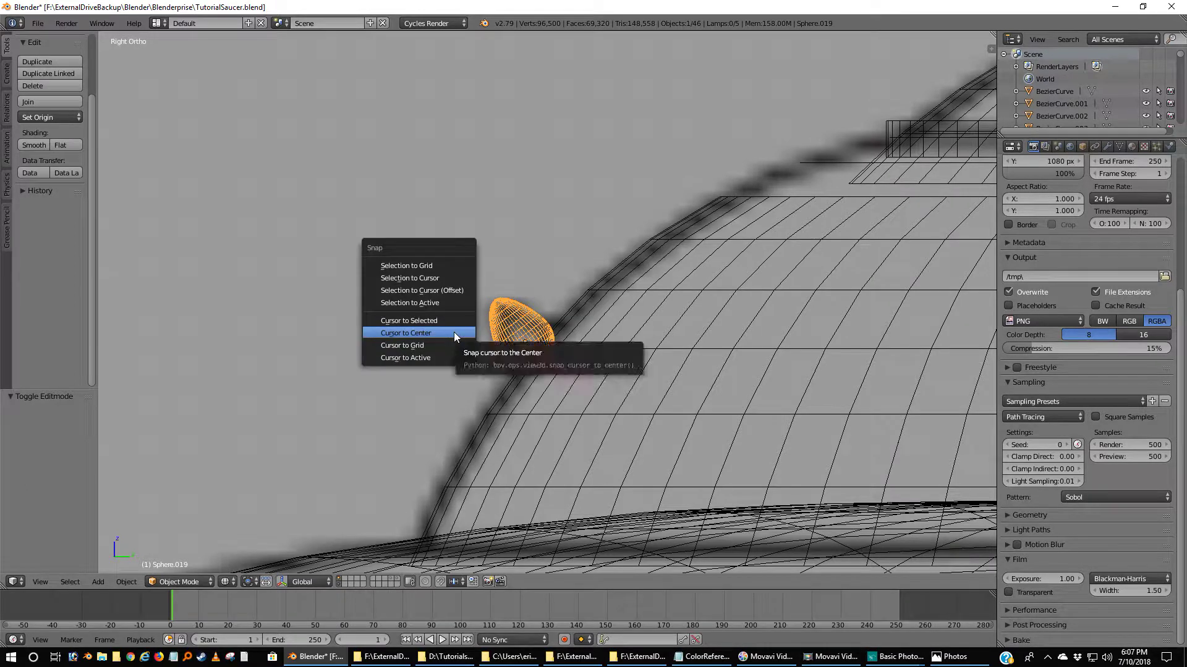
click(413, 322)
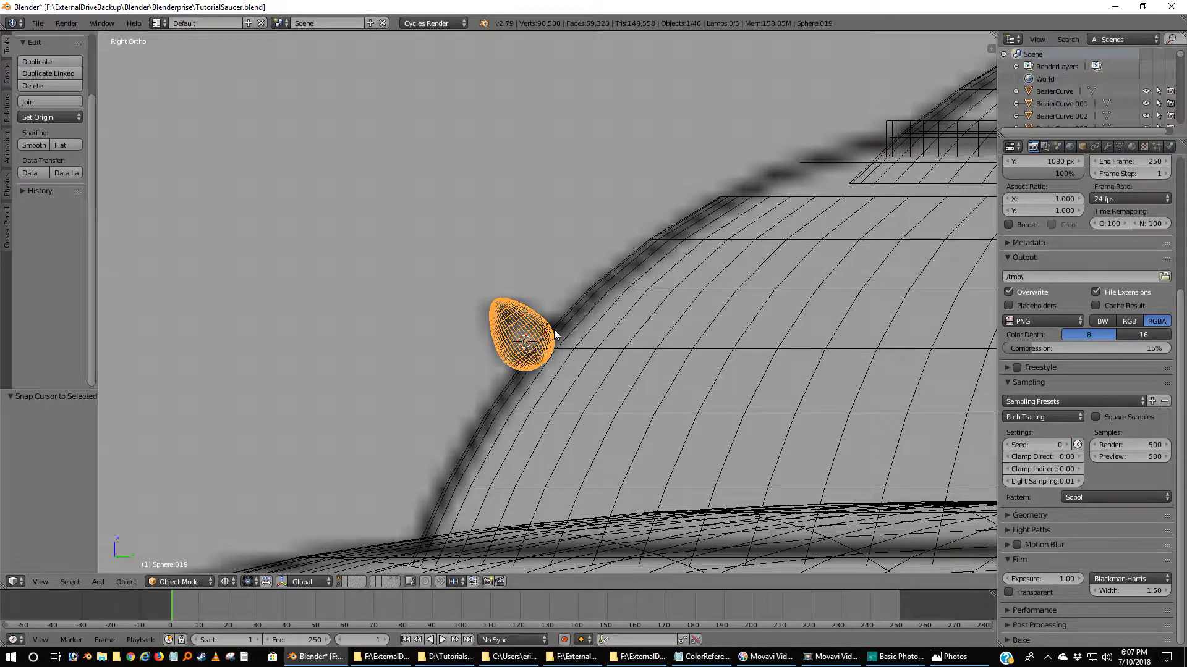
- Deselect everything and add a UV sphere with 32 segments at the 3D cursor inside the light
key(a)
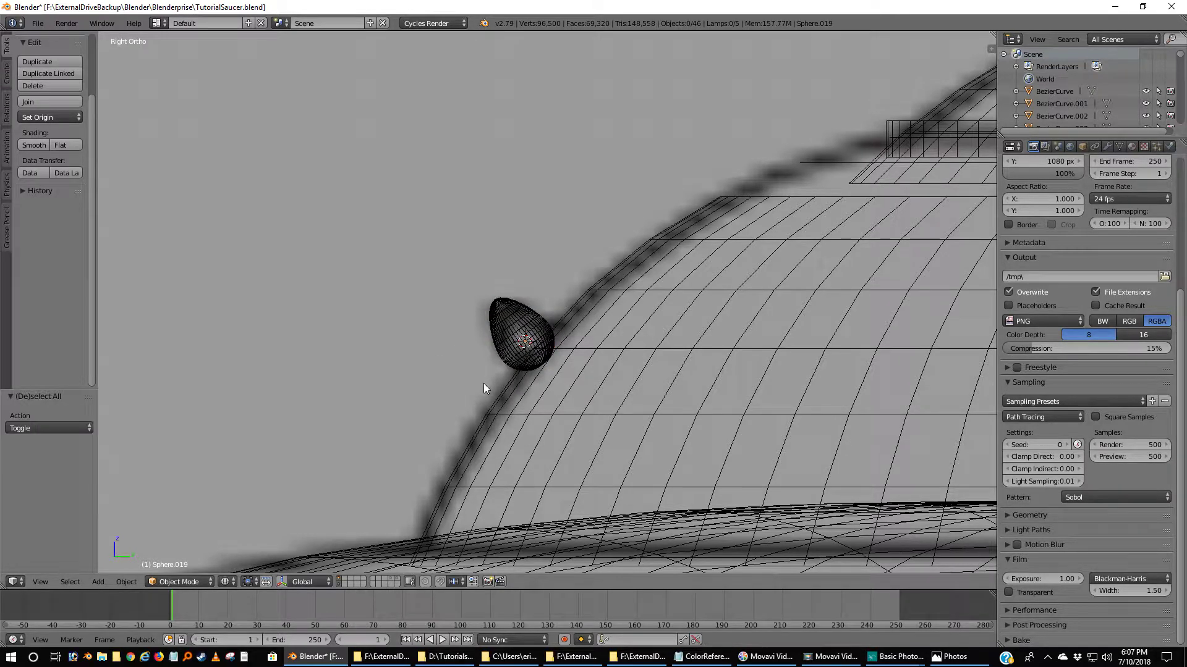
key(shift+a)
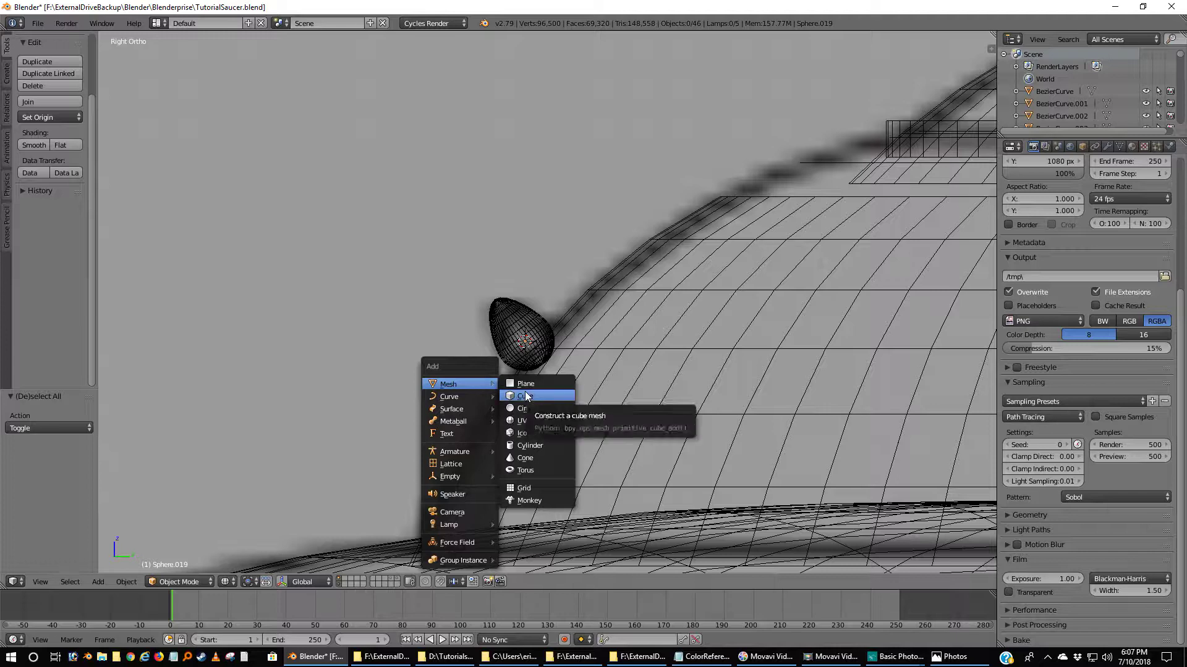
click(524, 423)
click(66, 428)
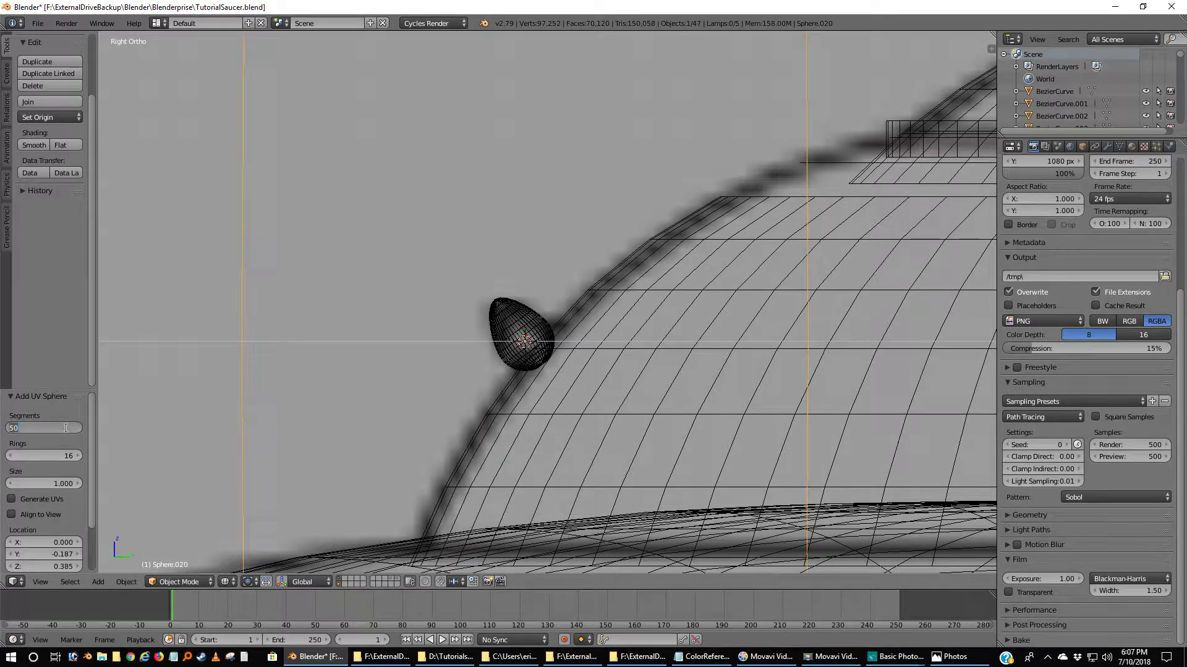
text(32)
key(Return)
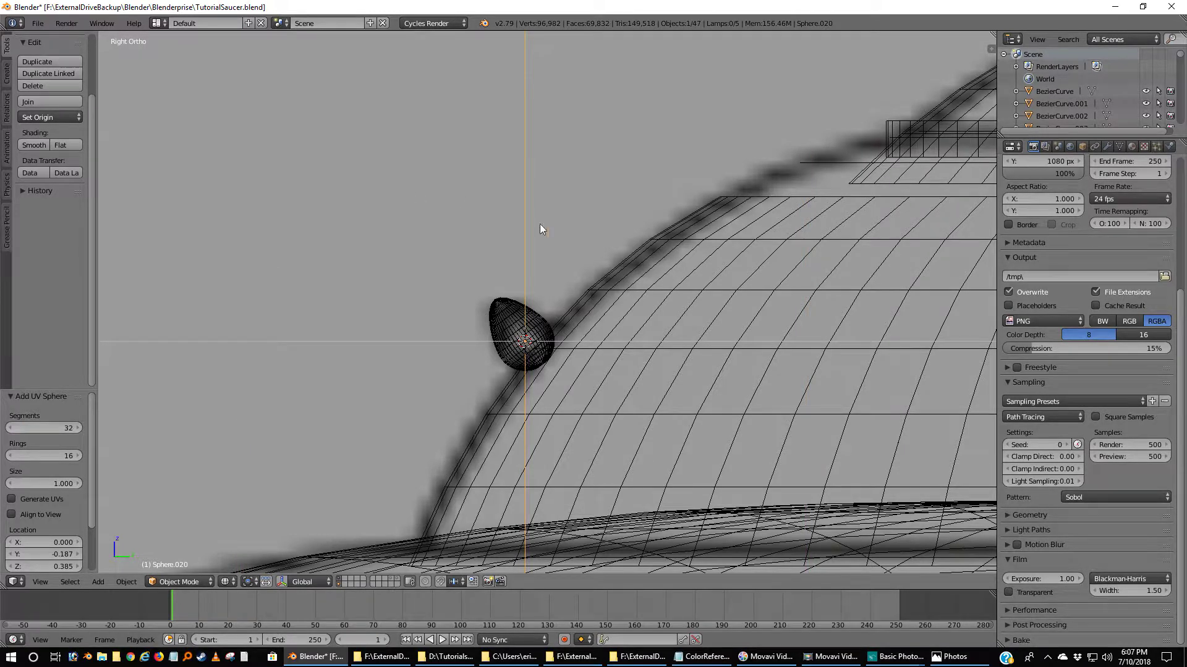
- Scale the new UV sphere down until it fits inside the rounded lower part of the egg-shaped light
scroll(560, 348, down, 1)
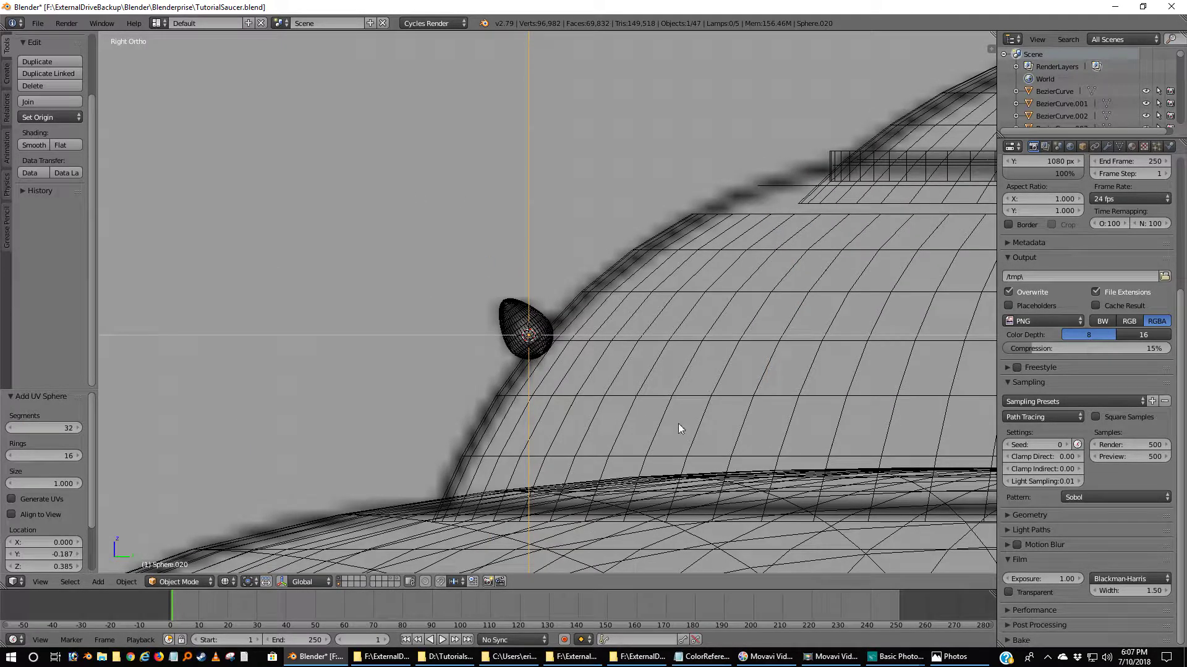
key(s)
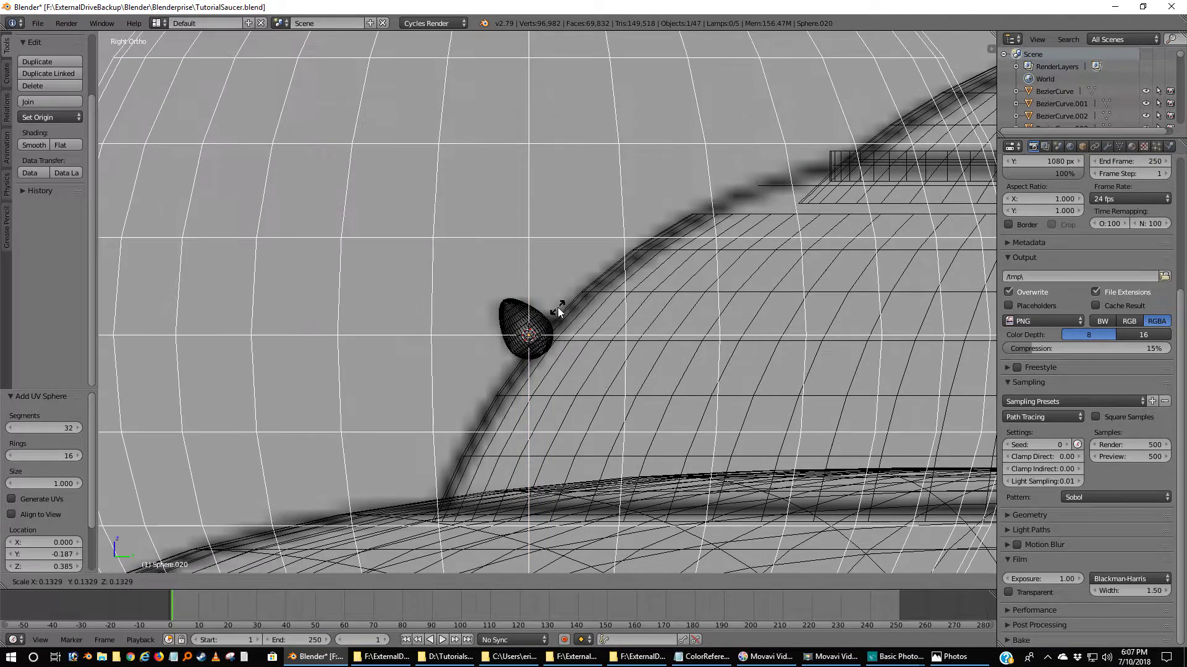
click(519, 318)
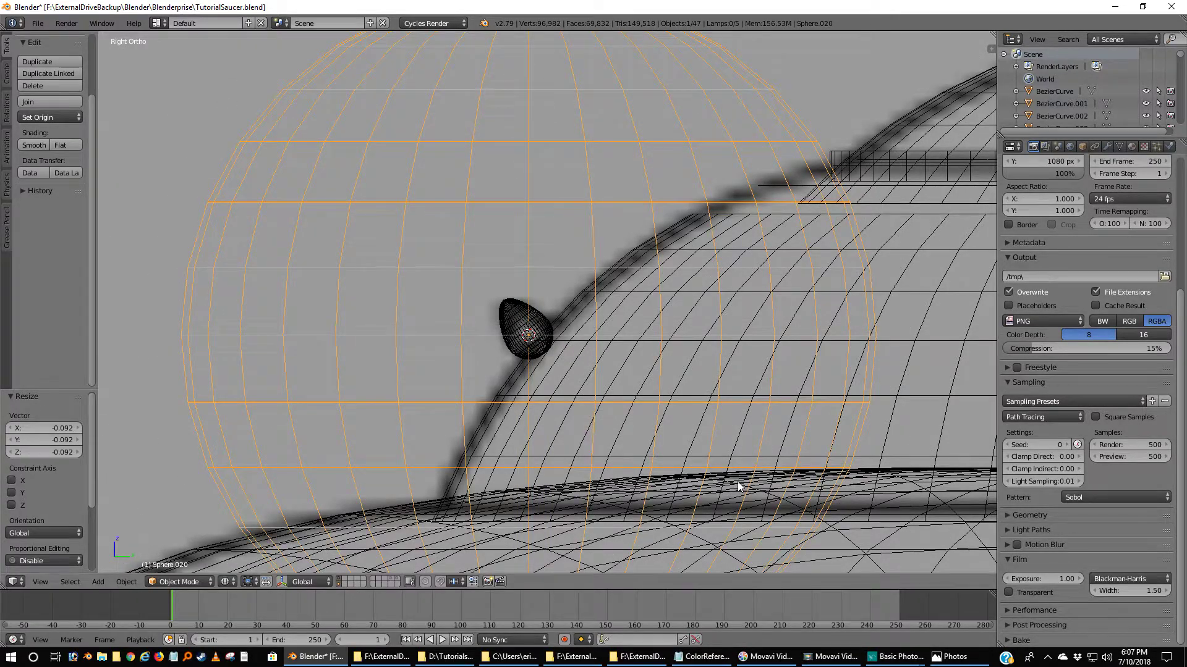
key(s)
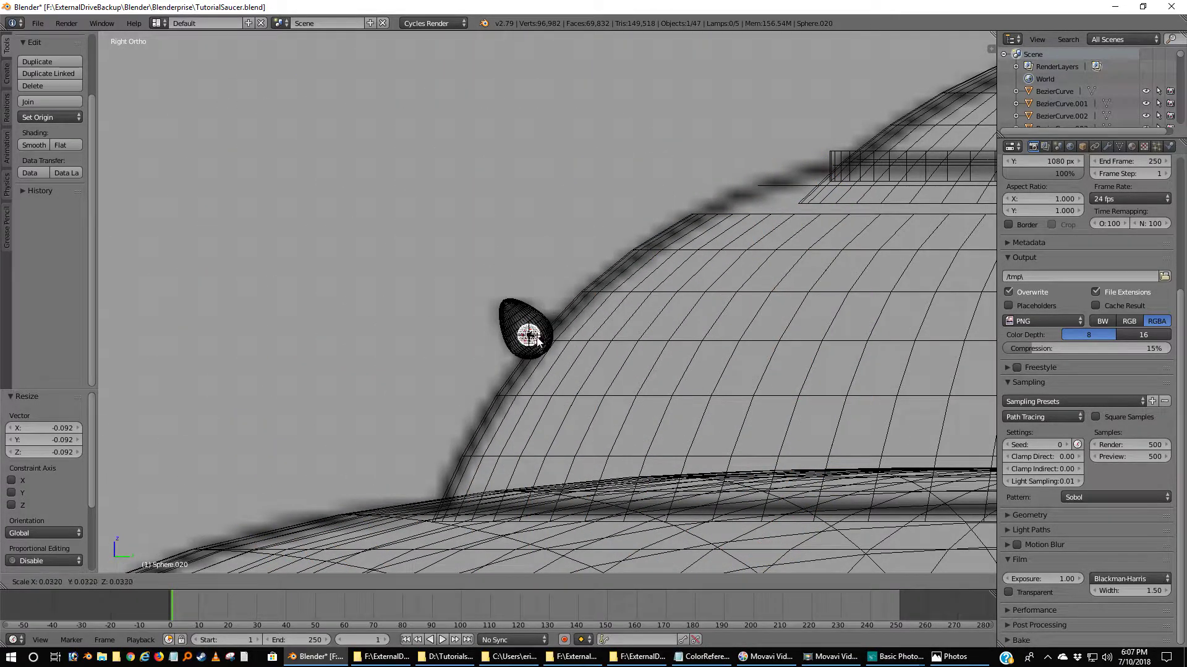
click(539, 343)
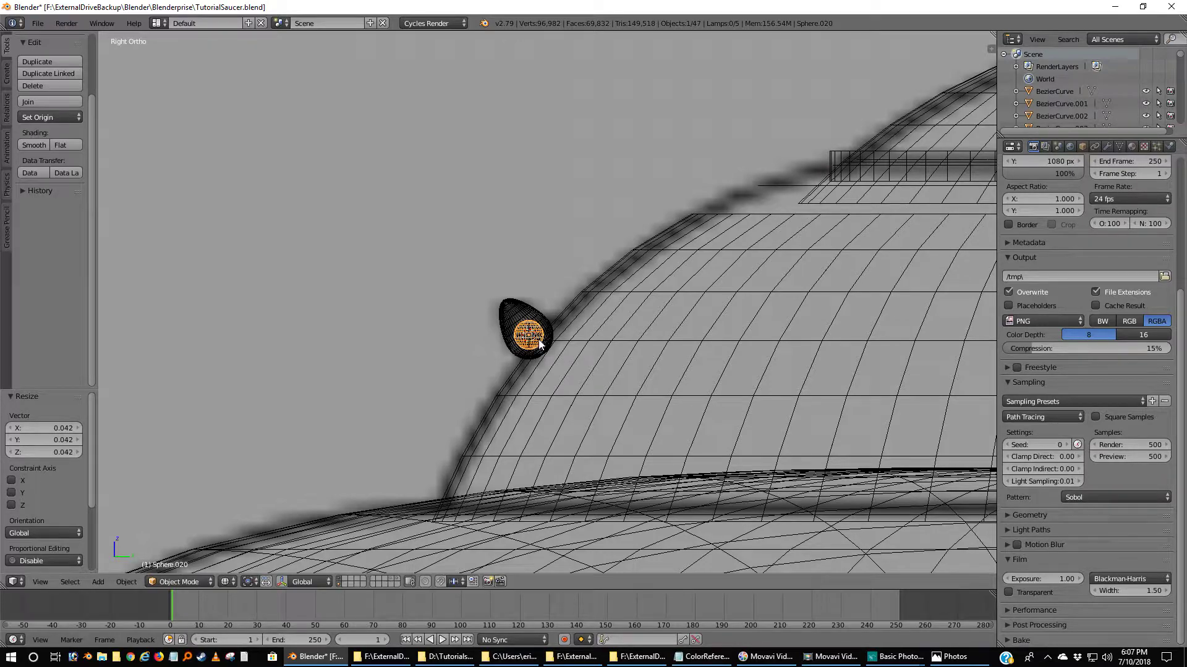
middle_drag(551, 359, 474, 373)
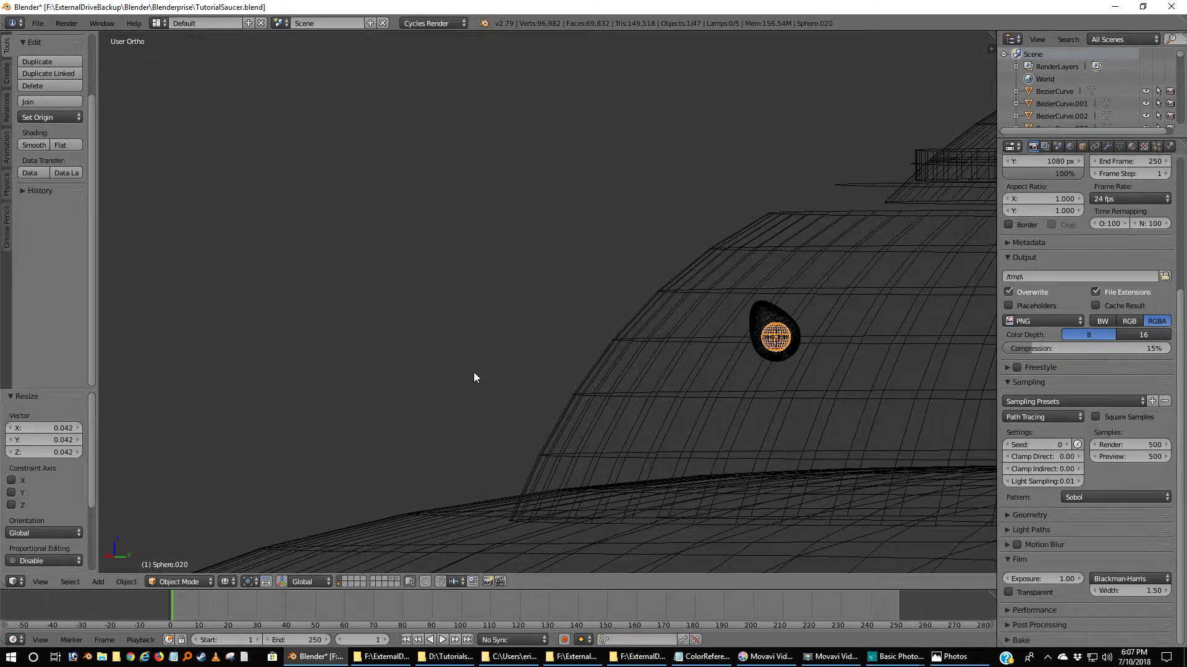
key(KP_3)
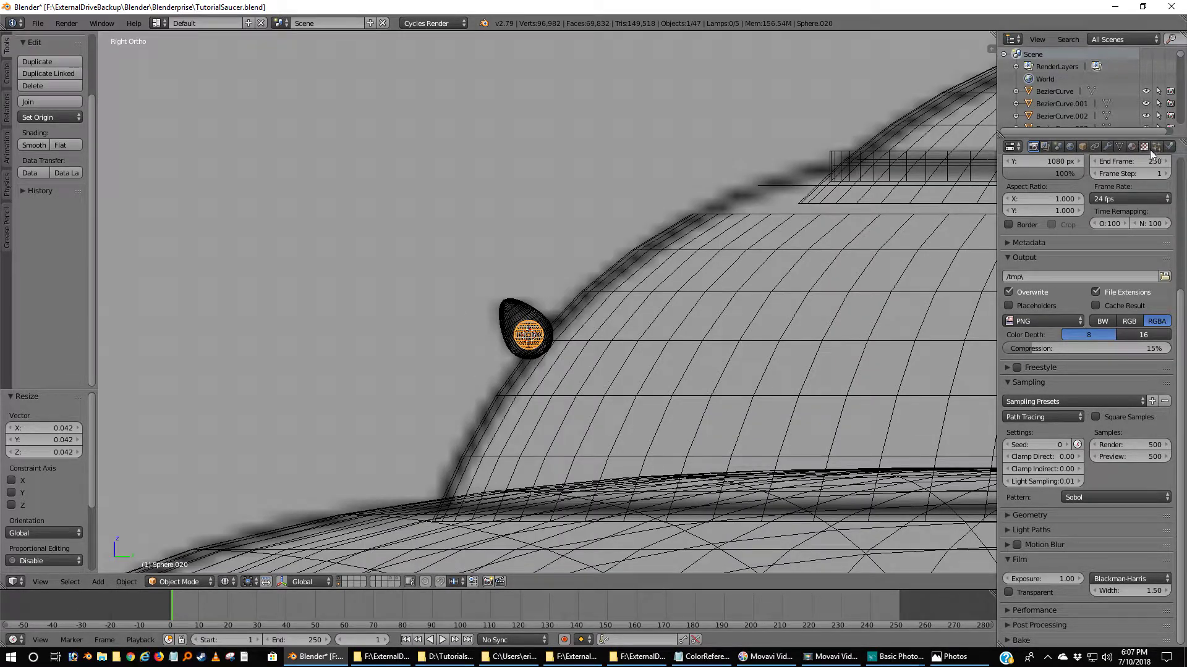
- Give the small inner sphere a new material named NonFlashLight
click(1131, 146)
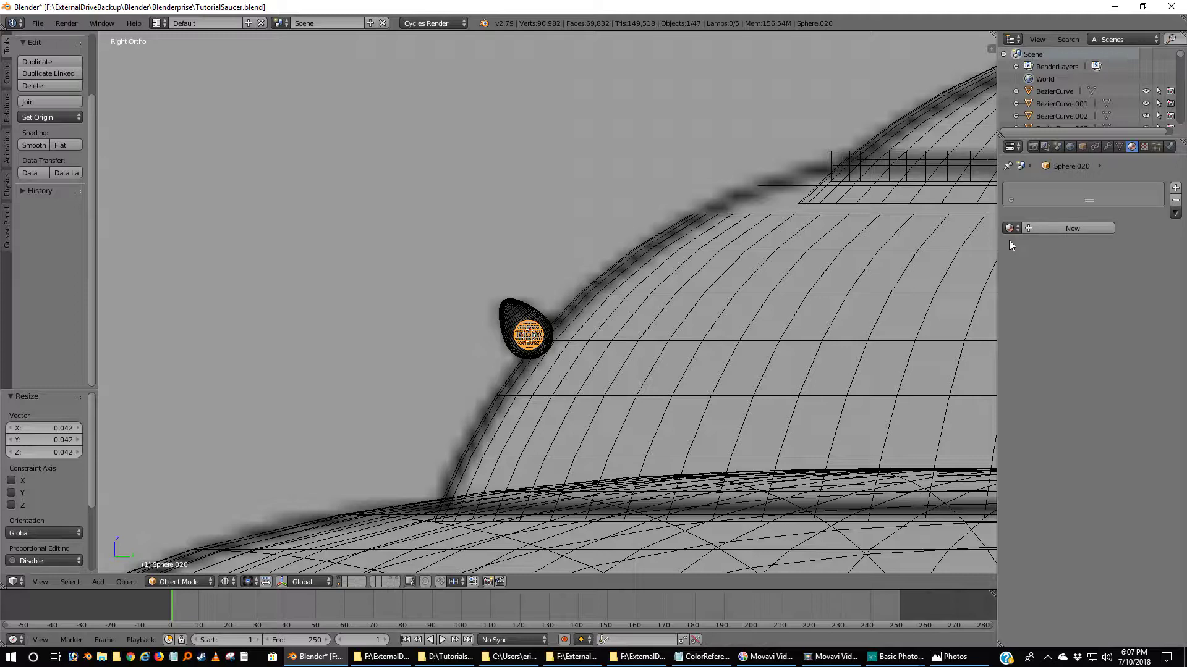
click(1059, 228)
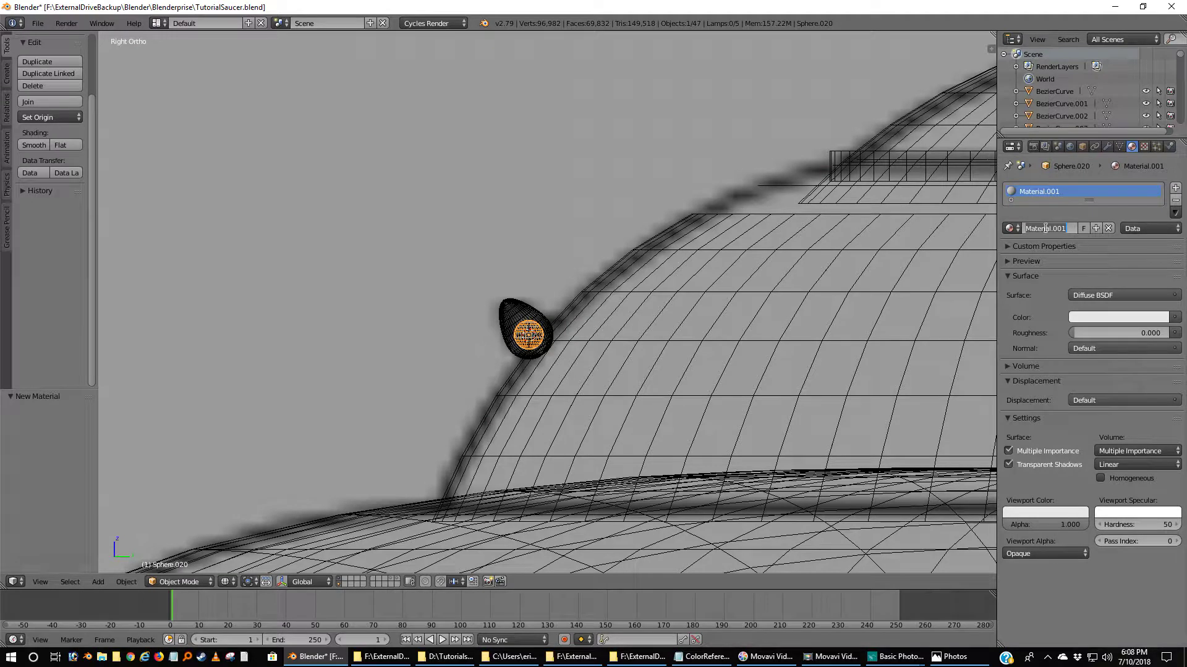
text(NonFlashLight)
key(Return)
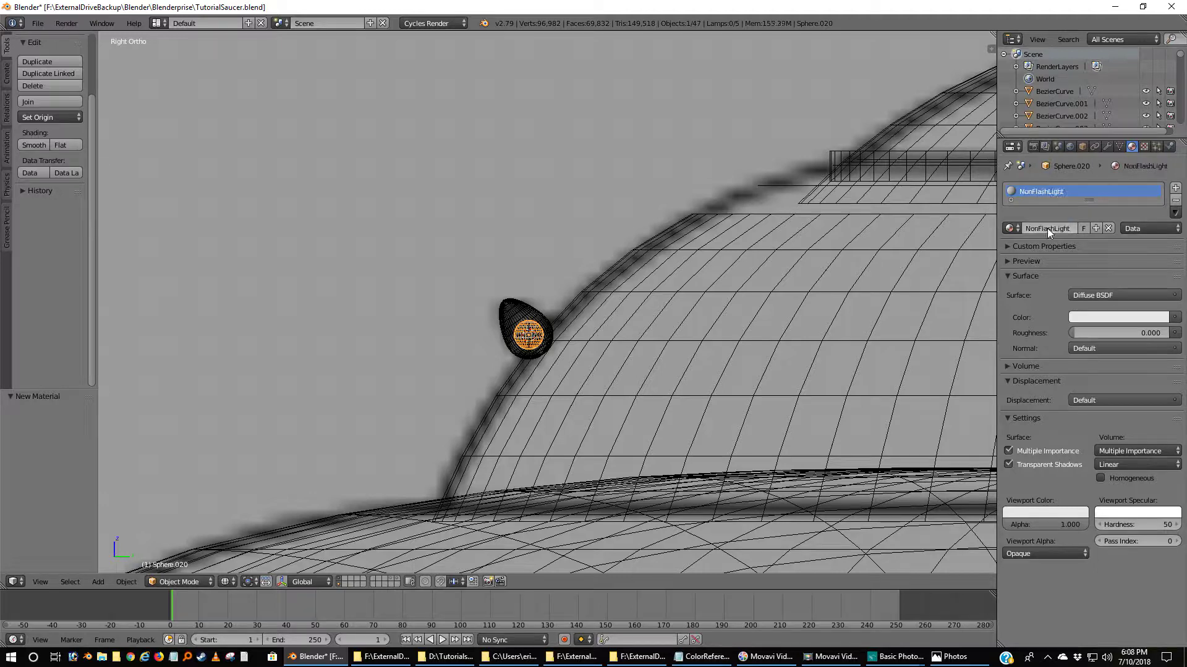
- Change the NonFlashLight surface shader to Emission with a strength of 2
click(1134, 294)
click(1050, 391)
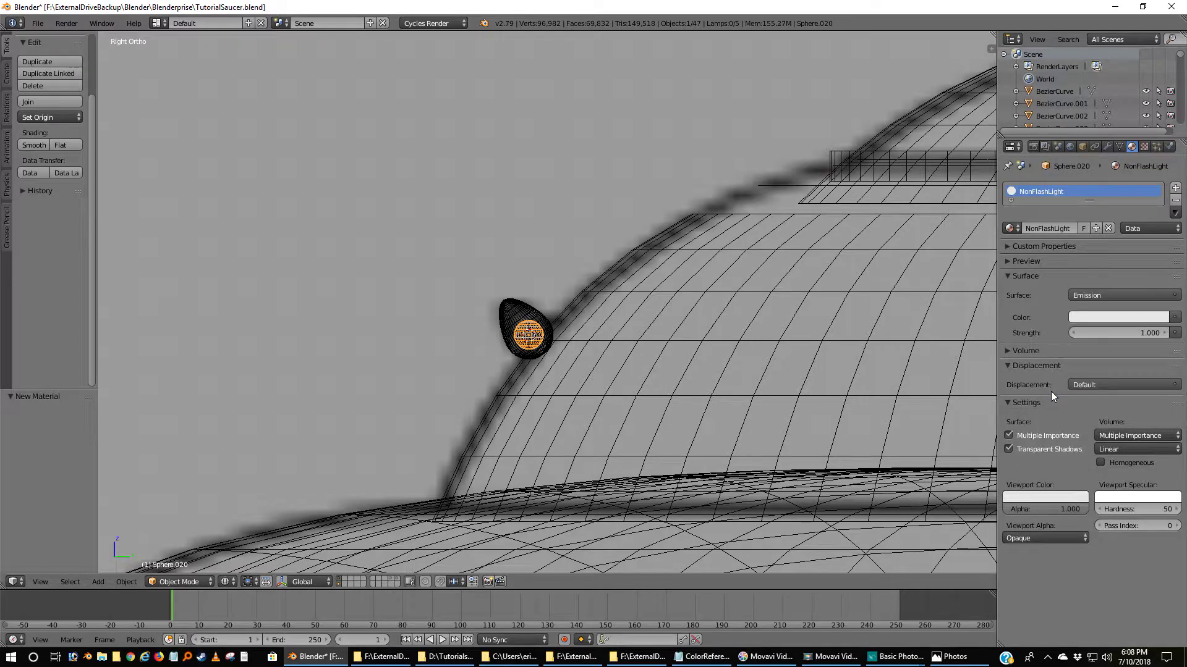
click(1143, 335)
text(2)
key(Return)
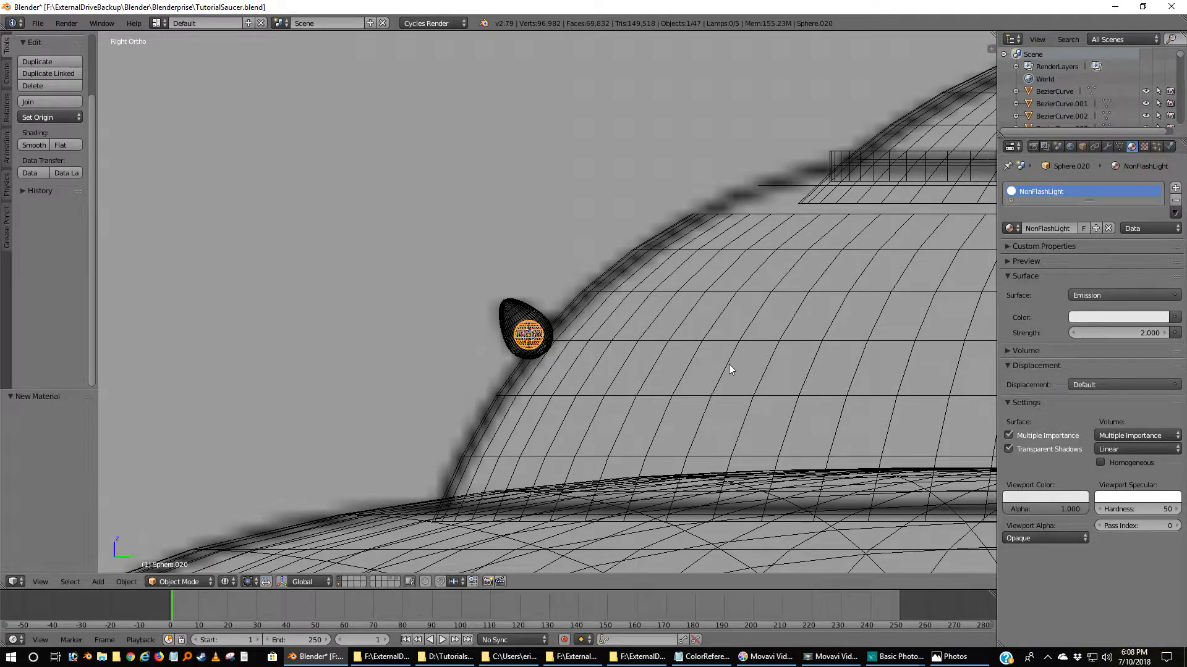
- Preview the light in Rendered viewport shading and set the NonFlashLight emission strength to 5
click(227, 582)
click(248, 499)
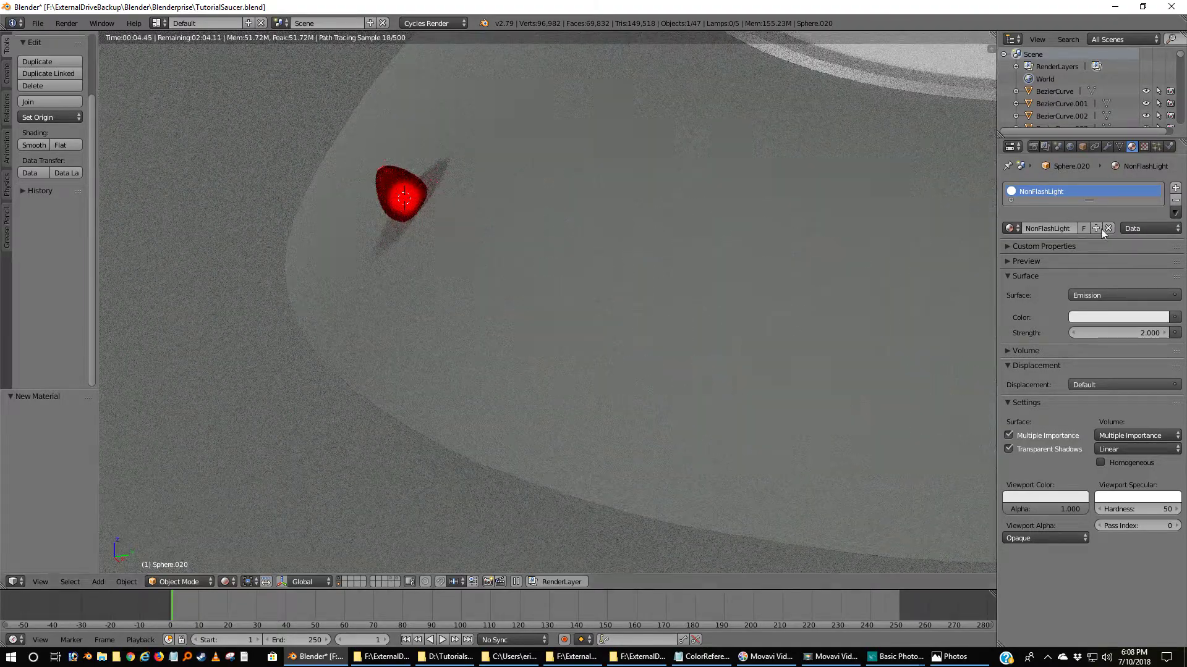
click(1136, 333)
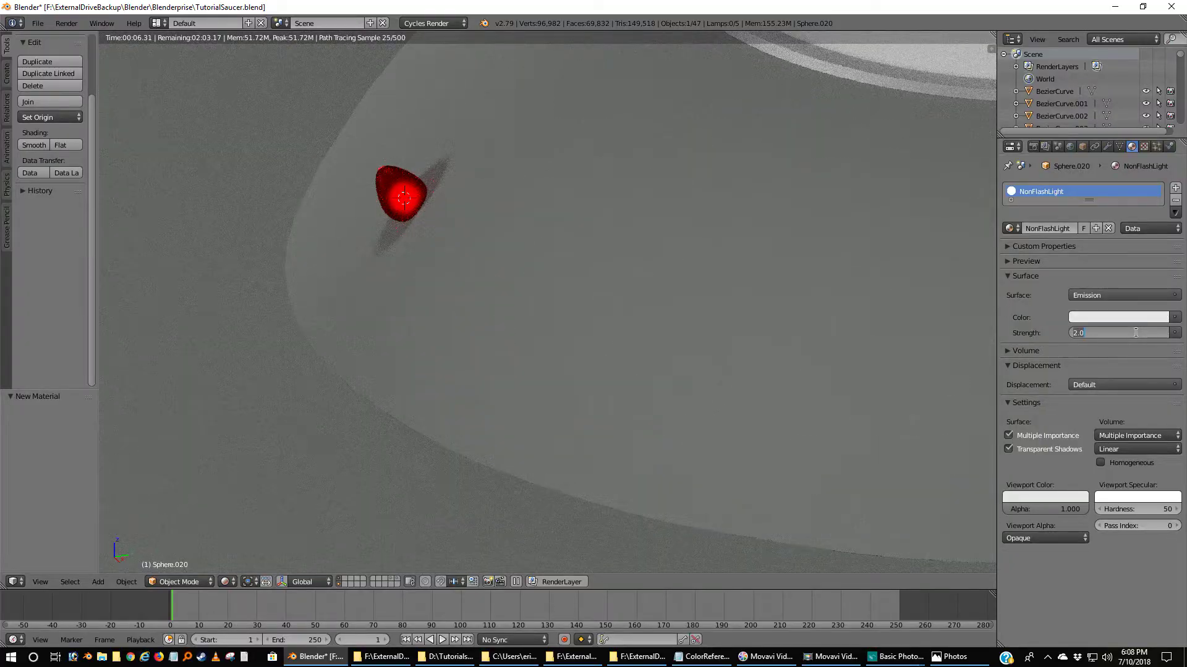
text(5)
key(Return)
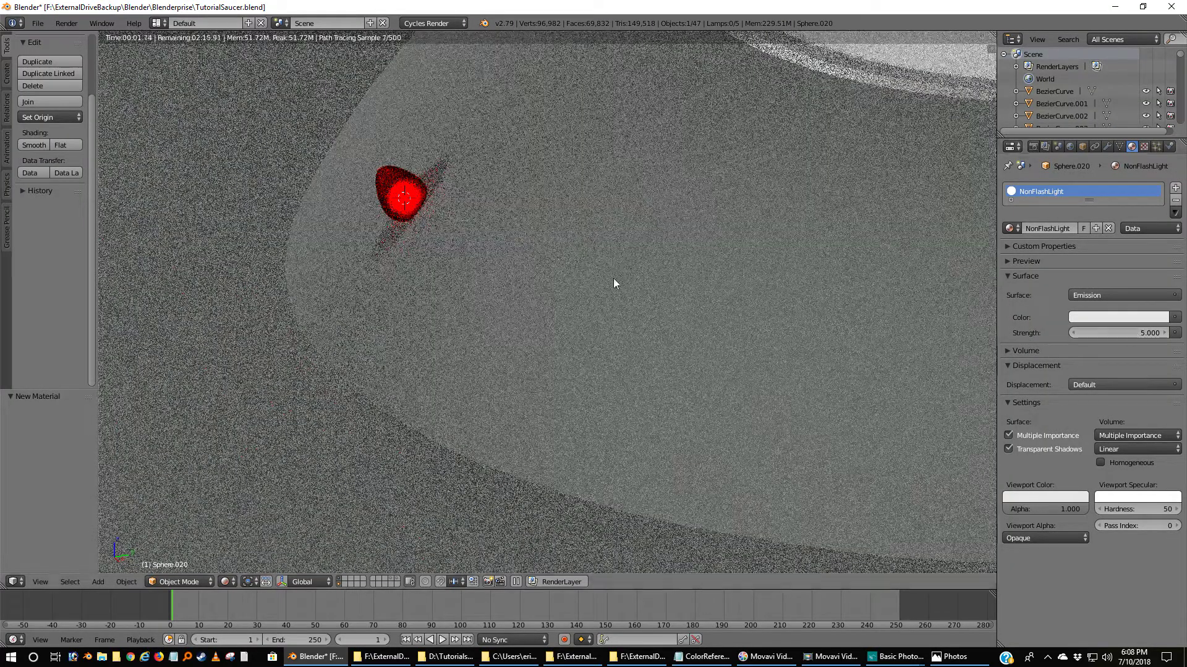
- Select the egg-shaped shell and raise its RedGlass roughness, first to 0.4 and finally to 0.5
scroll(613, 283, down, 4)
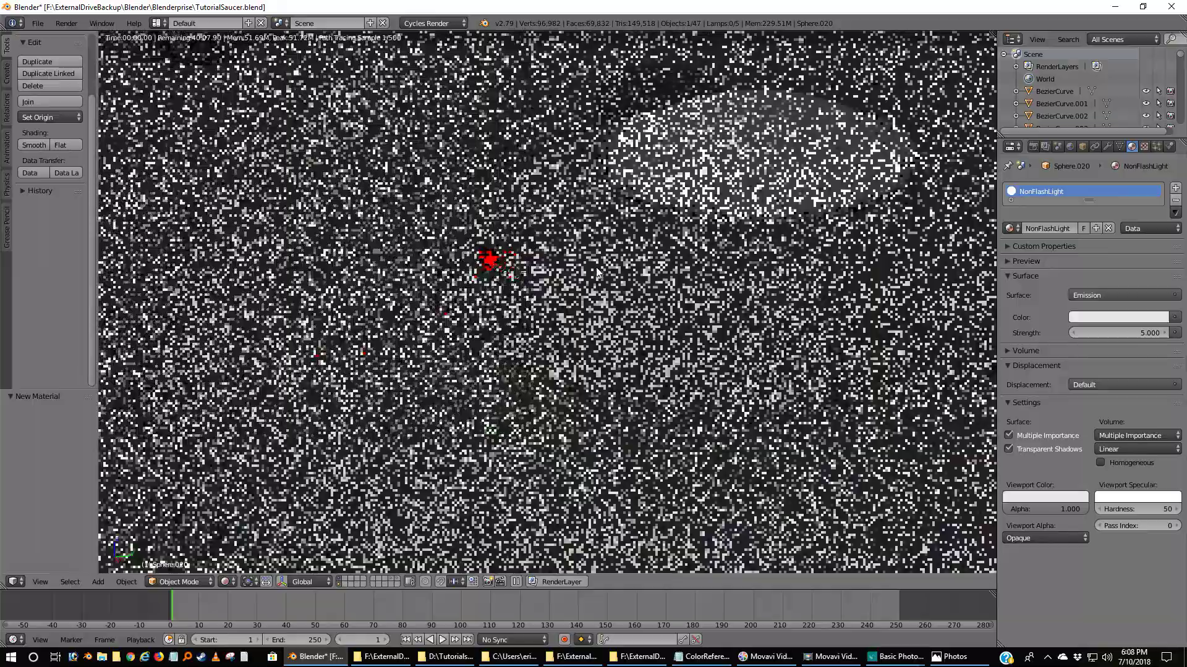
scroll(597, 273, down, 2)
middle_drag(574, 263, 531, 262)
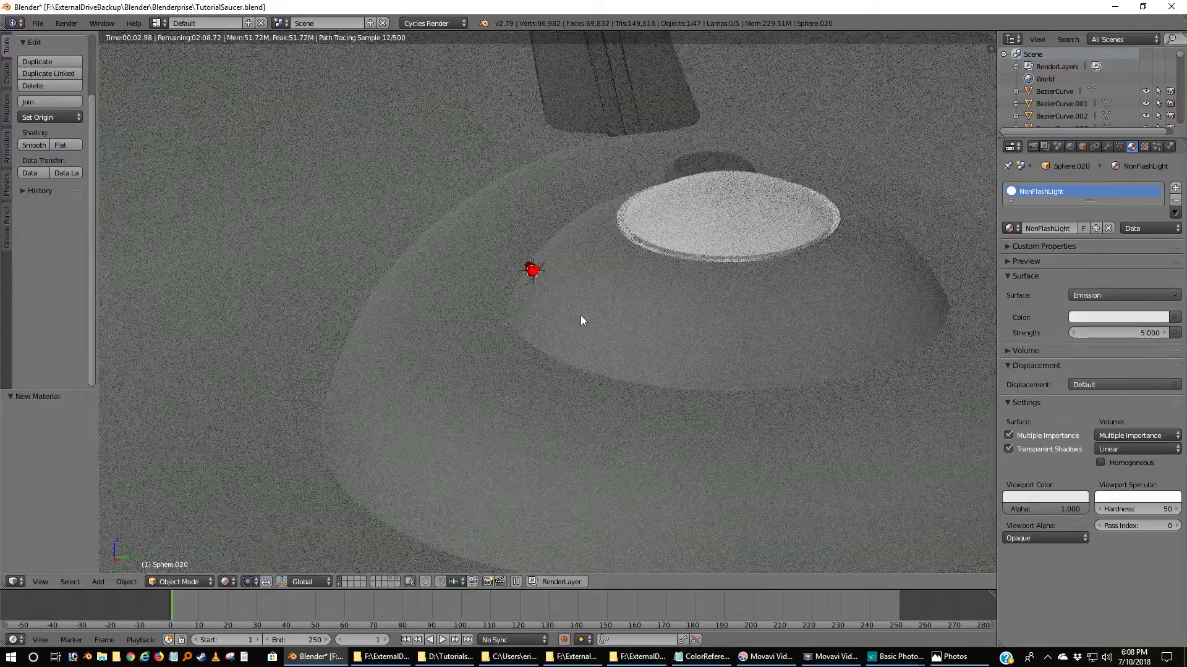
scroll(581, 320, up, 3)
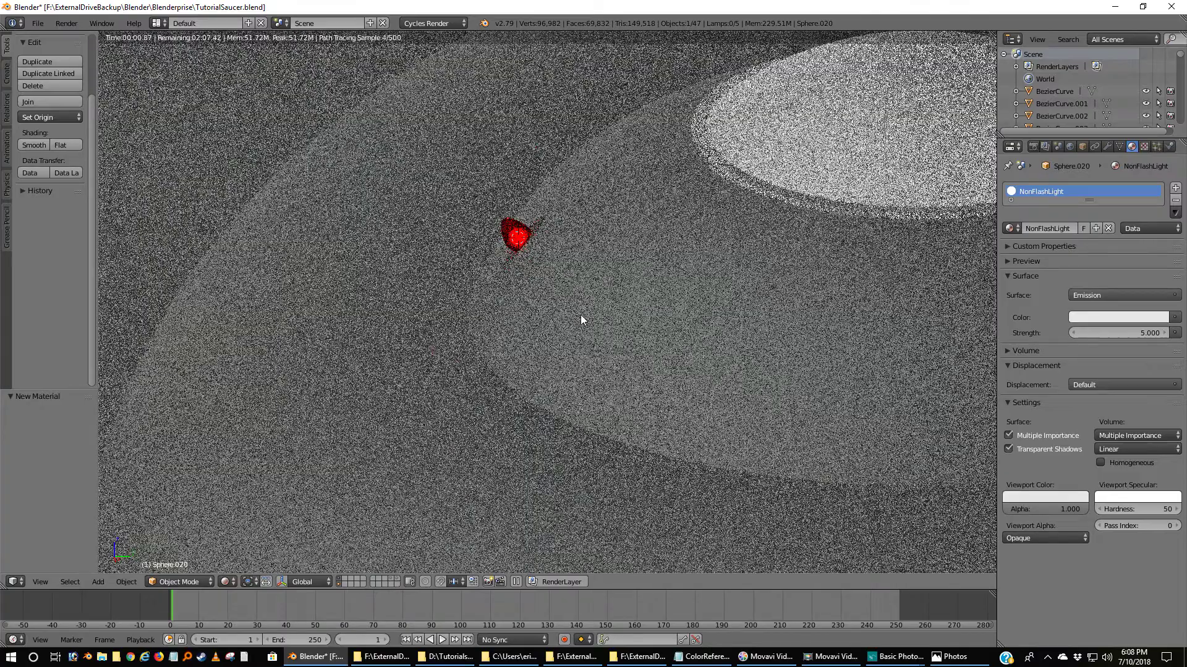
right_click(507, 226)
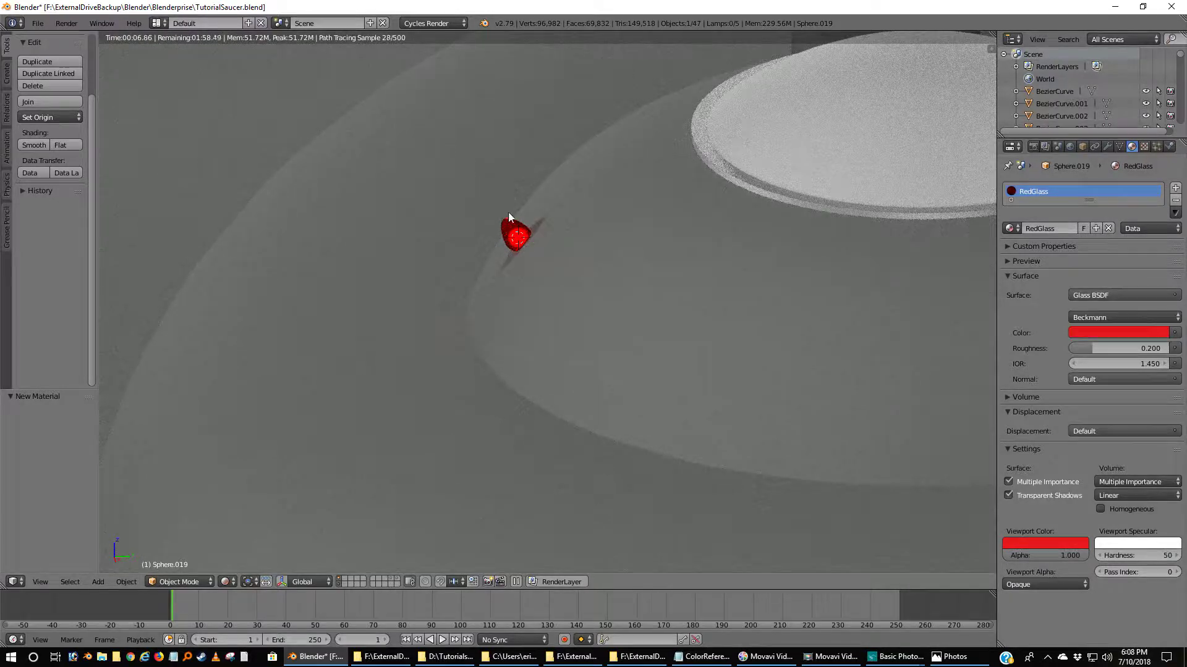
click(1139, 349)
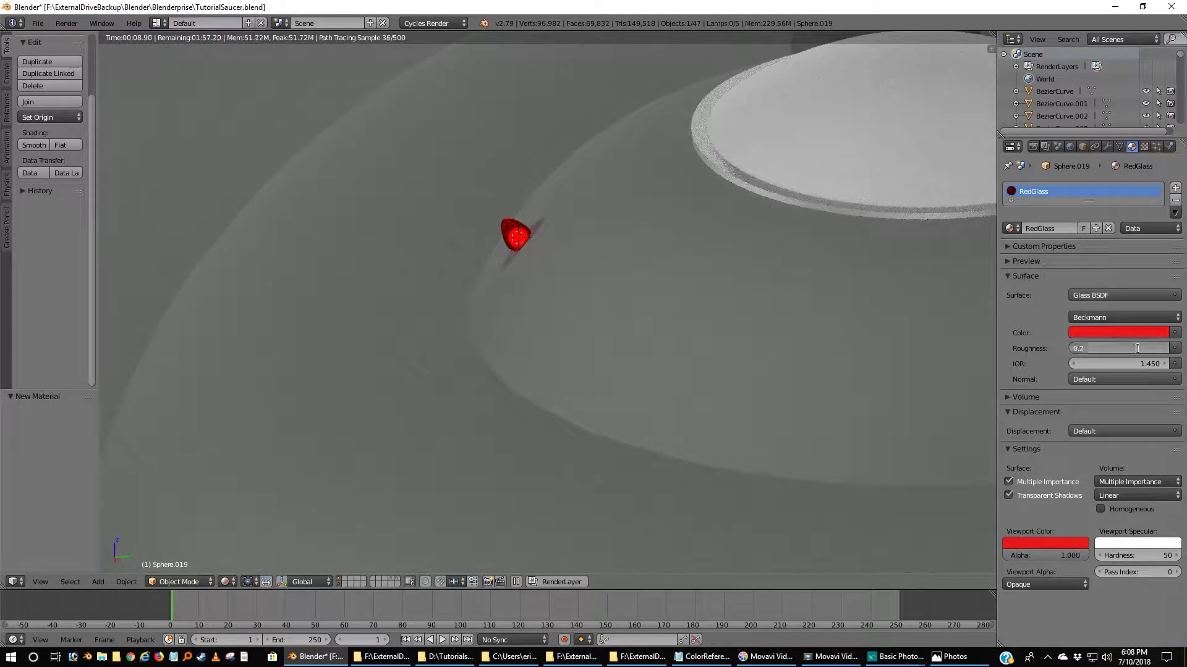
key(BackSpace)
text(.4)
key(Return)
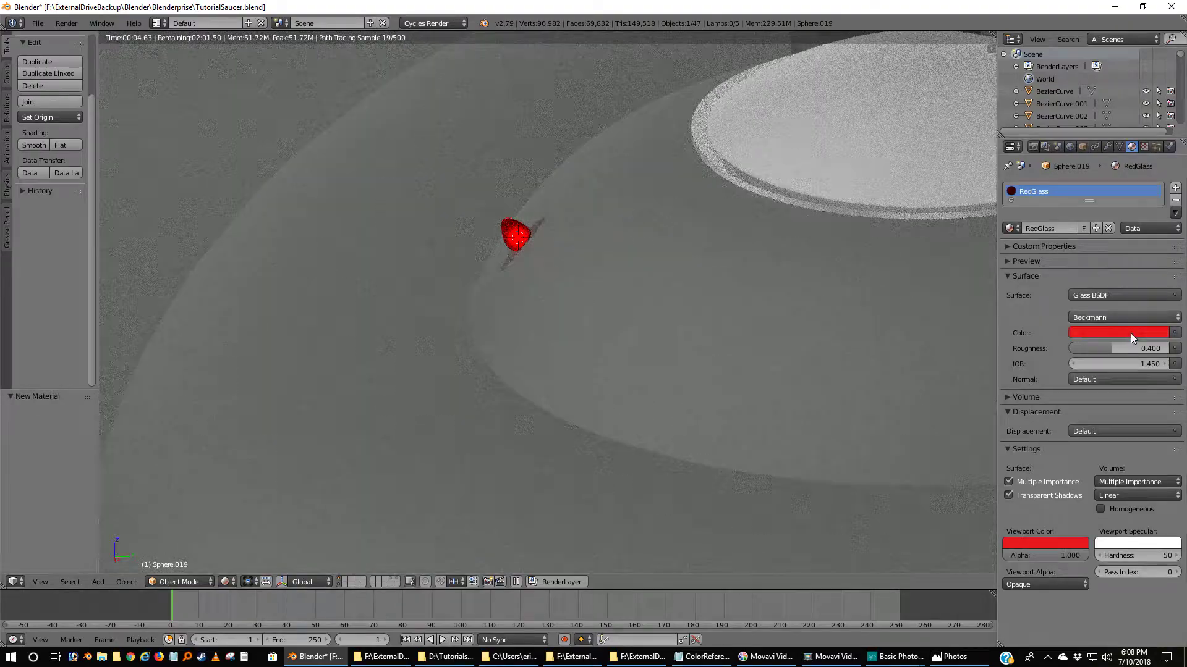
click(1145, 348)
key(BackSpace)
text(.5)
key(Return)
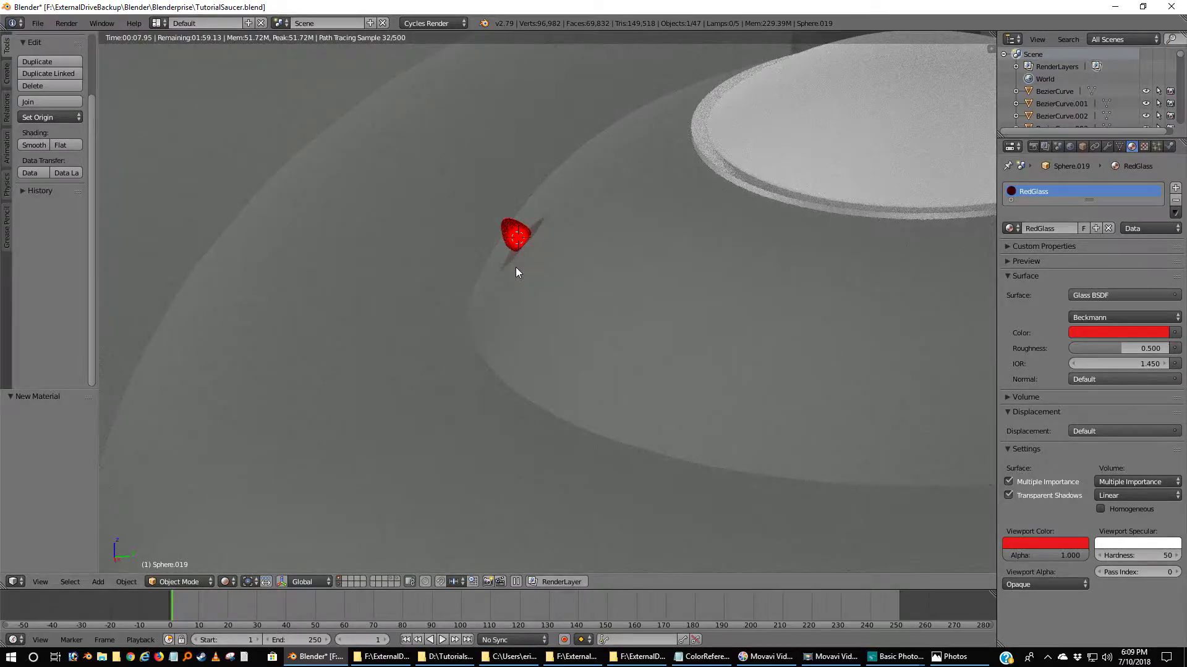
- Return to Wireframe shading in the right view and duplicate the egg-shaped shell together with its inner sphere, leaving the copies in place
key(KP_3)
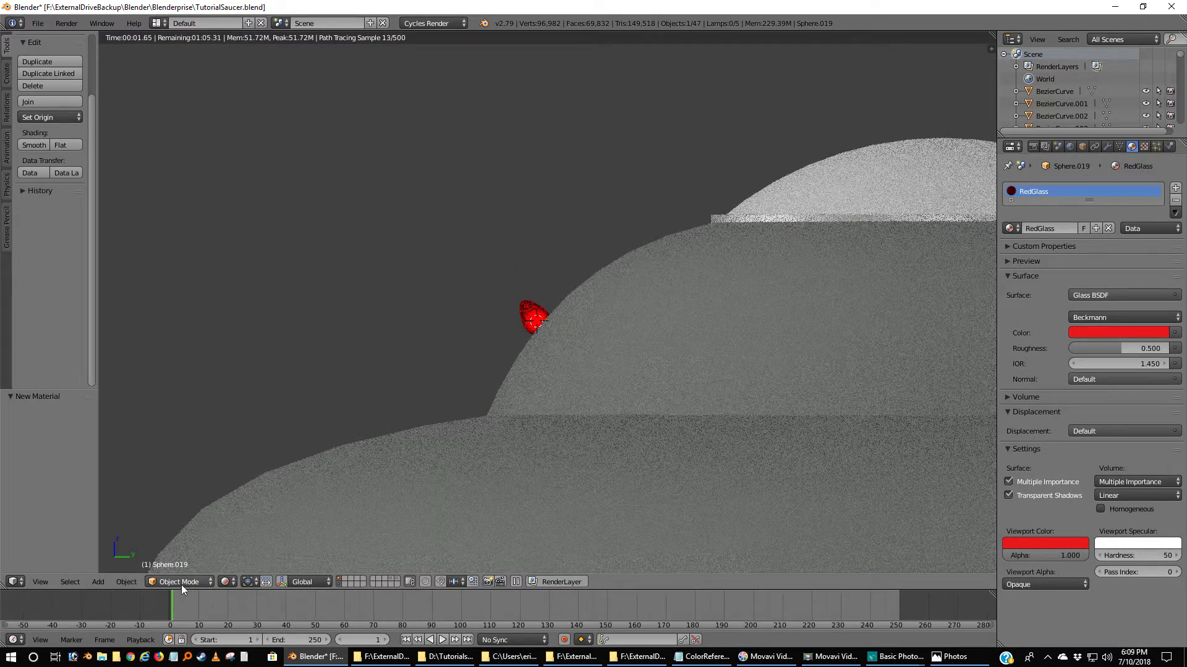
click(227, 582)
click(239, 551)
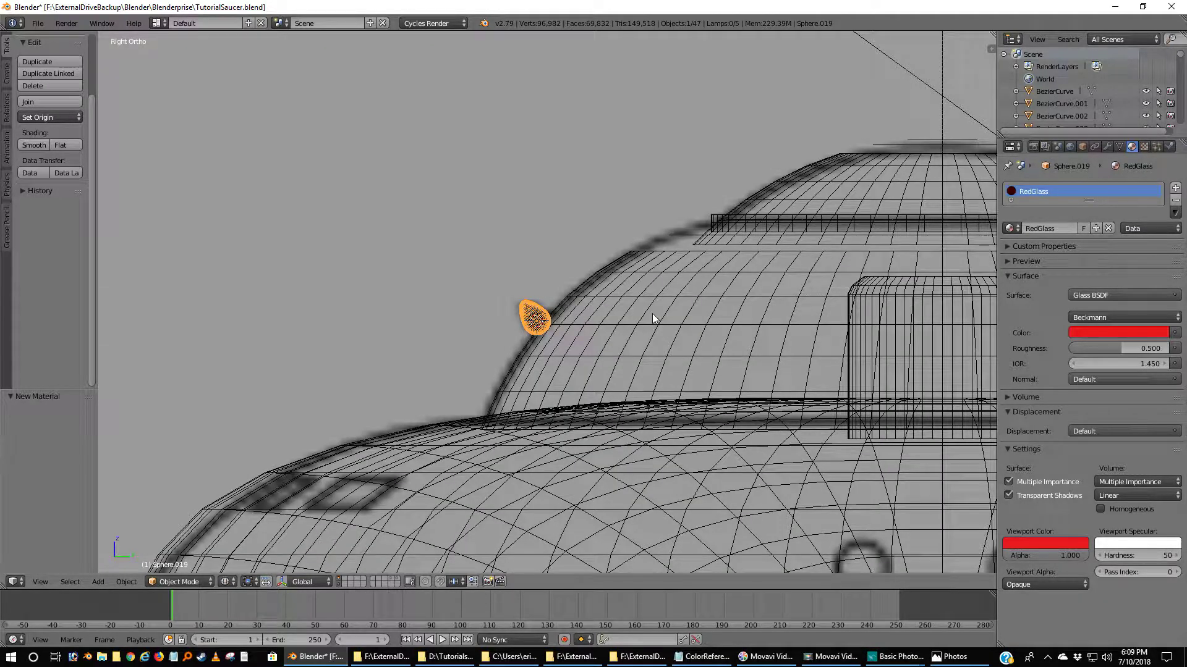
scroll(506, 339, up, 8)
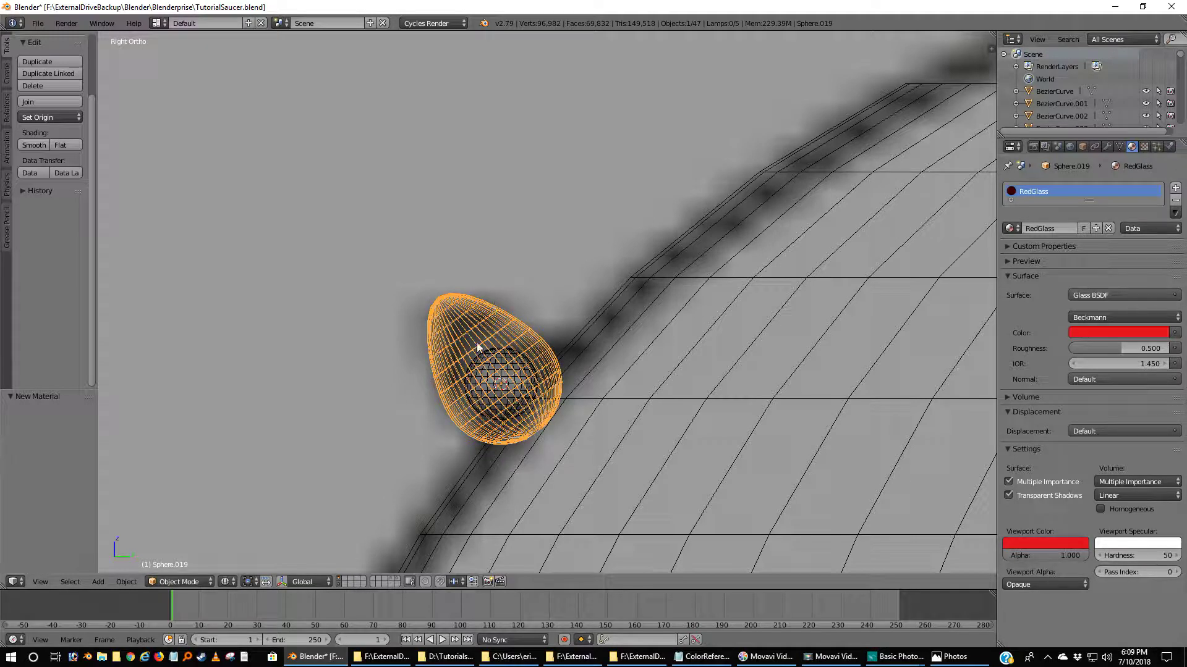
shift+right_click(498, 373)
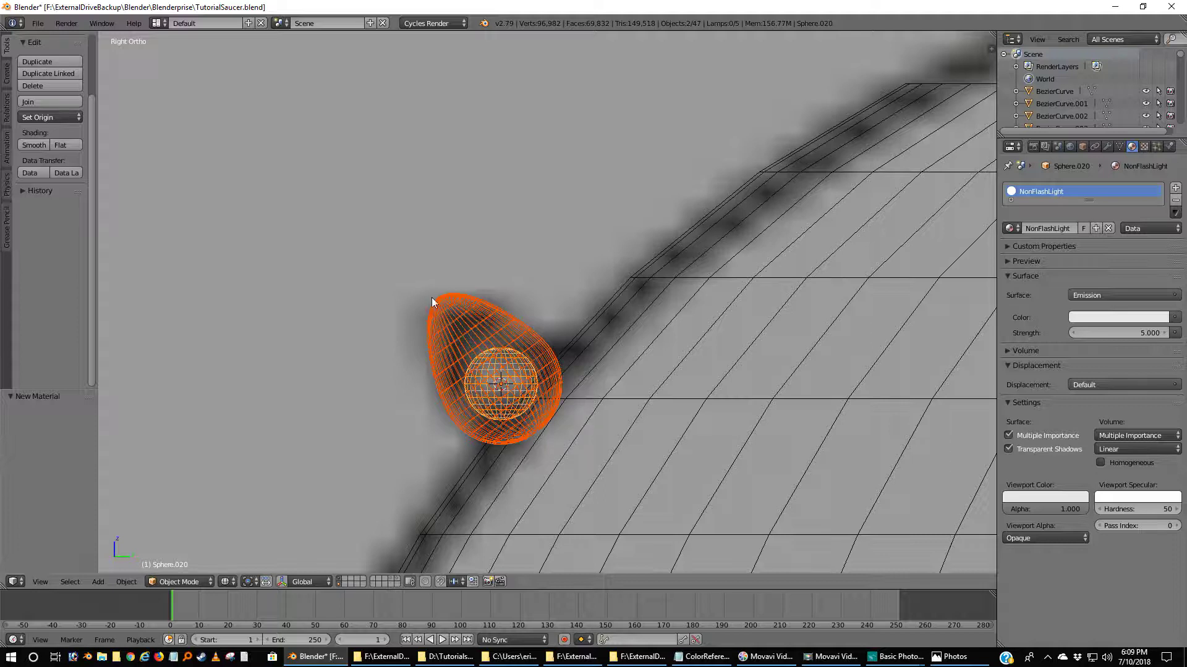
right_click(456, 307)
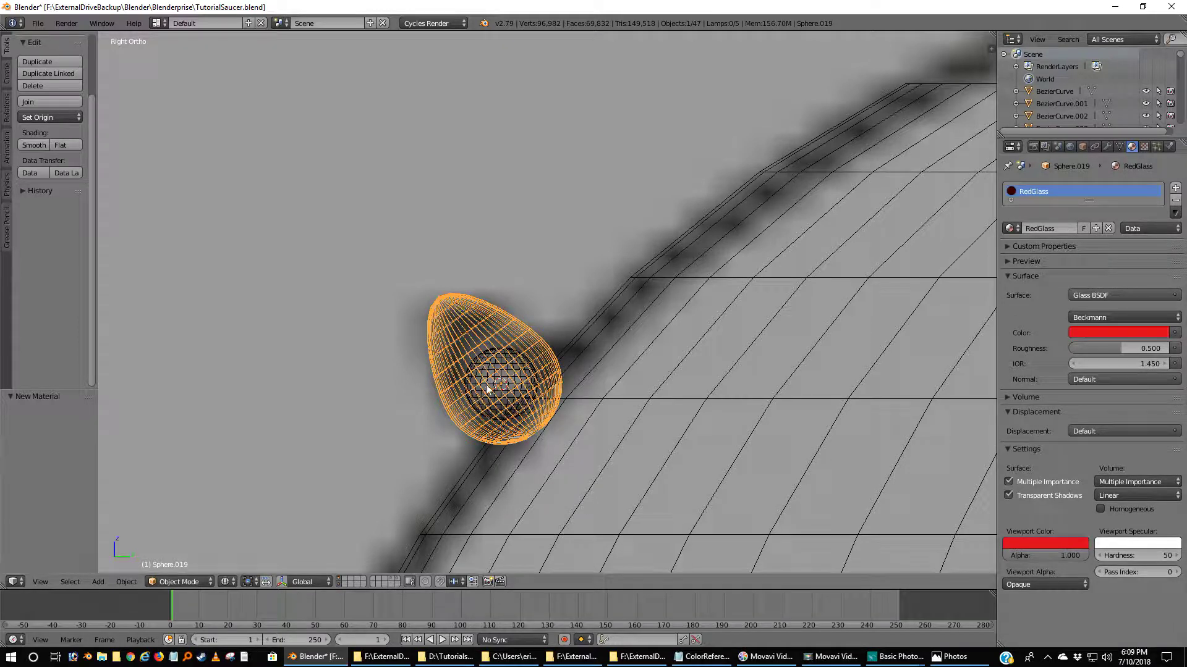
shift+right_click(496, 365)
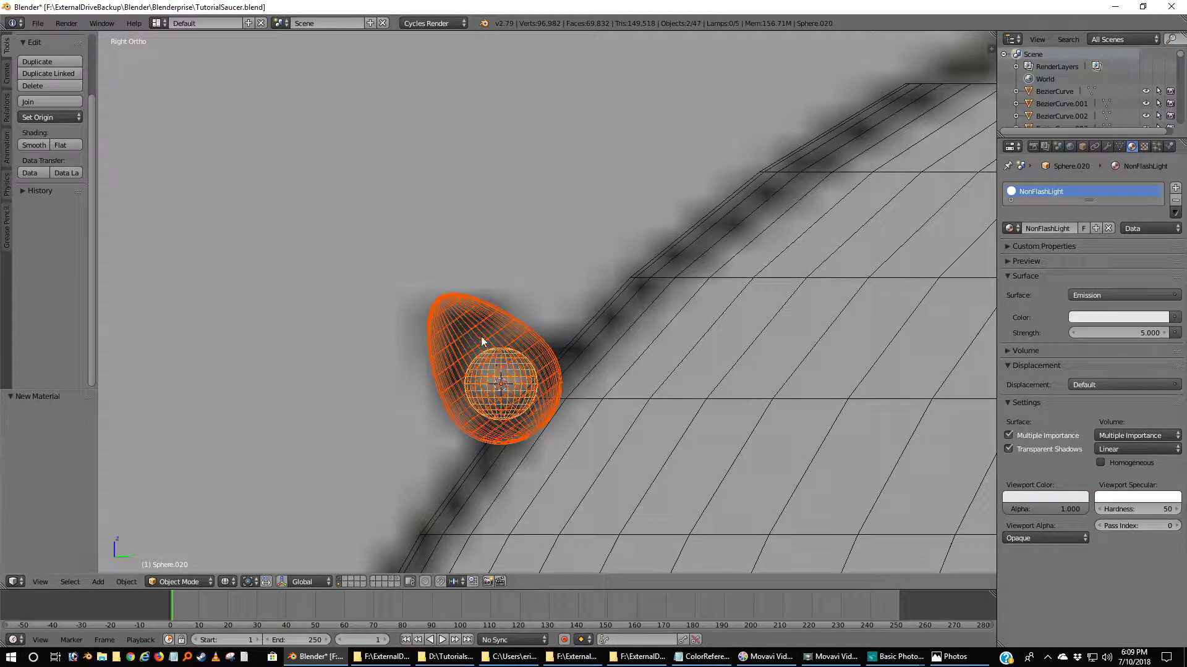
key(shift+d)
right_click(584, 241)
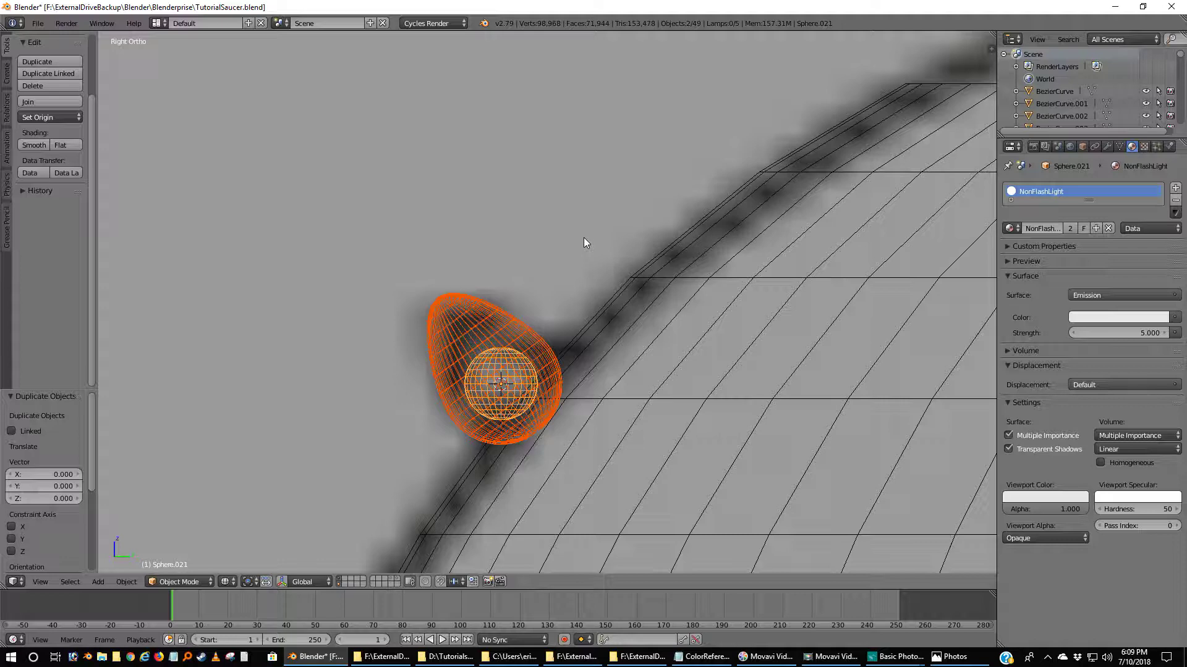
- Select the HullGray upper dome and snap the 3D cursor to it
right_click(836, 281)
scroll(837, 327, down, 5)
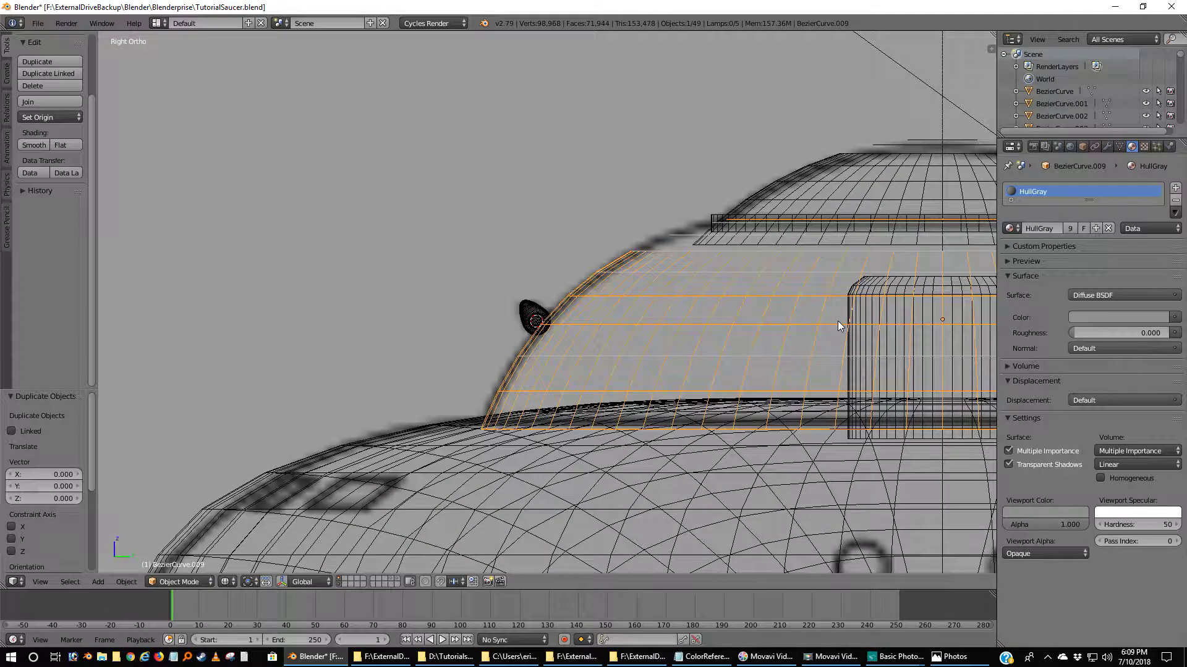
key(shift+s)
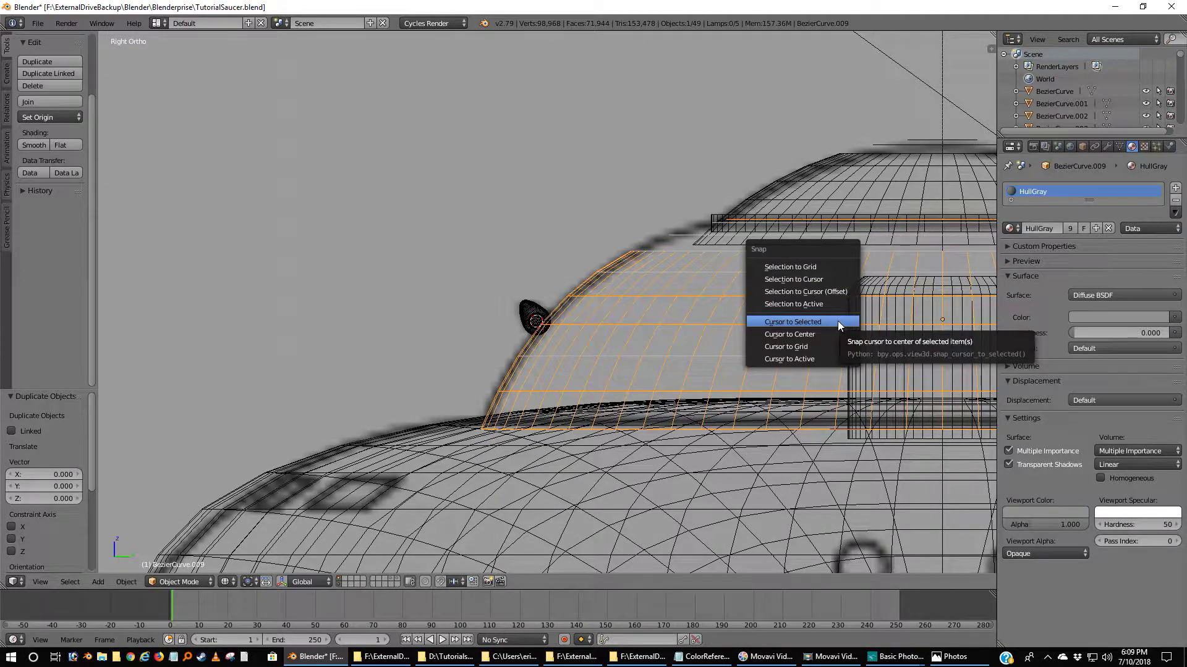
click(838, 323)
- Select the duplicate egg-shaped shell with its inner sphere and rotate both 180° around the 3D cursor in the top view
scroll(492, 316, up, 5)
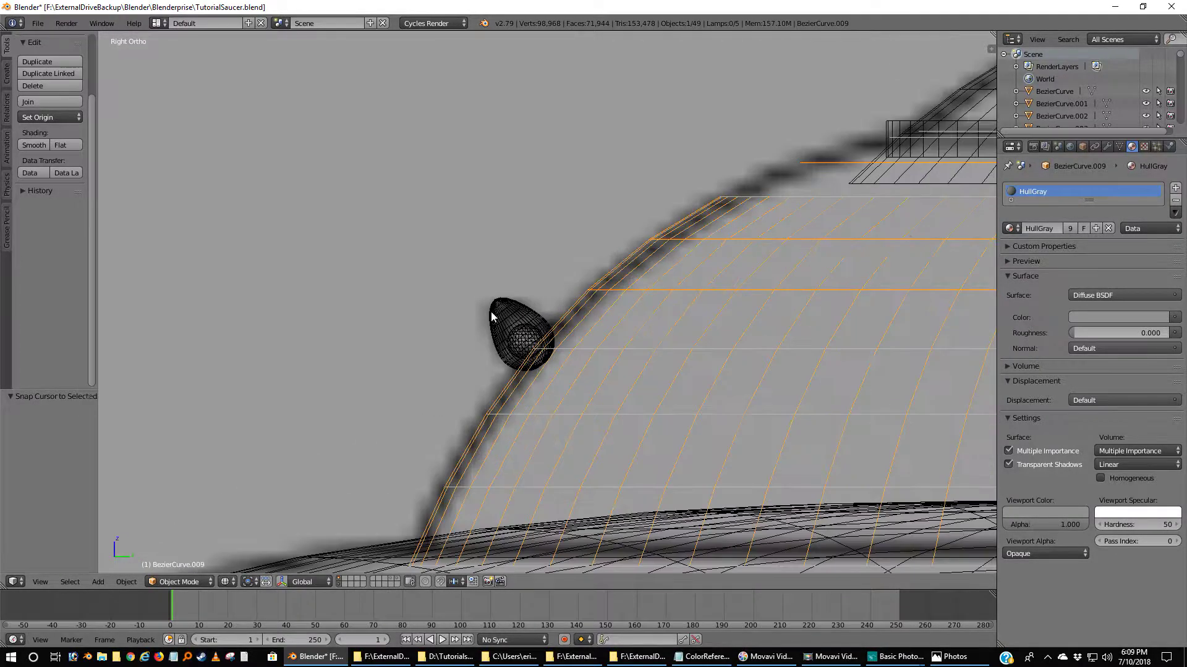
right_click(492, 317)
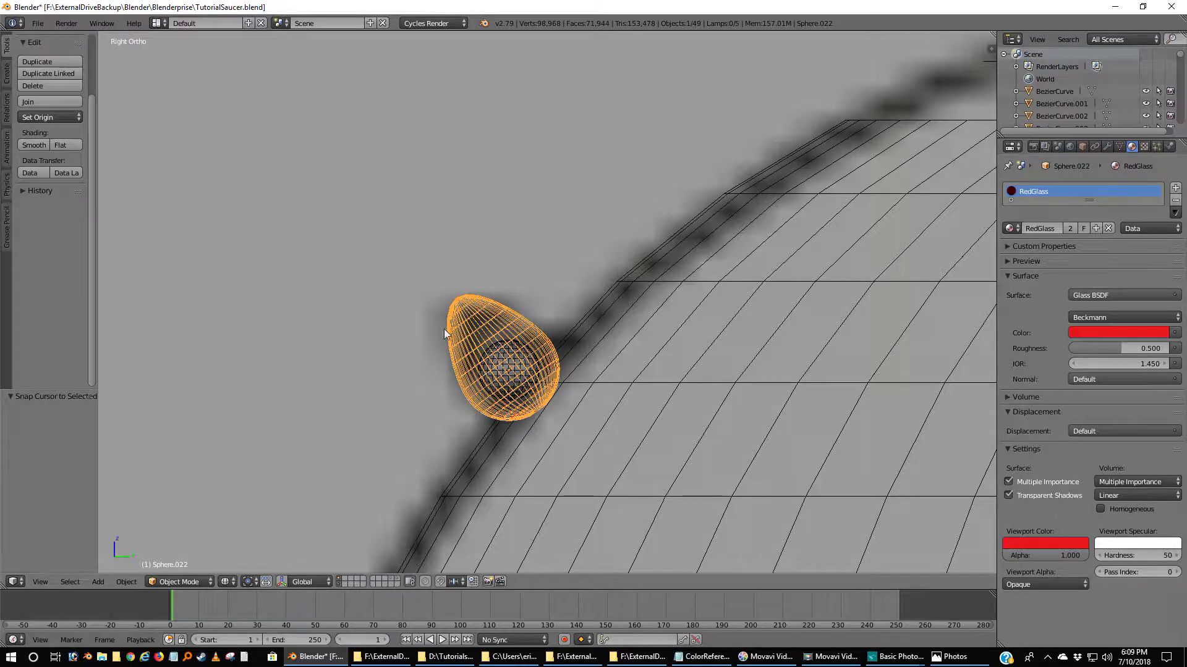
shift+right_click(506, 365)
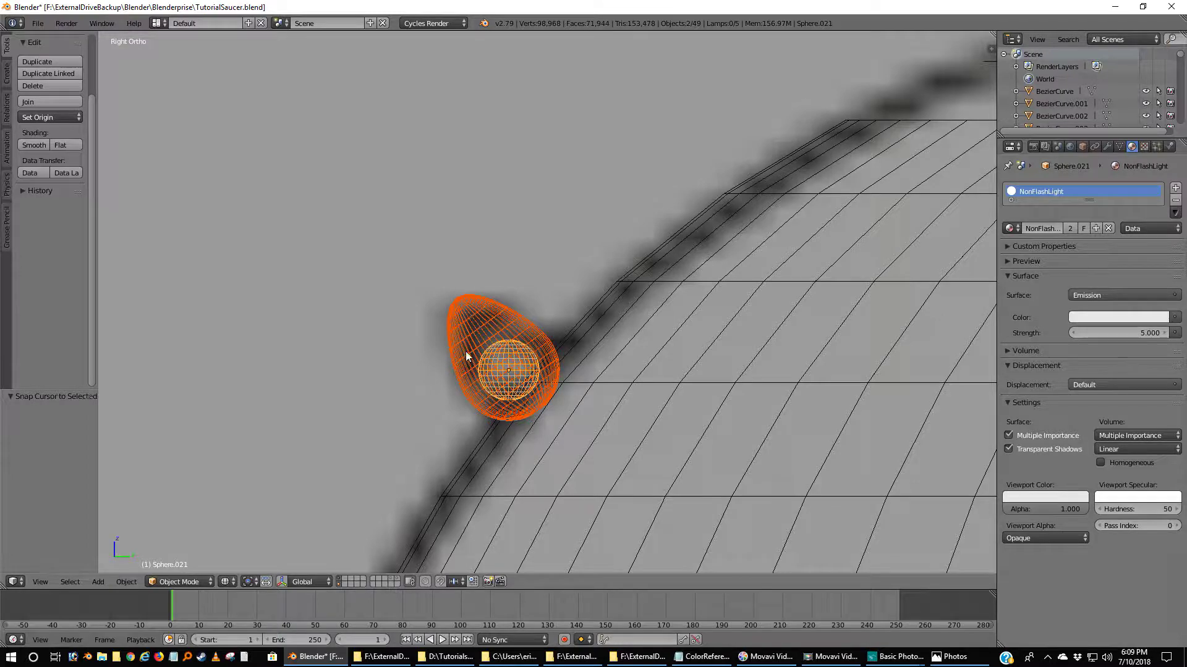
key(KP_7)
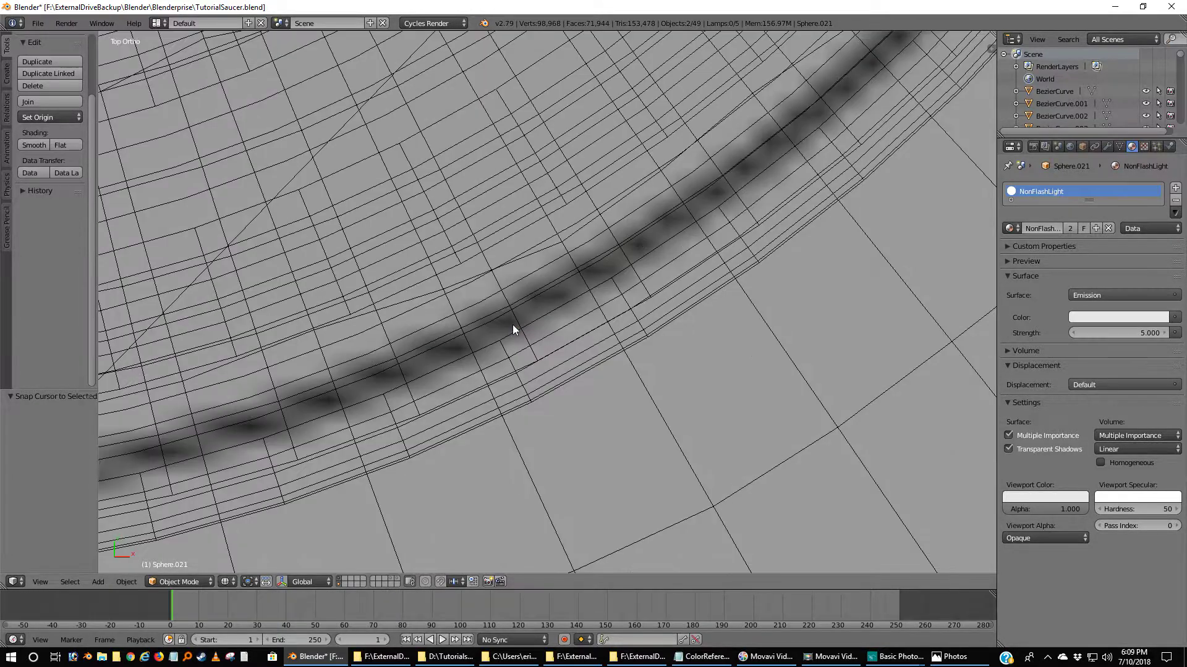
key(KP_Decimal)
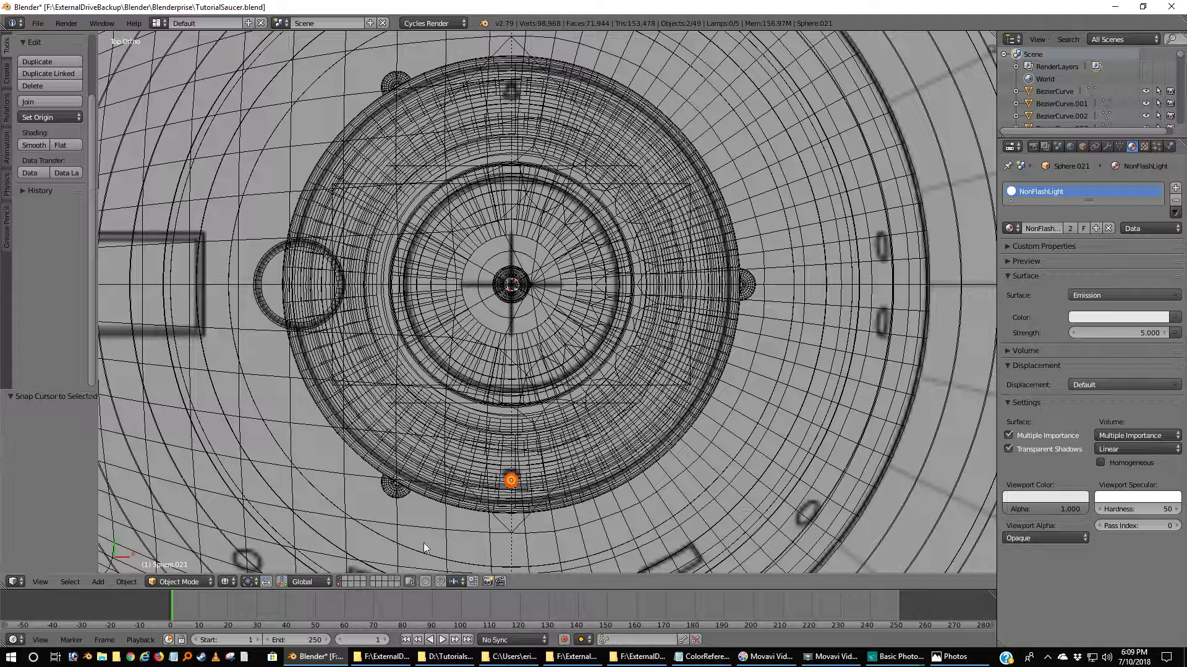
click(249, 581)
click(272, 554)
text(r180)
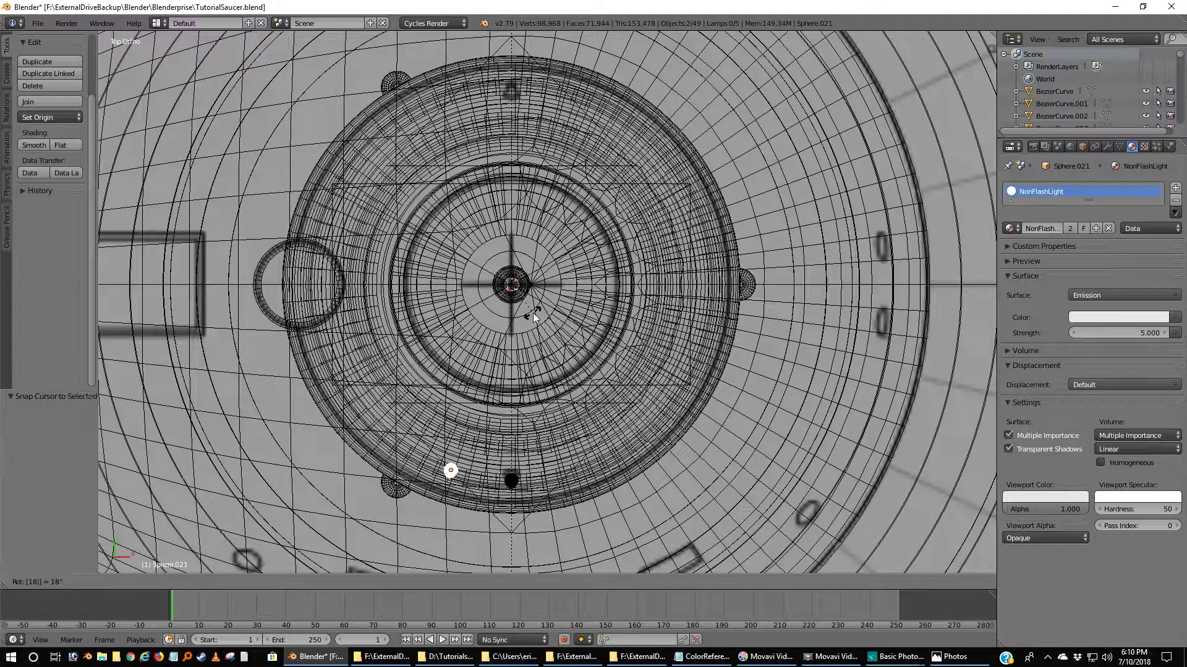
key(Return)
- Inspect both dome lights from the right and in perspective, previewing them in Rendered viewport shading
key(KP_3)
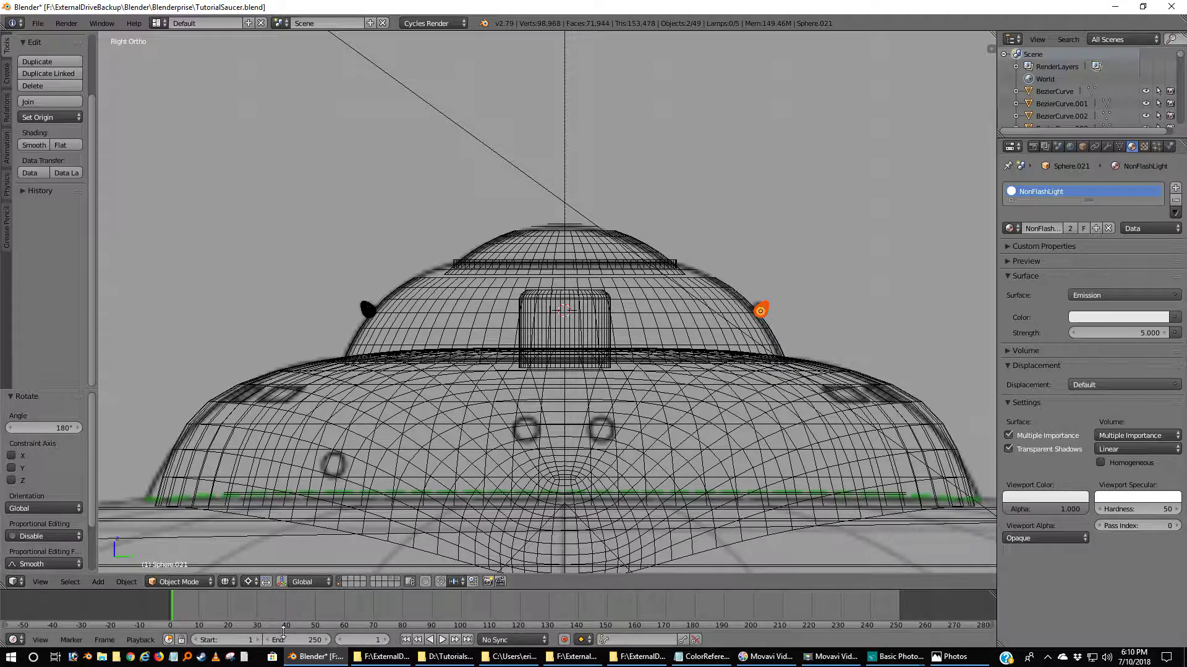
middle_drag(465, 420, 469, 459)
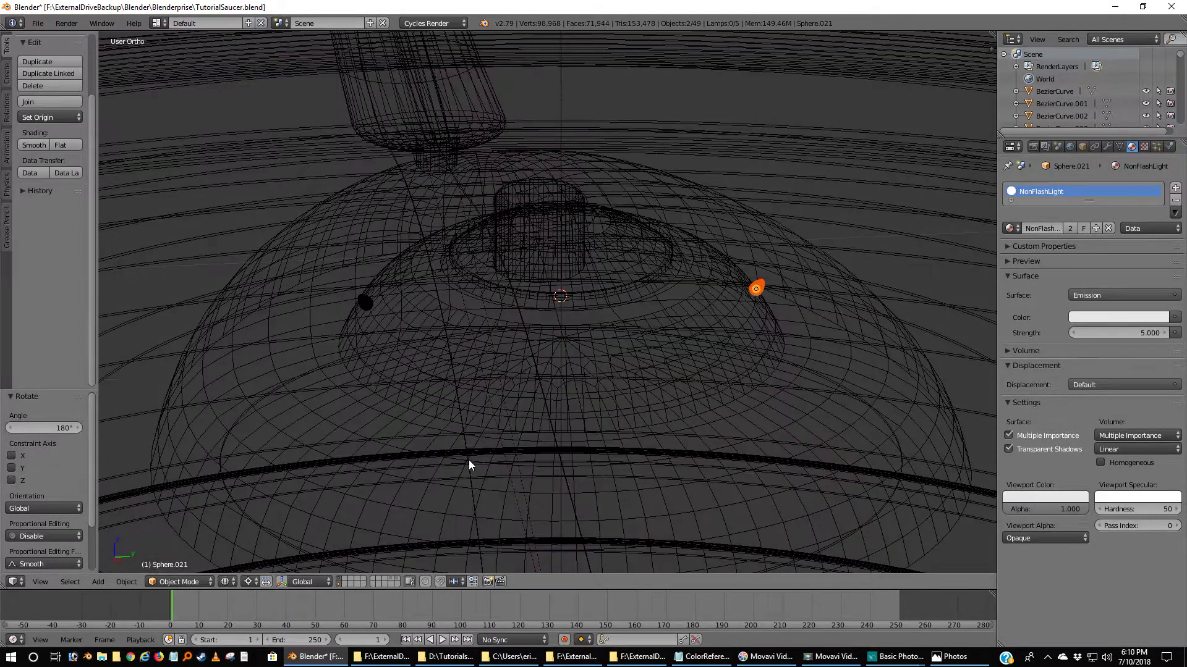
scroll(468, 460, down, 4)
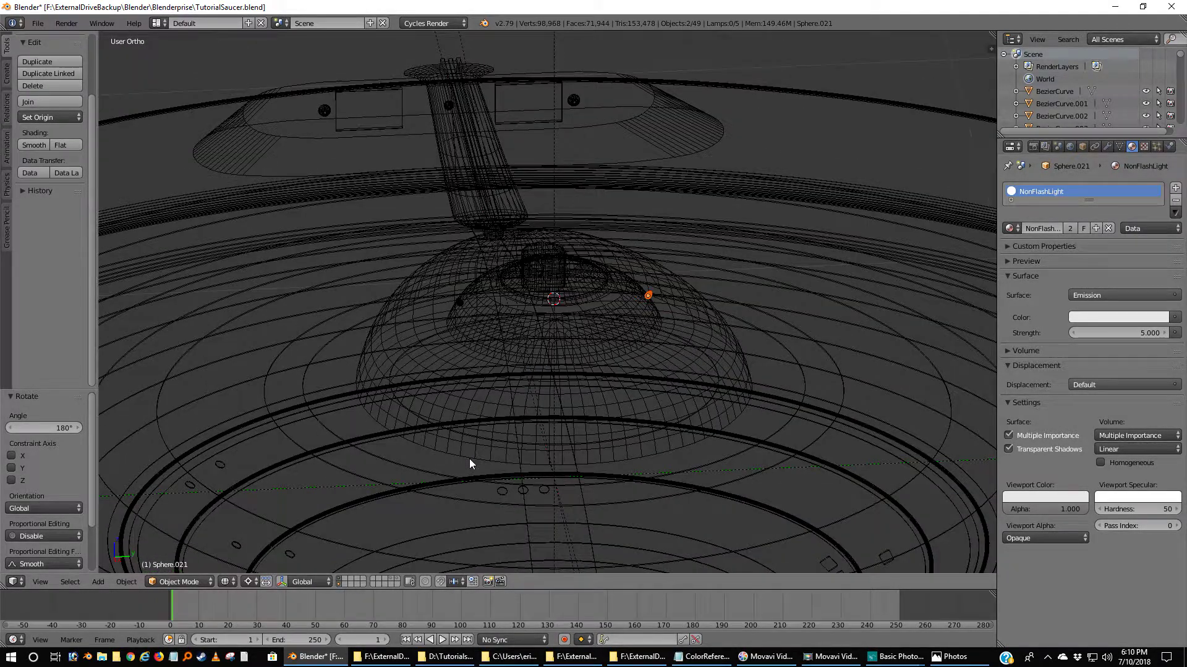
key(KP_5)
scroll(469, 459, down, 3)
scroll(470, 459, up, 3)
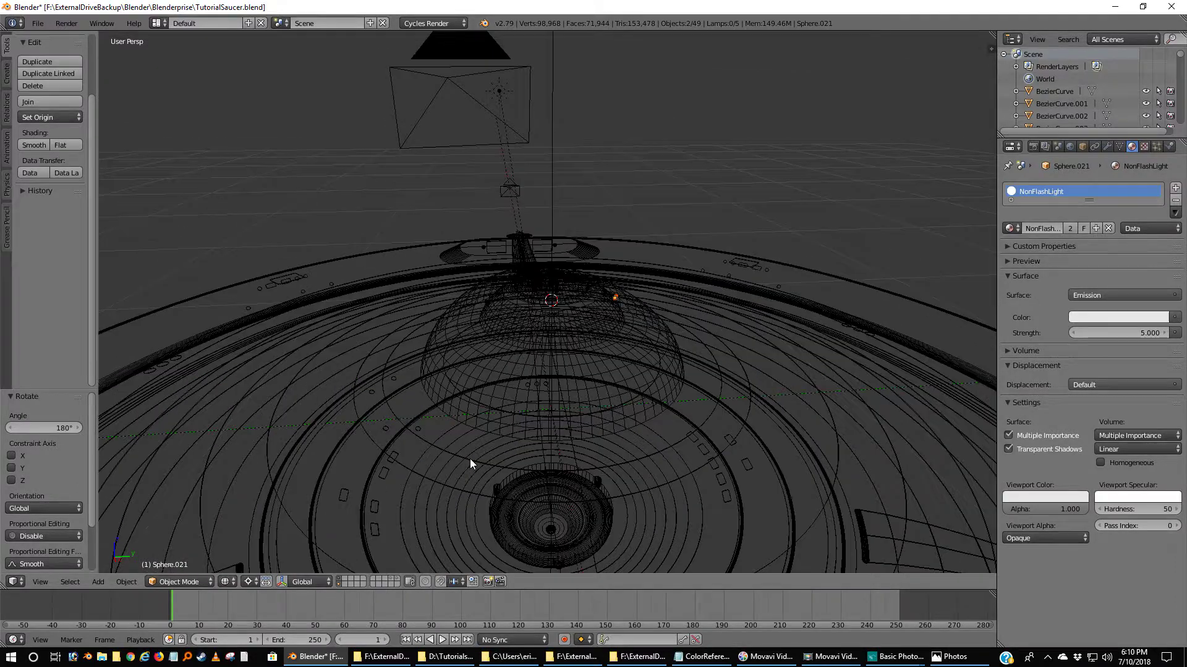
middle_drag(443, 498, 469, 497)
scroll(469, 497, down, 3)
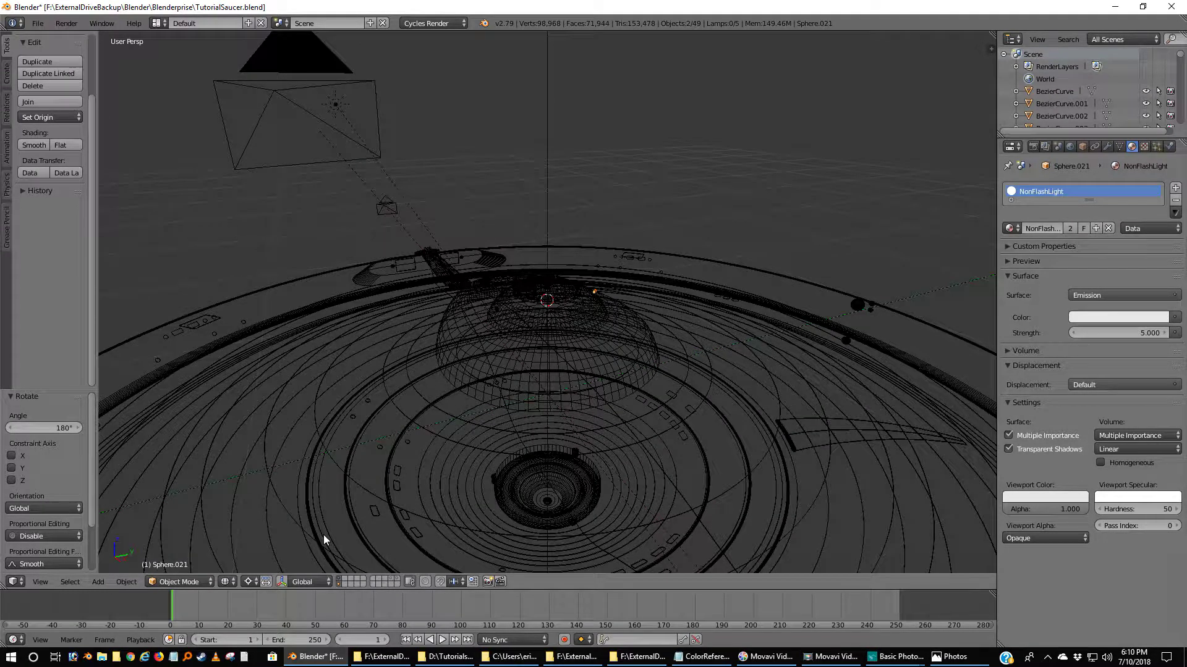
click(228, 584)
click(250, 503)
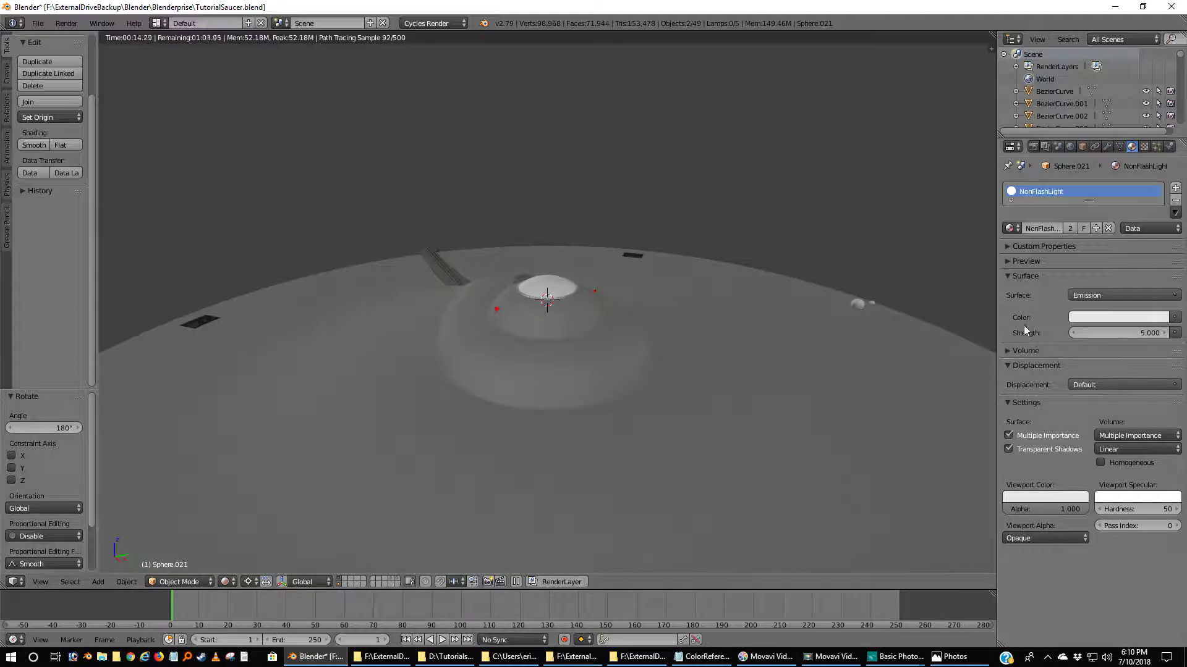
- Set the NonFlashLight emission strength to 3 and return the viewport to Wireframe shading
click(1130, 332)
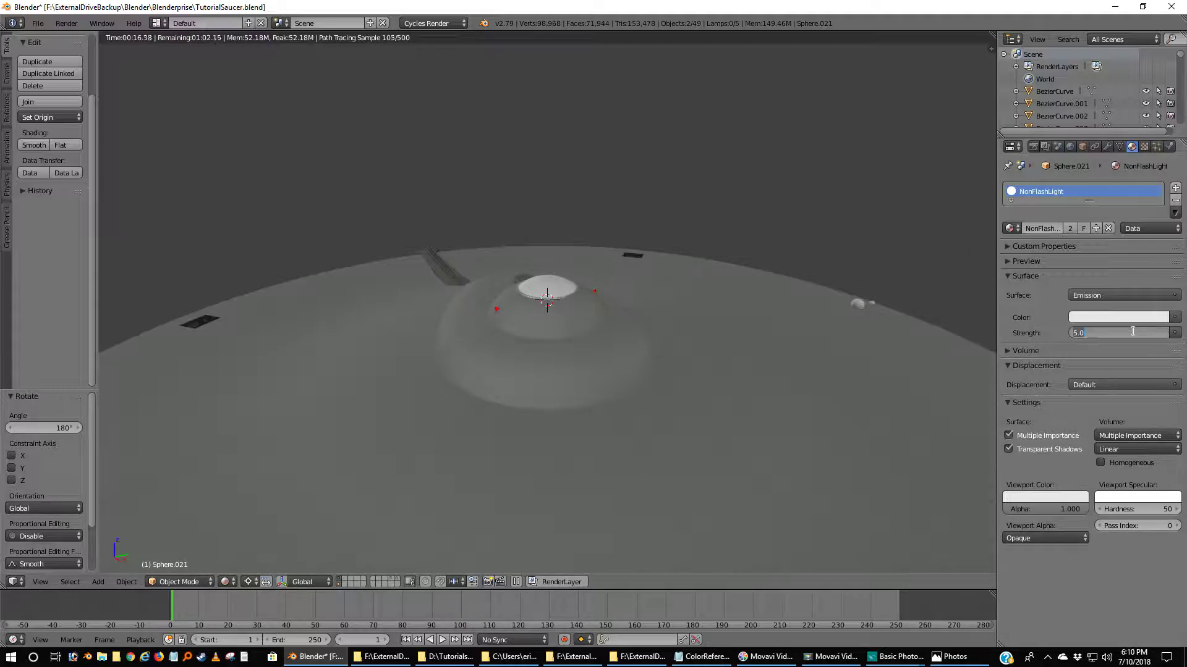
text(3)
key(Return)
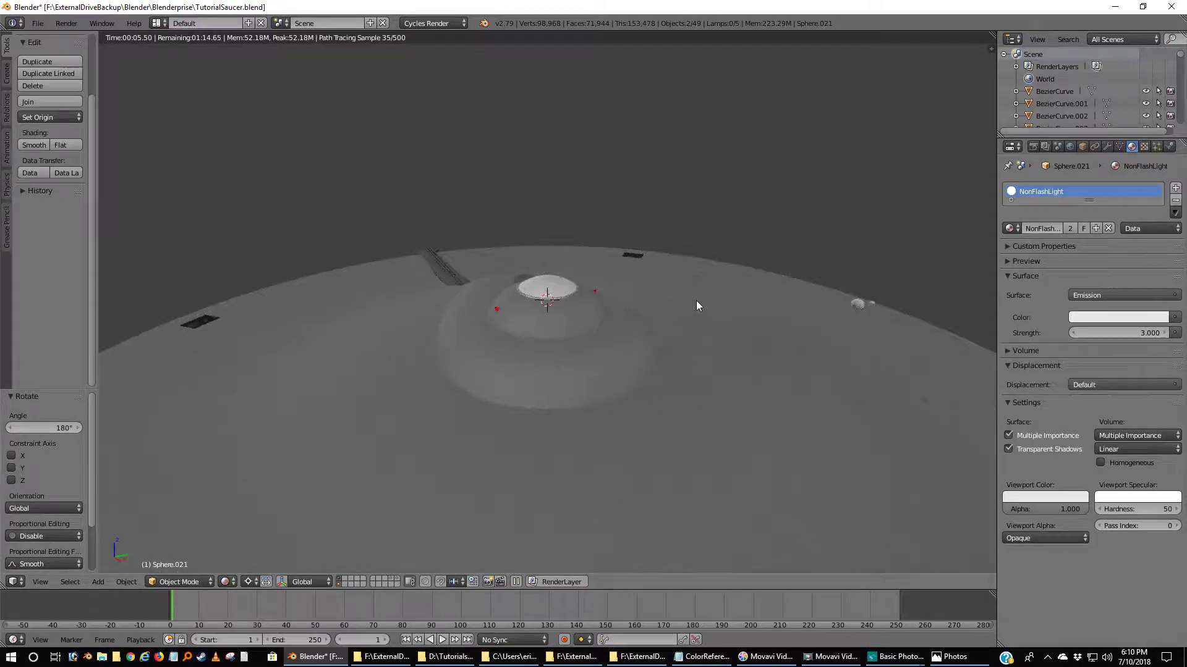
scroll(696, 300, down, 2)
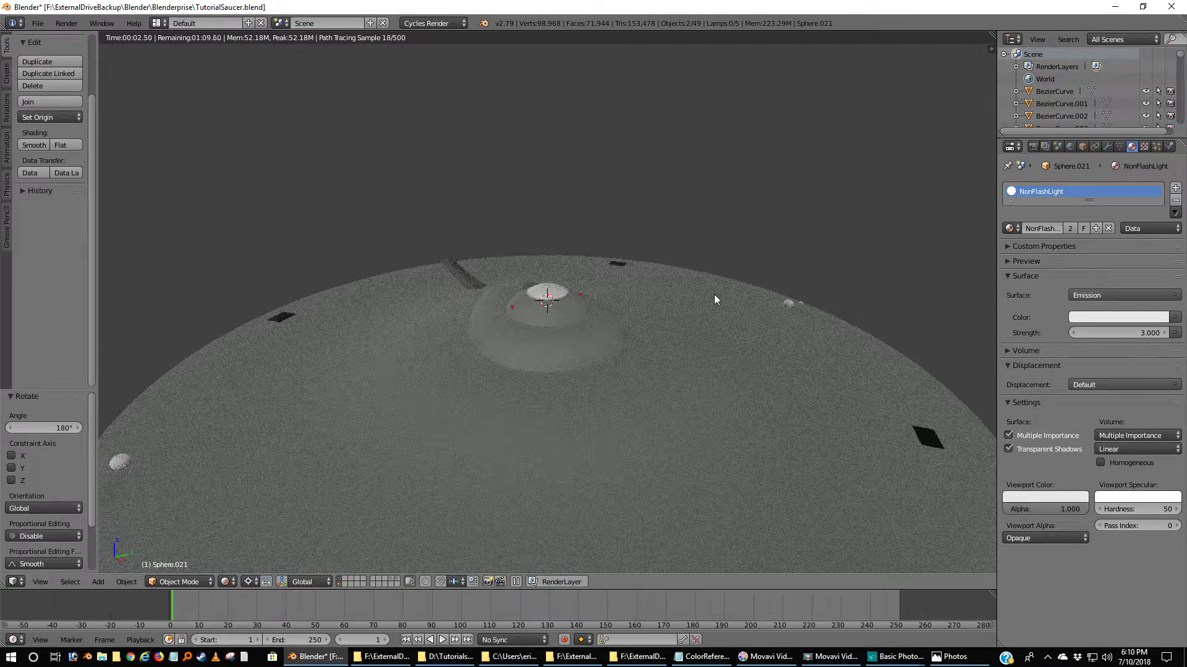
click(225, 581)
click(248, 553)
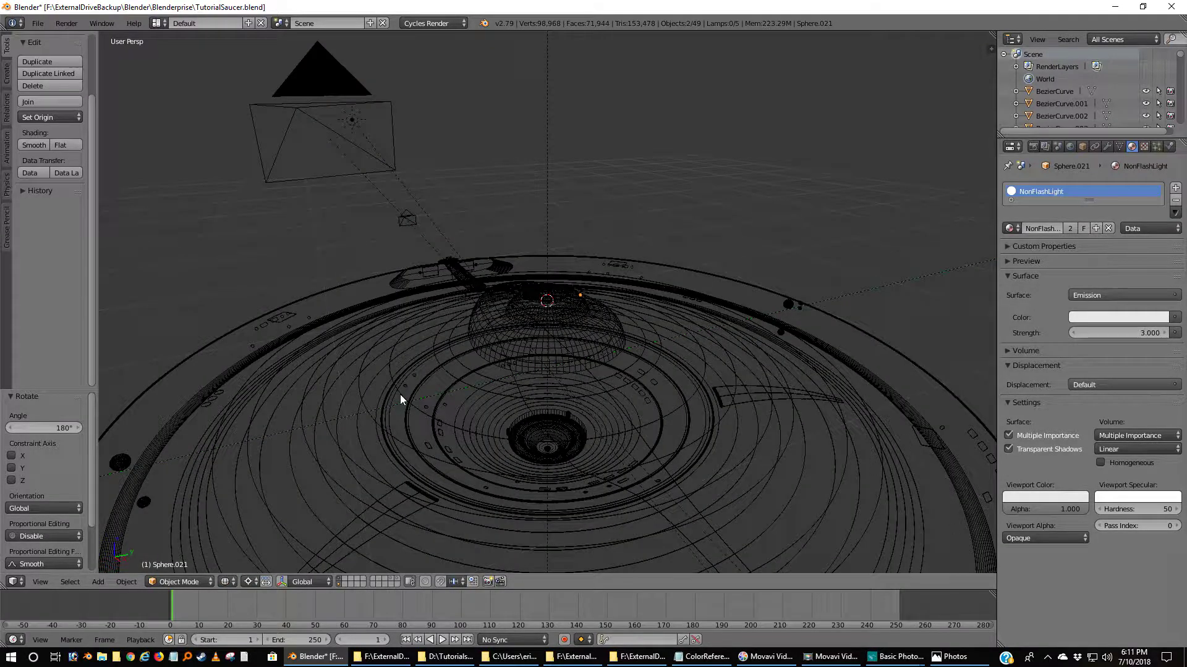
- Select the large sphere on the saucer rim's upper edge in the right view and add a Solidify modifier to it
key(KP_3)
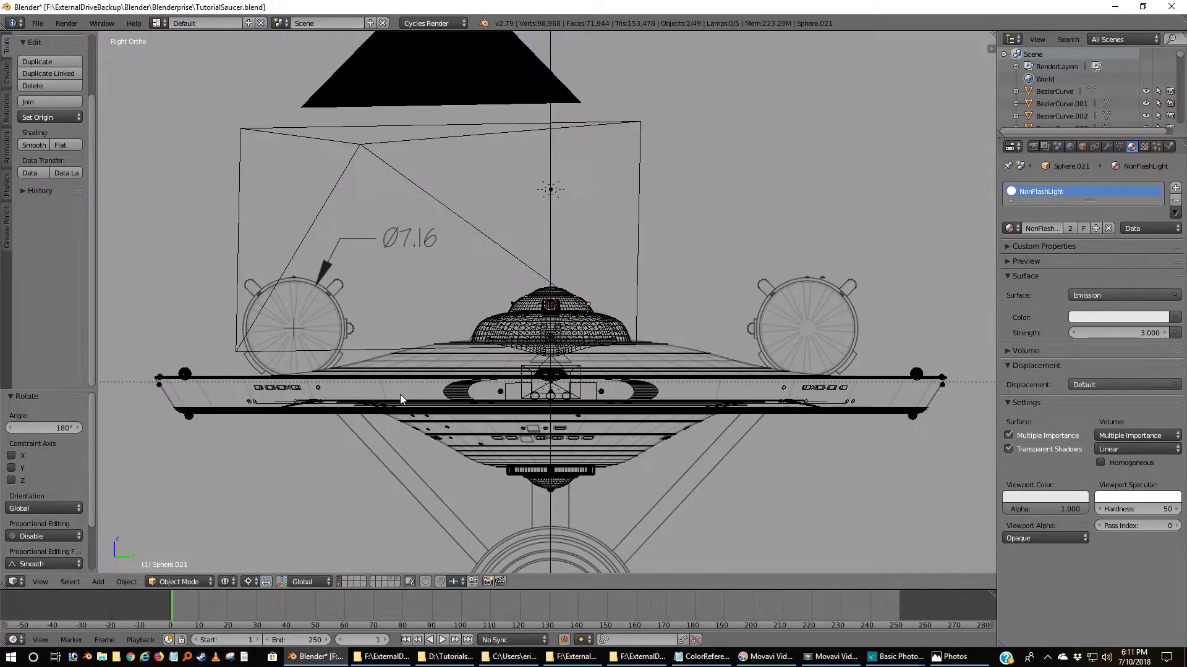
shift+middle_drag(204, 402, 437, 355)
scroll(436, 354, up, 6)
shift+middle_drag(187, 395, 299, 342)
scroll(299, 342, up, 4)
shift+middle_drag(230, 402, 259, 313)
right_click(532, 166)
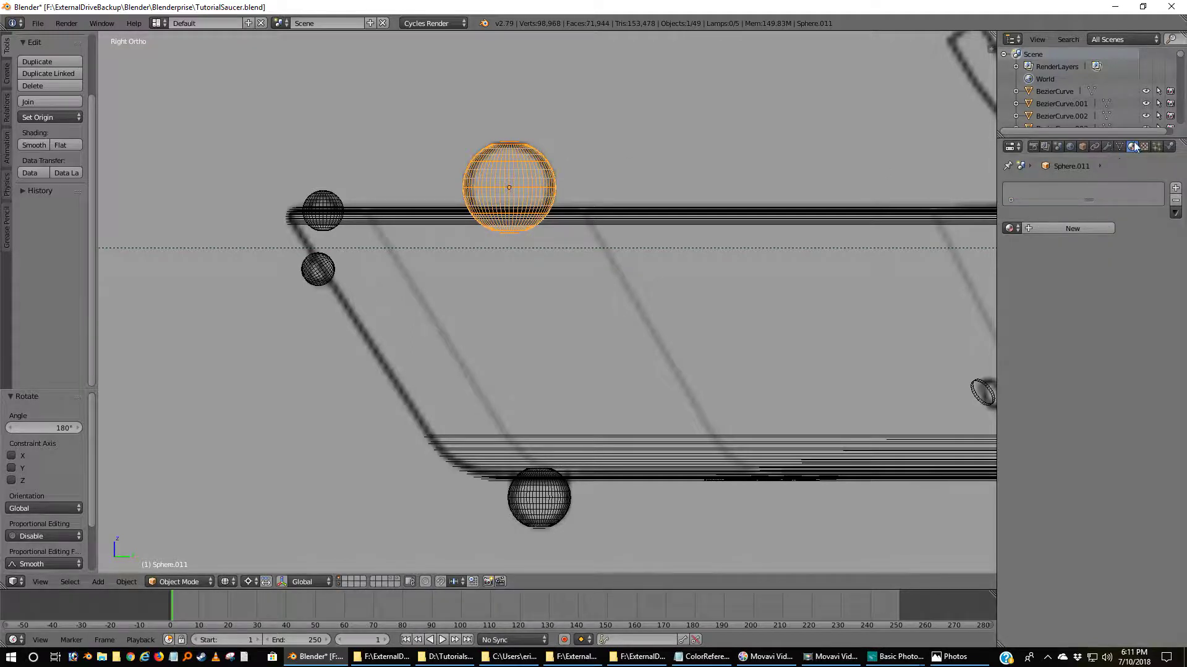
click(1105, 146)
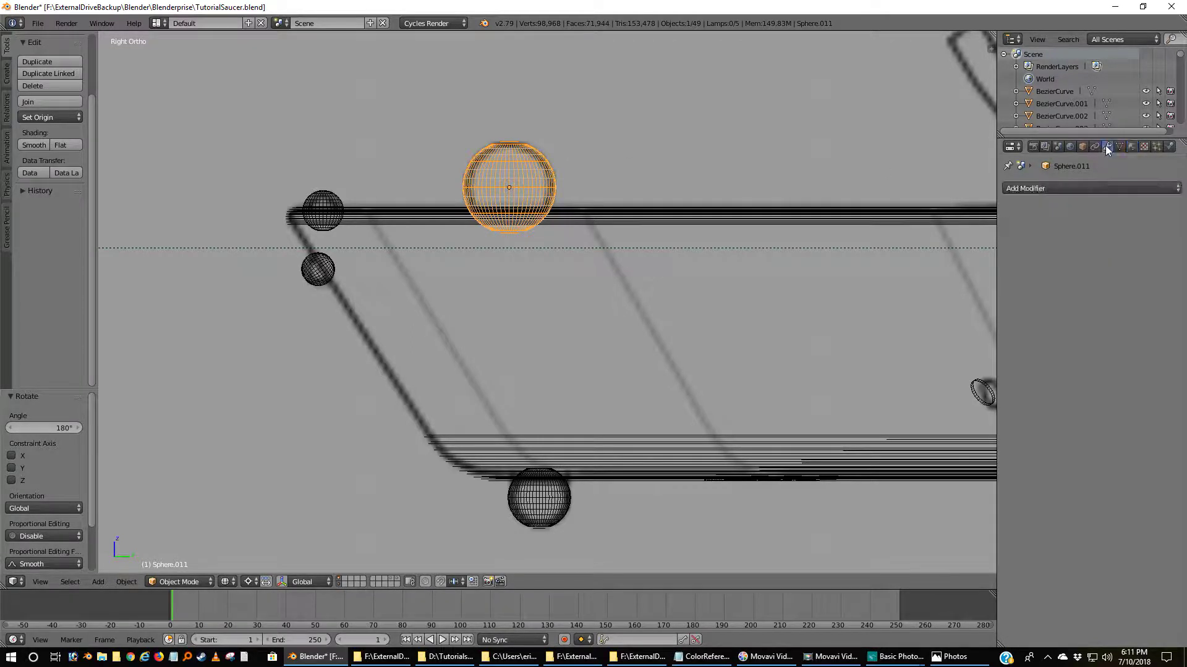
click(1063, 188)
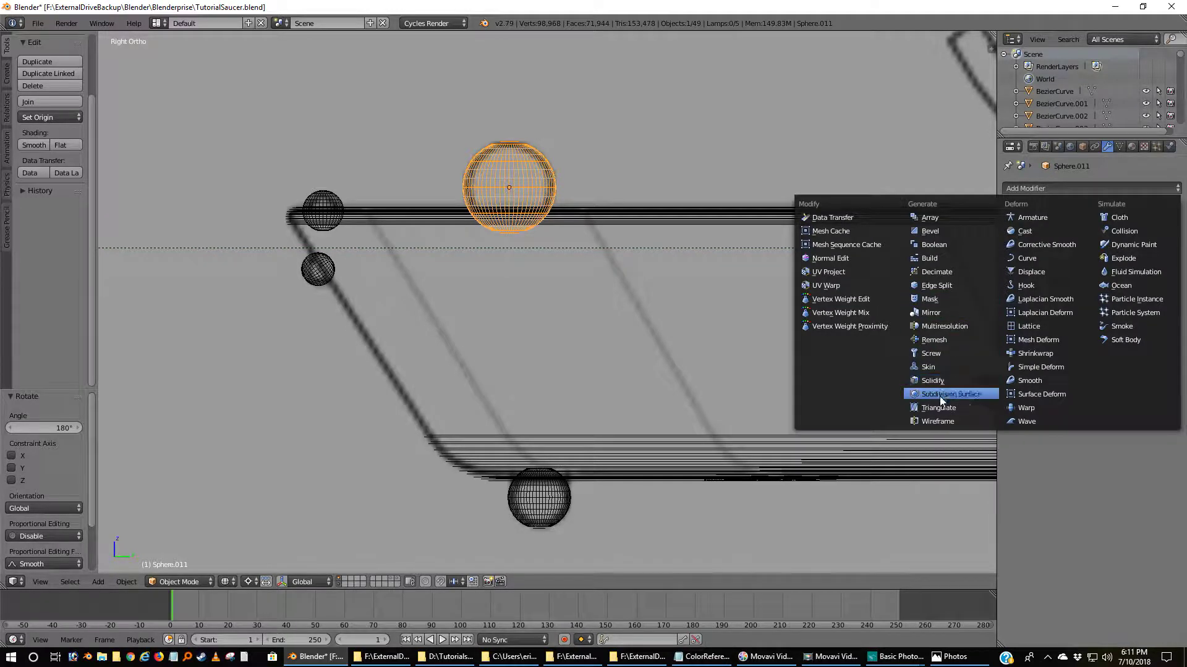
click(932, 381)
- Set the large sphere's Solidify thickness, first to 0.04 and finally to 0.03
scroll(550, 176, up, 4)
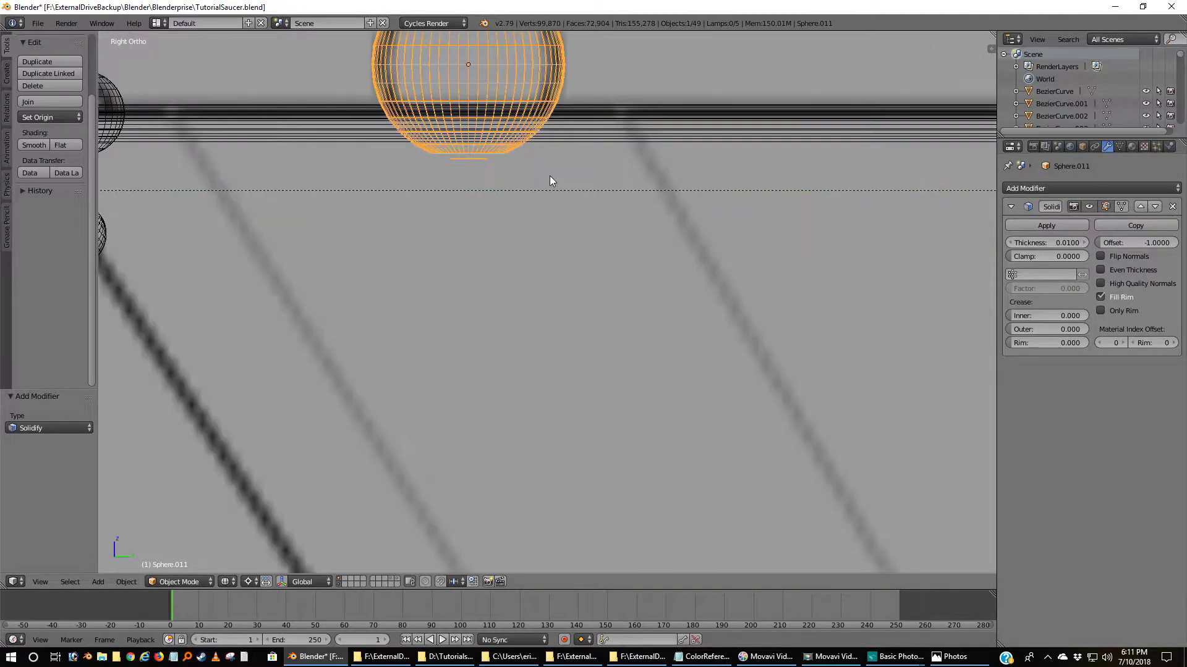
shift+middle_drag(559, 158, 582, 278)
scroll(625, 158, up, 8)
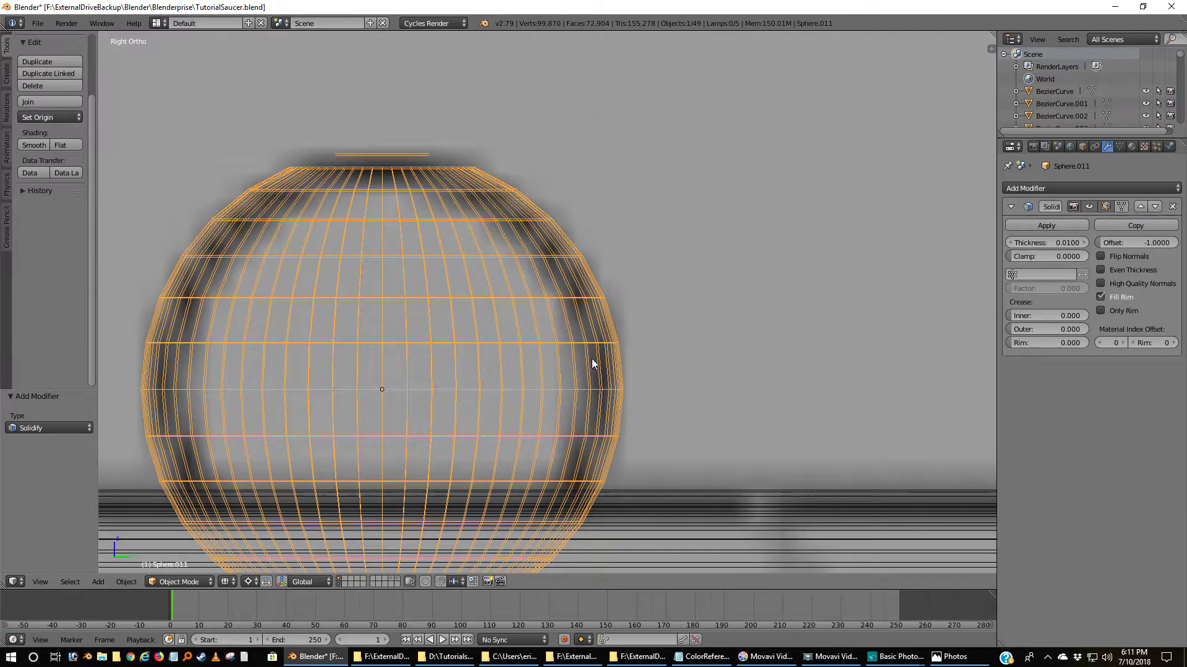
scroll(618, 231, down, 3)
click(1065, 243)
key(BackSpace)
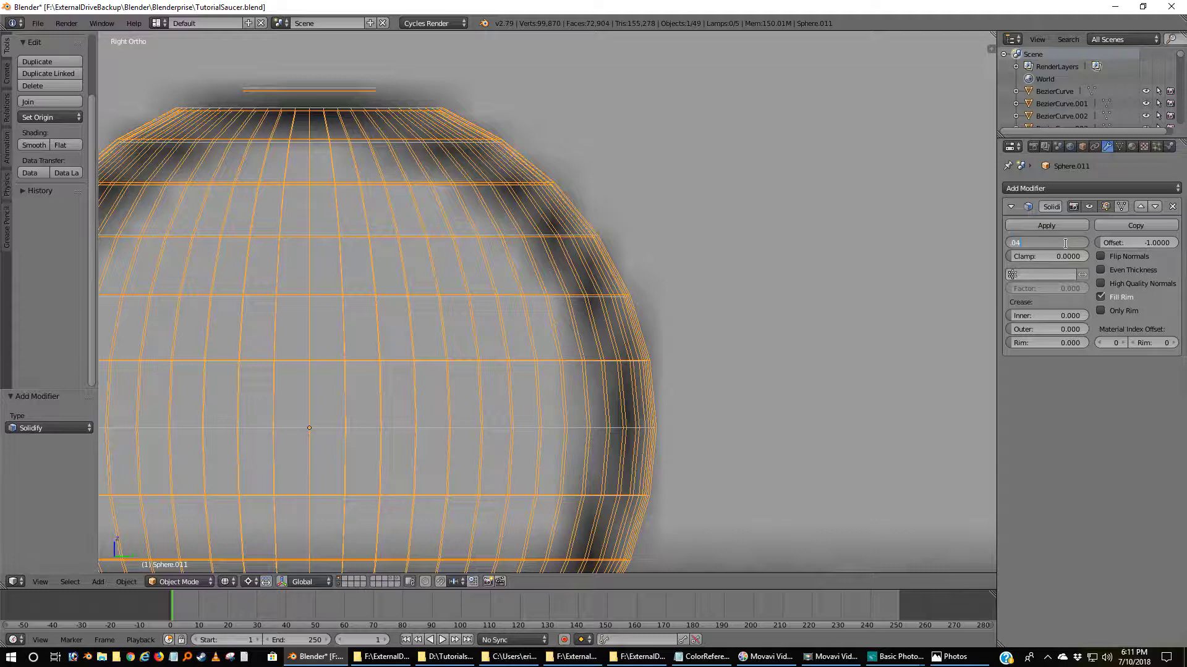
text(.04)
key(Return)
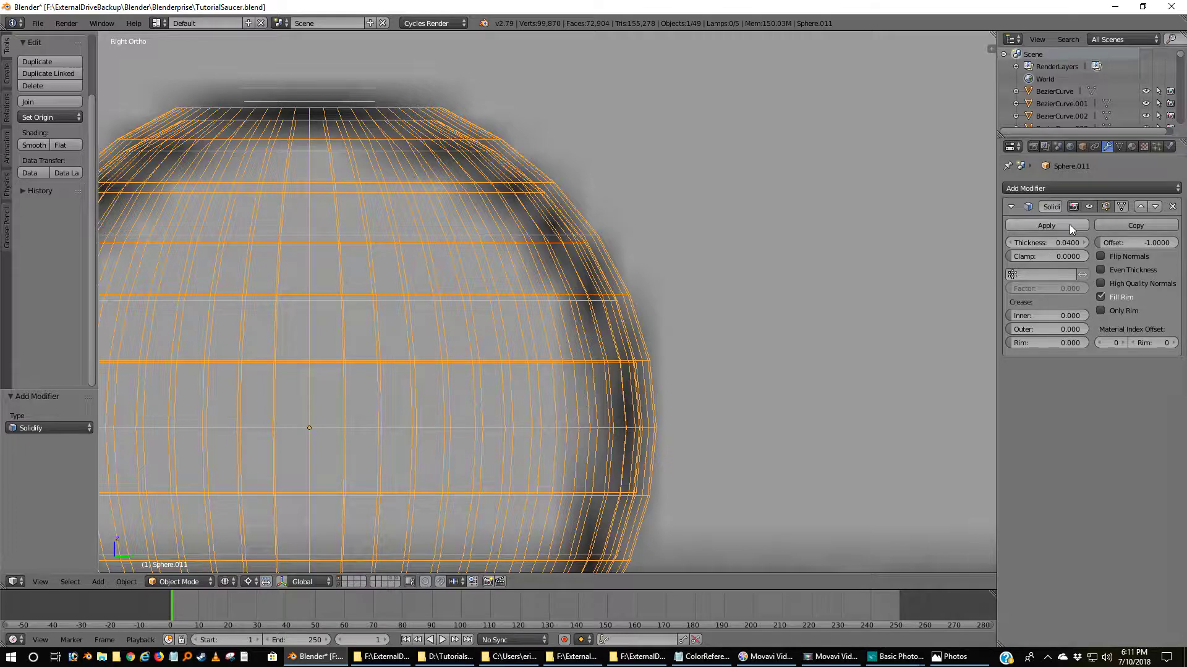
click(1067, 244)
text(.03)
key(Return)
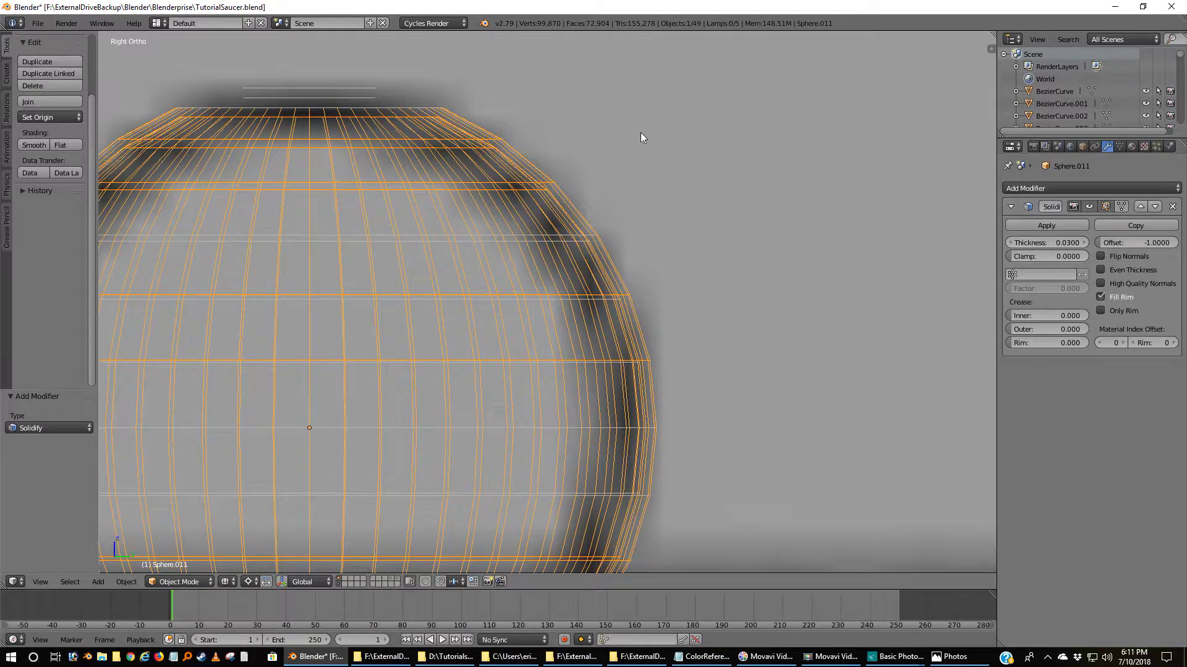
- Apply the Solidify modifier to the large rim sphere in Object Mode
scroll(641, 136, down, 7)
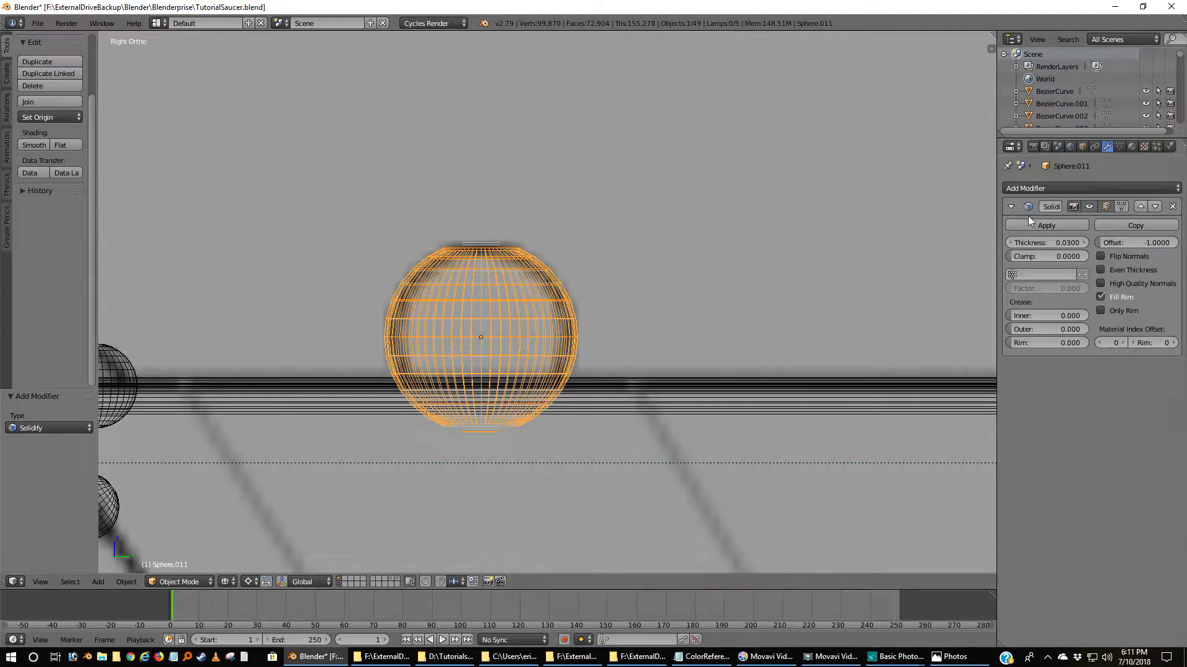
key(Tab)
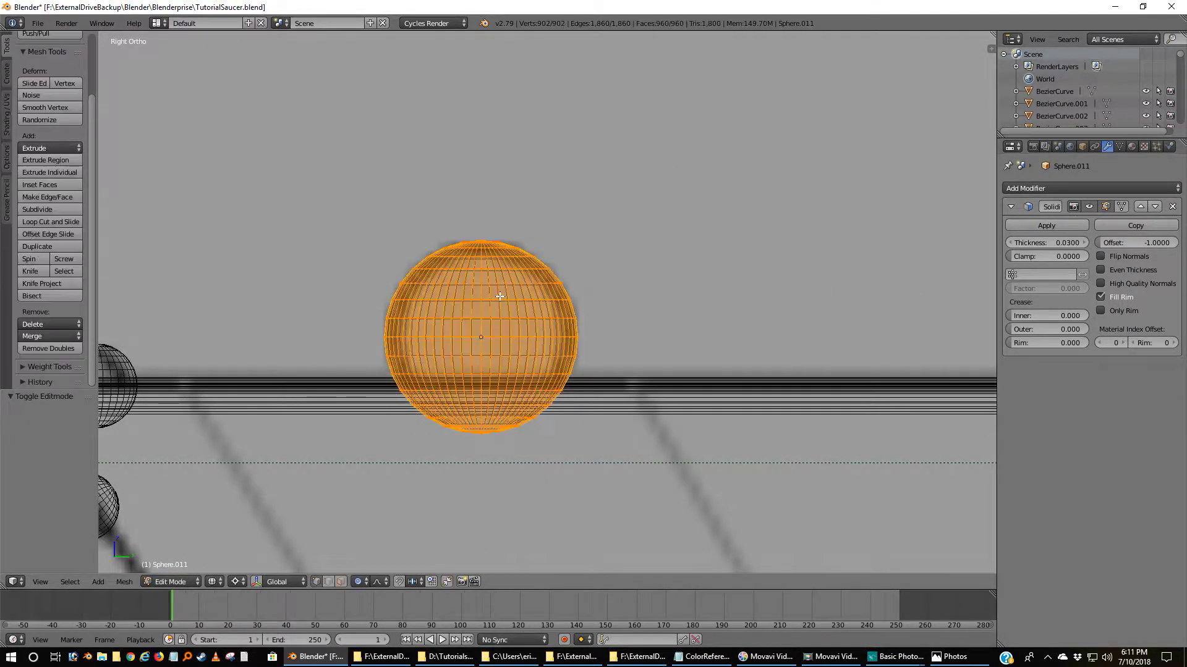
key(Tab)
click(1055, 224)
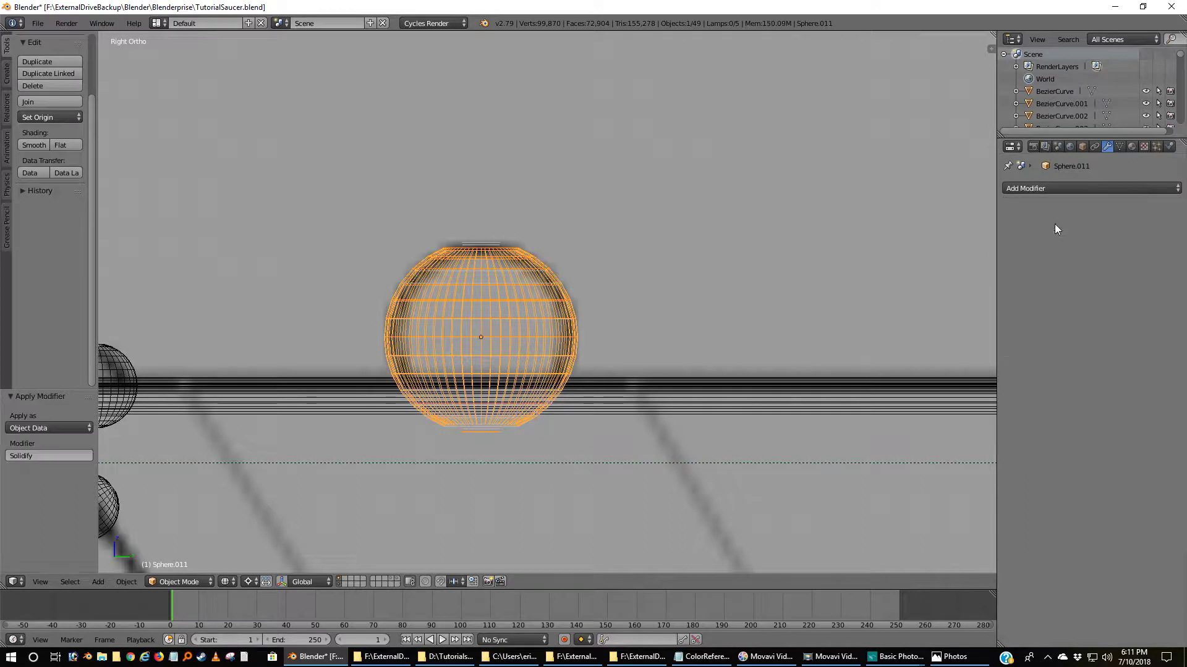
- Add a Solidify modifier with a thickness of 0.03 to the small sphere at the saucer rim's upper corner
scroll(523, 340, down, 3)
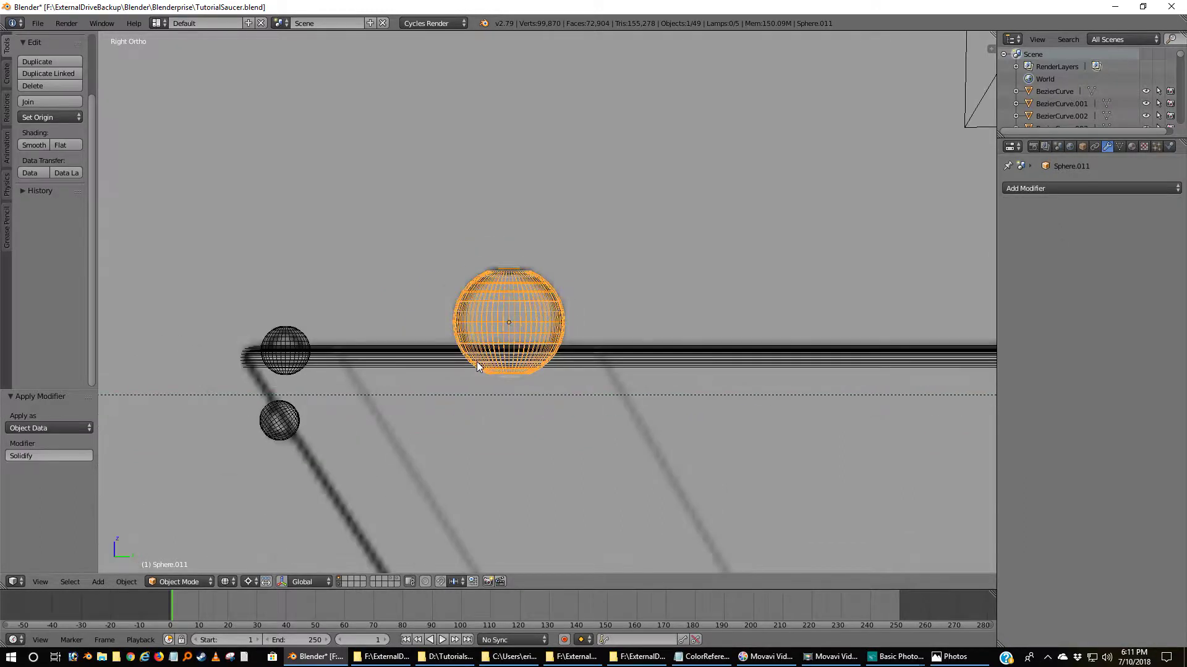
right_click(283, 334)
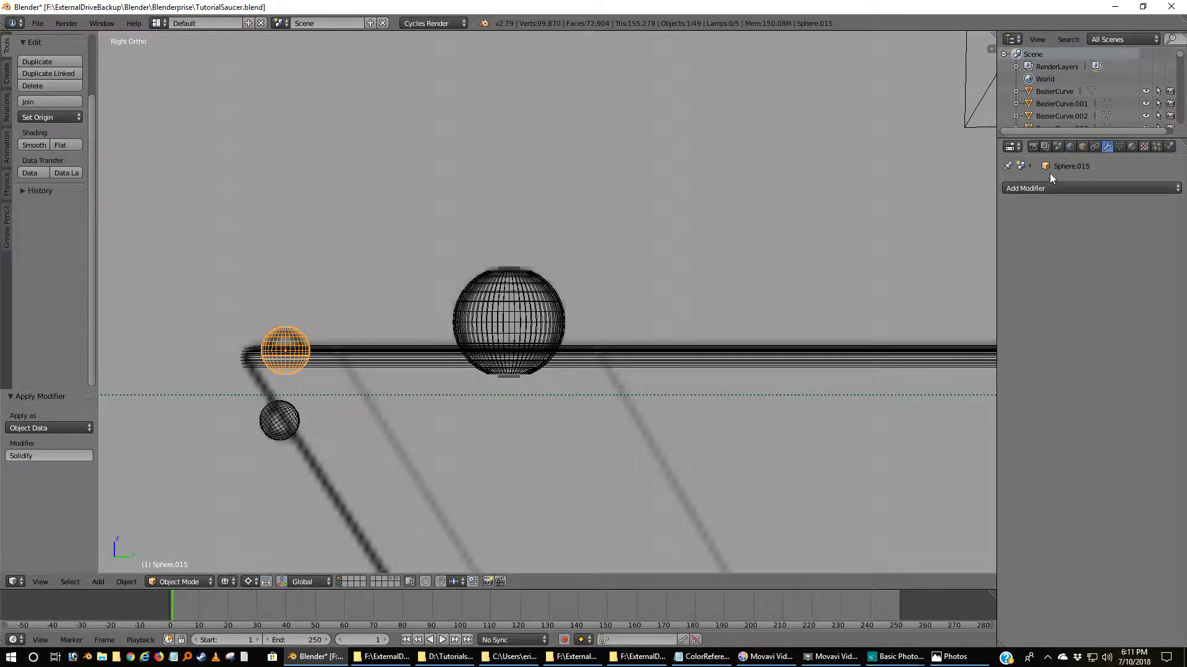
click(1048, 189)
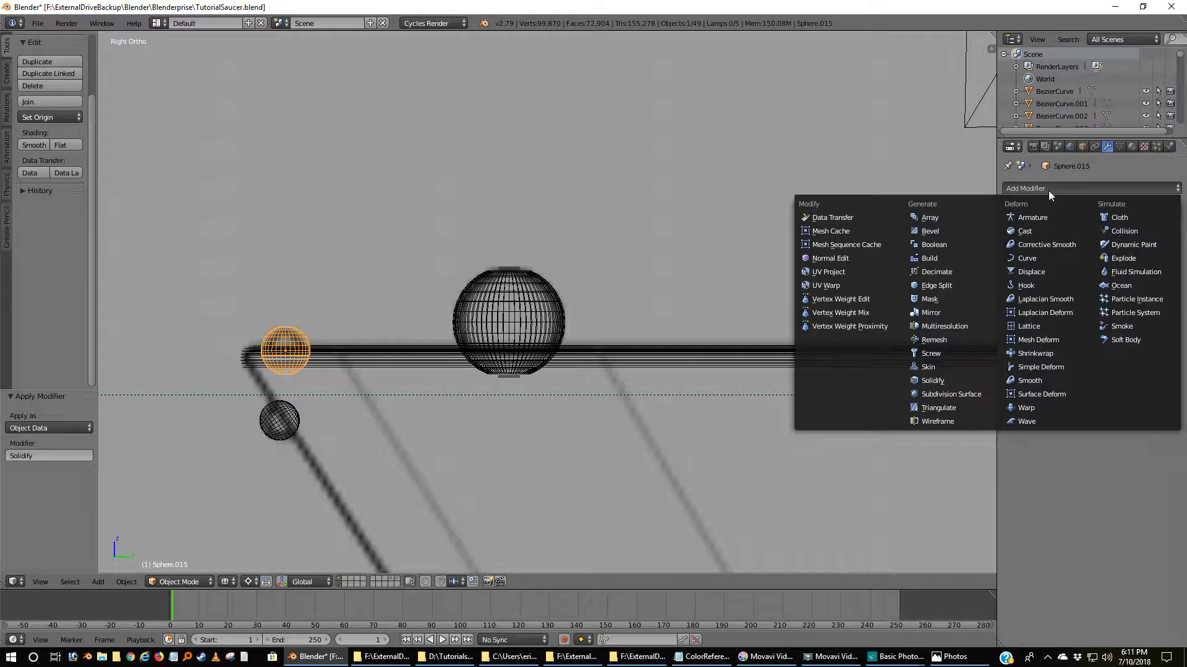
click(940, 384)
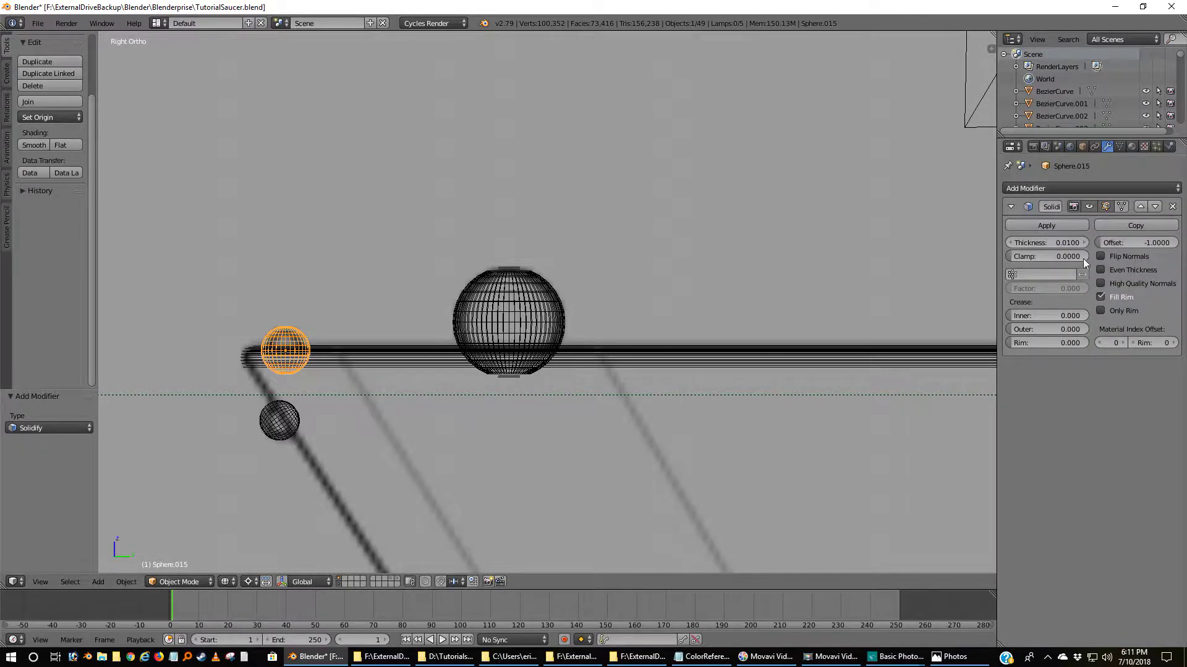
click(1070, 241)
text(0.03)
key(Return)
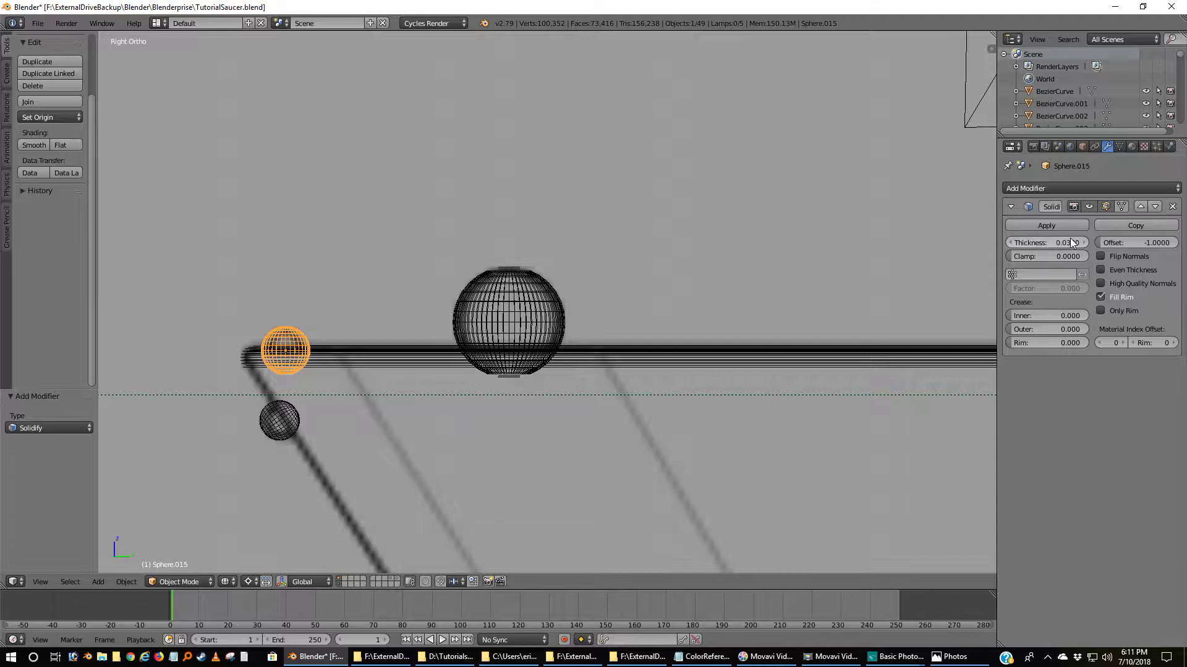
- Add a Solidify modifier with a thickness of 0.03 to the small sphere on the rim's slanted side, just below the upper corner
click(266, 426)
click(1076, 187)
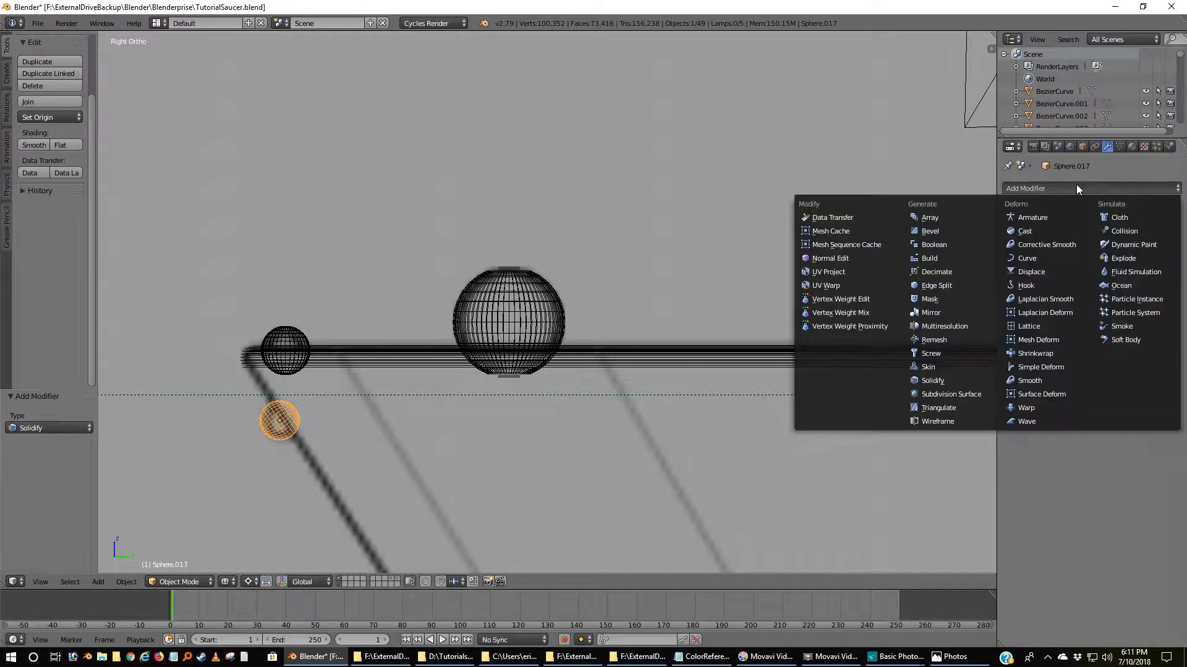
click(931, 380)
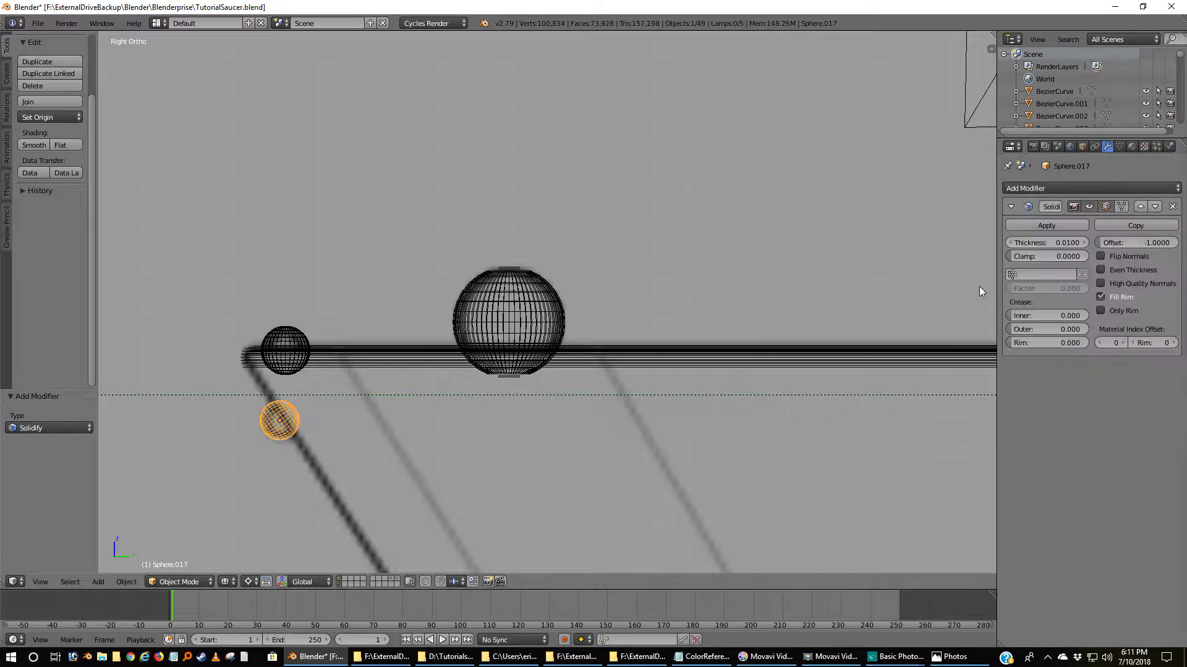
text(0.03)
key(Return)
- Add a Solidify modifier with a thickness of 0.03 to the sphere beneath the saucer rim's lower edge
scroll(698, 405, down, 3)
shift+middle_drag(598, 435, 543, 307)
scroll(543, 309, up, 1)
right_click(492, 424)
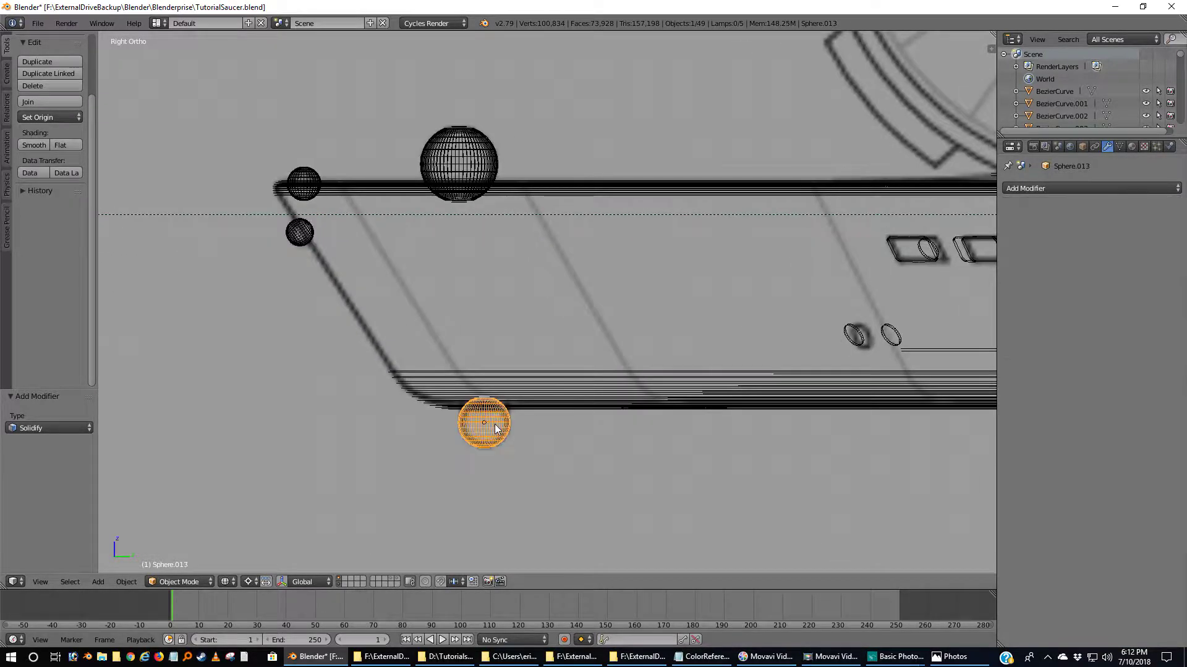
click(1040, 189)
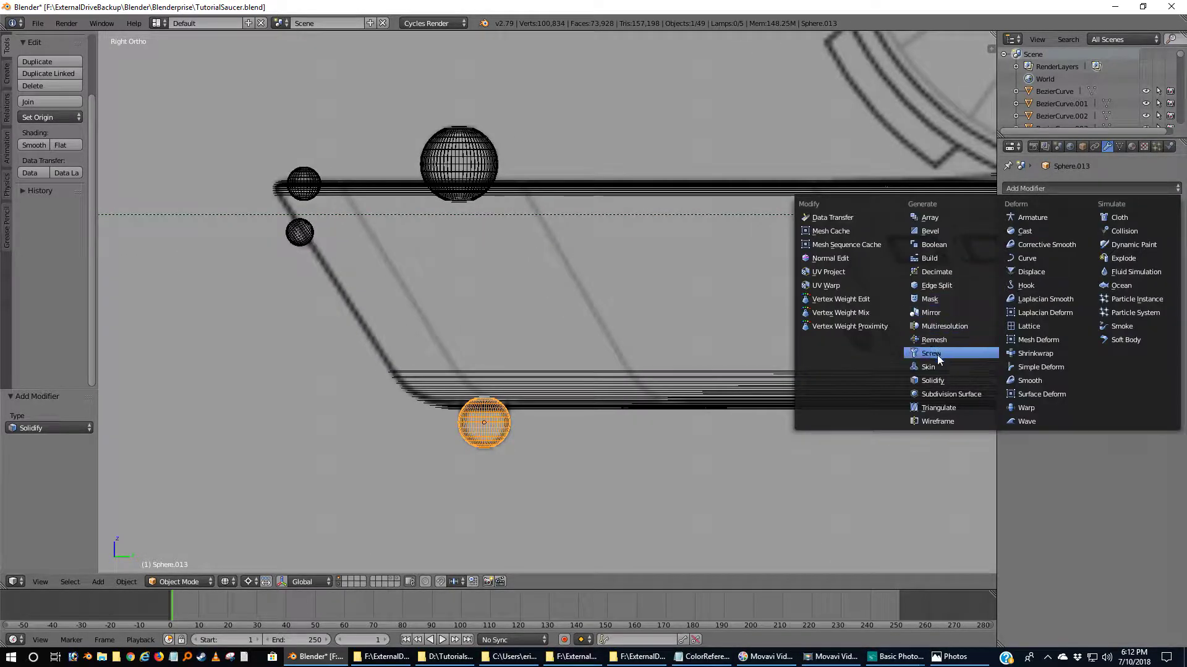
click(941, 381)
click(1066, 241)
text(0.03)
key(Return)
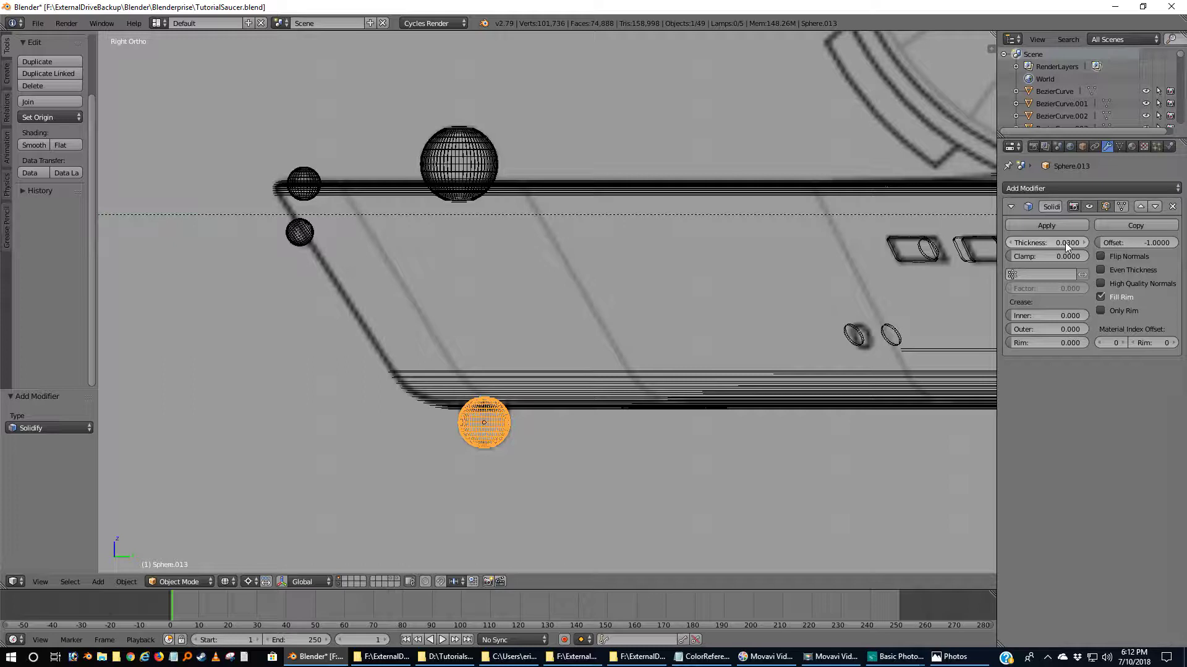
- Apply the Solidify modifiers on the lower rim sphere and the two small corner spheres
click(1044, 226)
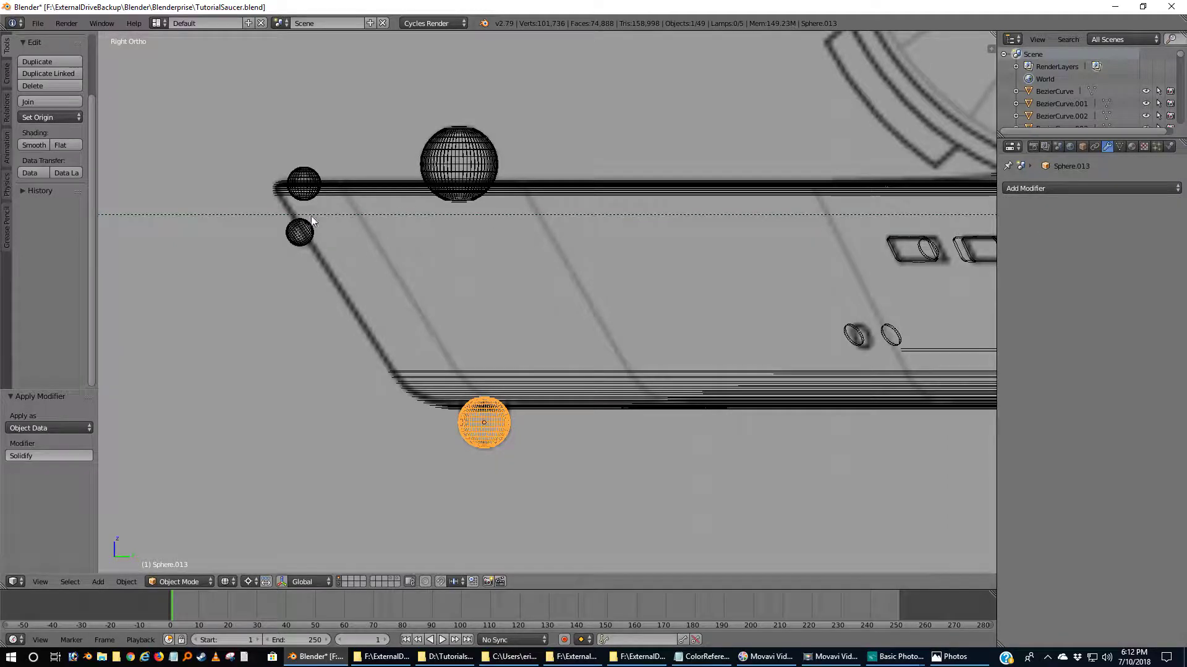
right_click(300, 241)
click(1075, 224)
right_click(272, 179)
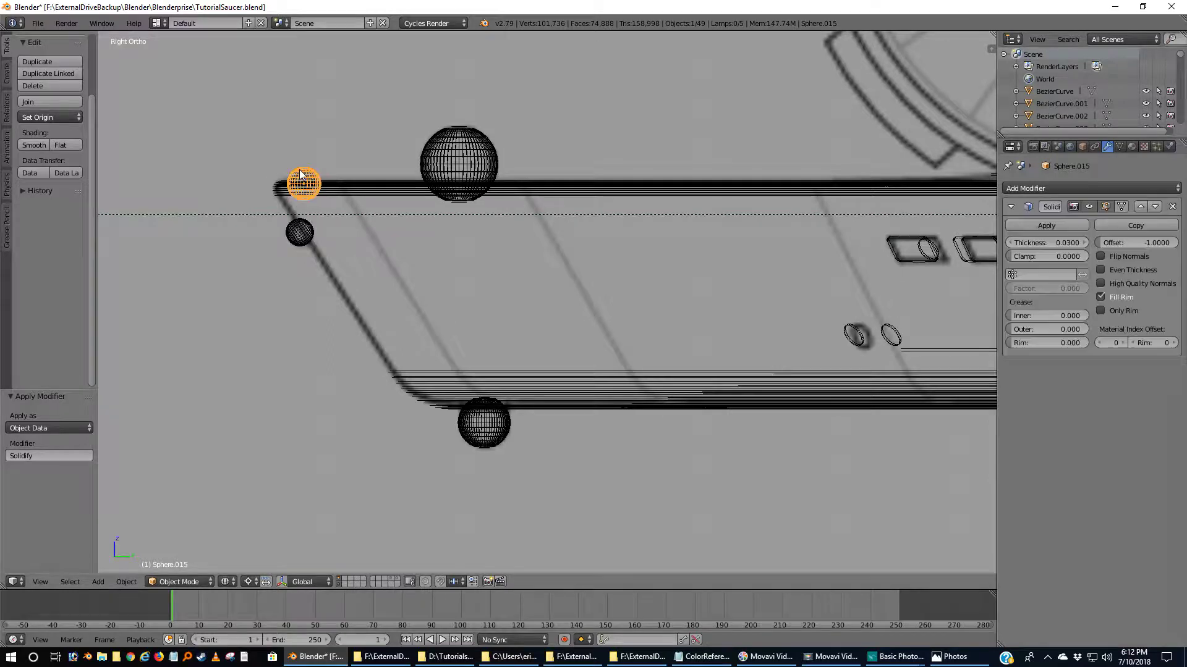
click(1070, 225)
right_click(459, 132)
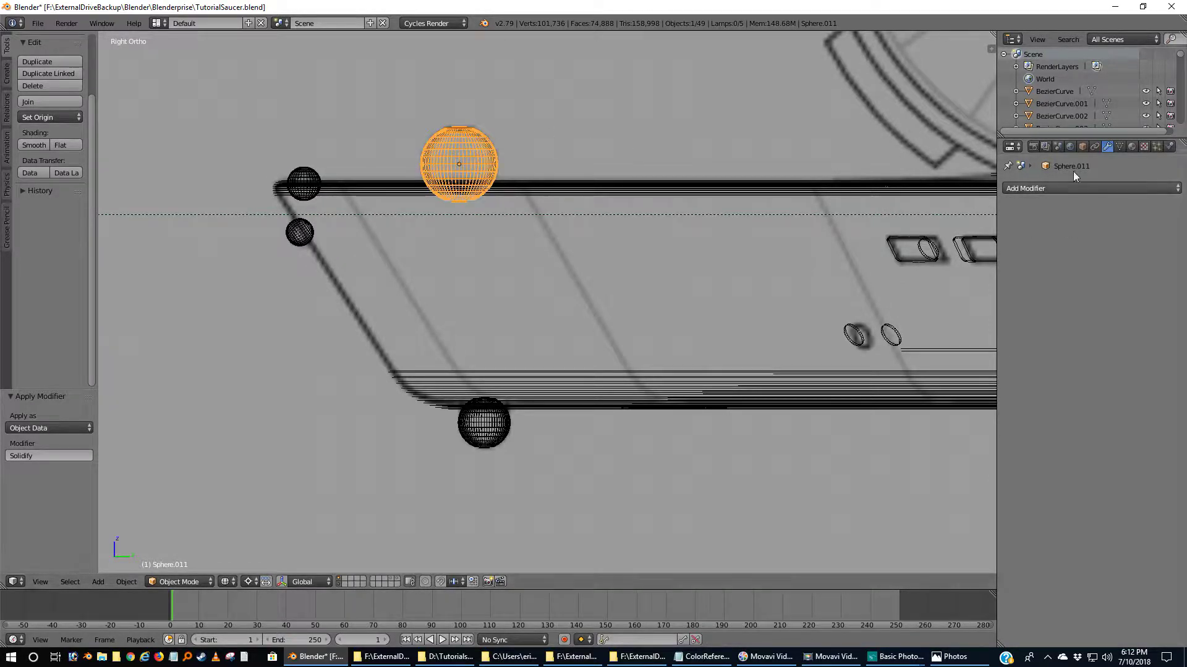
- Delete the four unsolidified light spheres on the saucer rim's opposite (+Y) side
scroll(635, 250, down, 8)
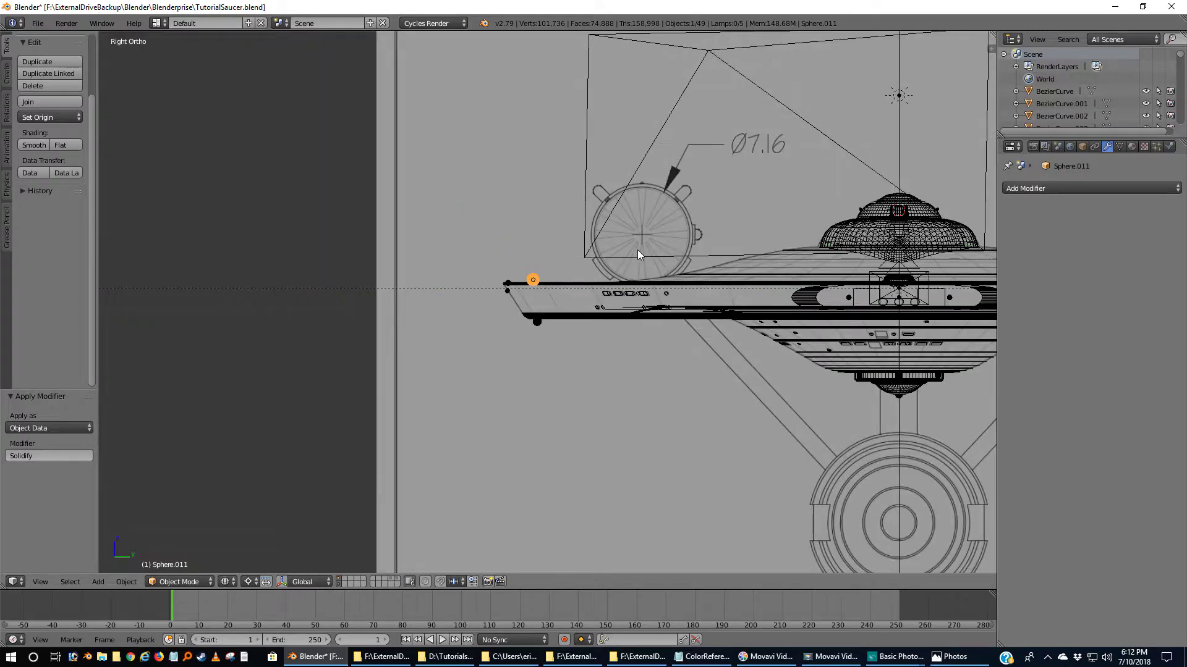
shift+middle_drag(809, 278, 427, 298)
scroll(543, 314, up, 4)
scroll(674, 340, up, 1)
shift+middle_drag(684, 344, 386, 286)
scroll(460, 263, up, 4)
right_click(543, 200)
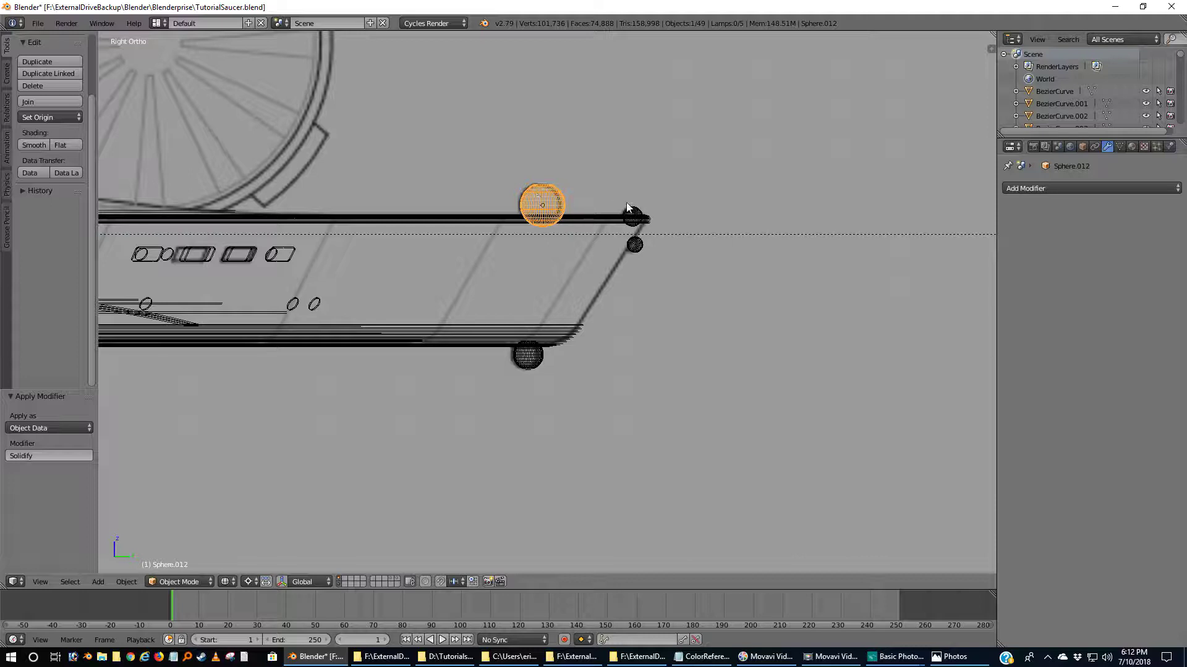
shift+right_click(631, 216)
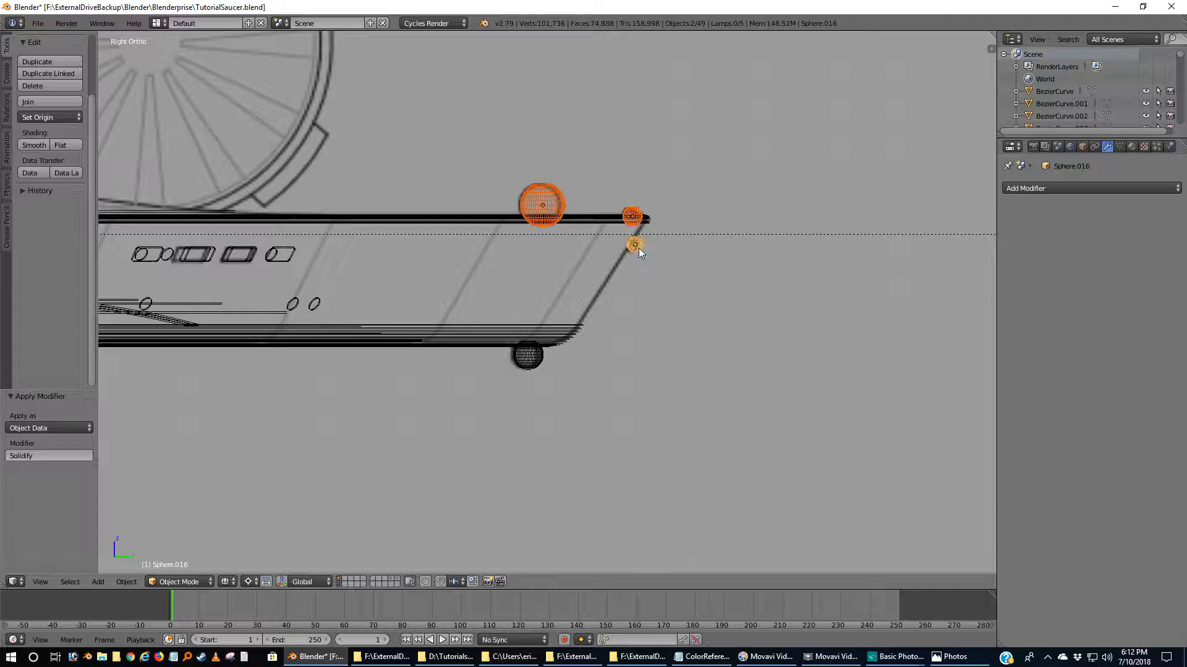
shift+right_click(527, 362)
key(x)
click(524, 366)
- Snap the 3D cursor to the scene center
scroll(525, 366, down, 5)
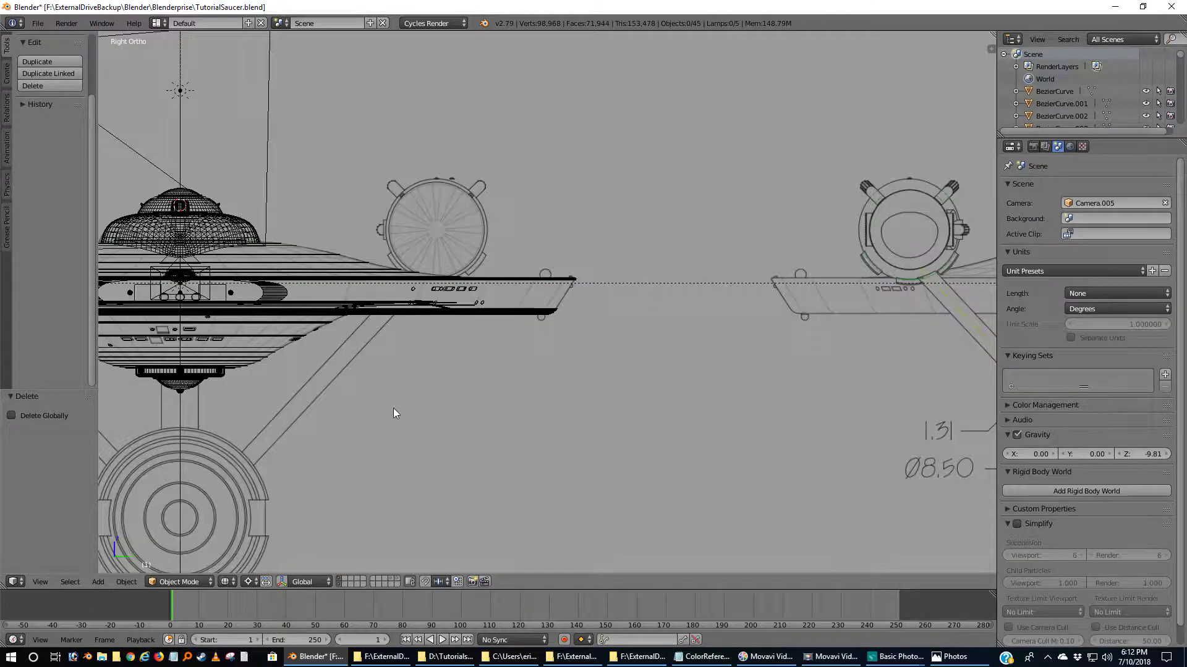
ctrl+scroll(394, 413, down, 6)
scroll(369, 273, up, 3)
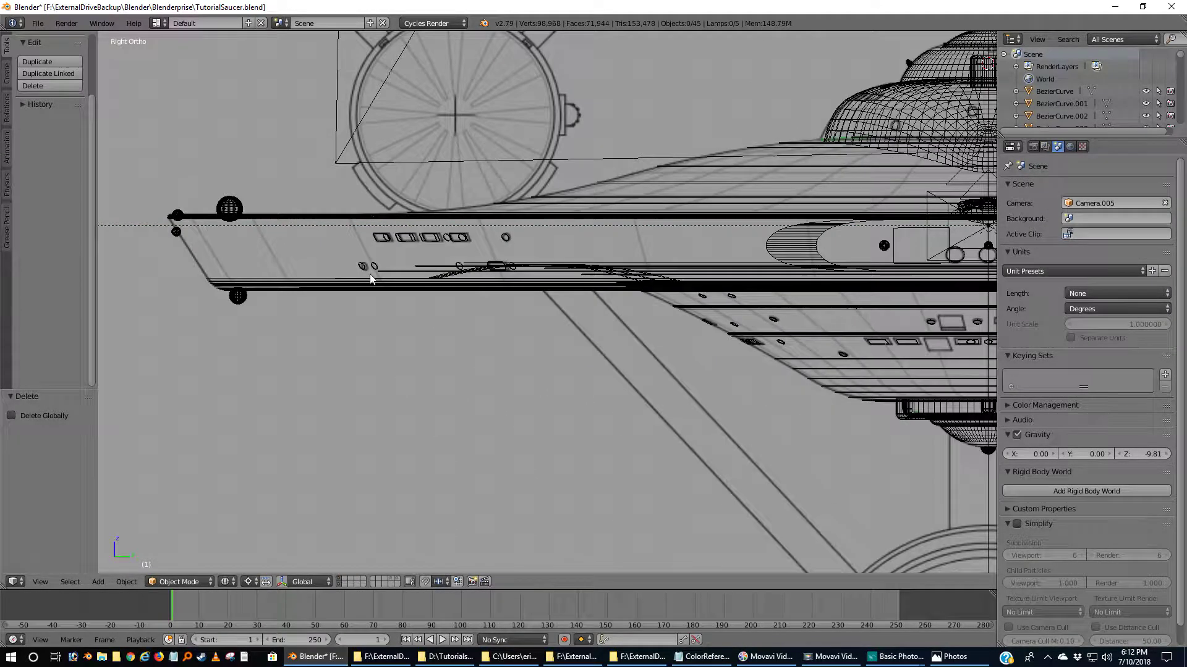
key(shift+s)
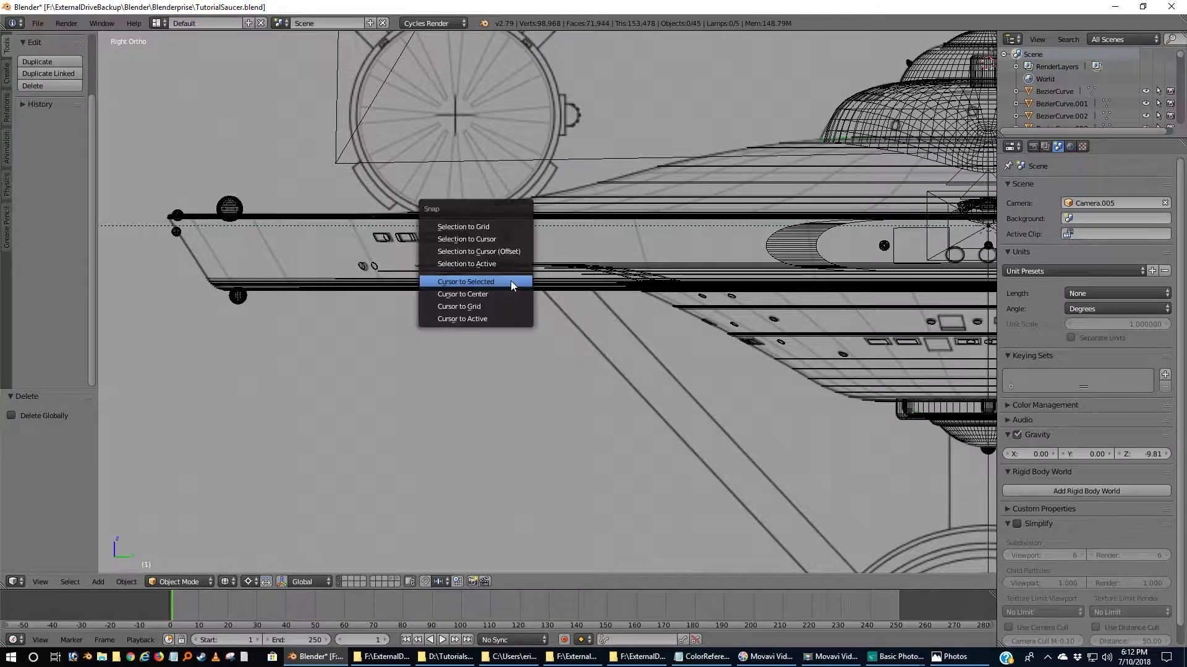
click(495, 293)
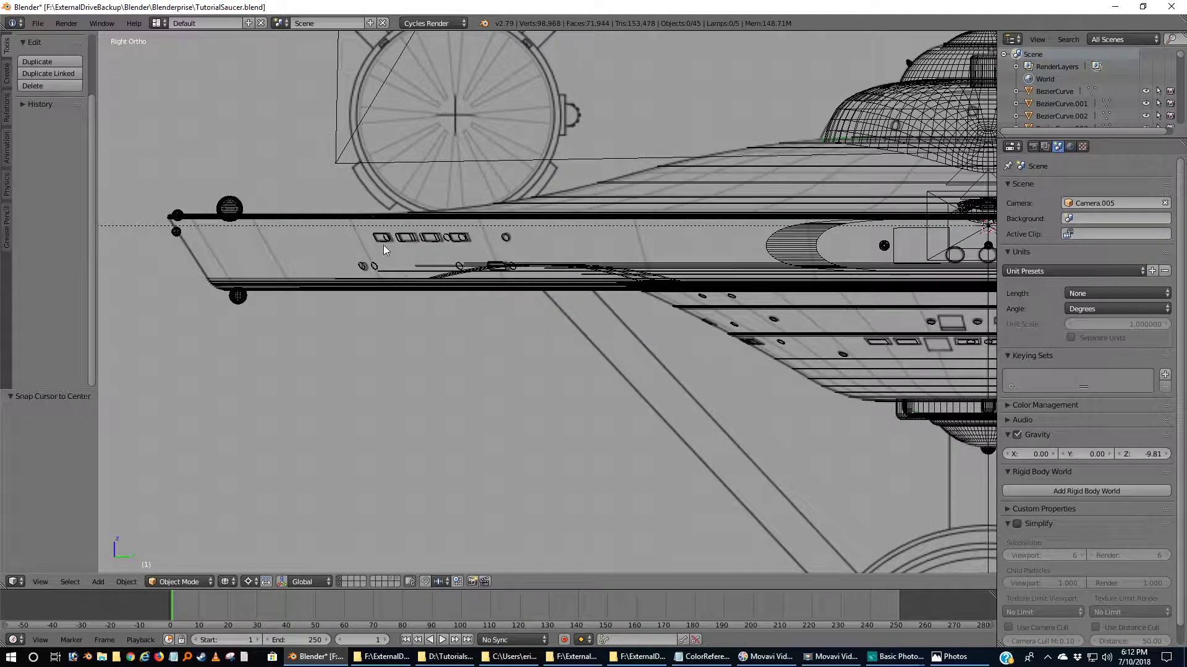
- Select the four solidified rim spheres on the -Y side and duplicate them in place
right_click(228, 205)
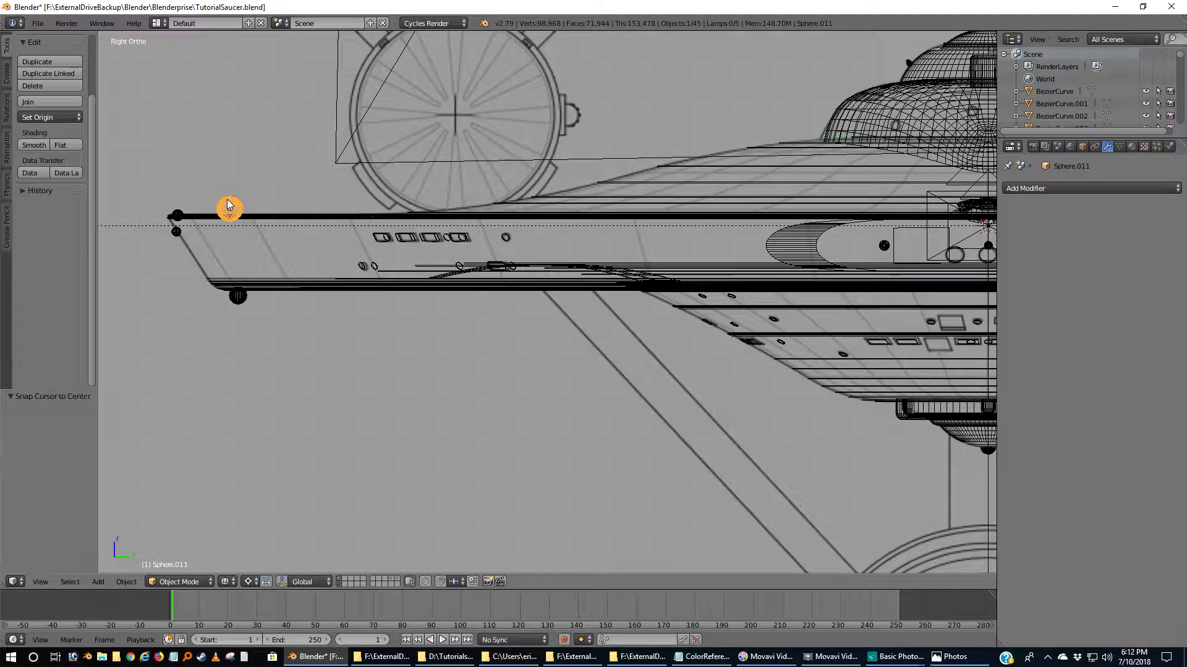
shift+right_click(177, 213)
right_click(227, 199)
shift+right_click(177, 216)
key(shift+d)
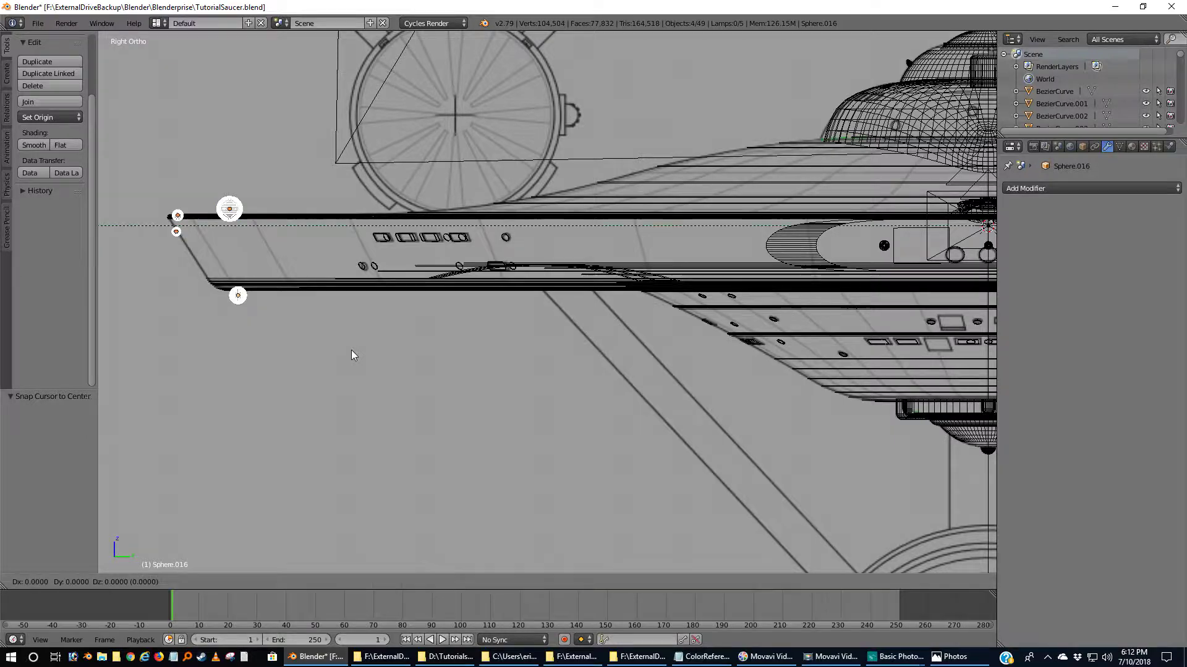
key(Escape)
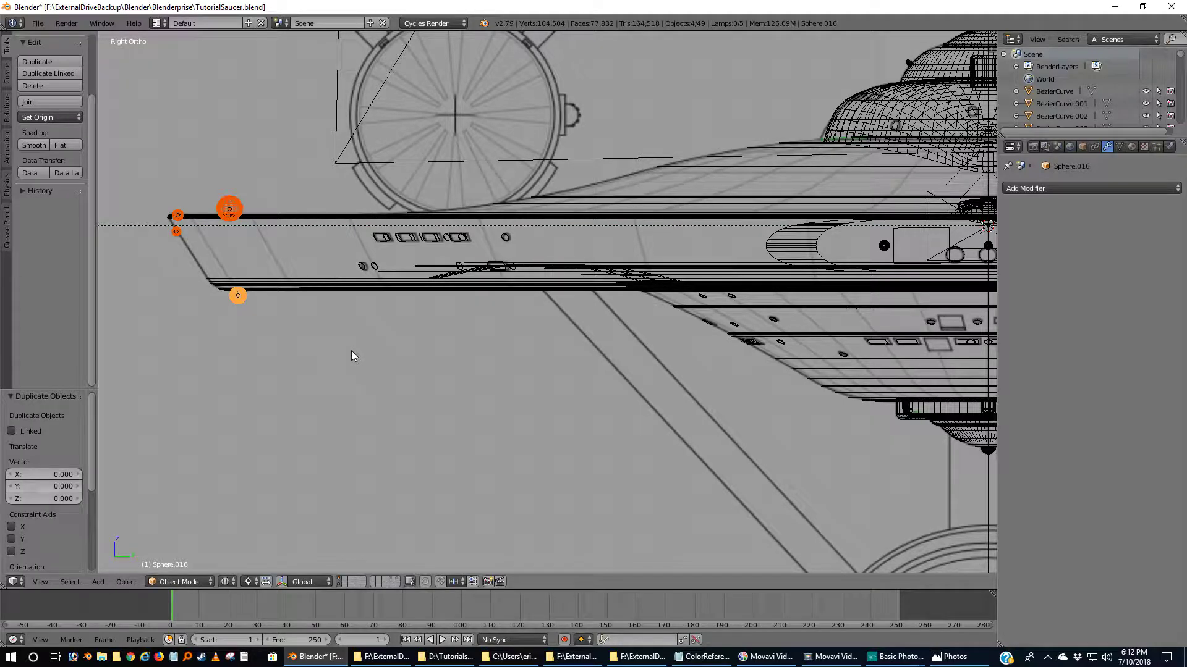
- In top view, rotate the duplicated spheres 180 degrees around the saucer's center onto the opposite rim
key(KP_7)
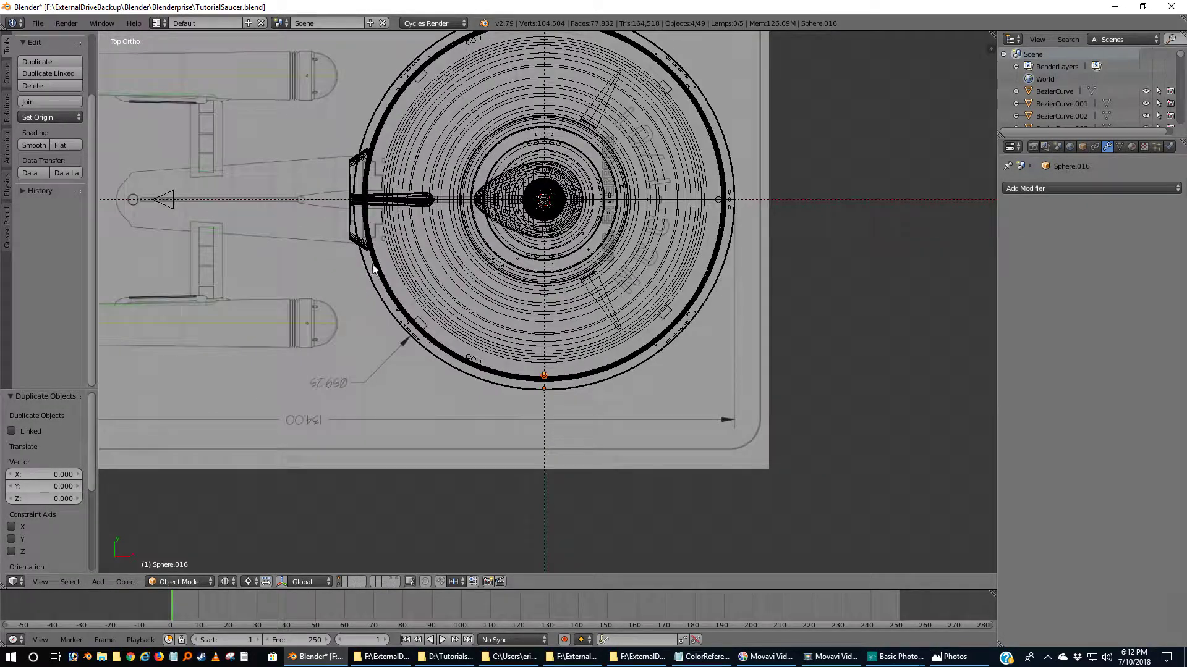
shift+middle_drag(422, 220, 414, 317)
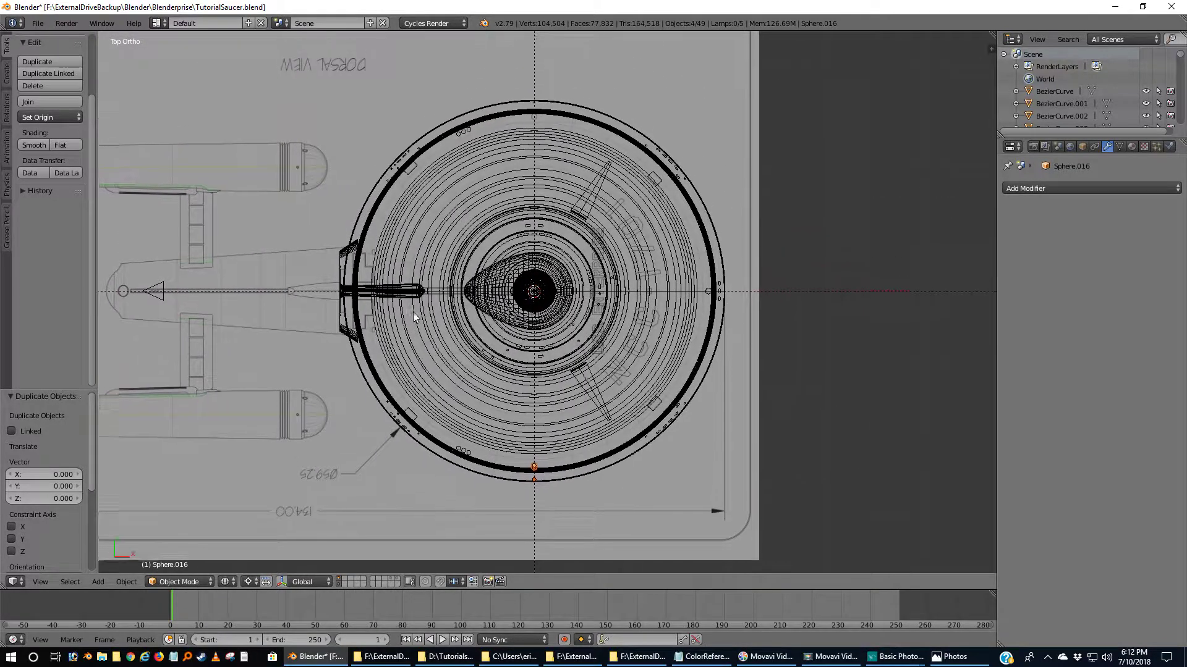
scroll(414, 317, up, 2)
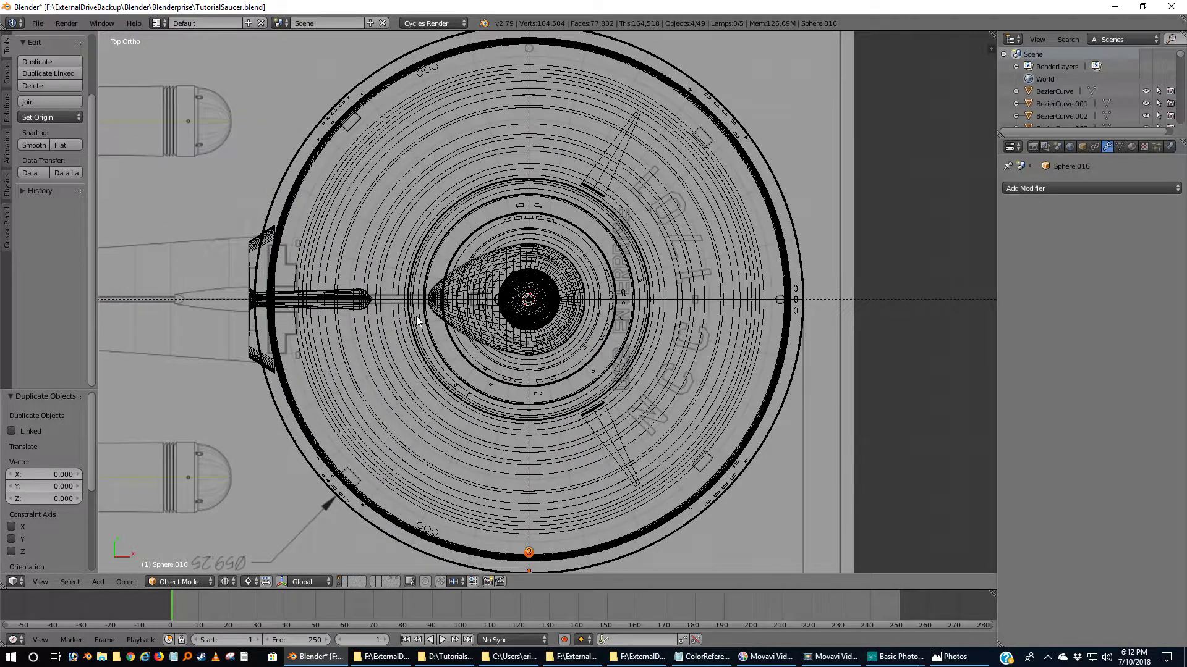
scroll(417, 311, down, 2)
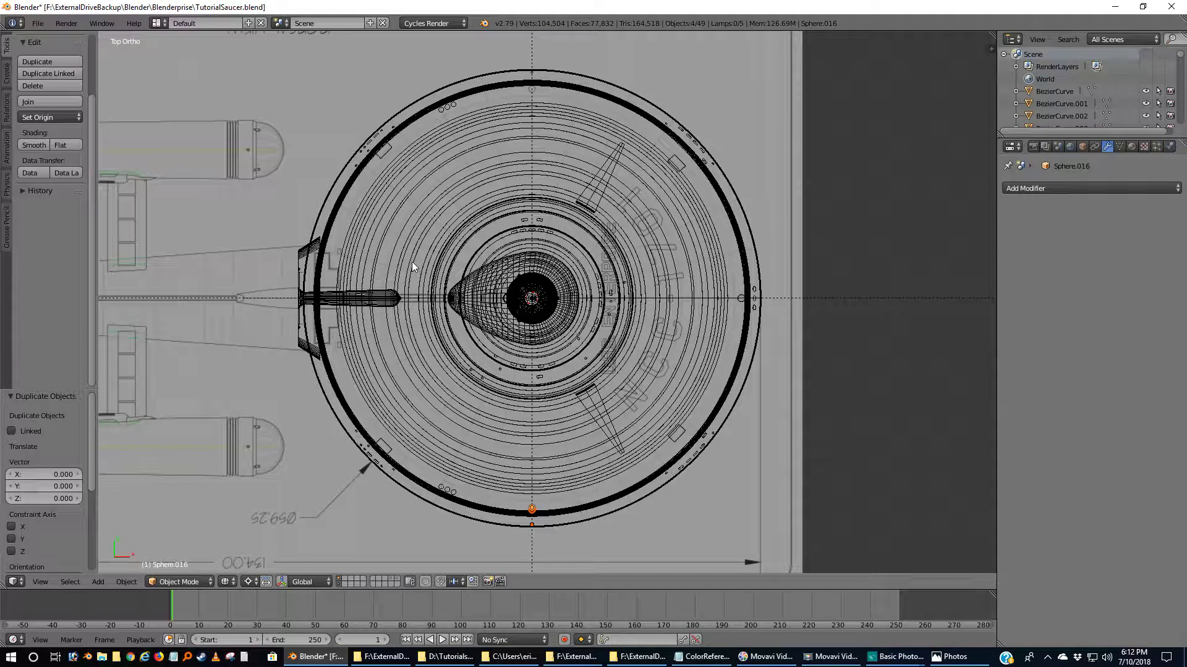
key(s)
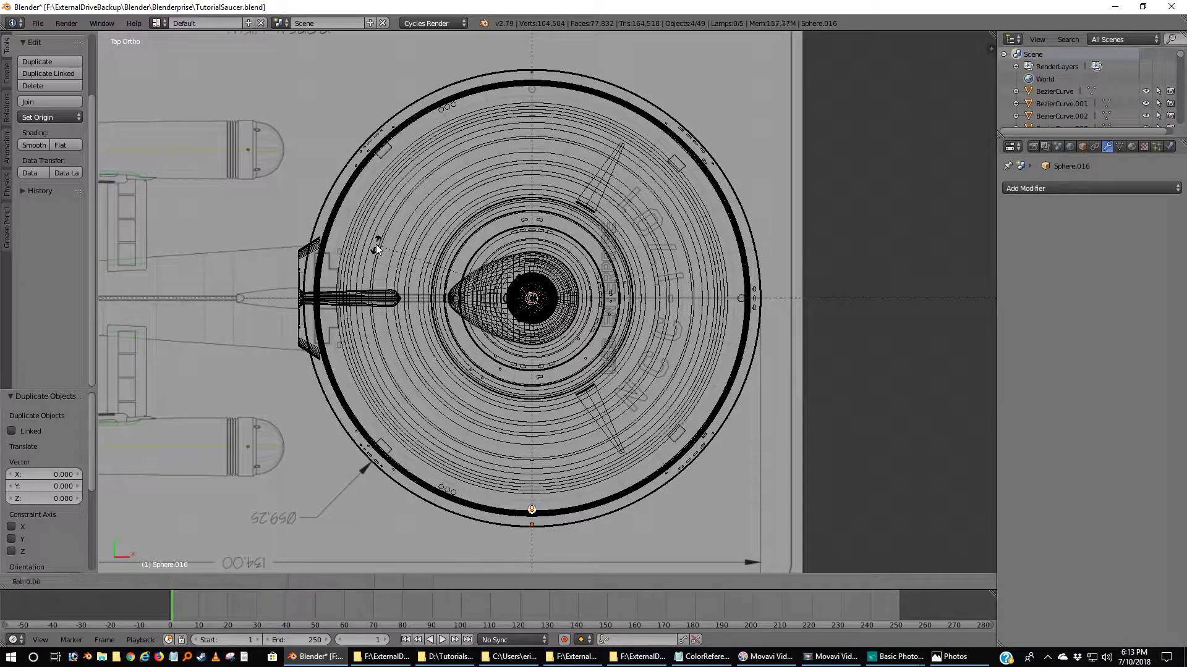
key(Escape)
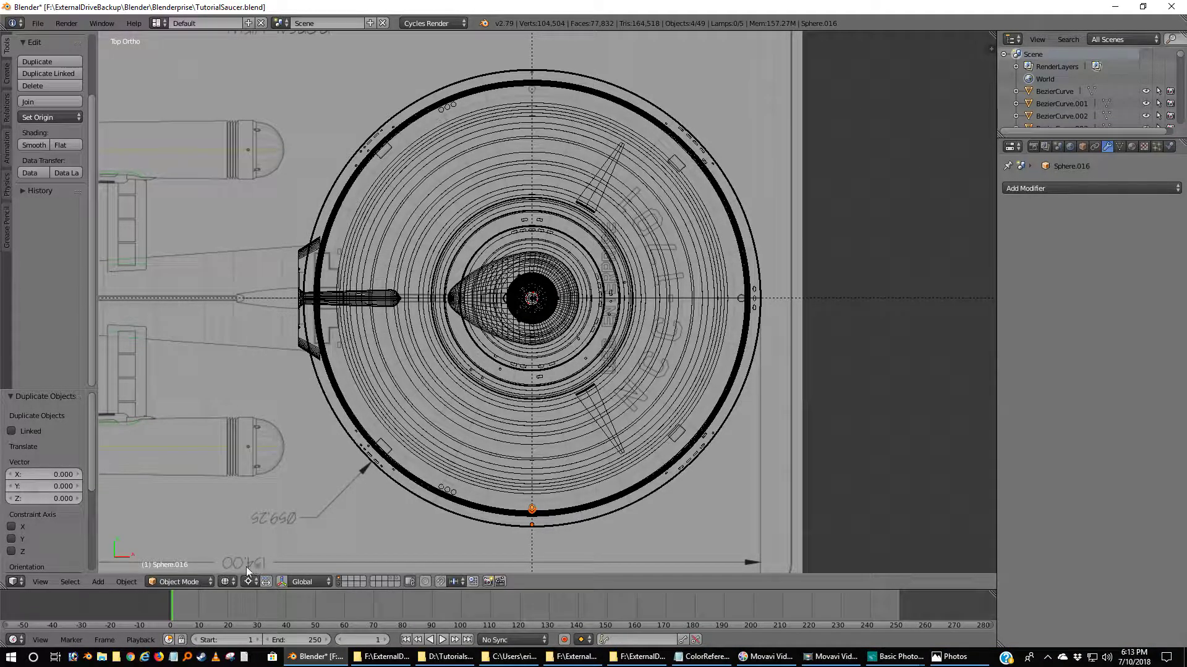
text(r180)
key(Return)
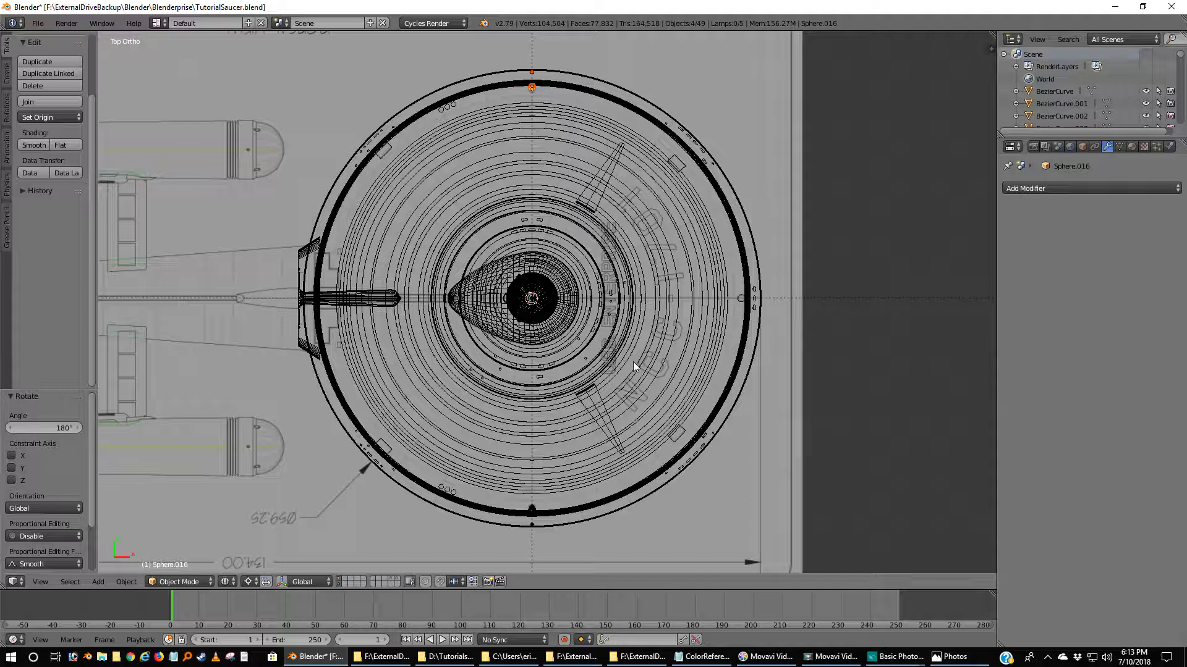
- Switch the viewport to solid shading and give the original large upper rim sphere a new material named GreenGlass
key(z)
mouse_move(672, 350)
middle_down()
mouse_move(575, 299)
mouse_move(543, 240)
mouse_move(540, 160)
mouse_move(617, 239)
middle_up()
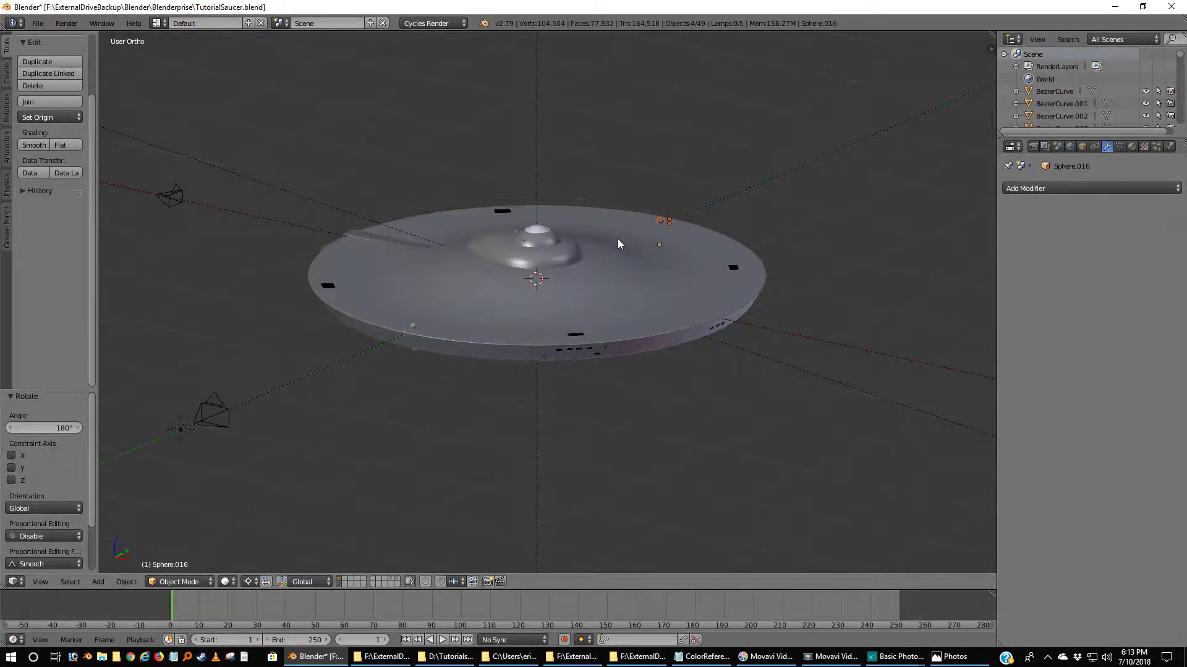
scroll(618, 243, up, 3)
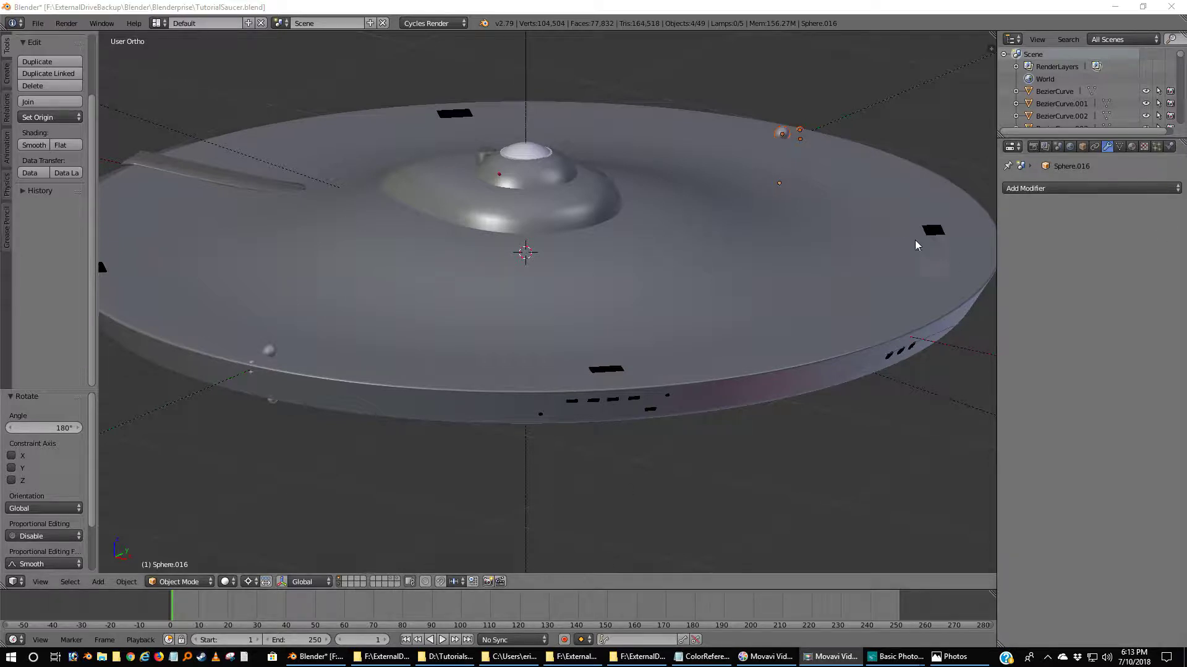
right_click(267, 351)
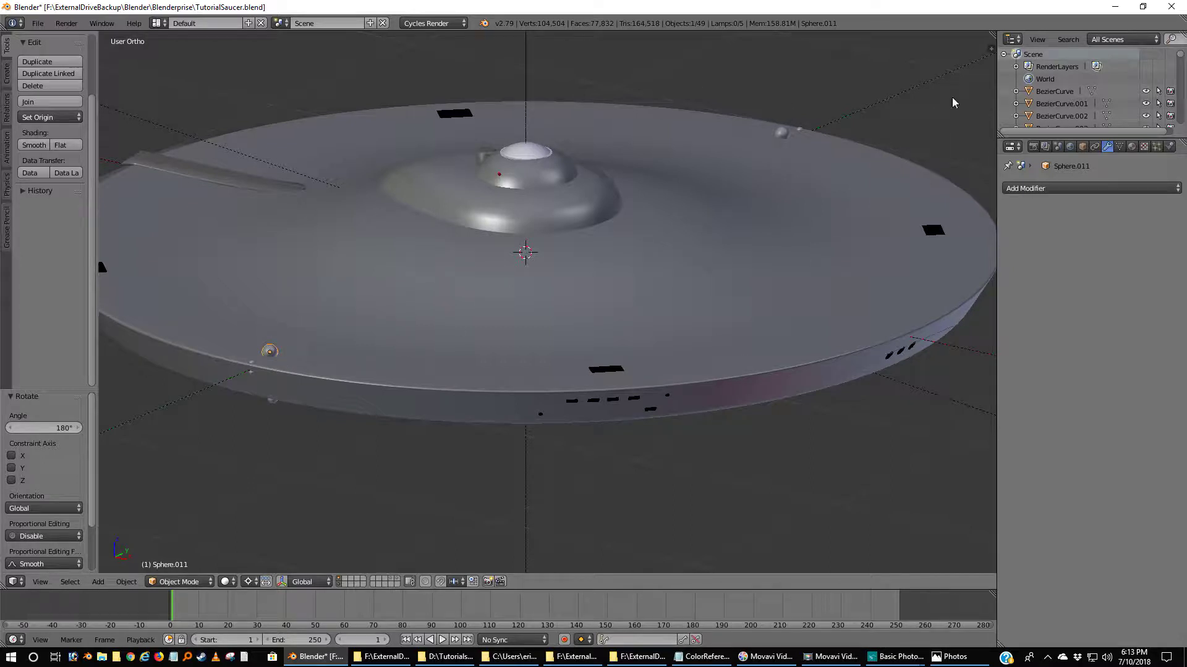
click(1131, 147)
click(1059, 227)
click(1040, 229)
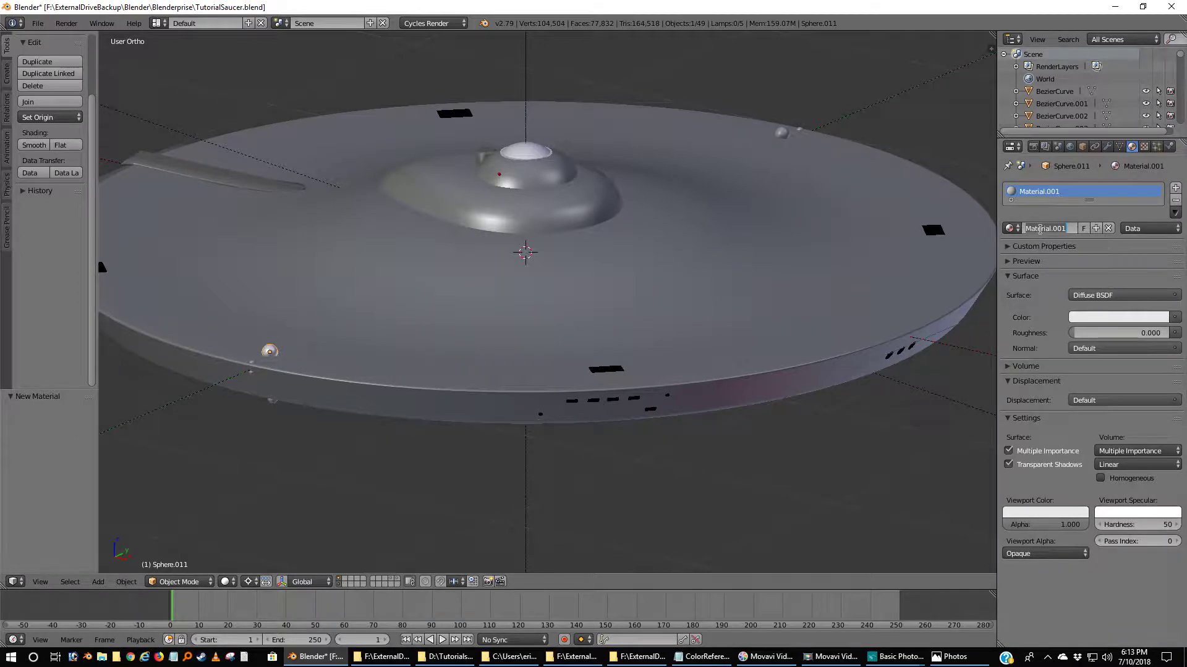
text(GreenGlass)
key(Return)
- Make GreenGlass a Glass BSDF with a darkened green color (R 0.012, G 0.507, B 0.024) and roughness 0.2
click(1104, 297)
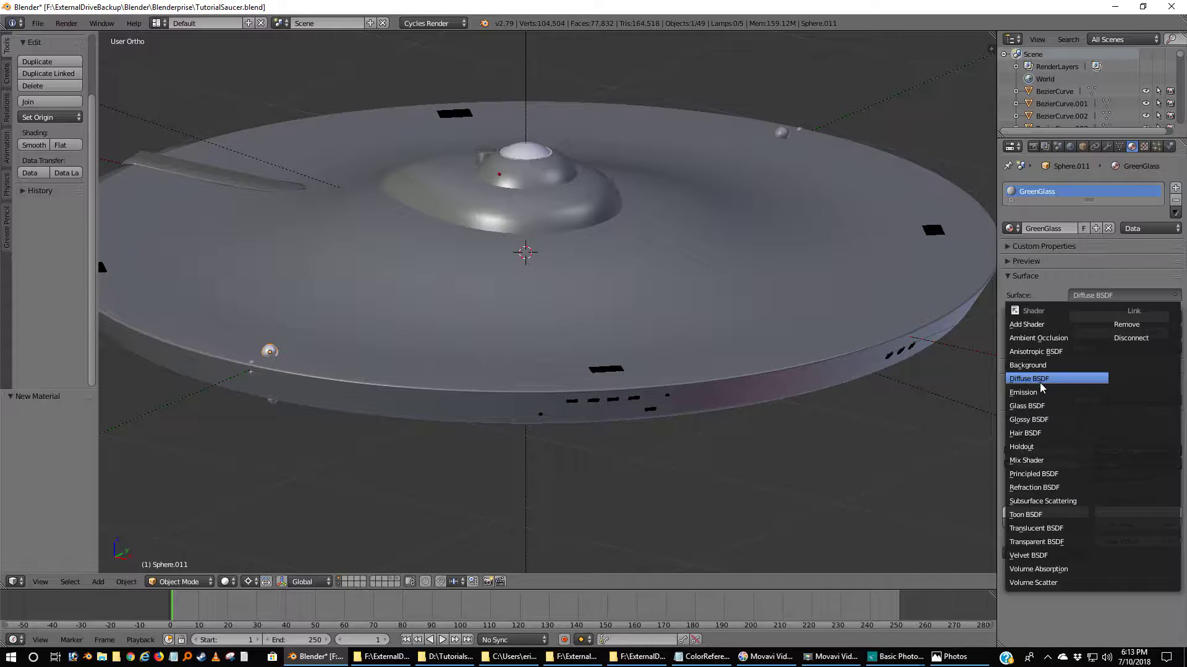
click(1051, 406)
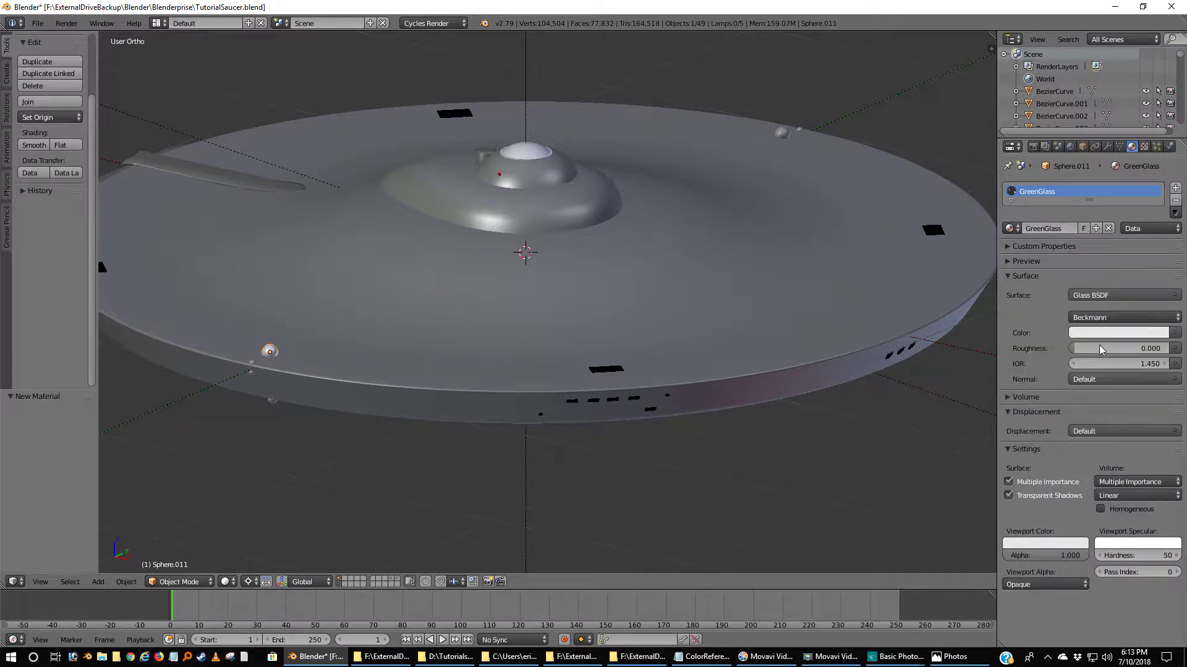
click(1135, 337)
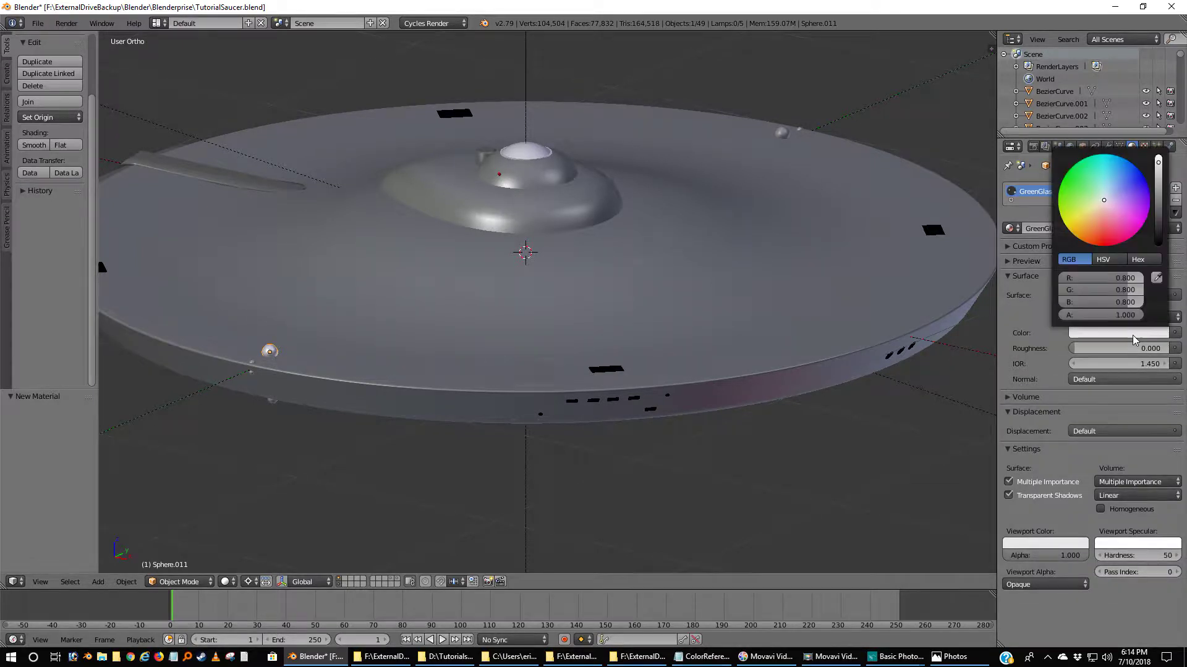
click(1073, 178)
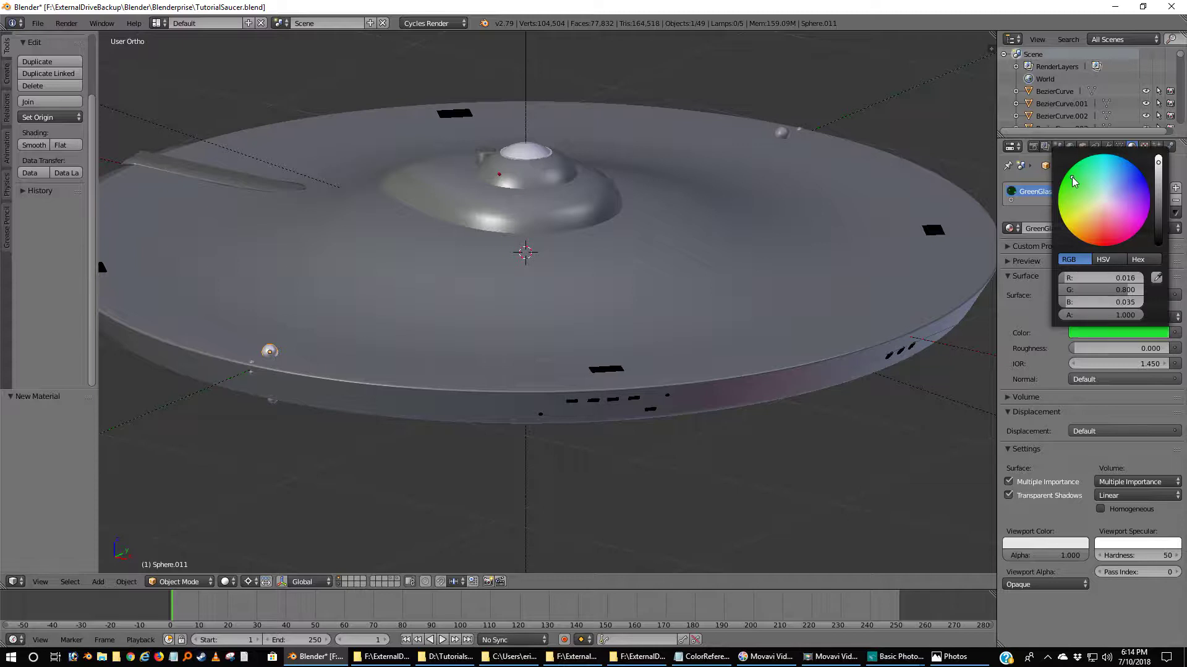
drag(1158, 162, 1161, 181)
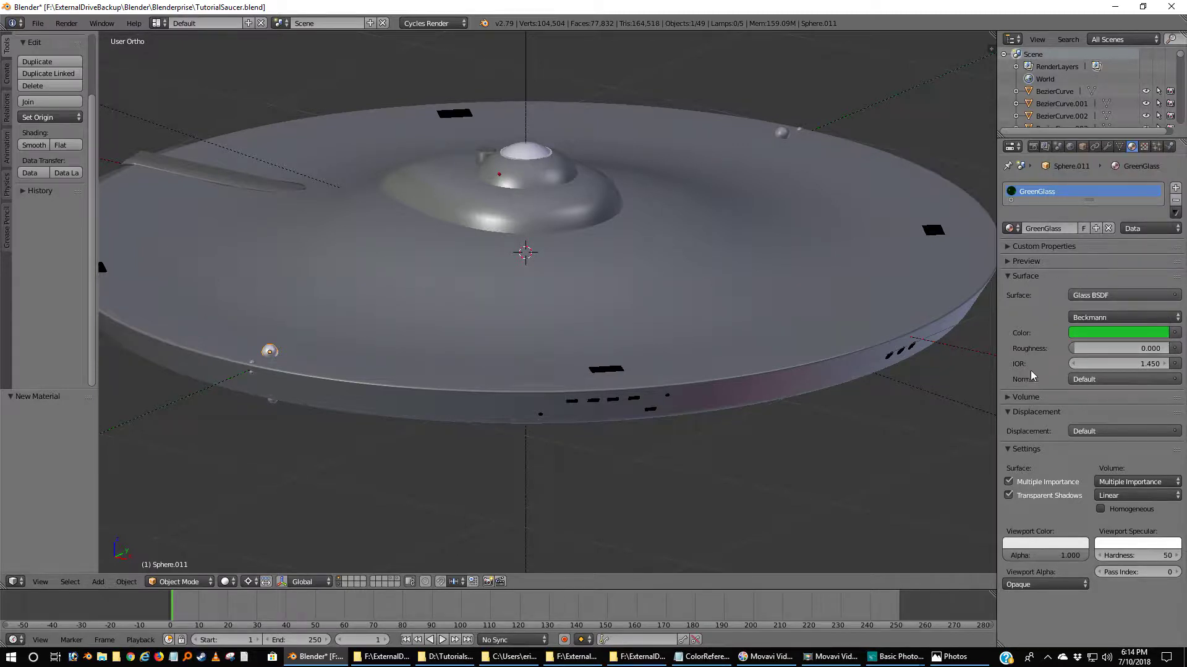
click(1101, 348)
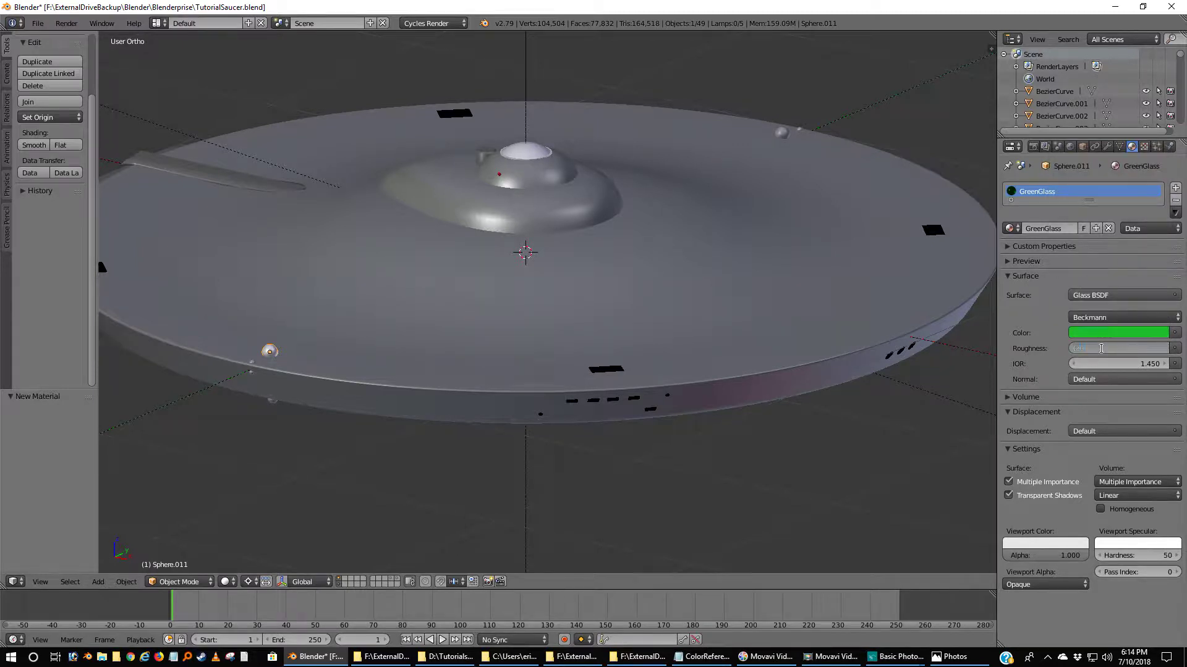
key(Return)
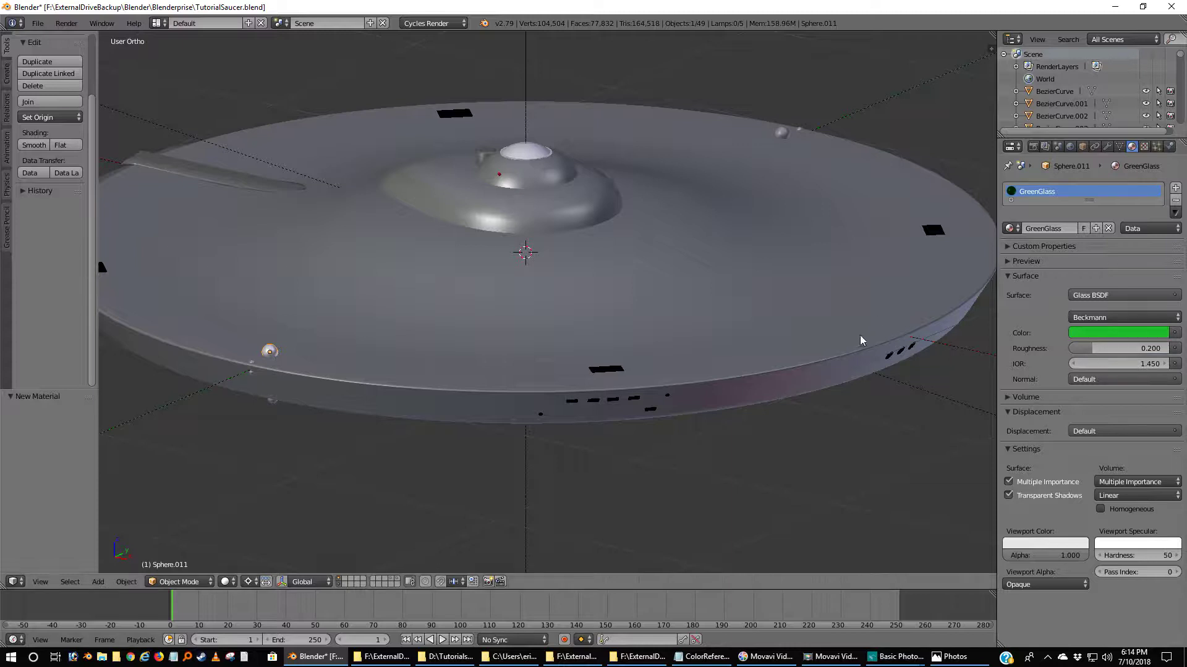
- Match GreenGlass's viewport color to its green surface color by sampling it with the eyedropper
click(1051, 545)
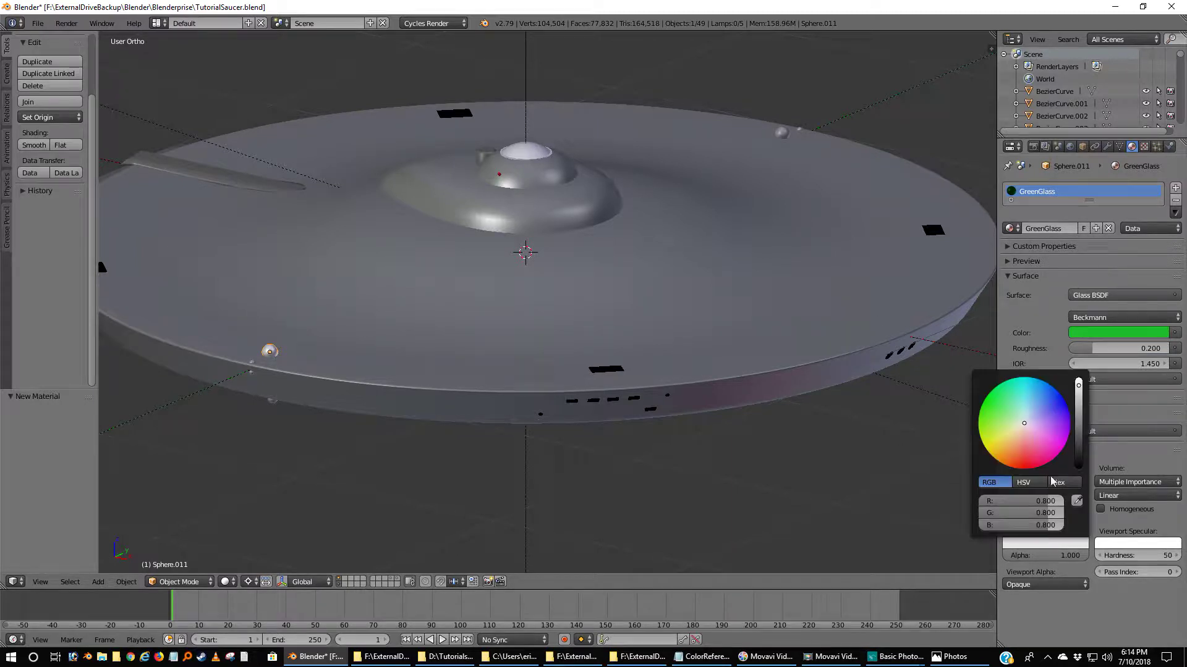
click(1077, 500)
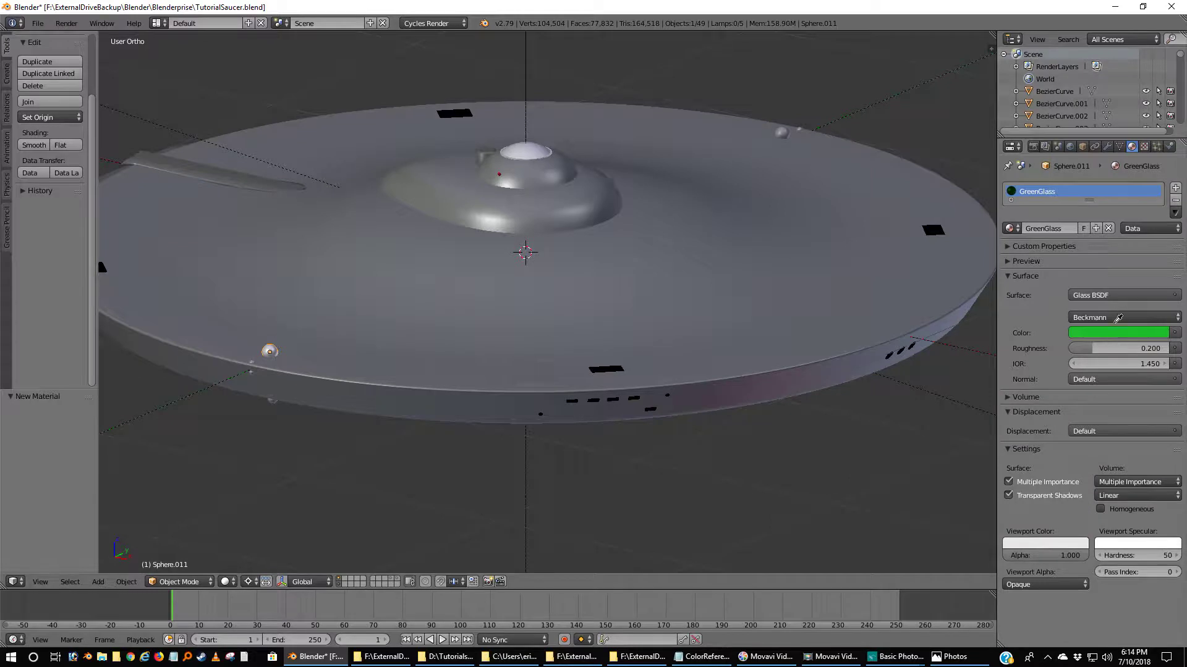
click(1114, 332)
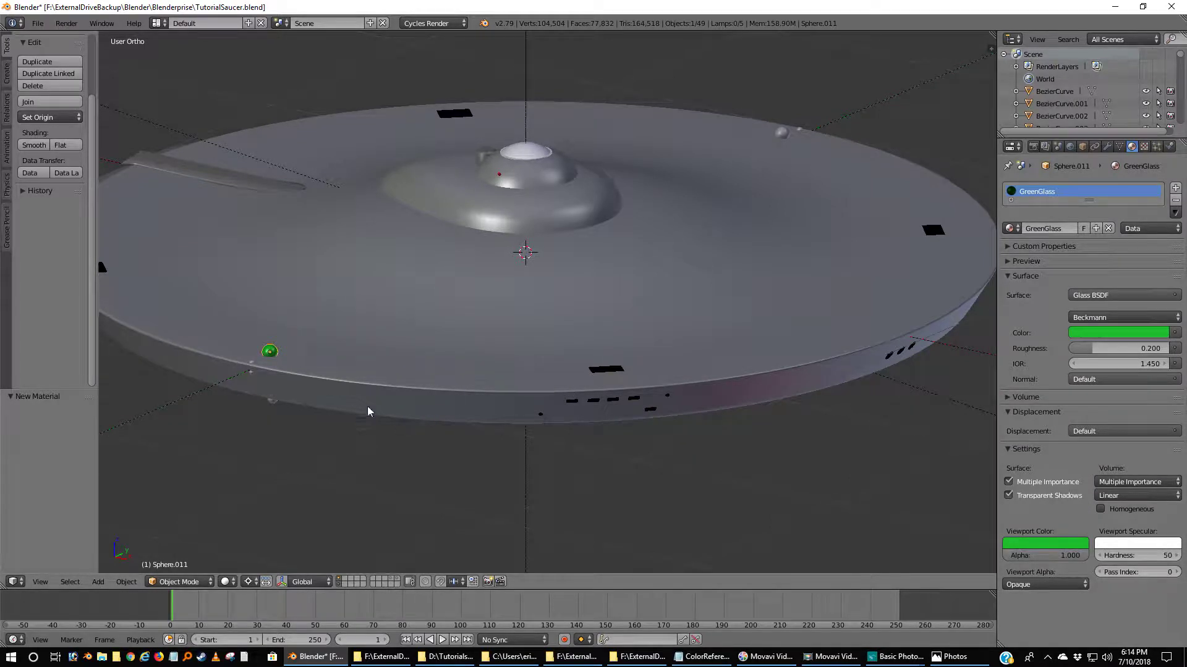
right_click(253, 367)
click(254, 367)
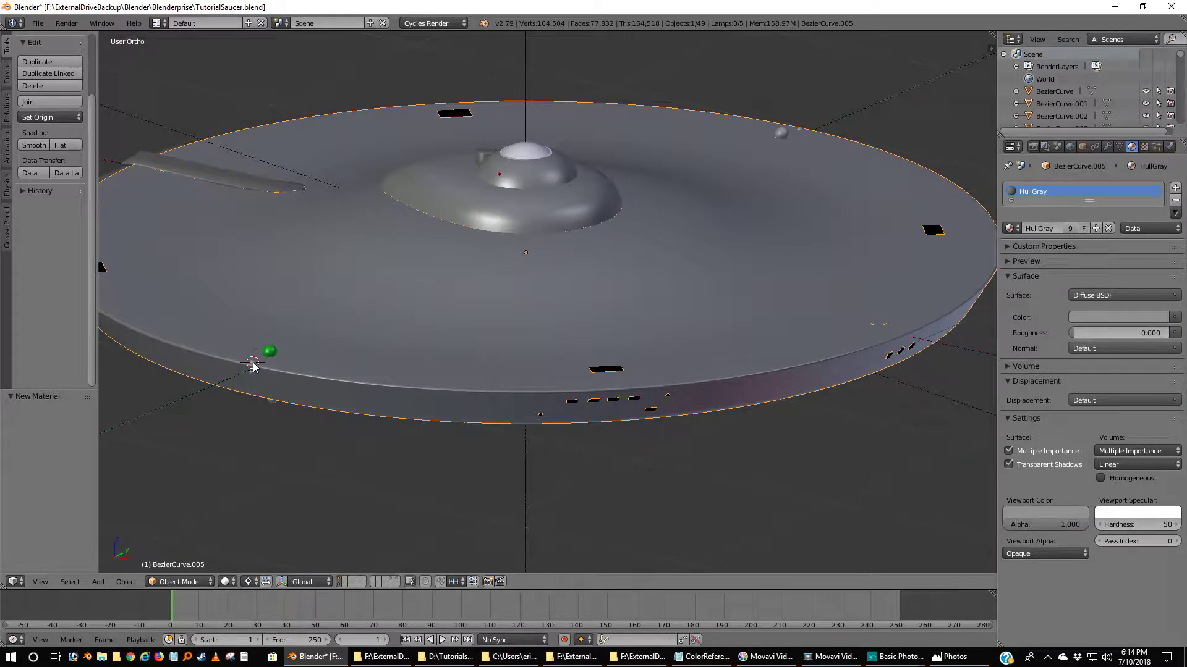
key(shift+s)
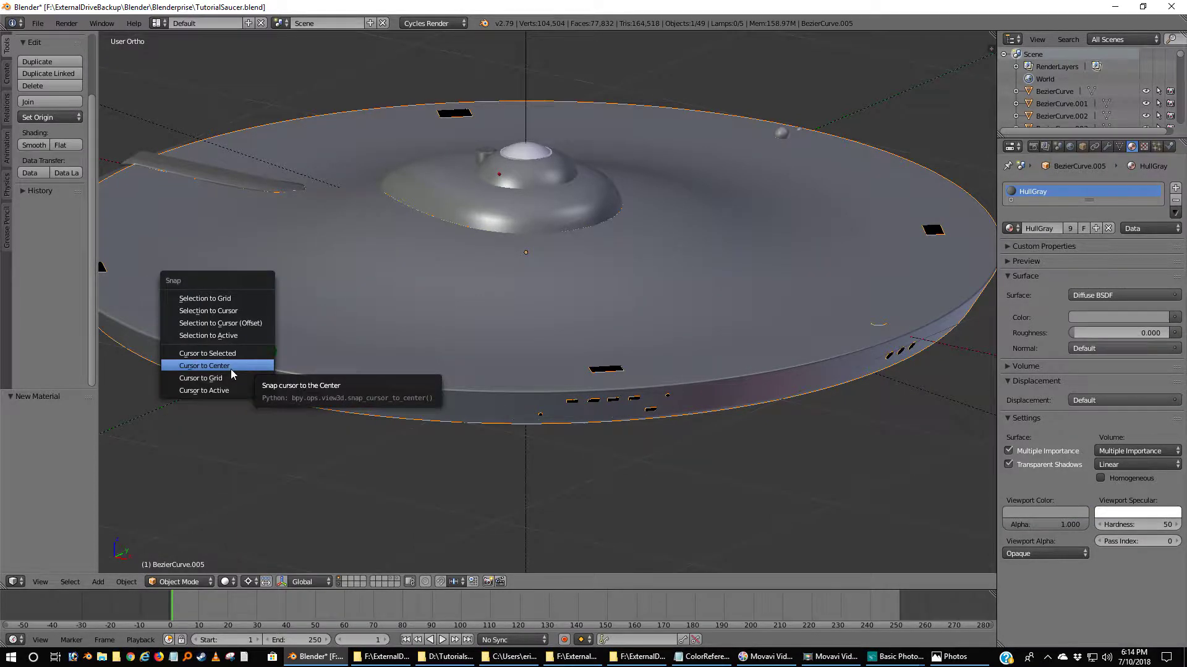
click(232, 368)
- Assign the existing GreenGlass material to the small upper sphere beside the green one on the rim
right_click(252, 364)
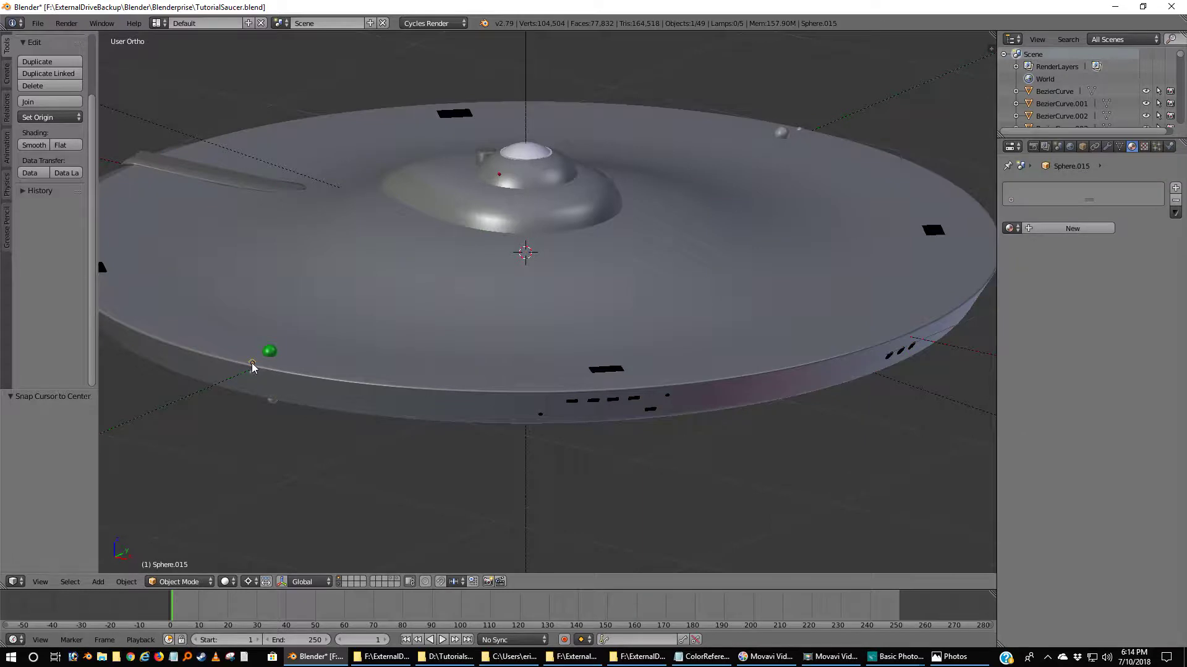
click(1007, 228)
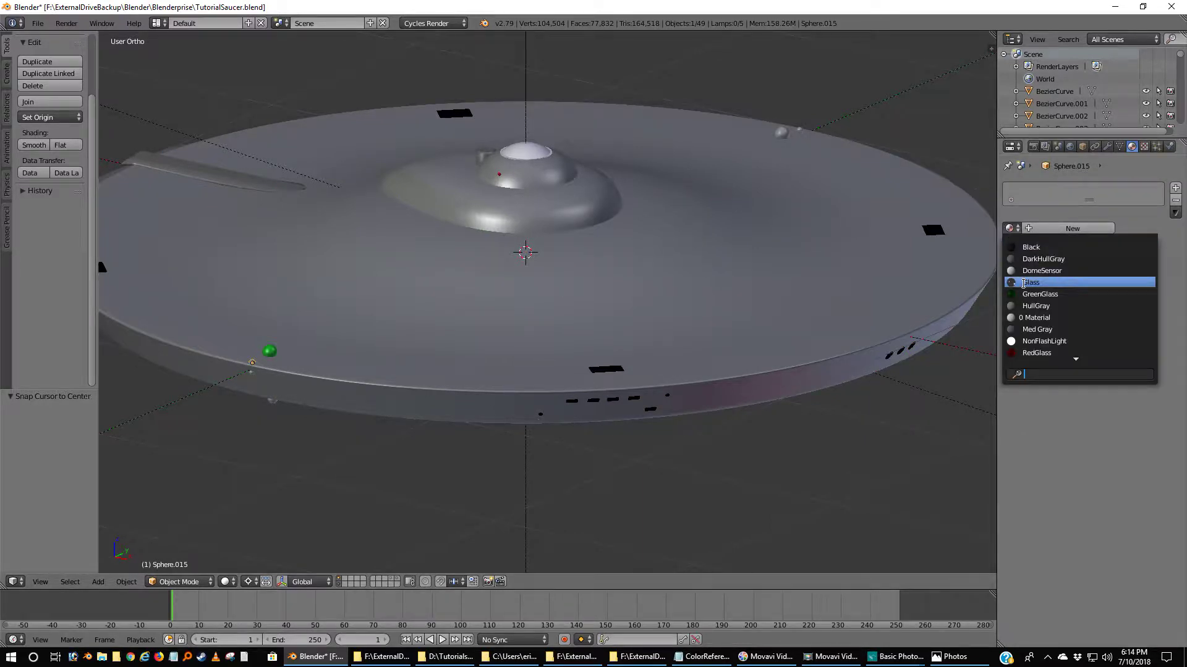
click(1035, 294)
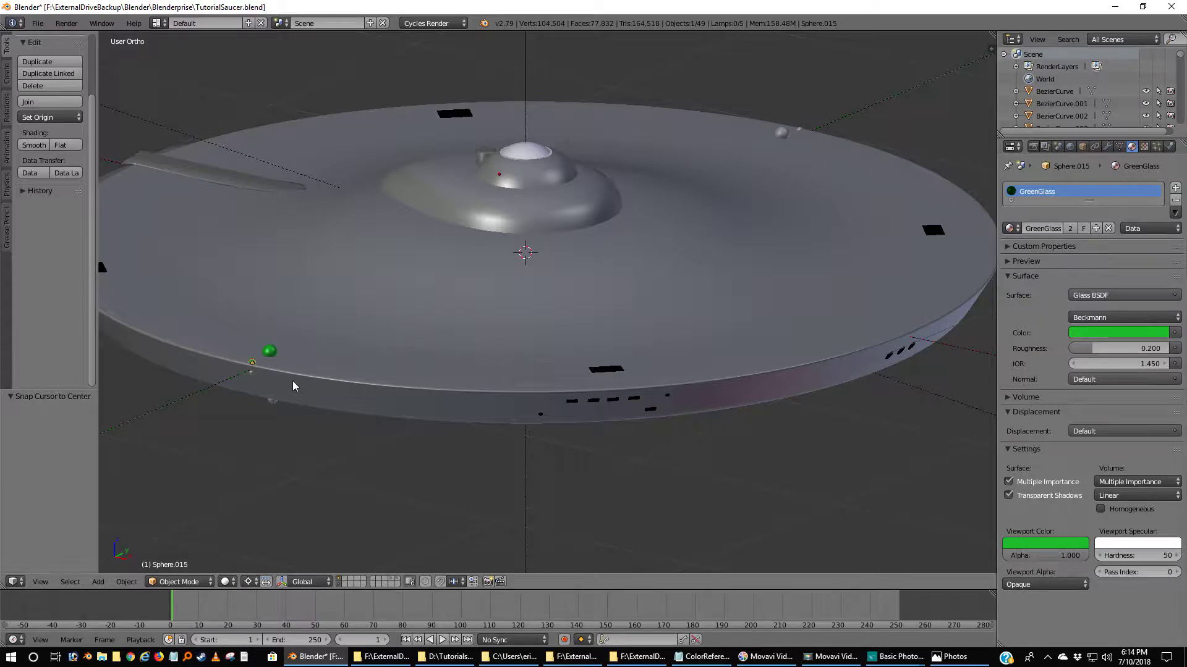
- Give the small lower sphere on the same rim a new material named DiffuseWhiteGlass
right_click(250, 373)
scroll(241, 396, up, 4)
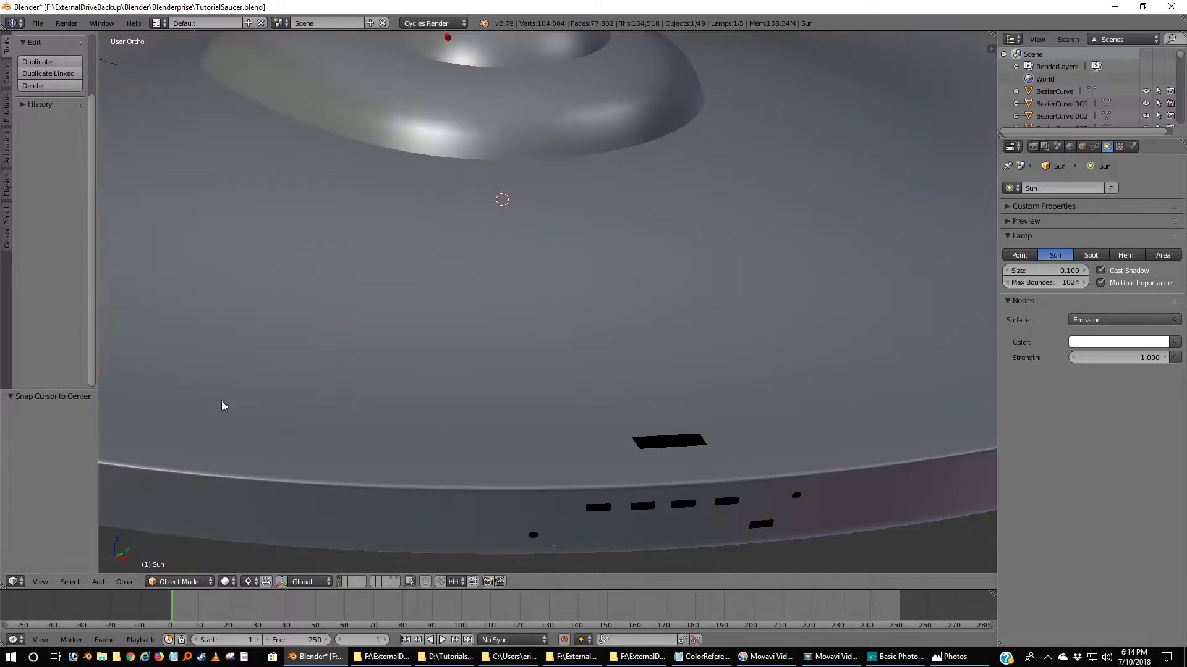
shift+middle_drag(178, 418, 599, 287)
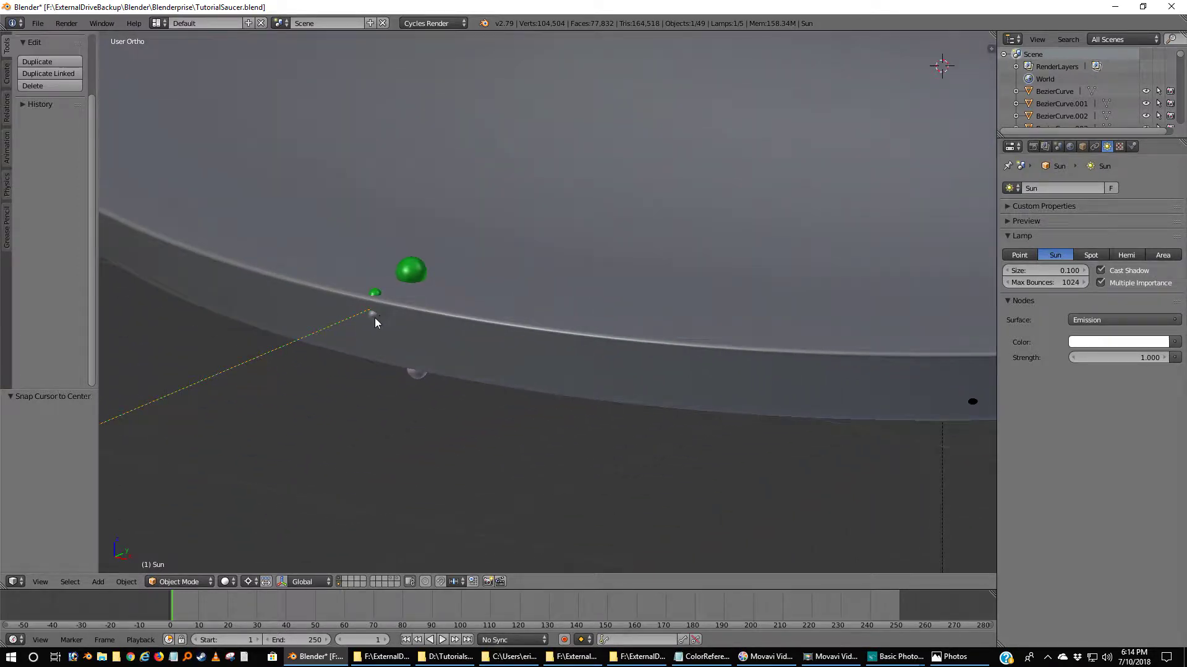
right_click(374, 317)
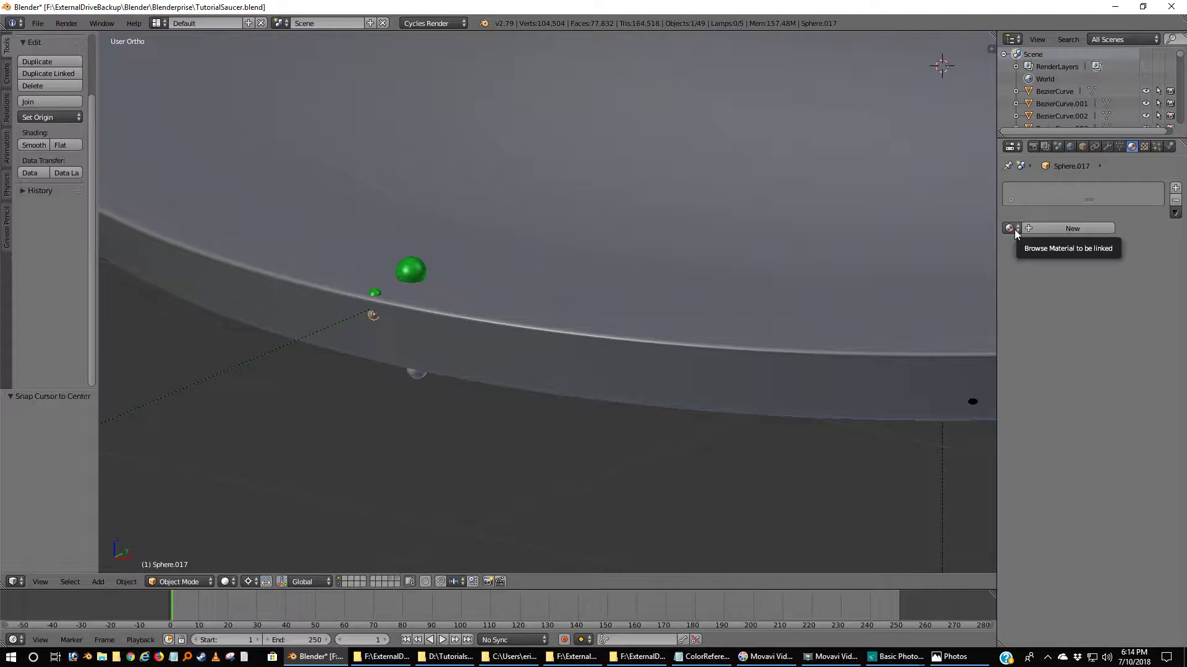
click(1059, 228)
click(1058, 229)
text(W)
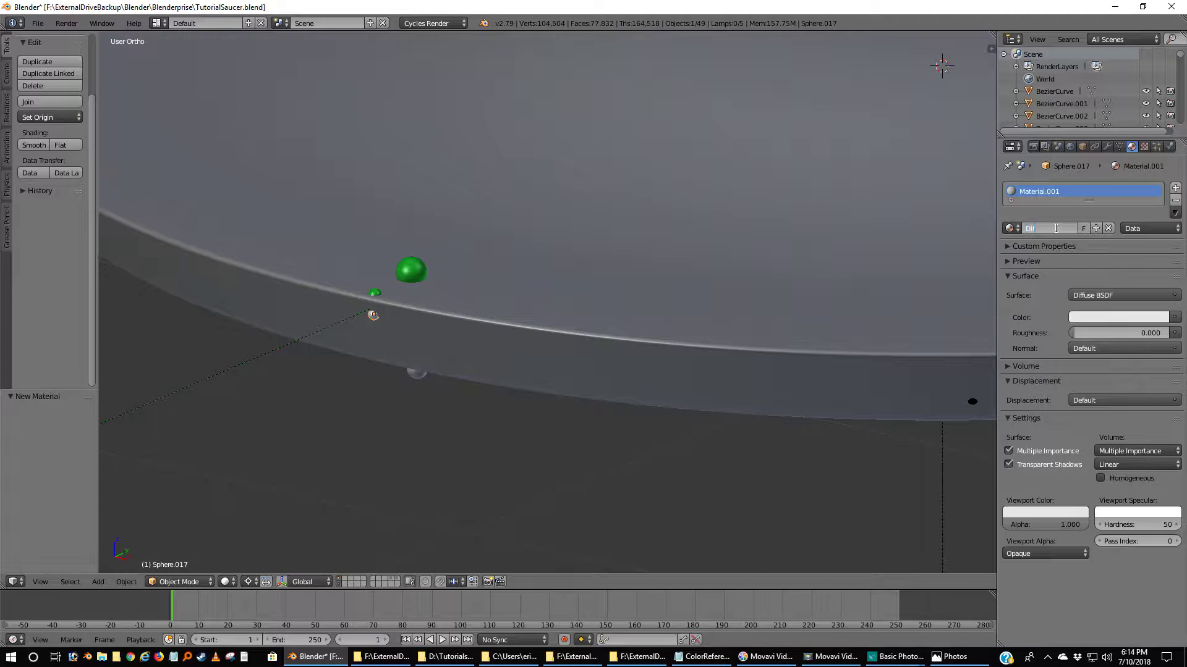
text(ss)
key(Return)
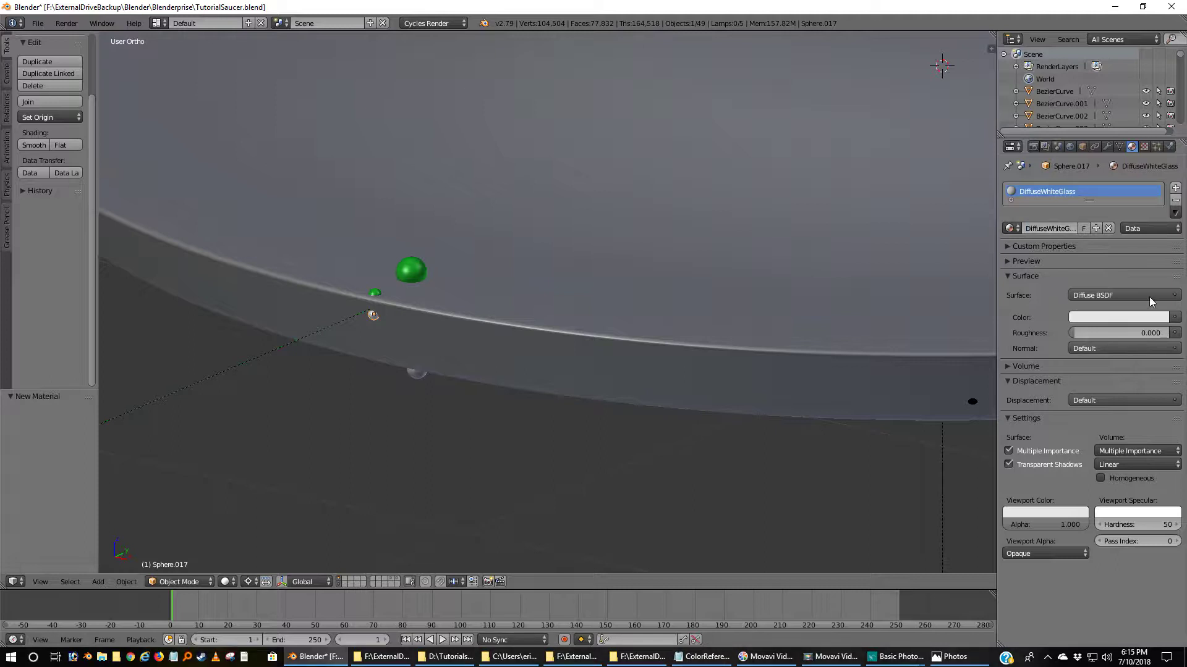
- Change DiffuseWhiteGlass to a Glass BSDF surface with roughness 0.8
click(1100, 297)
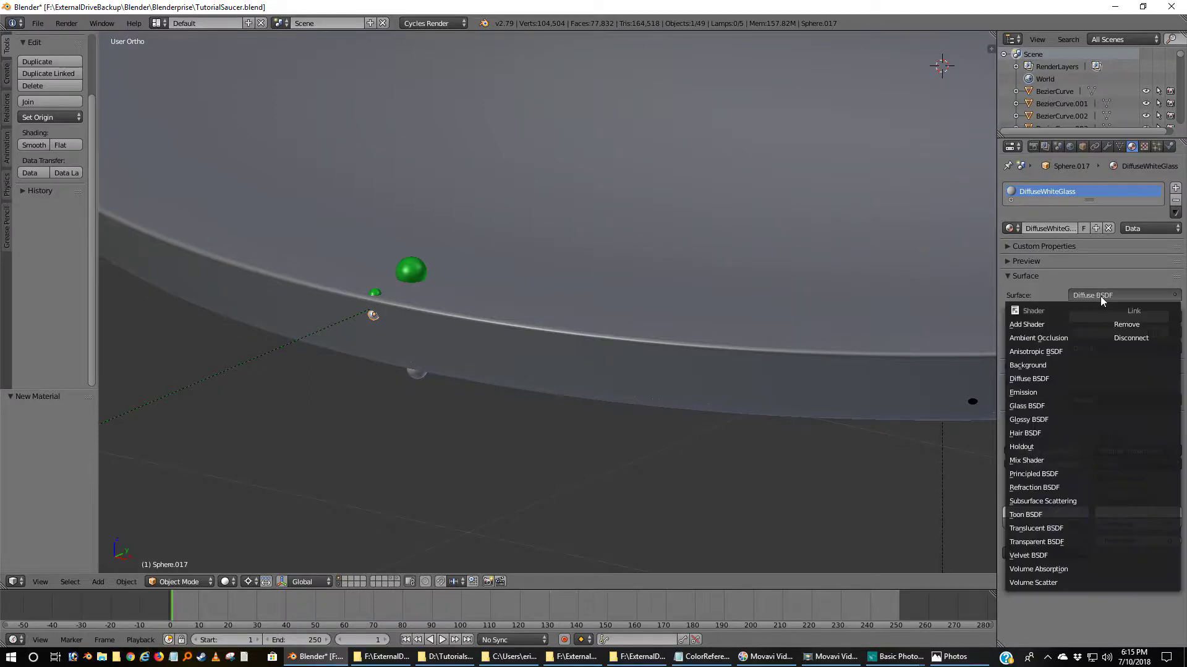
click(1036, 407)
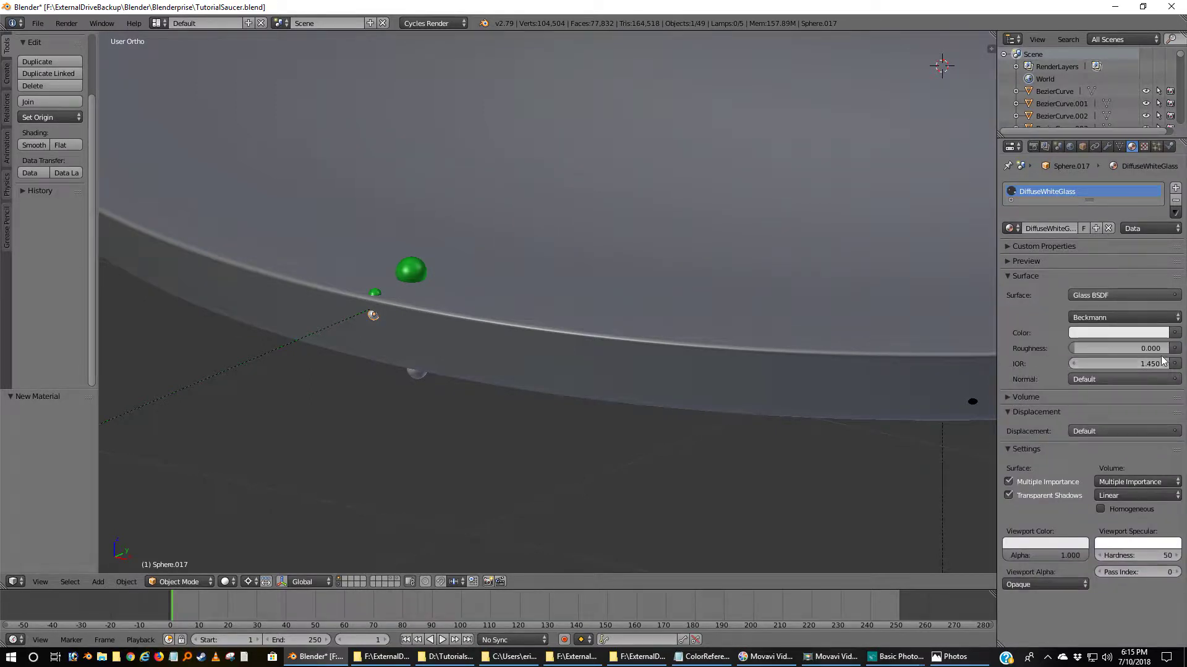
click(1137, 349)
key(BackSpace)
key(Return)
- Assign DiffuseWhiteGlass to the large sphere under the saucer on the same side
right_click(412, 374)
click(1010, 229)
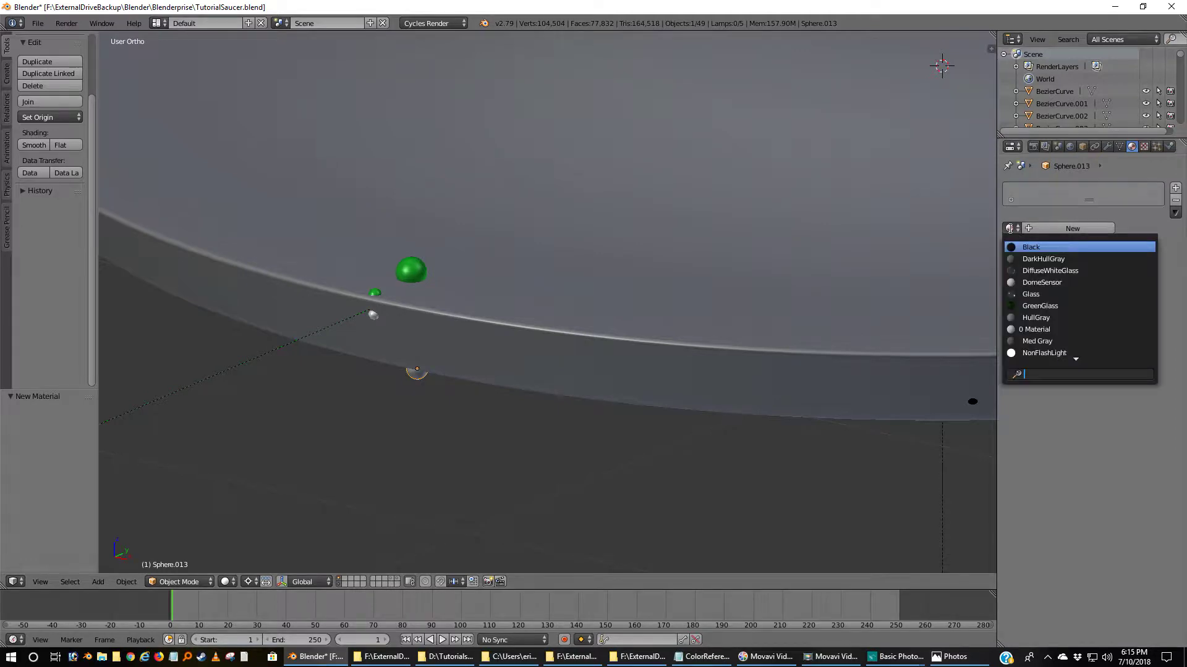
click(1050, 271)
- Assign DiffuseWhiteGlass to the large underside sphere on the opposite side of the saucer
scroll(599, 389, down, 5)
middle_drag(796, 299, 641, 259)
scroll(699, 265, up, 4)
shift+middle_drag(796, 223, 598, 374)
right_click(686, 300)
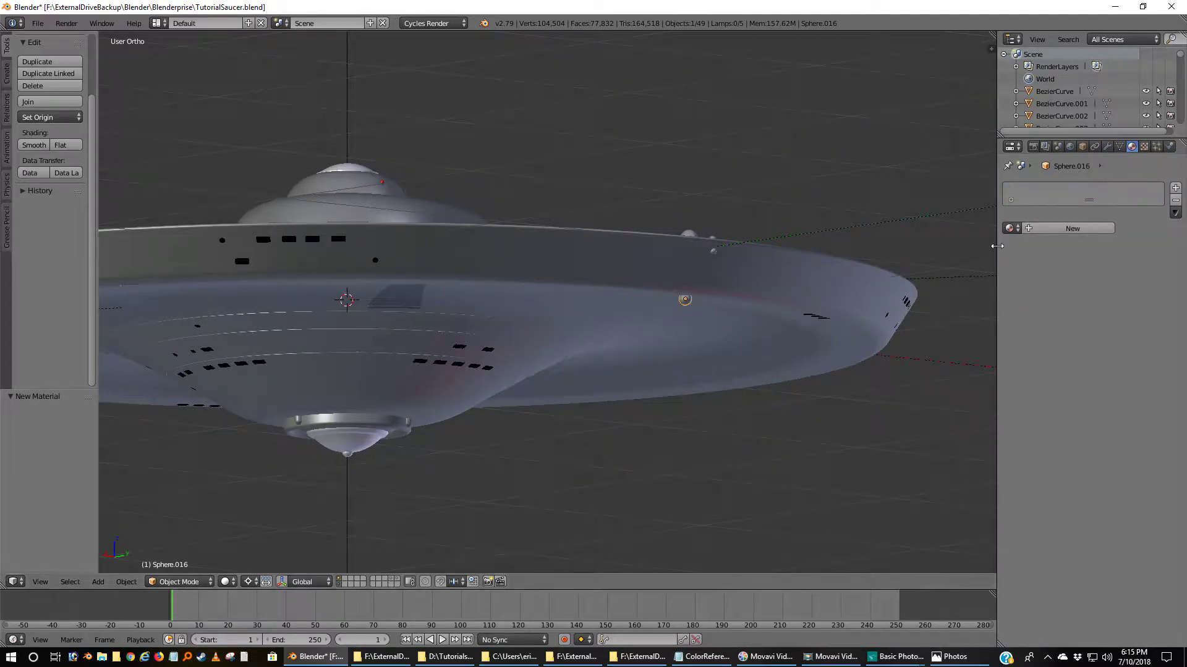
click(1008, 228)
click(1044, 270)
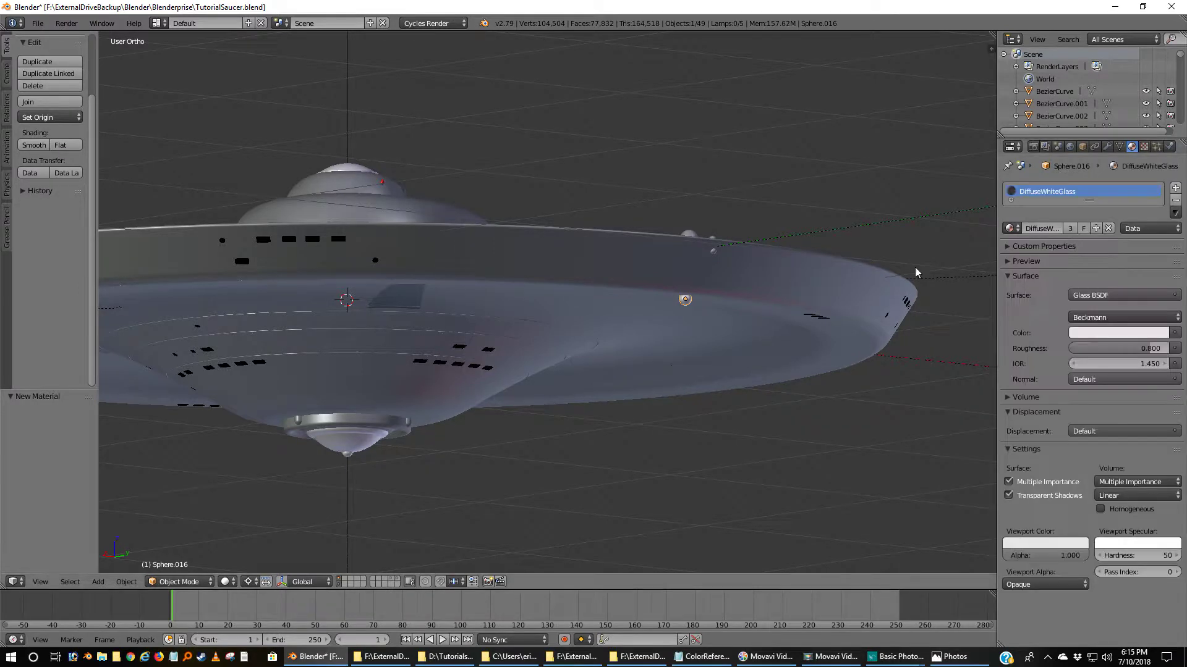
- Assign DiffuseWhiteGlass to the small lower sphere on the opposite rim edge
right_click(713, 250)
scroll(720, 256, up, 3)
right_click(712, 252)
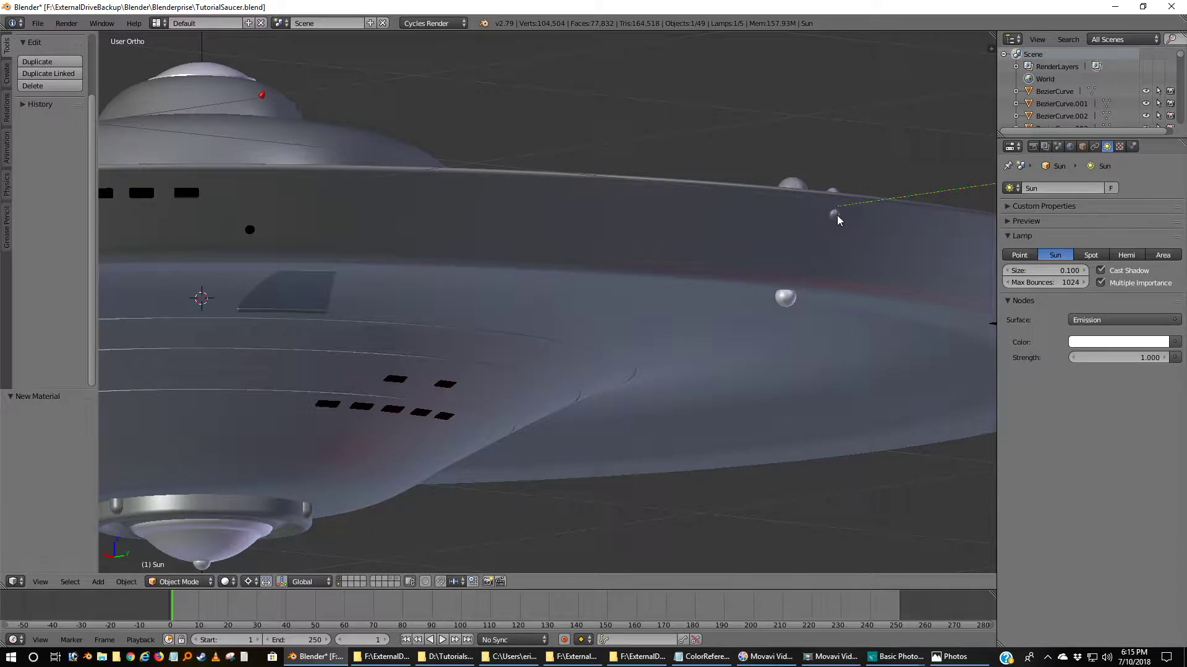
click(1010, 229)
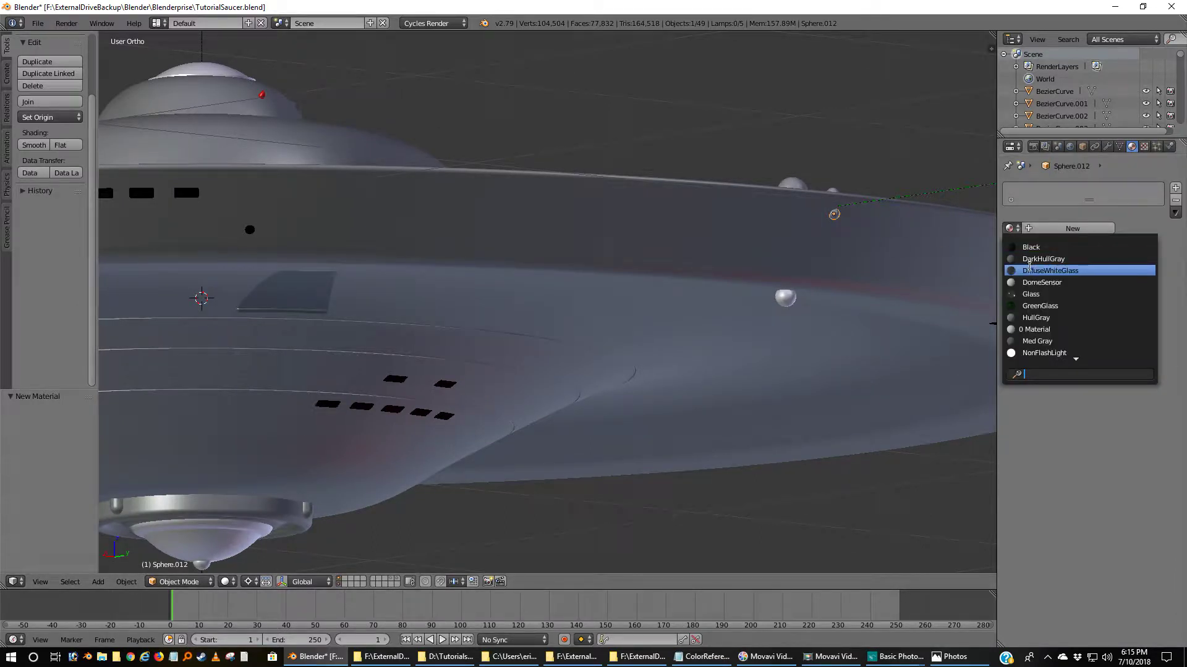
click(1031, 268)
- Assign GreenGlass to the large upper sphere on the opposite rim as a starting material
middle_drag(898, 230, 733, 164)
scroll(731, 280, up, 4)
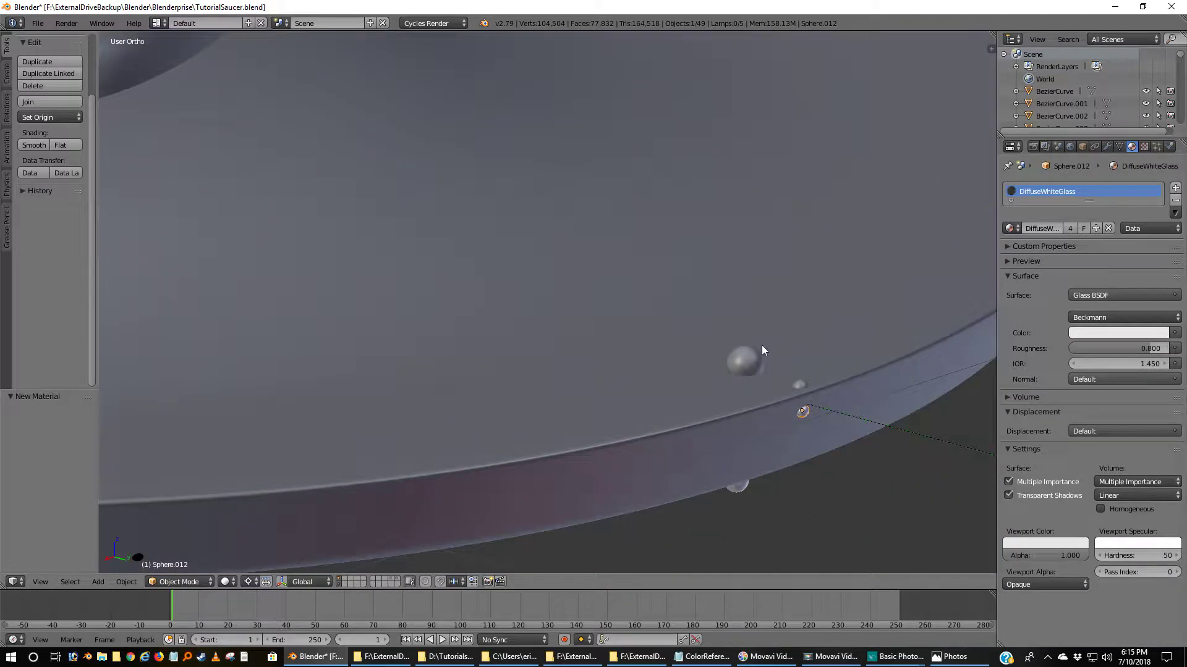
right_click(749, 367)
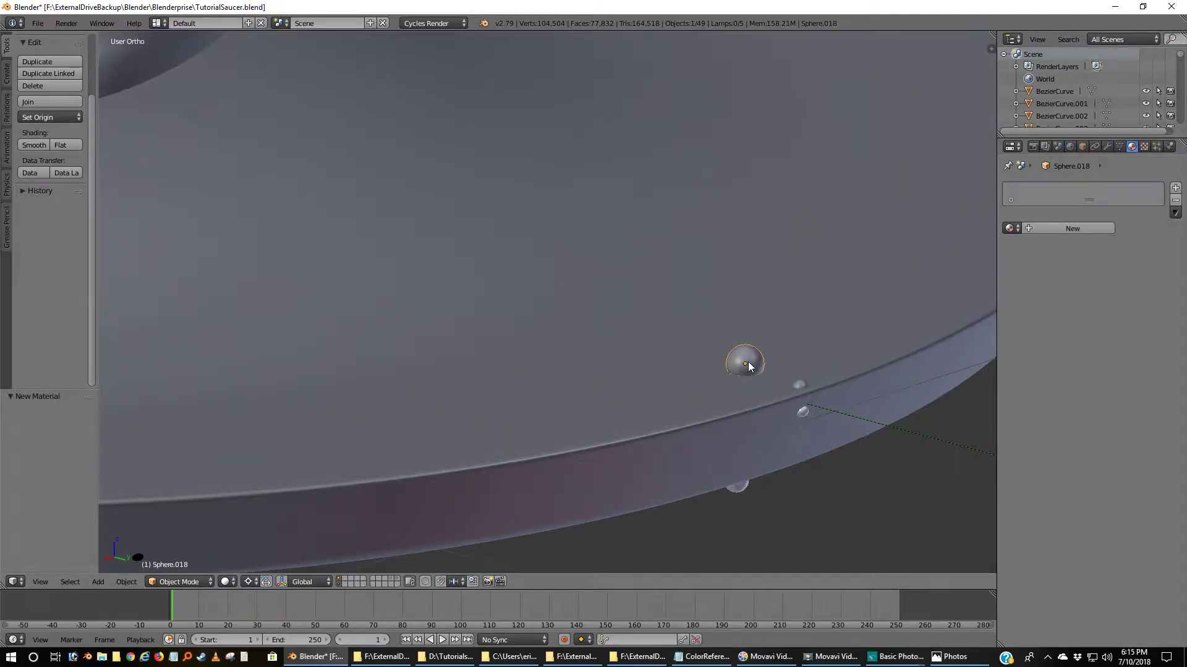
click(1010, 227)
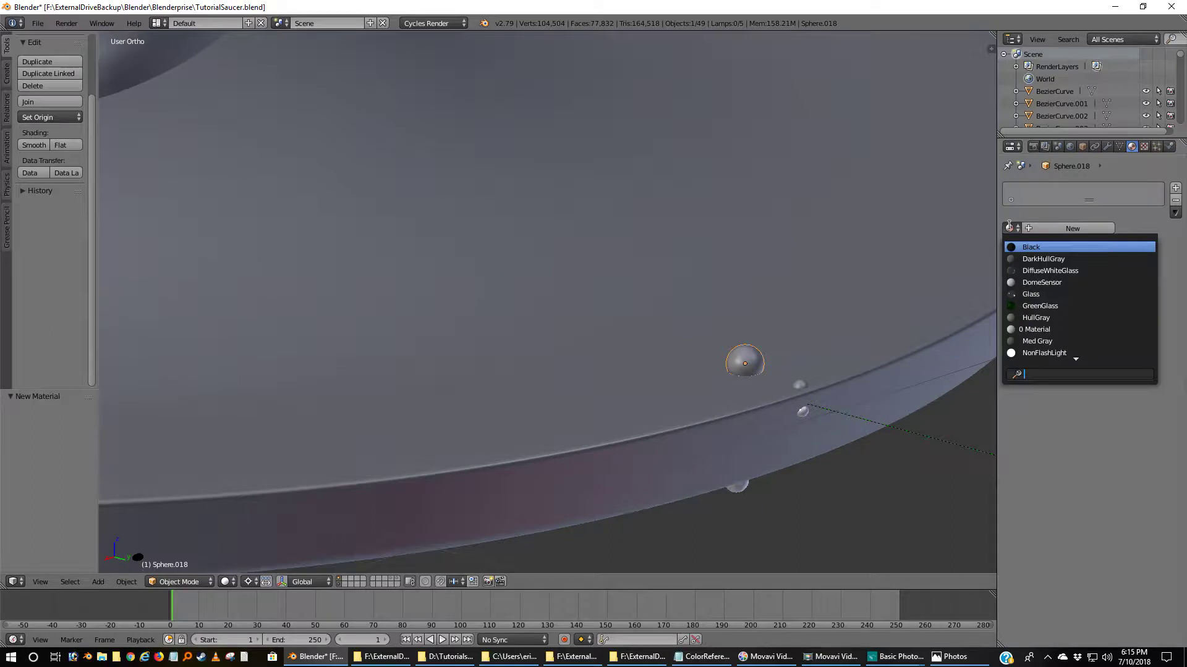
click(1039, 306)
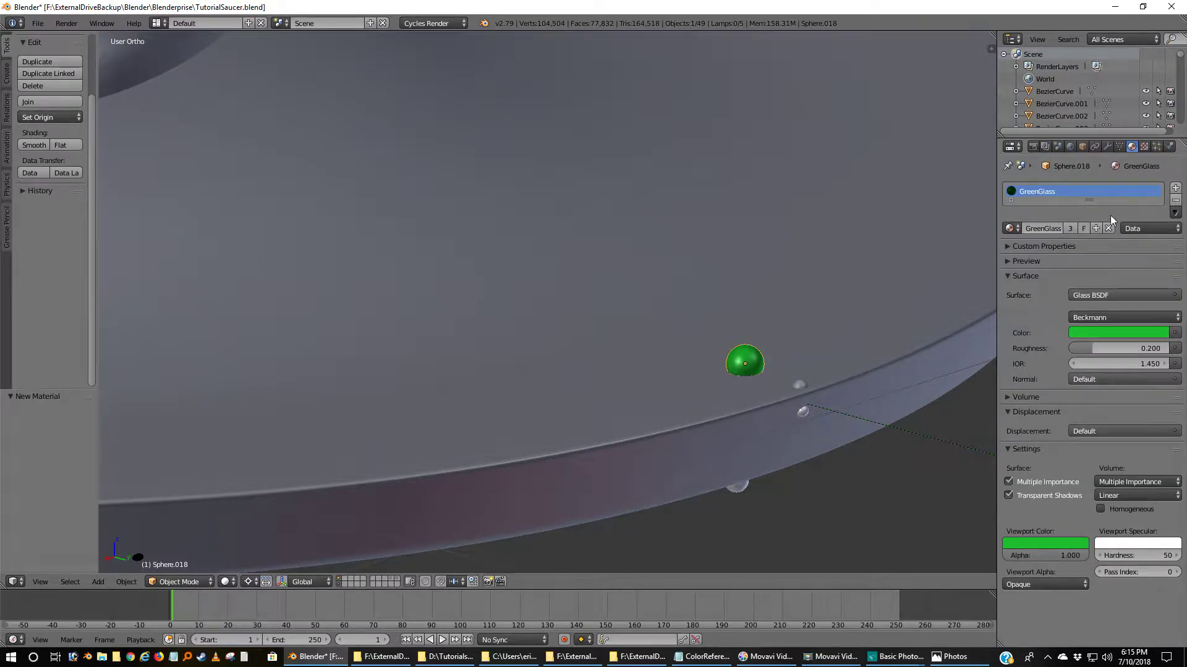
- Make an independent copy of this sphere's GreenGlass material and name it RedGlass
click(1096, 228)
text(RedGlass)
key(Return)
click(1048, 228)
key(BackSpace)
key(BackSpace)
key(BackSpace)
key(Return)
- Change the RedGlass surface color to a saturated red
click(1104, 332)
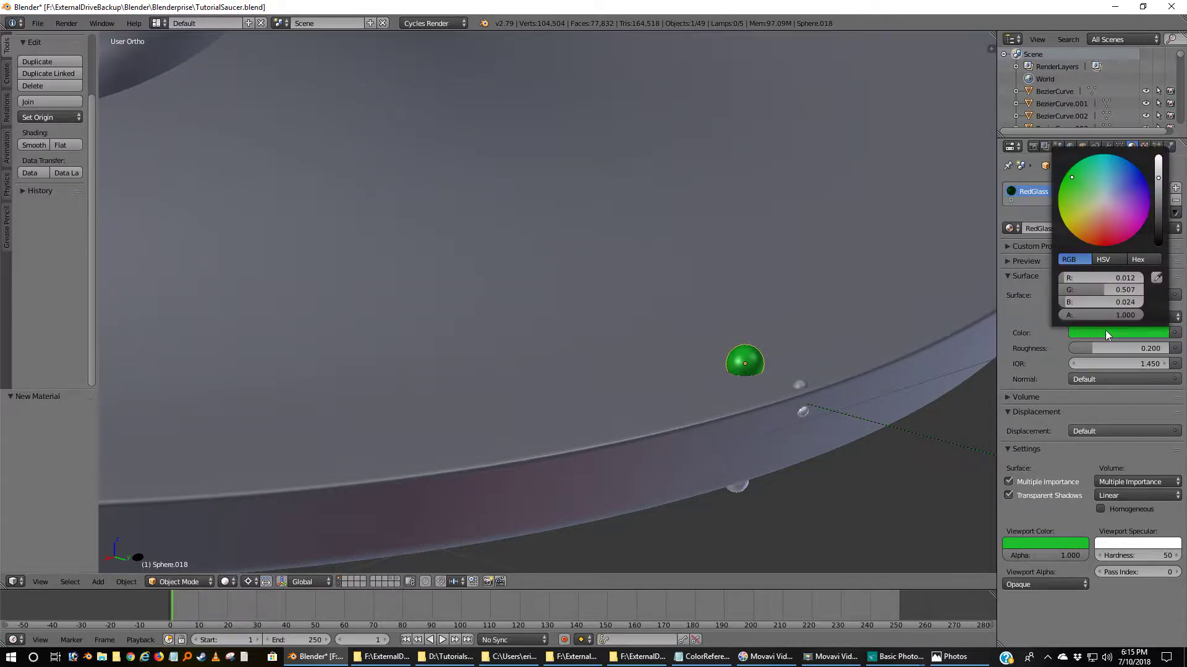
drag(1105, 242, 1100, 239)
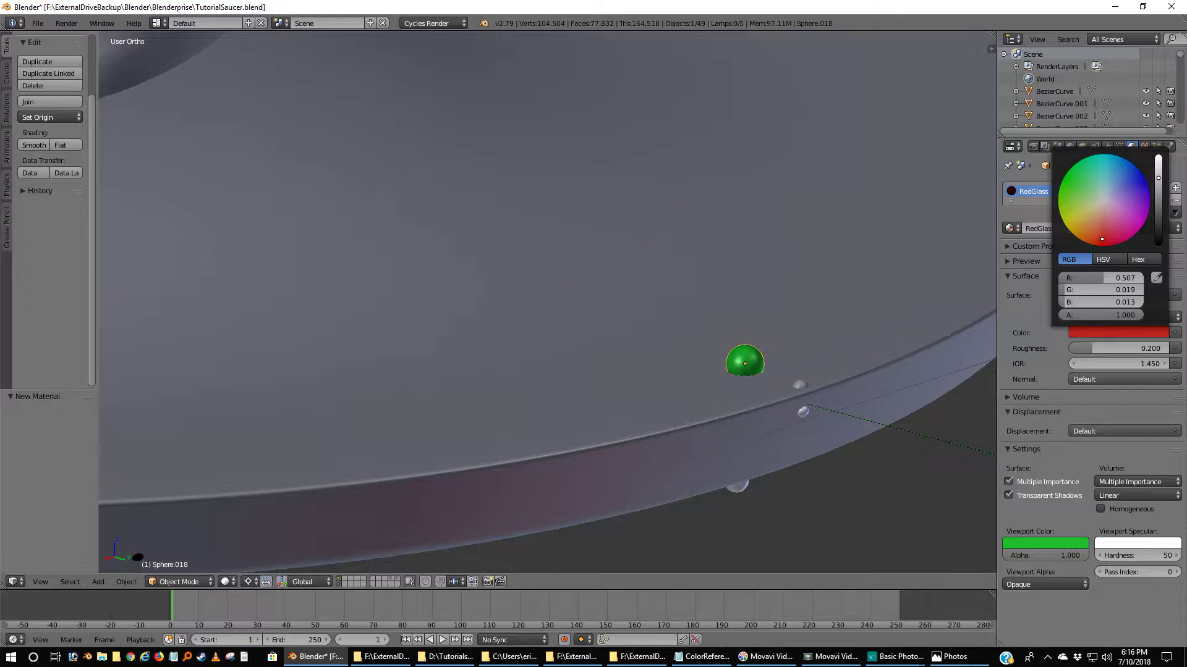
drag(1101, 240, 1100, 241)
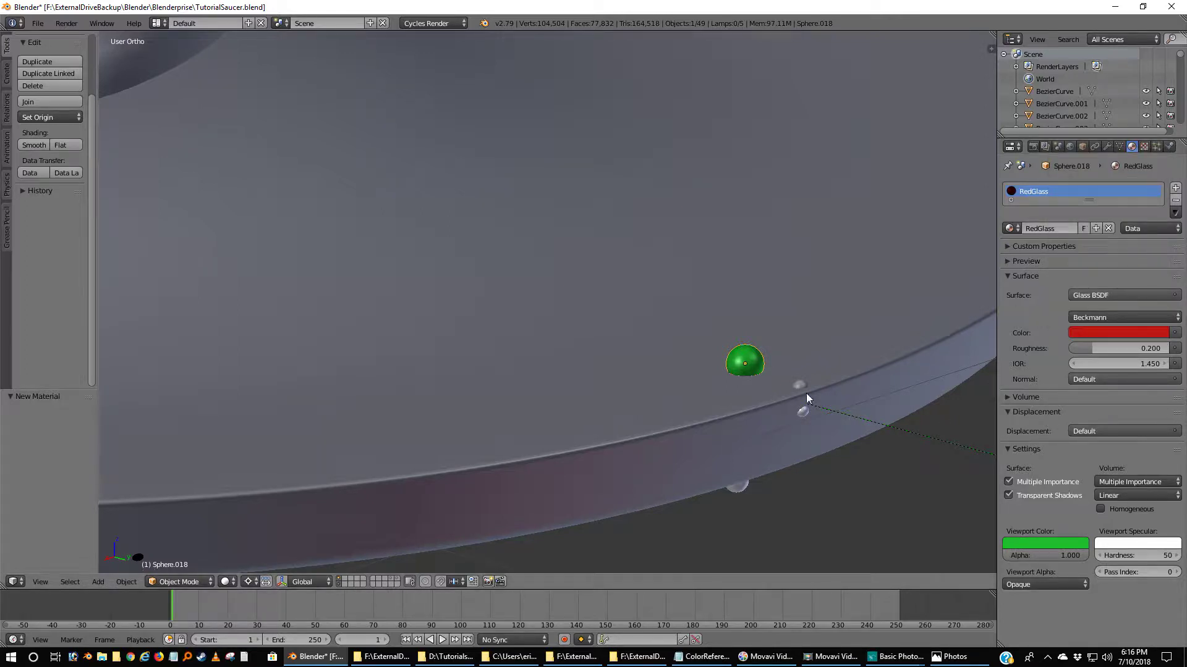
- Sample the red surface color into the RedGlass material's viewport color
click(1054, 542)
click(1076, 500)
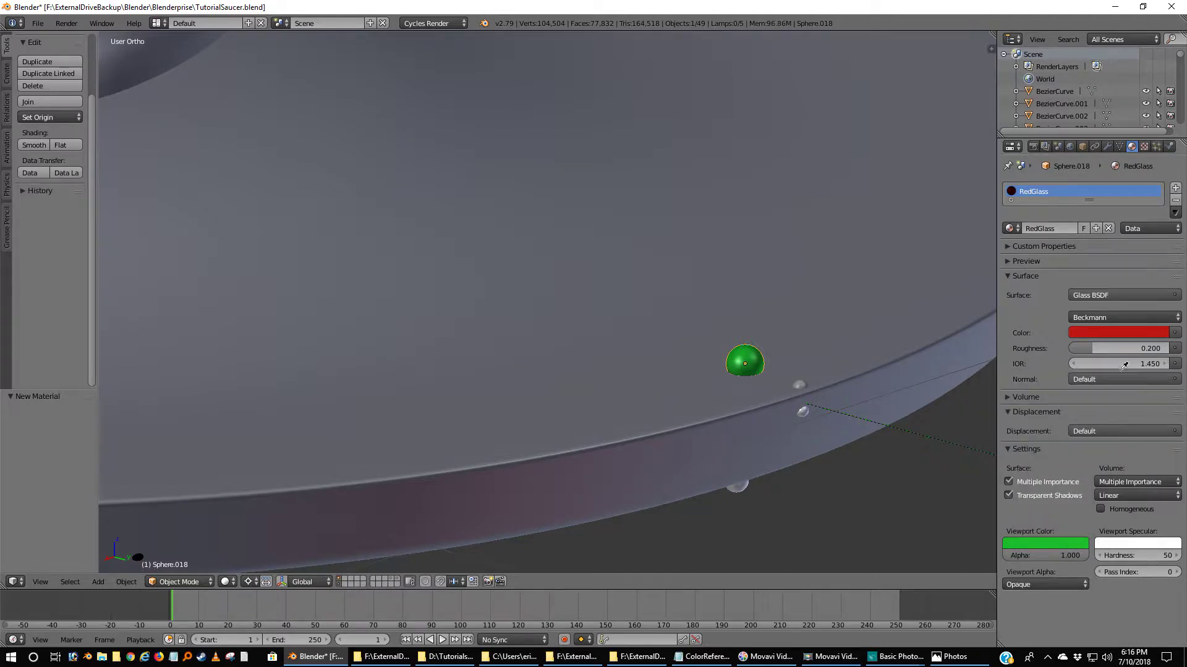
click(1122, 335)
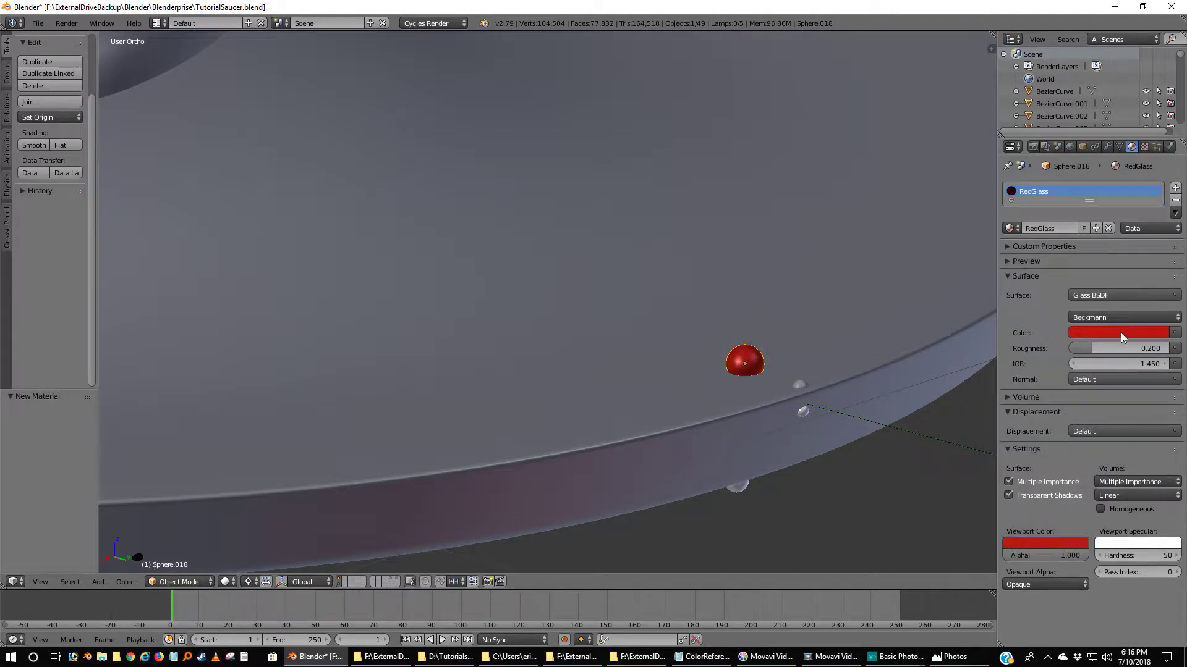
- Assign the existing RedGlass material to the small upper sphere beside the large red one on the rim
right_click(801, 387)
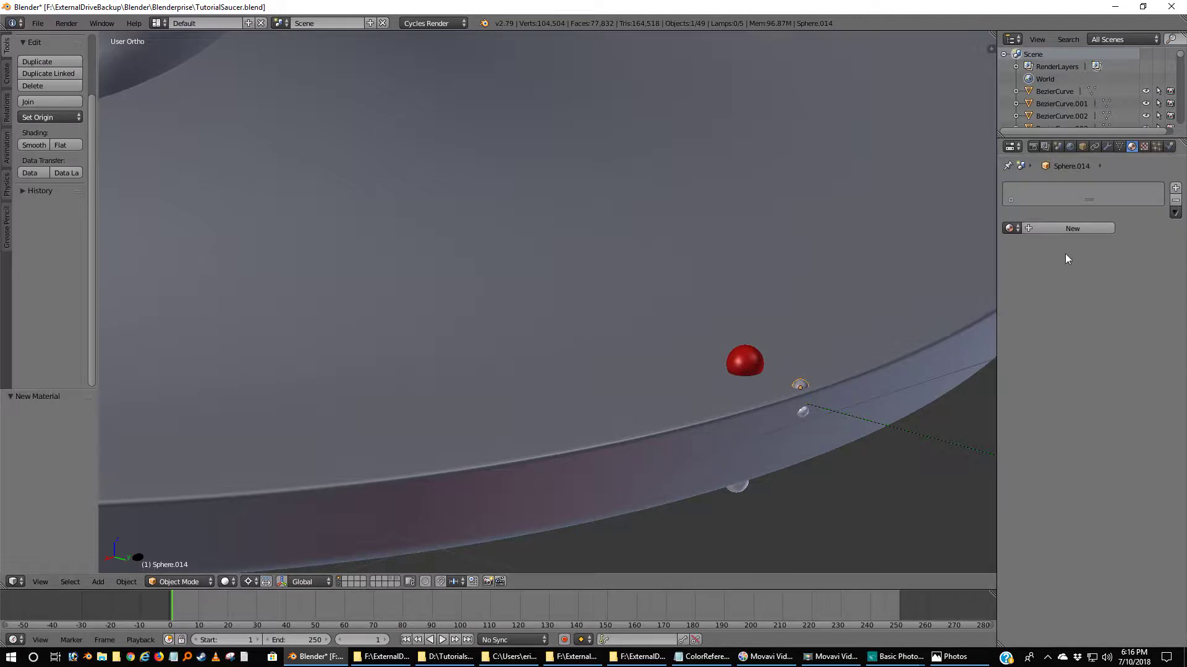
click(1010, 228)
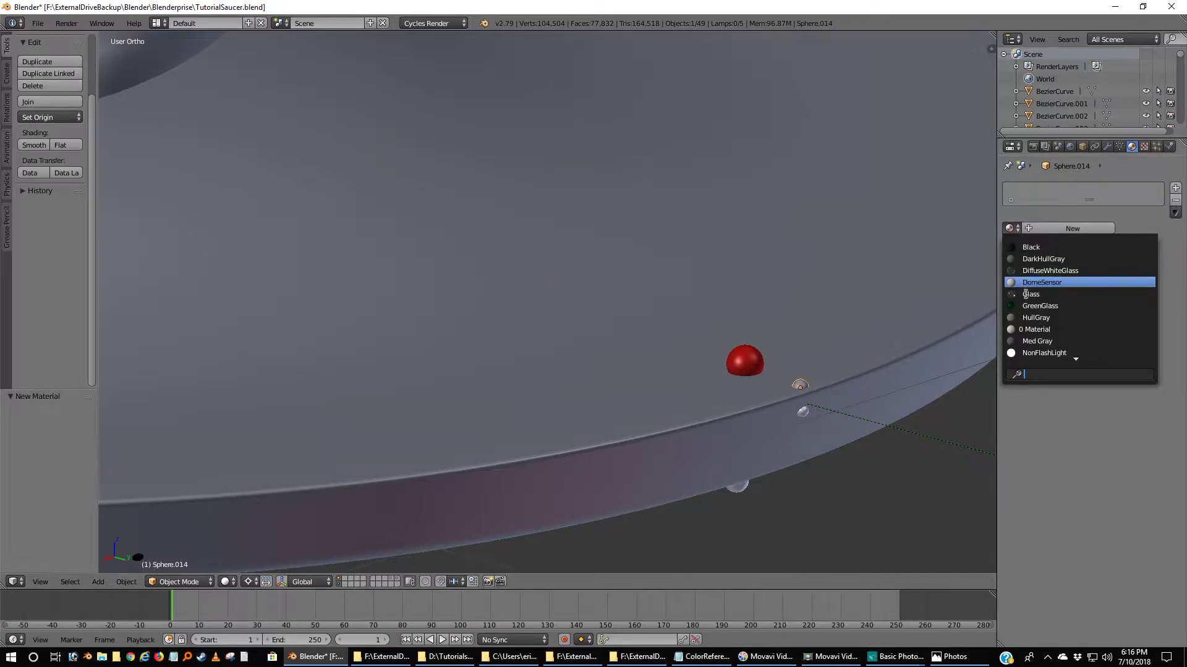
scroll(1030, 312, down, 4)
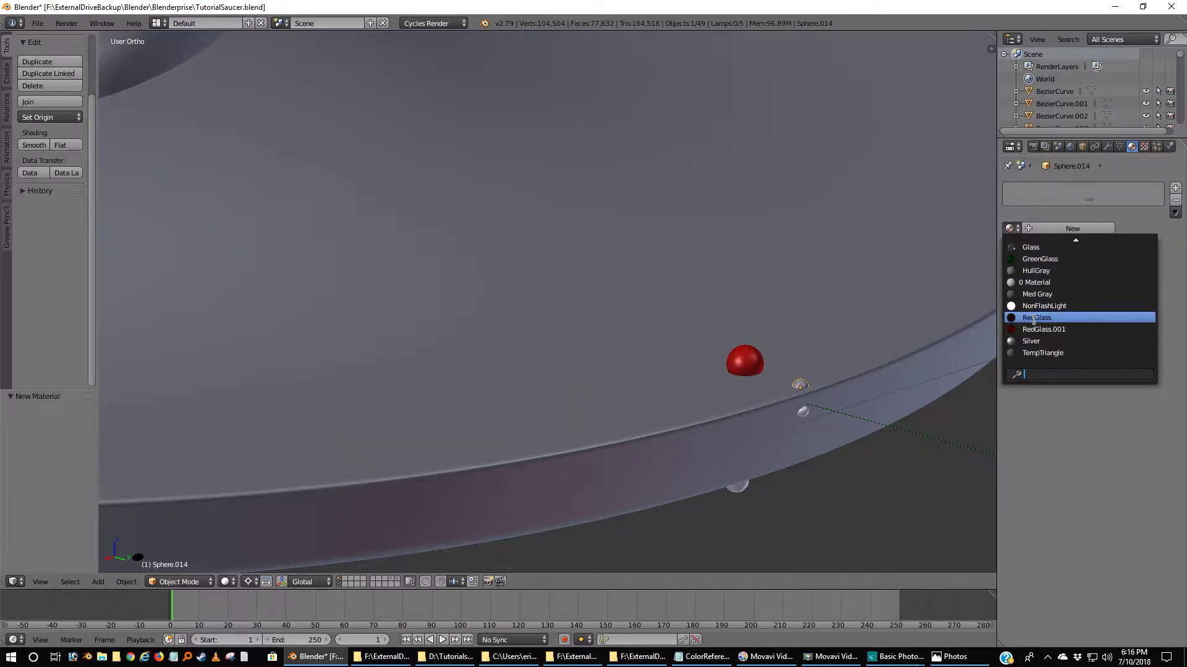
click(1036, 317)
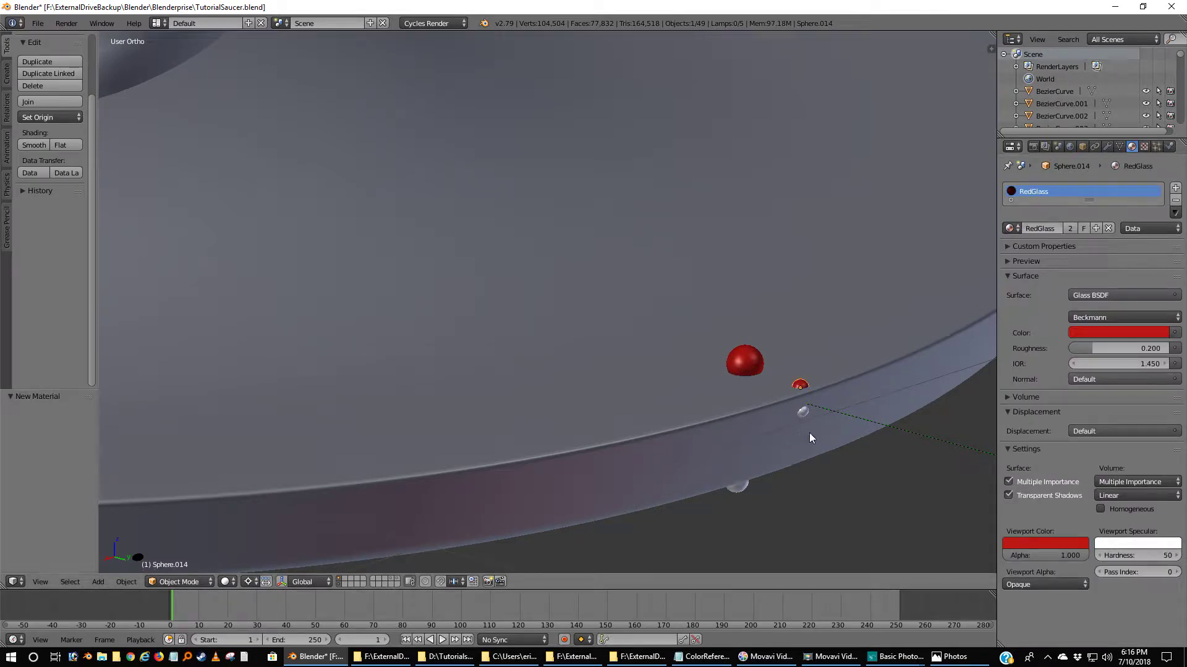
- Make the camera in front of the saucer active, render the scene from it, and close the render after inspecting it
scroll(809, 431, down, 5)
middle_drag(513, 361, 384, 405)
scroll(539, 357, down, 5)
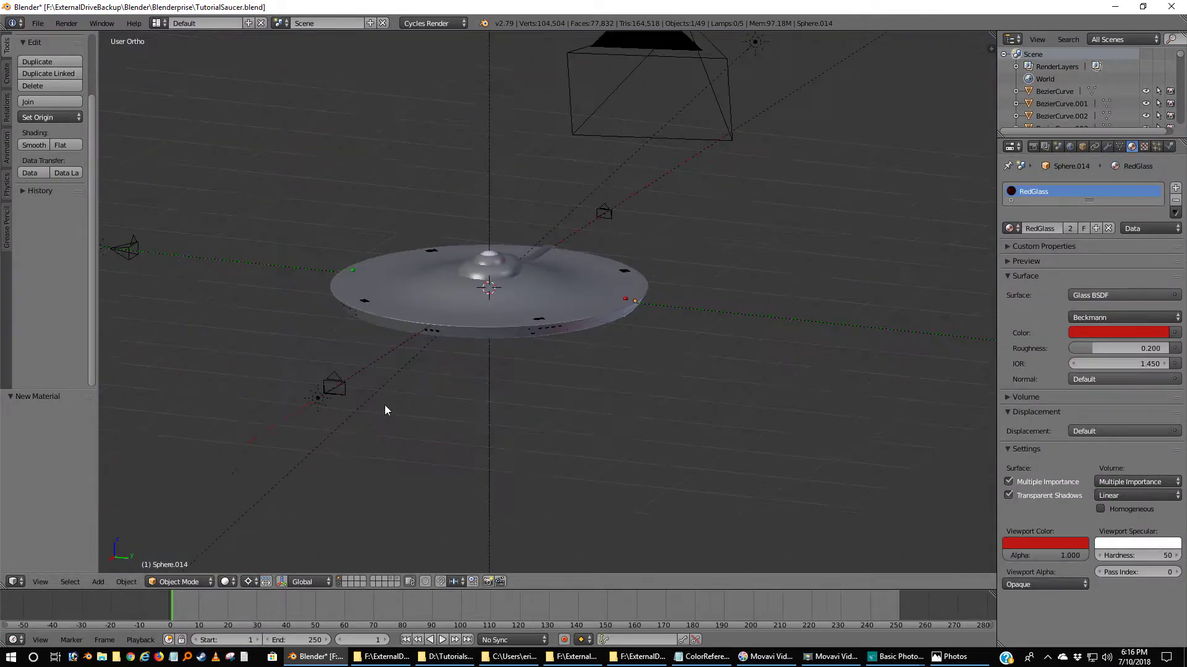
right_click(344, 390)
key(ctrl+KP_0)
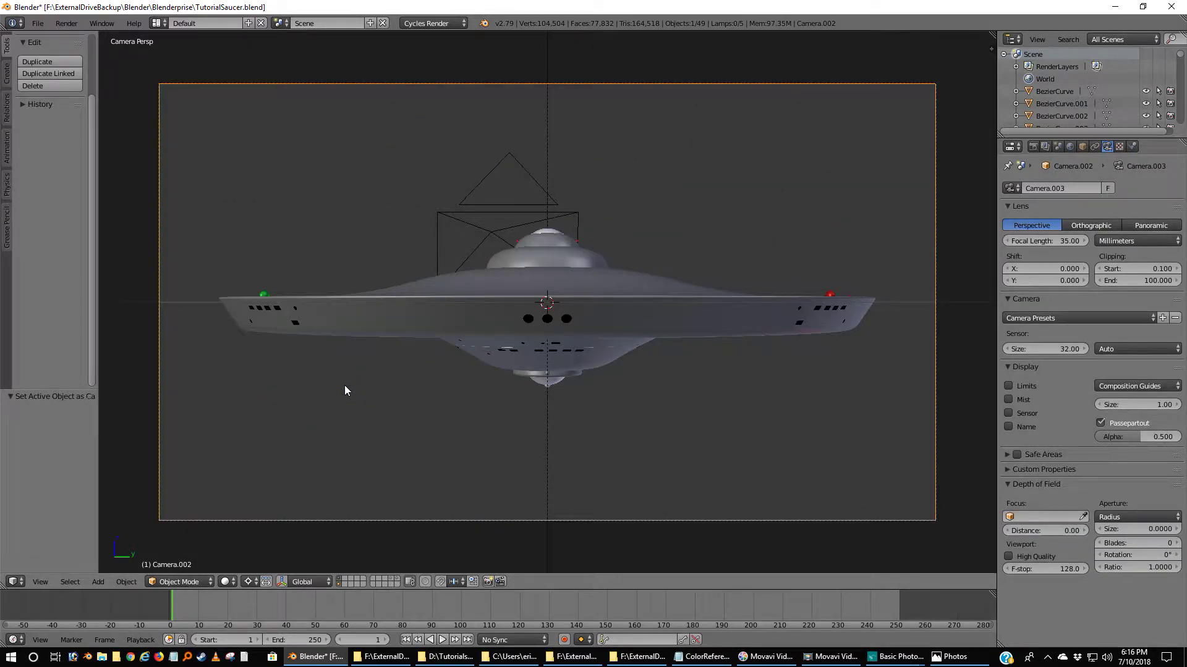
key(F12)
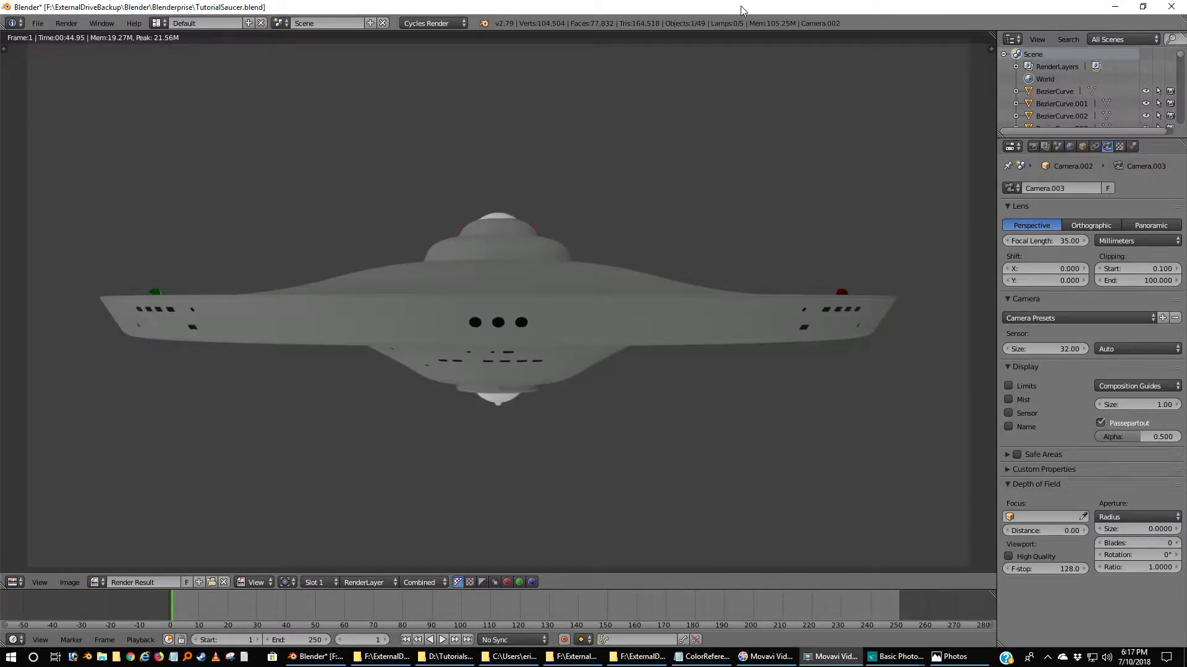
click(1143, 7)
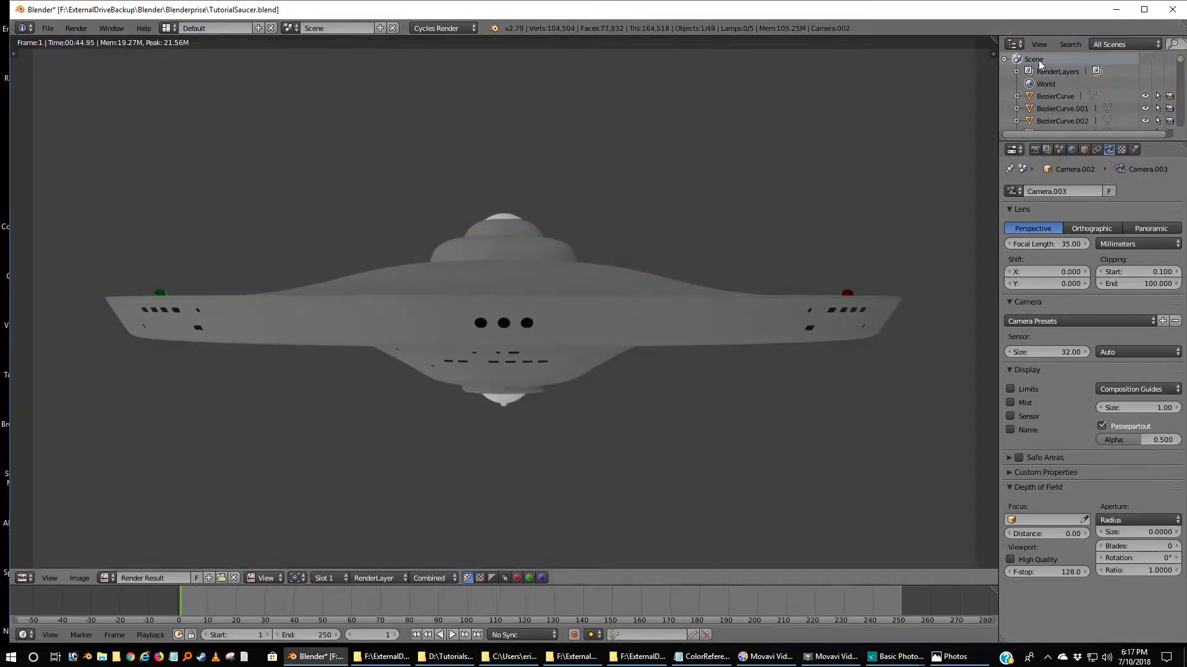
click(1144, 9)
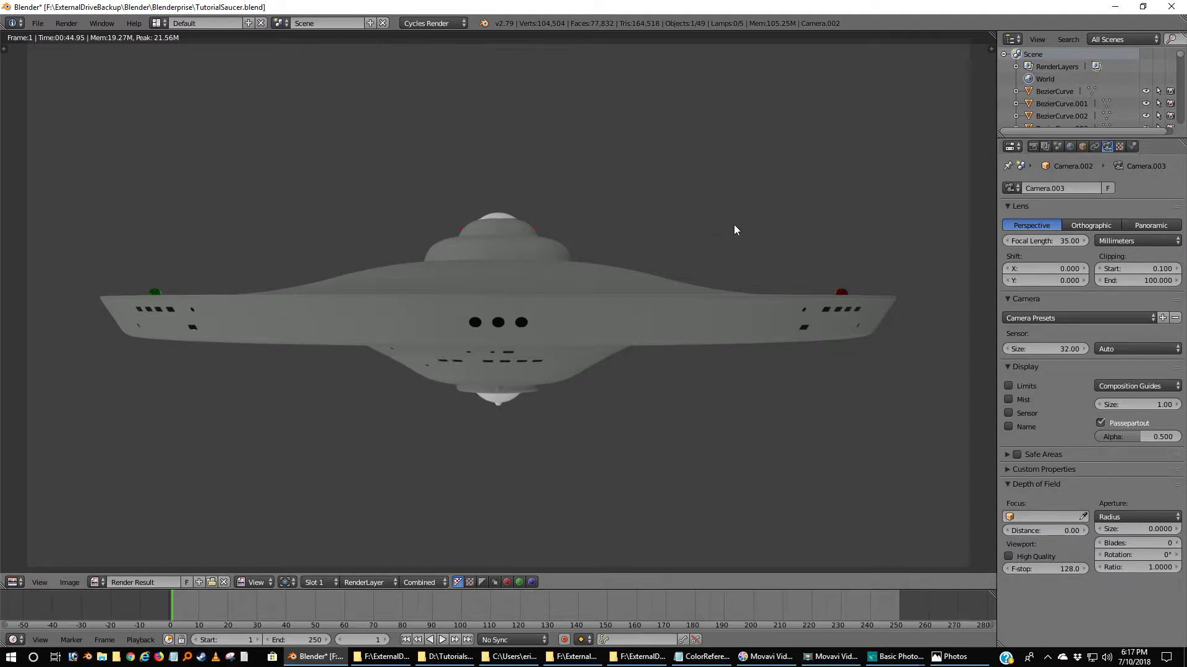
key(Escape)
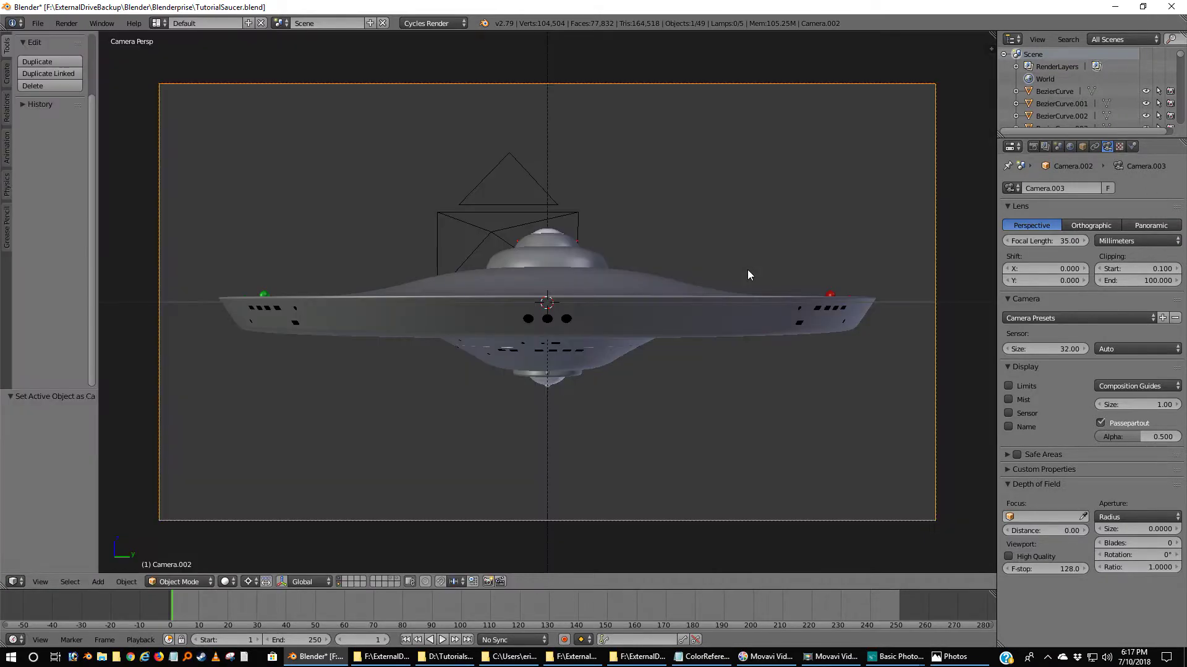
- Scale the oversized camera behind the saucer down to about 0.39 around its own center instead of the 3D cursor
middle_drag(747, 269, 552, 225)
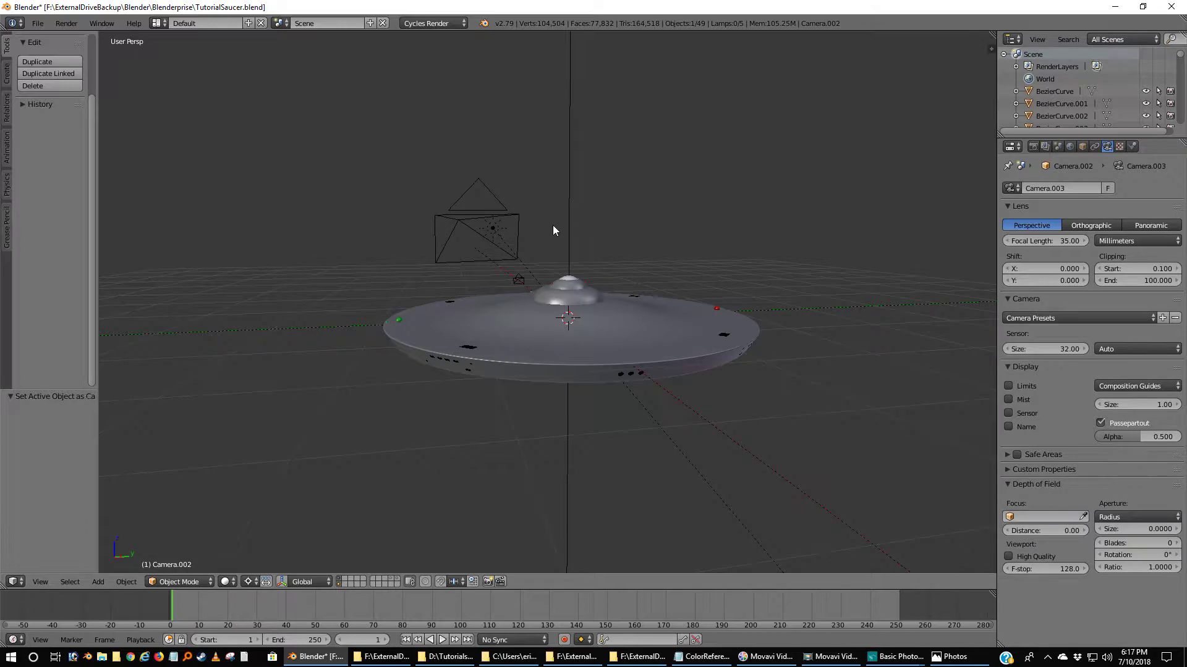
scroll(427, 287, down, 3)
middle_drag(427, 286, 606, 272)
right_click(185, 195)
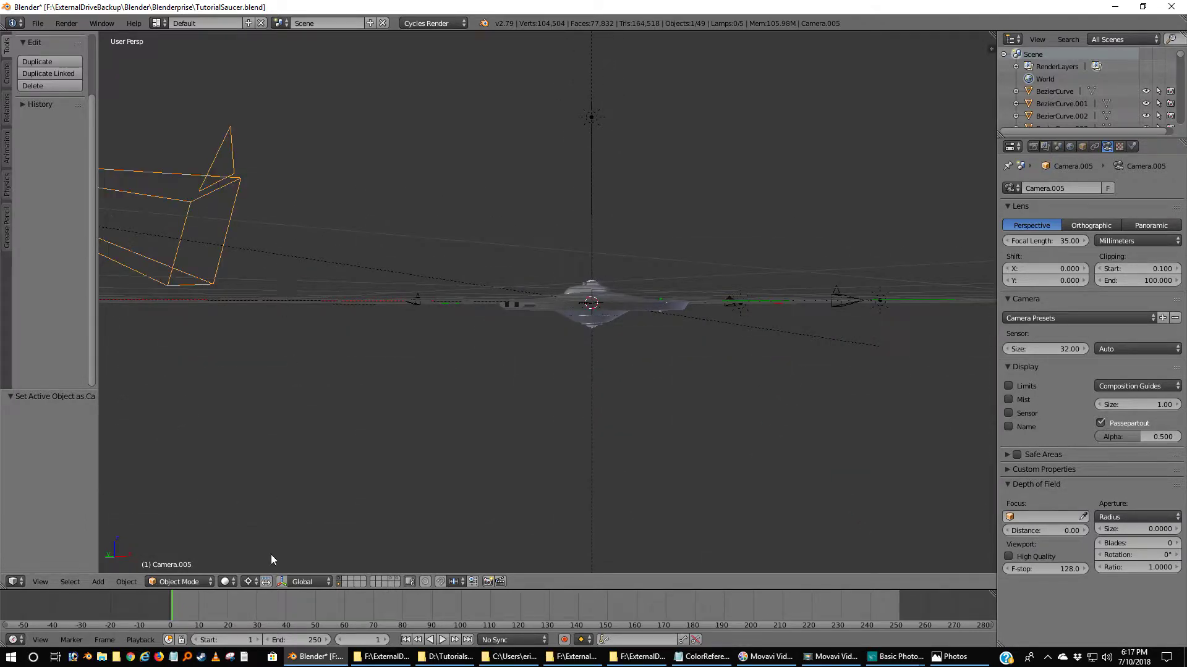
click(249, 582)
click(290, 564)
scroll(350, 284, down, 2)
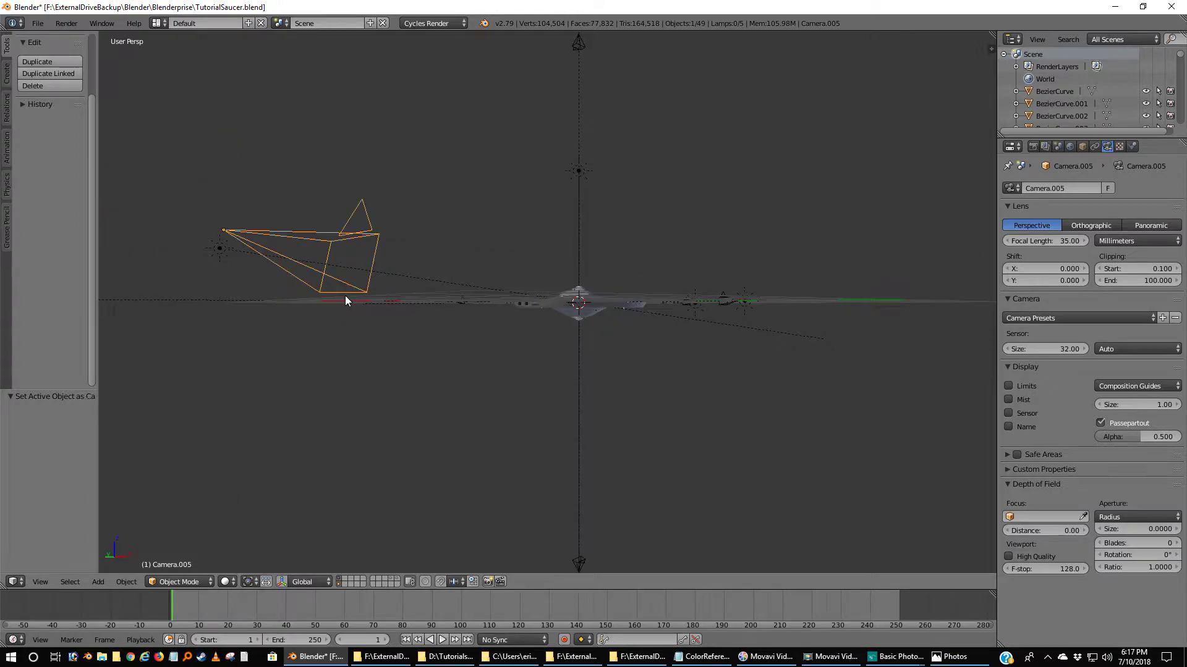
key(s)
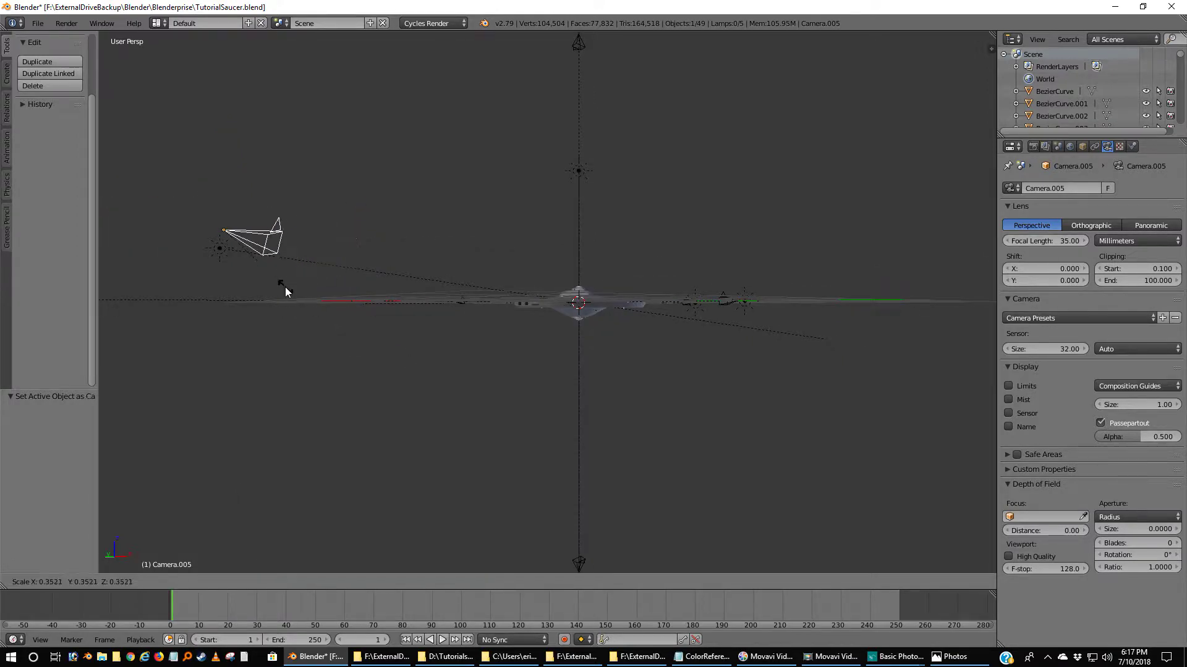
key(Escape)
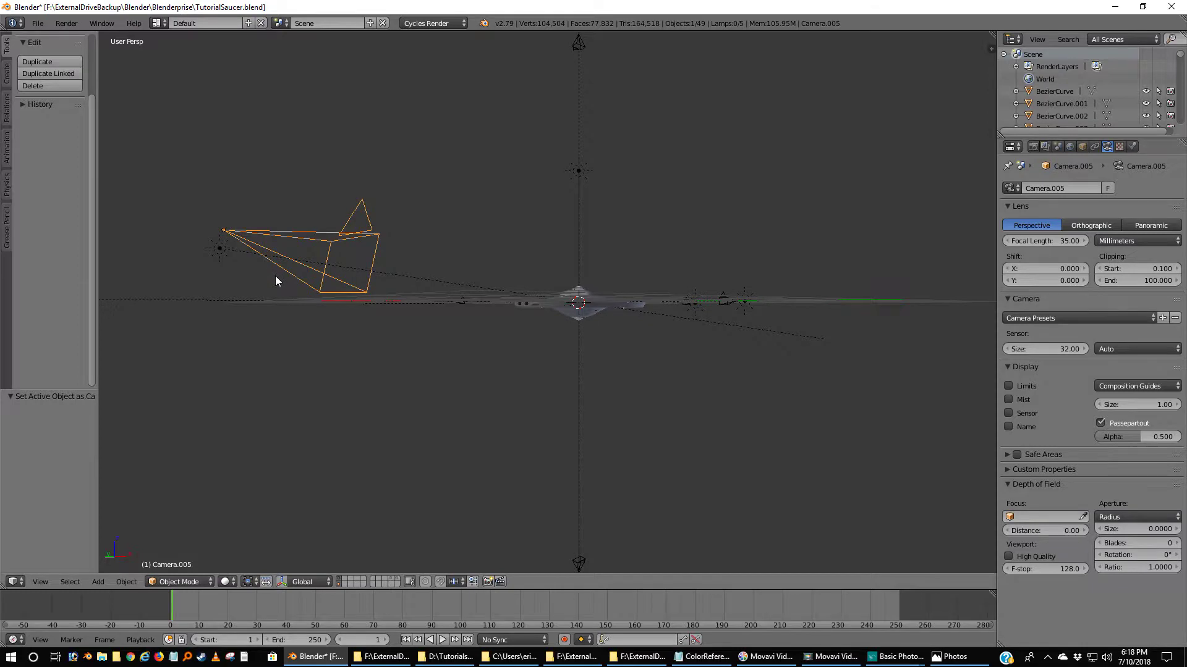
key(s)
click(294, 298)
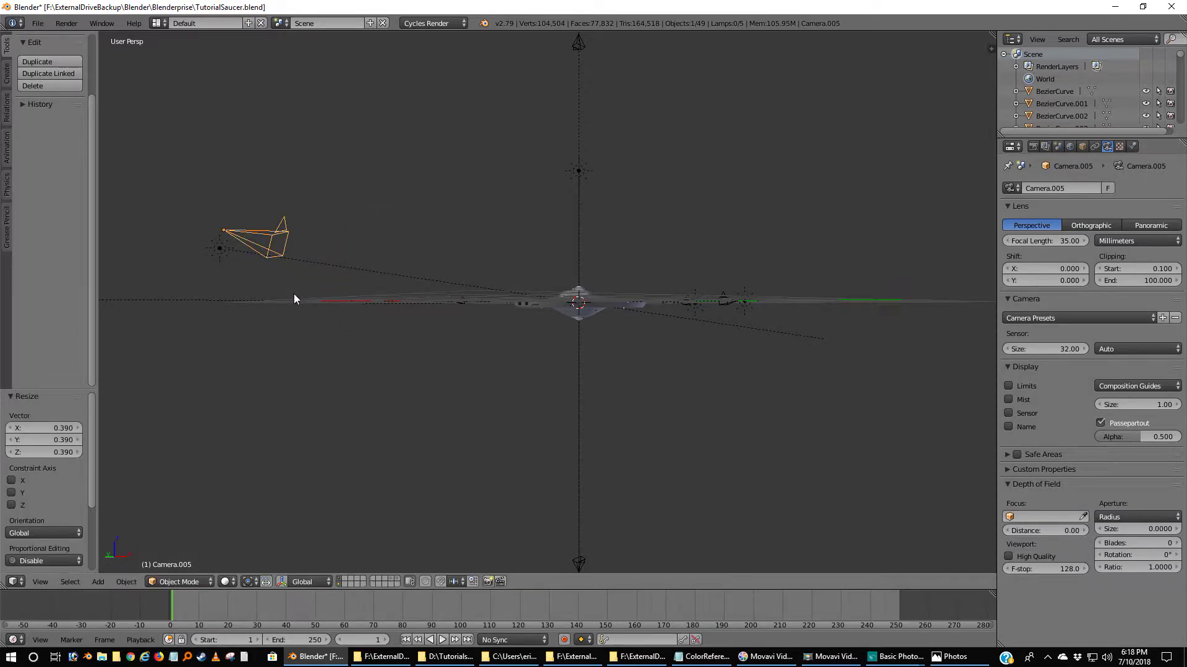
- Make the rear camera active, move it about 2.81 units along global X toward the saucer, and render the view
key(ctrl+KP_0)
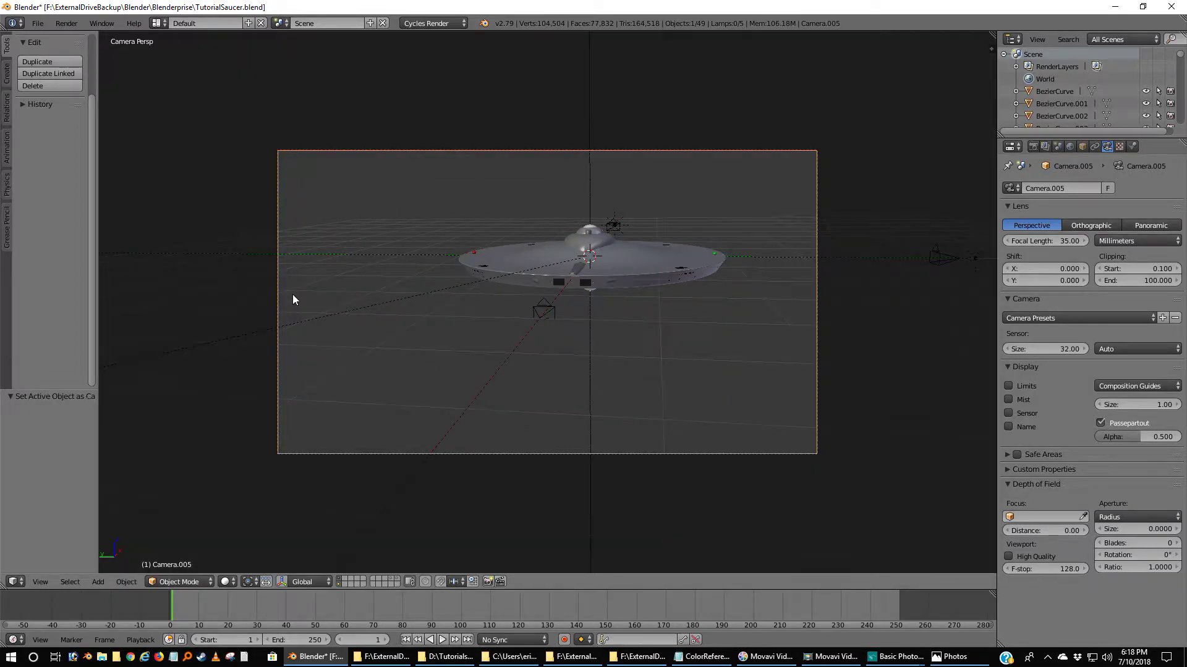
scroll(297, 301, up, 2)
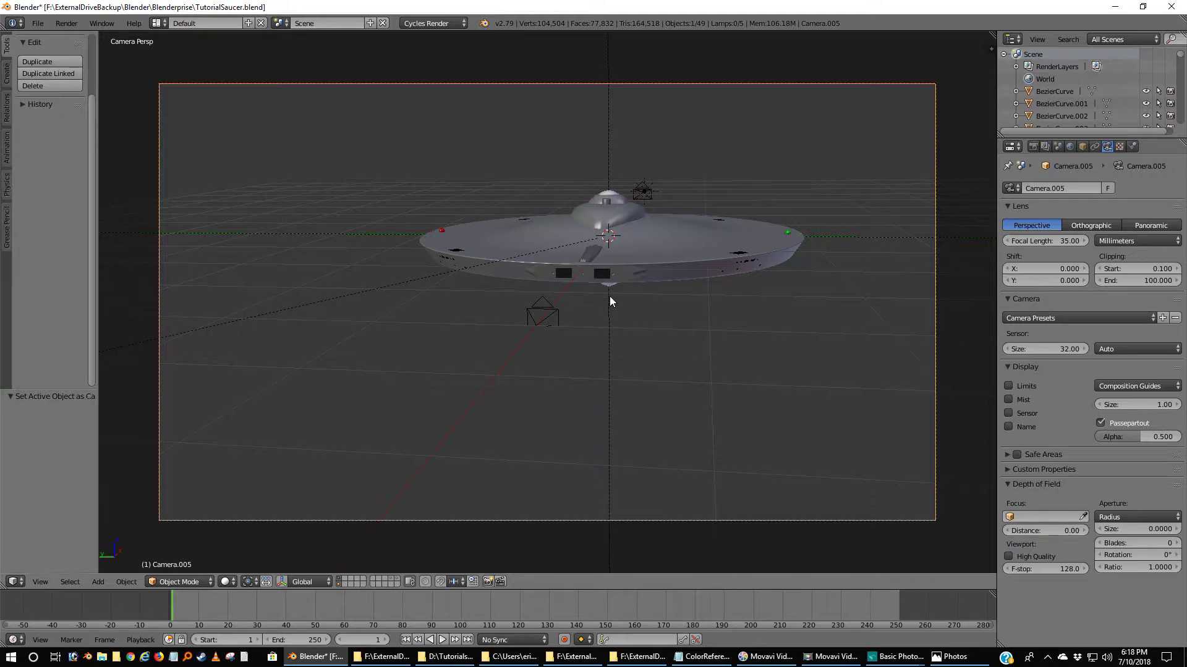
key(g)
key(x)
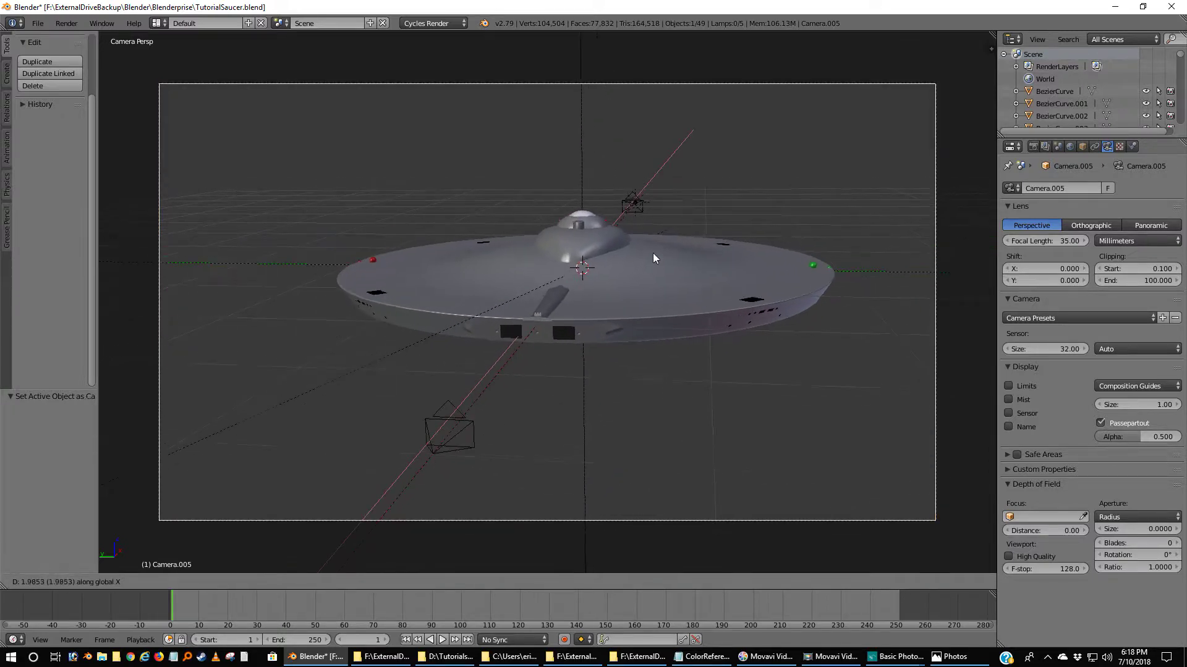
click(663, 244)
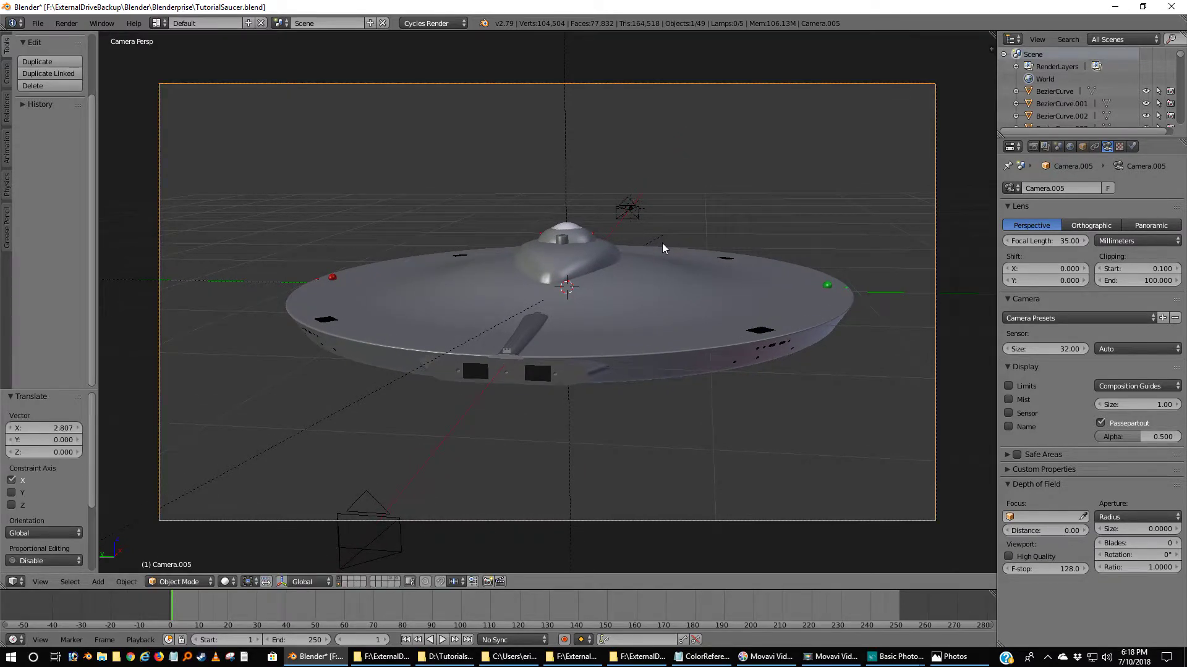
key(F12)
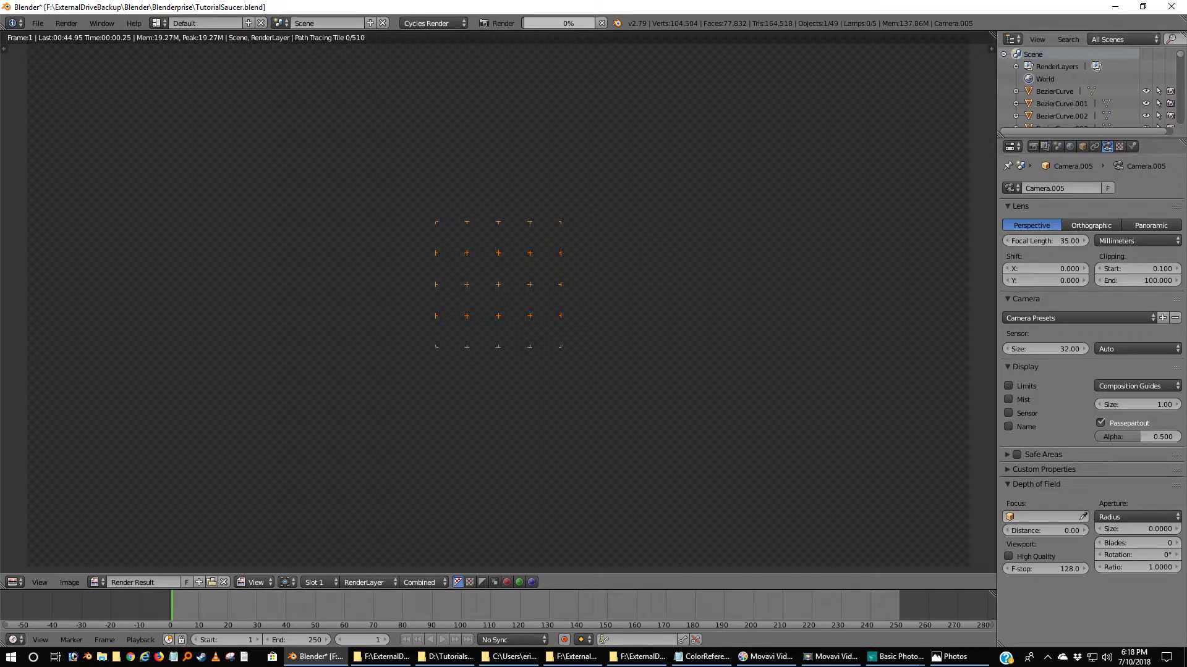